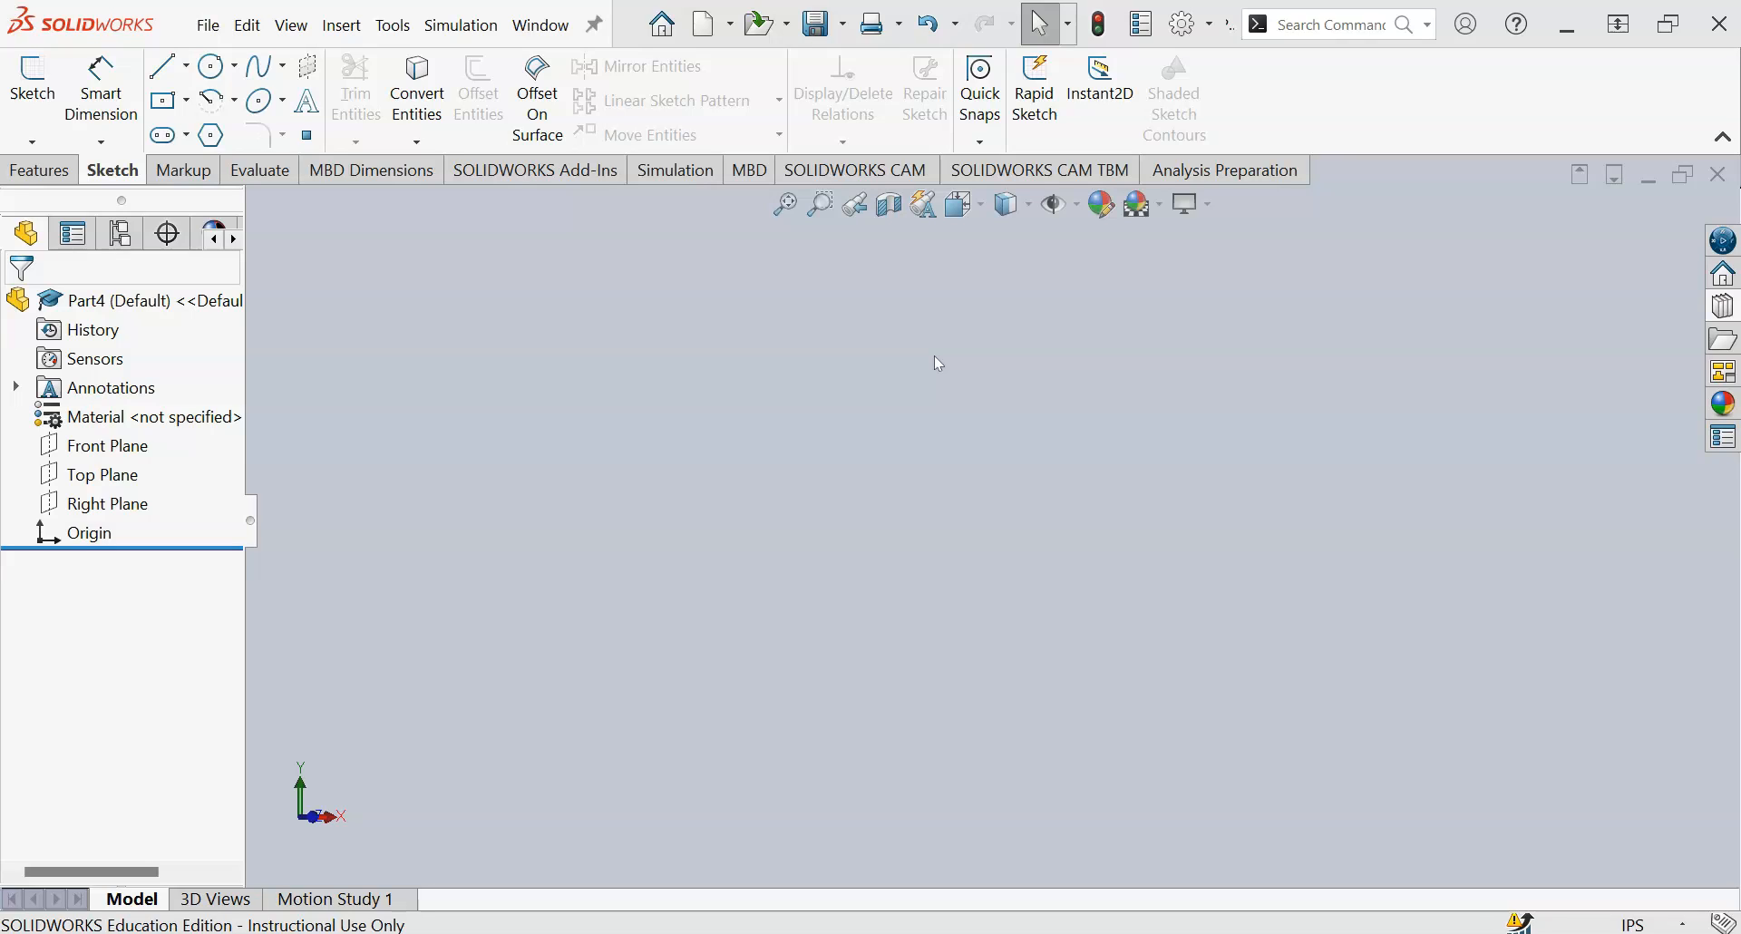
# Step: Start a new sketch on the Front Plane
pyautogui.click(907, 366)
pyautogui.click(942, 441)
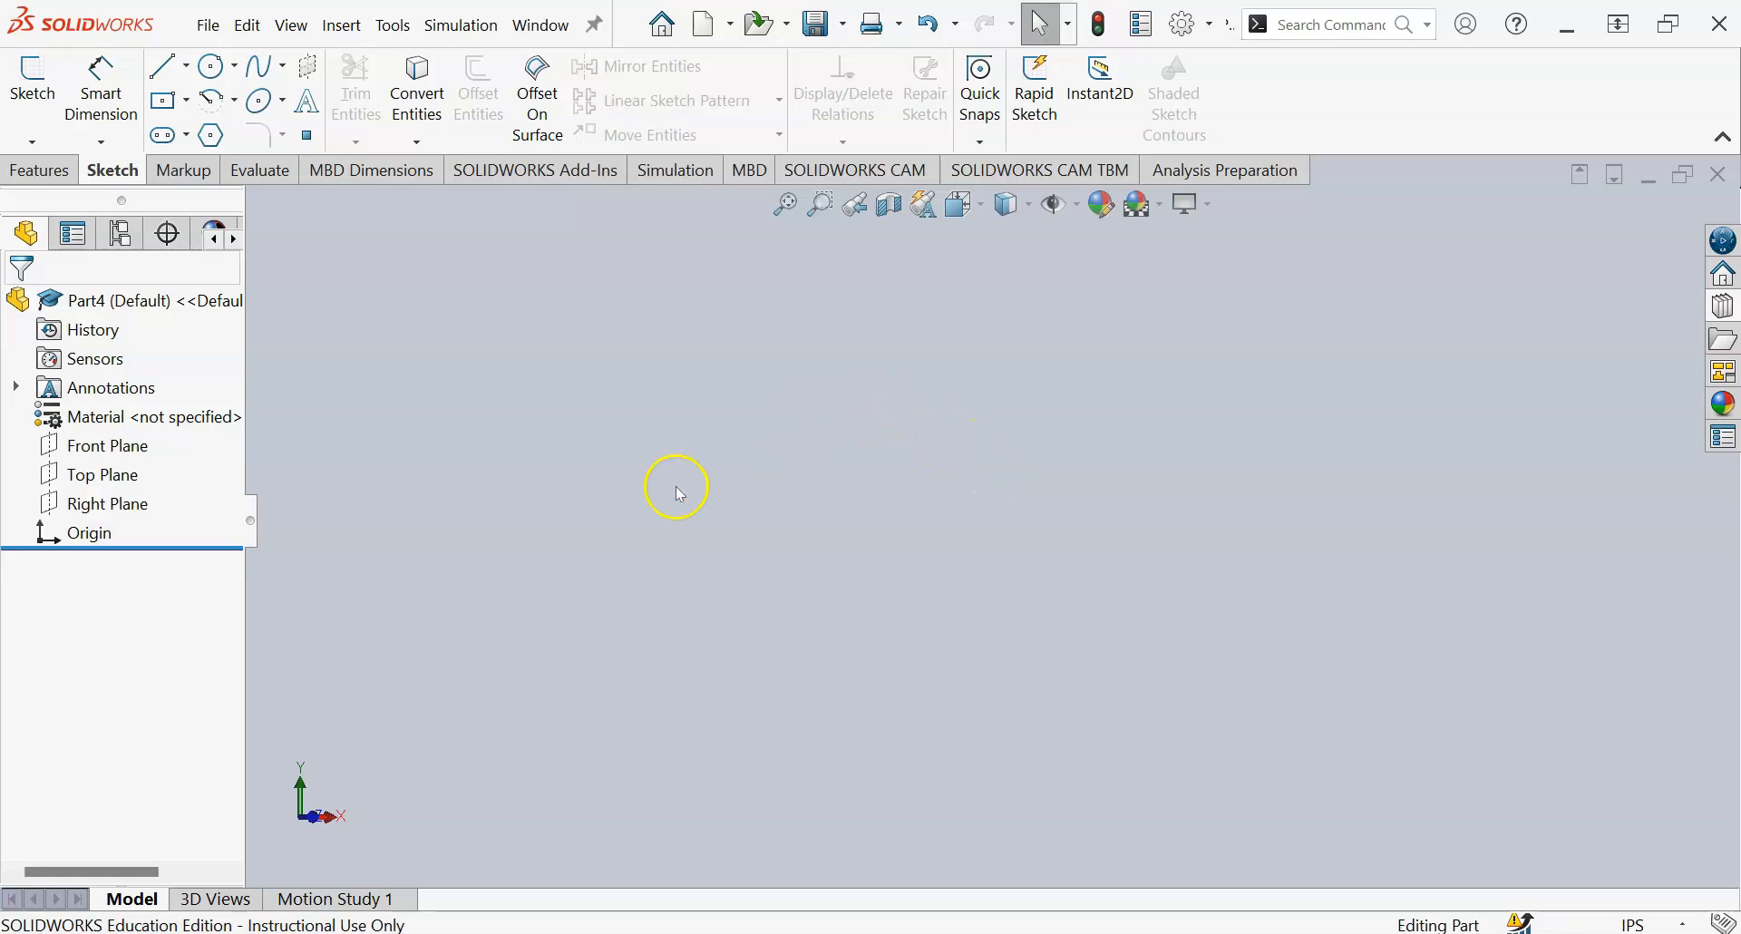
pyautogui.click(130, 454)
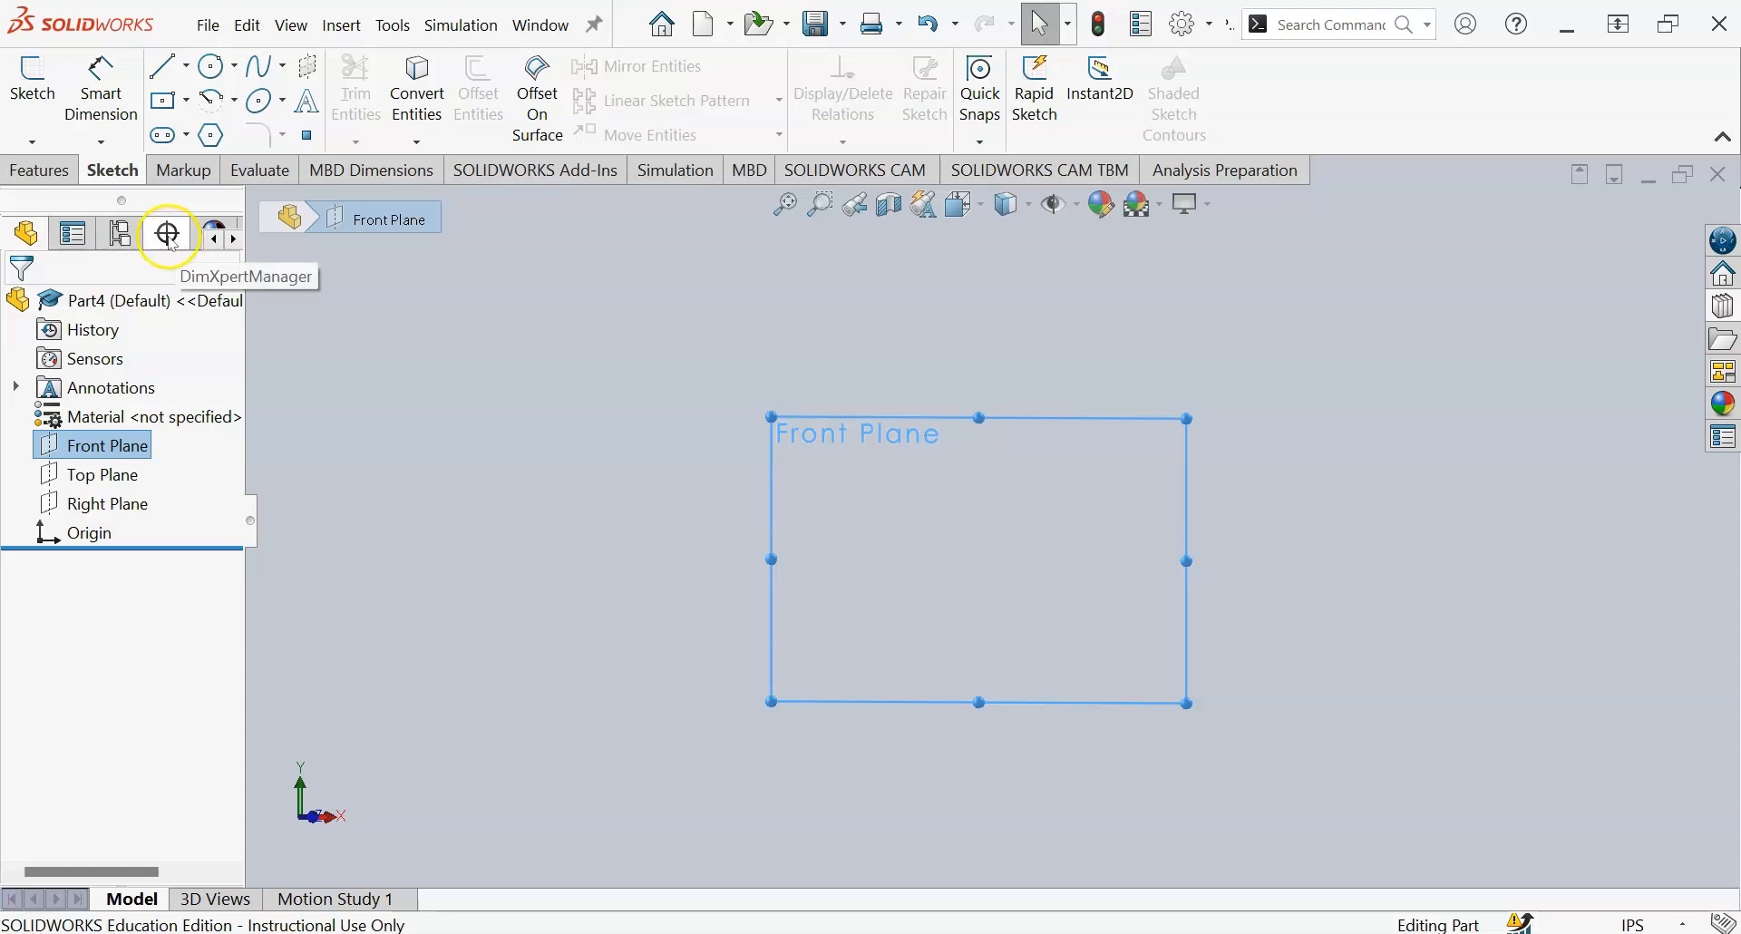
pyautogui.click(38, 86)
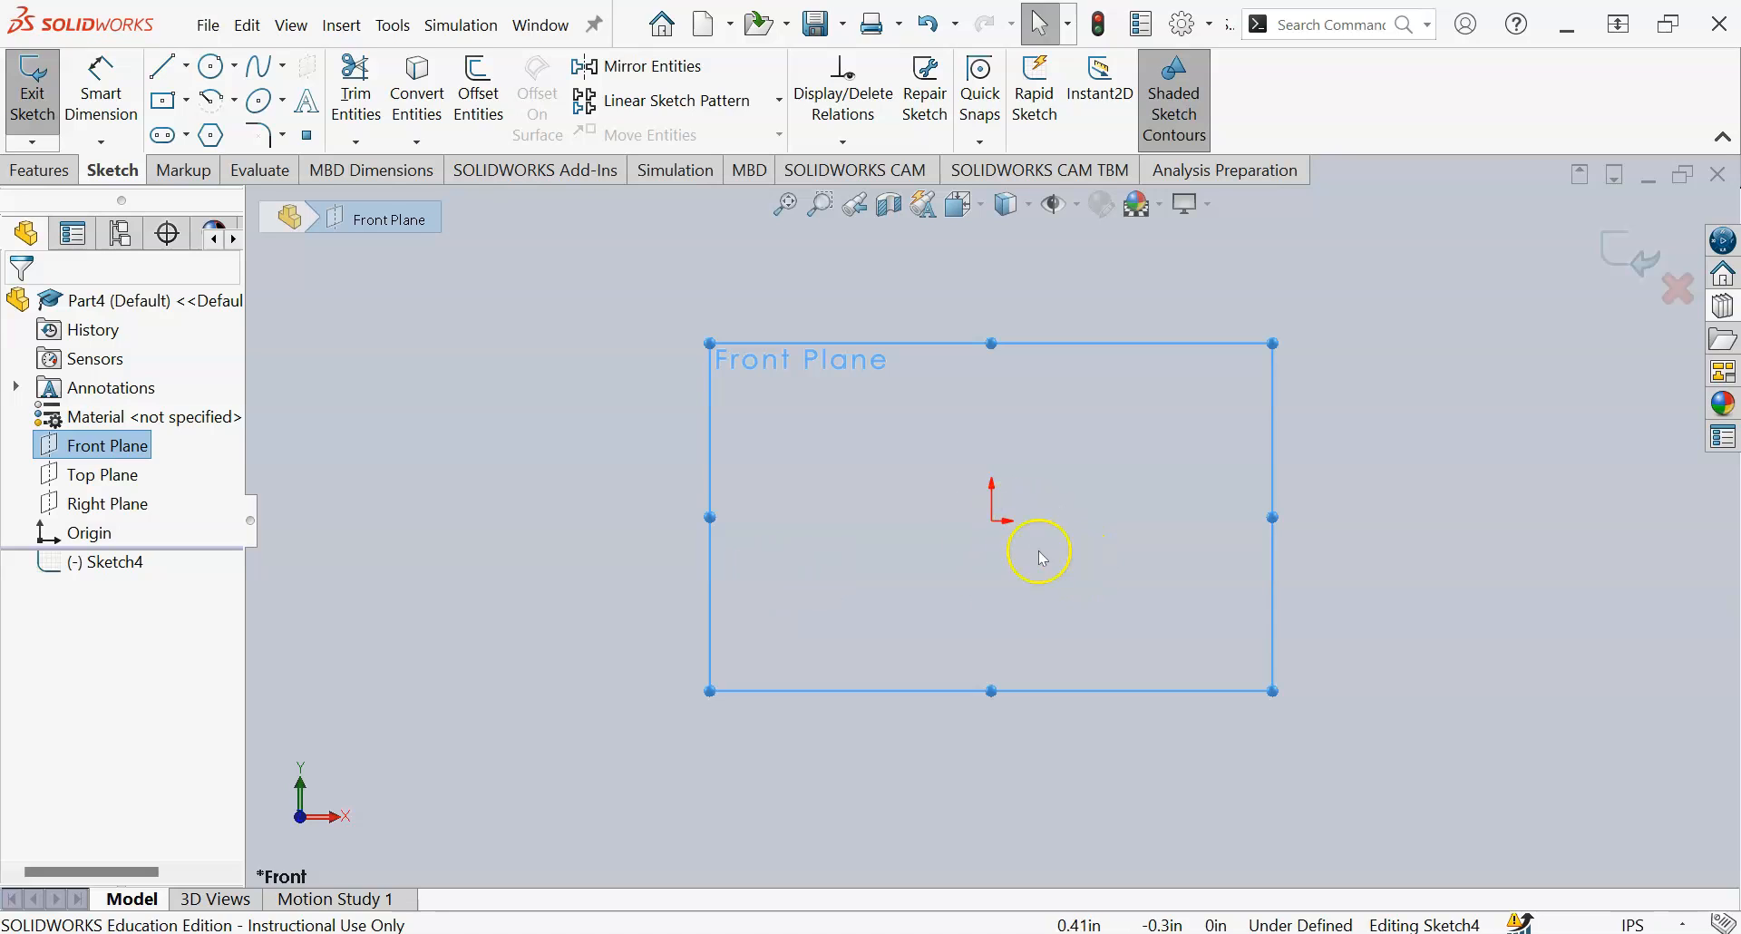
pyautogui.click(185, 100)
pyautogui.click(222, 166)
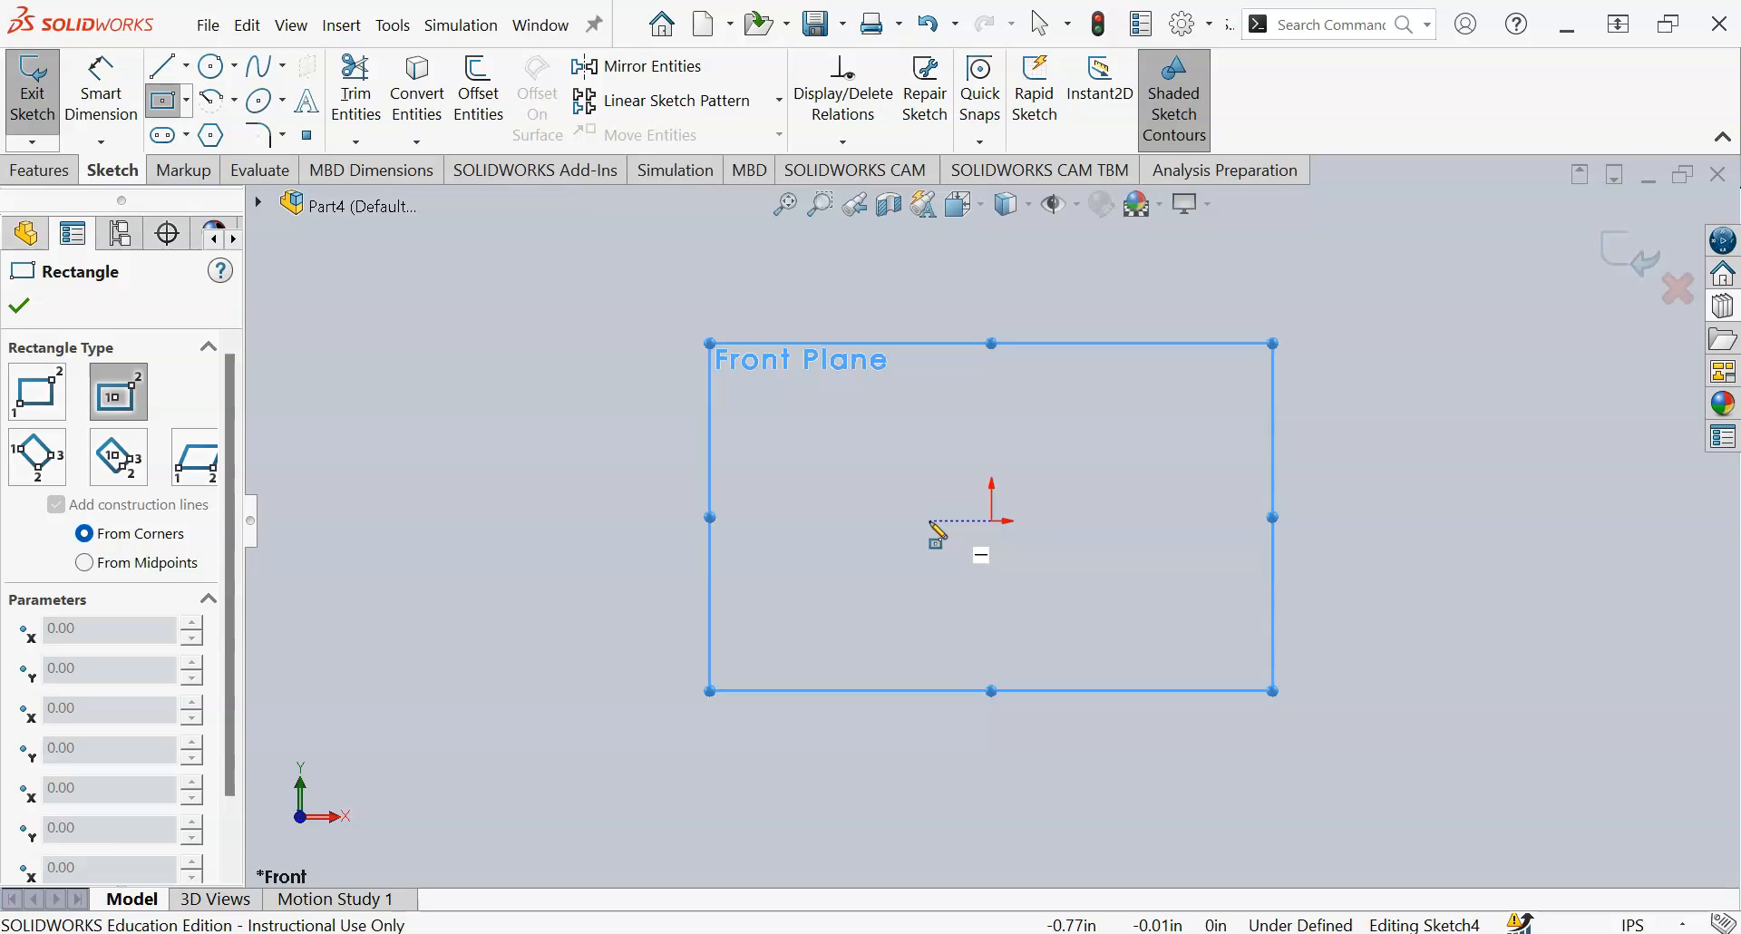
pyautogui.click(38, 399)
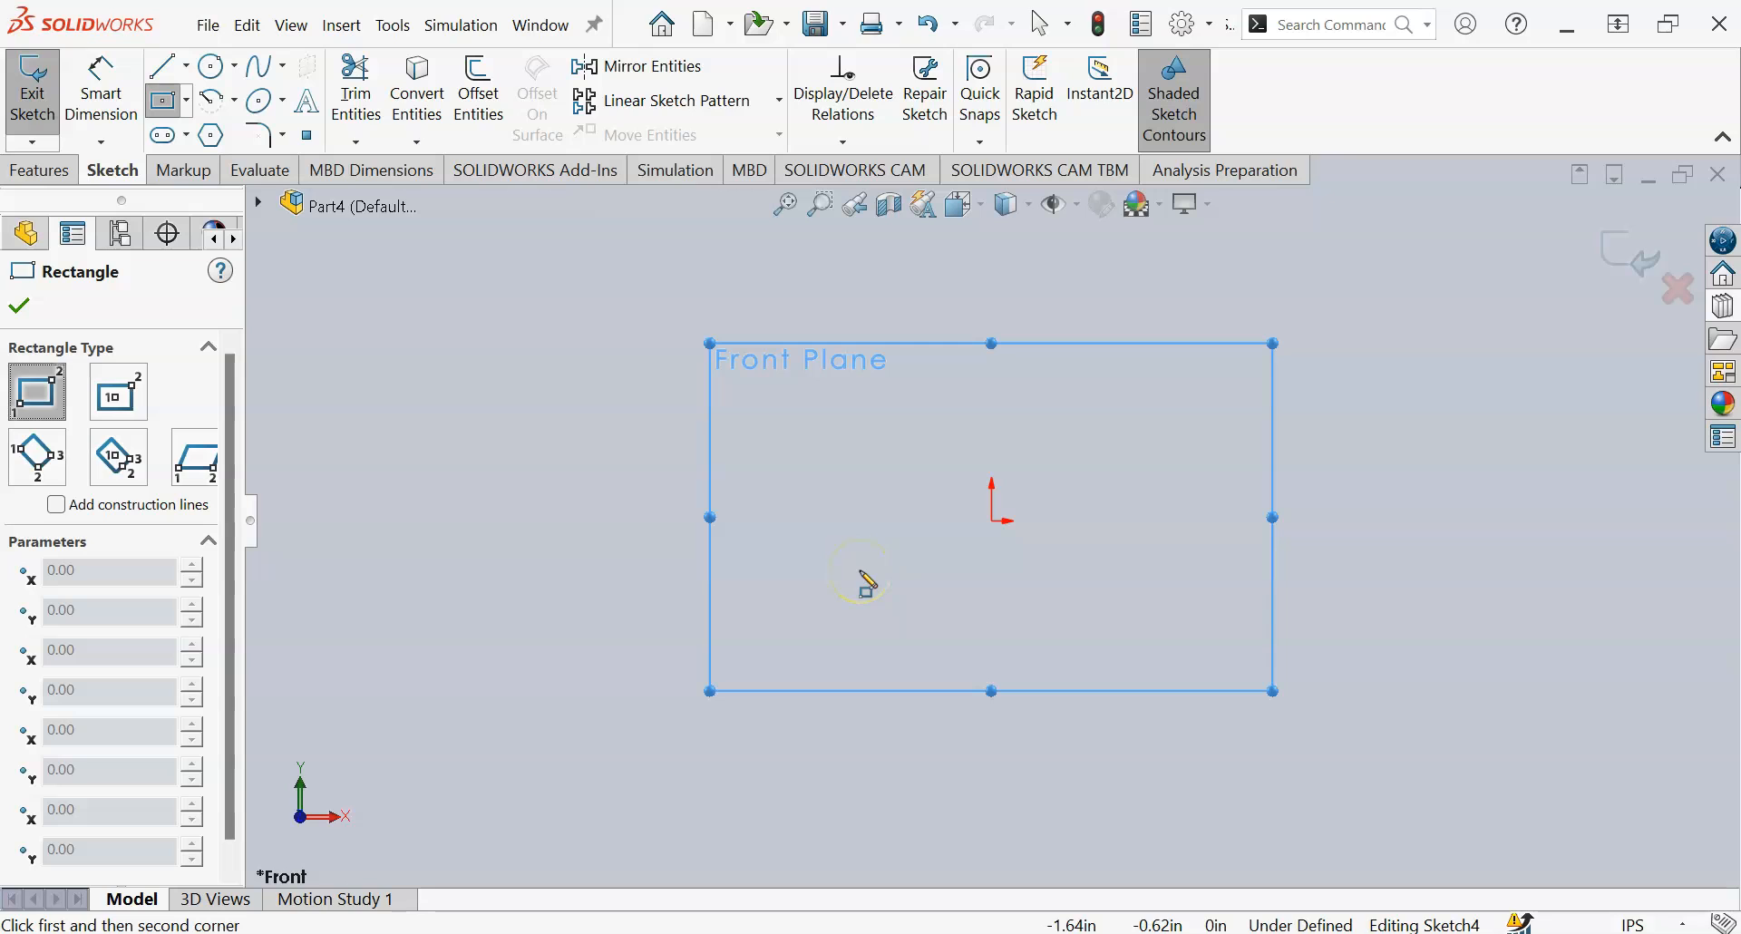
pyautogui.moveTo(855, 572)
pyautogui.mouseDown()
pyautogui.moveTo(1012, 519)
pyautogui.moveTo(1141, 395)
pyautogui.moveTo(886, 481)
pyautogui.moveTo(855, 570)
pyautogui.mouseUp()
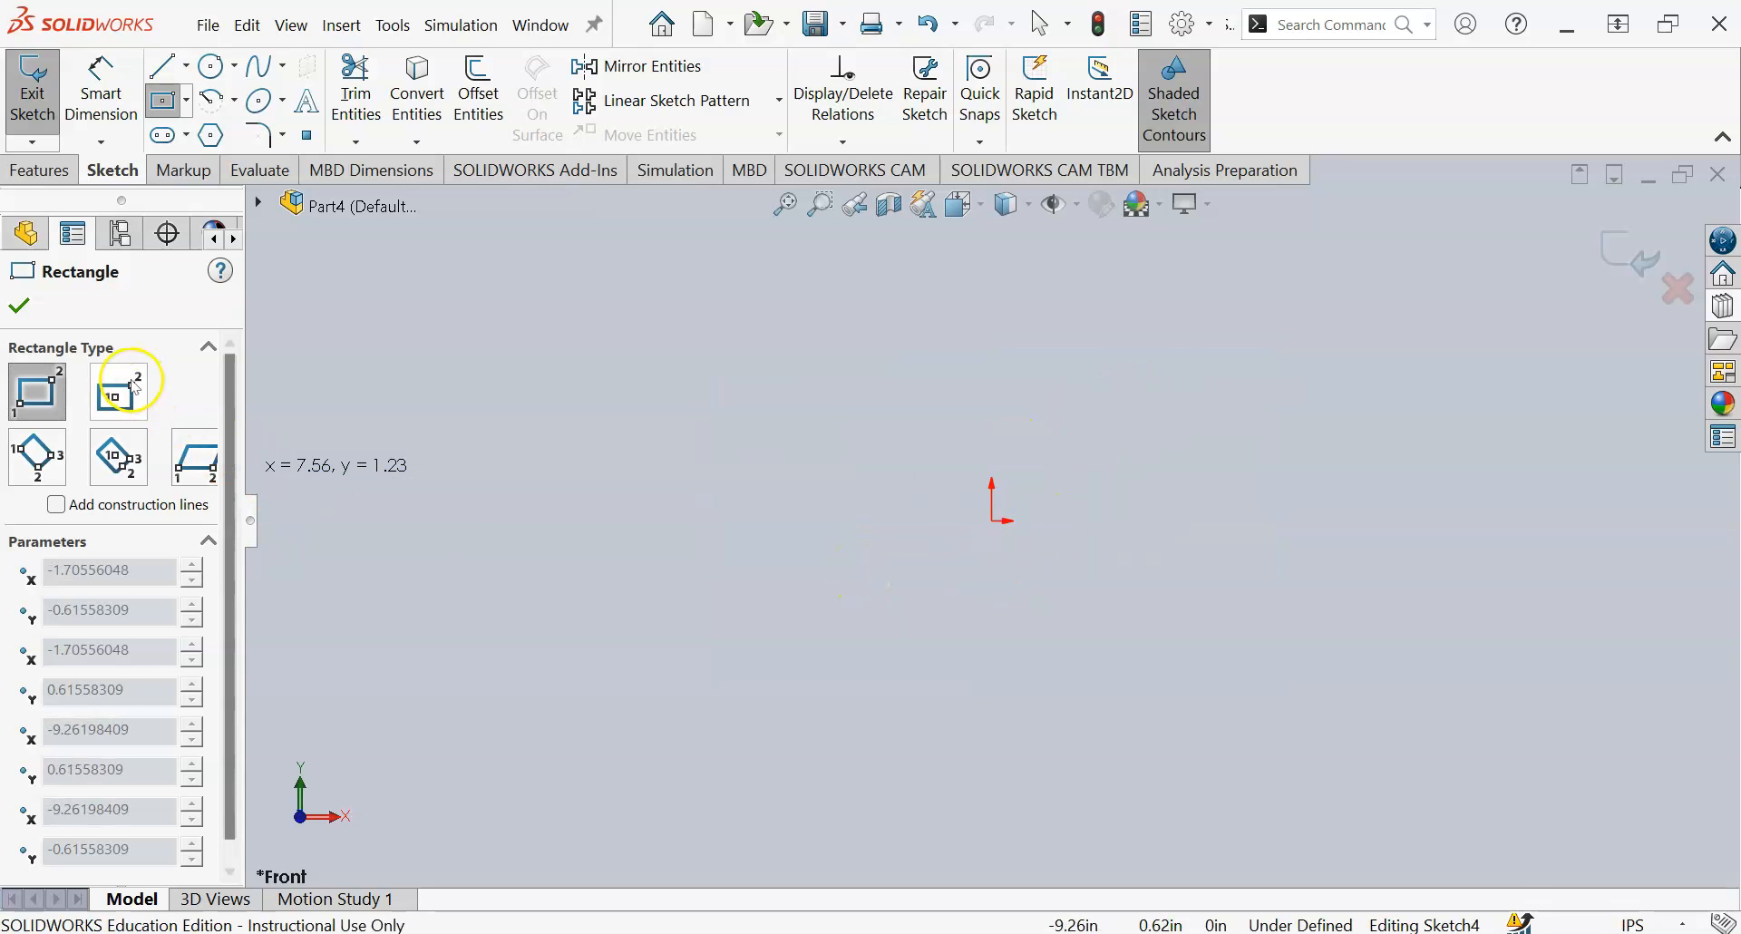
pyautogui.click(118, 393)
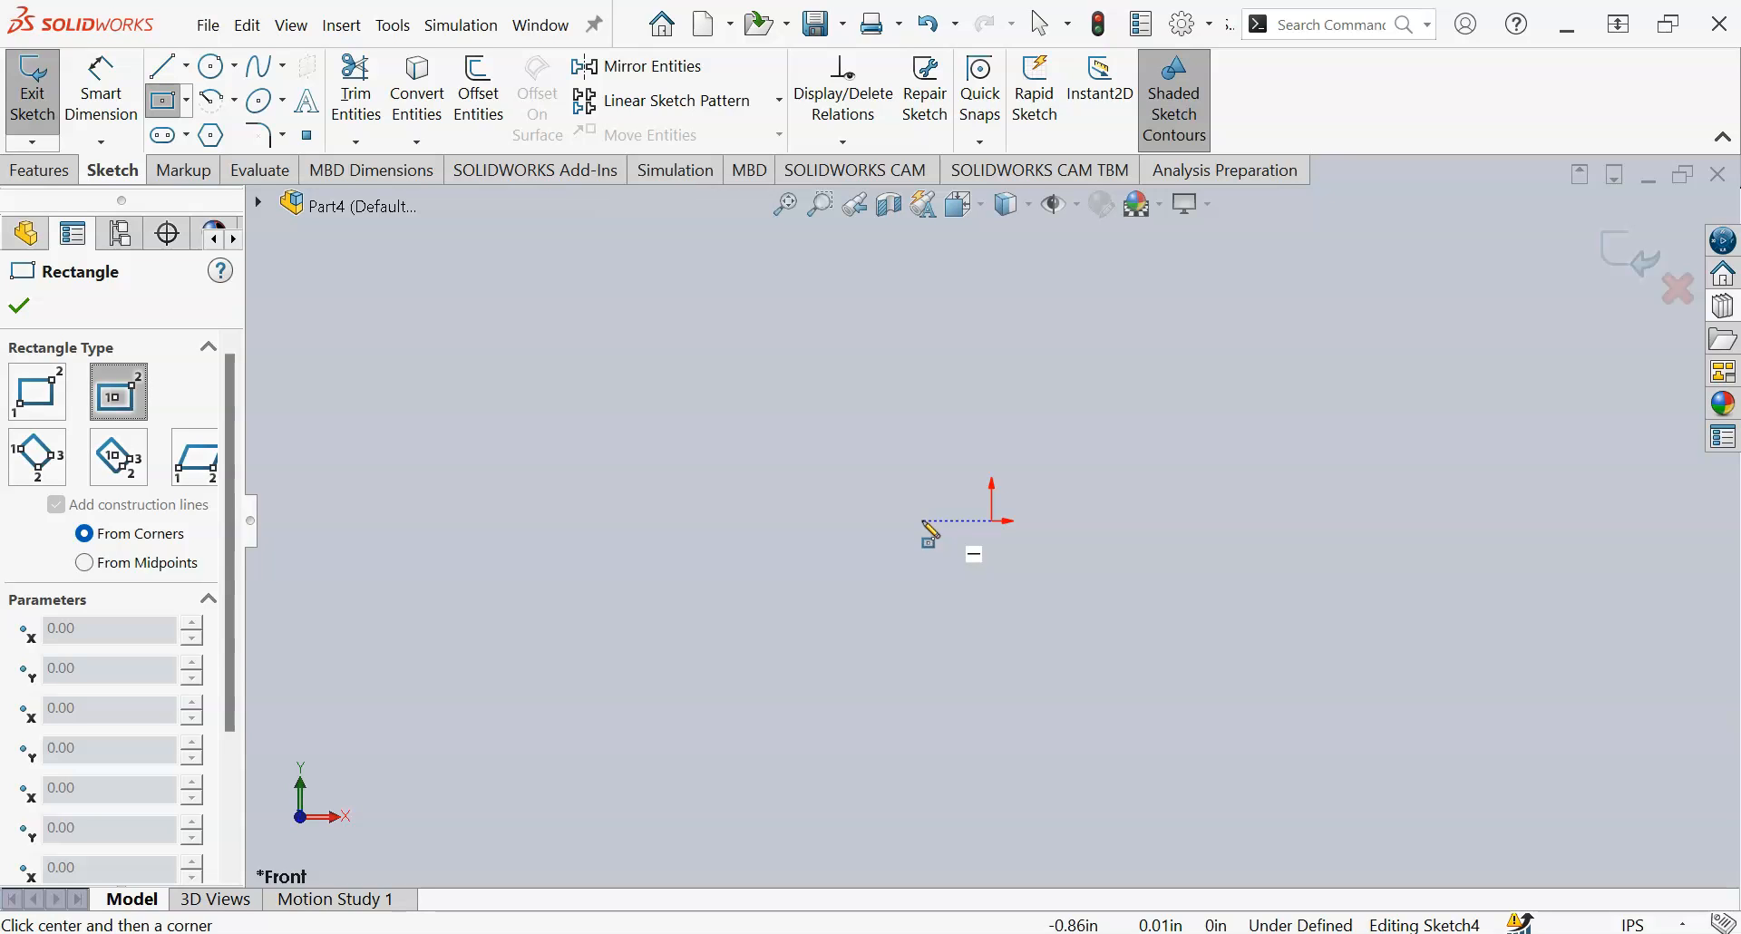
pyautogui.moveTo(922, 520); pyautogui.dragTo(1046, 591)
pyautogui.press('Escape')
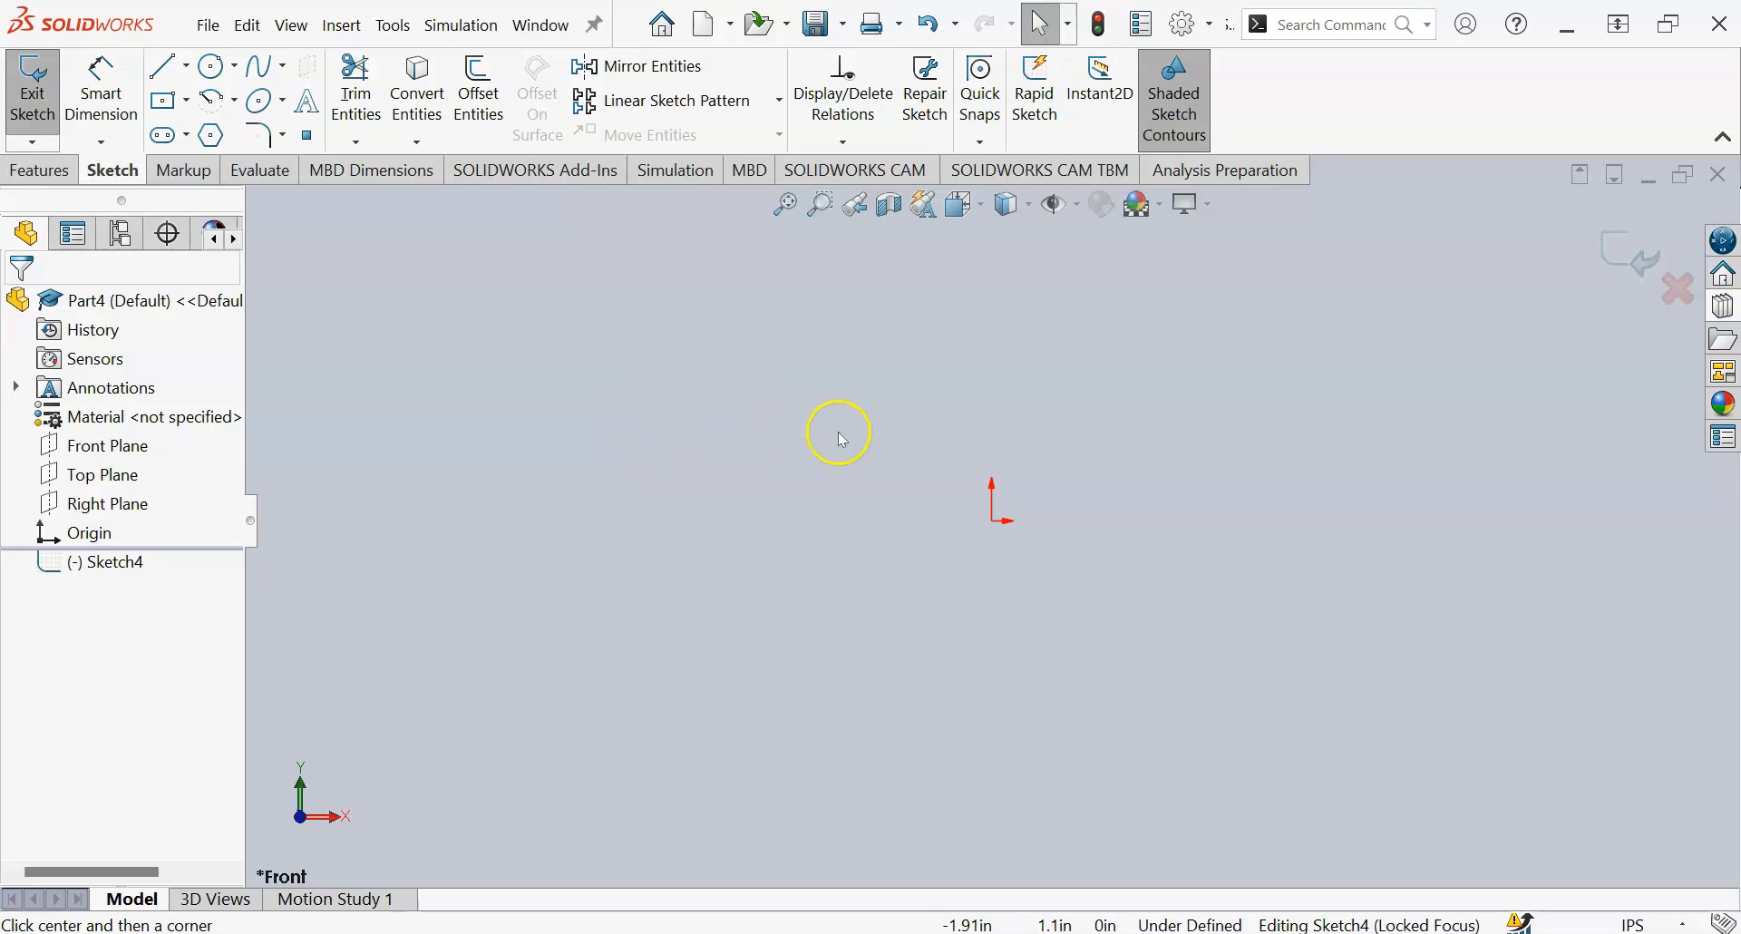
# Step: Sketch a center rectangle centred on the origin, wider than it is tall
pyautogui.click(186, 100)
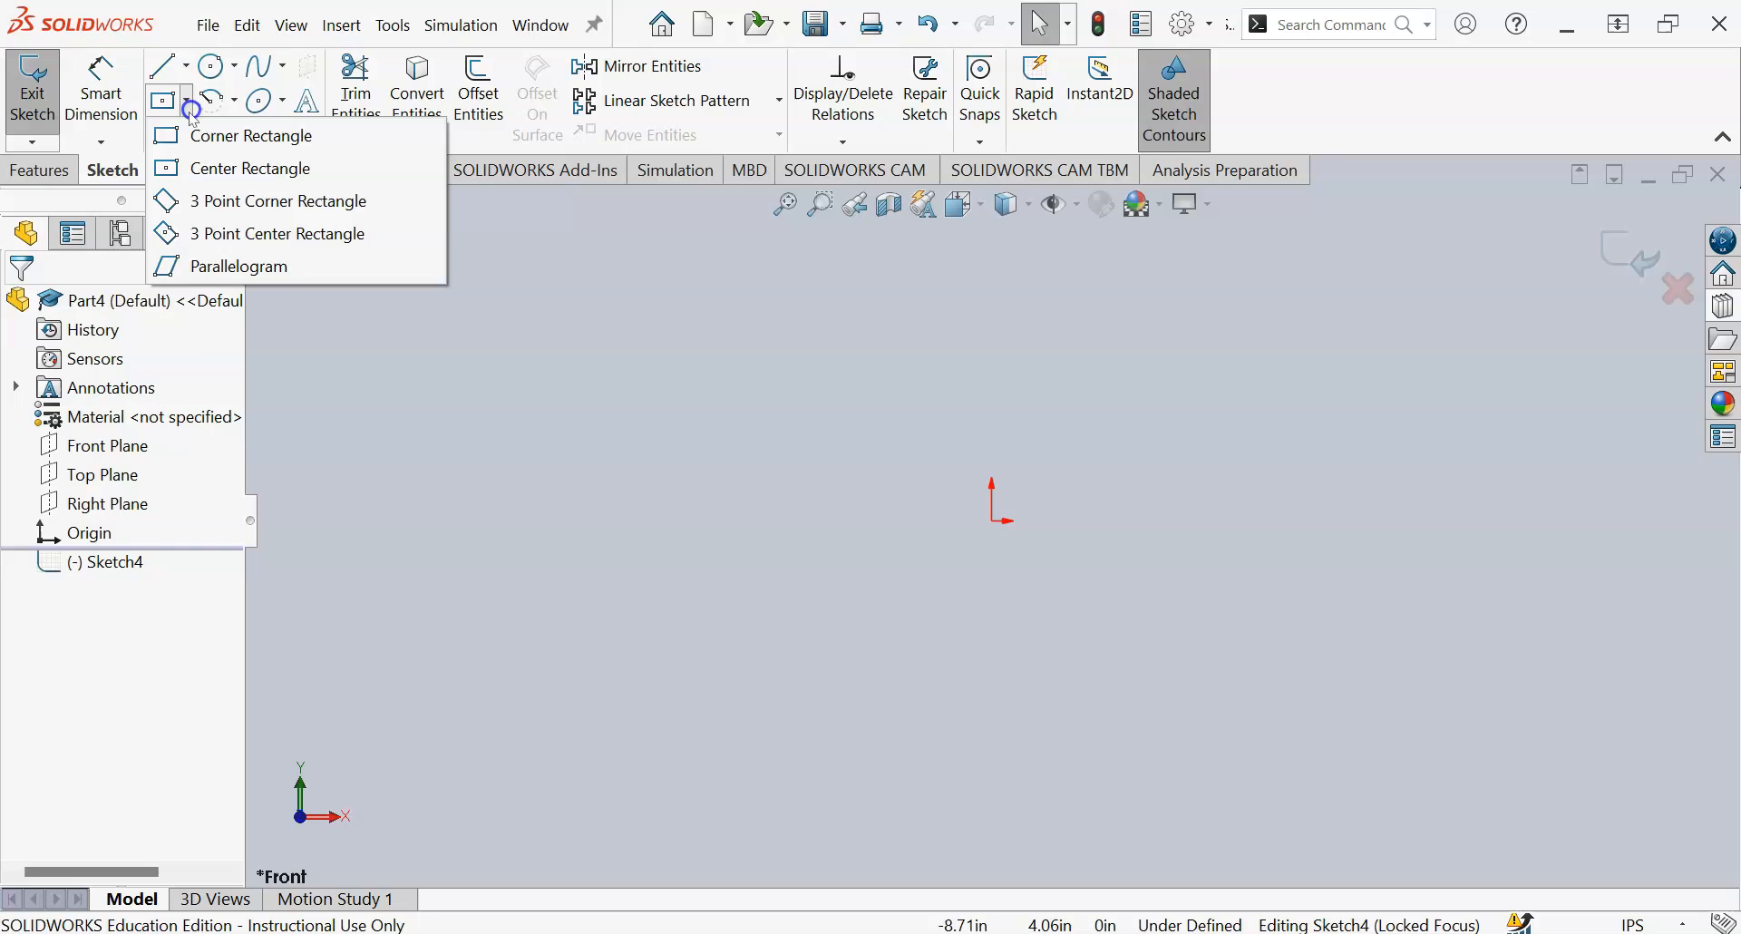
pyautogui.click(245, 167)
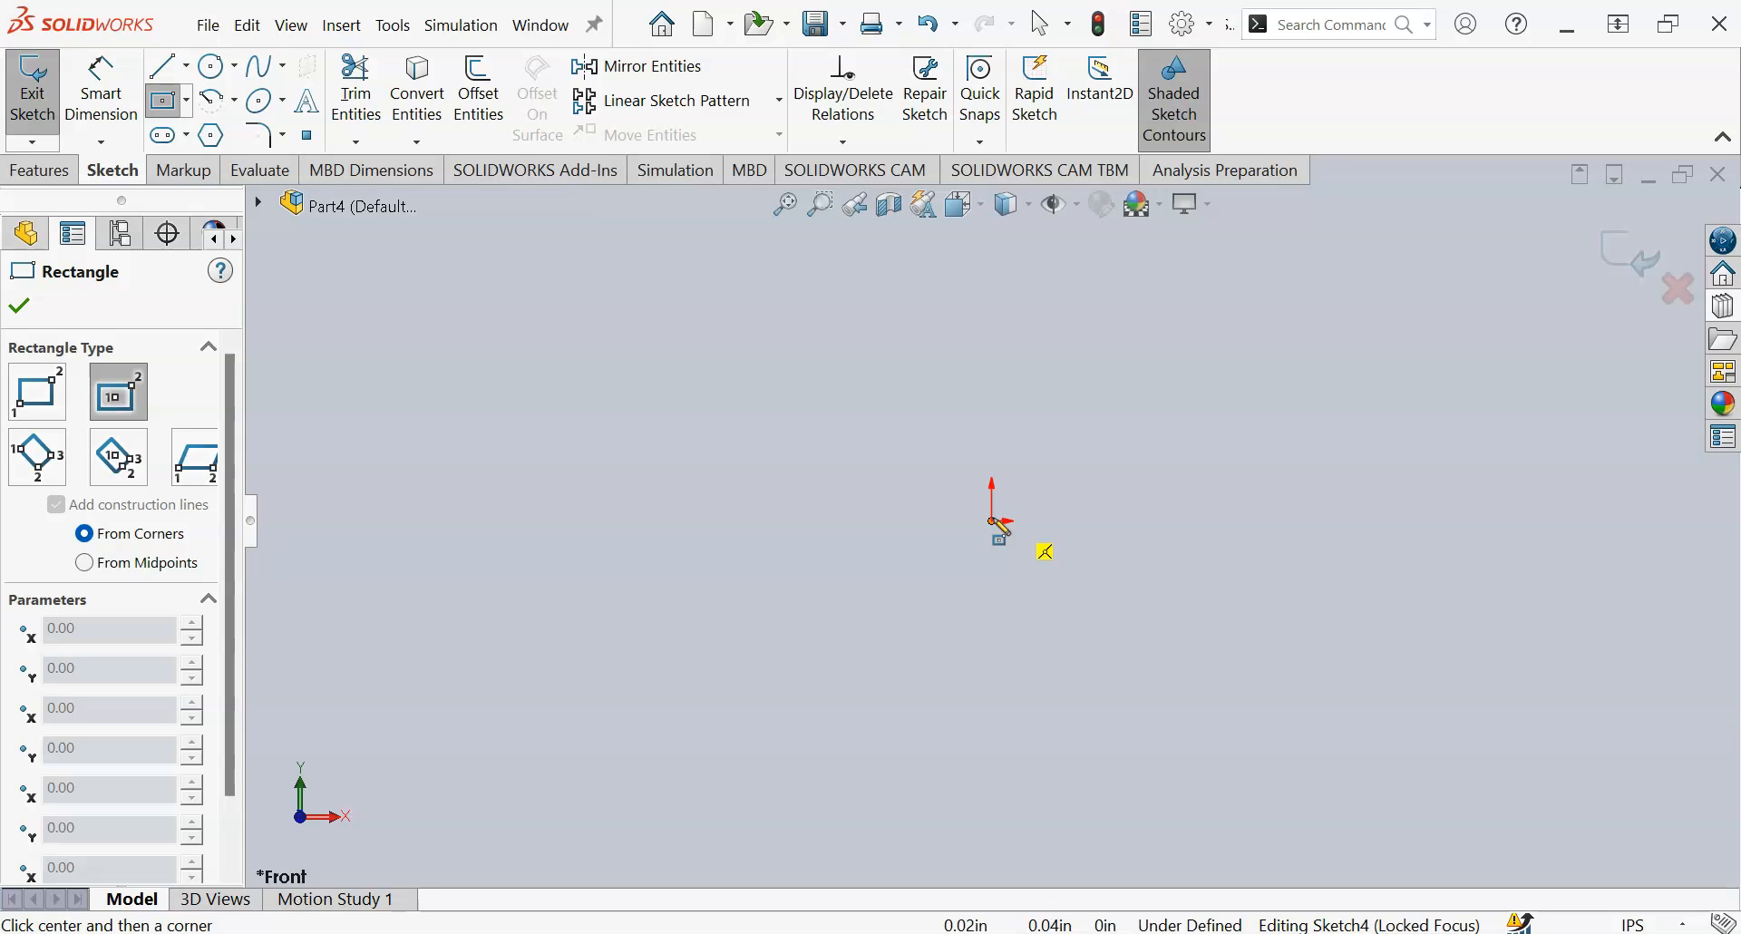
pyautogui.moveTo(992, 521); pyautogui.dragTo(1197, 636)
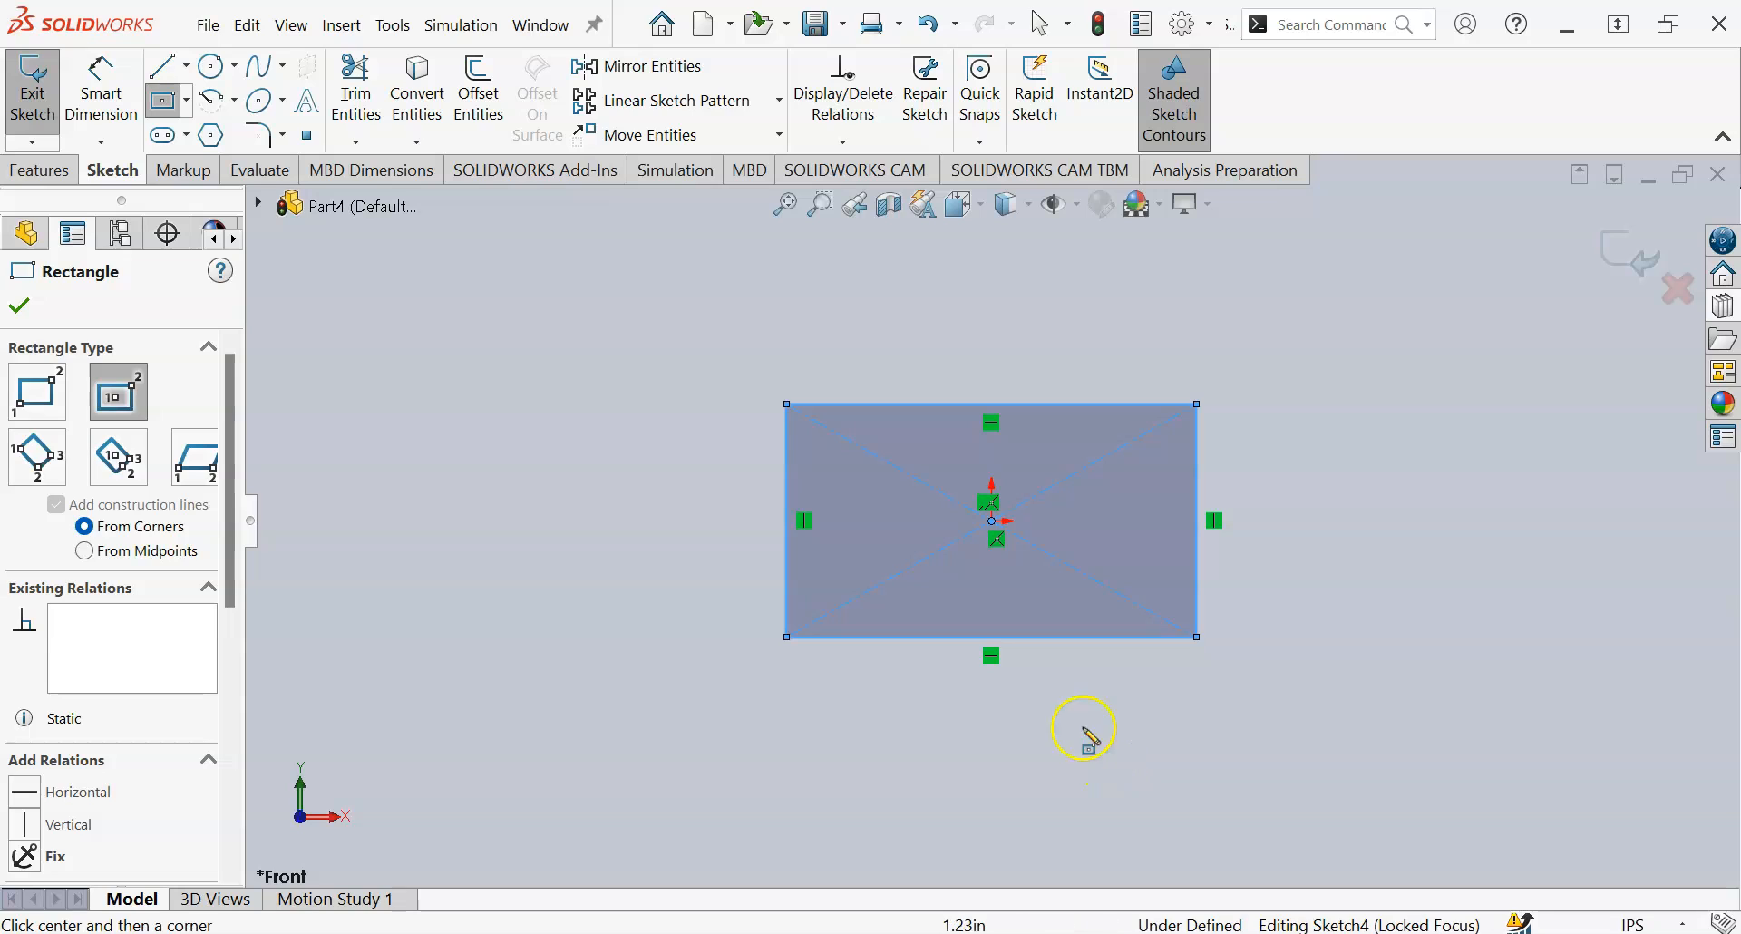
pyautogui.press('Escape')
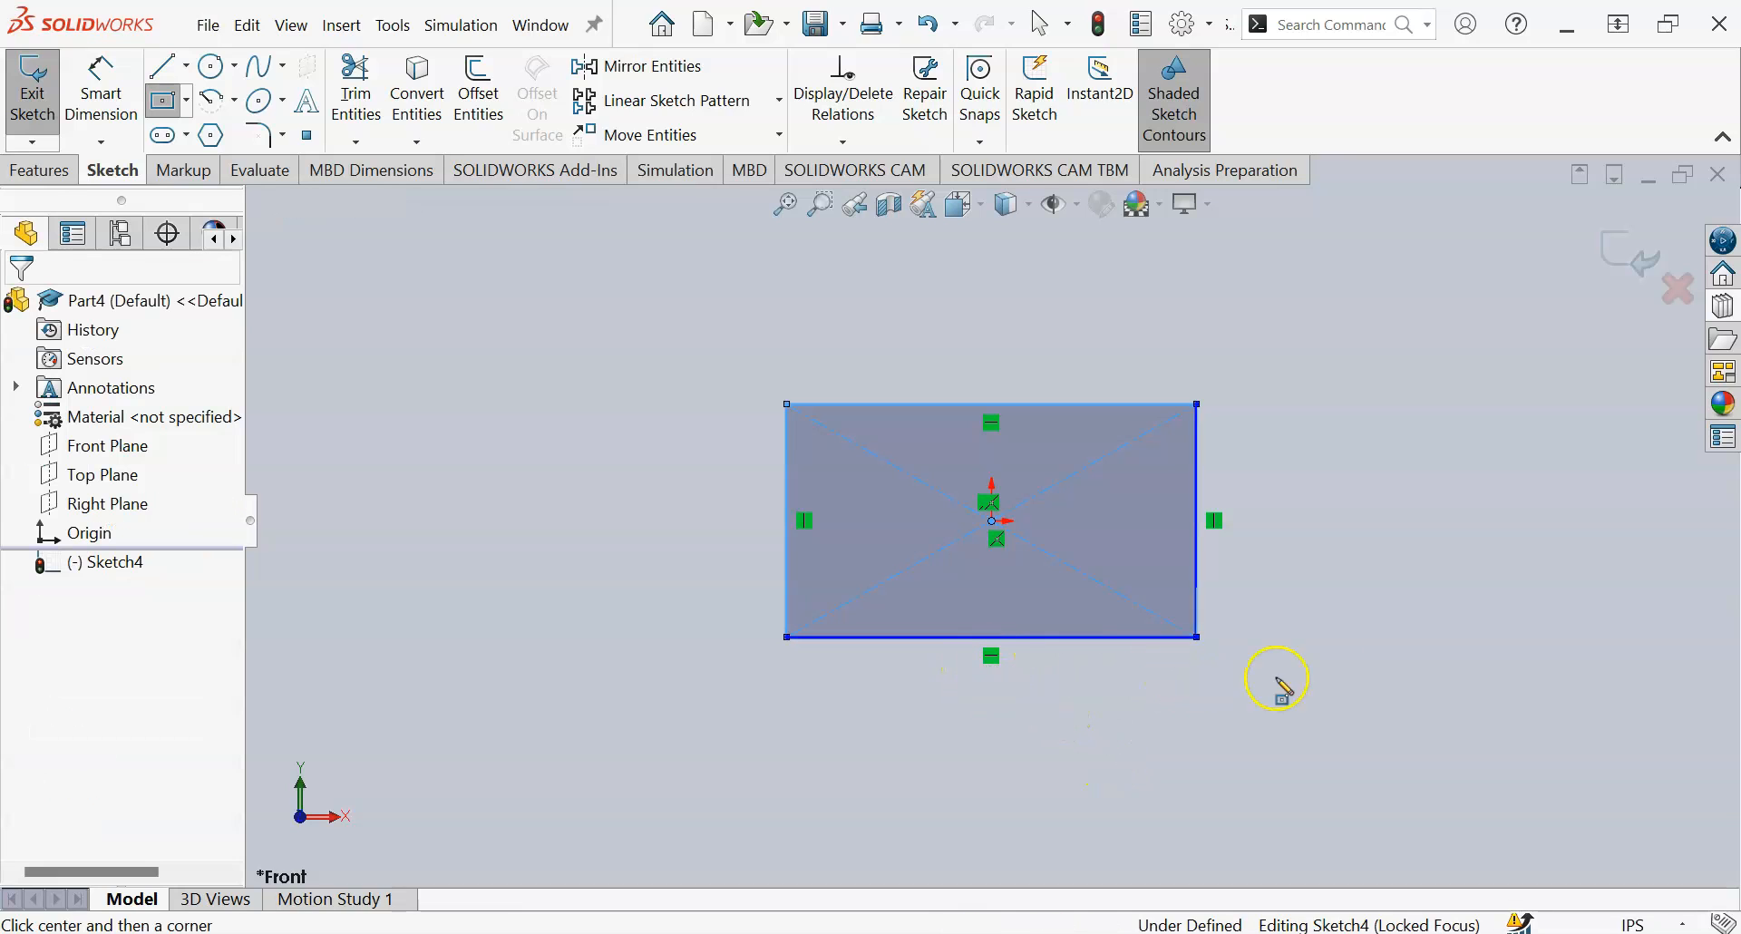
pyautogui.press('Escape')
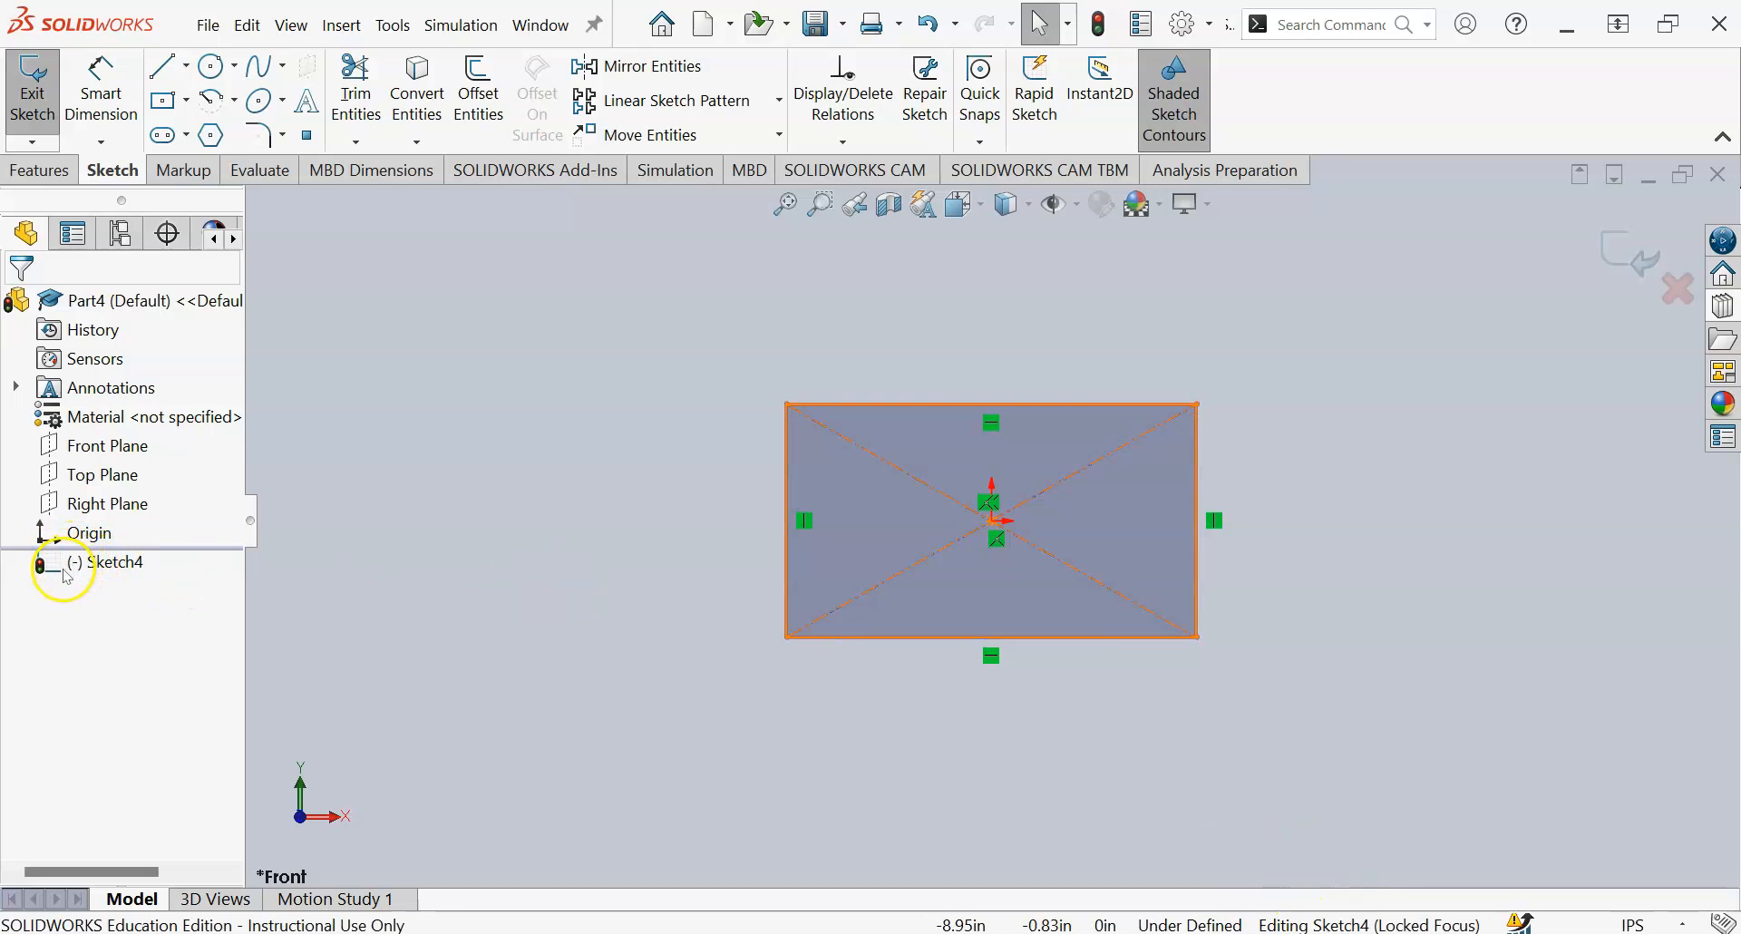
# Step: Pull the rectangle's sides and corner to resize it freely about the origin, ending at about 4.74 by 3.68 in
pyautogui.click(90, 575)
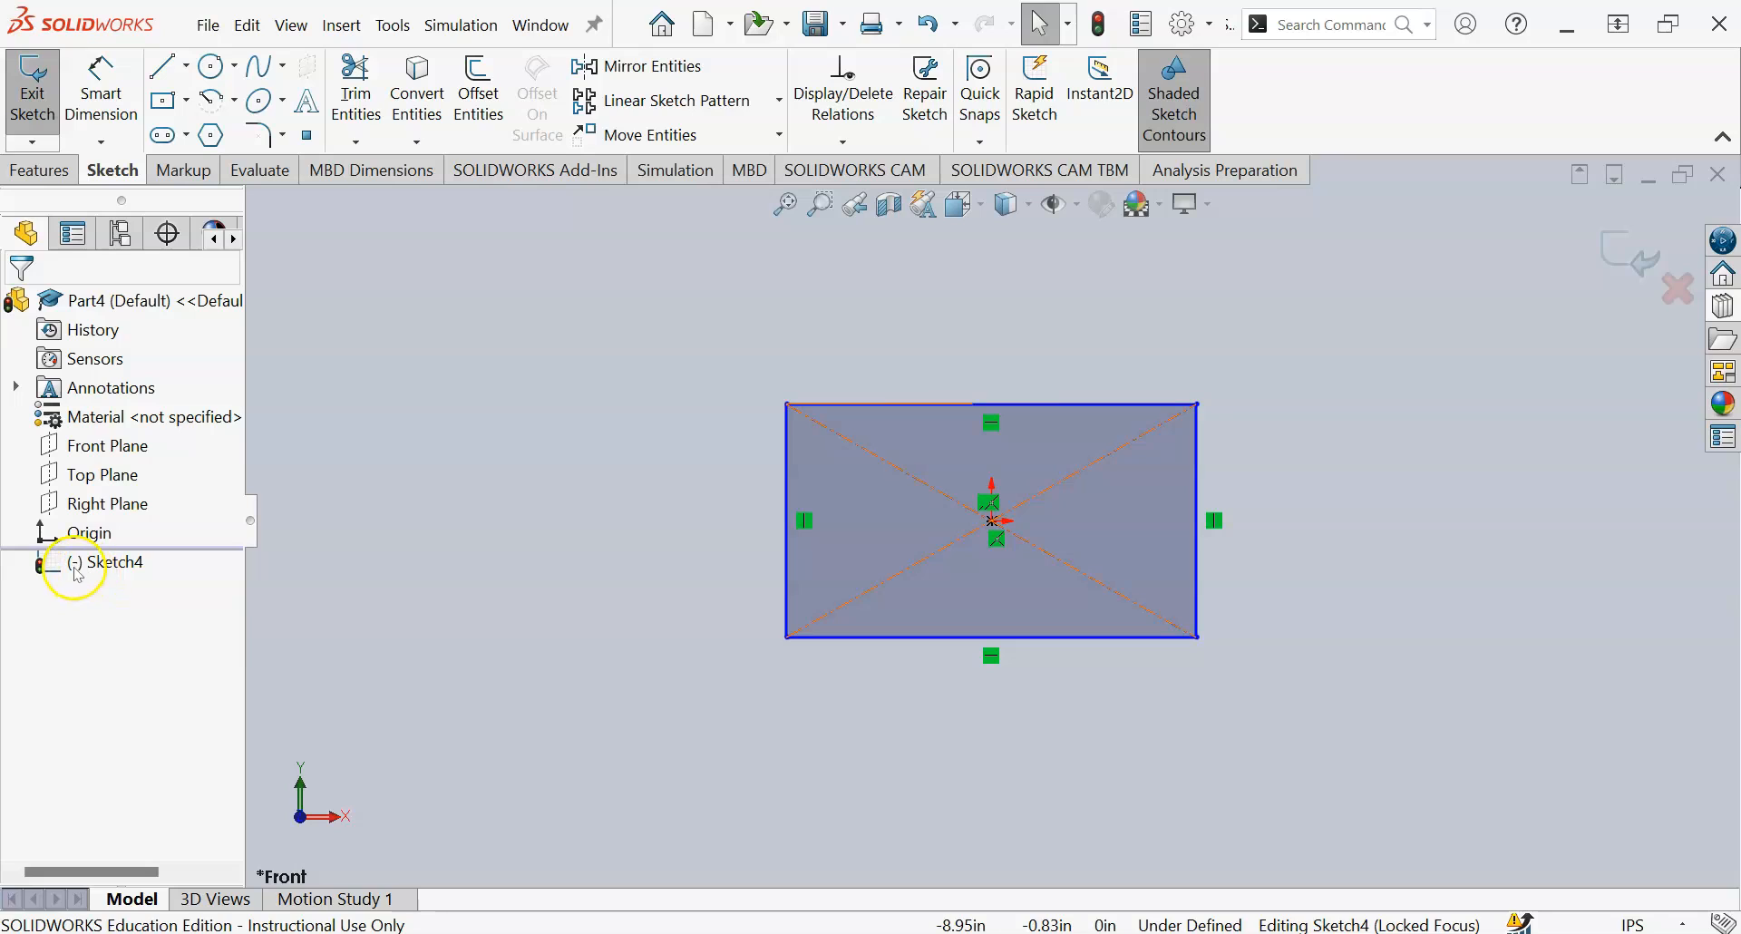
pyautogui.click(1274, 714)
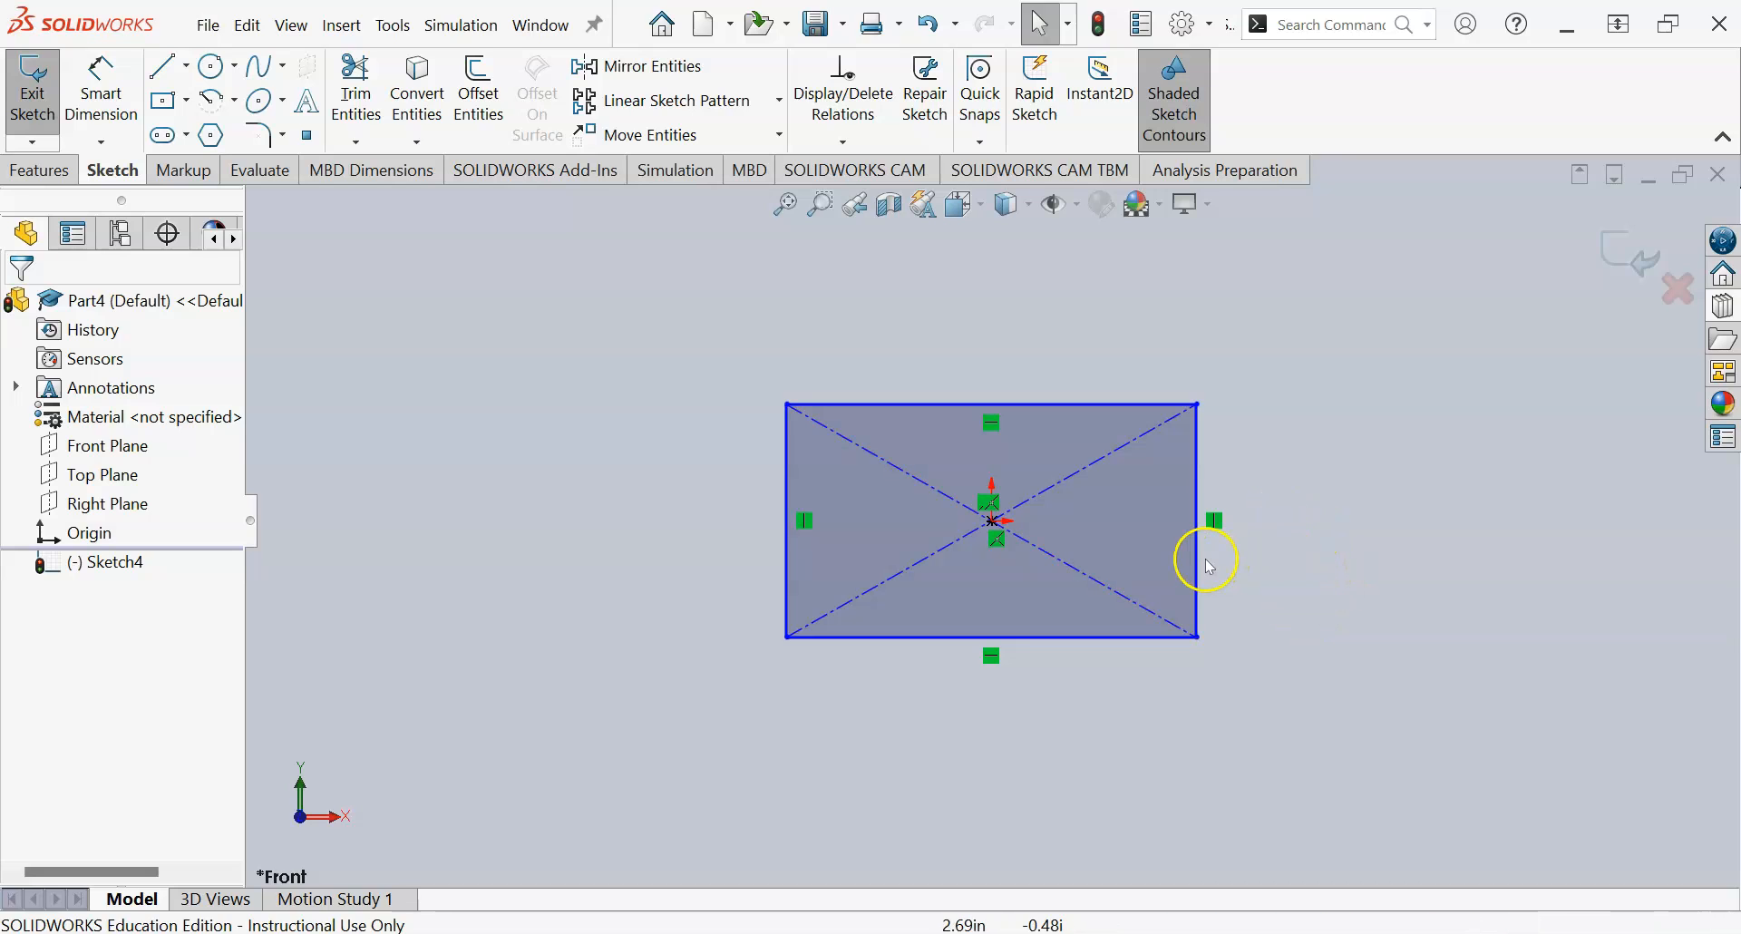
pyautogui.moveTo(1195, 558); pyautogui.dragTo(1279, 624)
pyautogui.moveTo(1106, 640); pyautogui.dragTo(1084, 712)
pyautogui.click(1225, 712)
pyautogui.moveTo(1277, 710)
pyautogui.mouseDown()
pyautogui.moveTo(1158, 595)
pyautogui.moveTo(1194, 710)
pyautogui.moveTo(1275, 740)
pyautogui.mouseUp()
pyautogui.click(1378, 535)
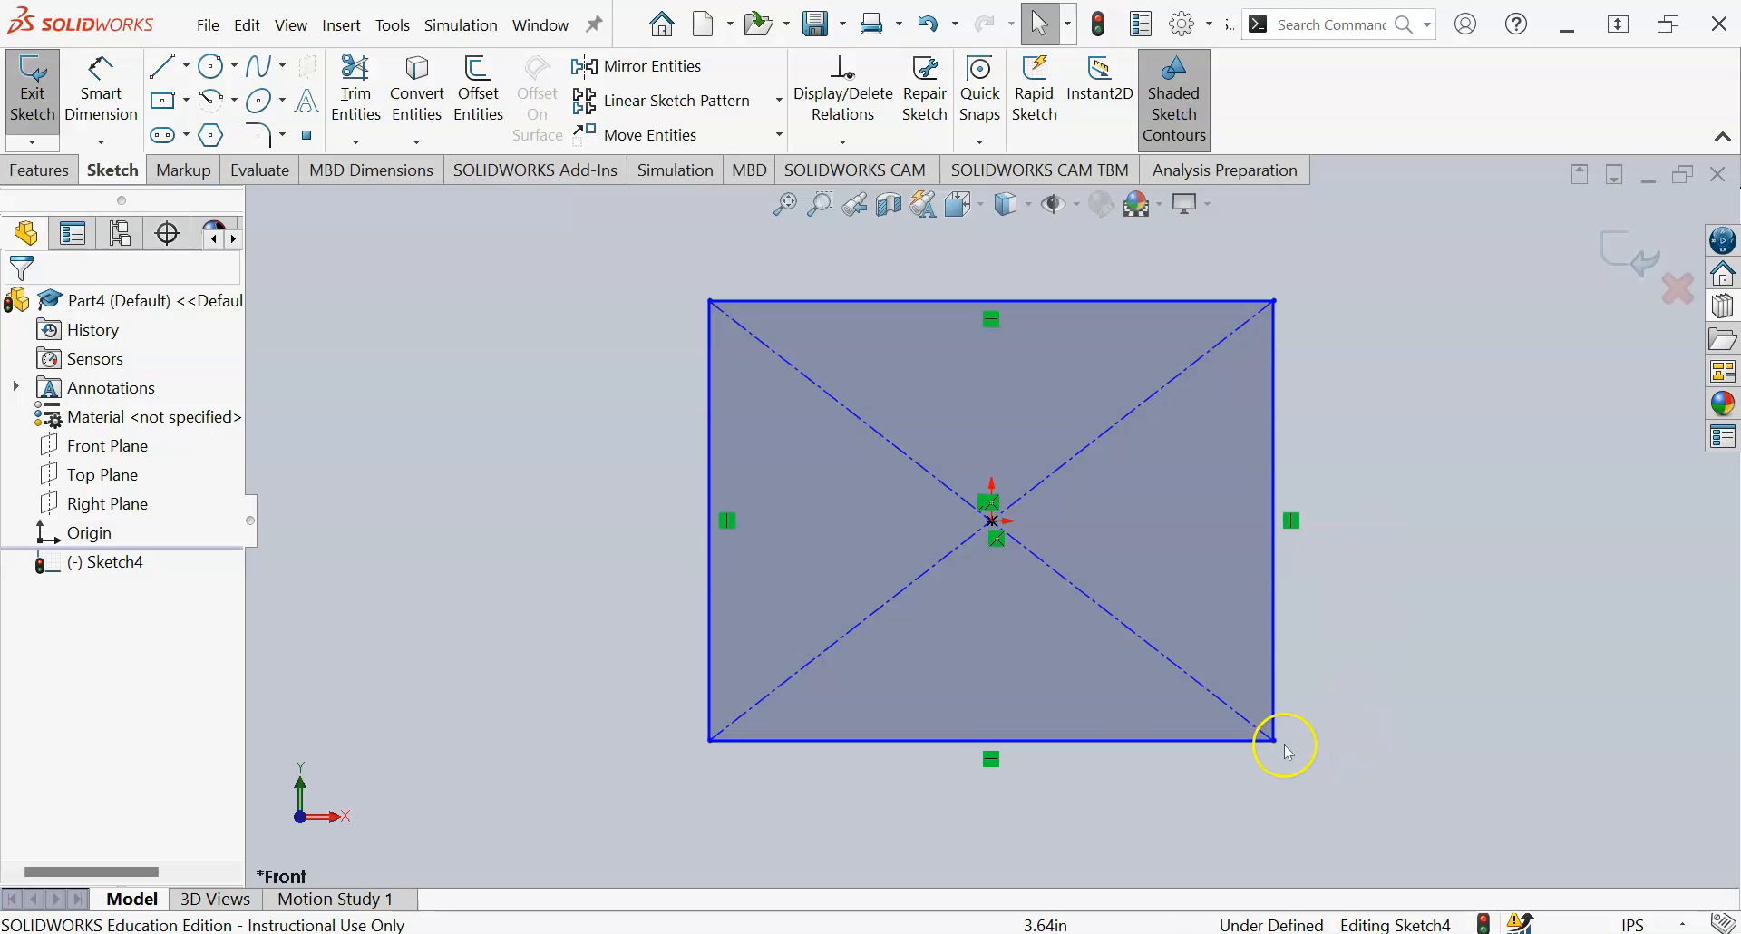
pyautogui.moveTo(1275, 740); pyautogui.dragTo(1183, 660)
pyautogui.click(1338, 428)
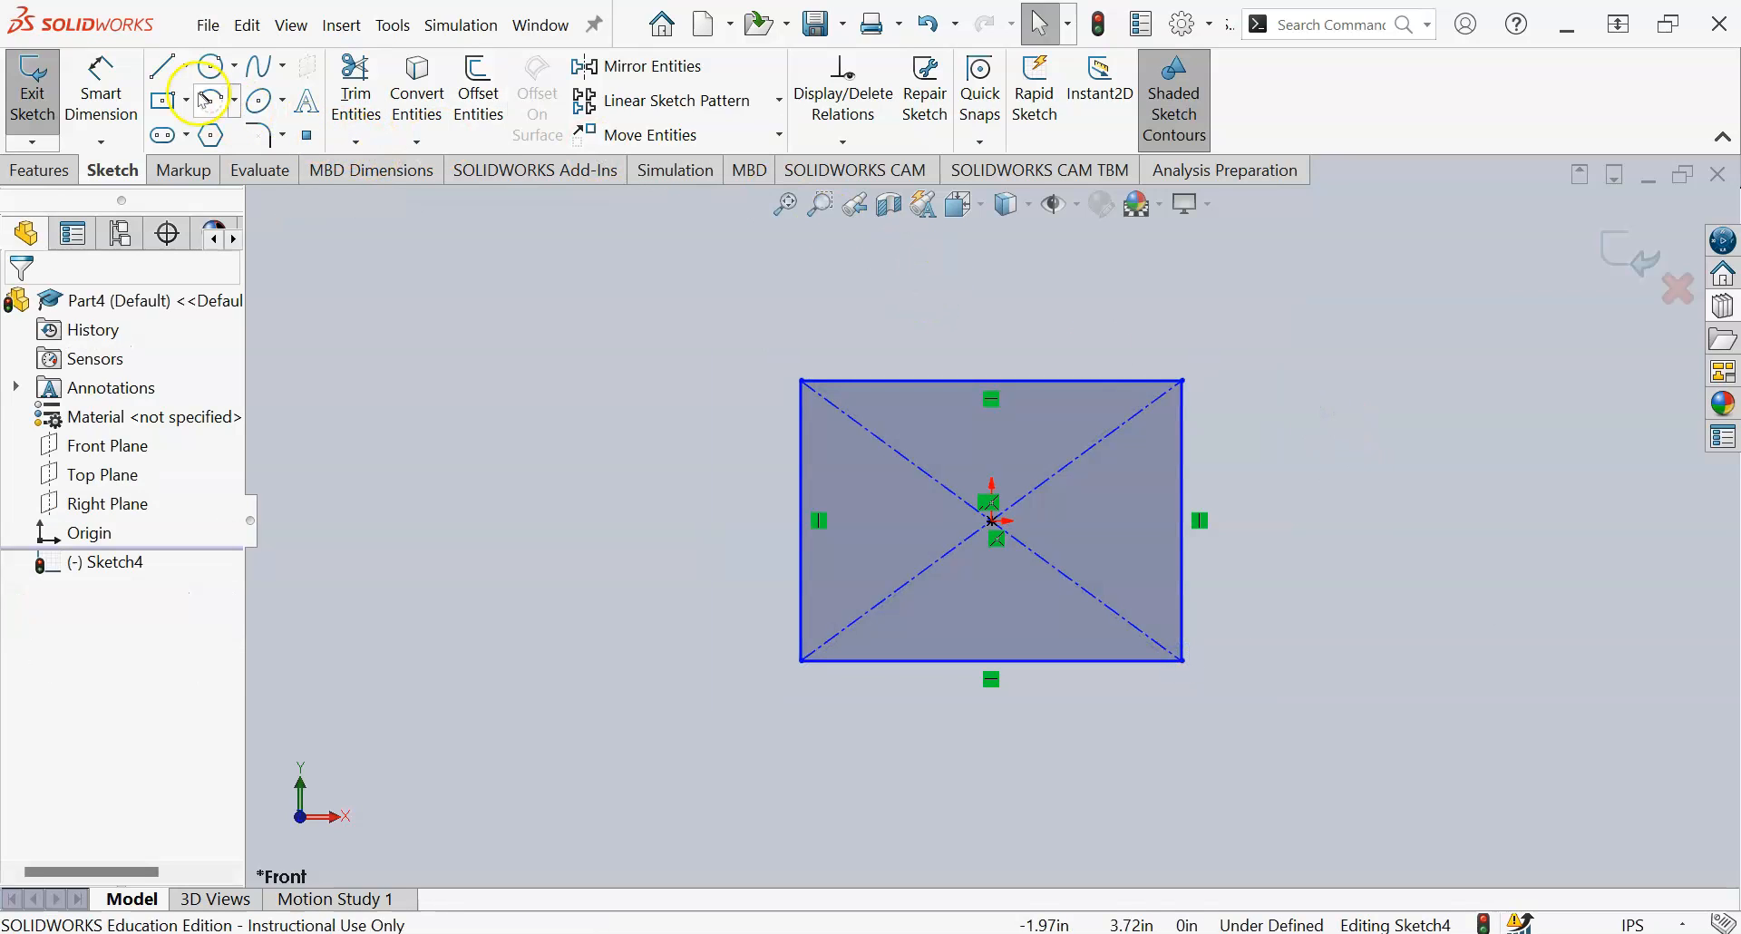
# Step: Dimension the rectangle's top edge at 5 in with Smart Dimension, placing the dimension above it
pyautogui.click(107, 73)
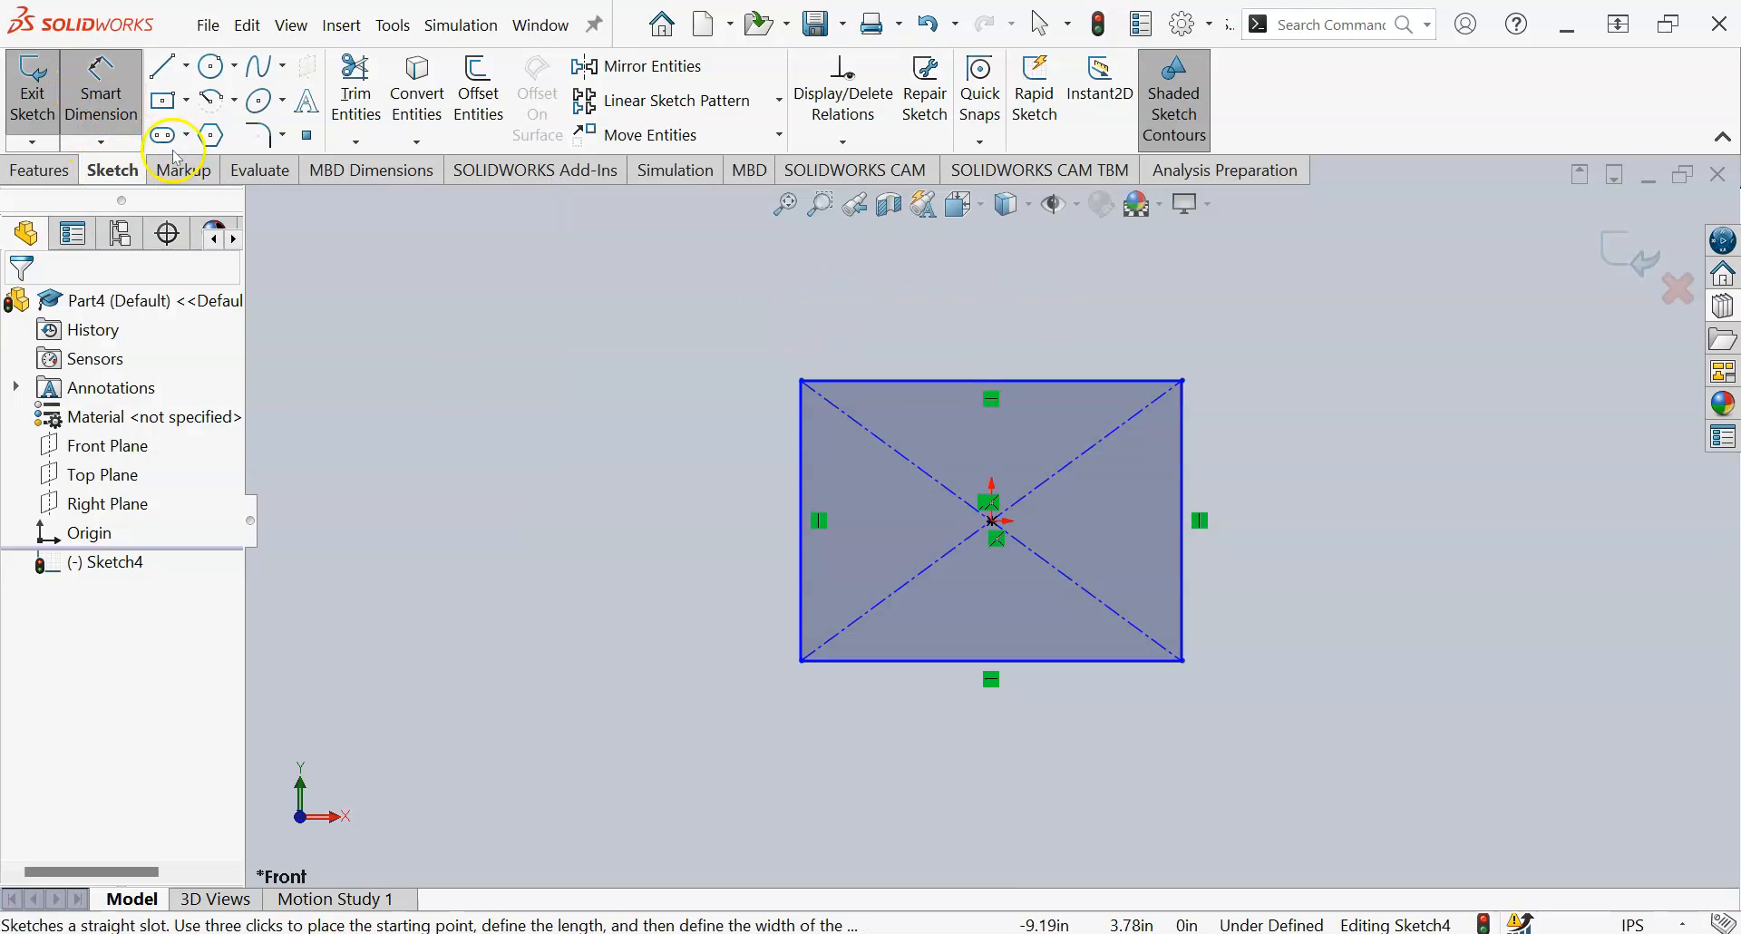
pyautogui.click(1057, 380)
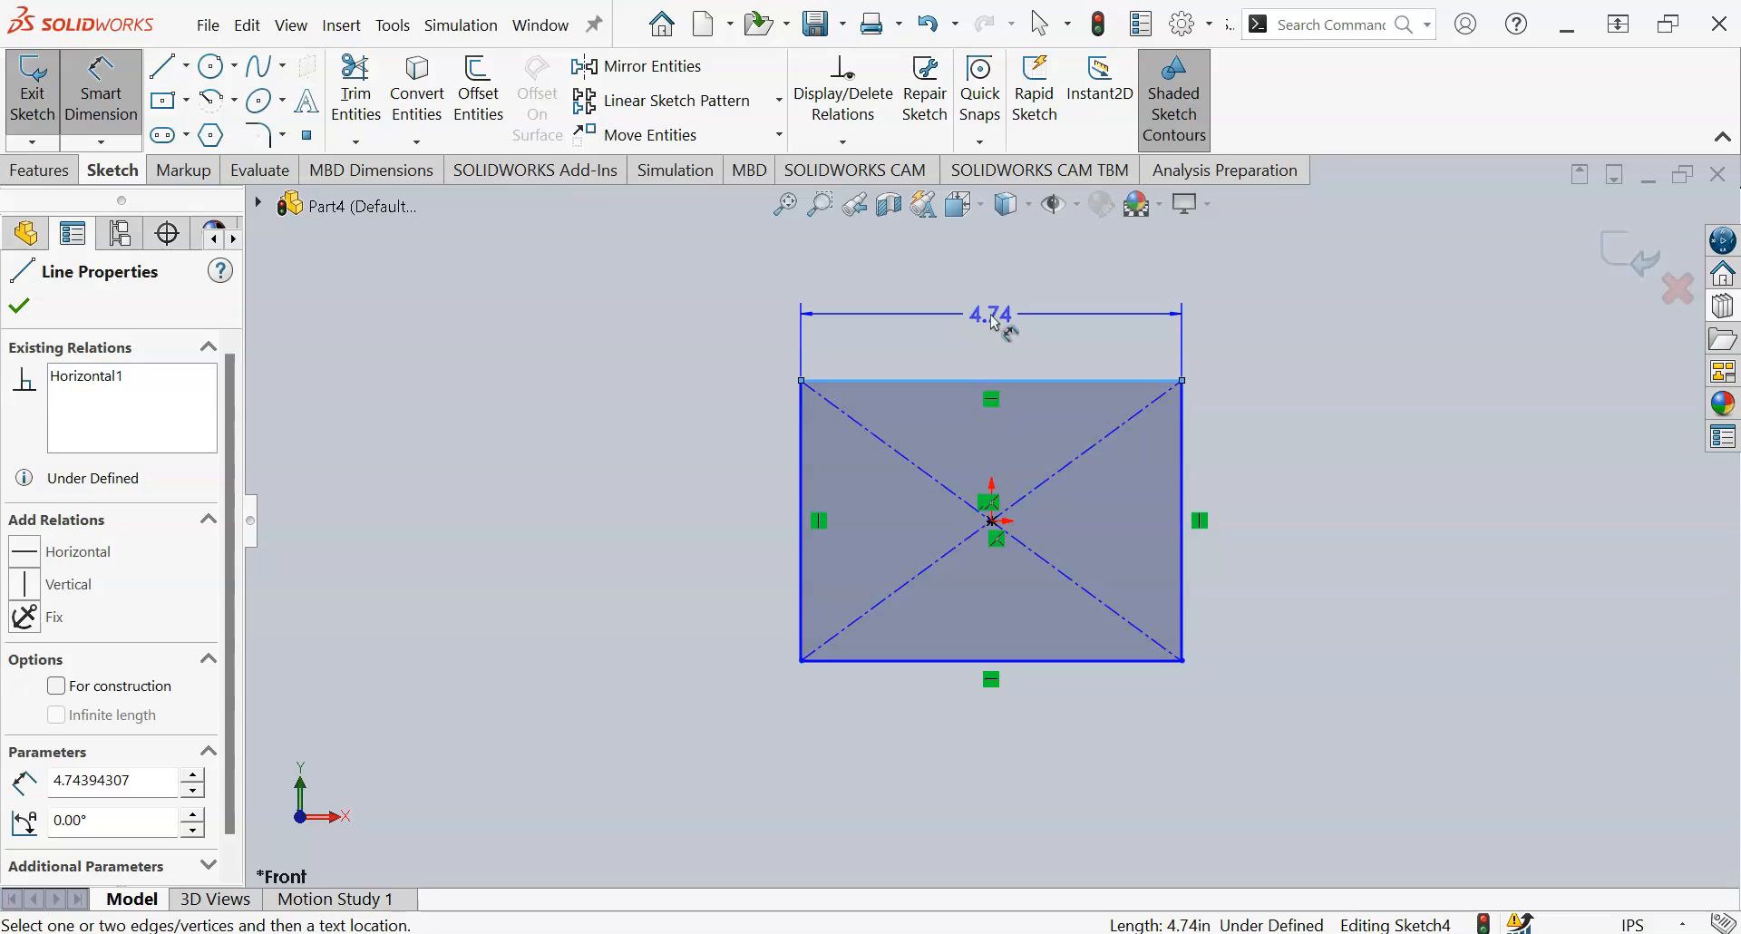
pyautogui.click(993, 317)
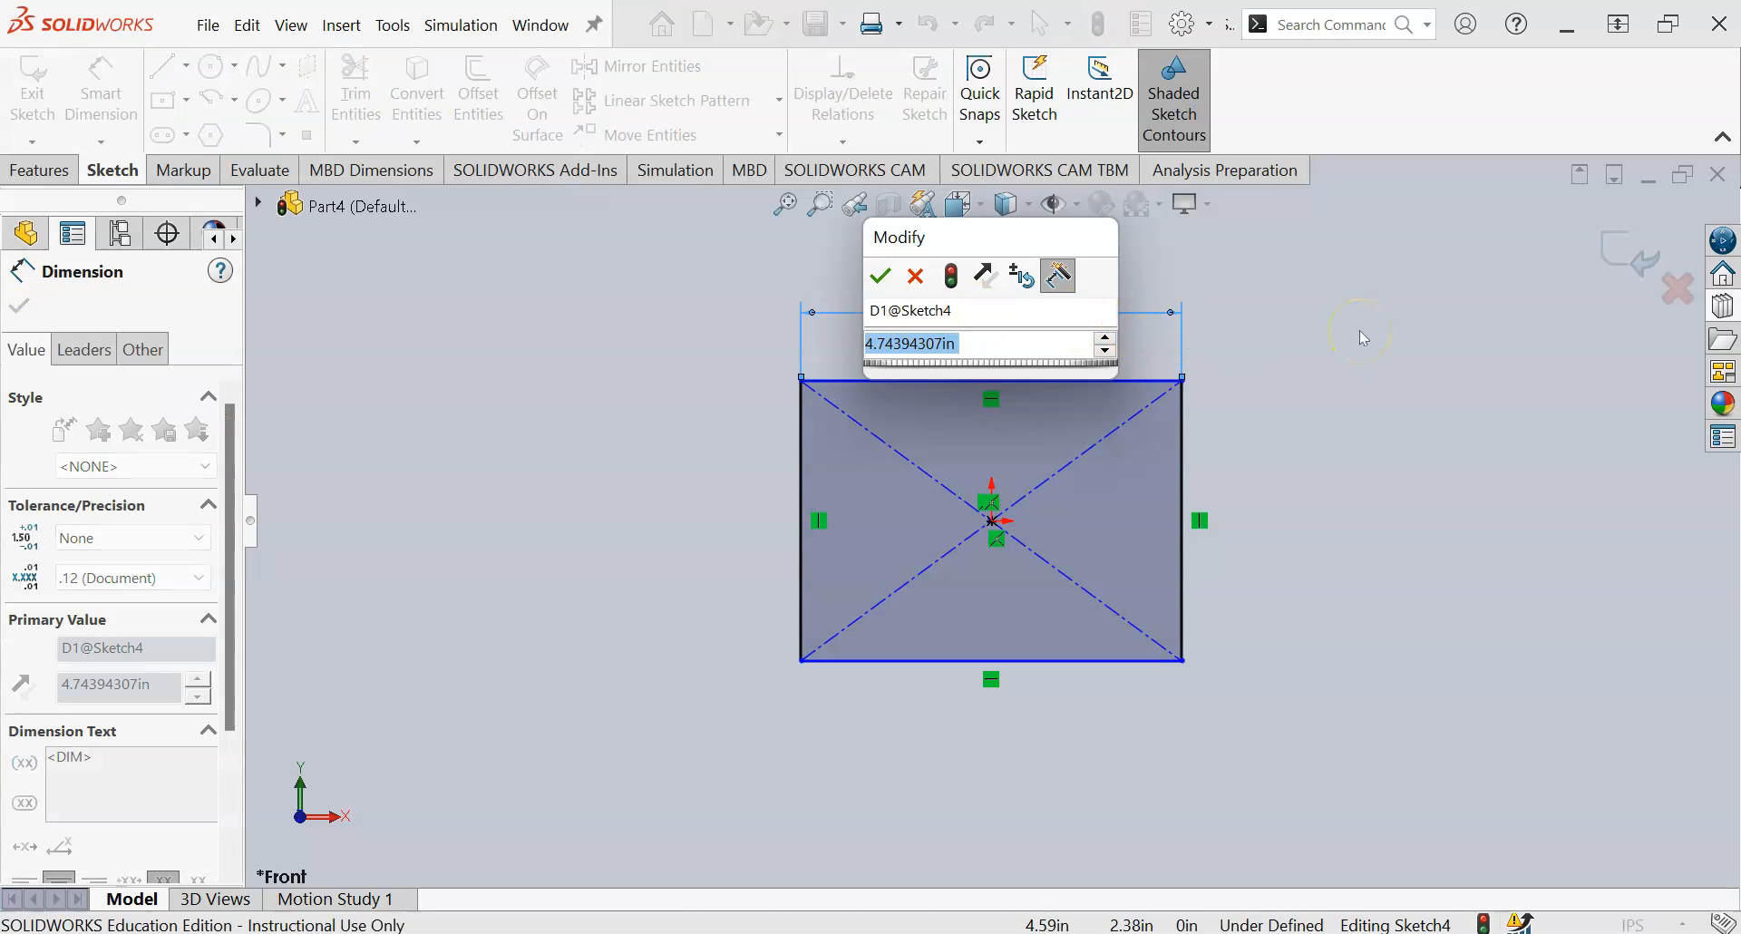
pyautogui.write('5')
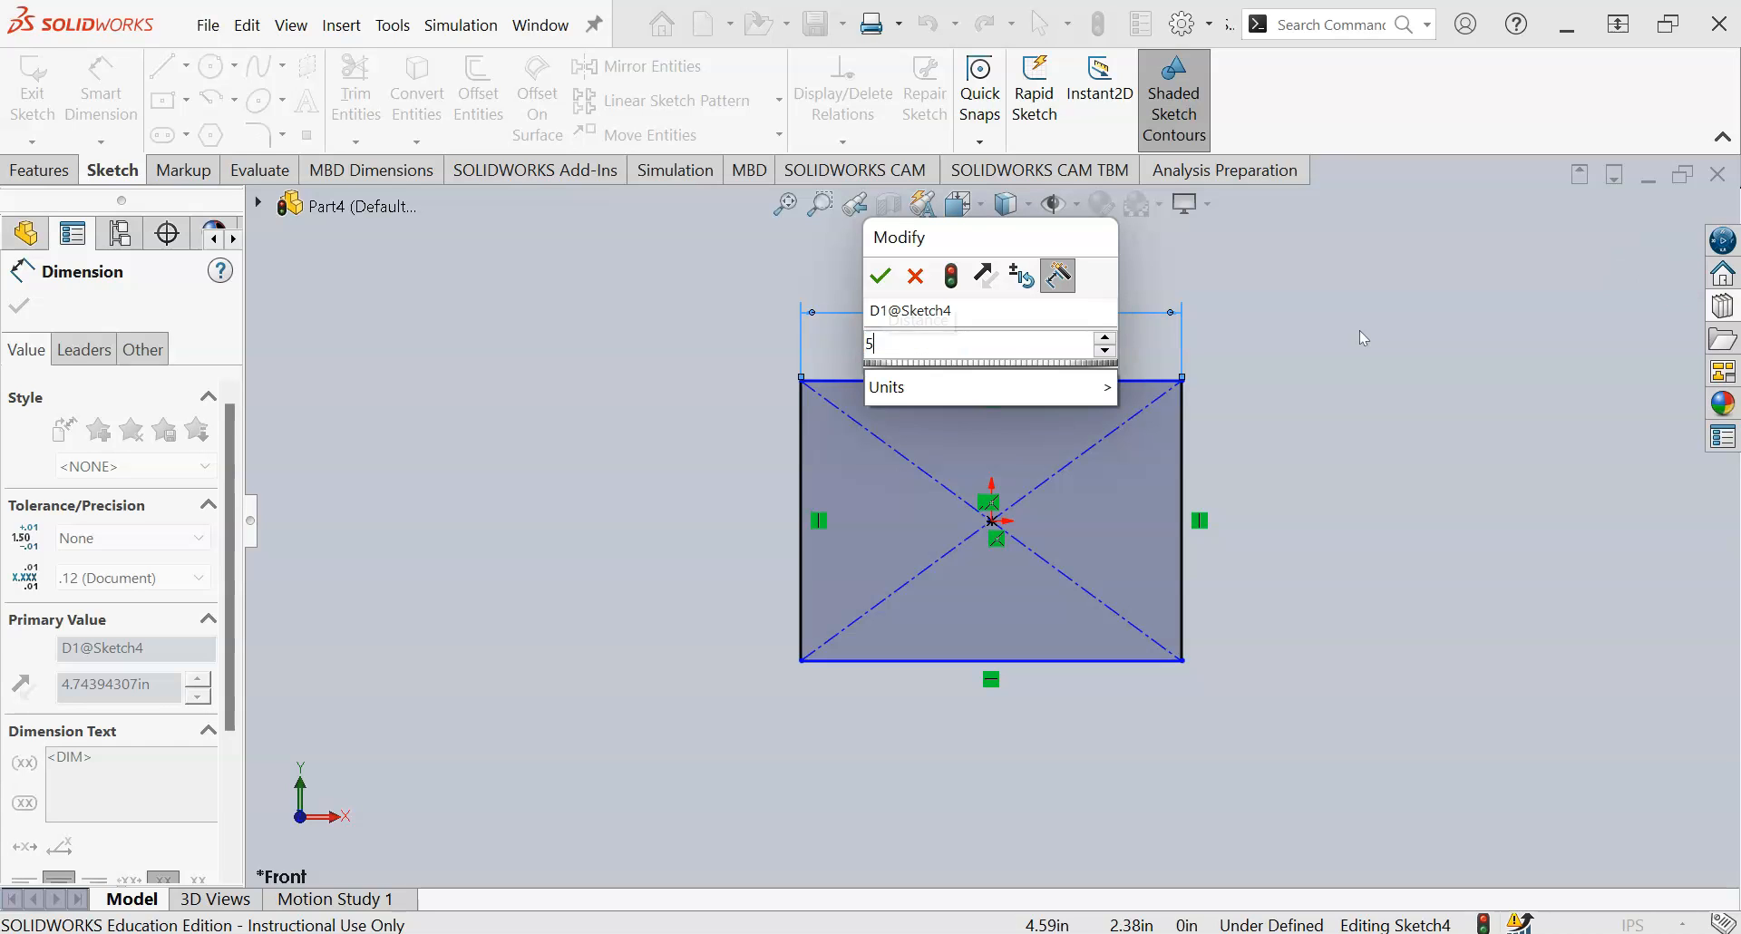
pyautogui.press('Return')
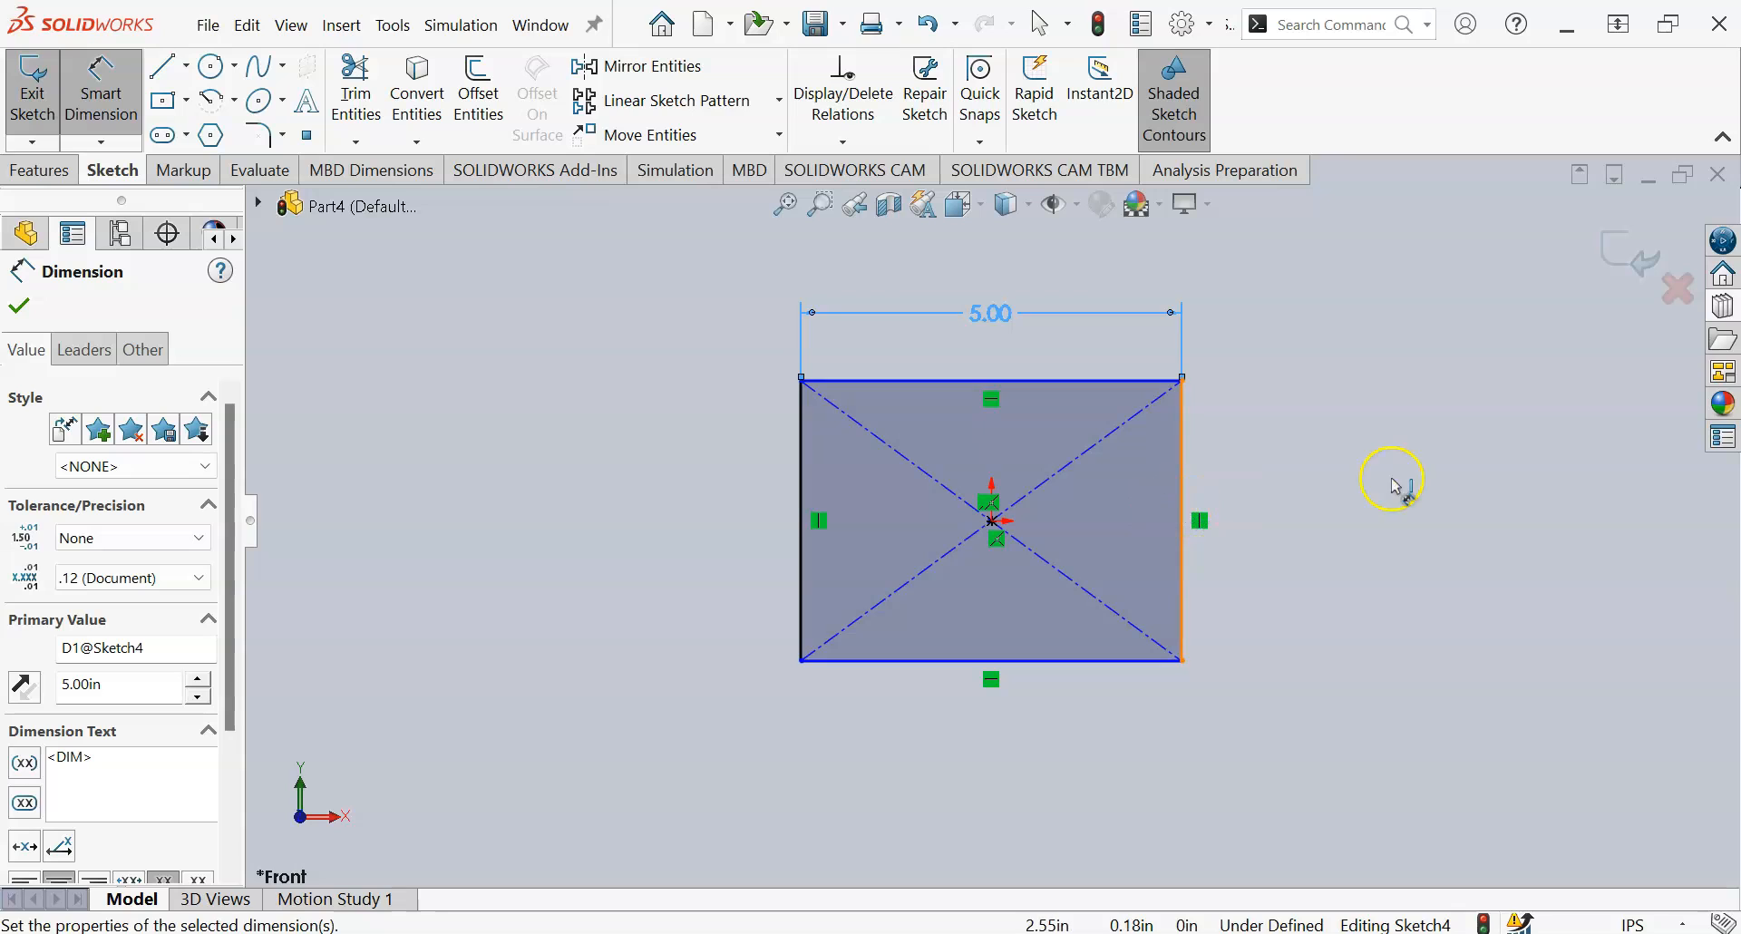
pyautogui.press('Escape')
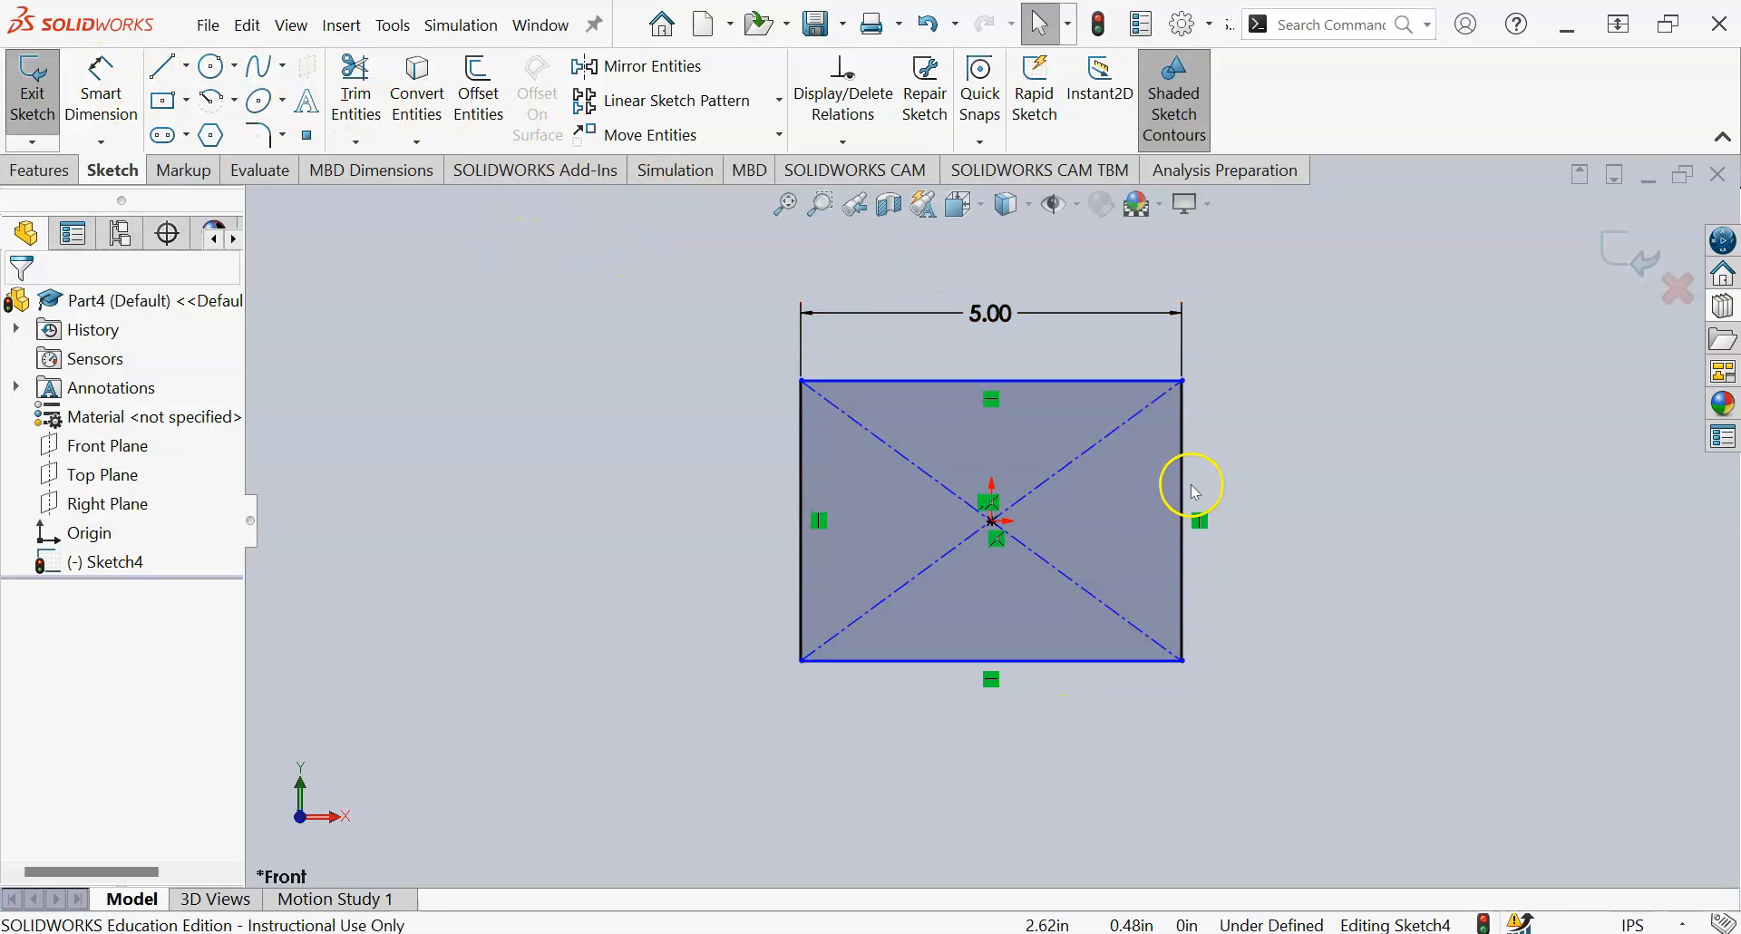
# Step: Add a 5 in Smart Dimension to the rectangle's right vertical side
pyautogui.click(97, 120)
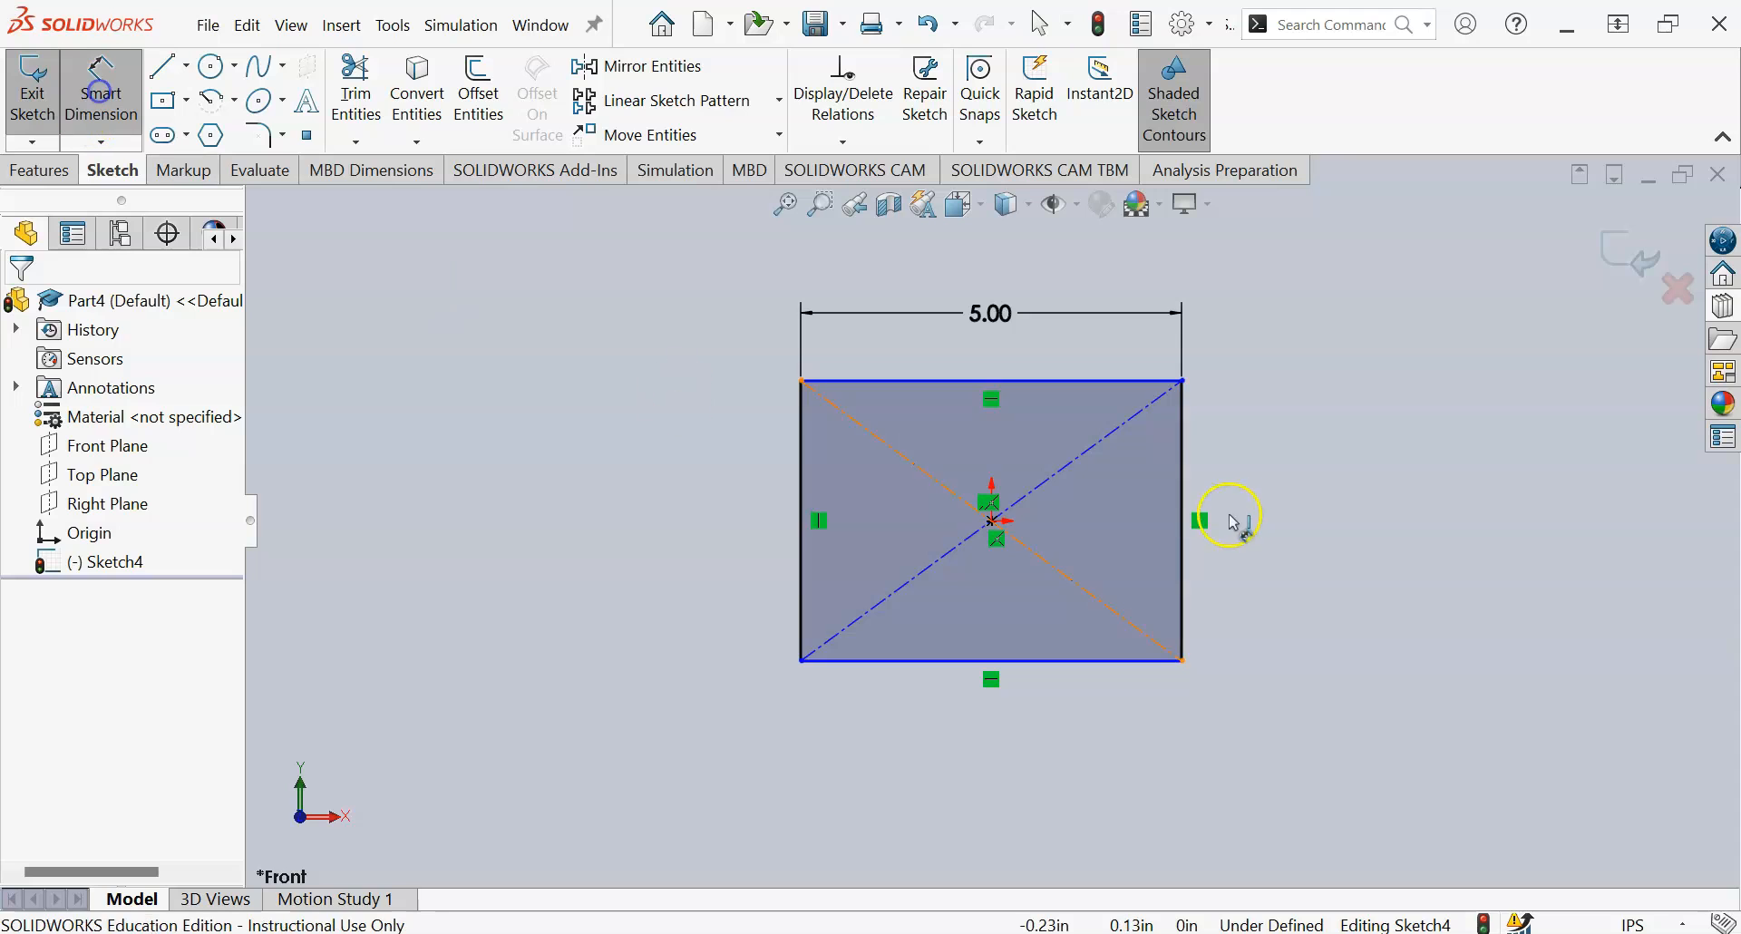
pyautogui.click(1182, 463)
pyautogui.click(1360, 521)
pyautogui.write('5')
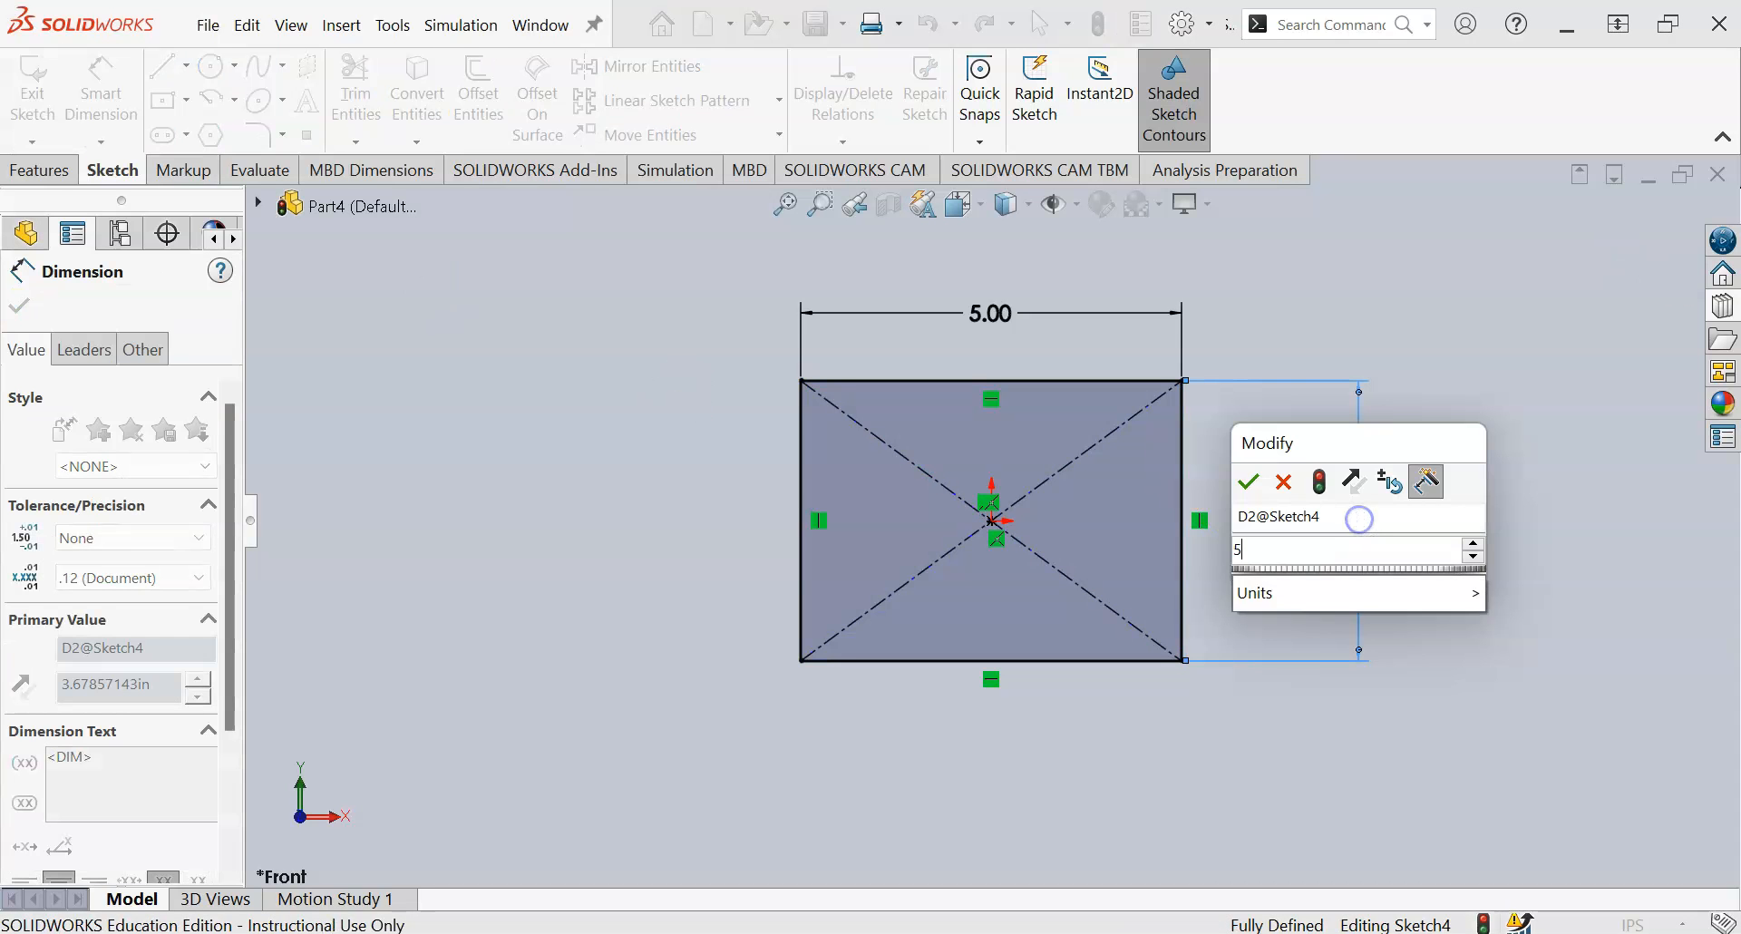
pyautogui.press('Return')
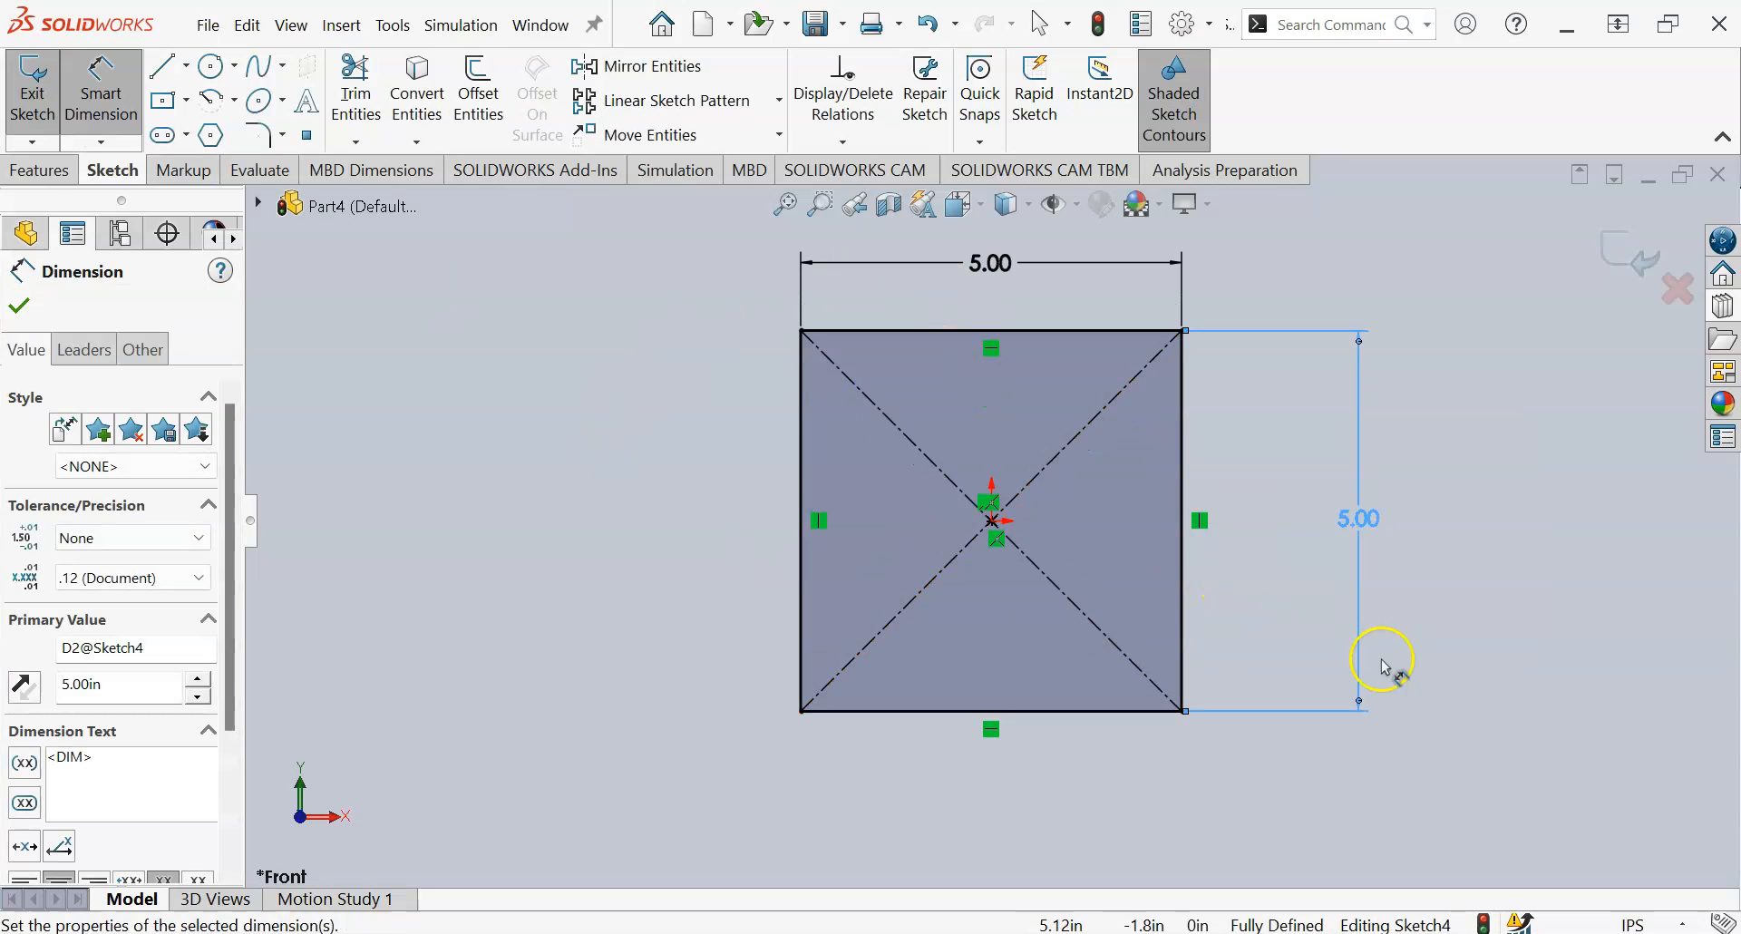
pyautogui.press('Escape')
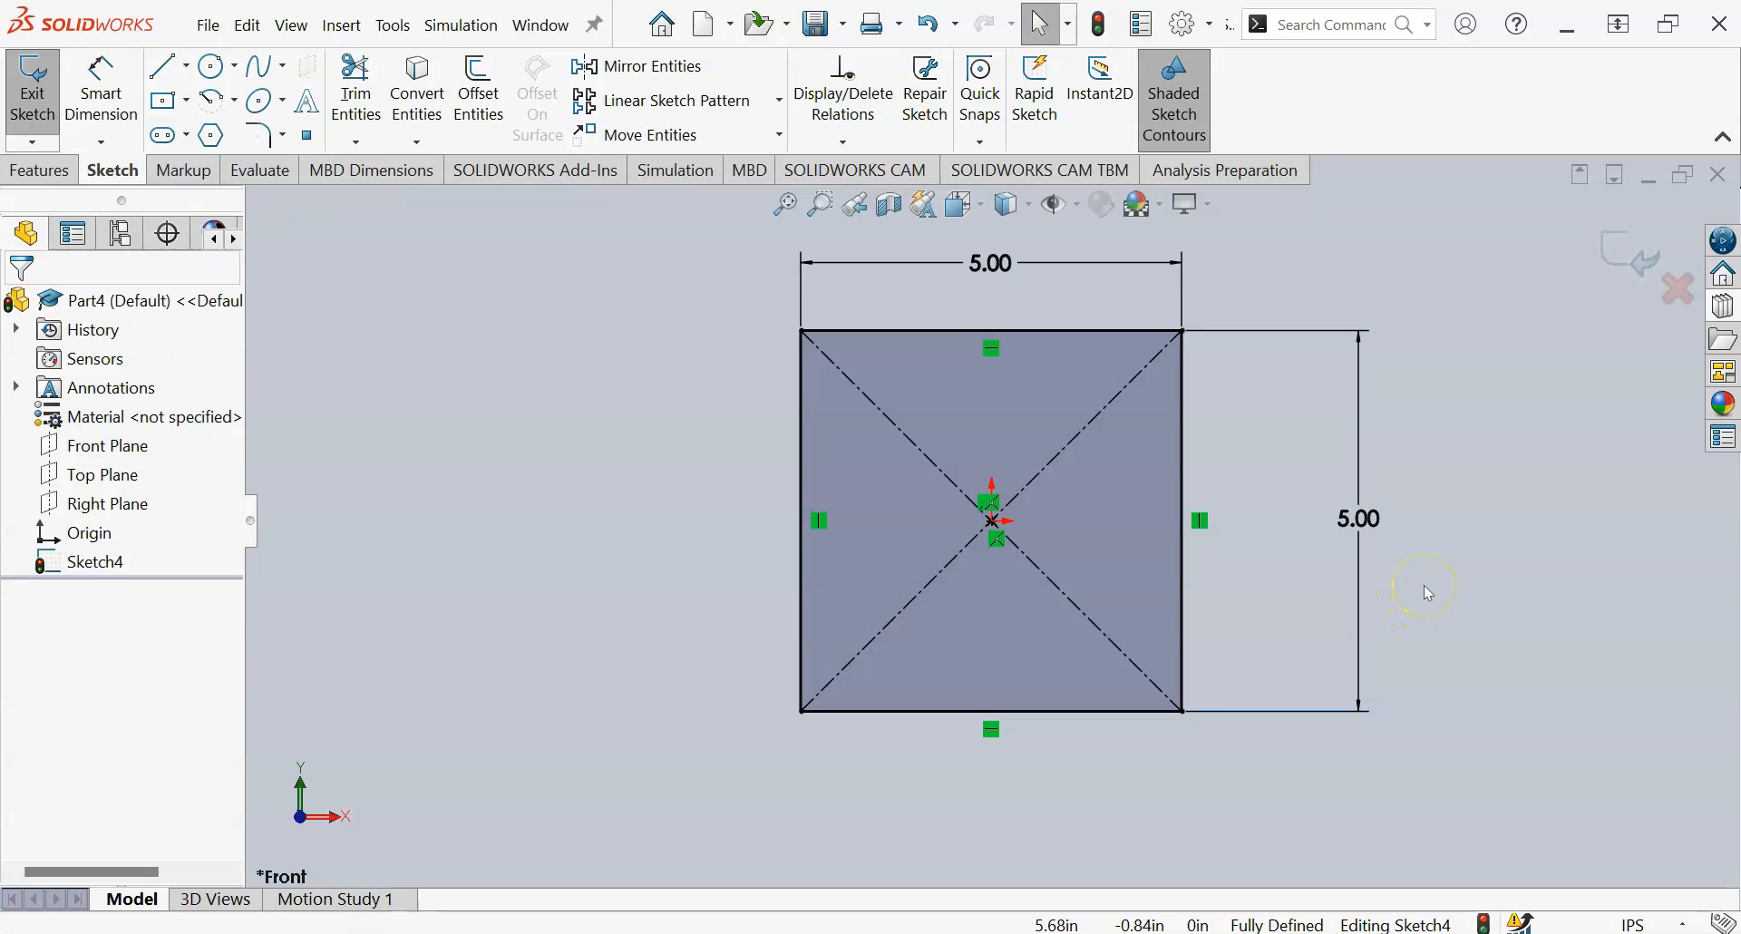
# Step: Undo the last height change and delete the vertical dimension beside the rectangle
pyautogui.hotkey('ctrl', 'z')
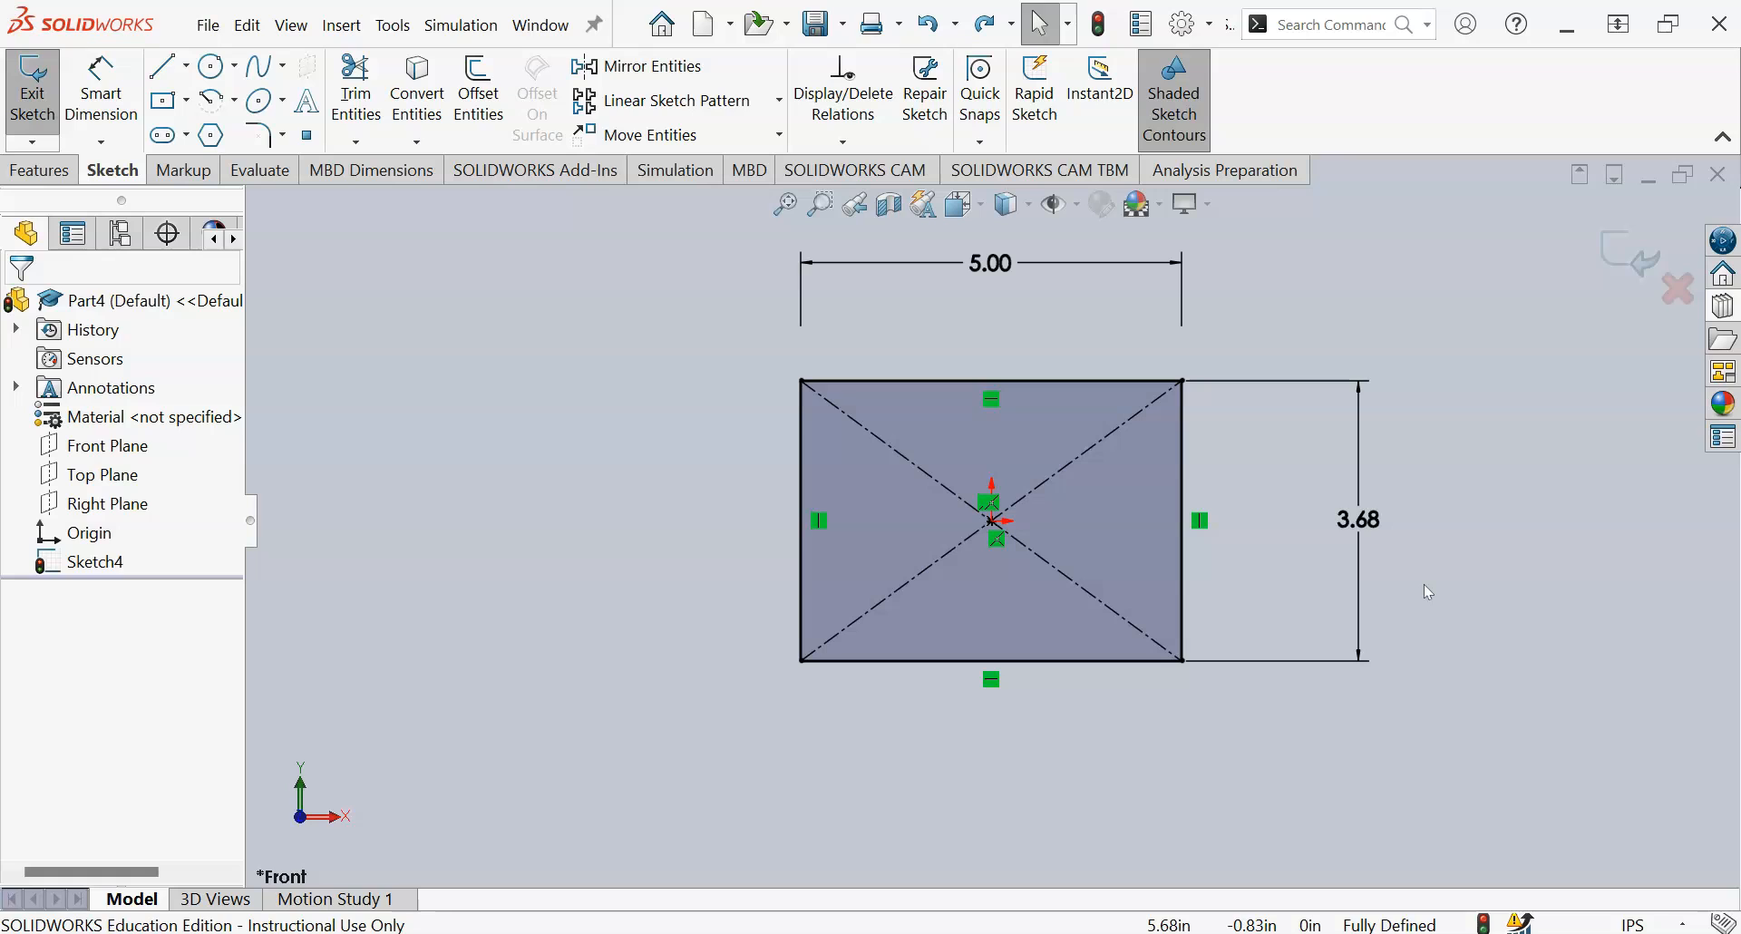
pyautogui.click(1360, 566)
pyautogui.press('Delete')
pyautogui.click(1335, 545)
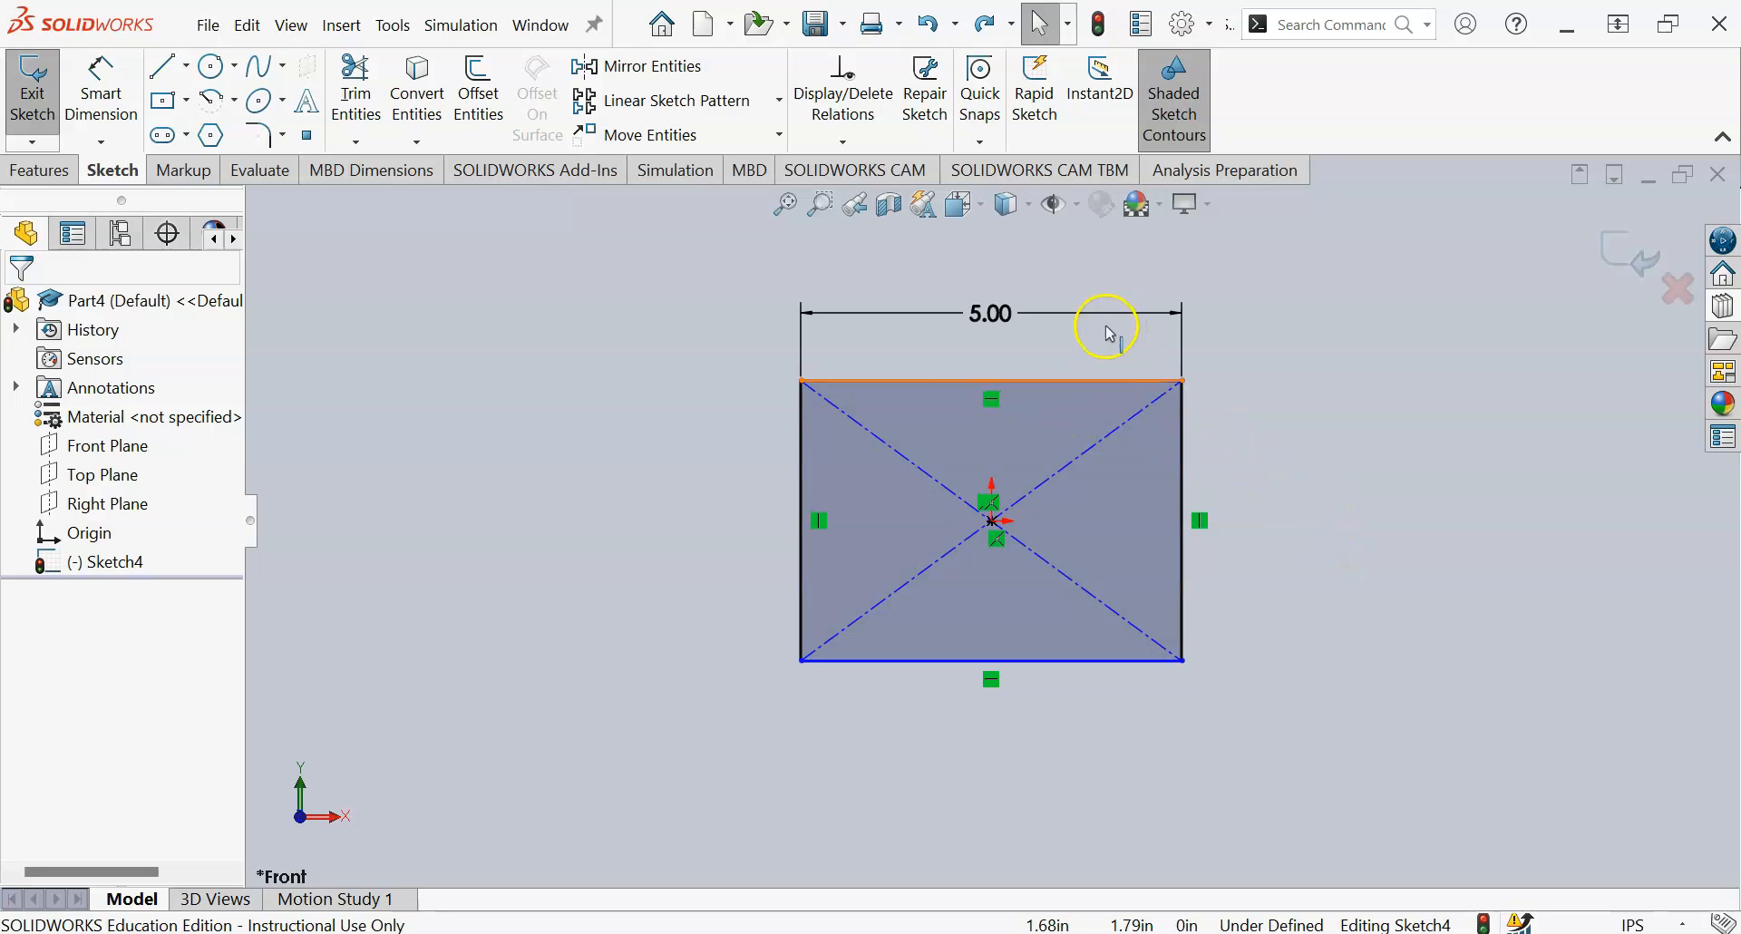
# Step: Add an Equal relation between the rectangle's top edge and its right vertical side
pyautogui.click(1106, 387)
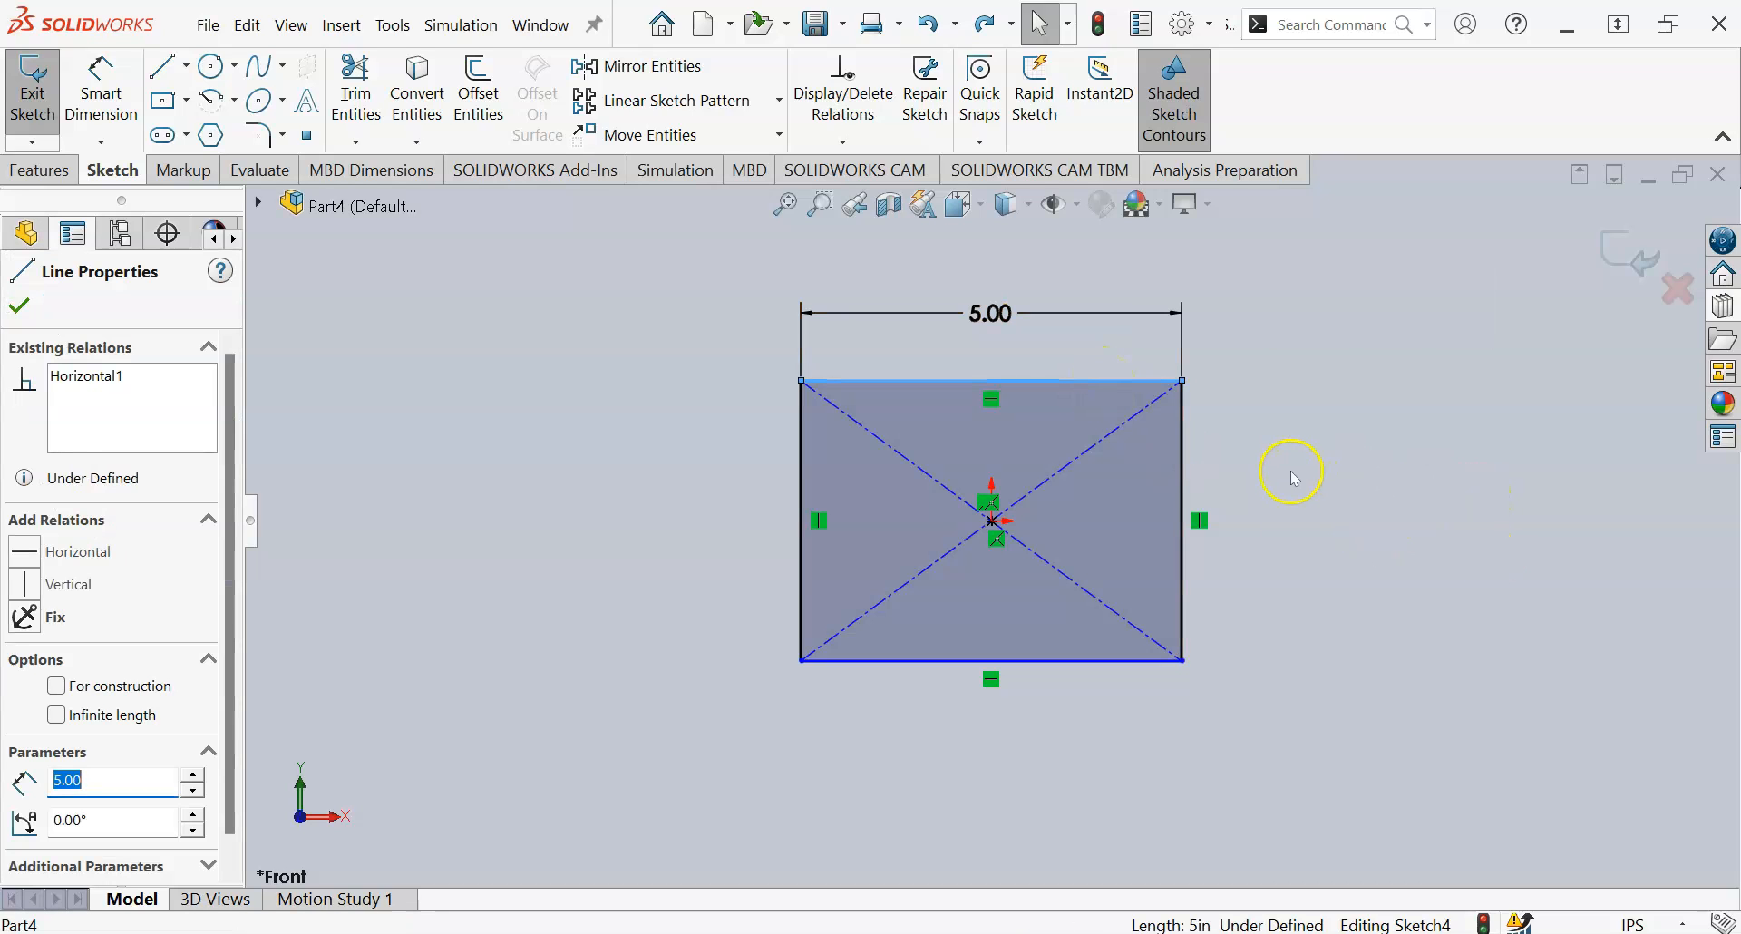
pyautogui.keyDown('ctrl'); pyautogui.click(1184, 467); pyautogui.keyUp('ctrl')
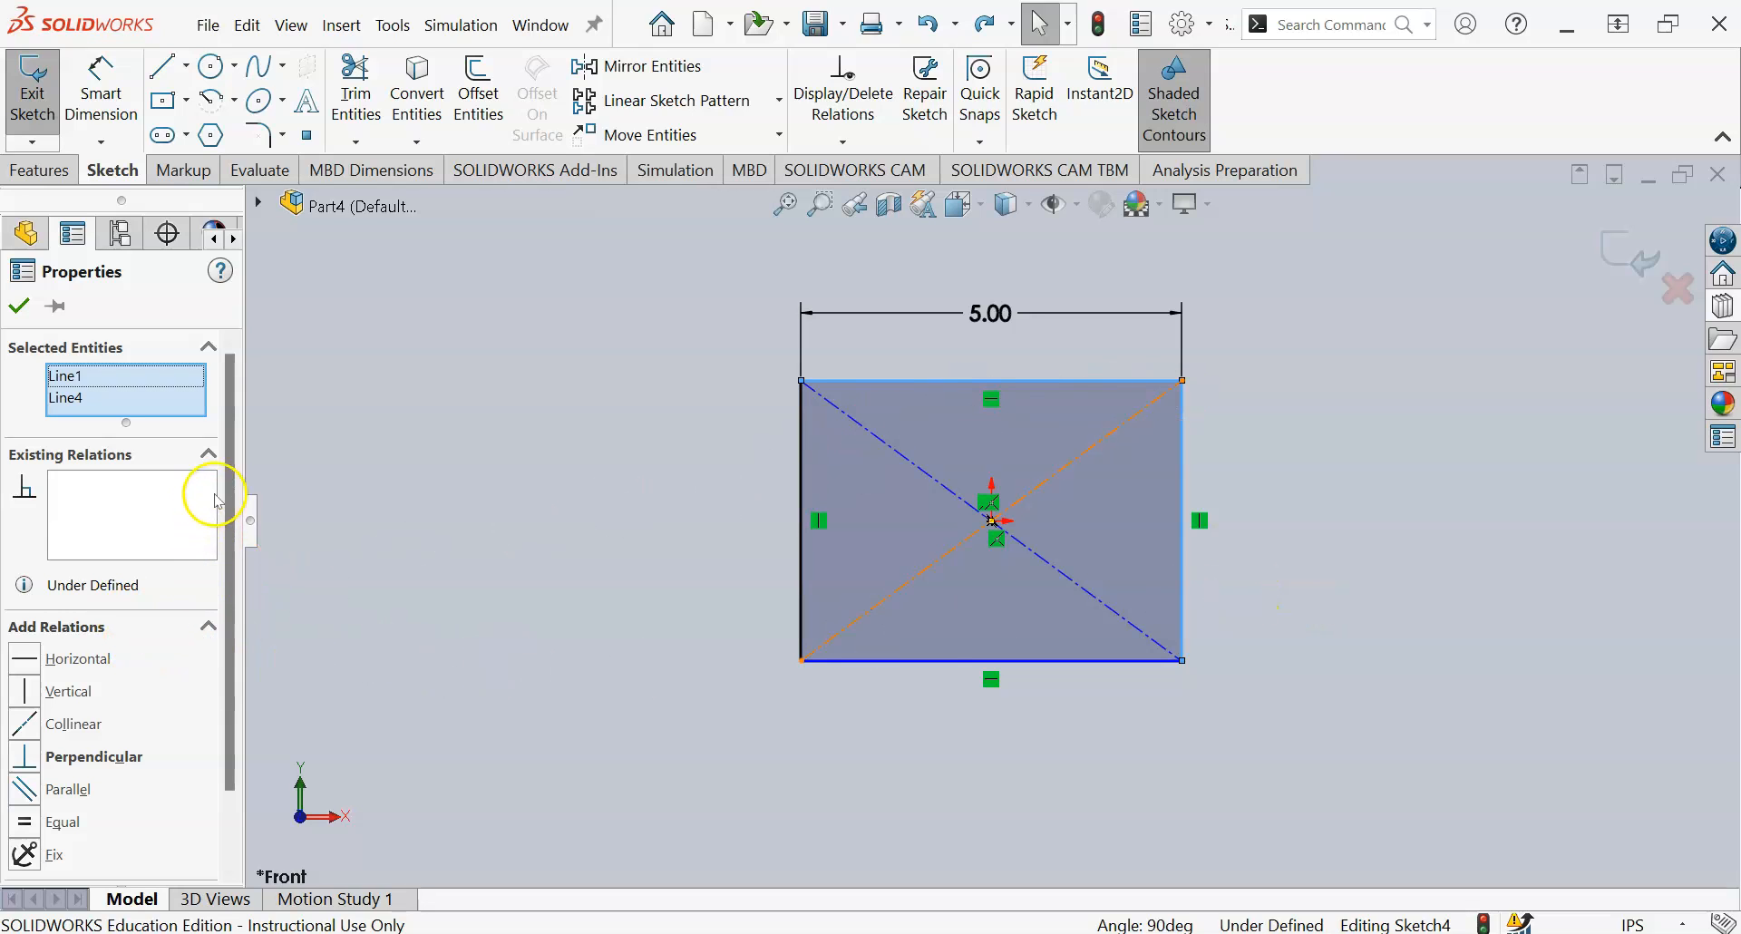
pyautogui.moveTo(229, 481); pyautogui.dragTo(227, 535)
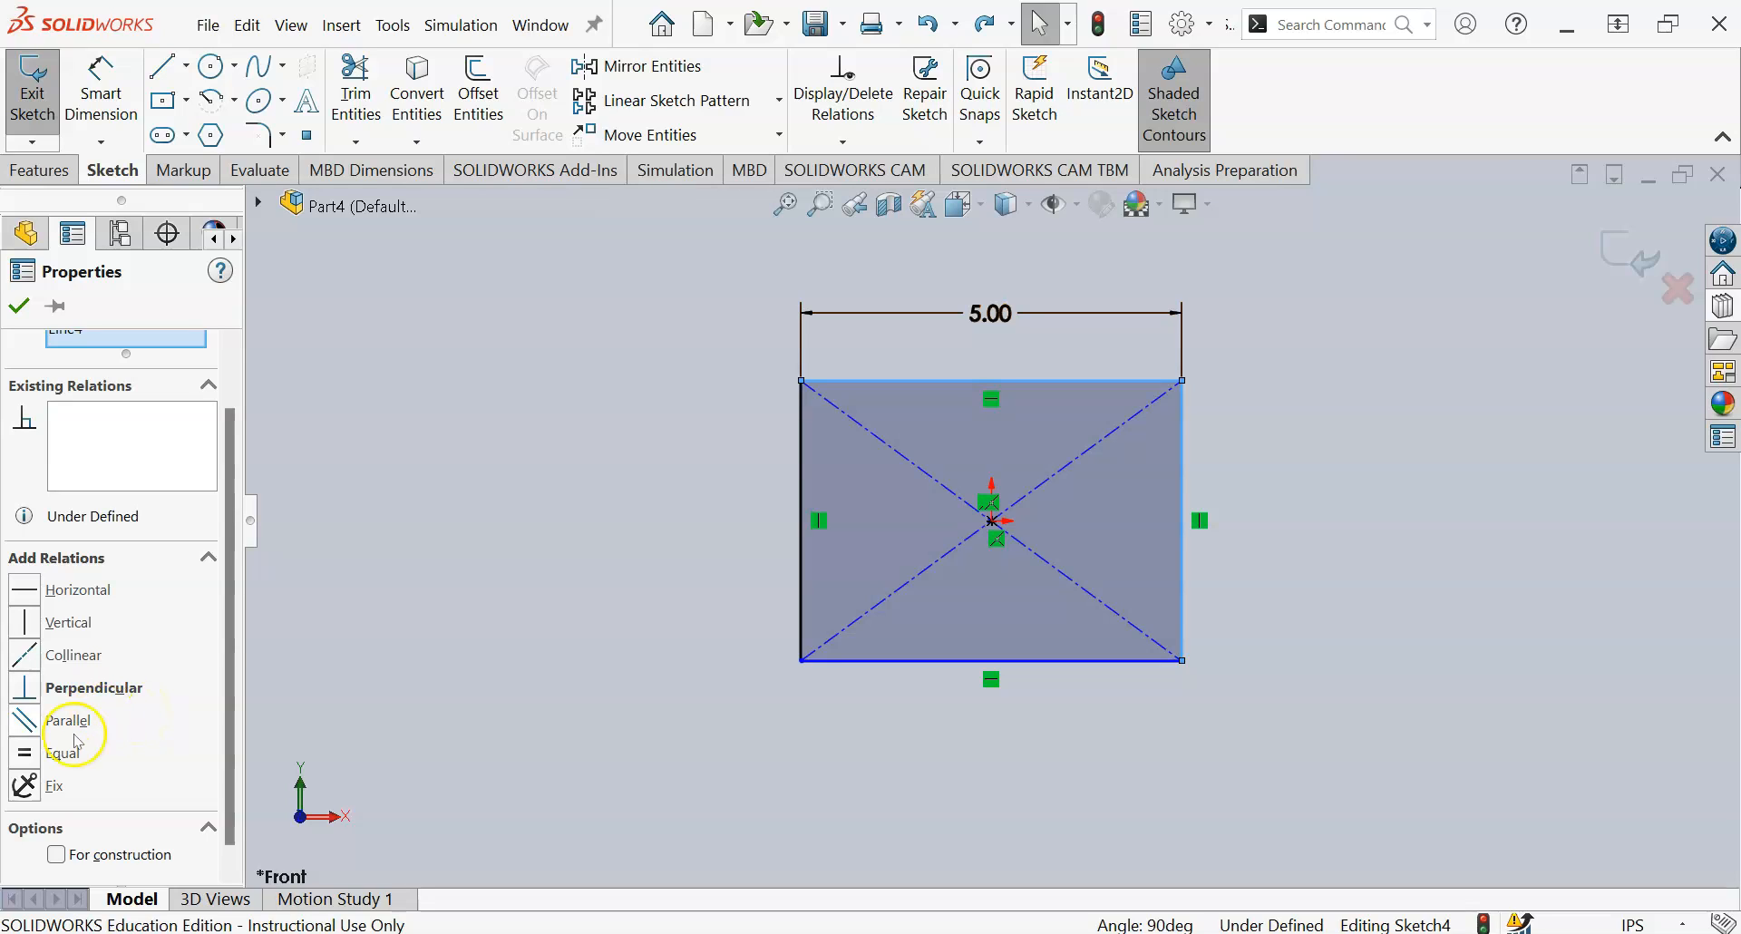
pyautogui.click(24, 754)
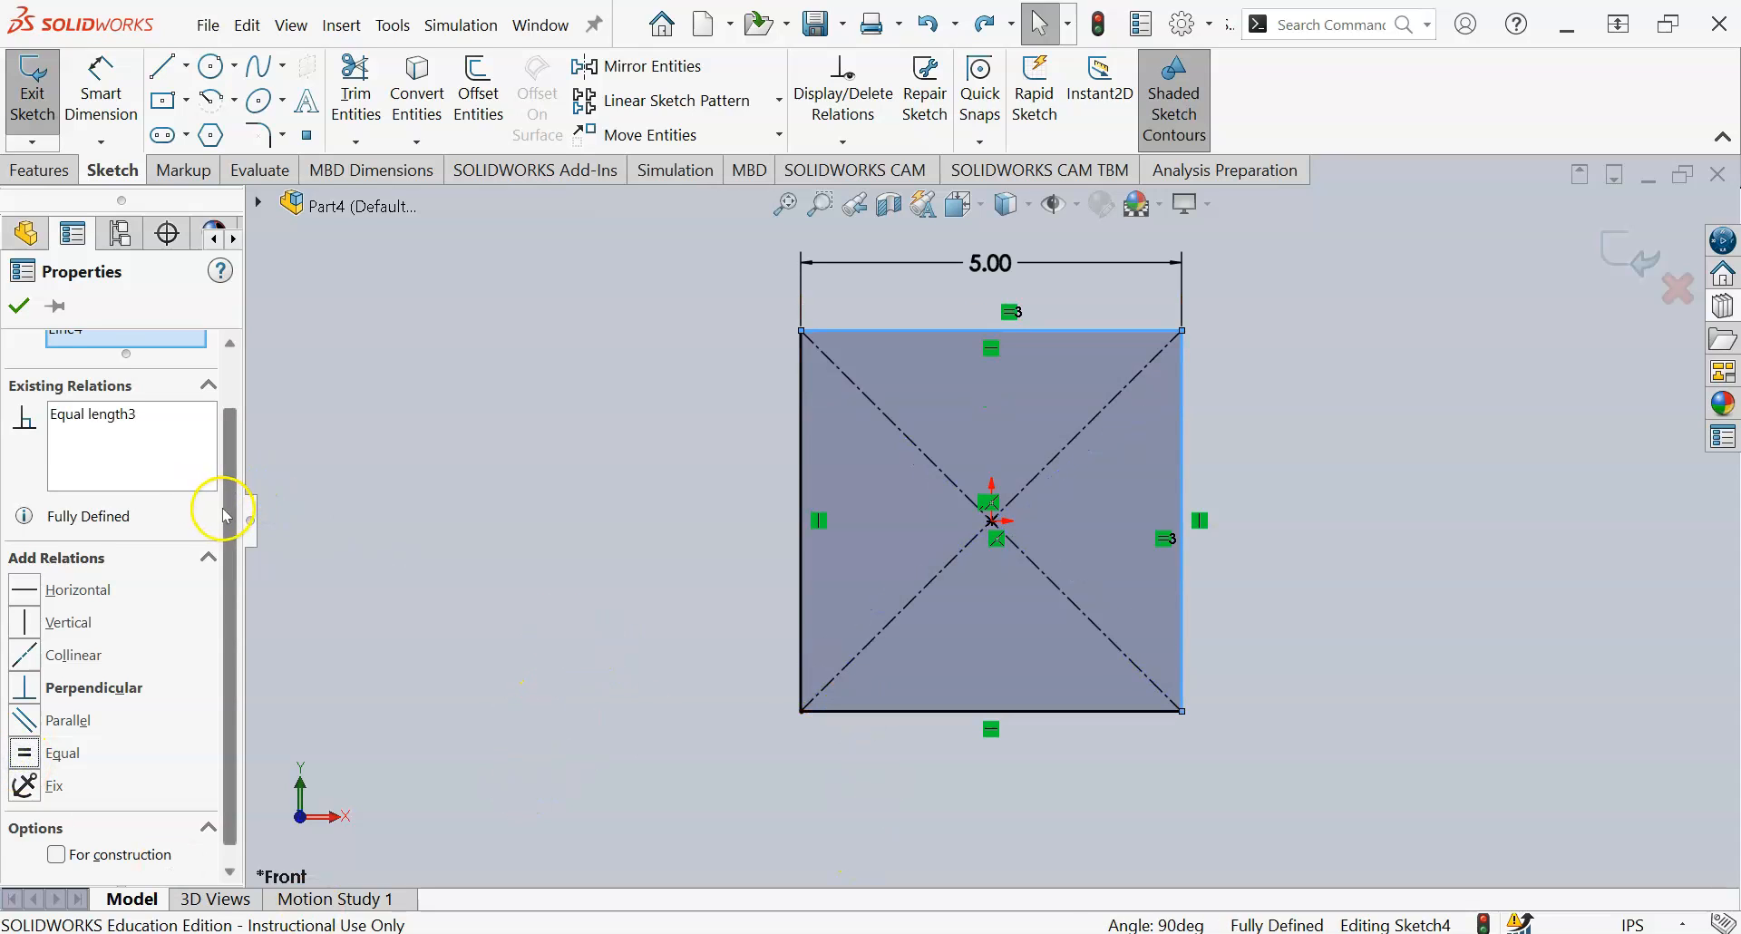
pyautogui.scroll(2, 231, 453)
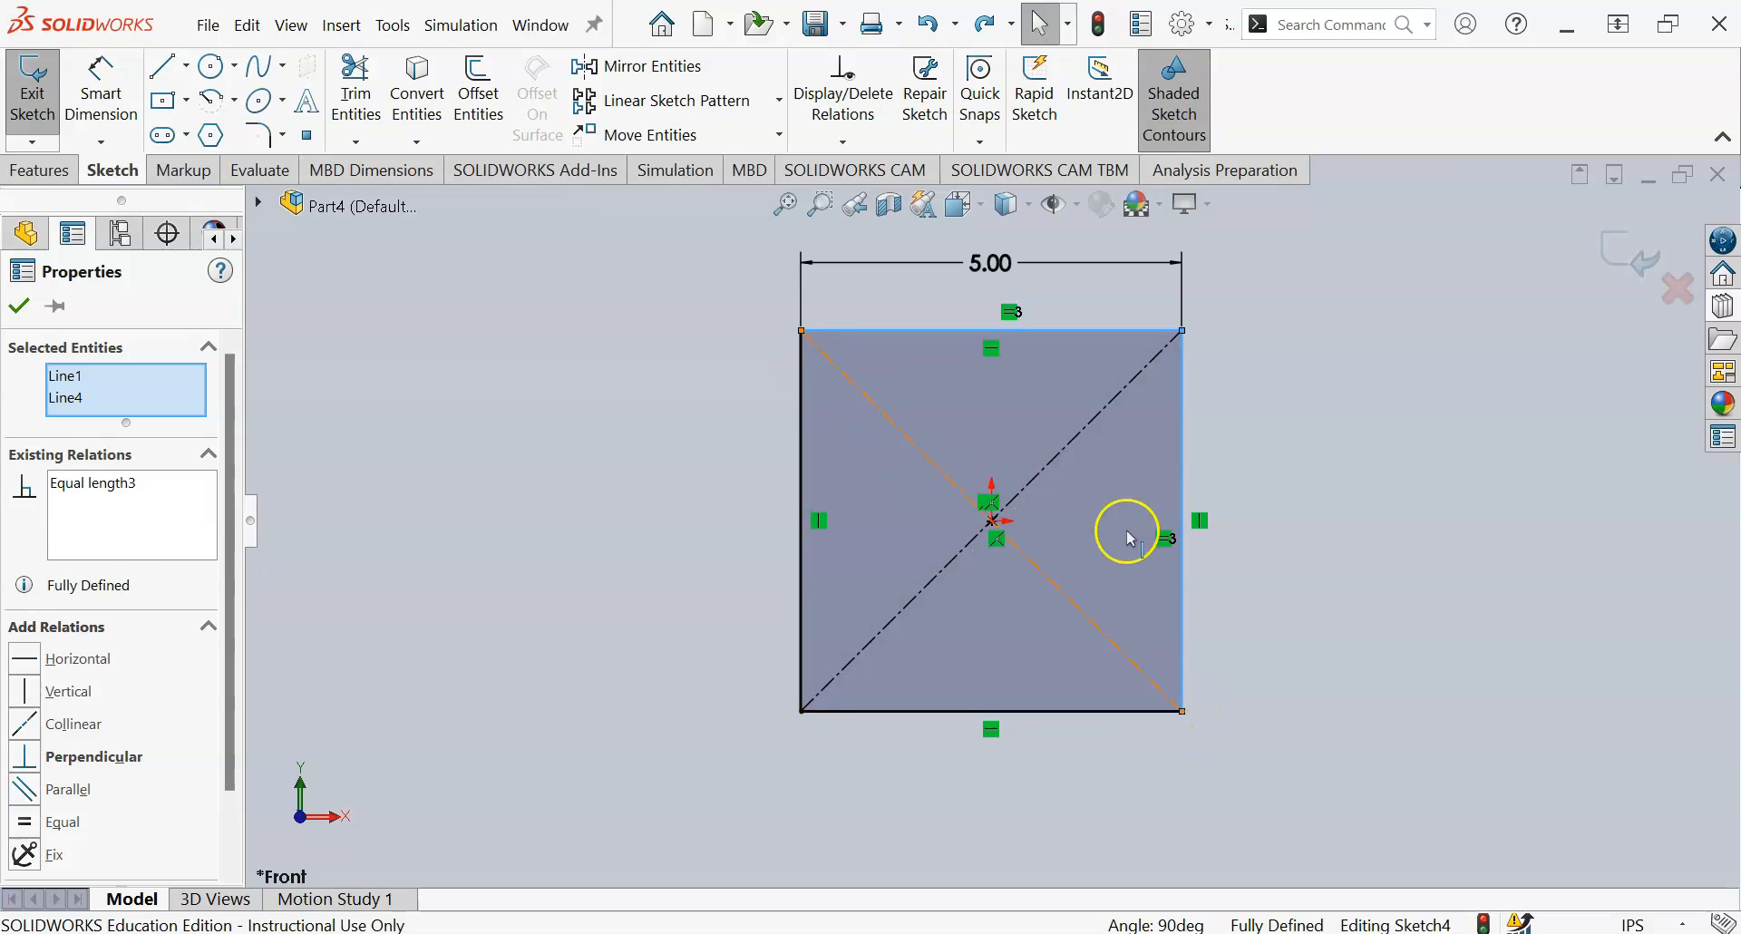
pyautogui.click(1450, 667)
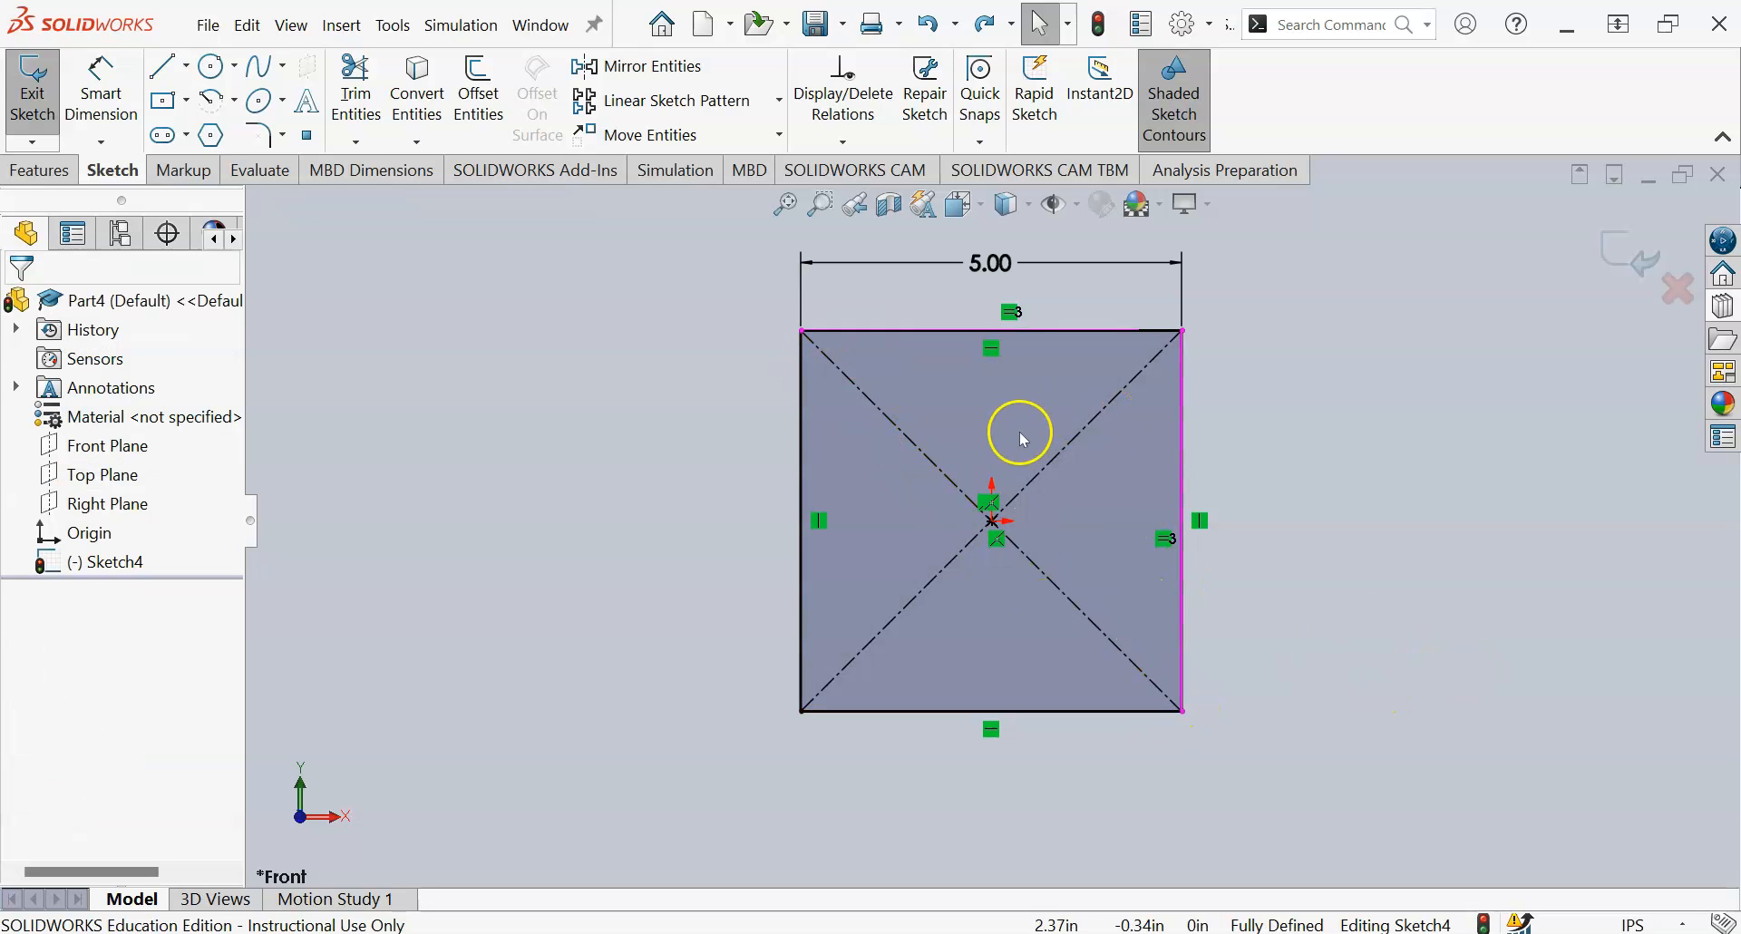
# Step: Set the square's width dimension to 10 in and exit the sketch
pyautogui.doubleClick(991, 264)
pyautogui.write('10')
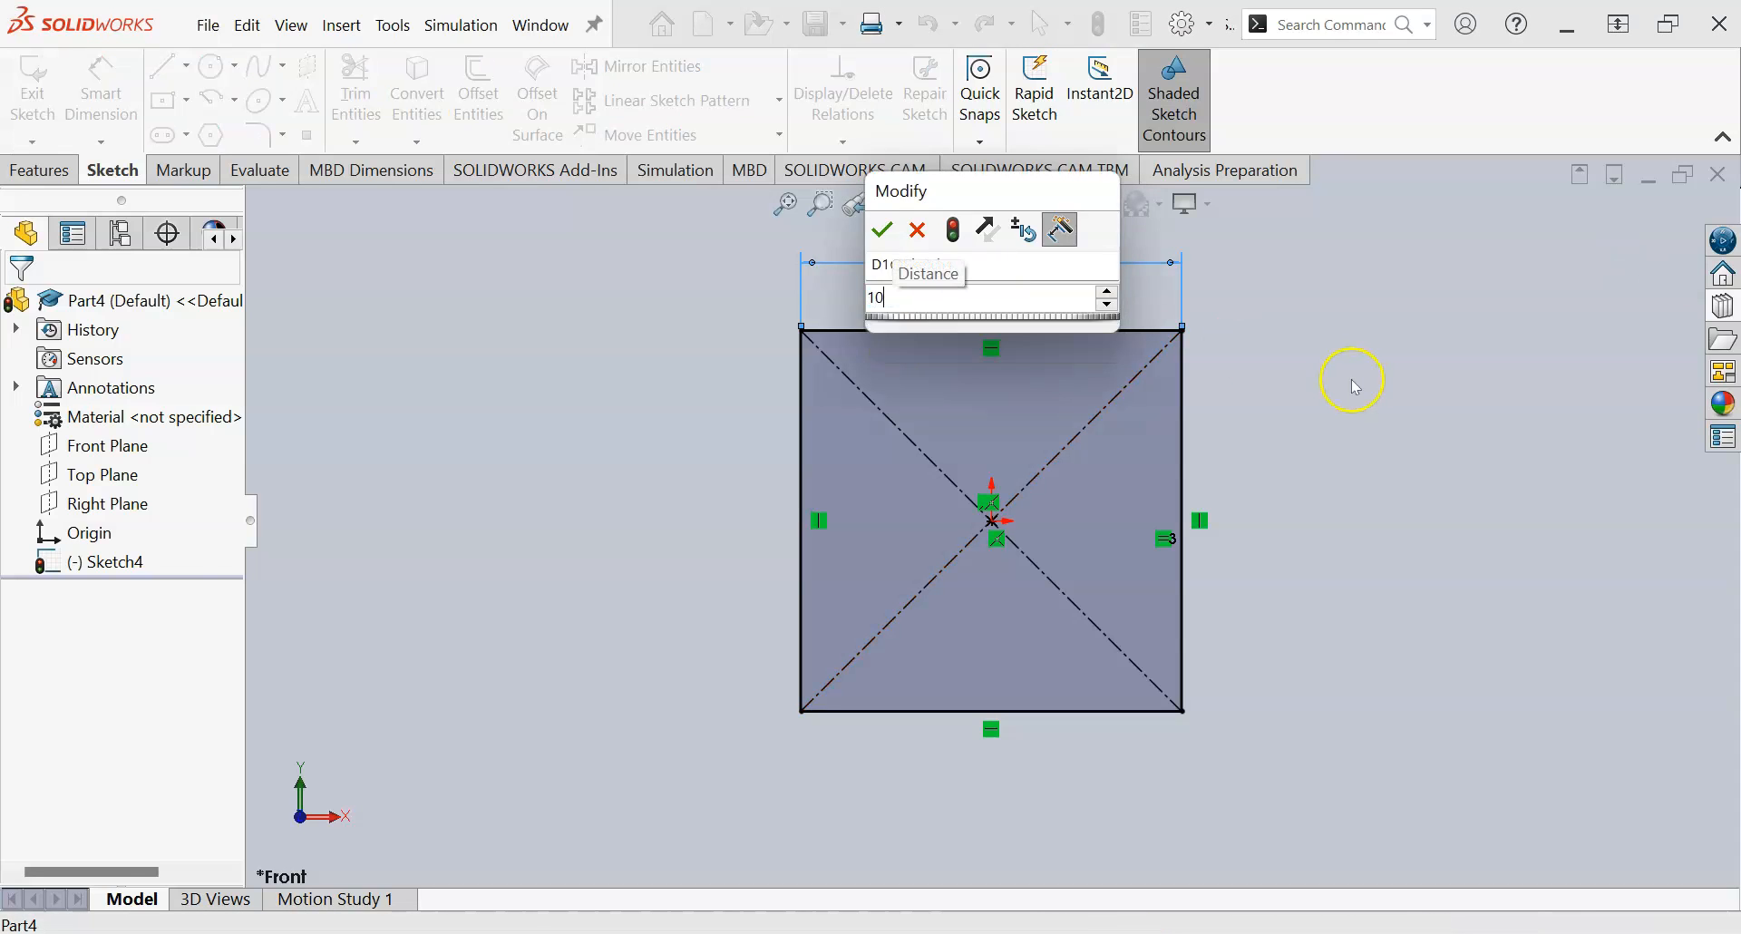
pyautogui.press('Return')
pyautogui.scroll(3, 1229, 476)
pyautogui.scroll(-2, 1118, 497)
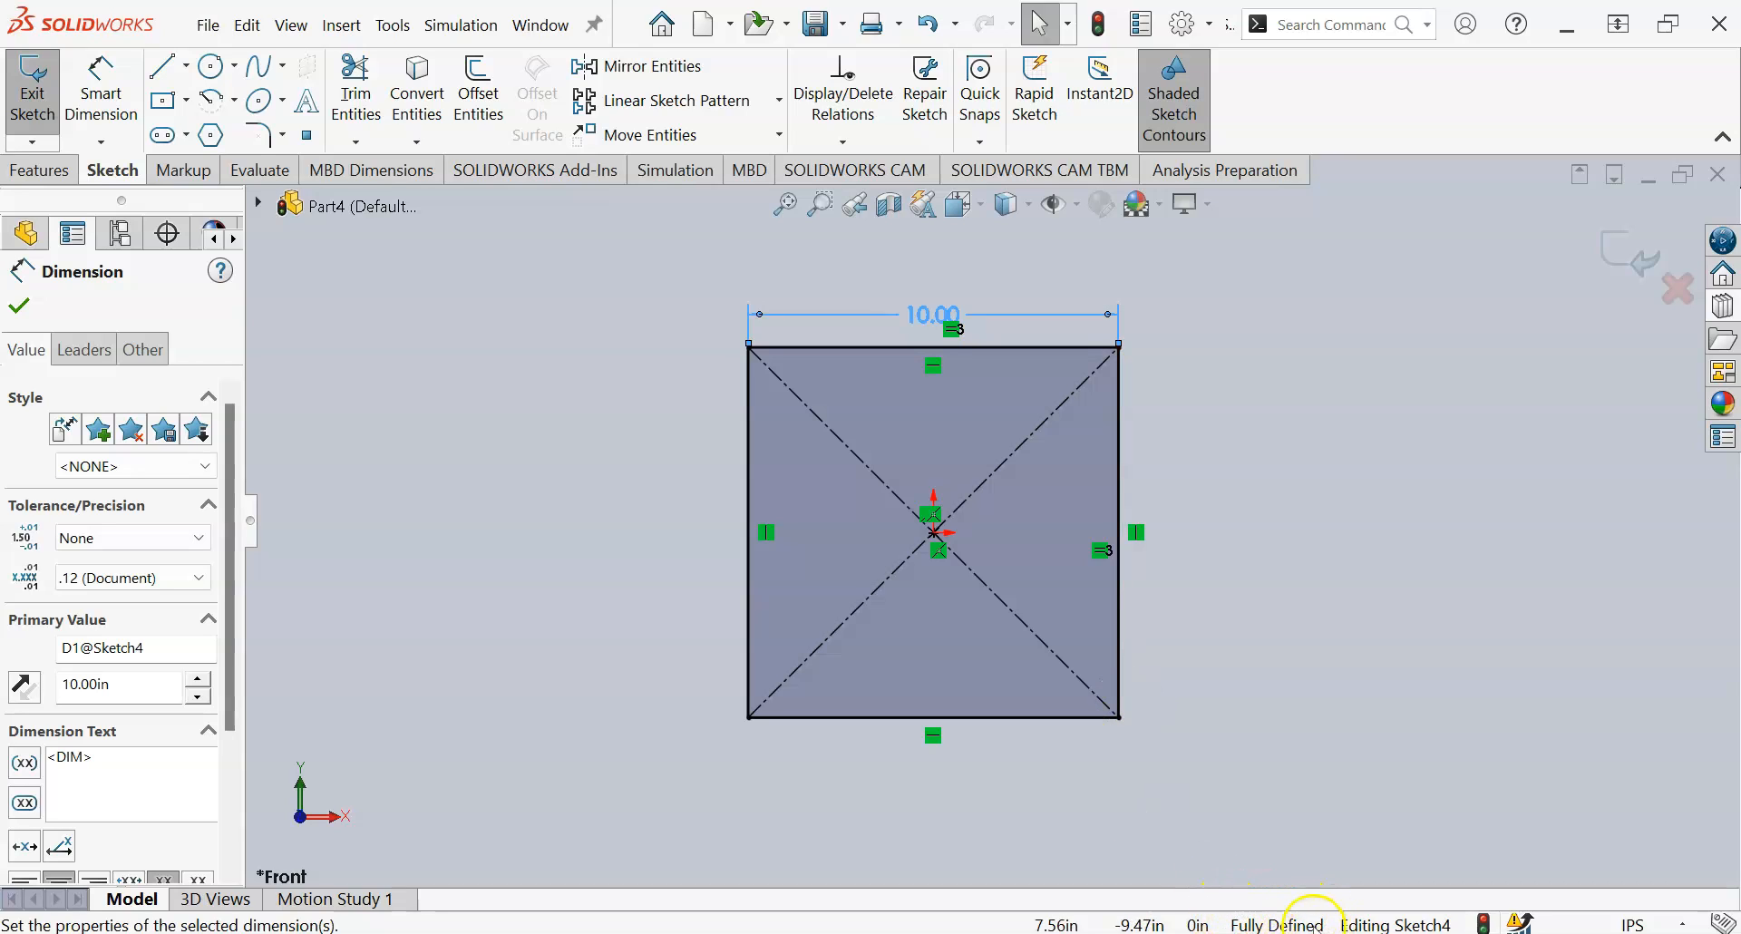
pyautogui.click(18, 306)
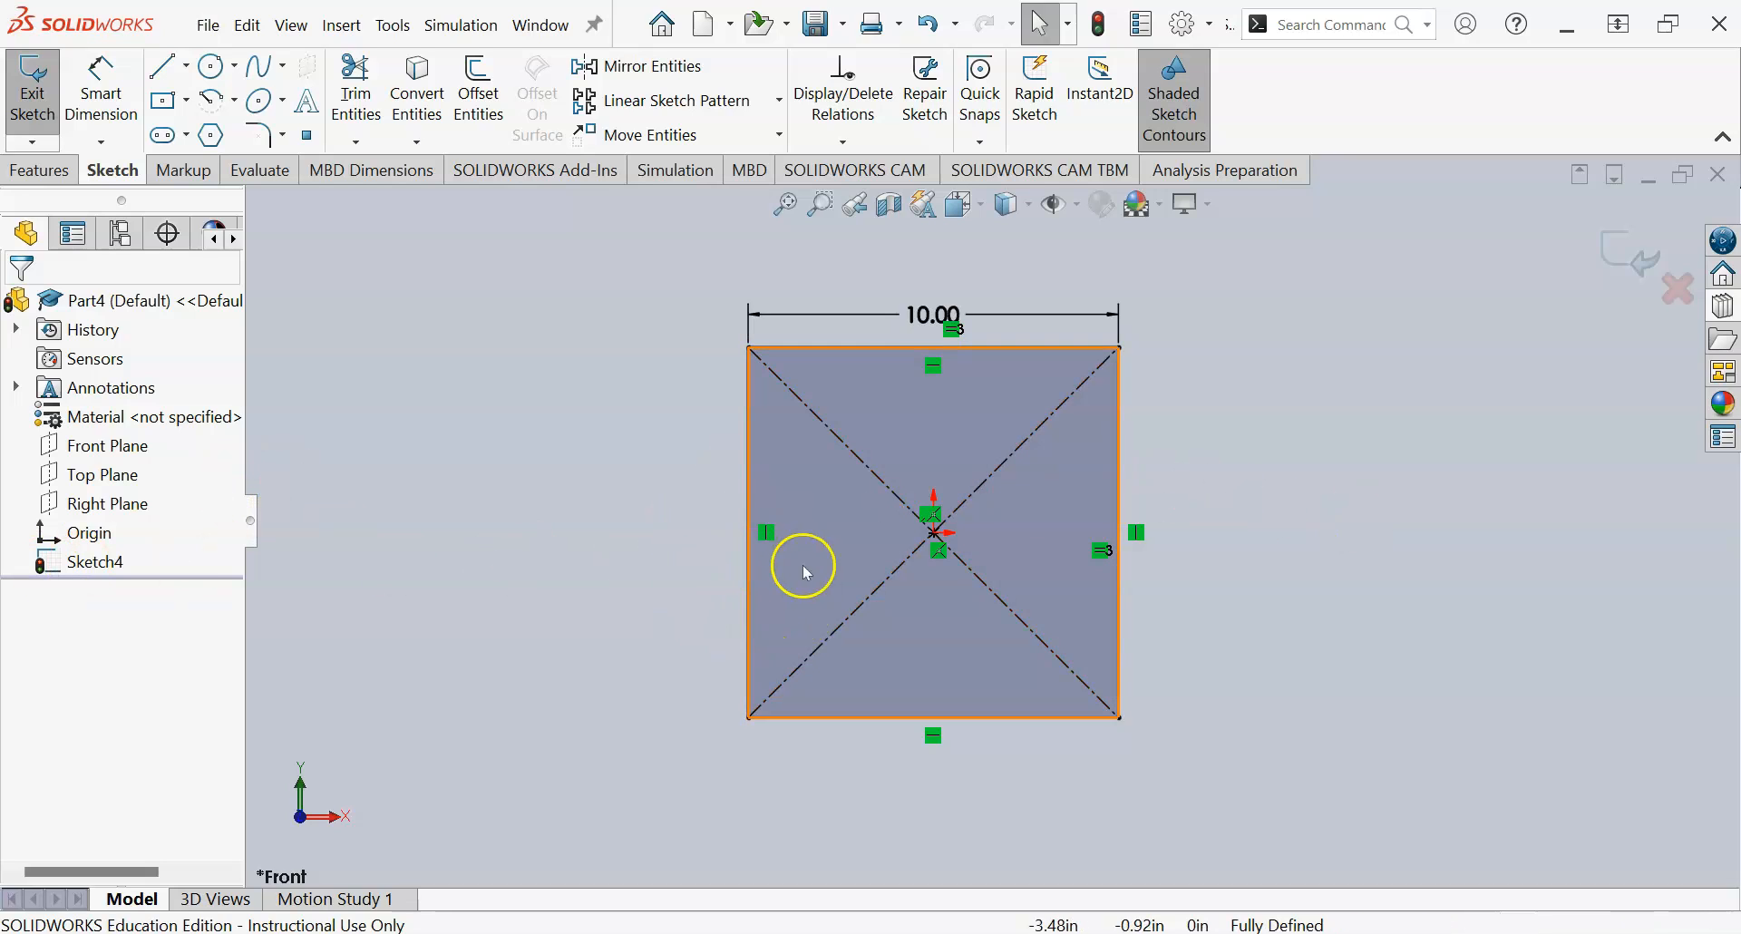
pyautogui.scroll(1, 797, 578)
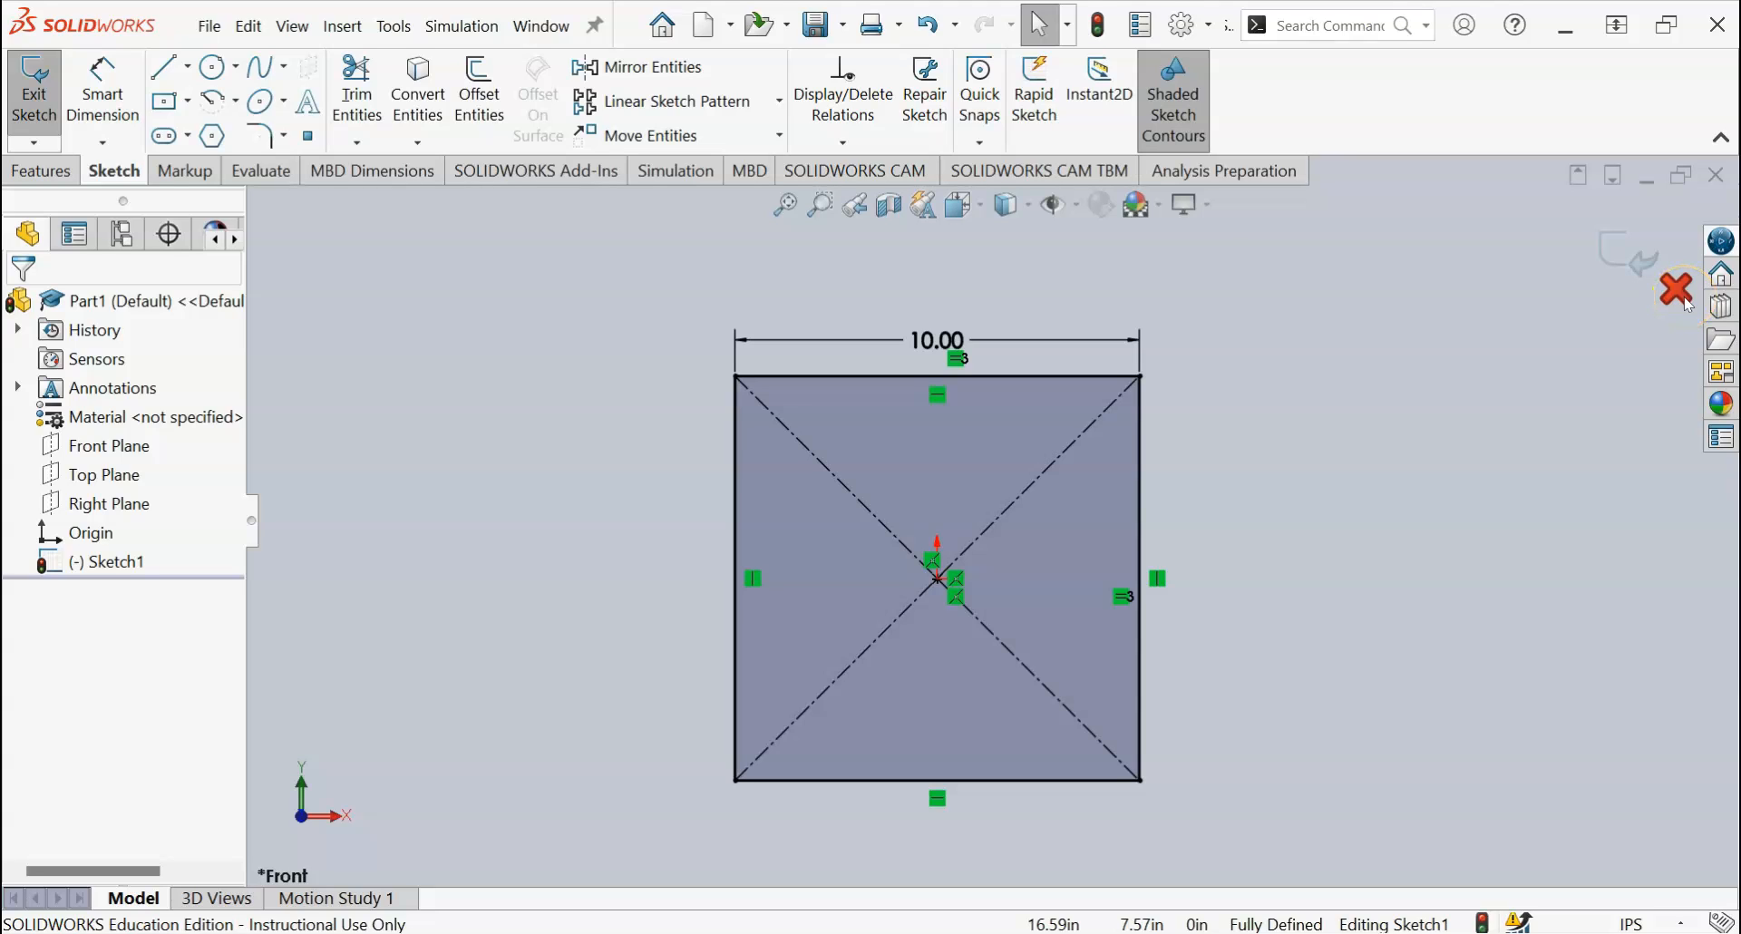
pyautogui.click(1632, 263)
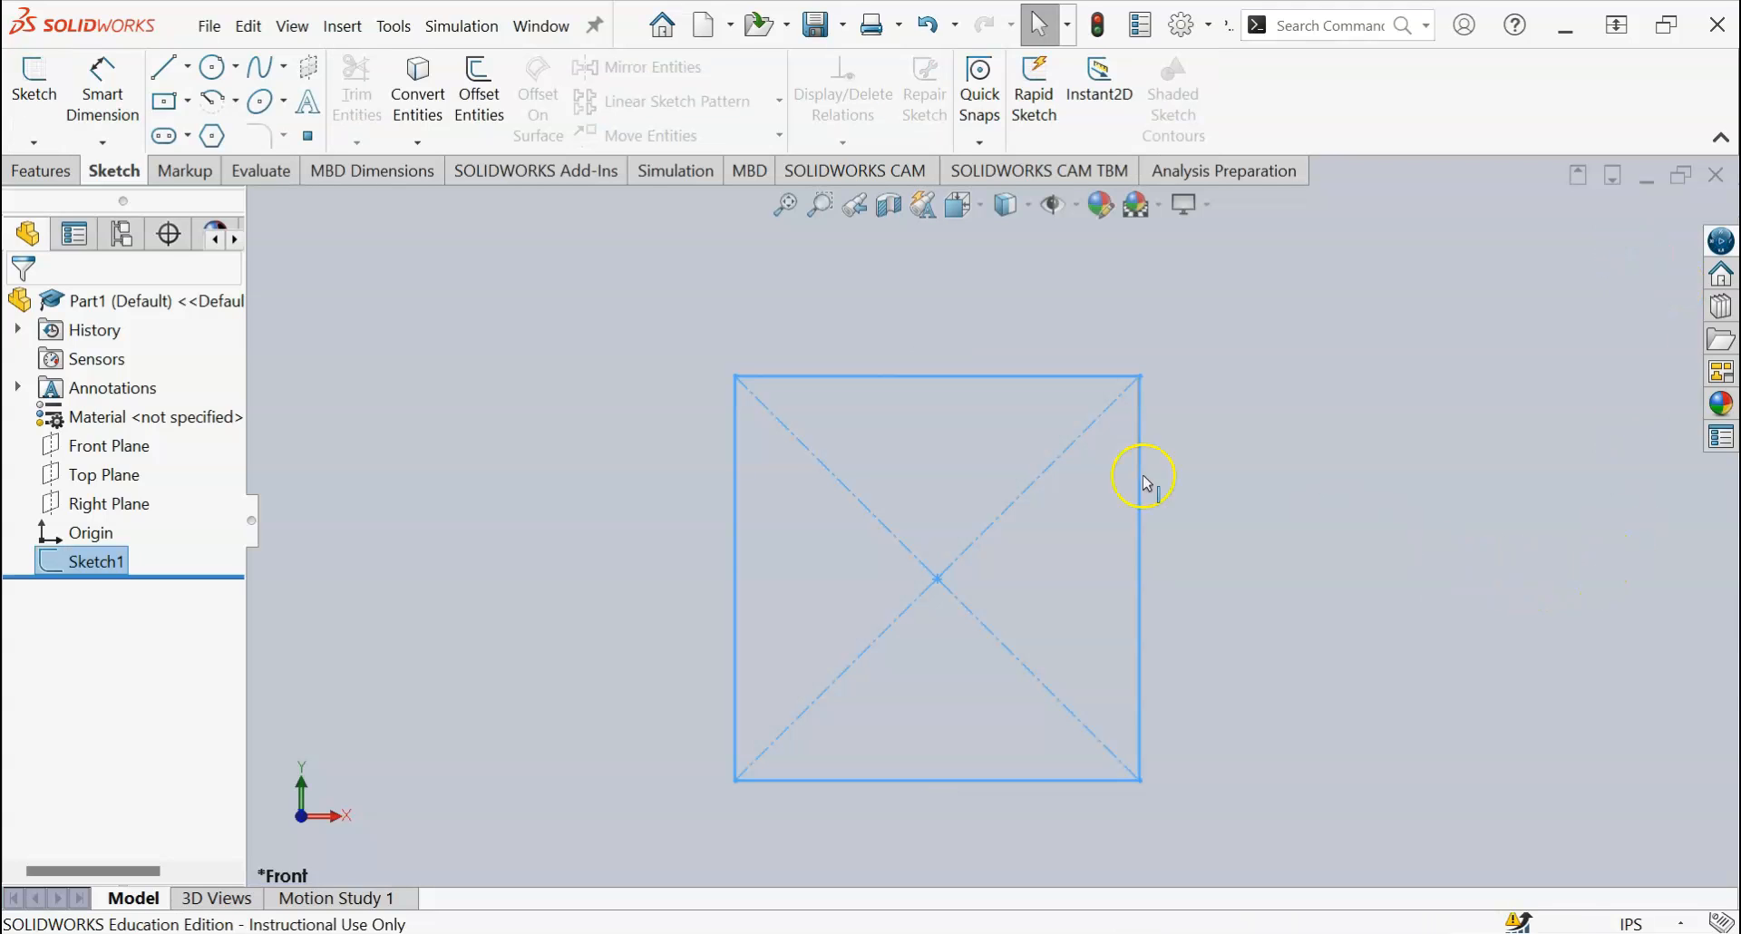
pyautogui.click(1316, 445)
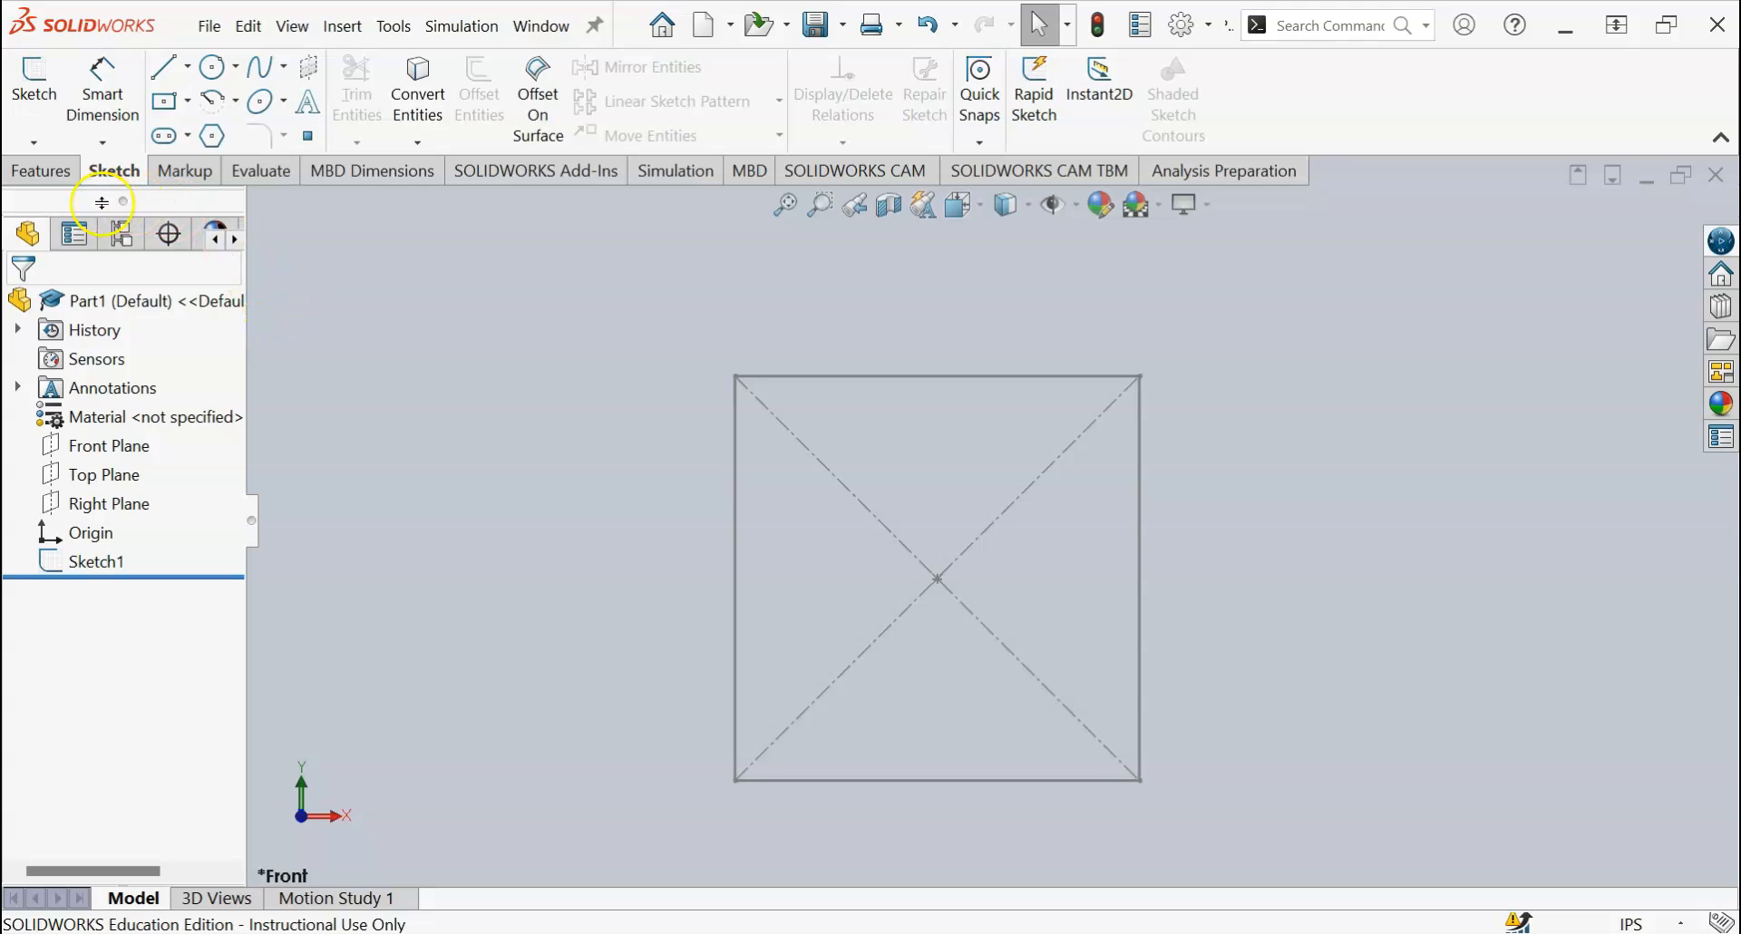
# Step: Start an Extruded Boss/Base from Sketch1, keeping Sketch Plane as the start condition
pyautogui.click(72, 174)
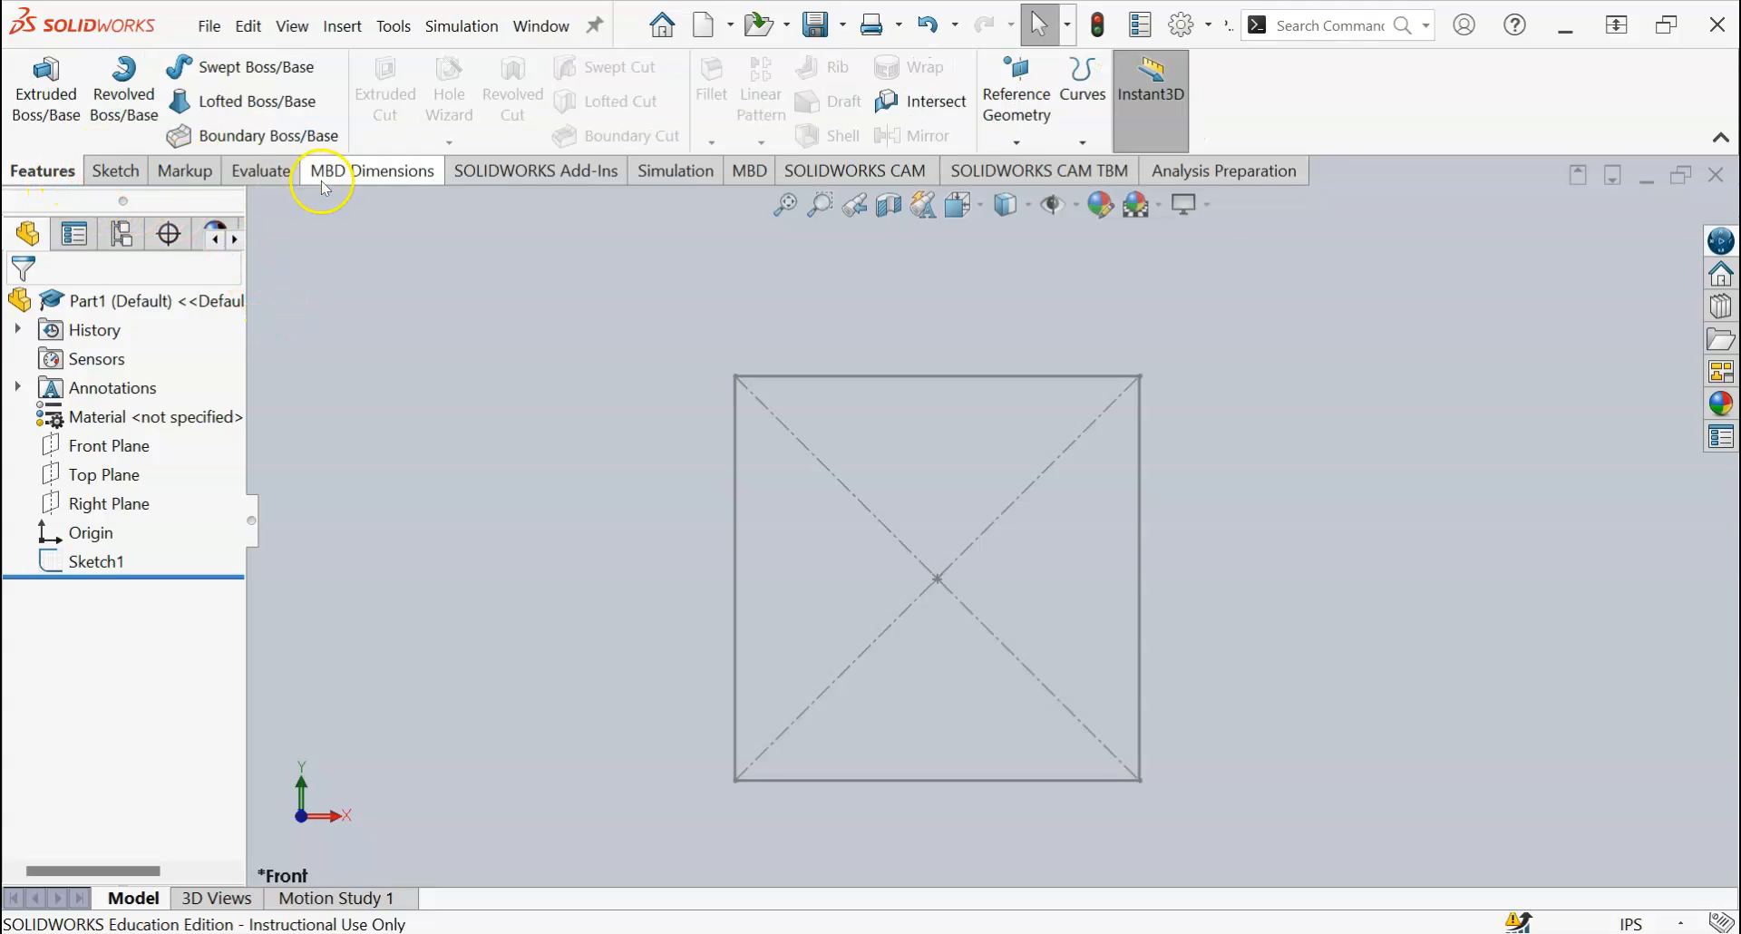
pyautogui.click(939, 178)
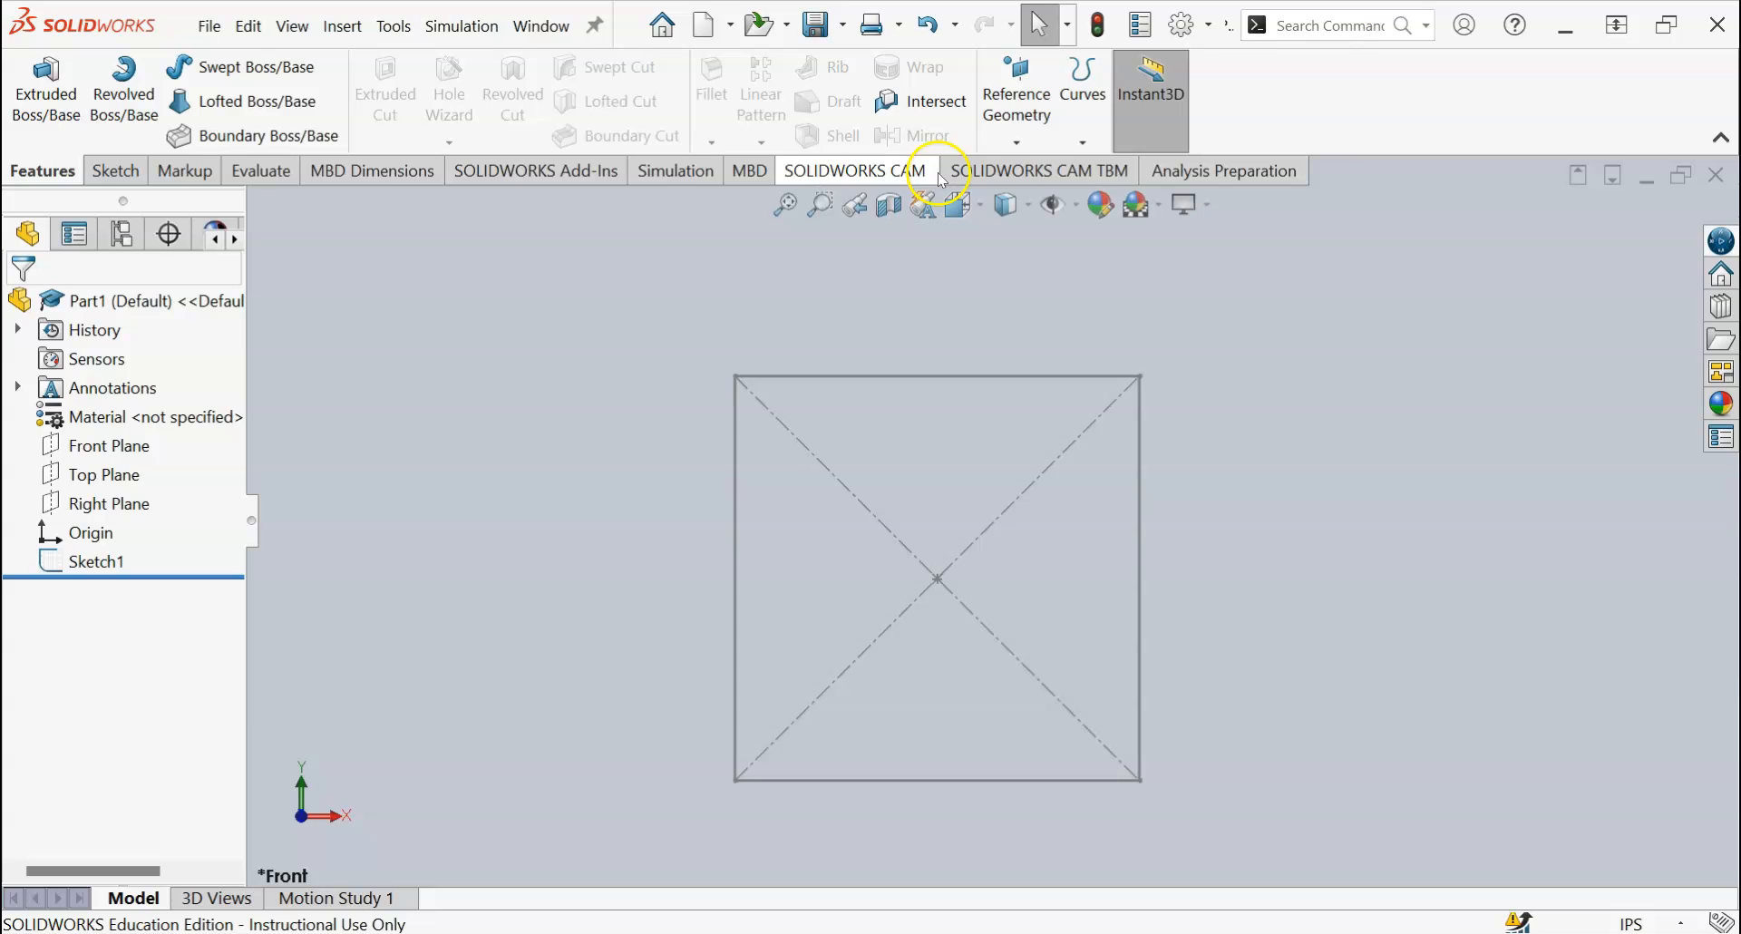
pyautogui.click(72, 88)
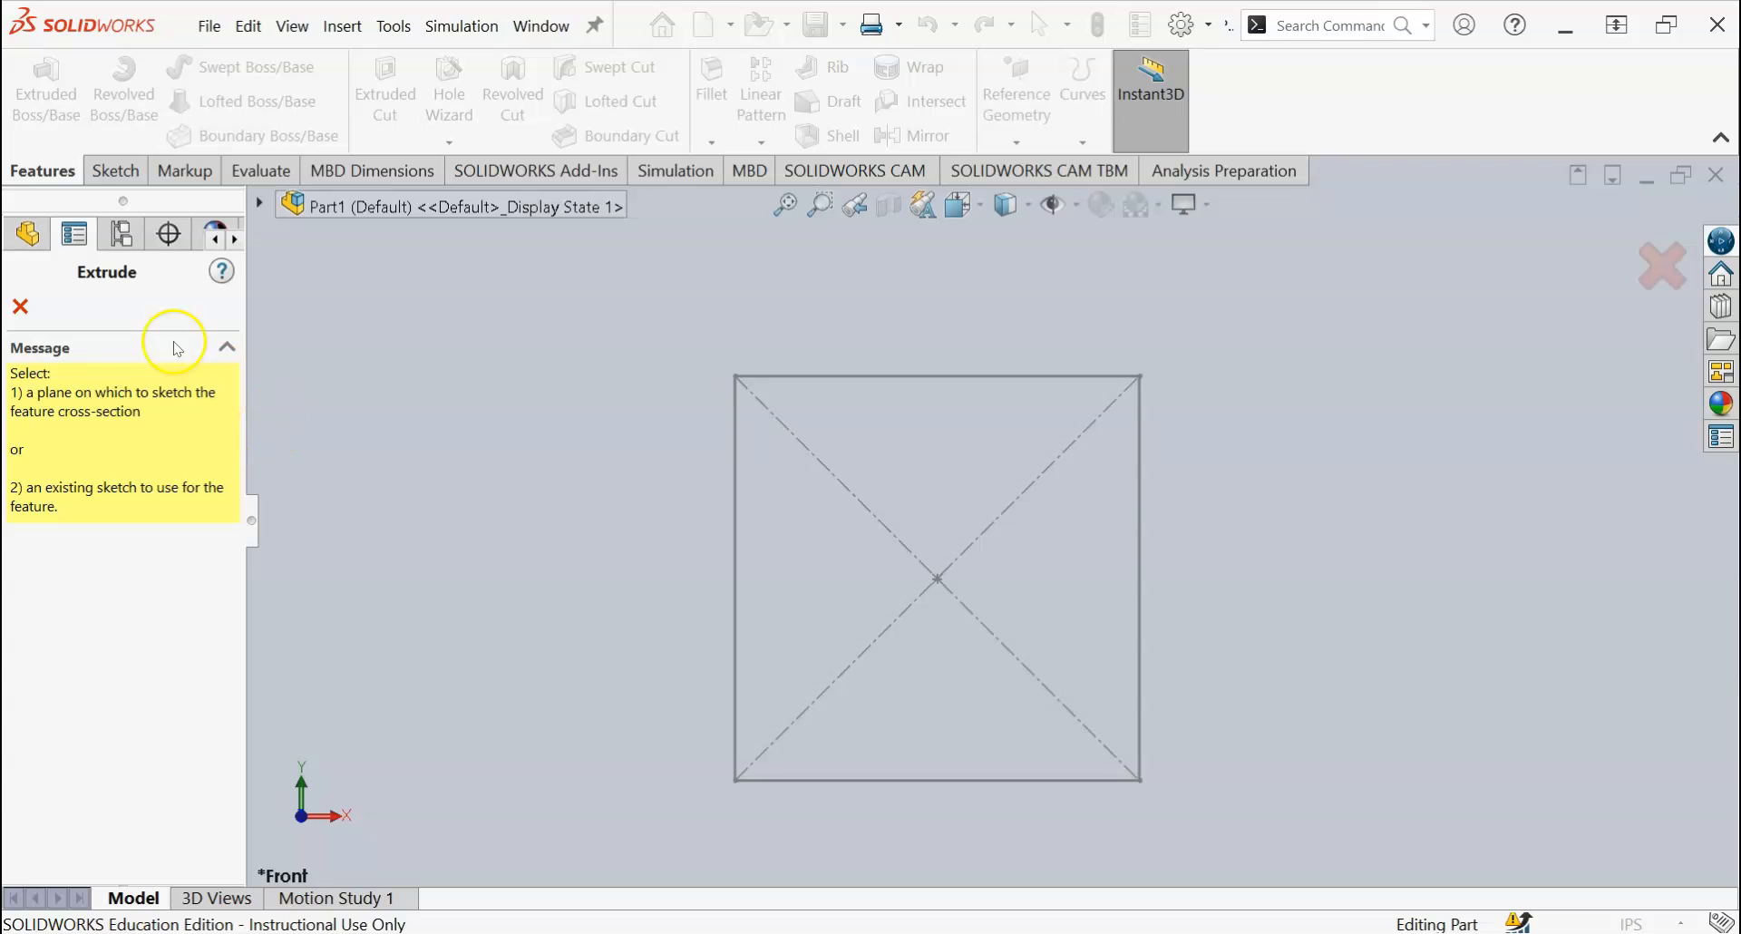
pyautogui.click(255, 205)
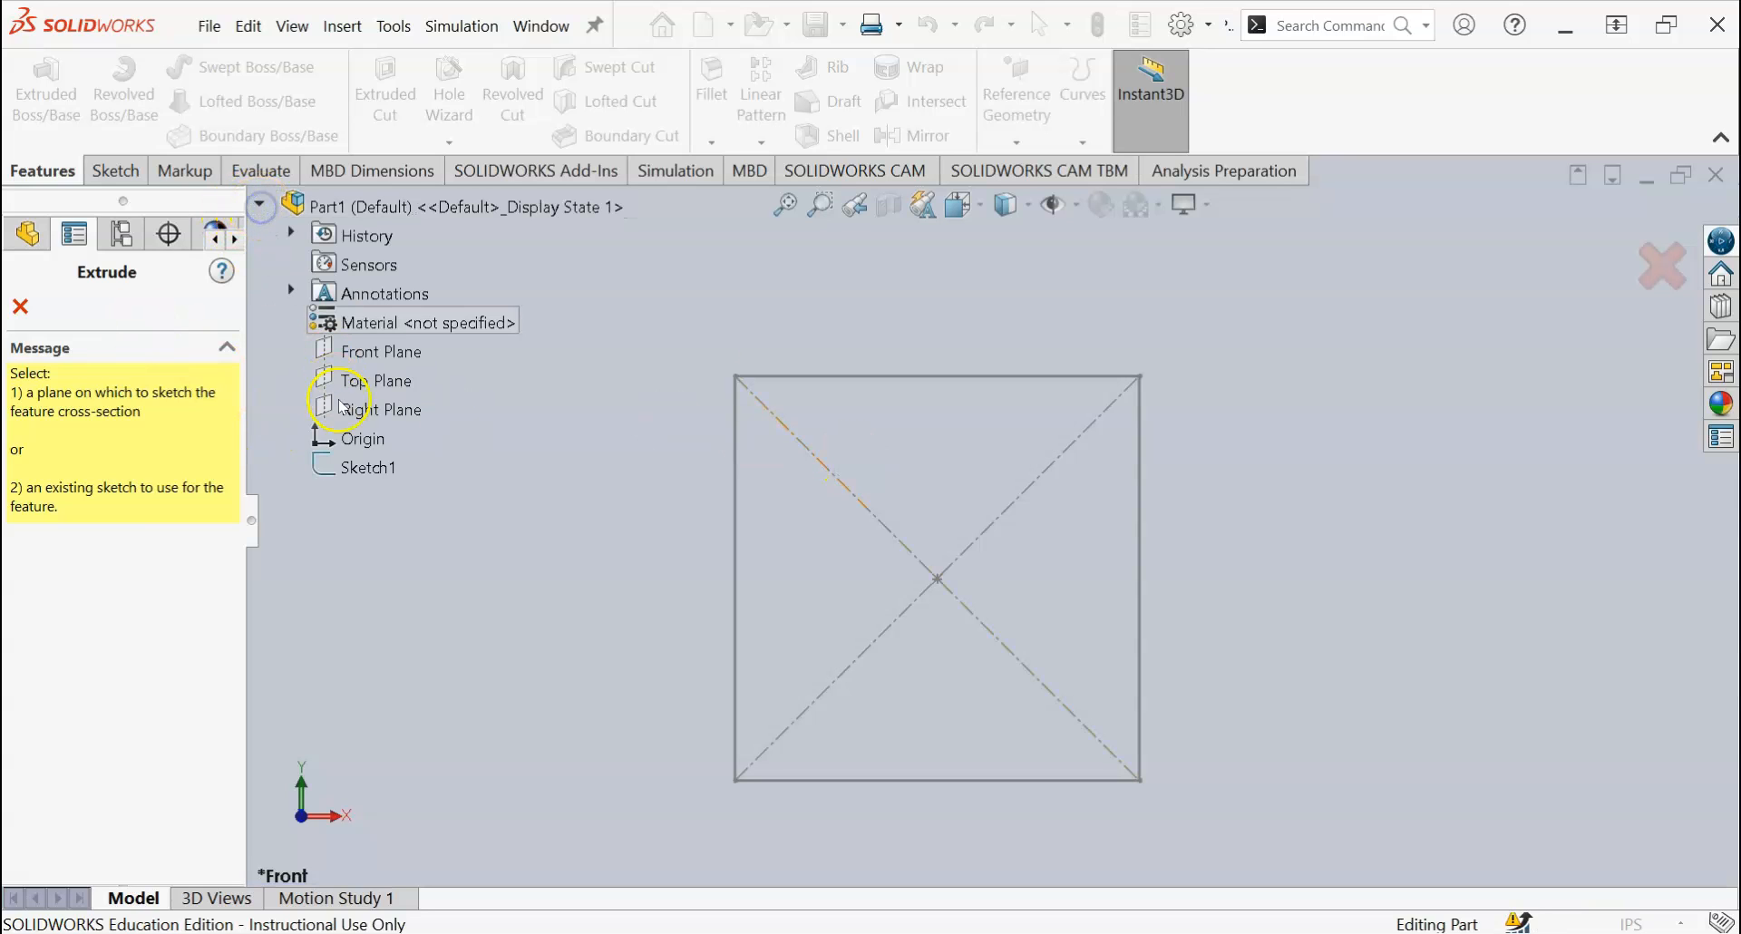
pyautogui.click(362, 467)
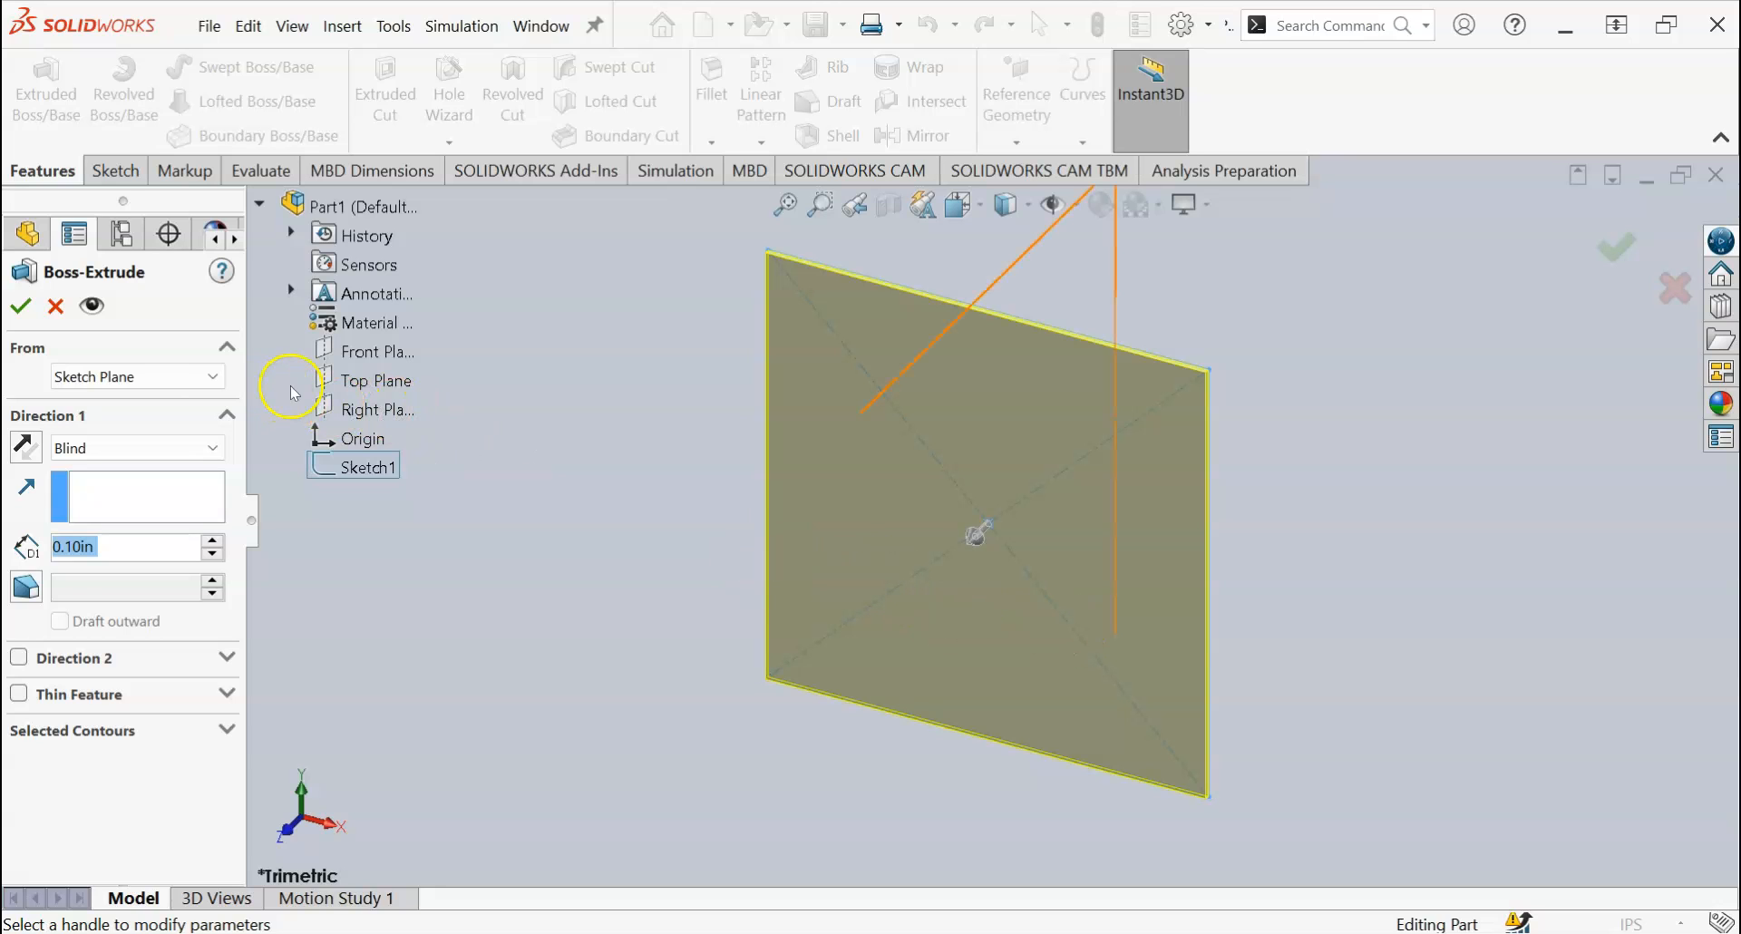
pyautogui.click(211, 377)
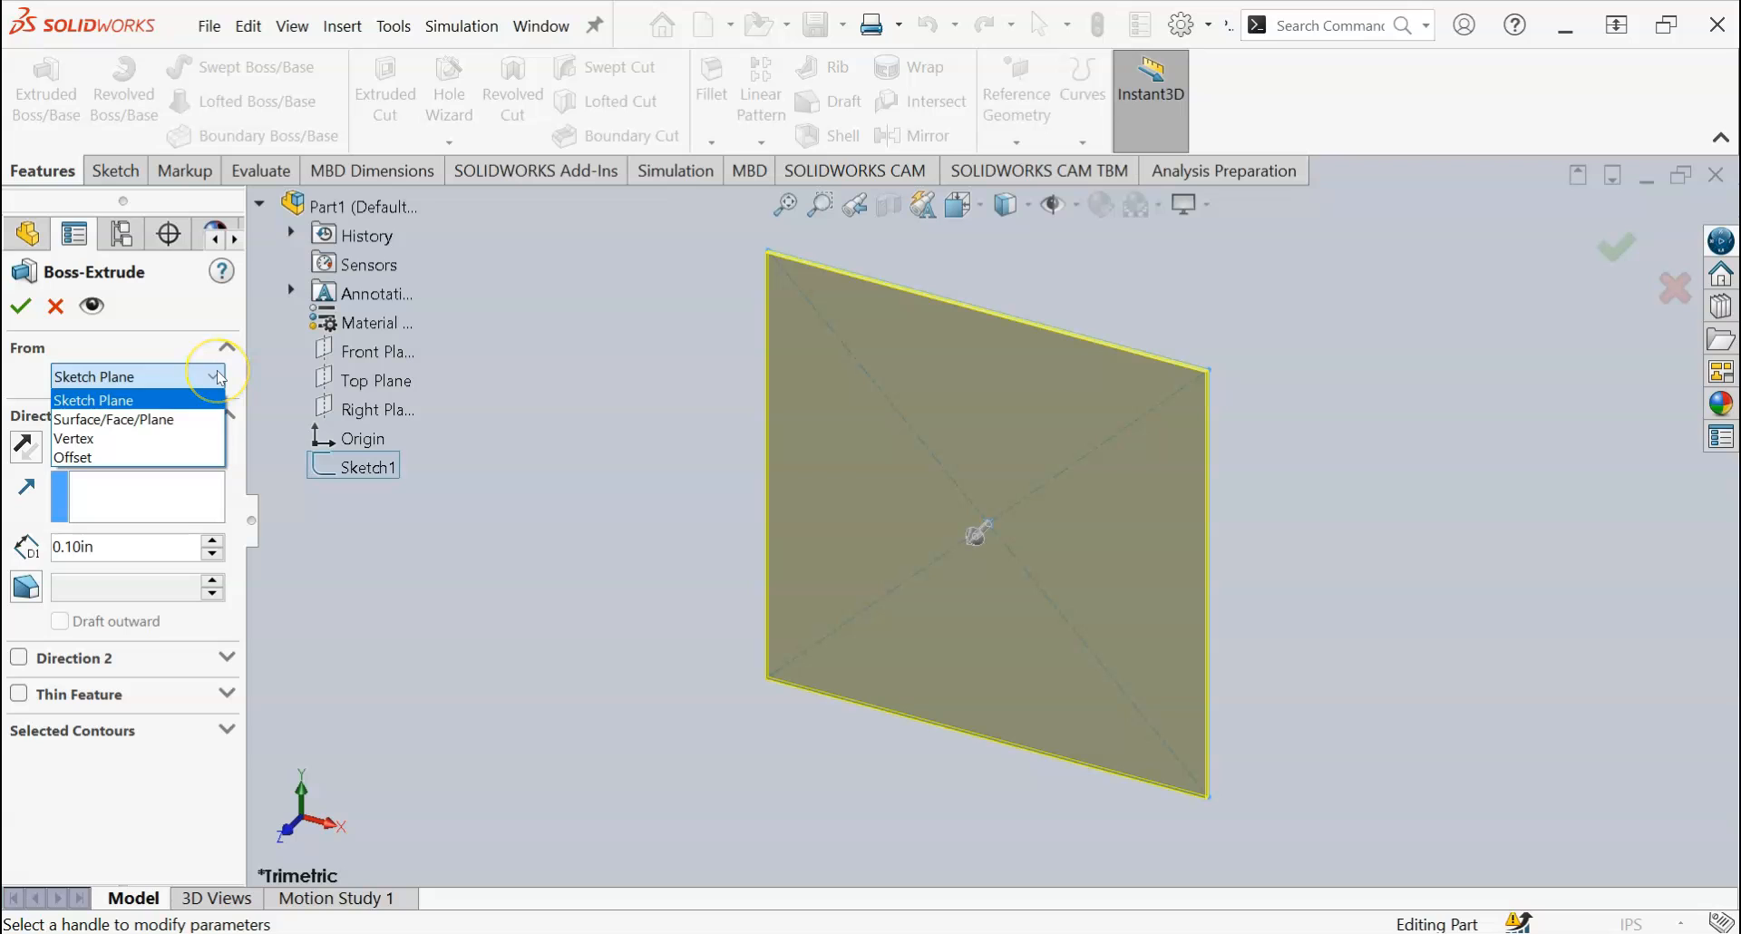
pyautogui.click(221, 378)
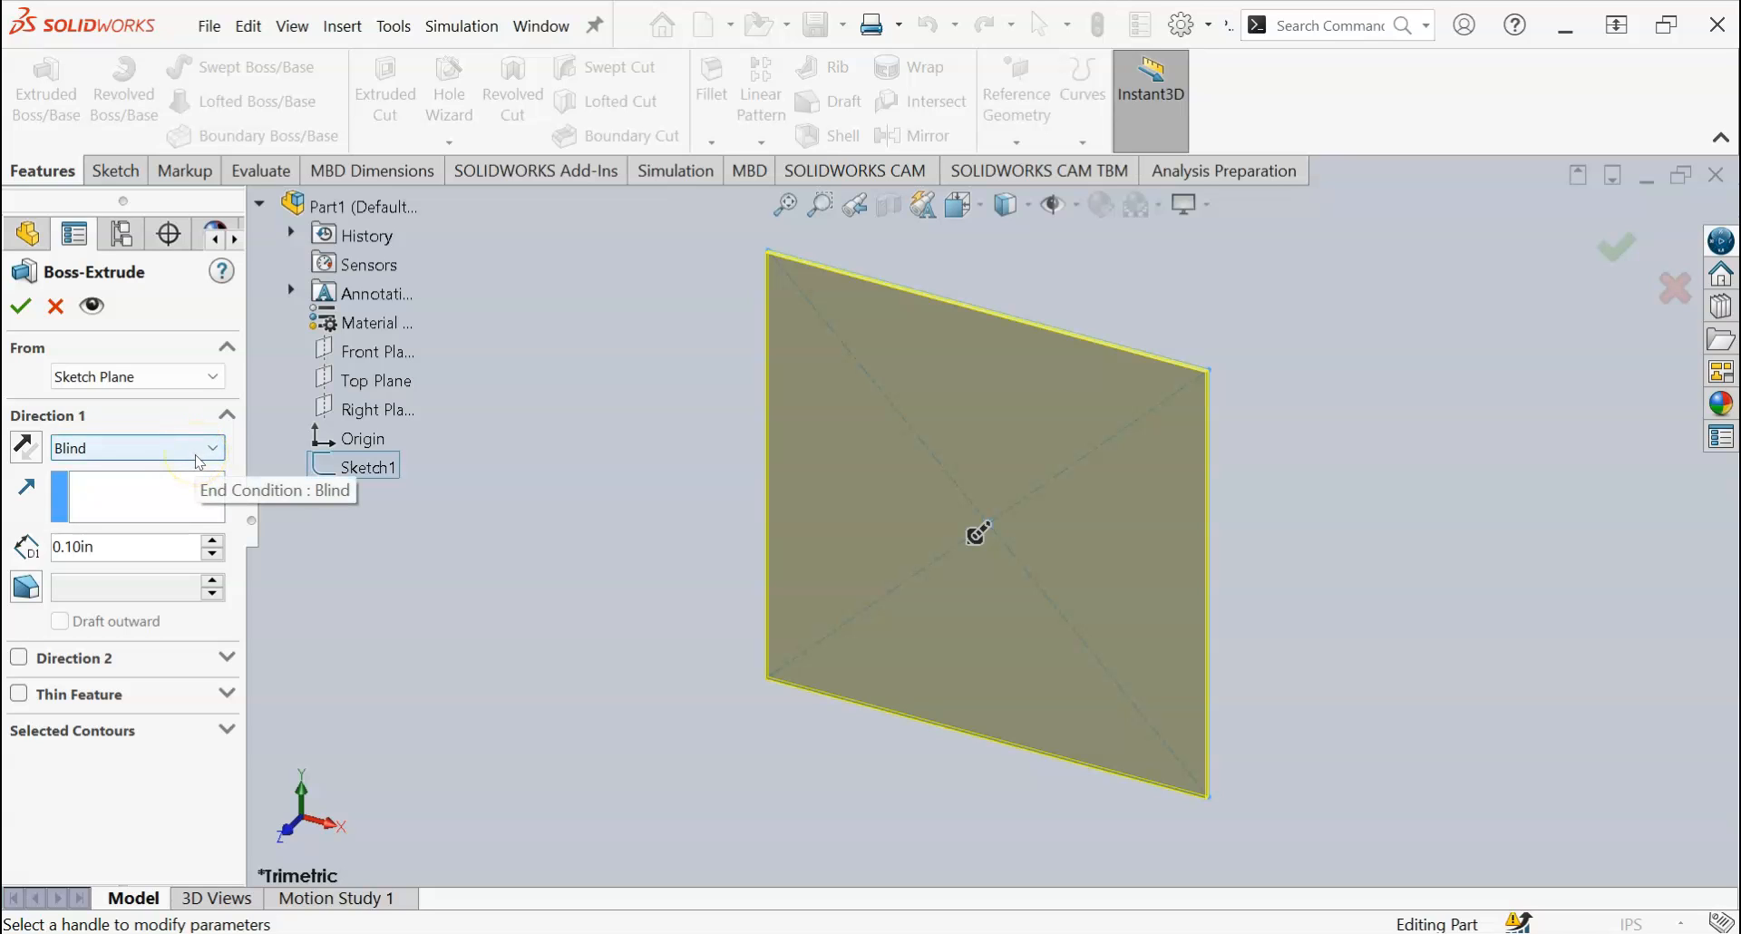
# Step: Set the extrusion's end condition to Mid Plane with a depth of 10 in
pyautogui.click(118, 553)
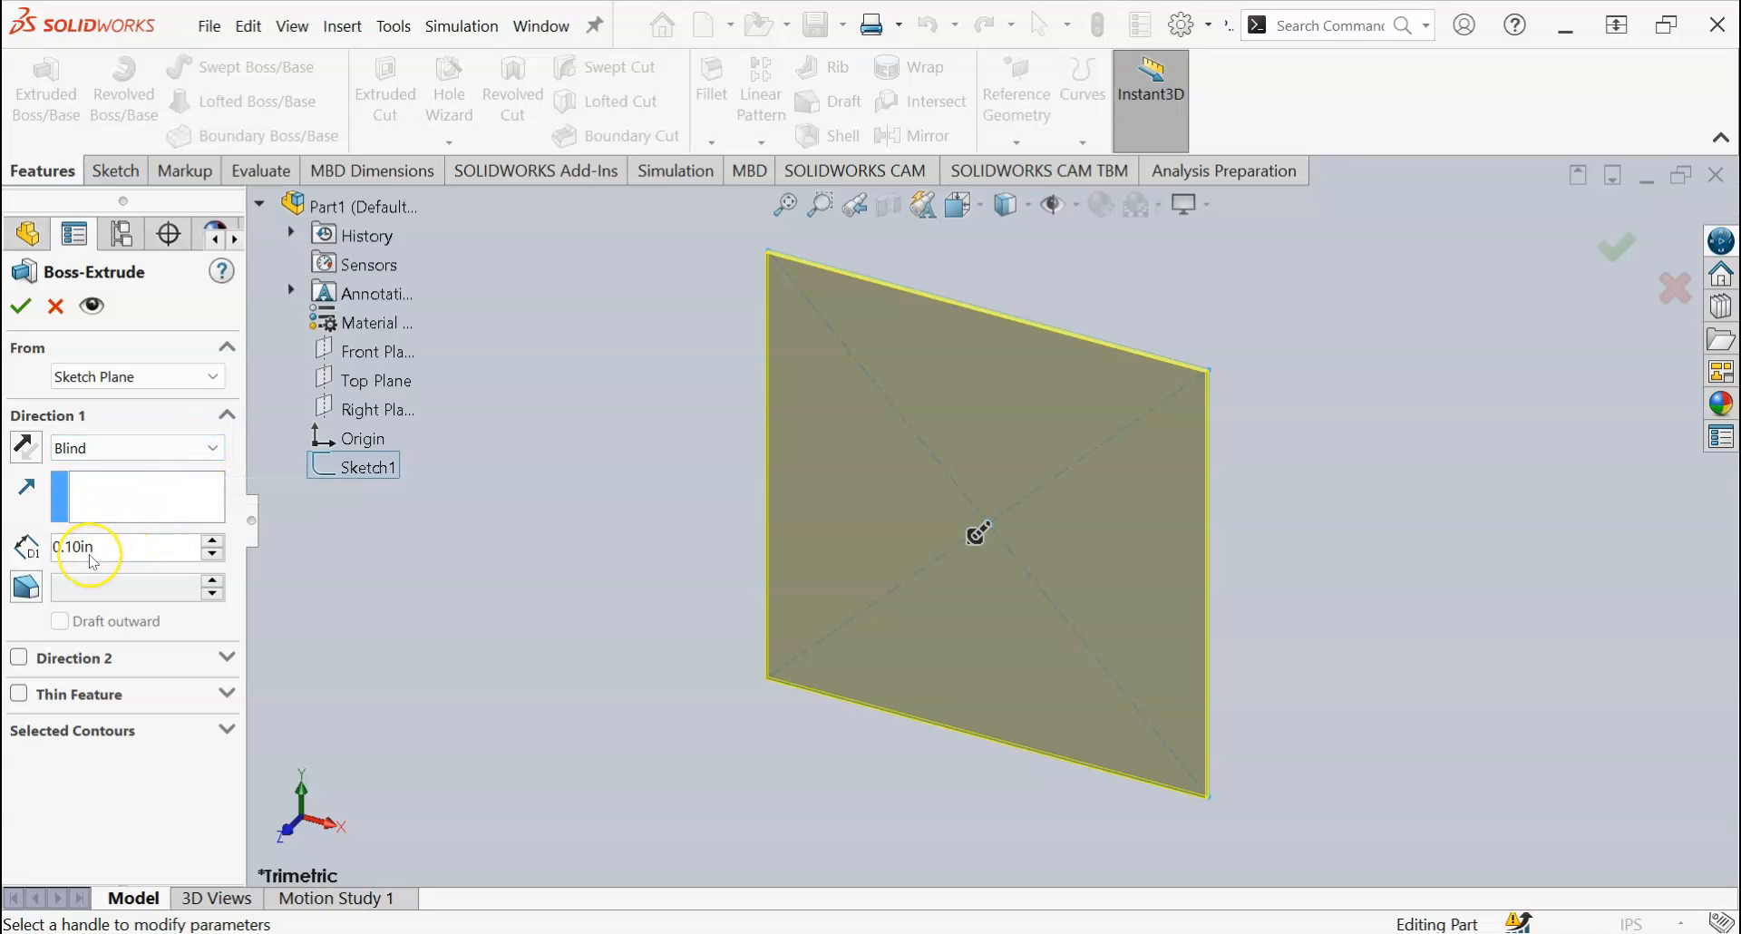
pyautogui.click(94, 555)
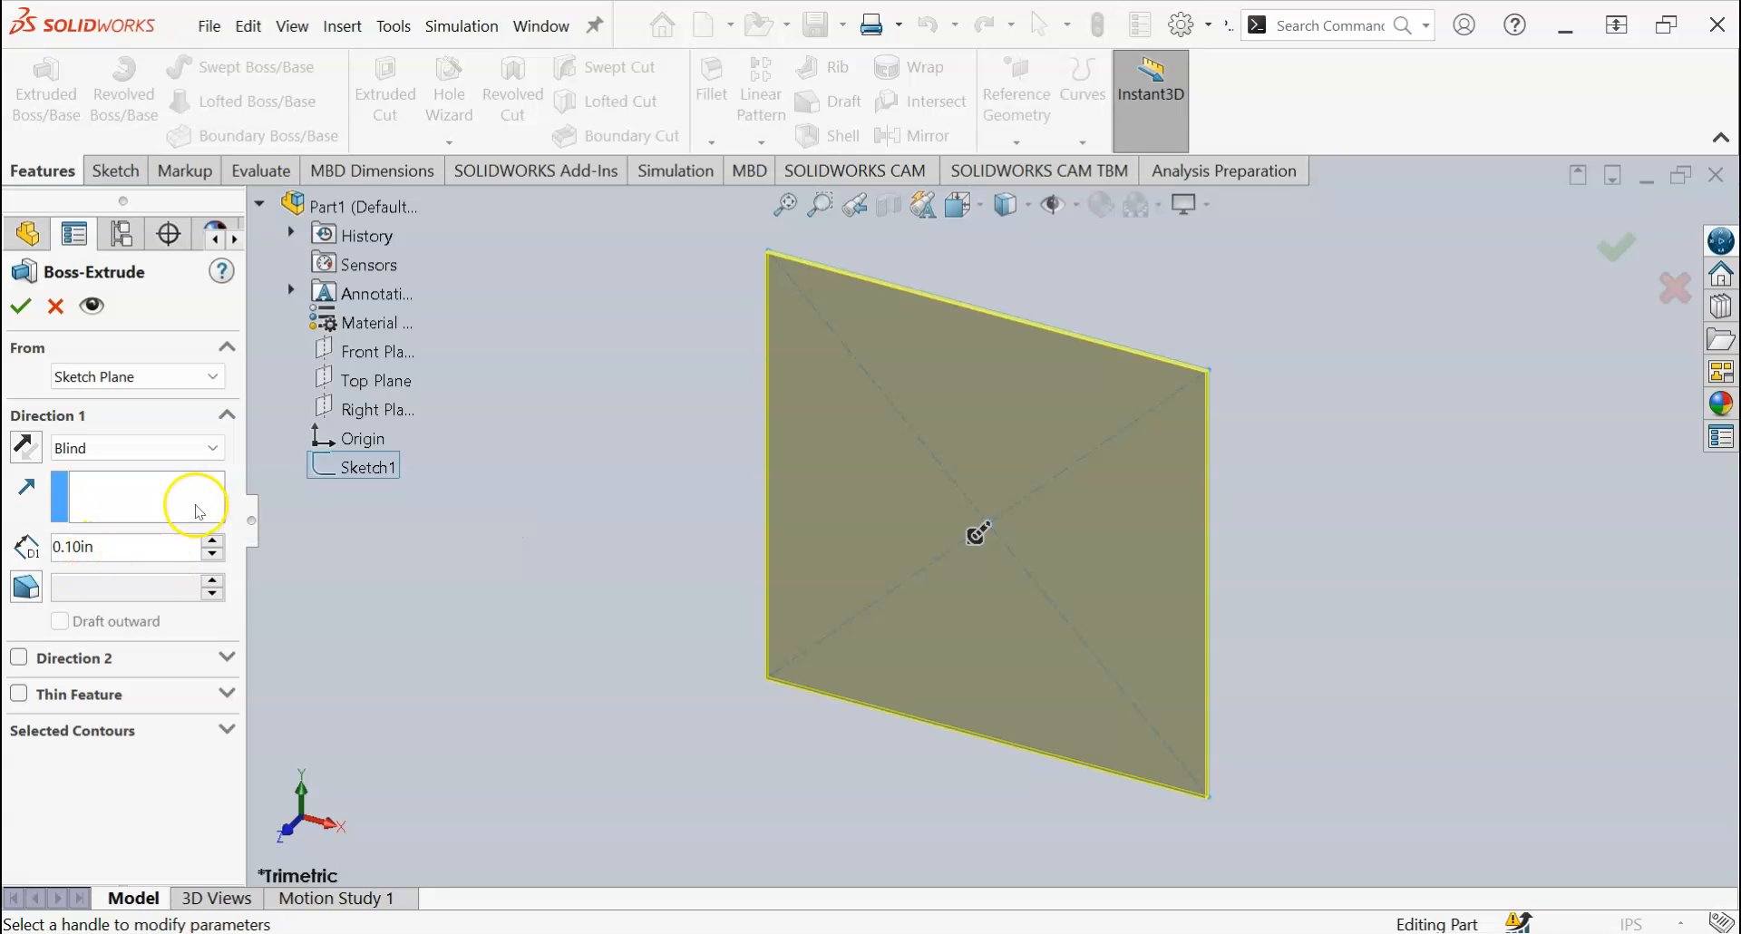
pyautogui.moveTo(1183, 553); pyautogui.dragTo(1075, 469, button='middle')
pyautogui.click(968, 529)
pyautogui.moveTo(950, 520); pyautogui.dragTo(1094, 502, button='middle')
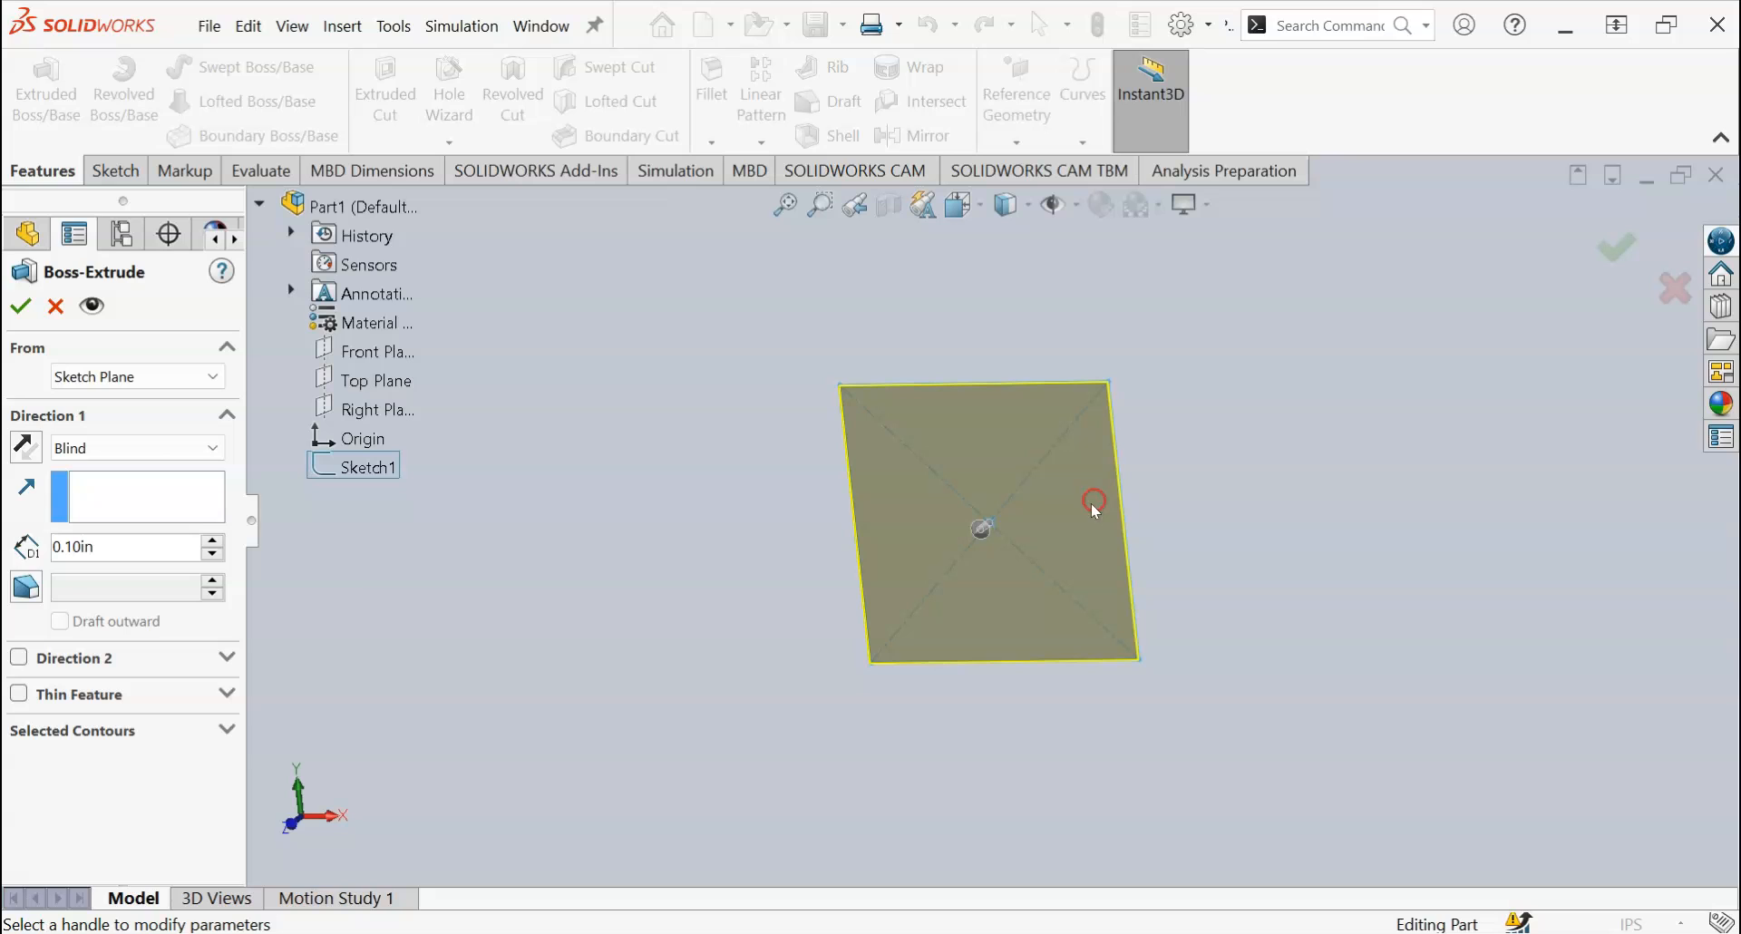
pyautogui.click(216, 450)
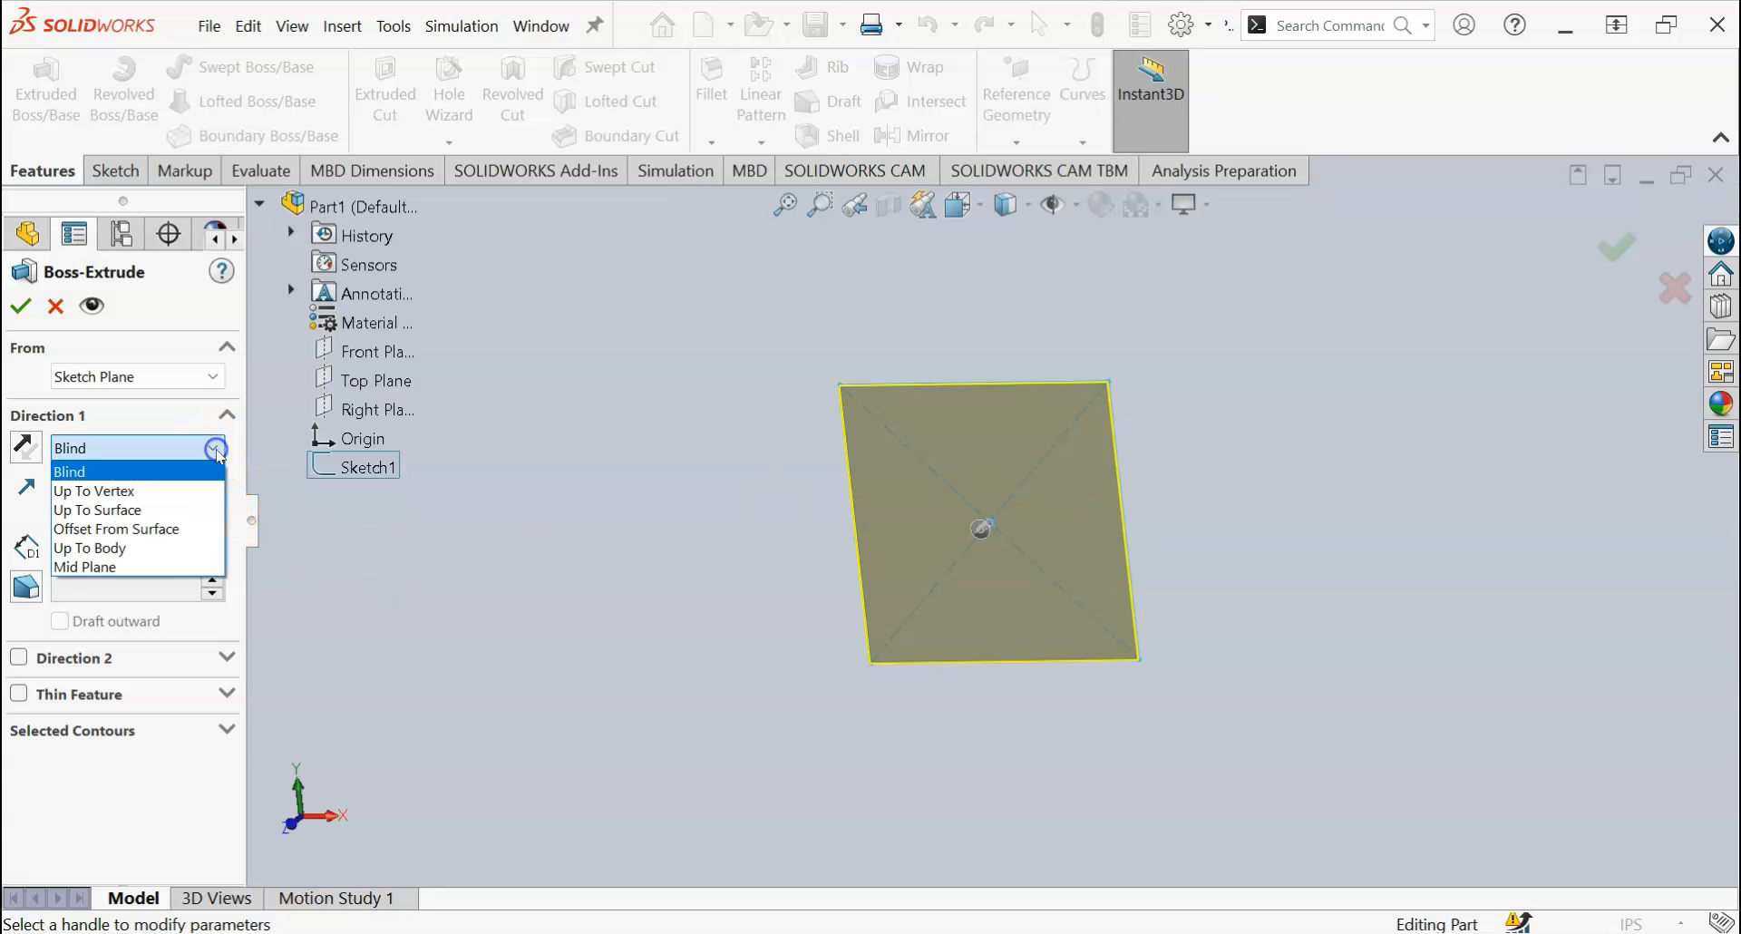
pyautogui.click(133, 567)
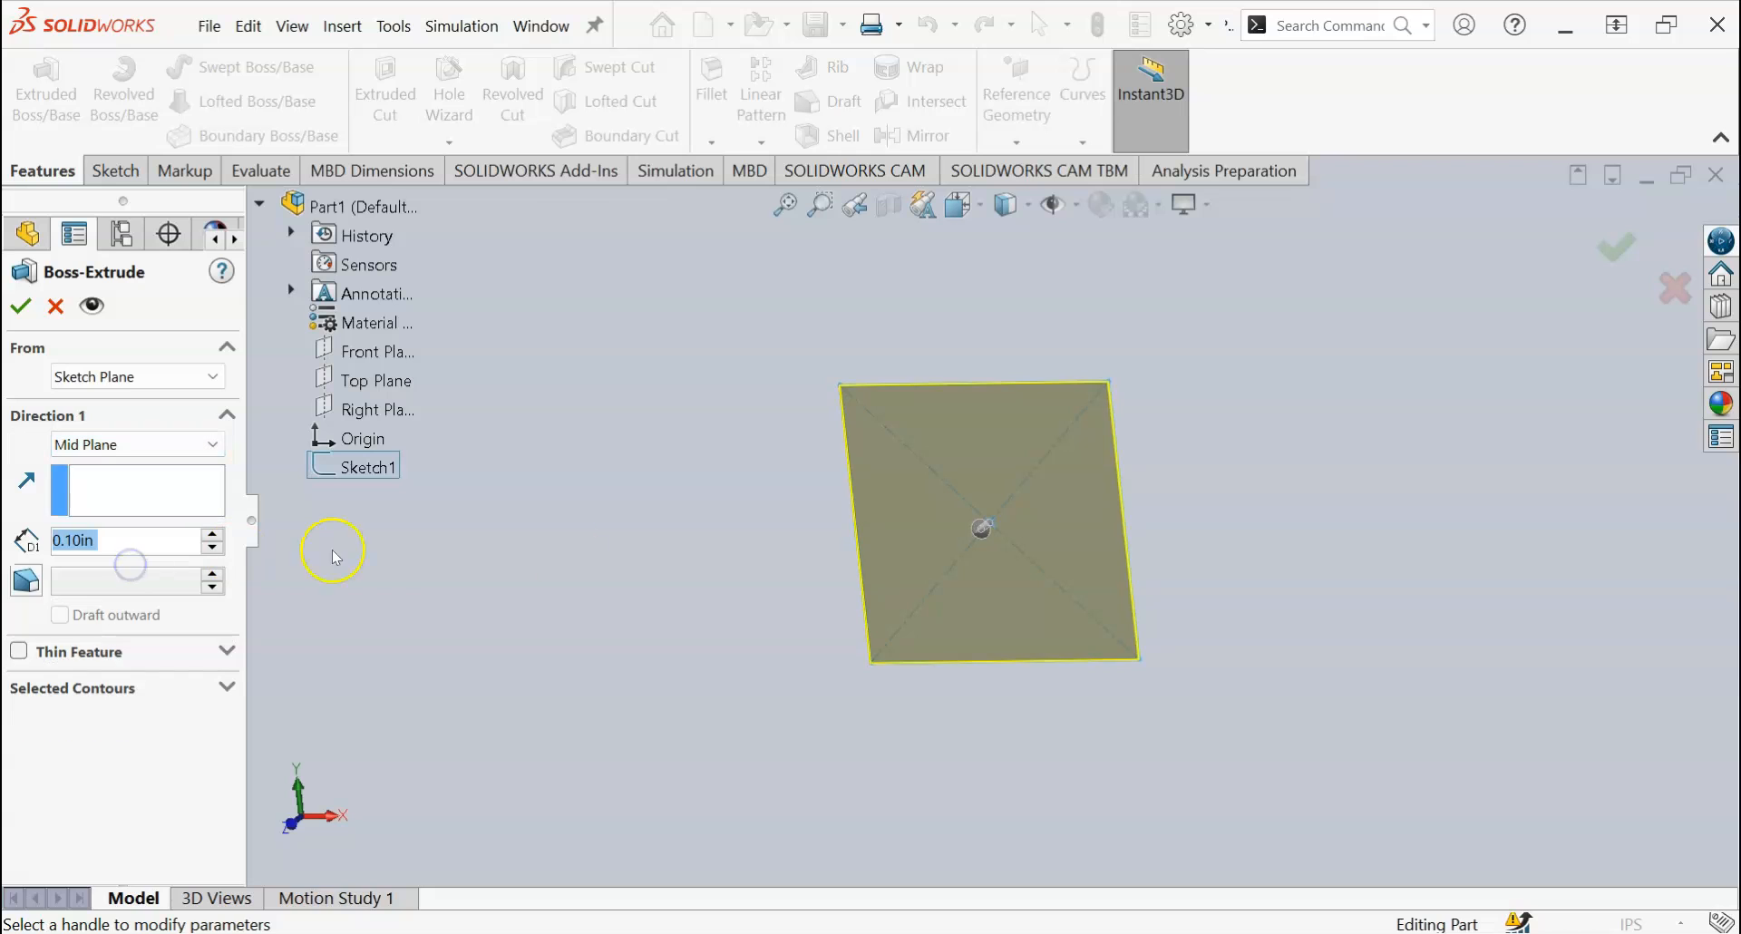
pyautogui.moveTo(995, 520); pyautogui.dragTo(979, 459, button='middle')
pyautogui.click(134, 544)
pyautogui.doubleClick(112, 547)
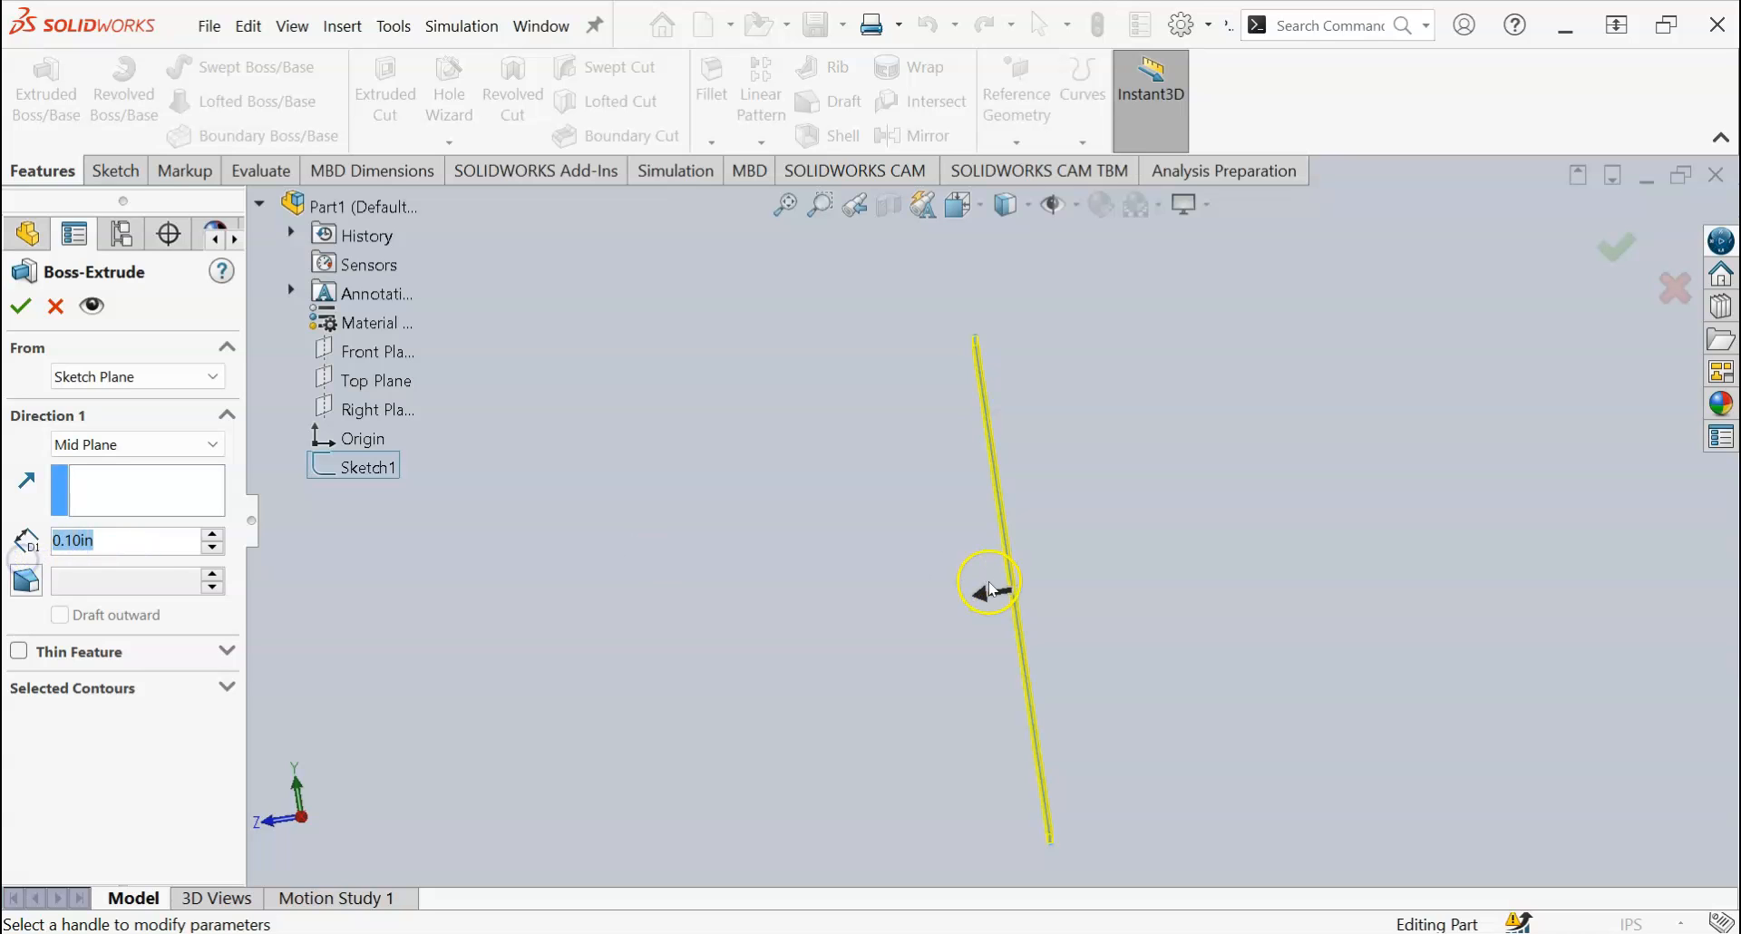
pyautogui.write('10')
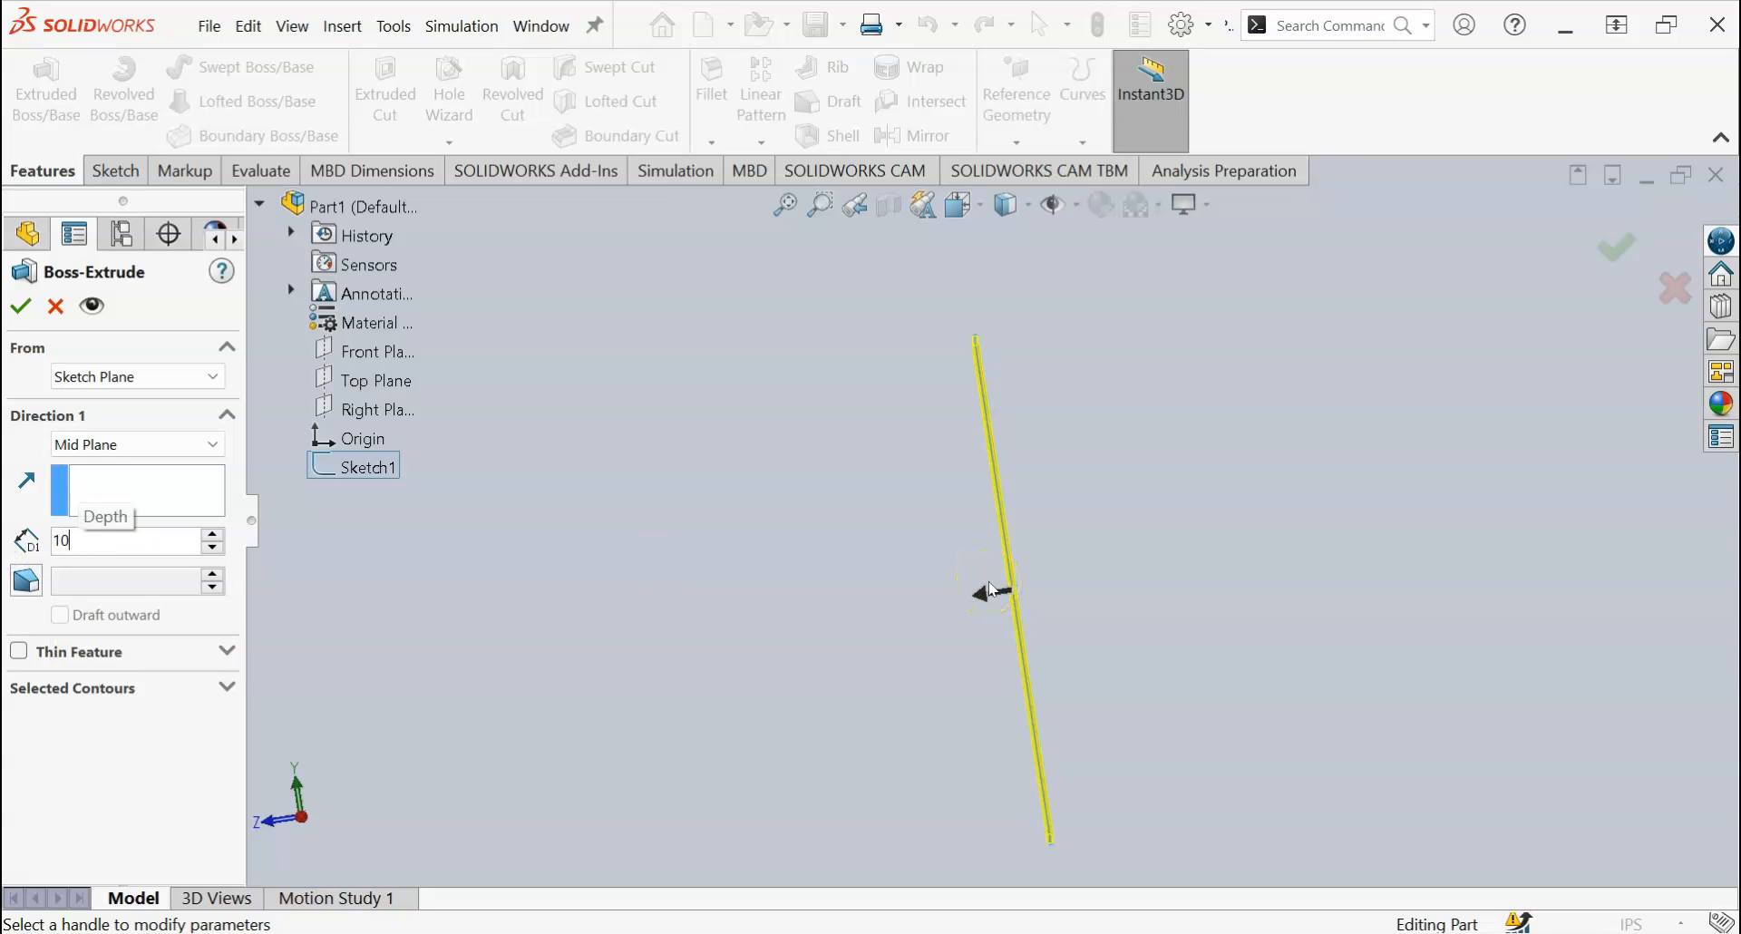
pyautogui.press('Return')
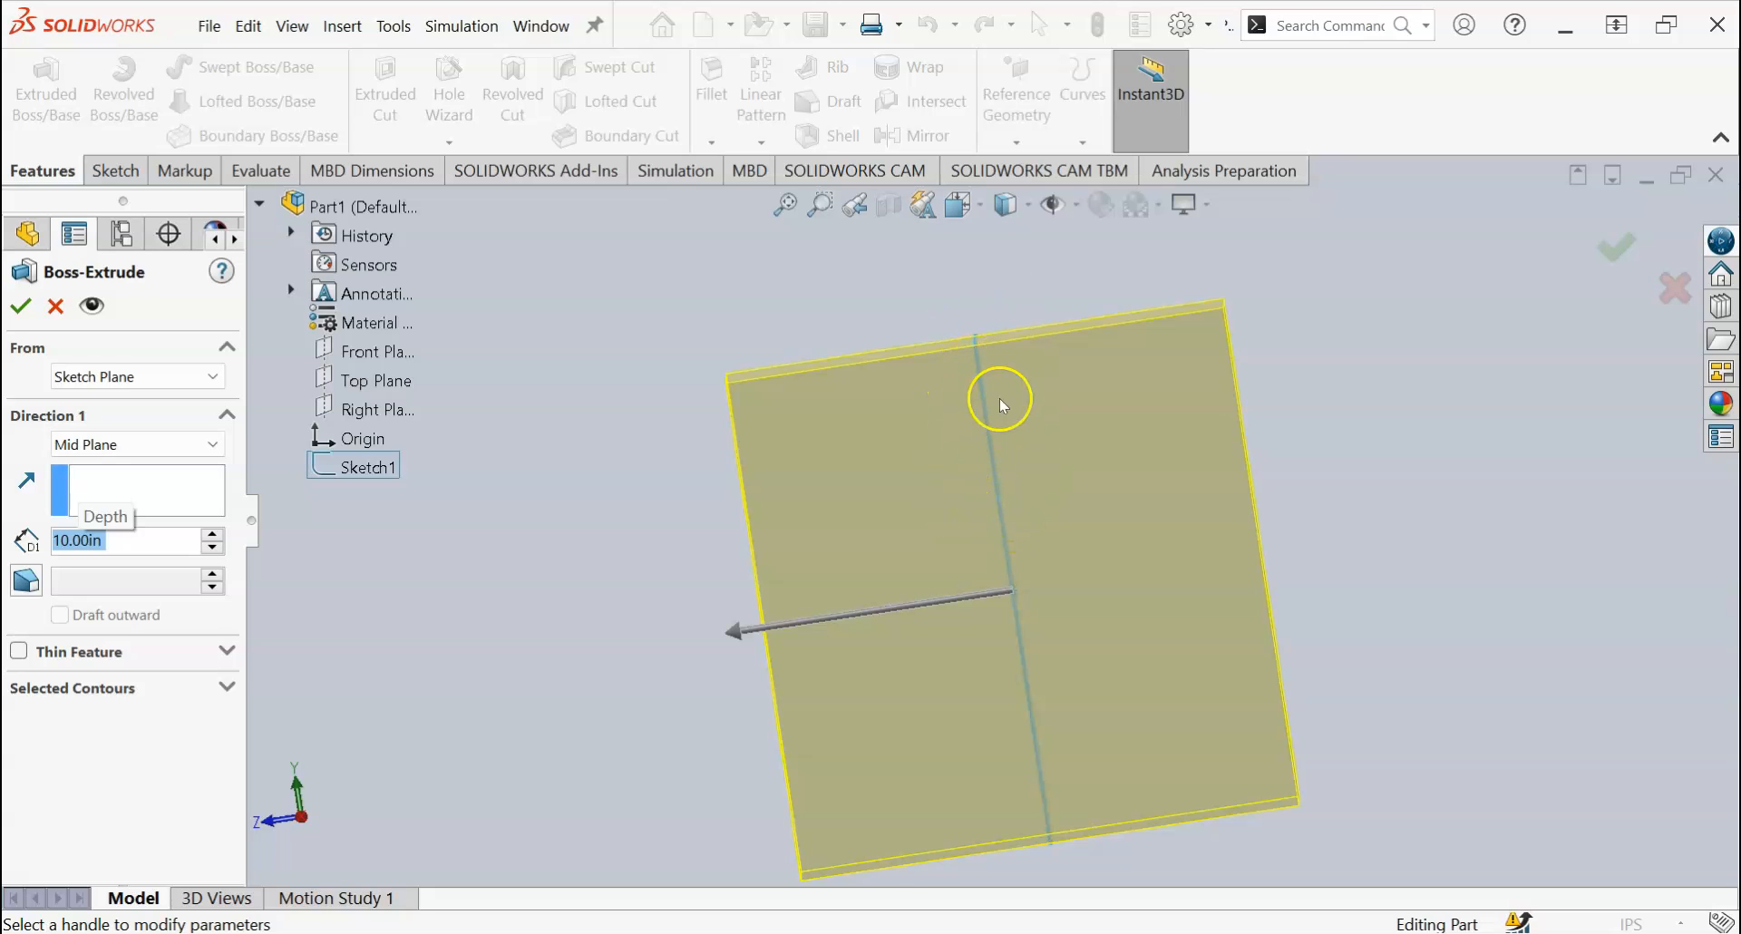
pyautogui.scroll(2, 999, 399)
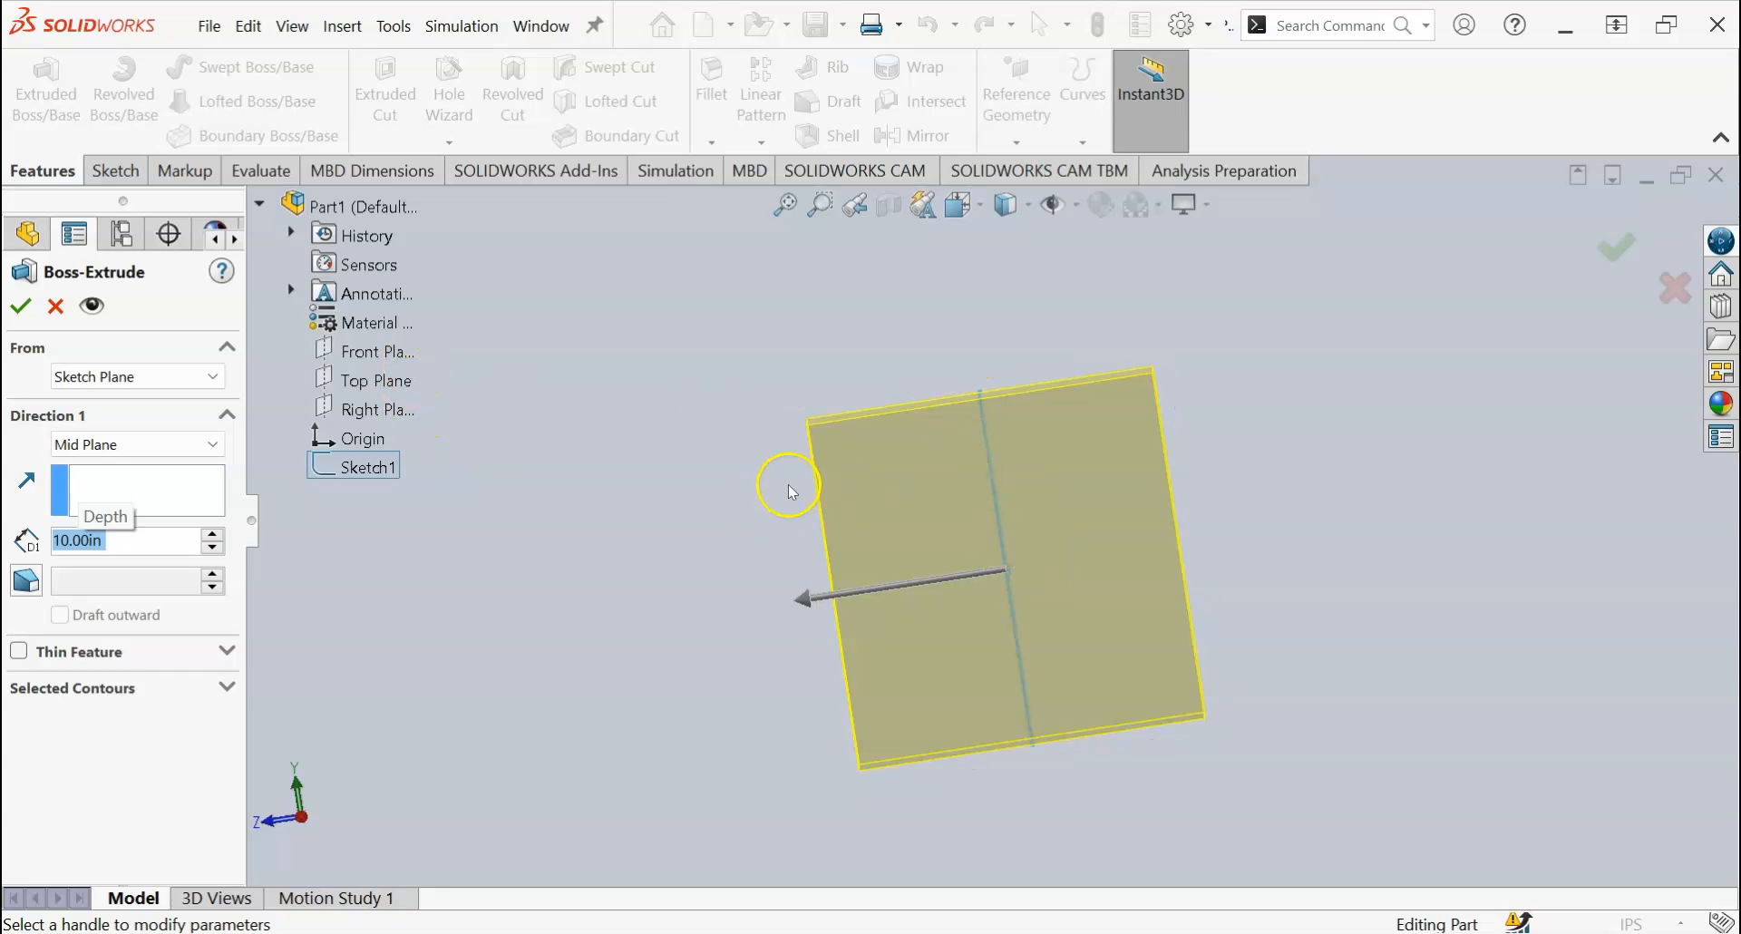
# Step: Switch the extrusion's end condition to Blind, keep its original direction and accept the feature
pyautogui.click(214, 446)
pyautogui.click(201, 466)
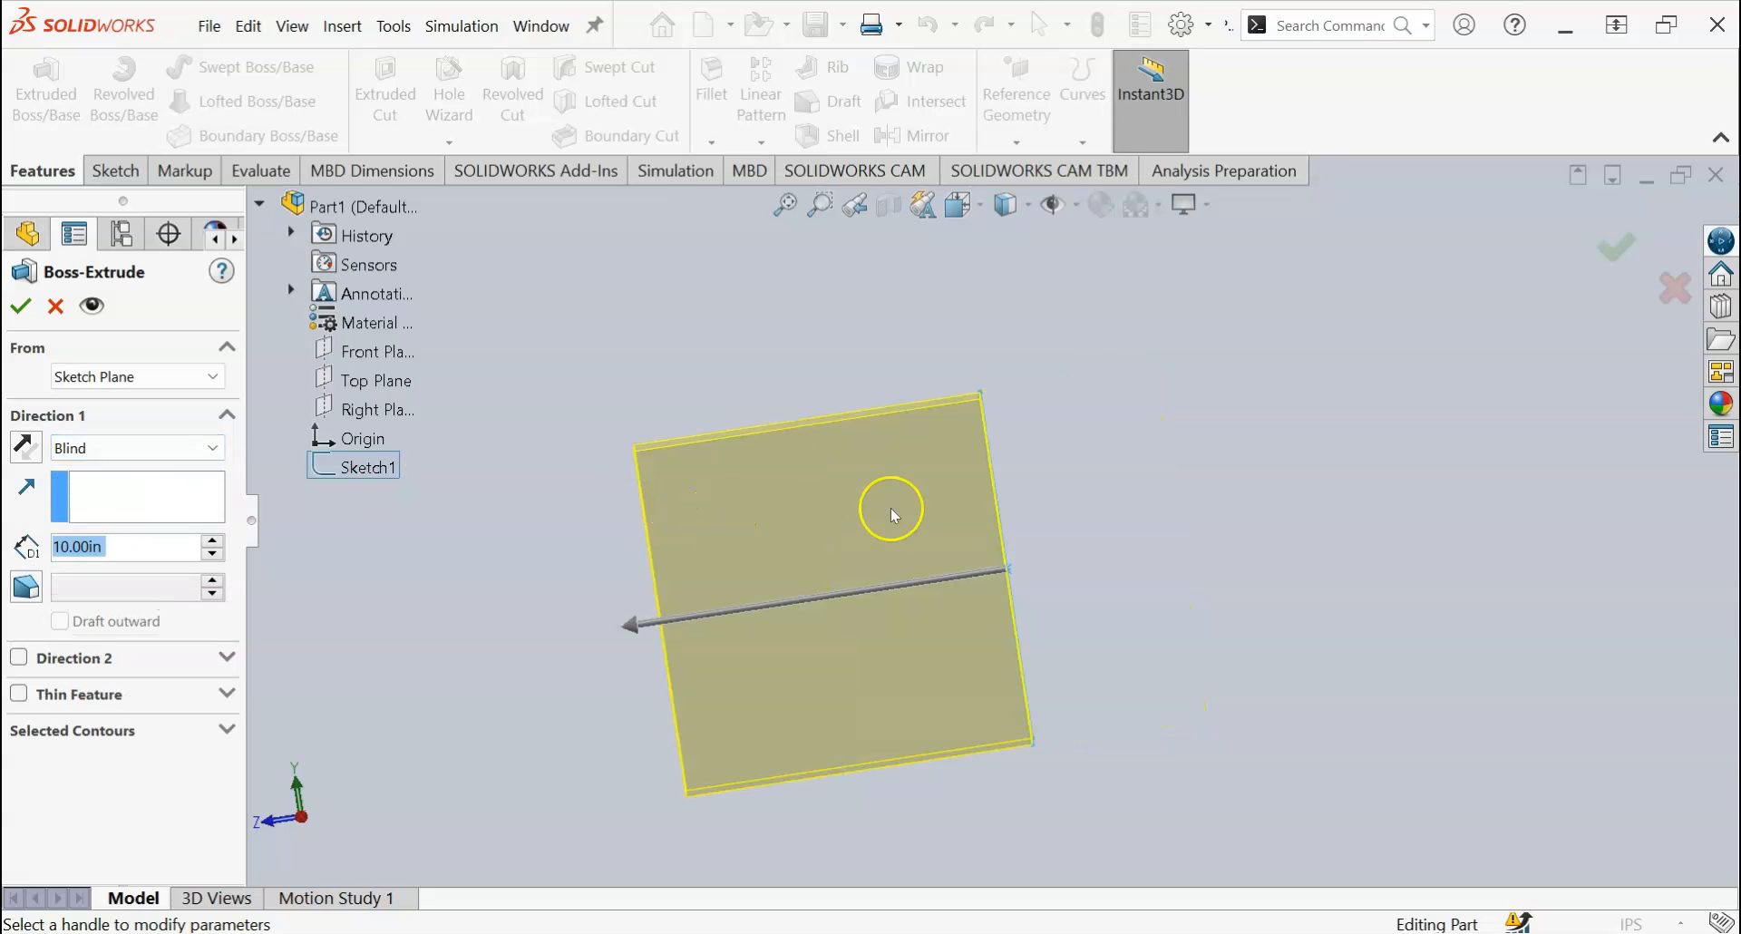
pyautogui.moveTo(920, 451); pyautogui.dragTo(986, 442, button='middle')
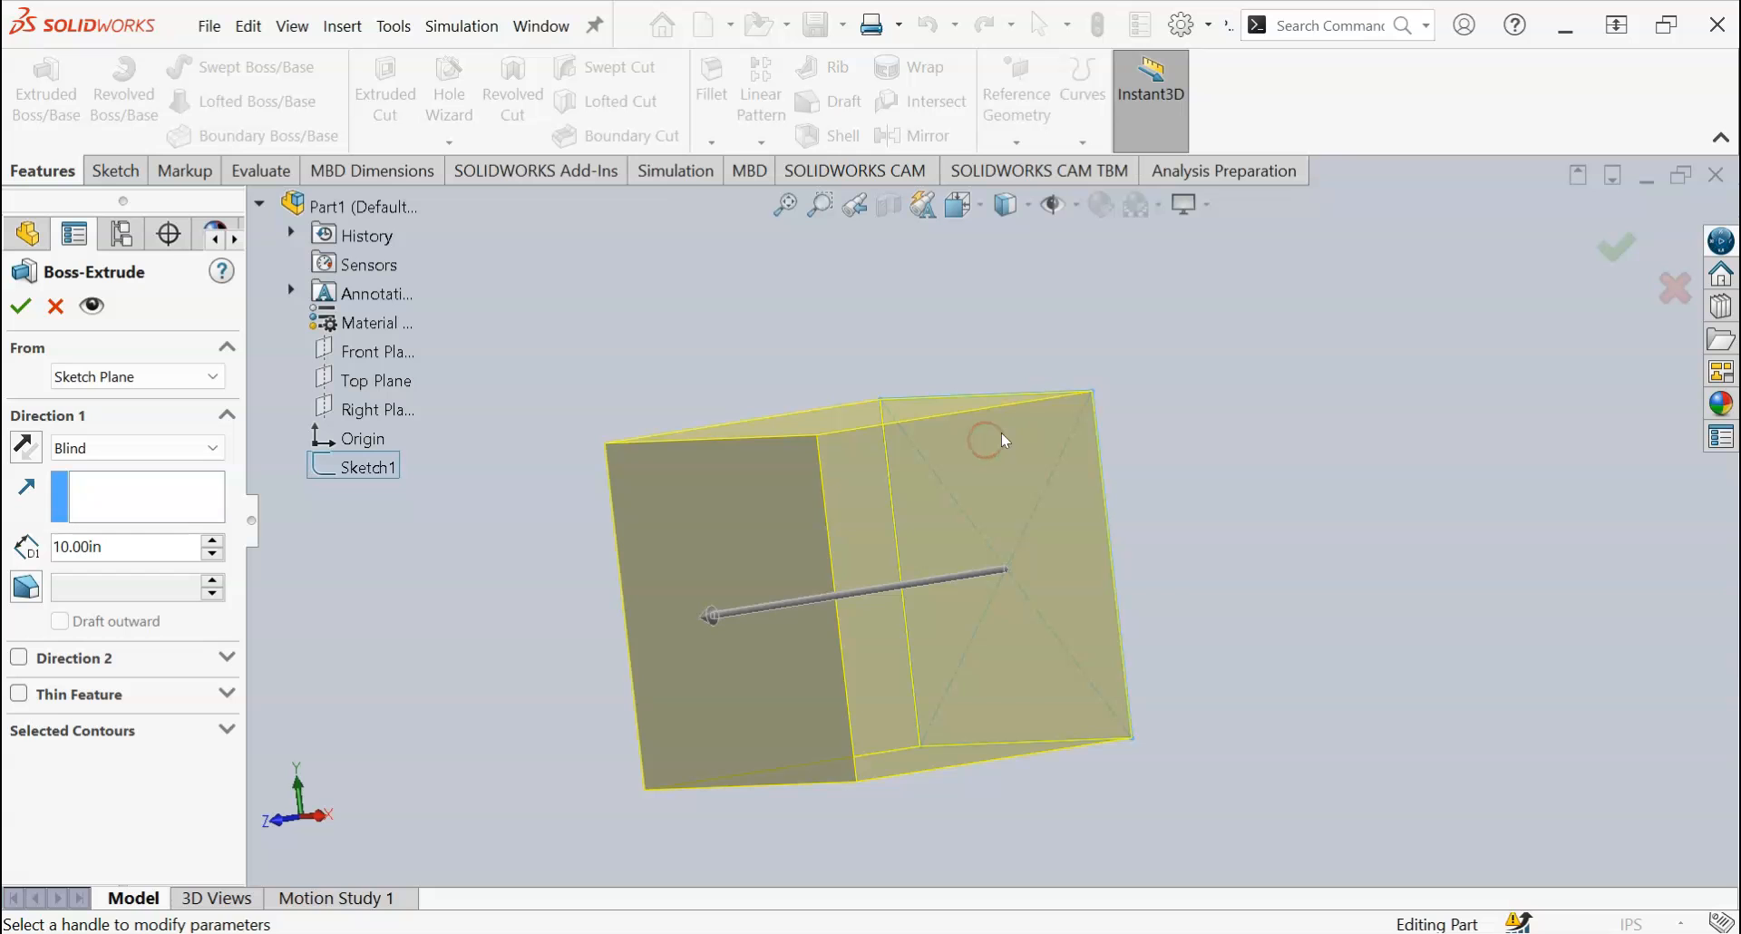
pyautogui.moveTo(943, 521); pyautogui.dragTo(766, 591, button='middle')
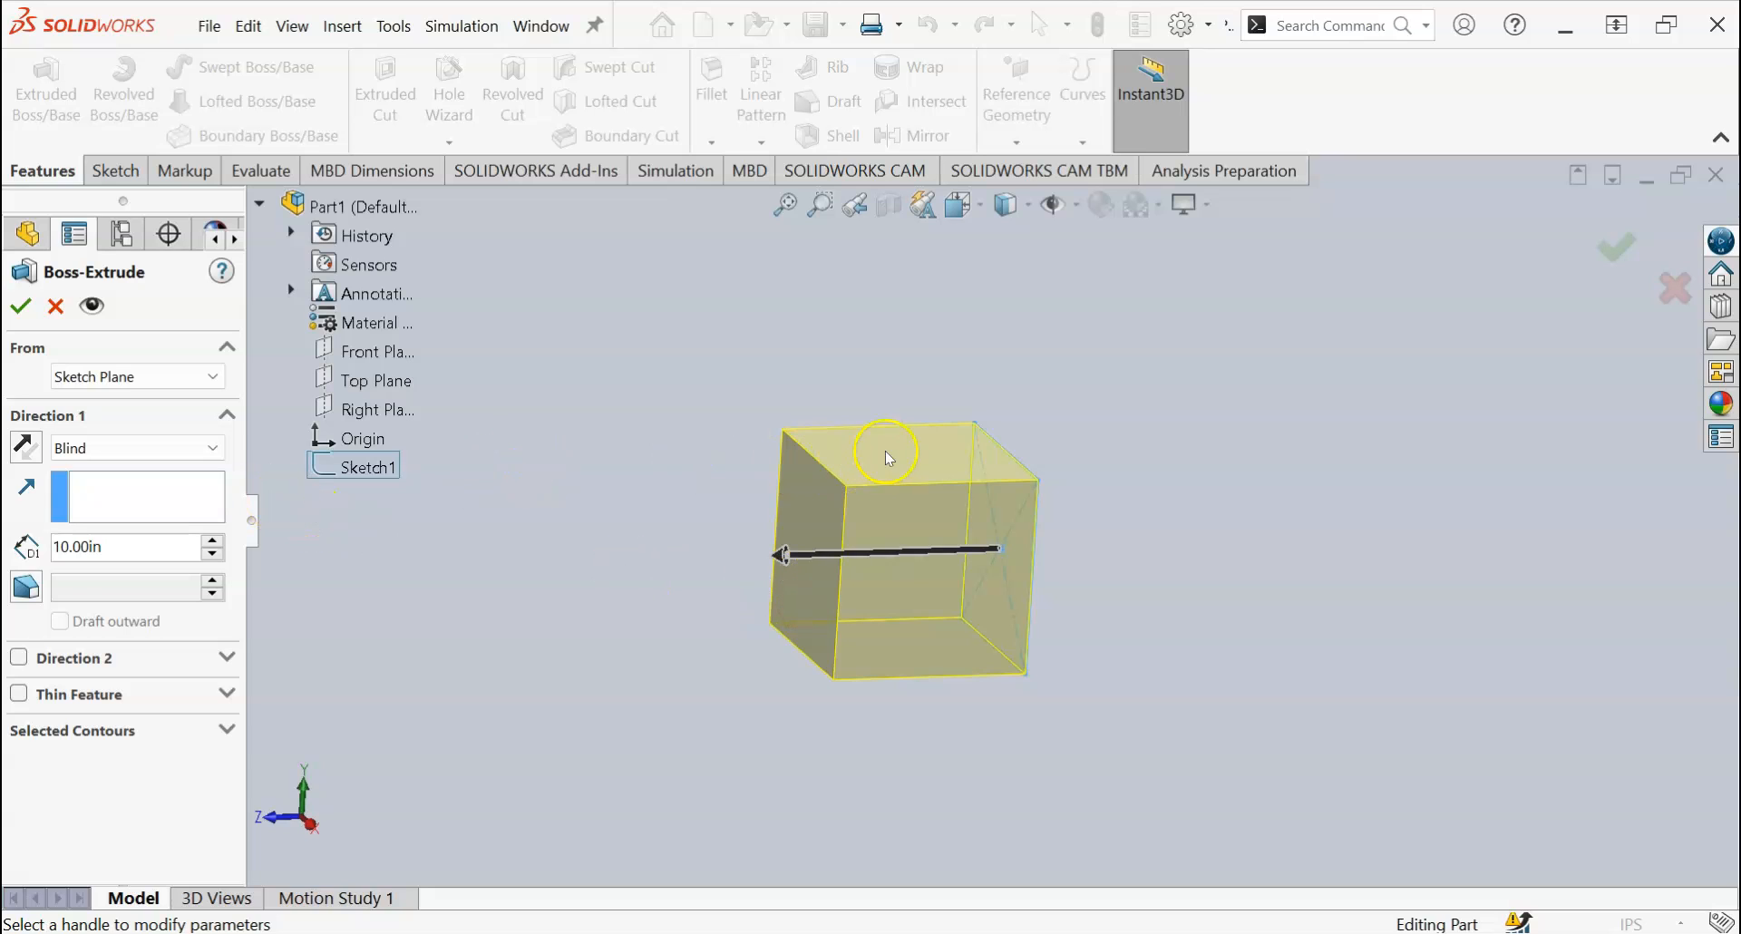
pyautogui.click(26, 446)
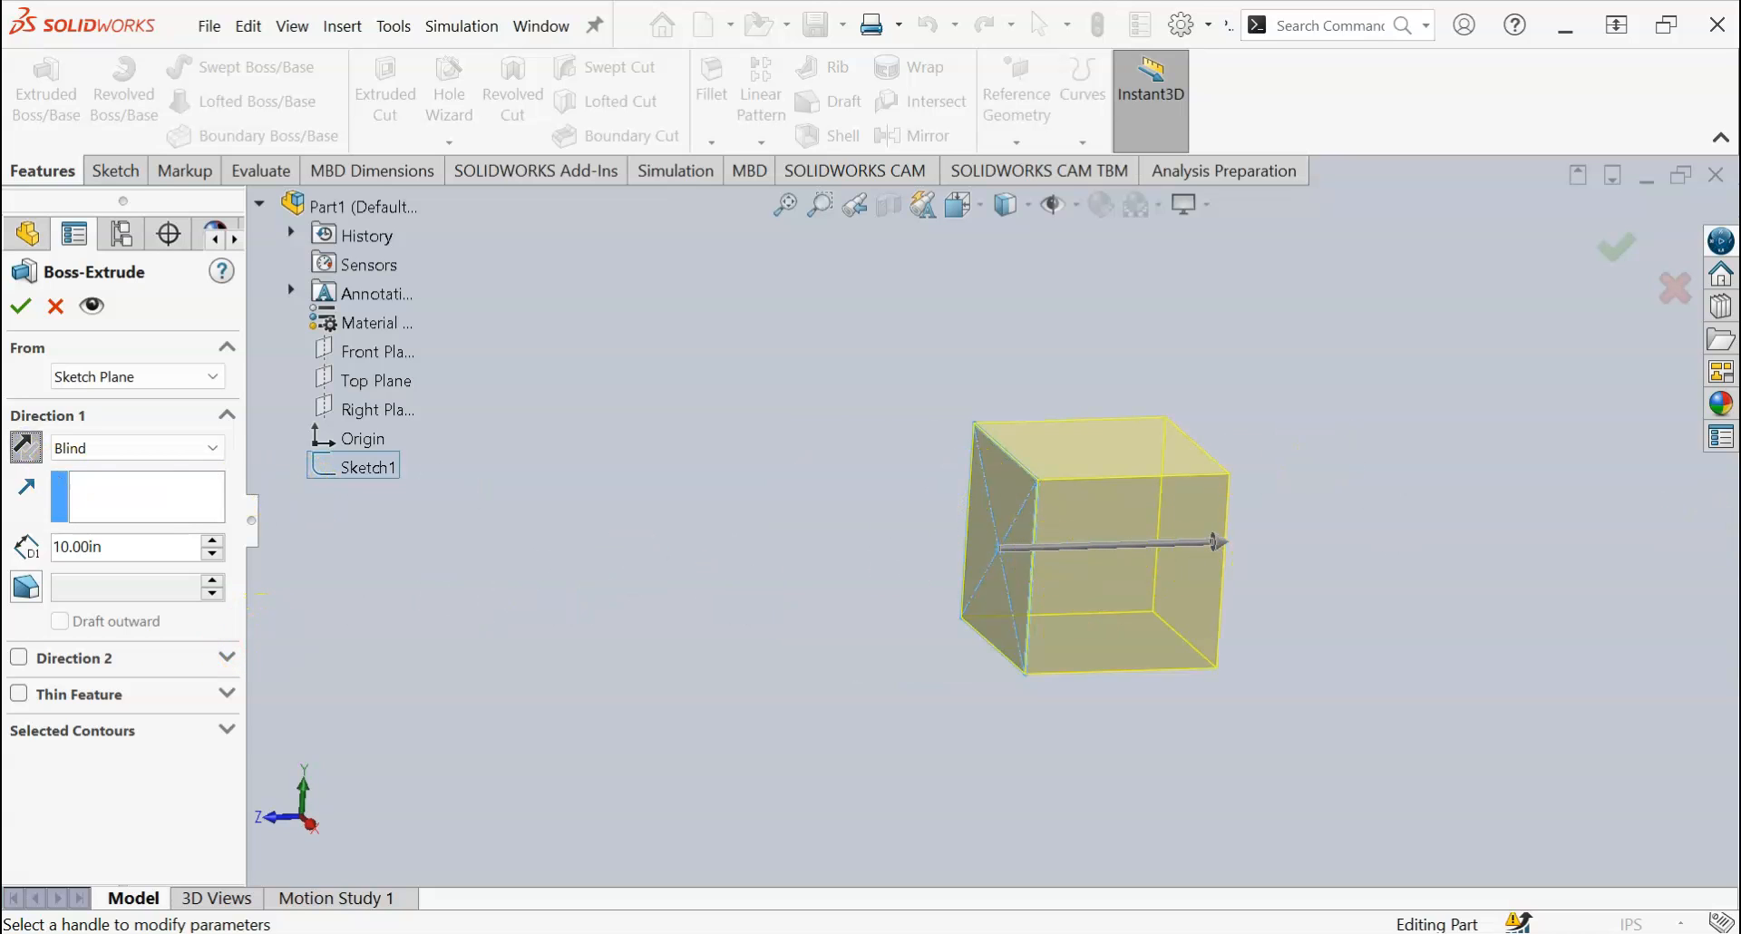
pyautogui.click(26, 446)
pyautogui.moveTo(1002, 683); pyautogui.dragTo(950, 507, button='middle')
pyautogui.click(20, 305)
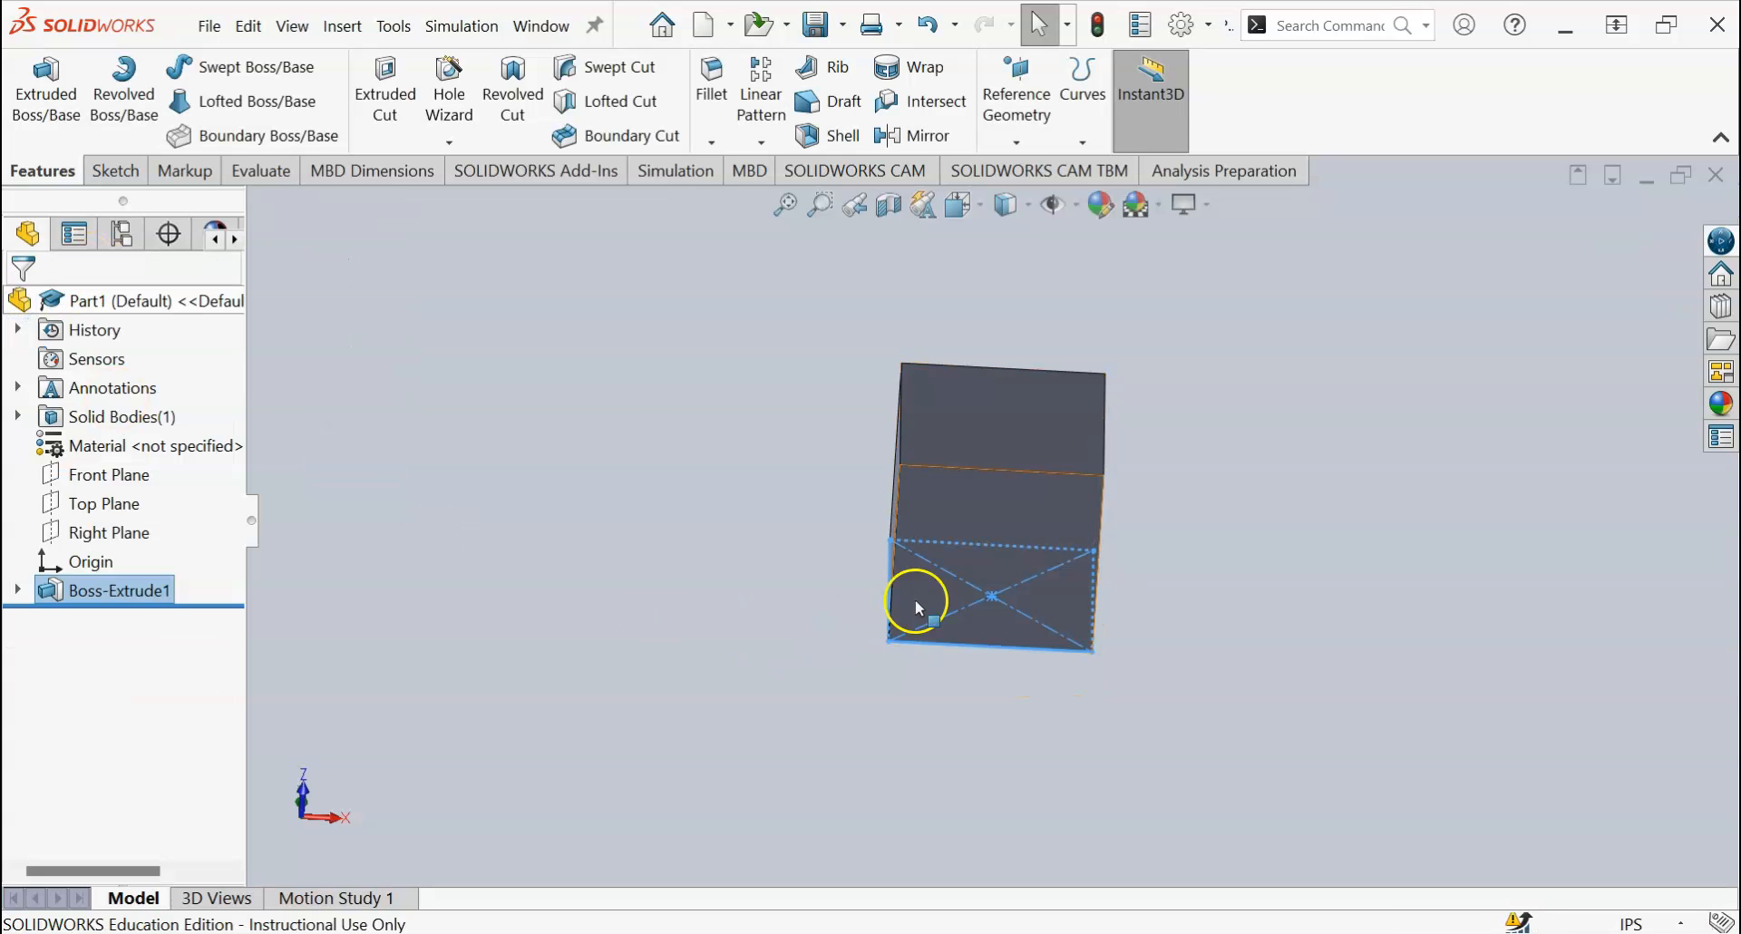
# Step: Examine the extruded cube from several sides, including its faces parallel to the Front Plane
pyautogui.scroll(1, 916, 600)
pyautogui.click(759, 578)
pyautogui.scroll(-1, 998, 442)
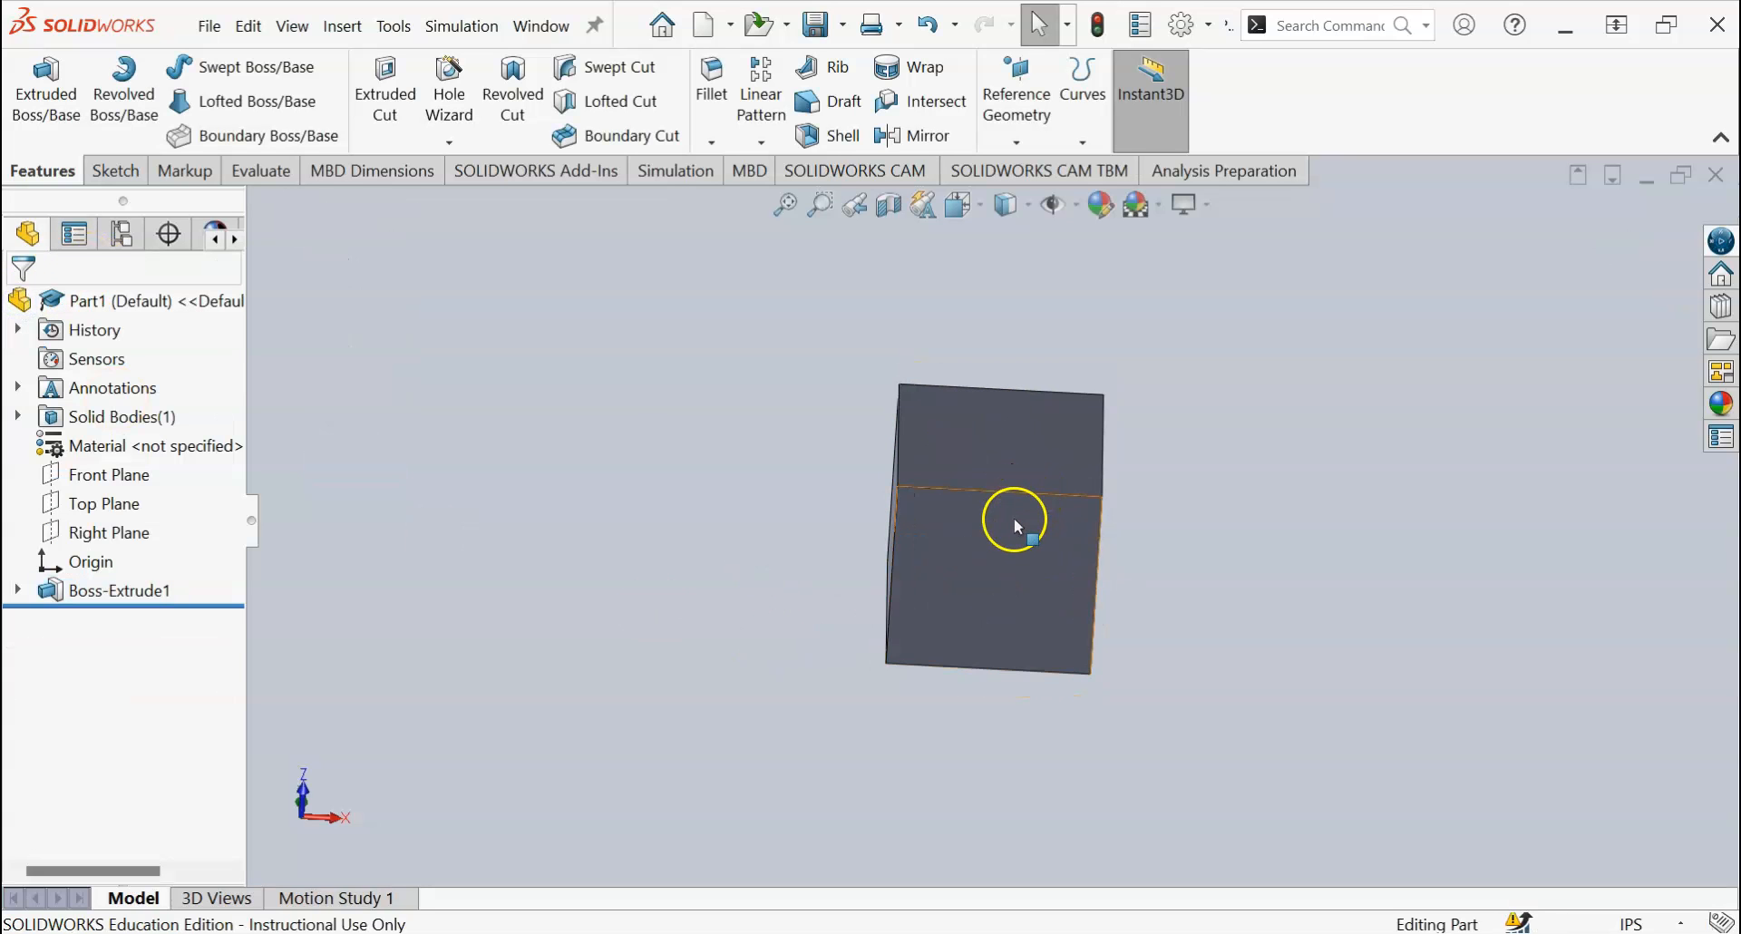
pyautogui.moveTo(1021, 505); pyautogui.dragTo(1069, 450, button='middle')
pyautogui.click(919, 555)
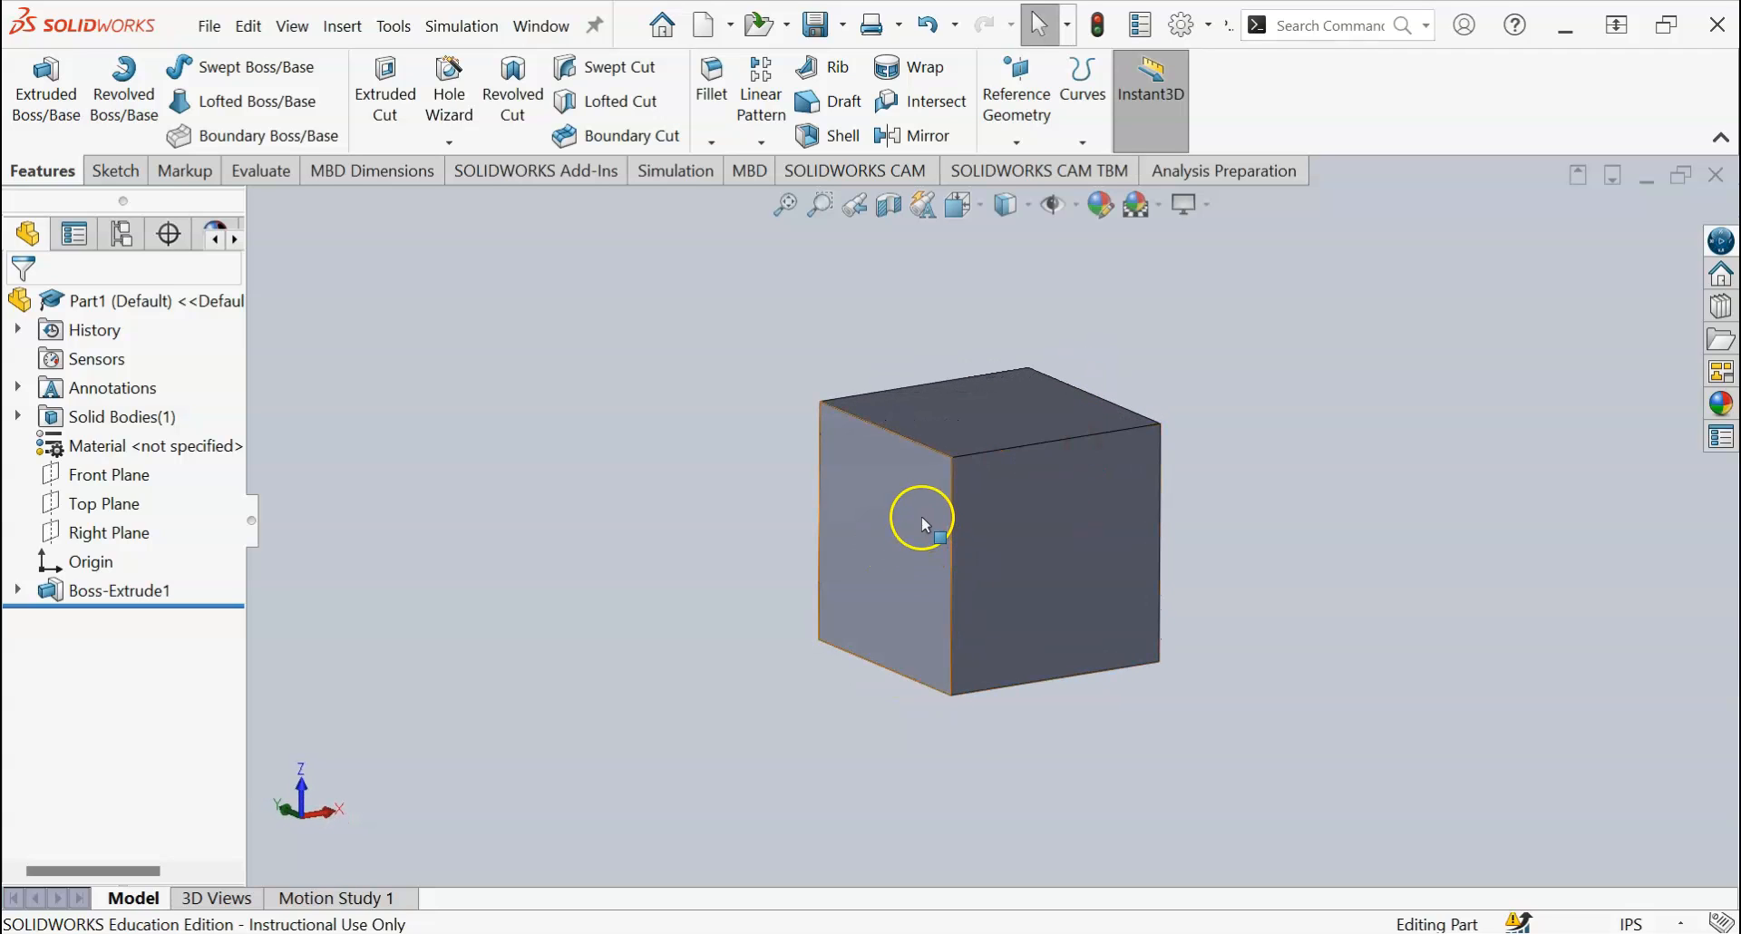
pyautogui.moveTo(971, 525); pyautogui.dragTo(900, 773, button='middle')
pyautogui.moveTo(954, 460)
pyautogui.mouseDown(button='middle')
pyautogui.moveTo(952, 506)
pyautogui.moveTo(998, 530)
pyautogui.moveTo(943, 510)
pyautogui.moveTo(958, 486)
pyautogui.moveTo(971, 542)
pyautogui.mouseUp(button='middle')
pyautogui.click(973, 519)
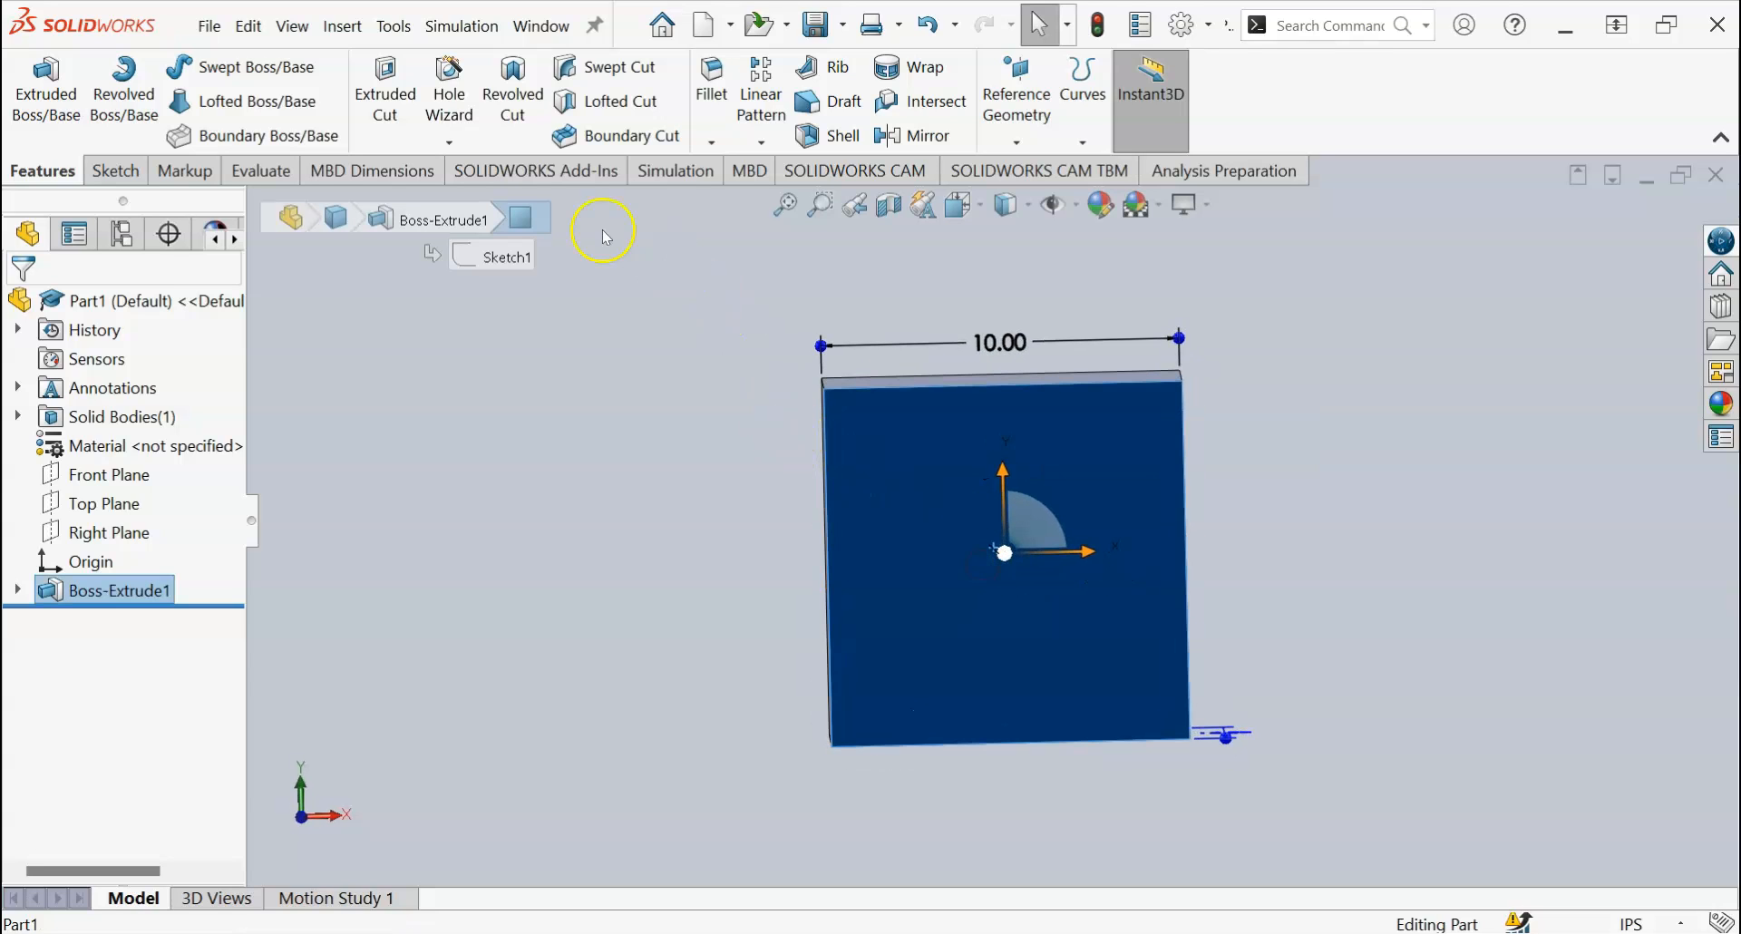
pyautogui.click(703, 588)
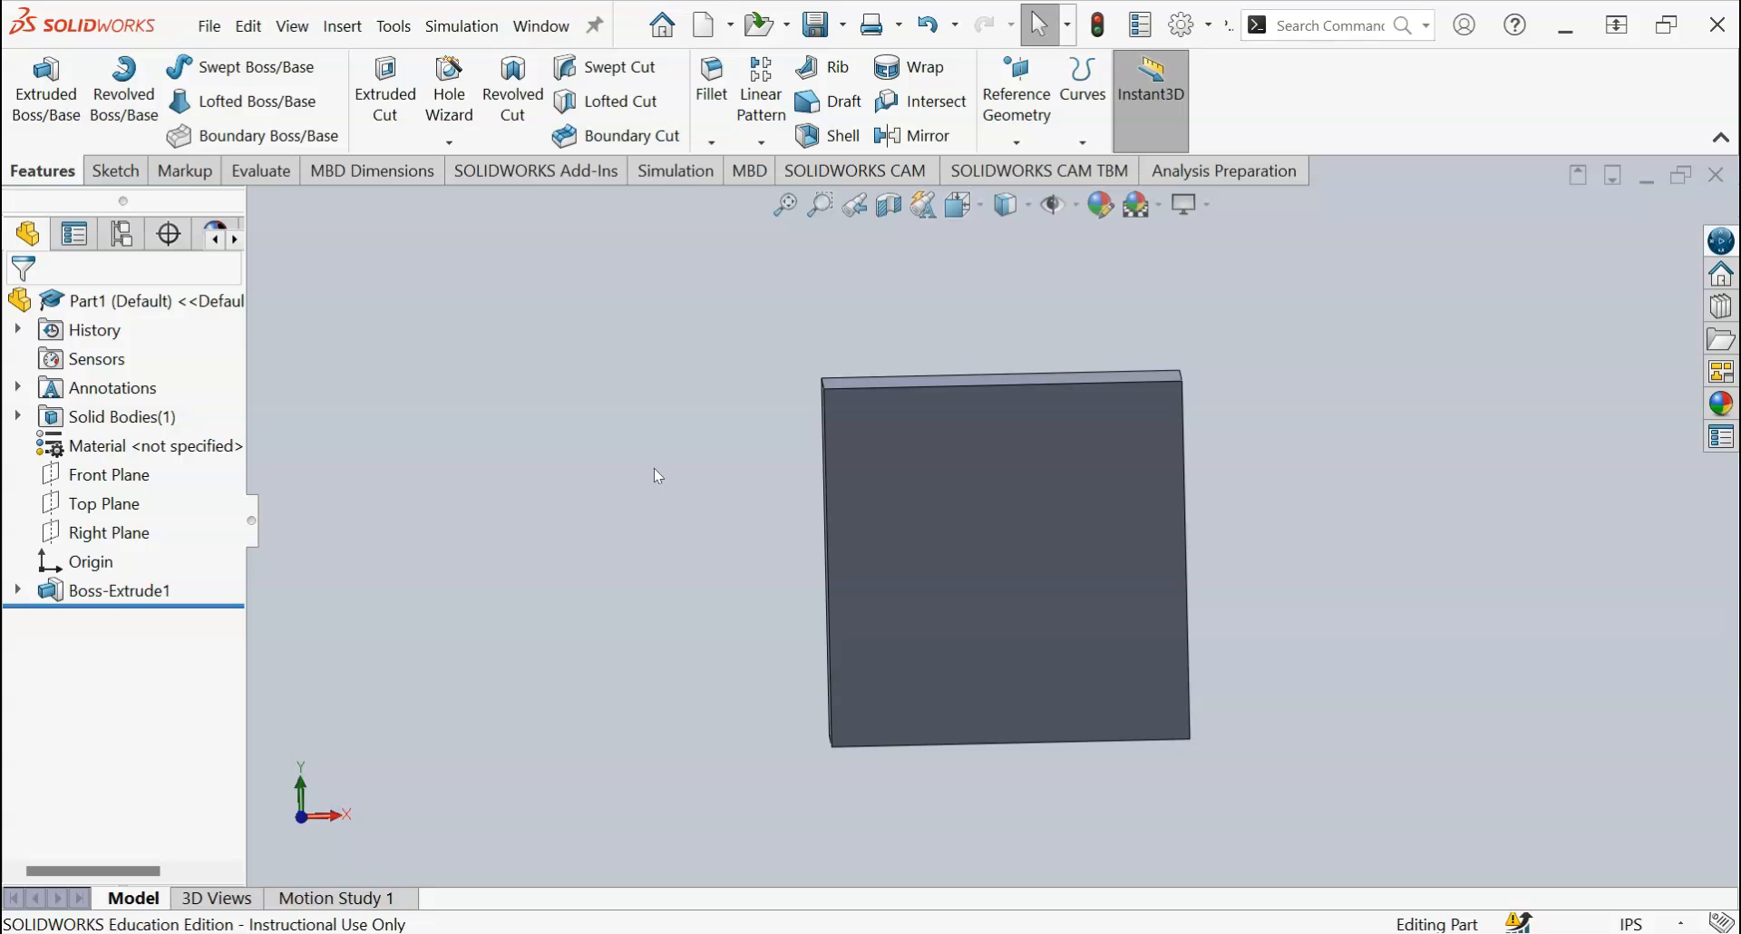
pyautogui.moveTo(698, 598); pyautogui.dragTo(709, 316, button='middle')
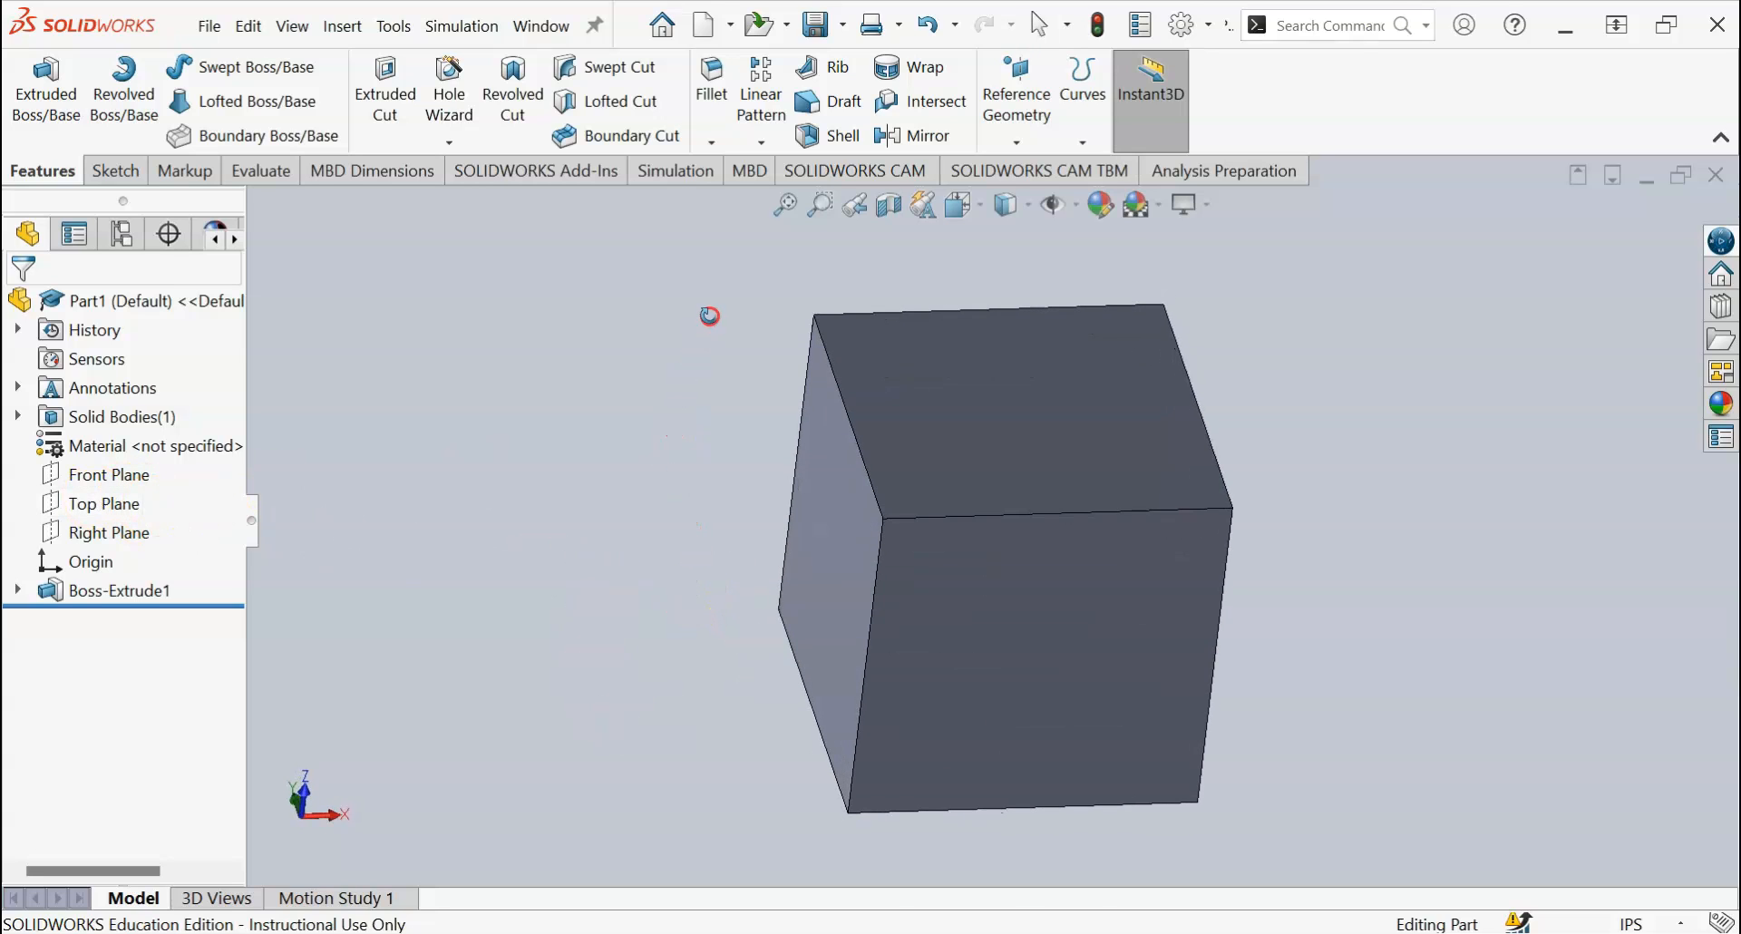
# Step: Sketch a circle centred on the origin on the cube's front face, with a radius of about 1.82 in
pyautogui.click(965, 401)
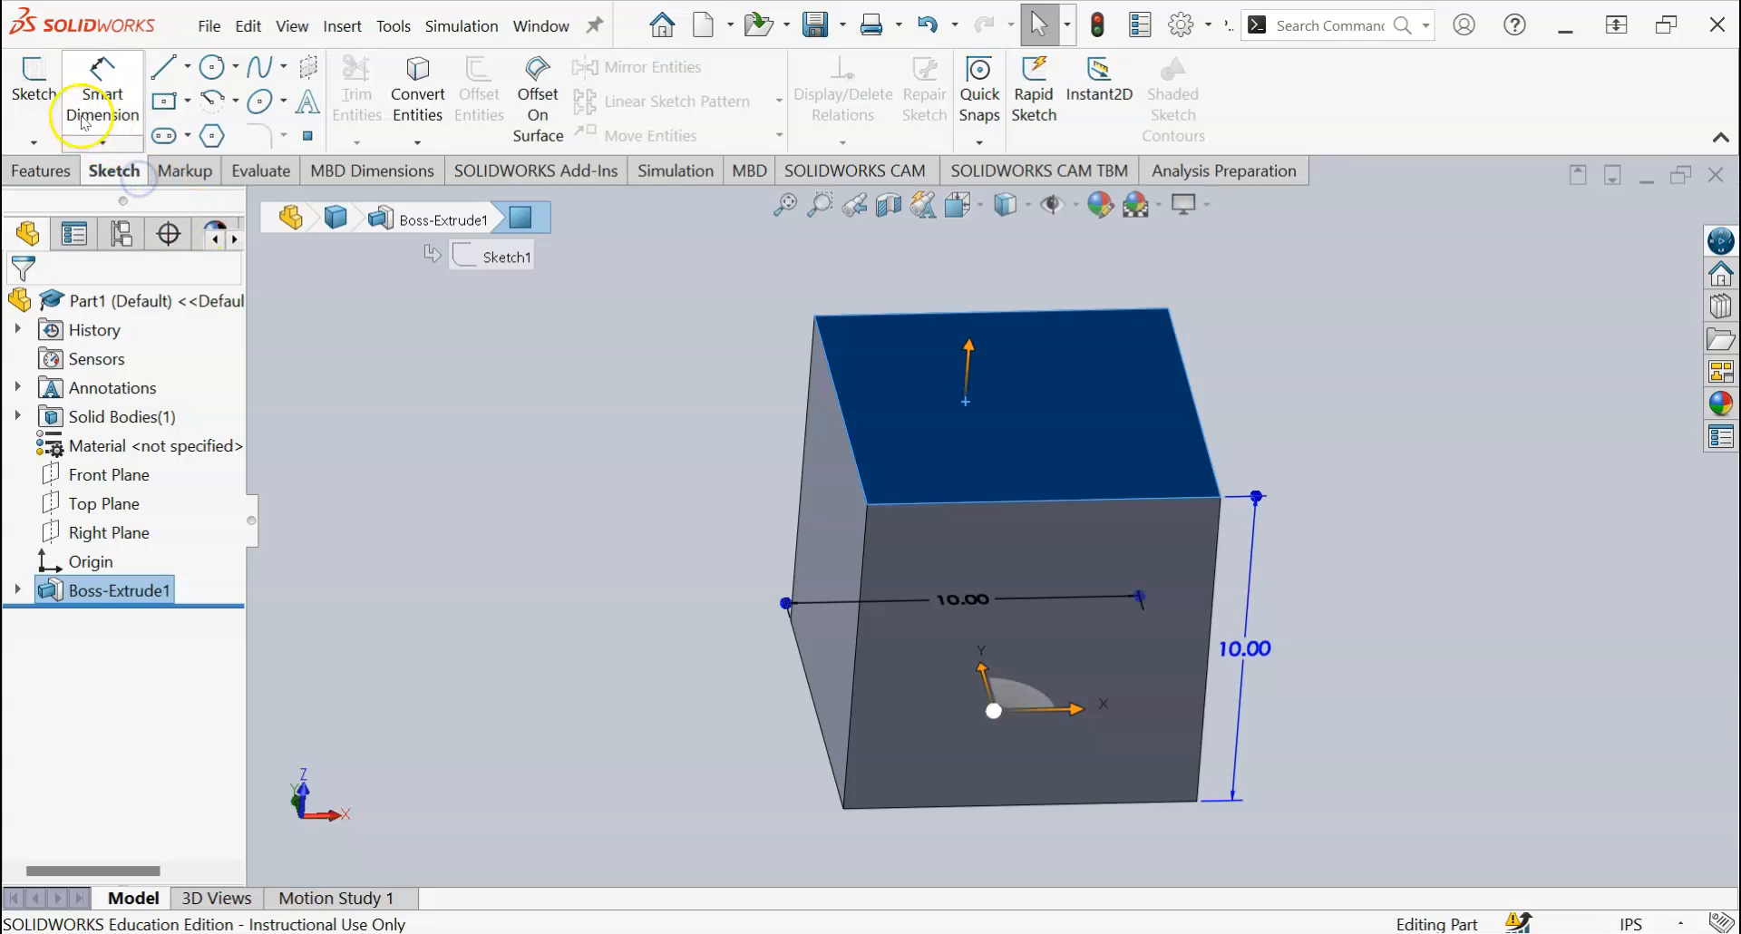
pyautogui.click(33, 87)
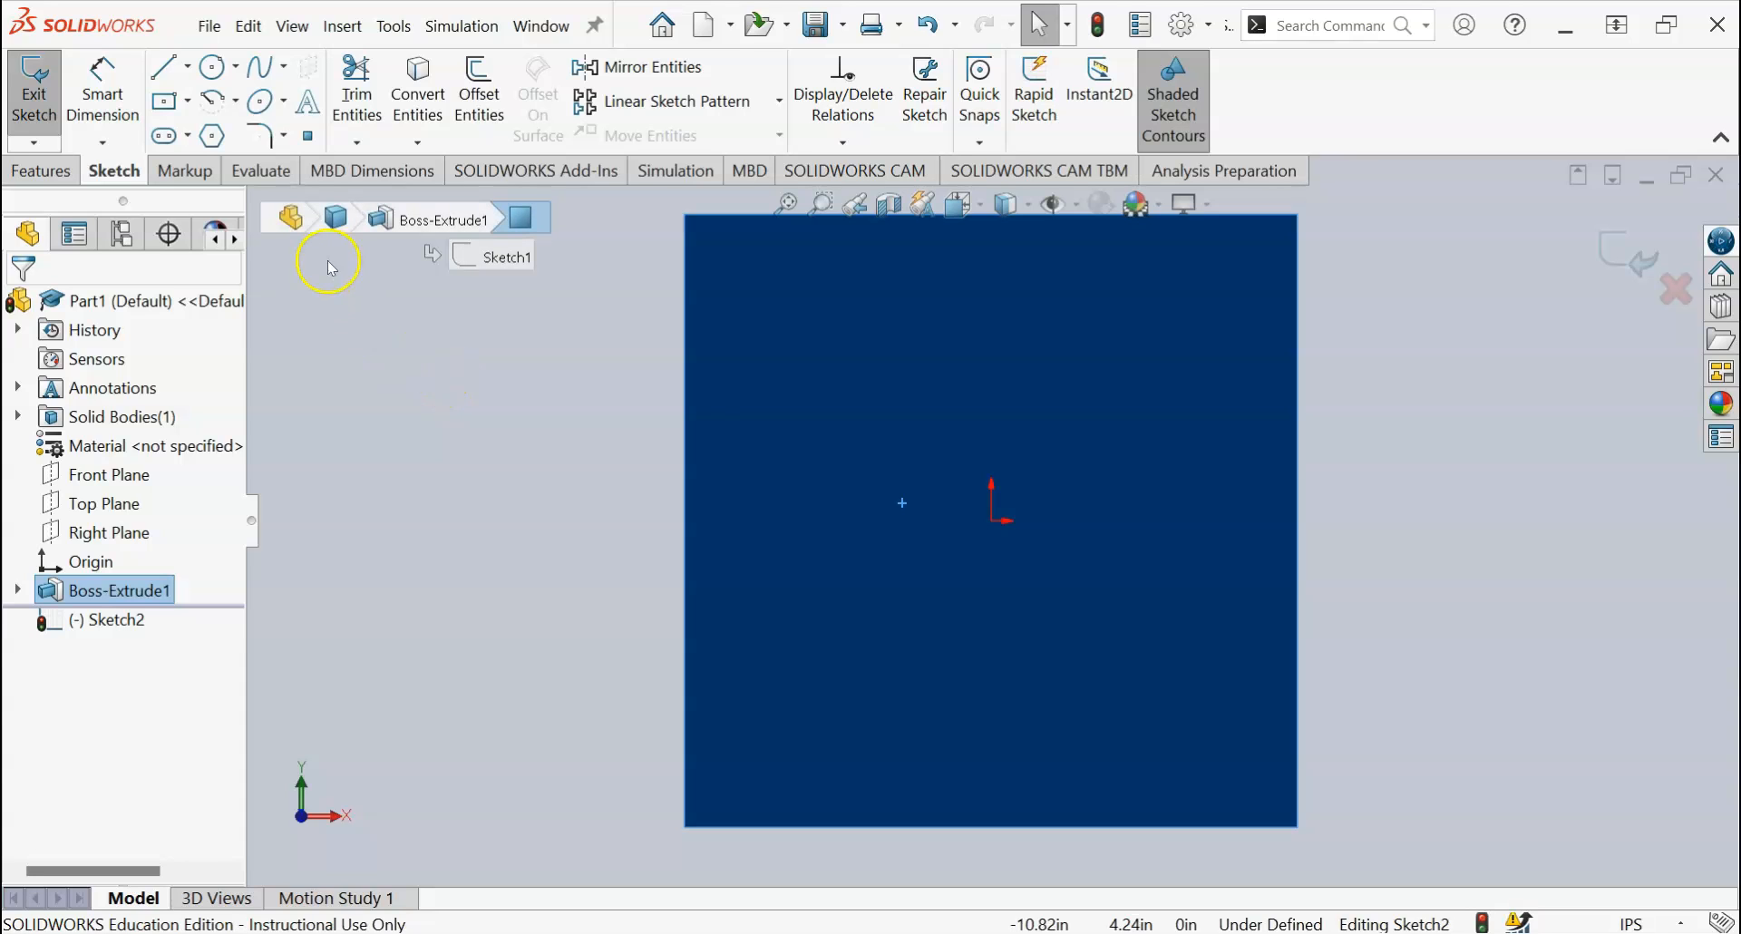
pyautogui.click(233, 68)
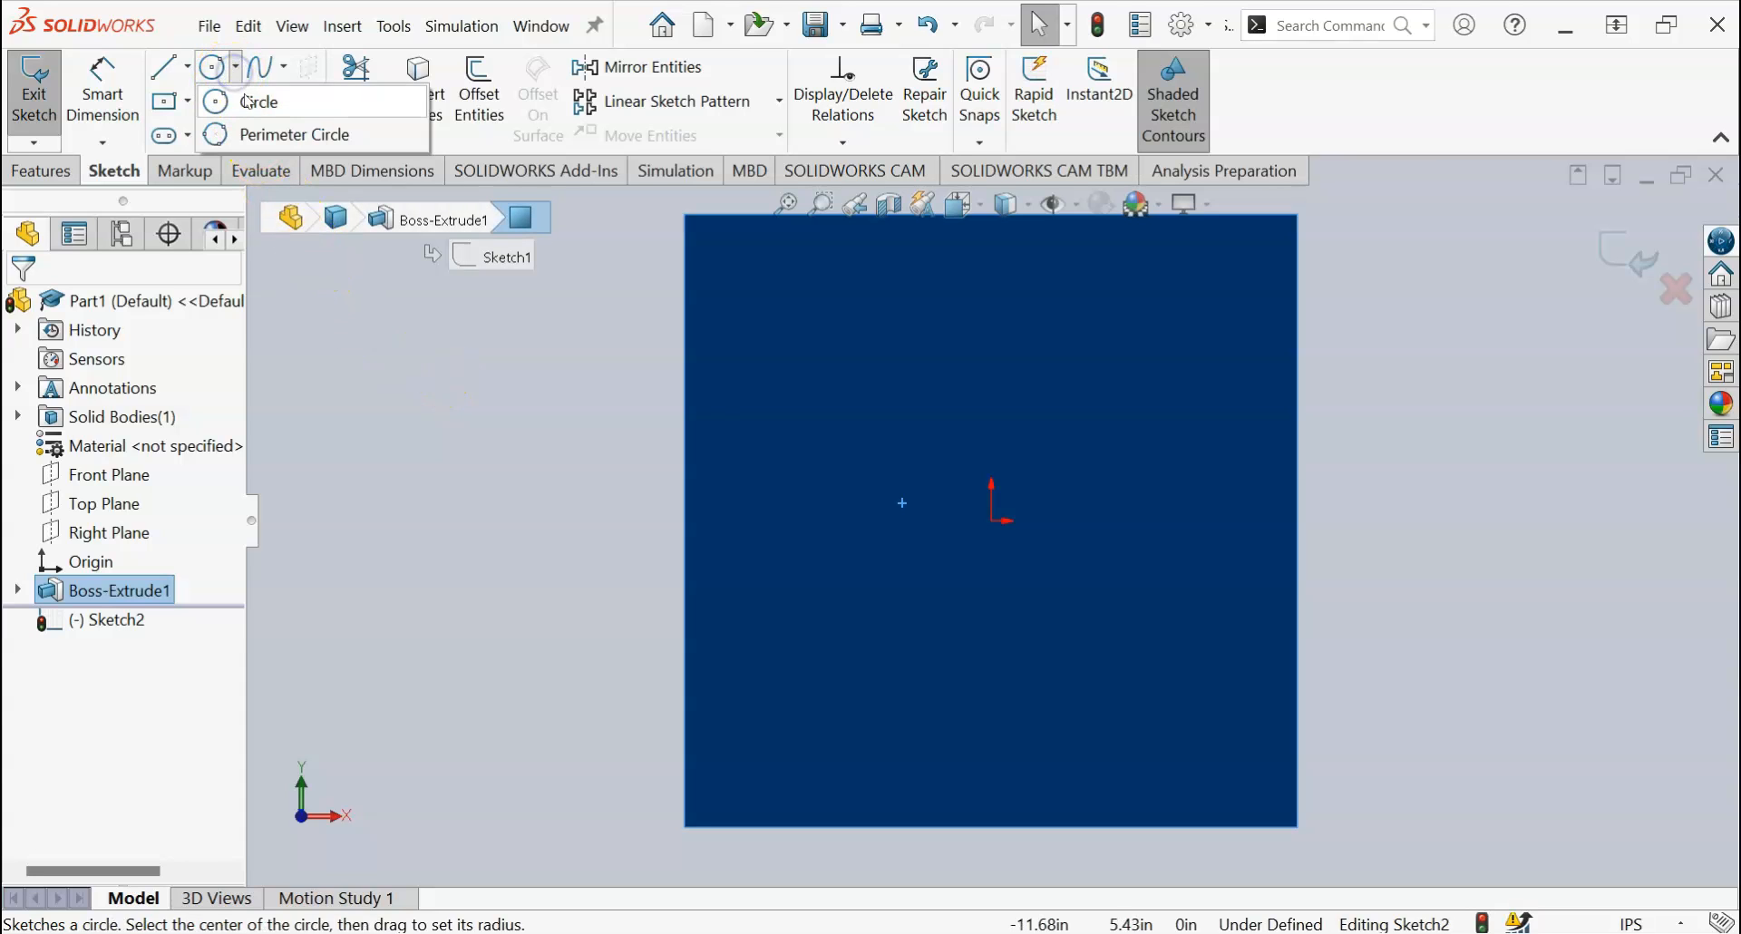
pyautogui.click(259, 101)
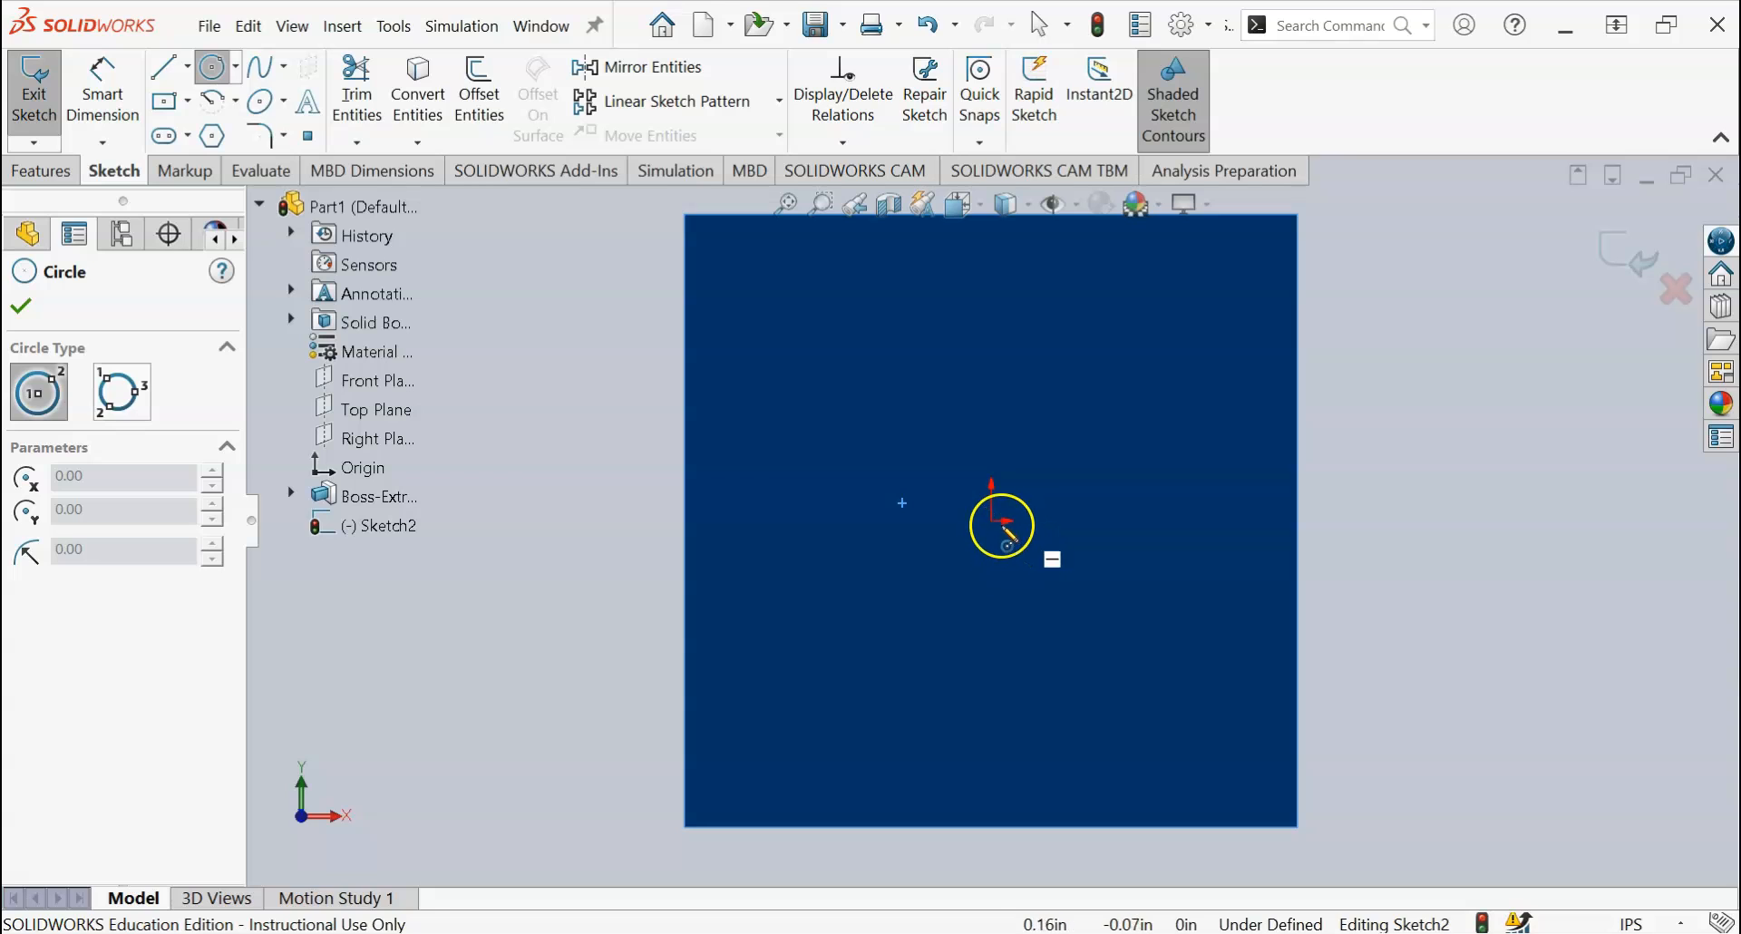
pyautogui.click(991, 521)
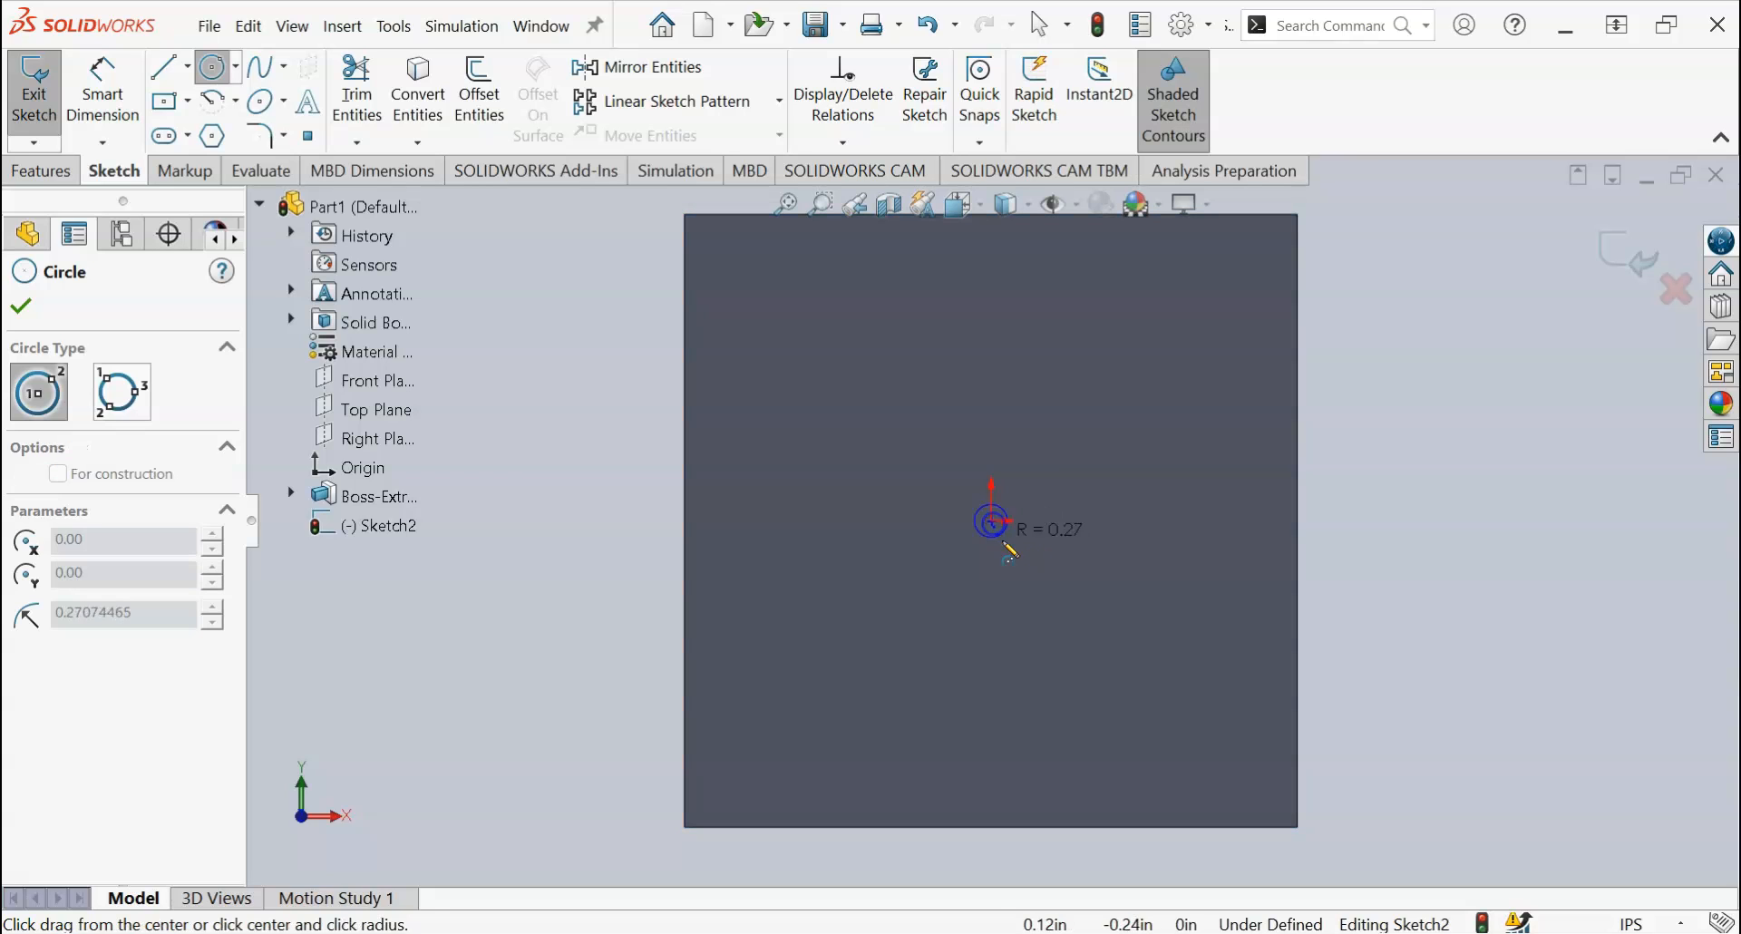
pyautogui.click(1066, 603)
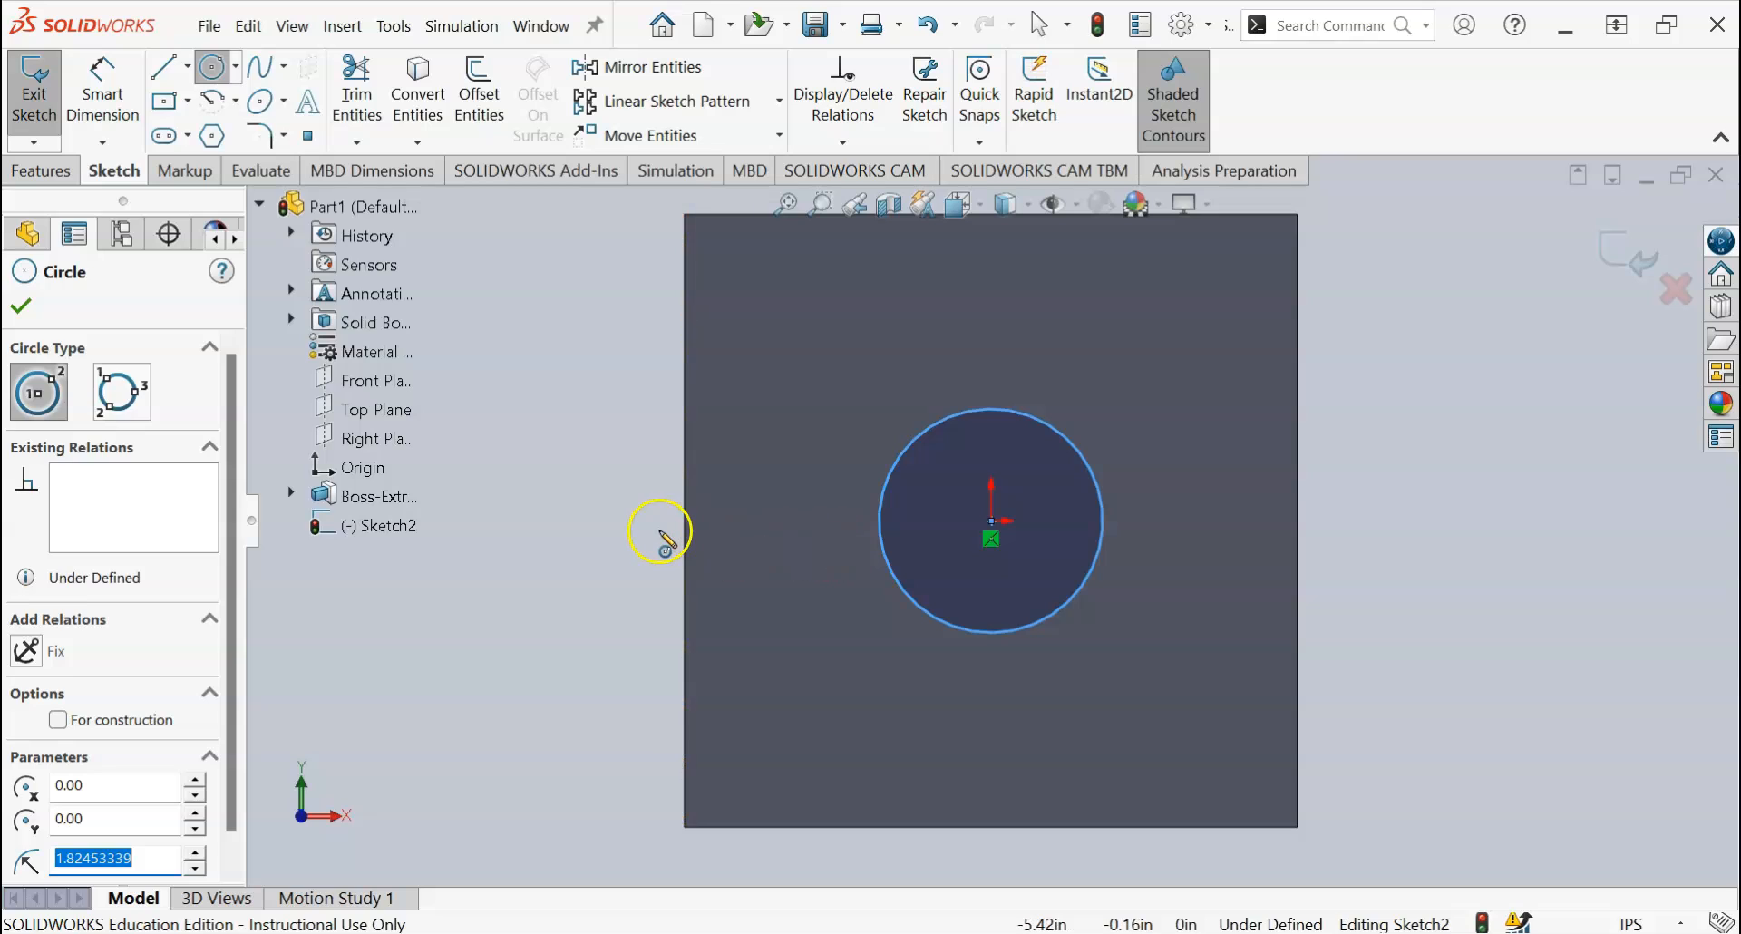
pyautogui.press('Escape')
pyautogui.click(559, 481)
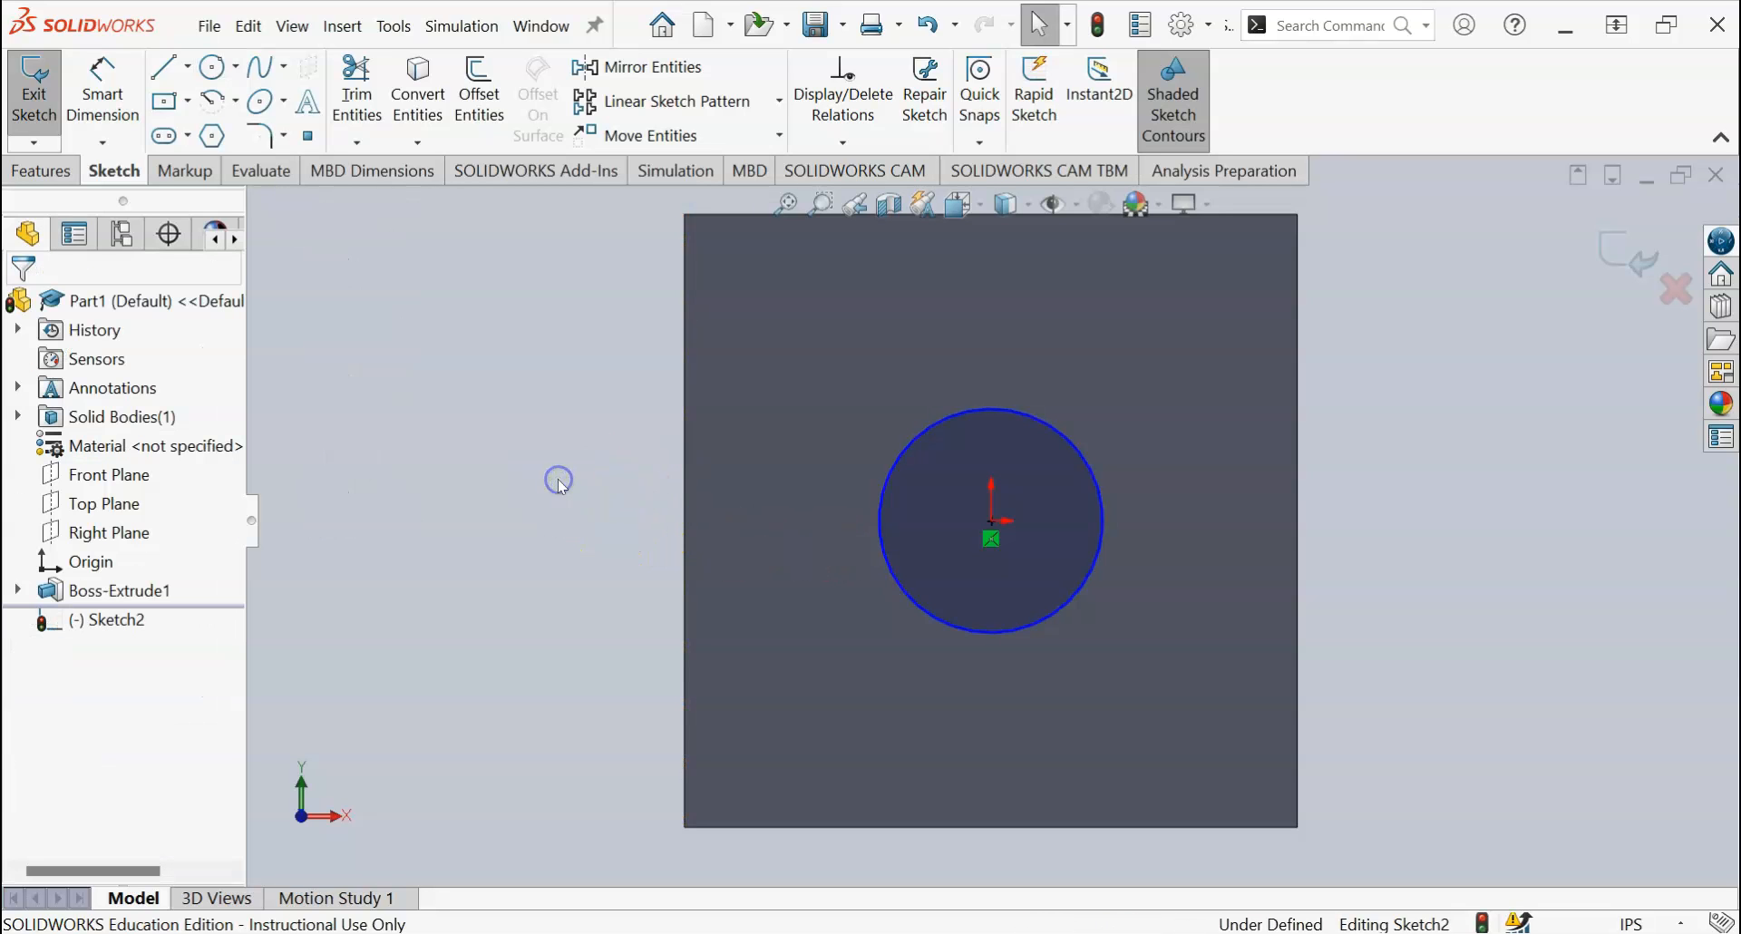
# Step: Enlarge the circle freehand to a radius of about 3.32 in, keeping its centre at the origin
pyautogui.click(985, 633)
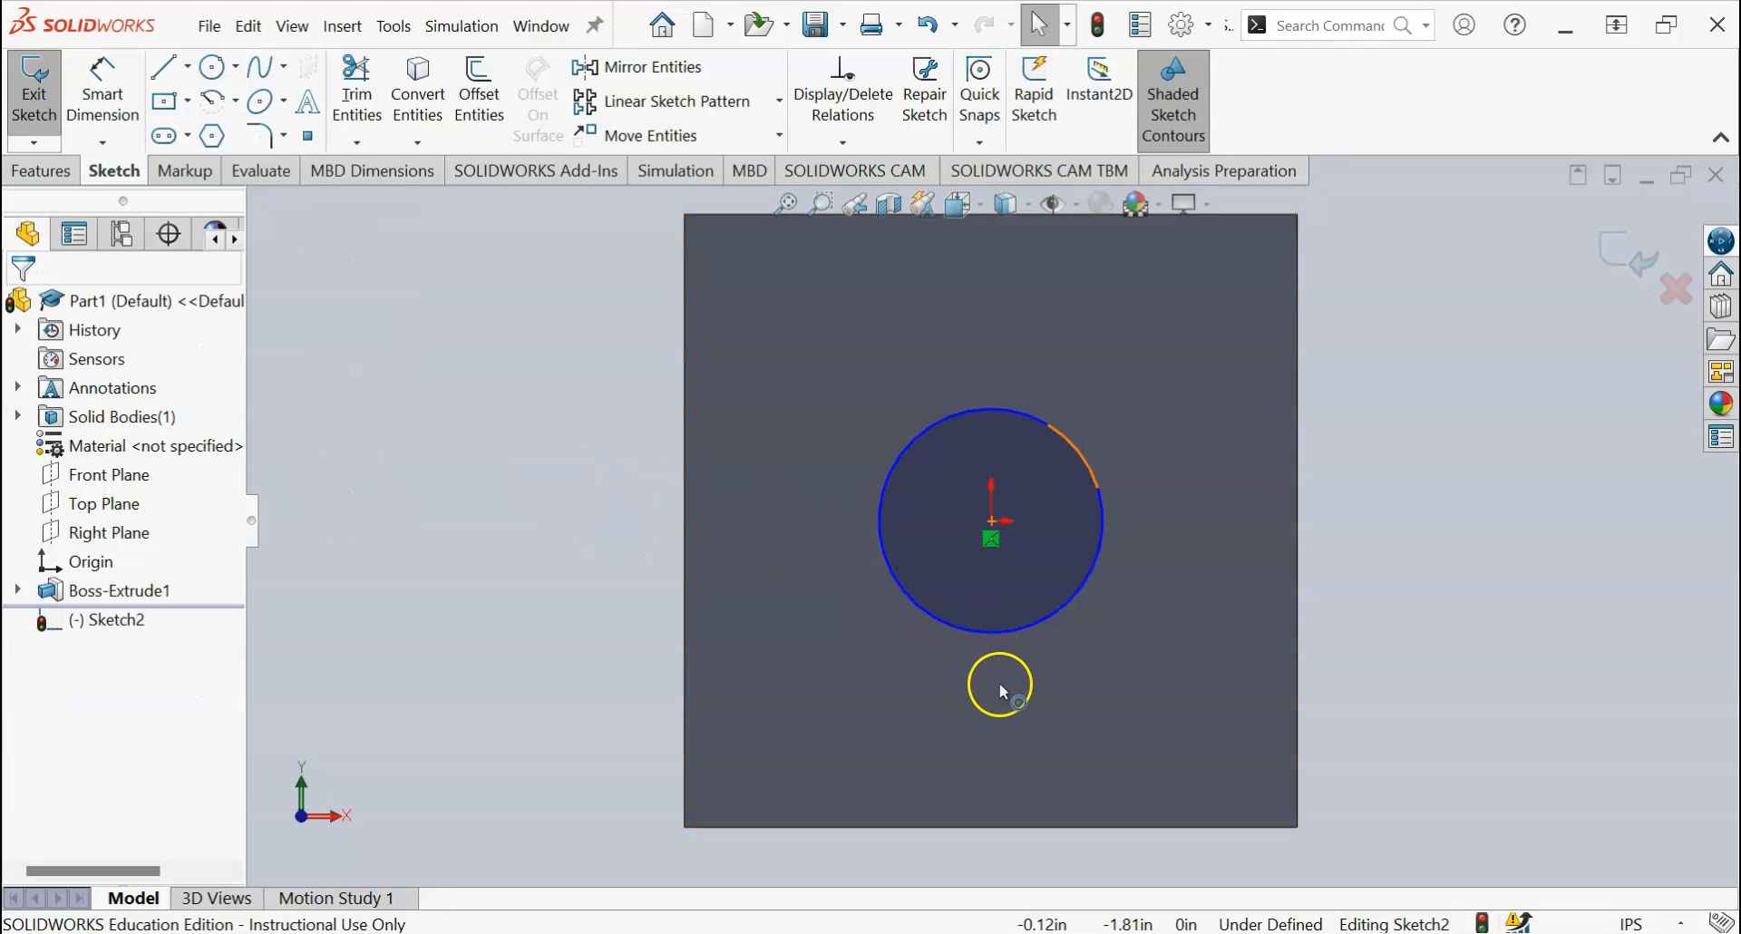
pyautogui.moveTo(1017, 628); pyautogui.dragTo(1043, 664)
pyautogui.click(575, 394)
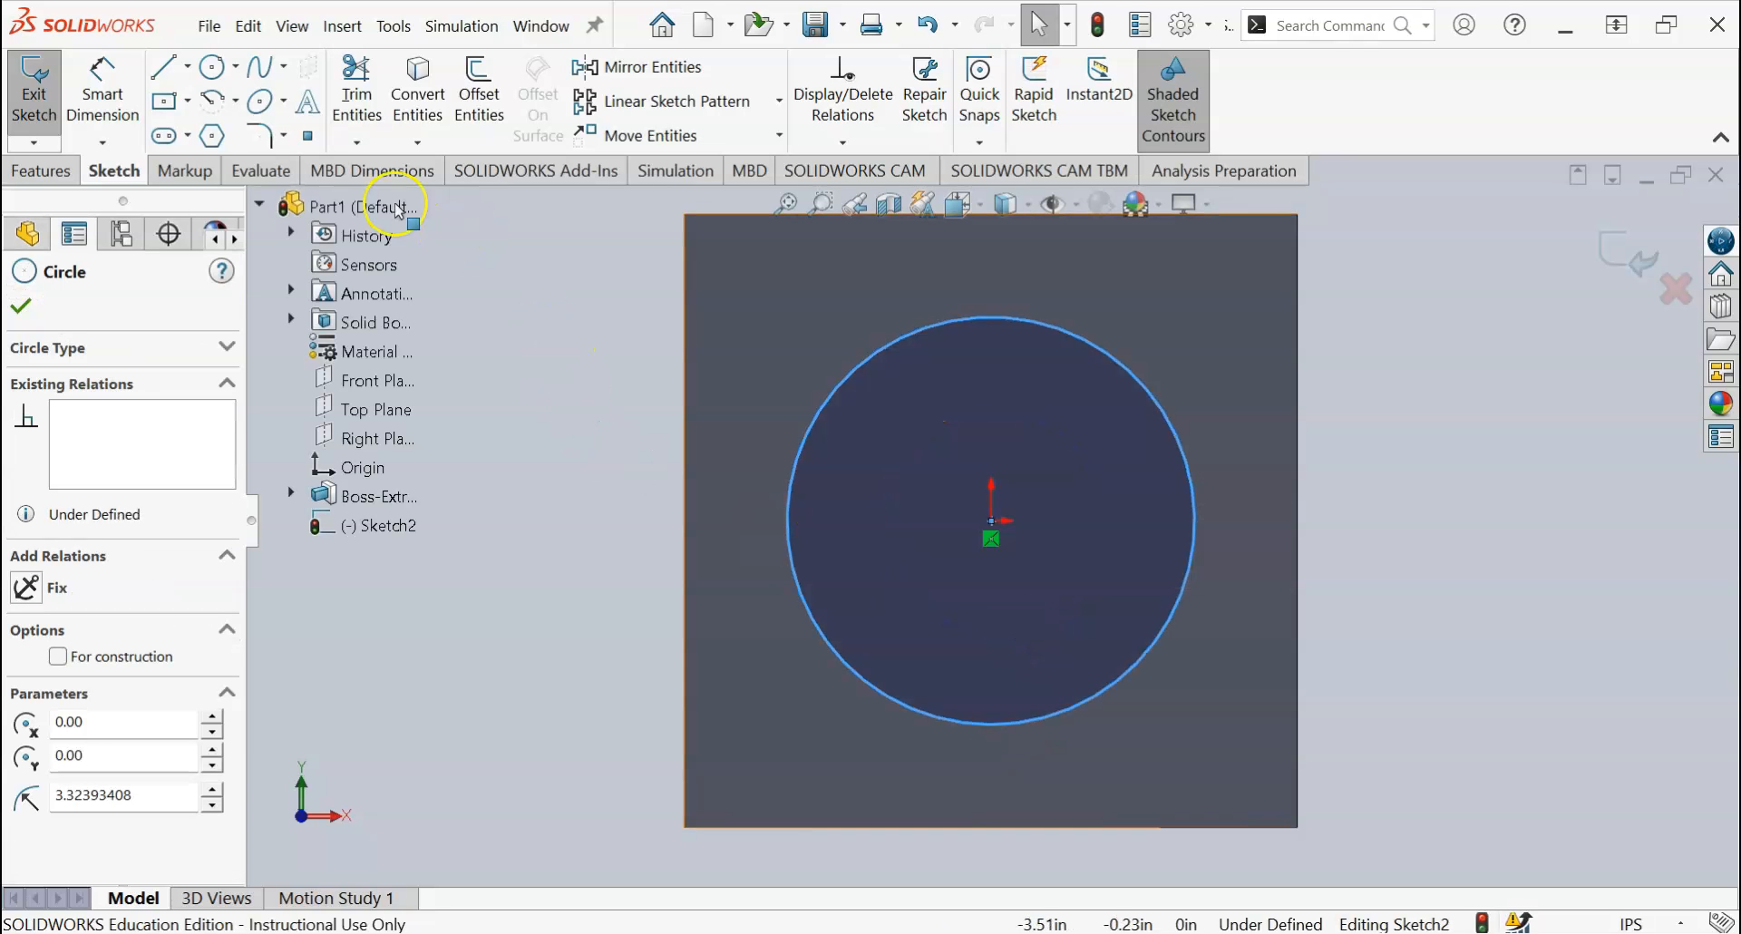
# Step: Dimension the circle's diameter as 2 in and exit the sketch
pyautogui.click(120, 84)
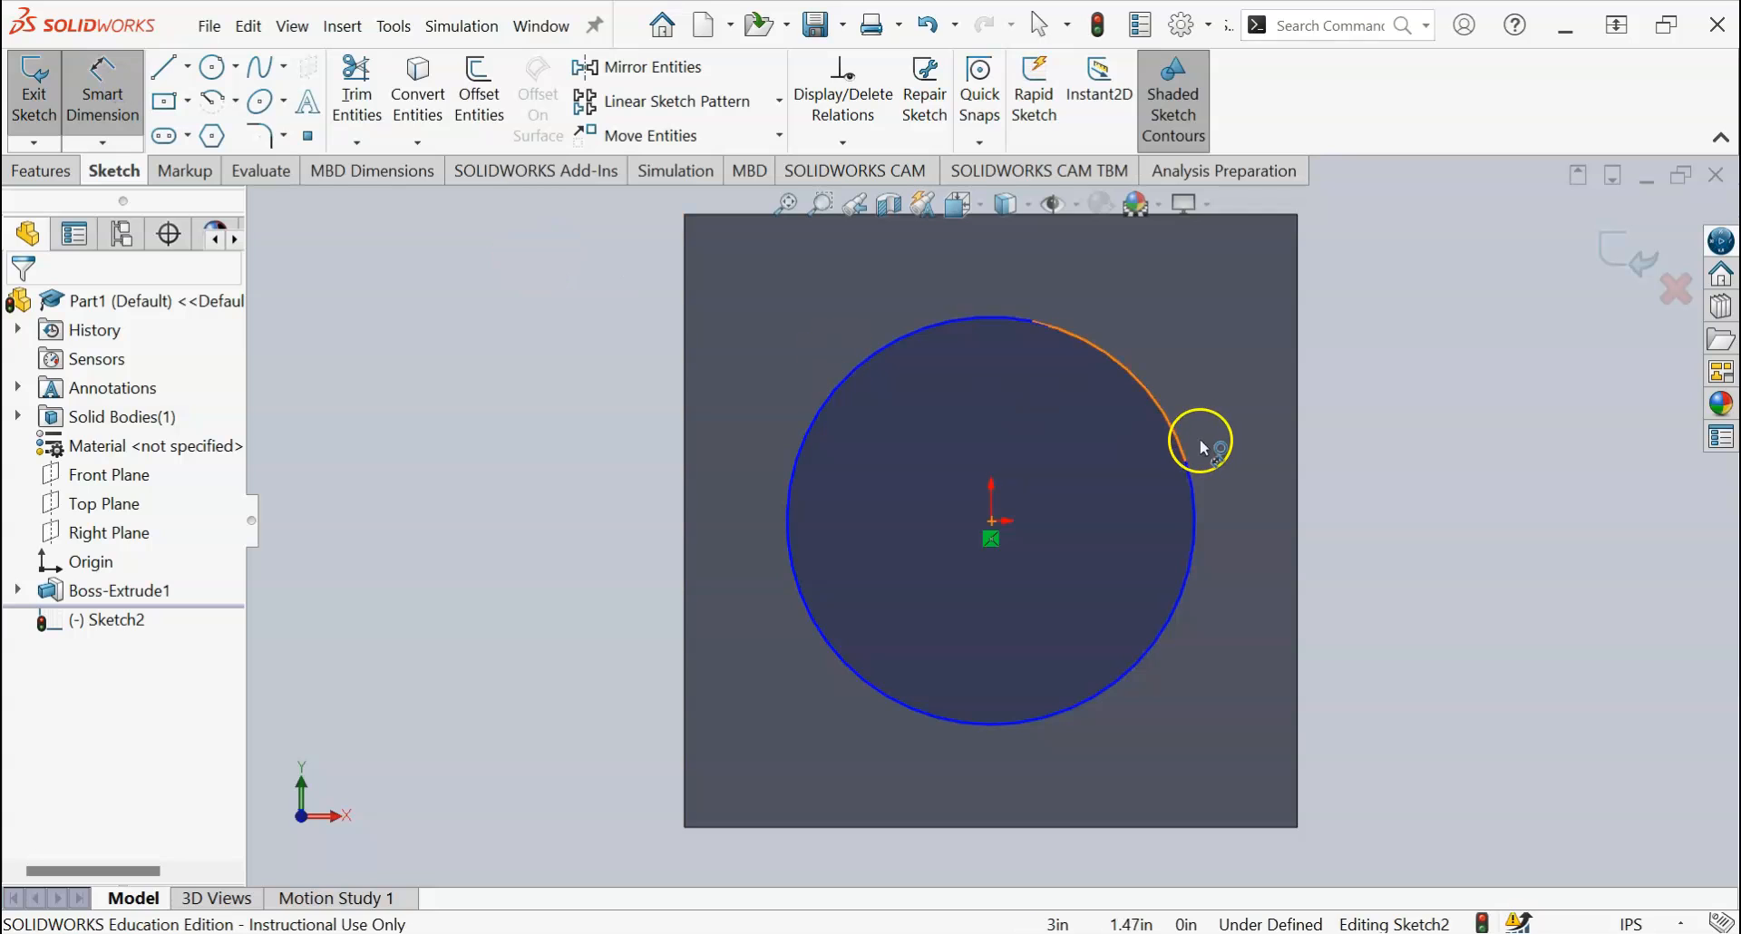
pyautogui.click(1188, 473)
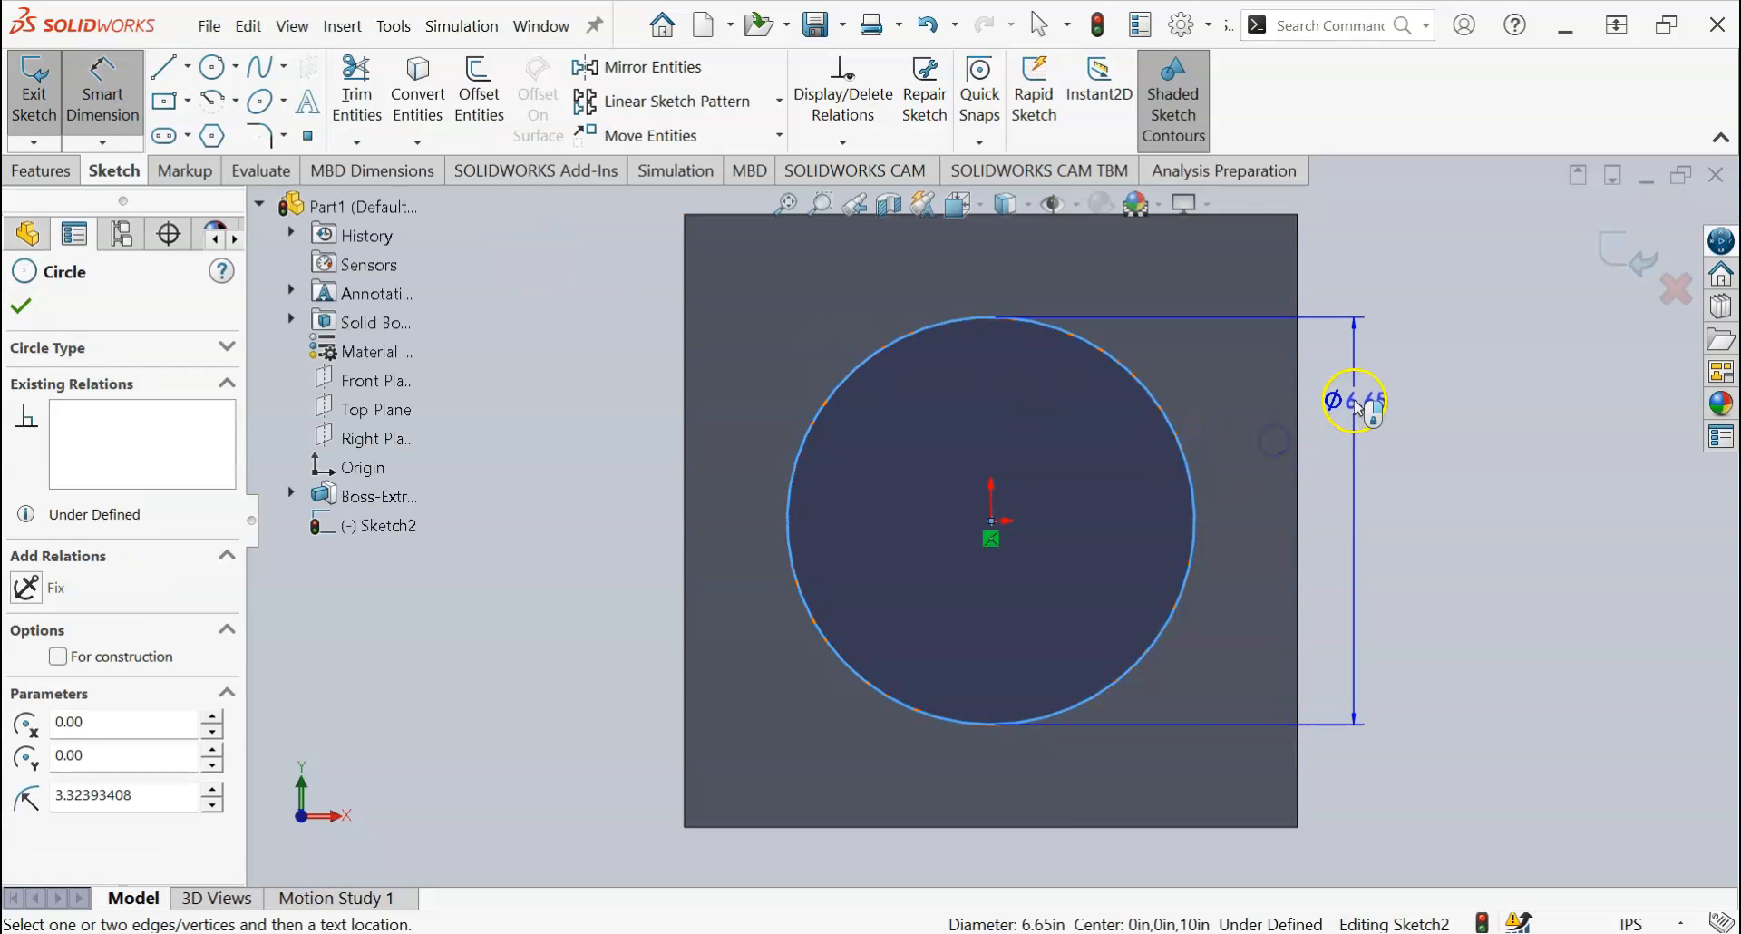
pyautogui.click(1355, 402)
pyautogui.write('2')
pyautogui.press('Return')
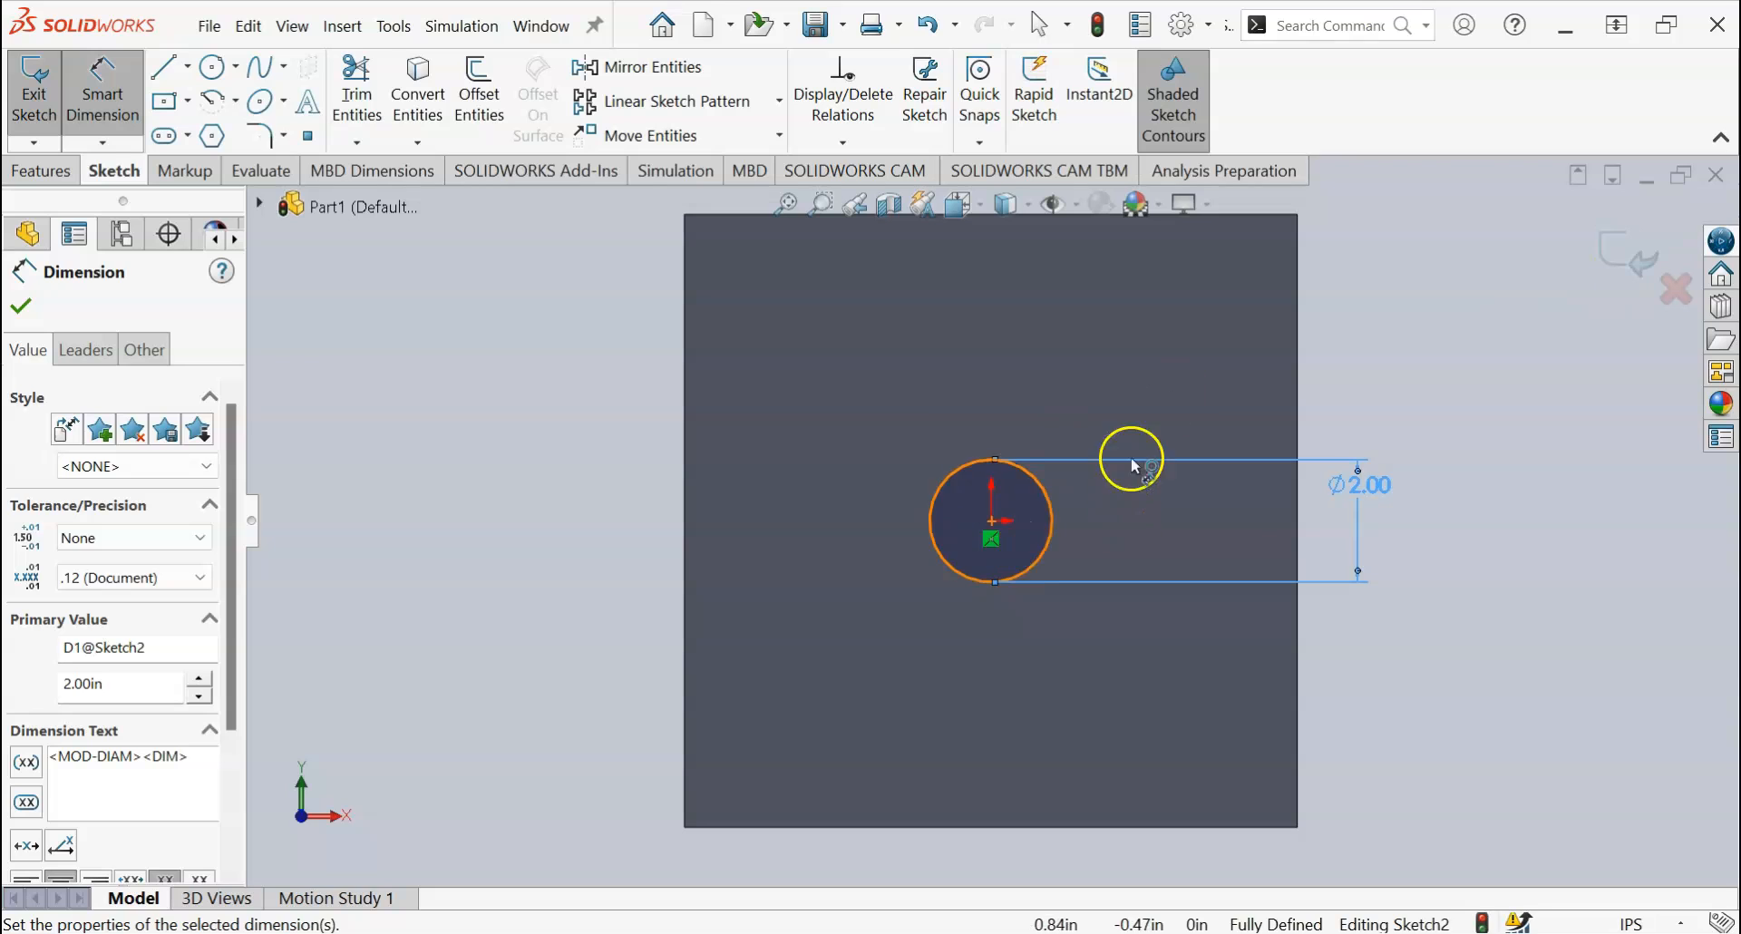
pyautogui.click(1623, 268)
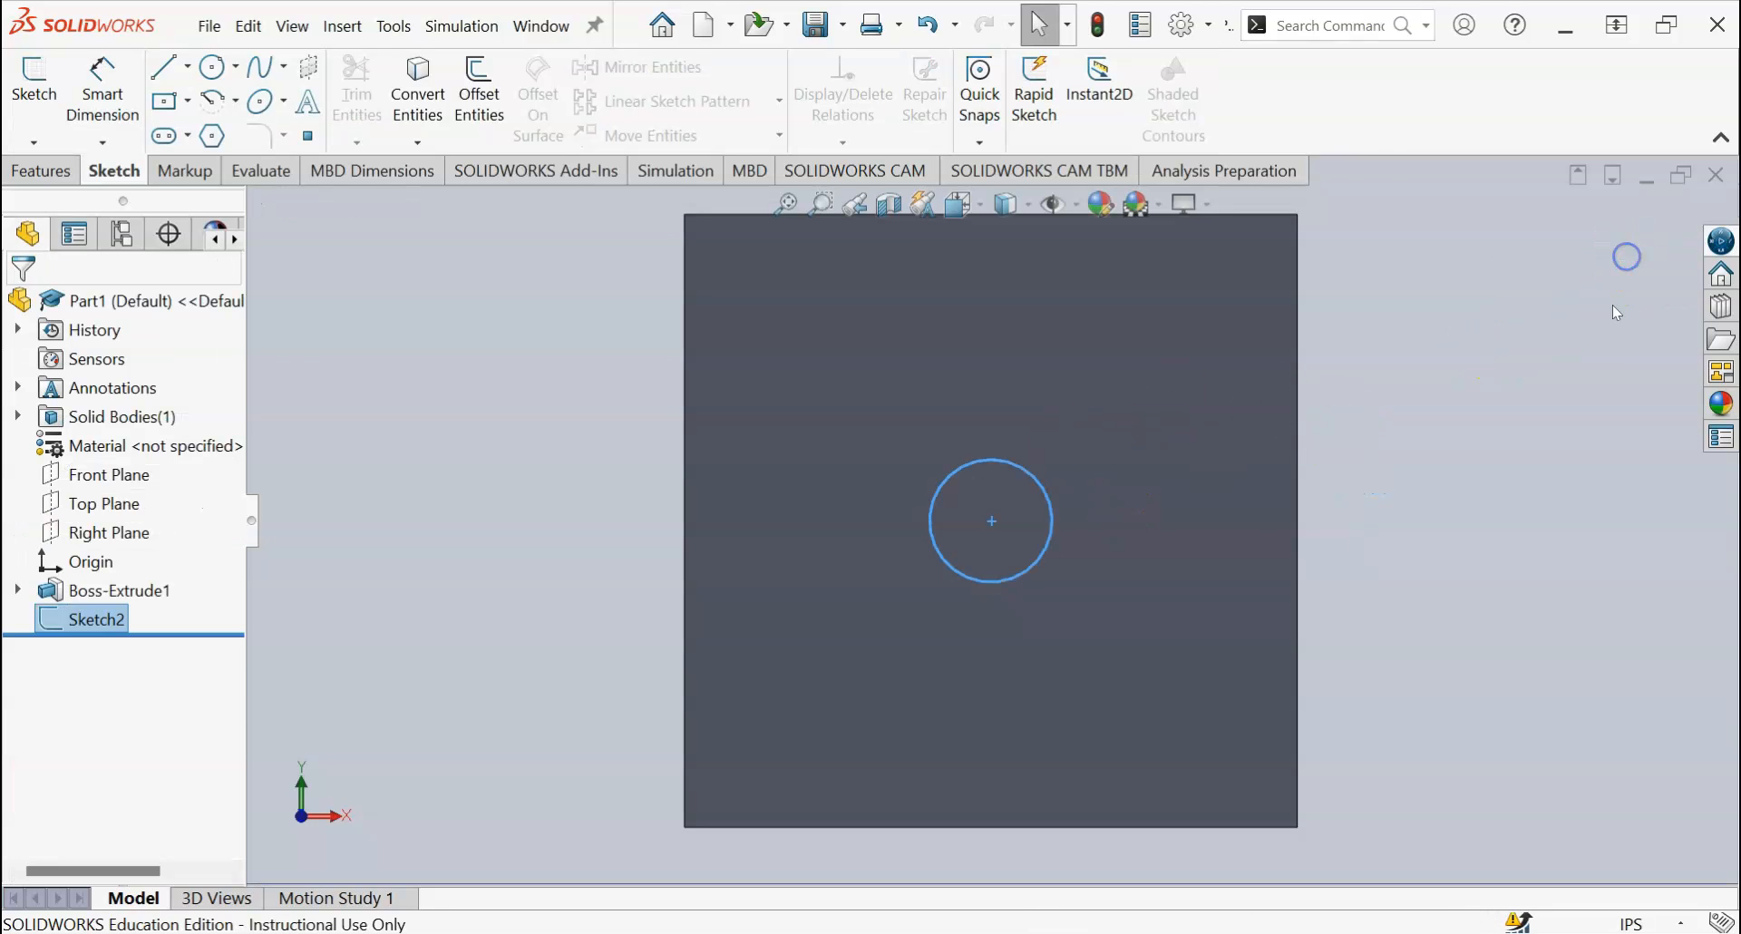
pyautogui.click(491, 588)
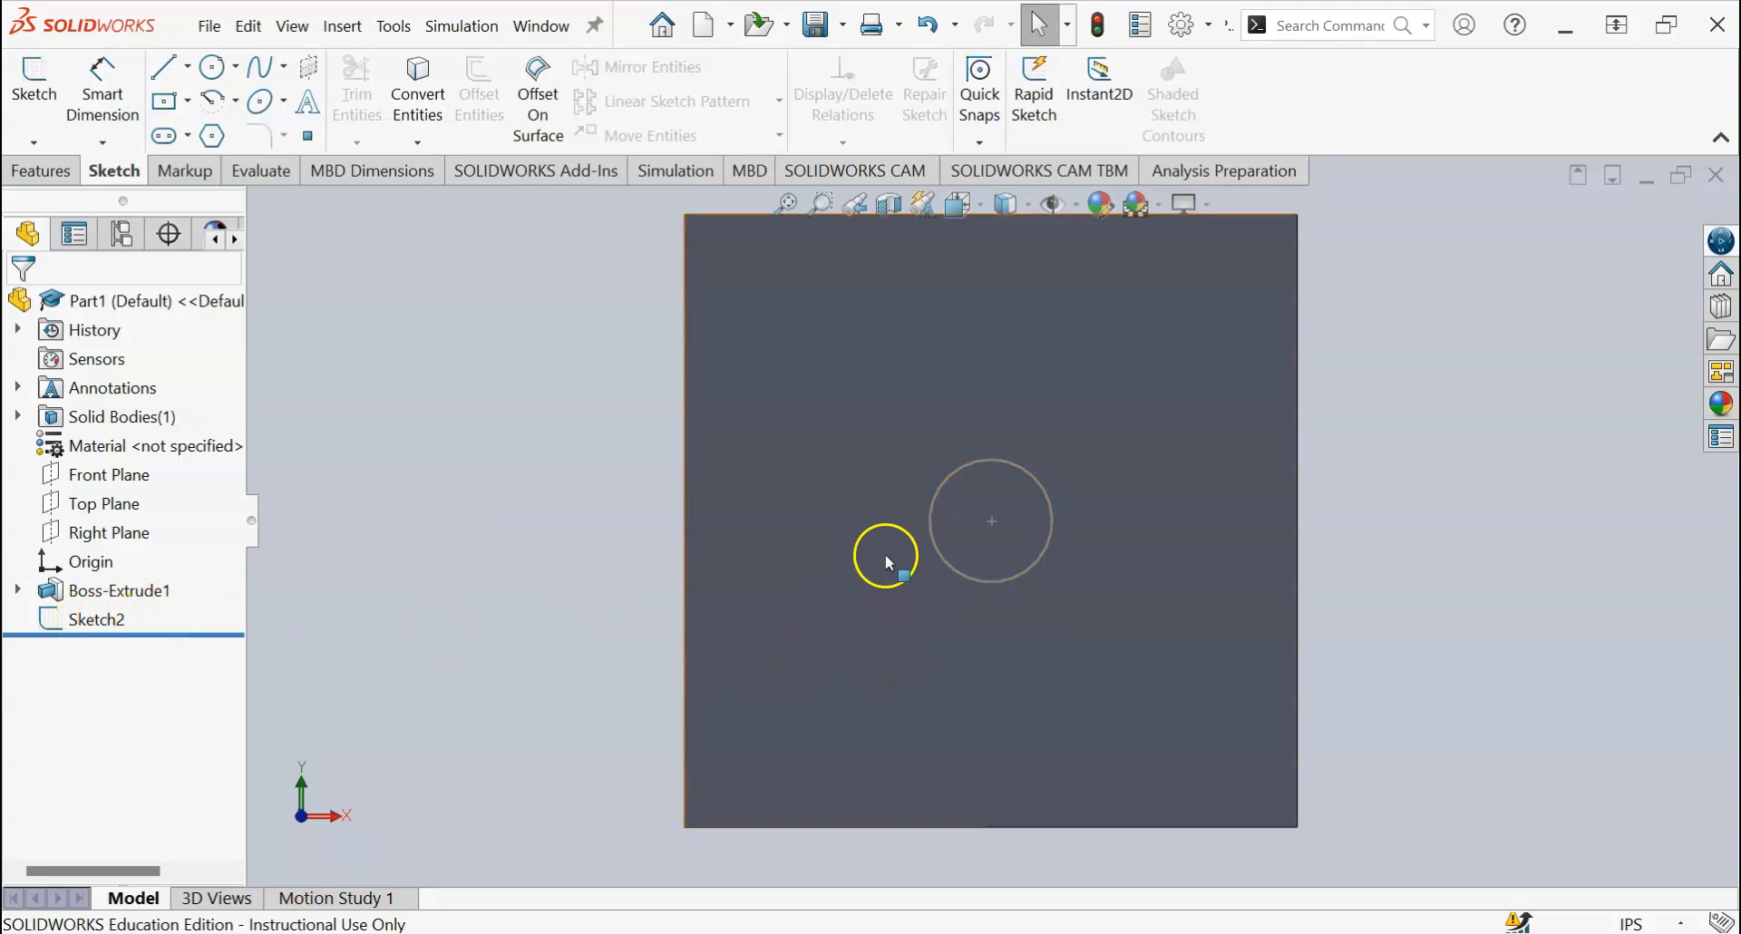
# Step: Start an Extruded Cut from the circle in Sketch2 with a Blind depth of 0.25 in
pyautogui.scroll(3, 894, 468)
pyautogui.moveTo(890, 631); pyautogui.dragTo(882, 508, button='middle')
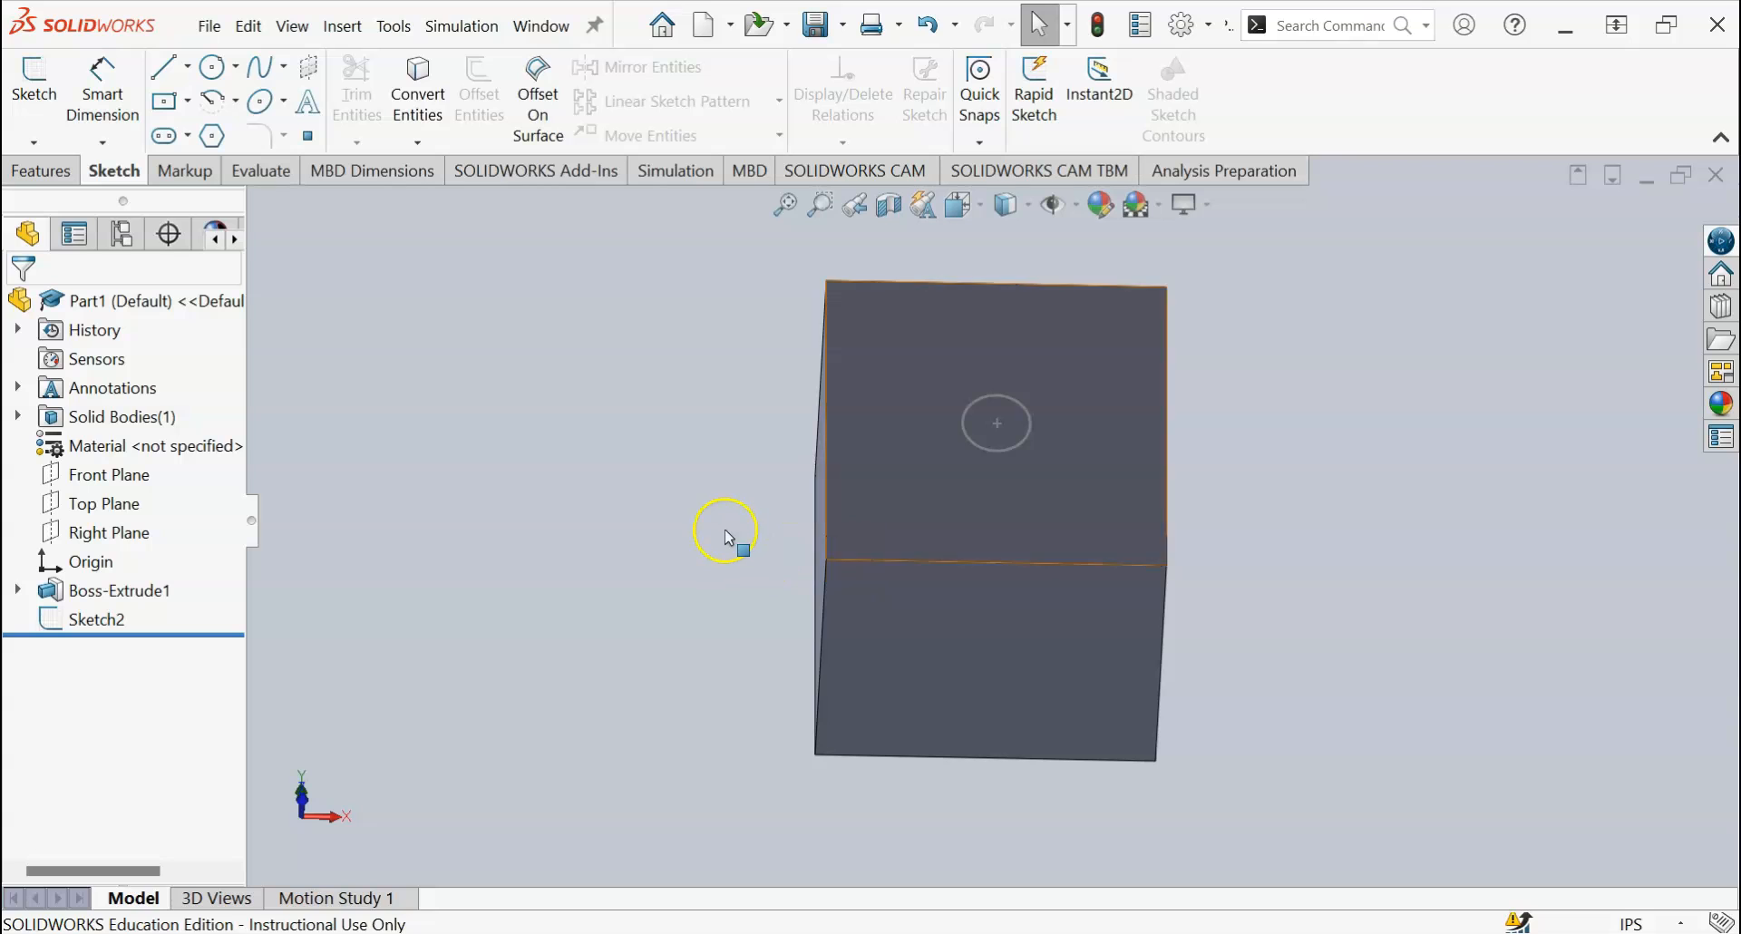
pyautogui.moveTo(963, 446); pyautogui.dragTo(967, 496, button='middle')
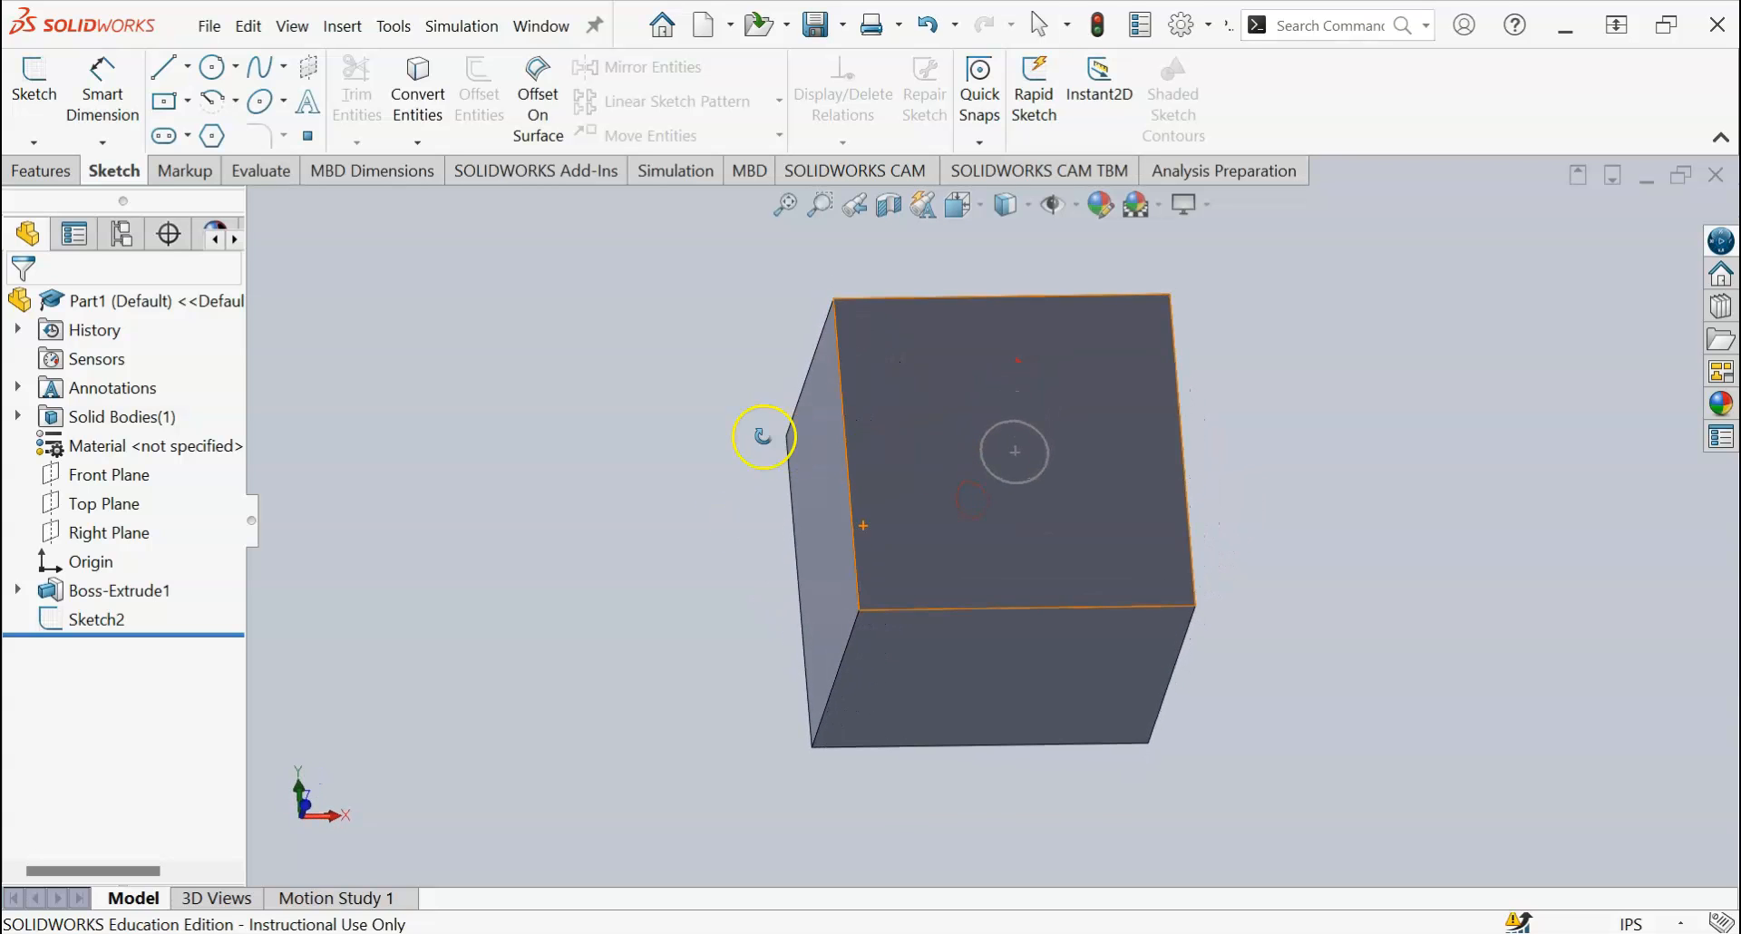
pyautogui.click(59, 172)
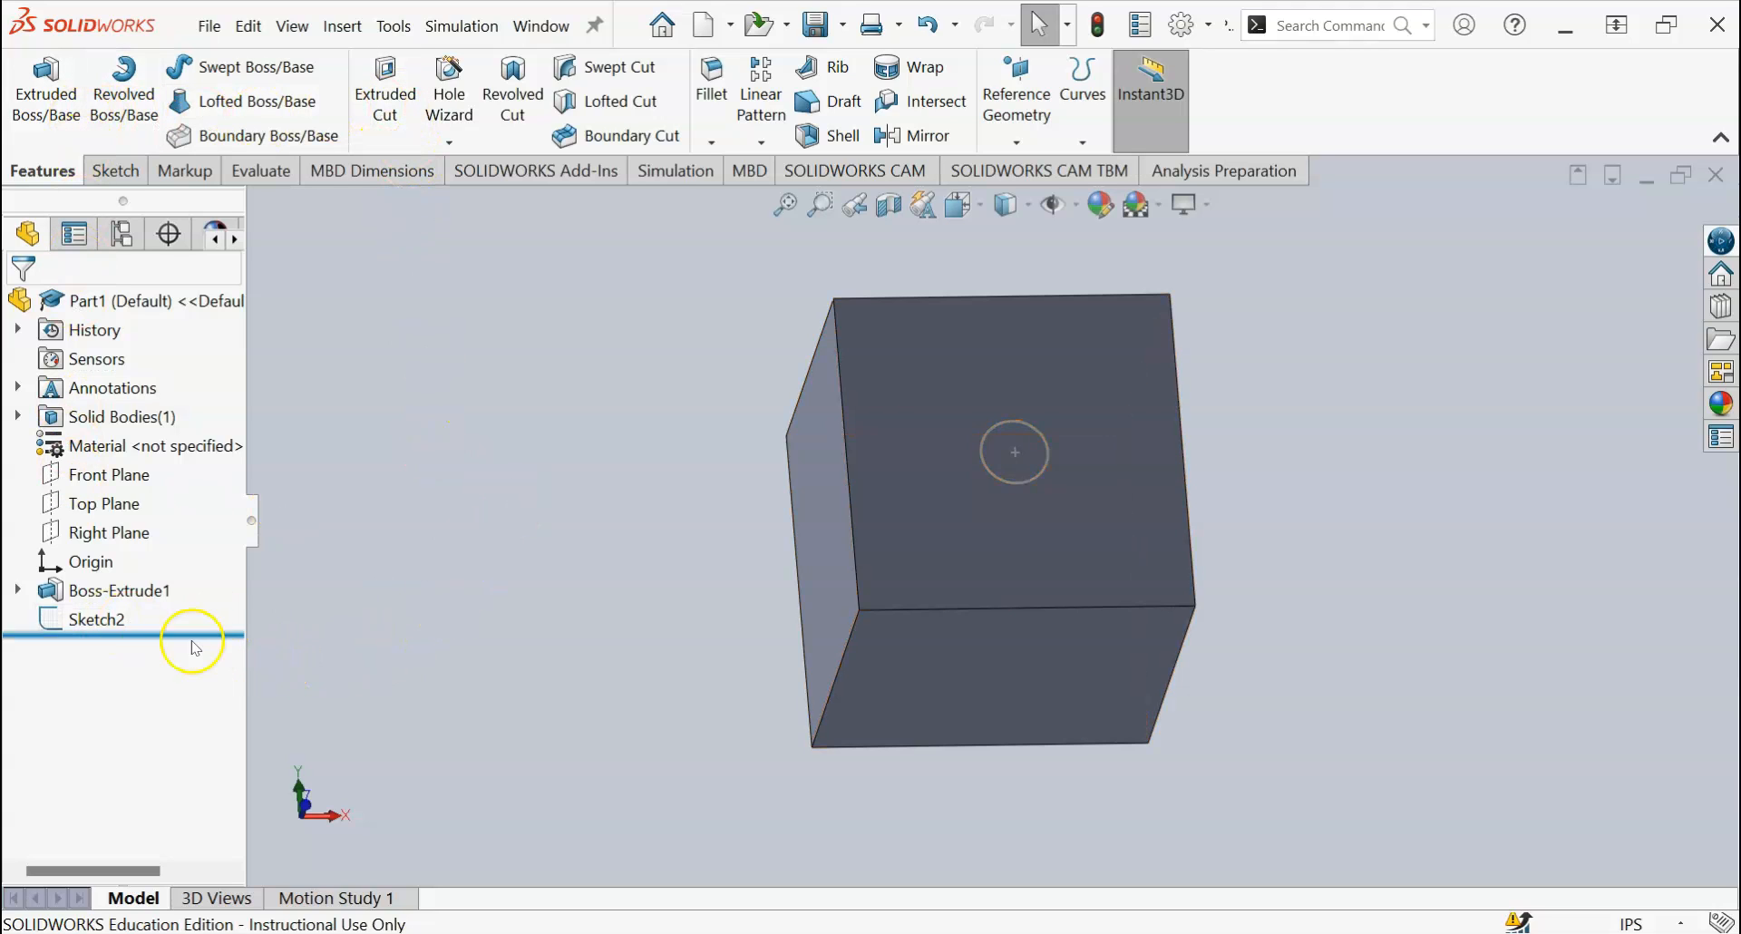
pyautogui.click(97, 620)
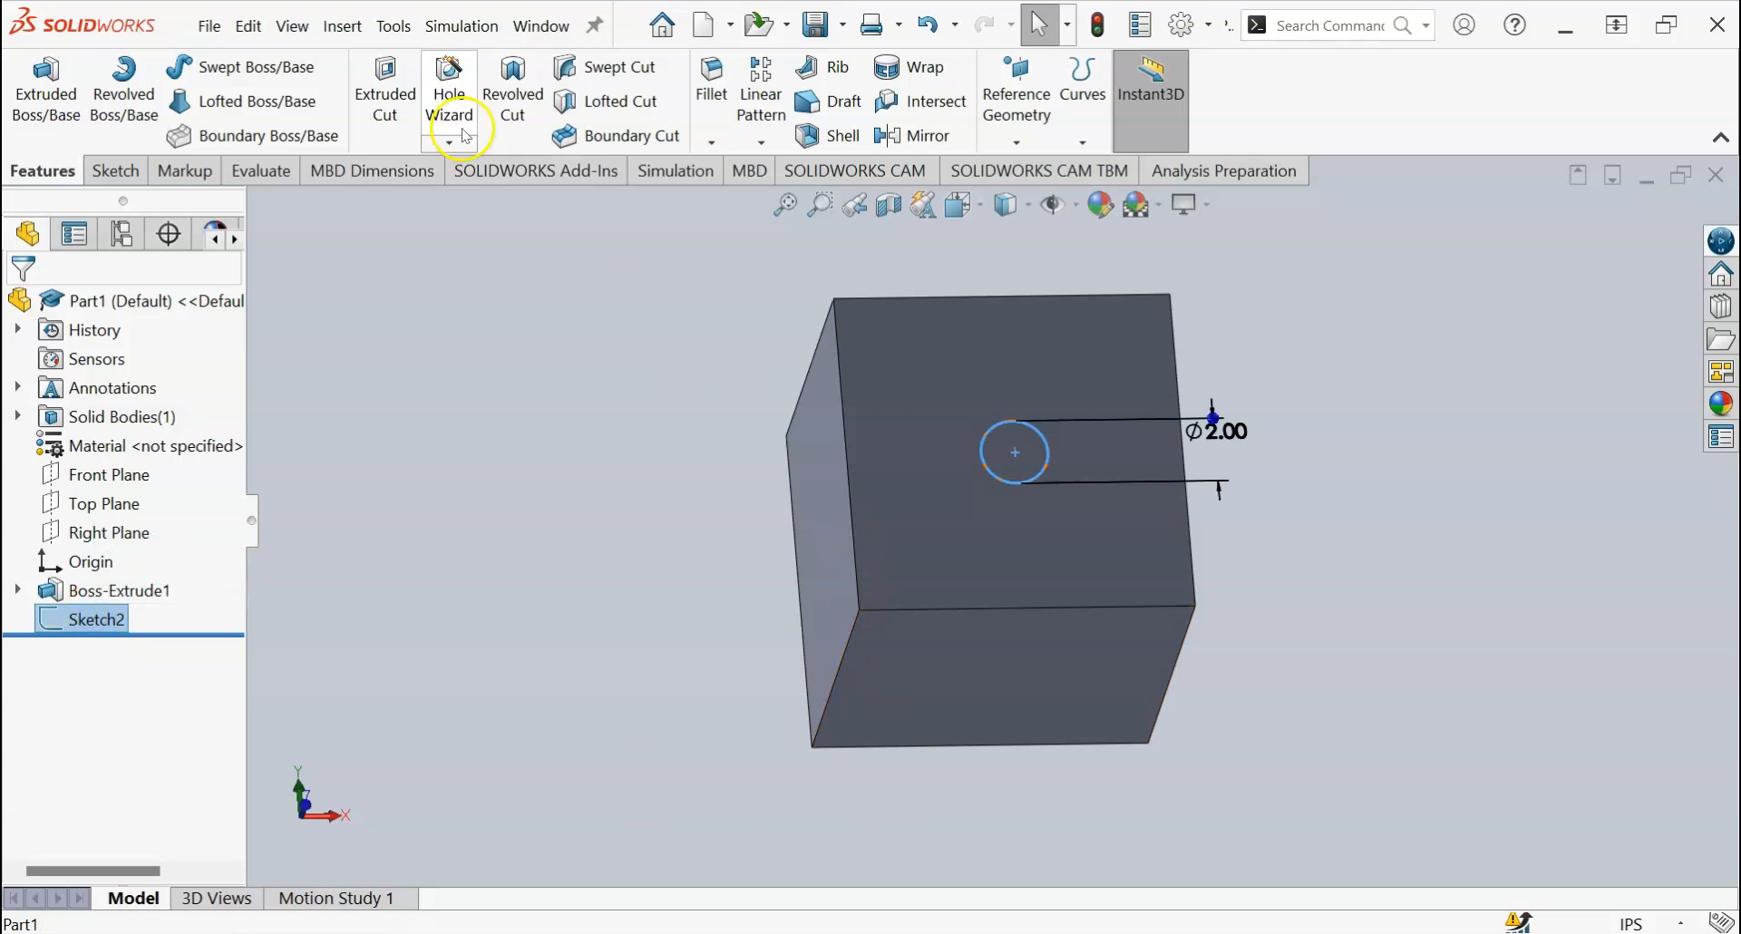
pyautogui.click(400, 82)
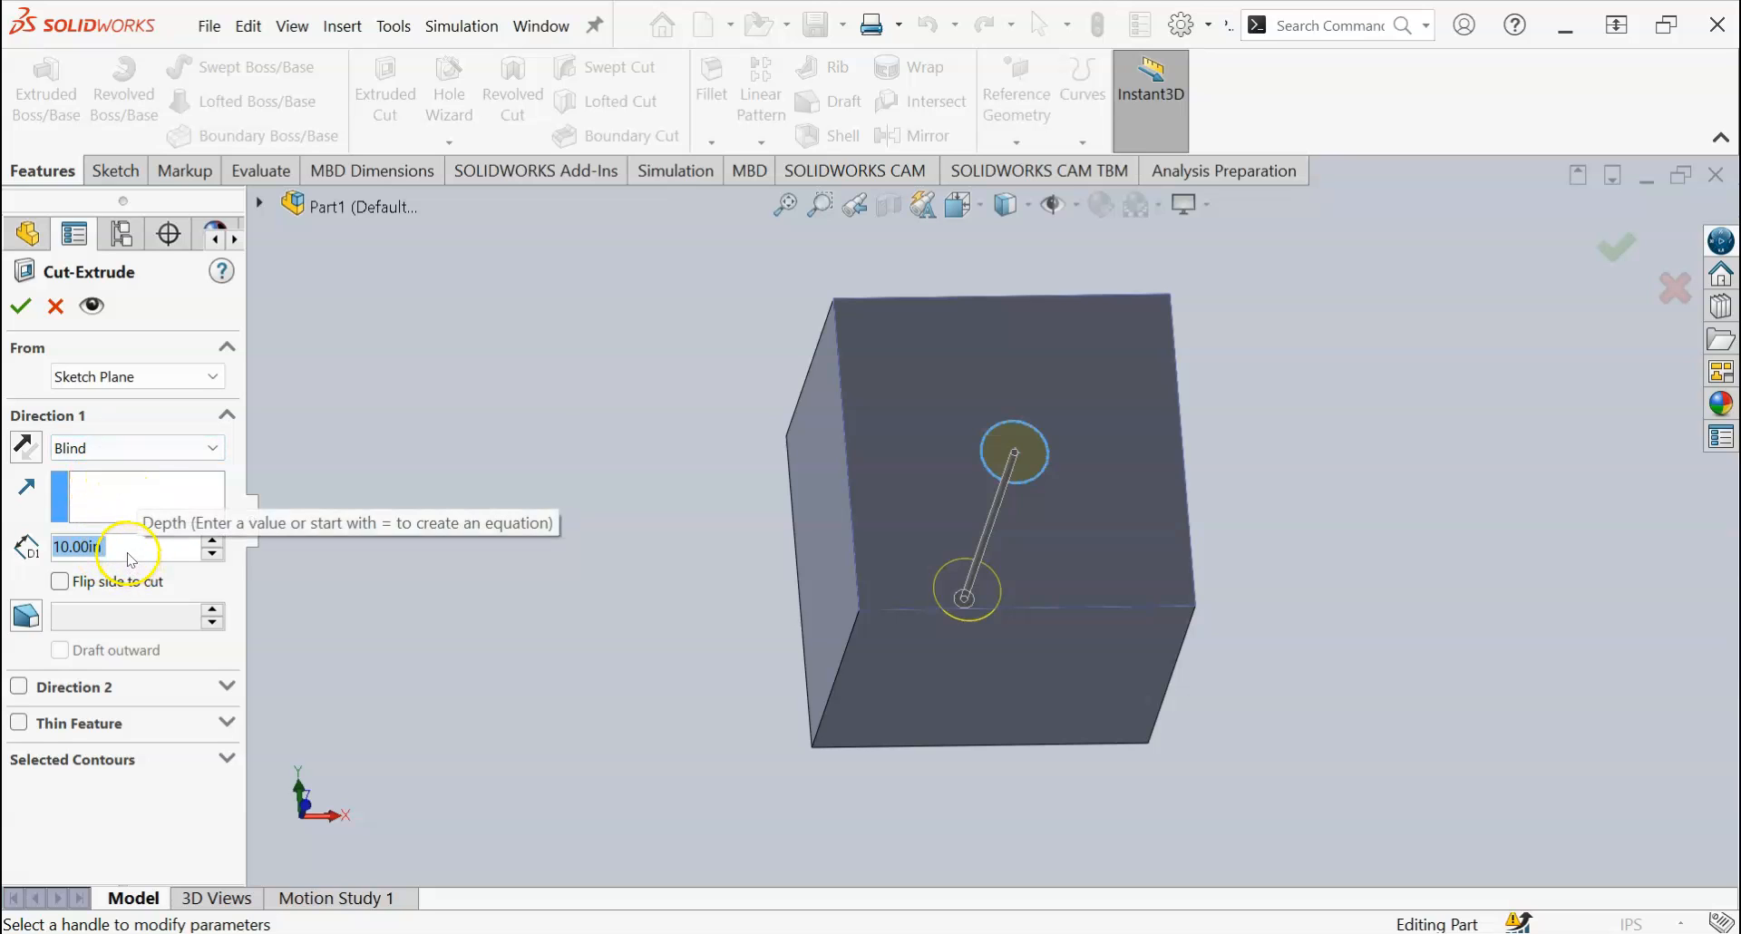
pyautogui.moveTo(1096, 615); pyautogui.dragTo(1131, 508, button='middle')
pyautogui.click(164, 546)
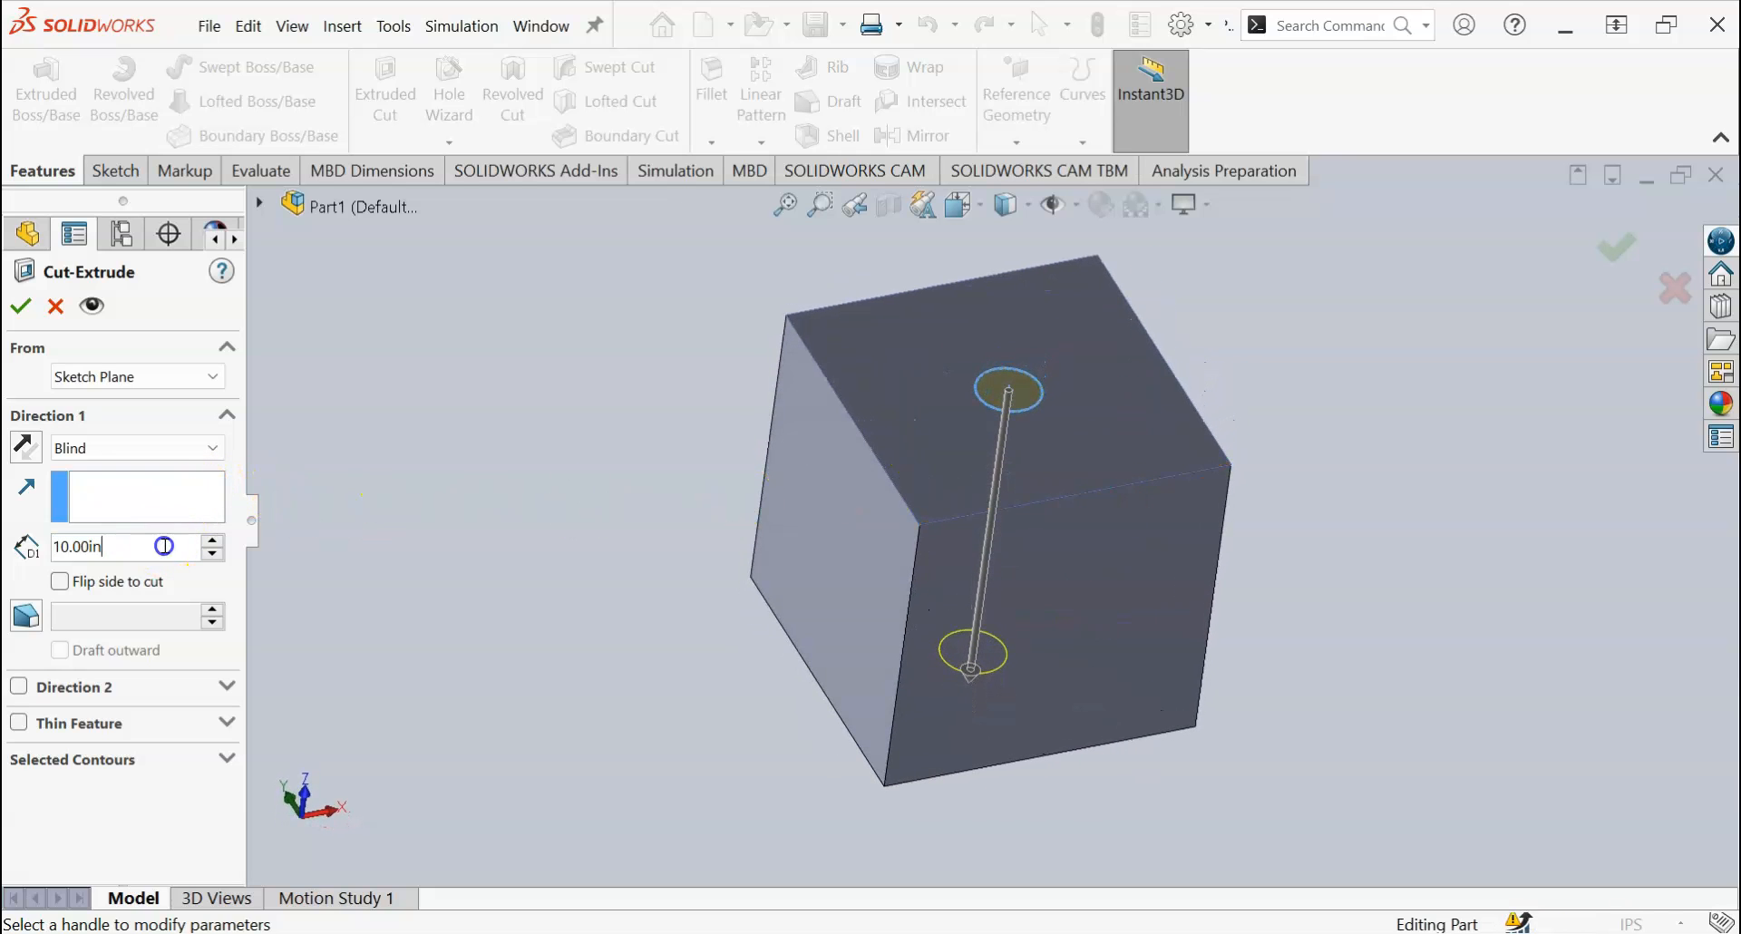
pyautogui.moveTo(161, 551); pyautogui.dragTo(46, 551)
pyautogui.write('0.252')
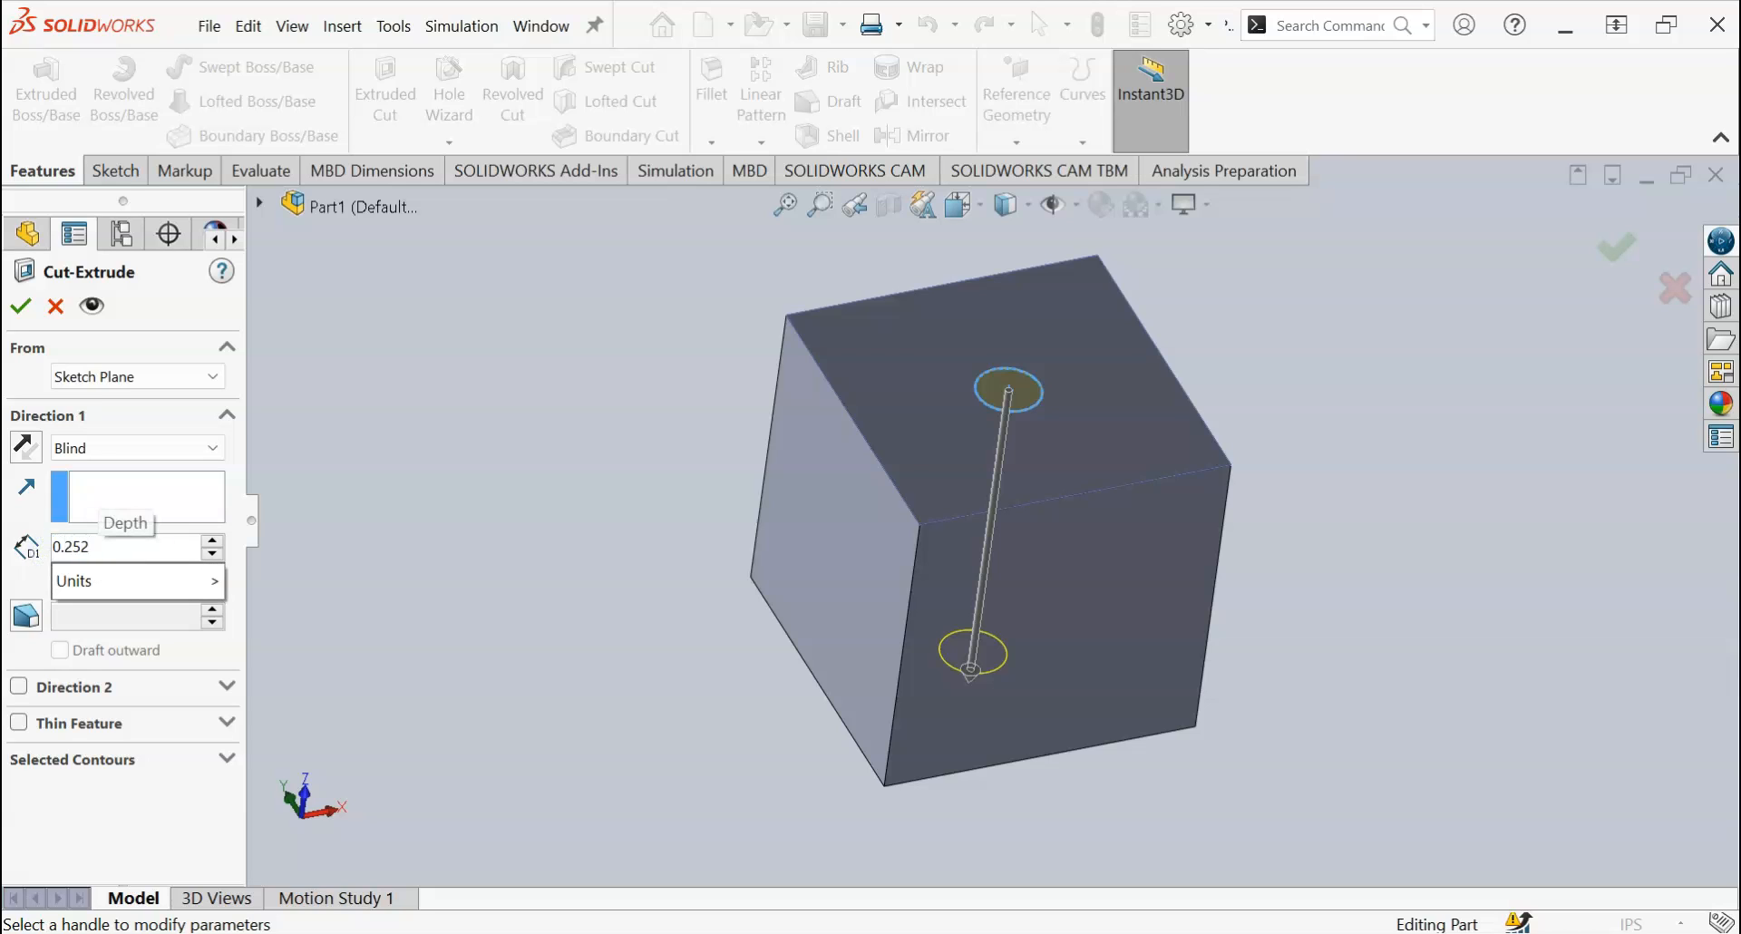
pyautogui.press('Return')
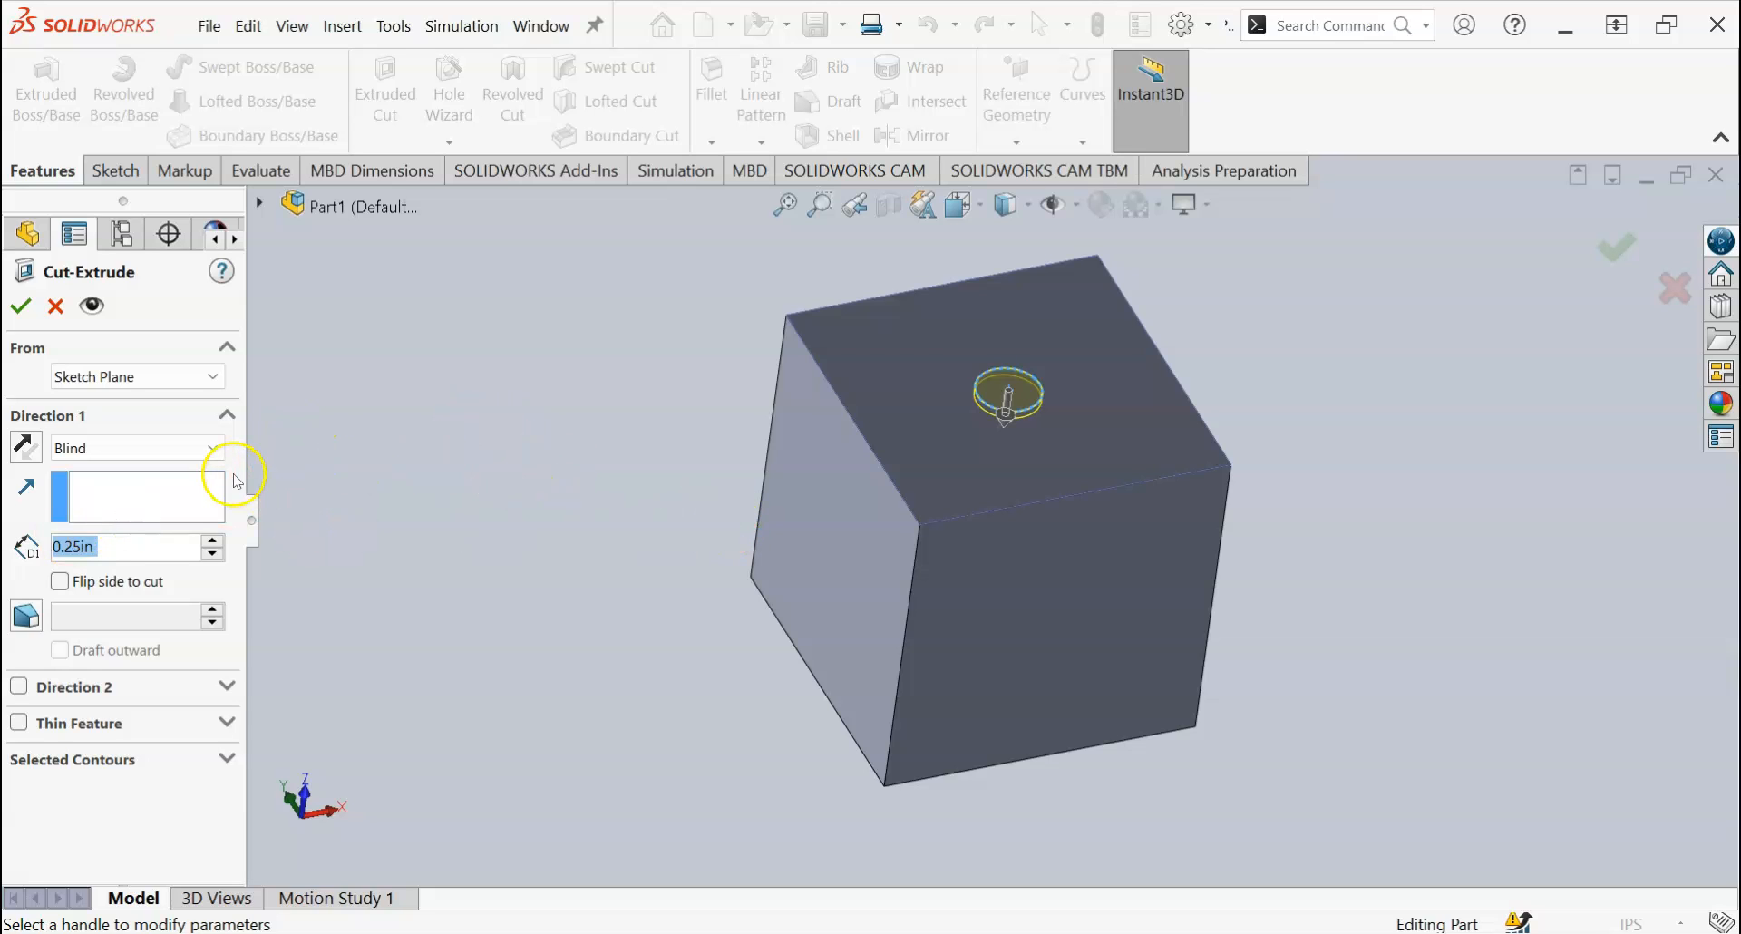
# Step: Switch the cut's end condition to Through All and preview it through the cube
pyautogui.click(218, 448)
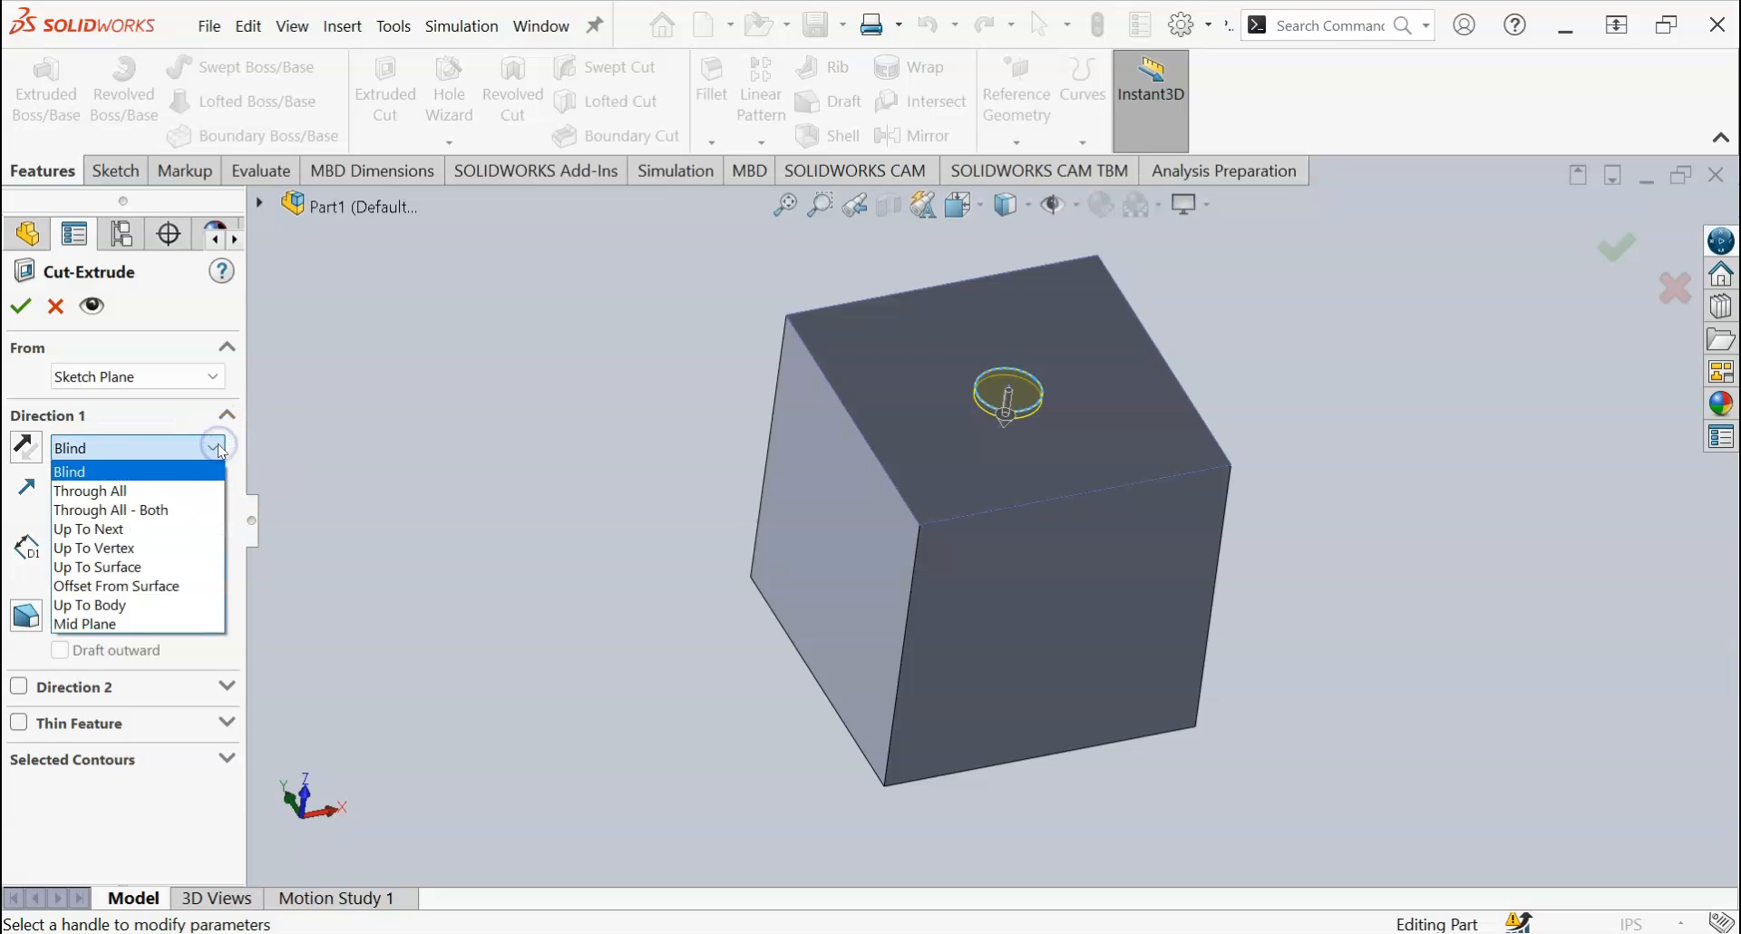
pyautogui.click(205, 495)
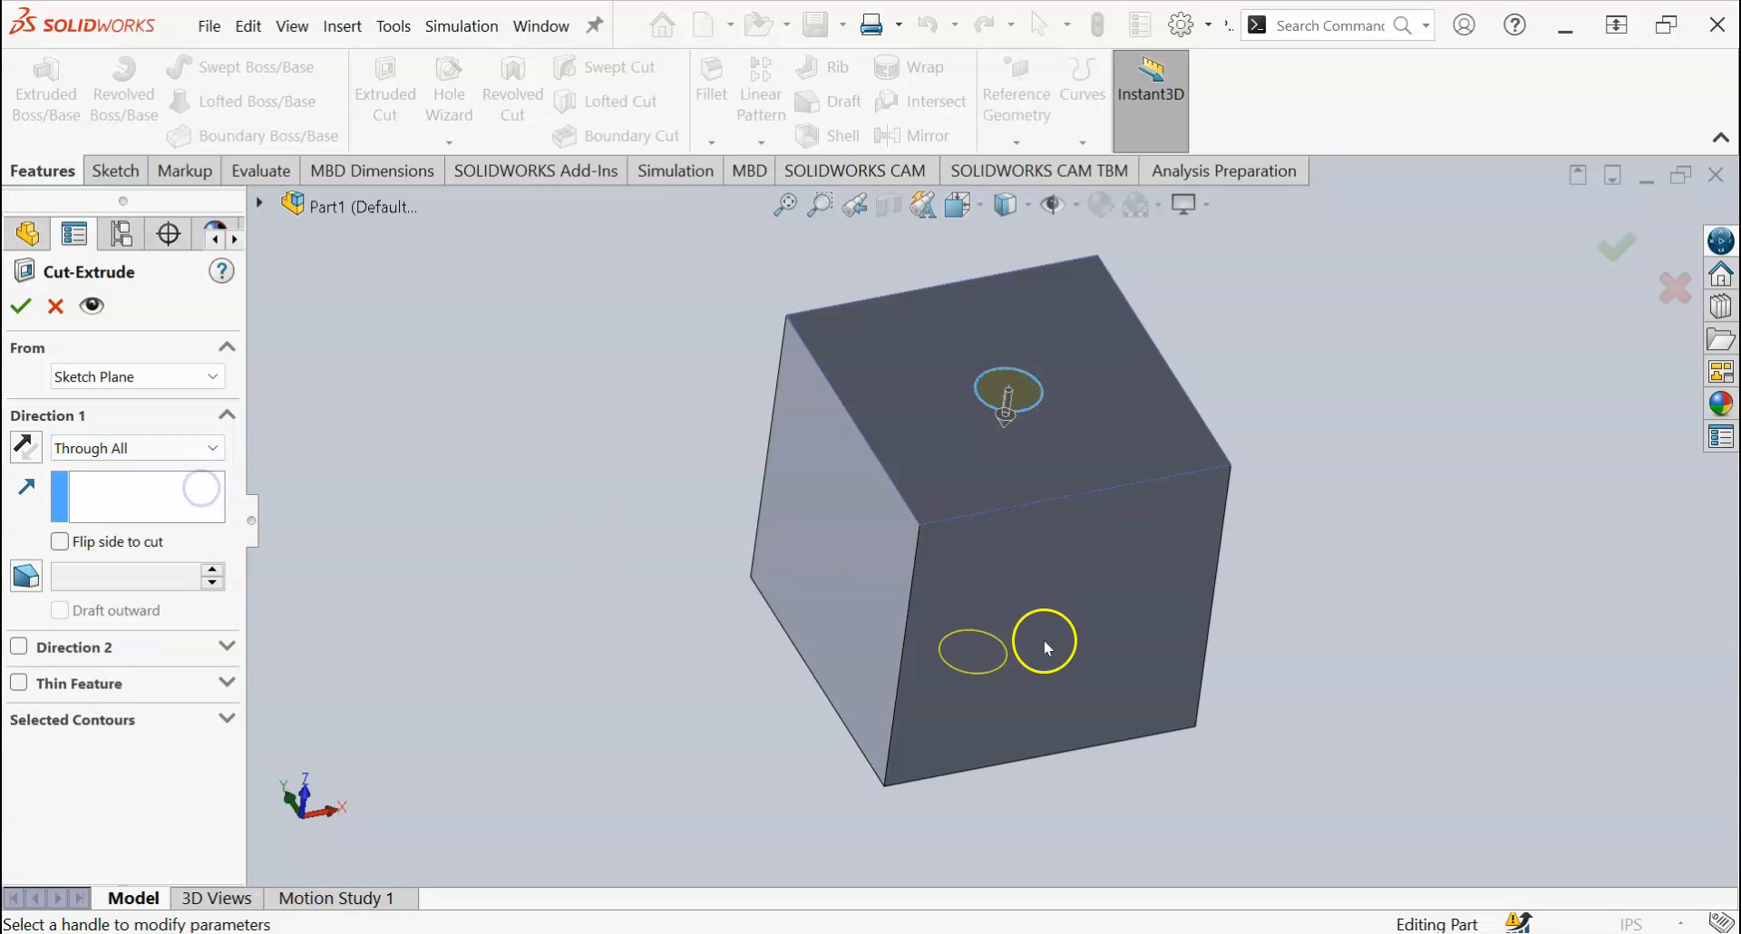
pyautogui.scroll(3, 1045, 644)
pyautogui.moveTo(1049, 665); pyautogui.dragTo(1057, 553, button='middle')
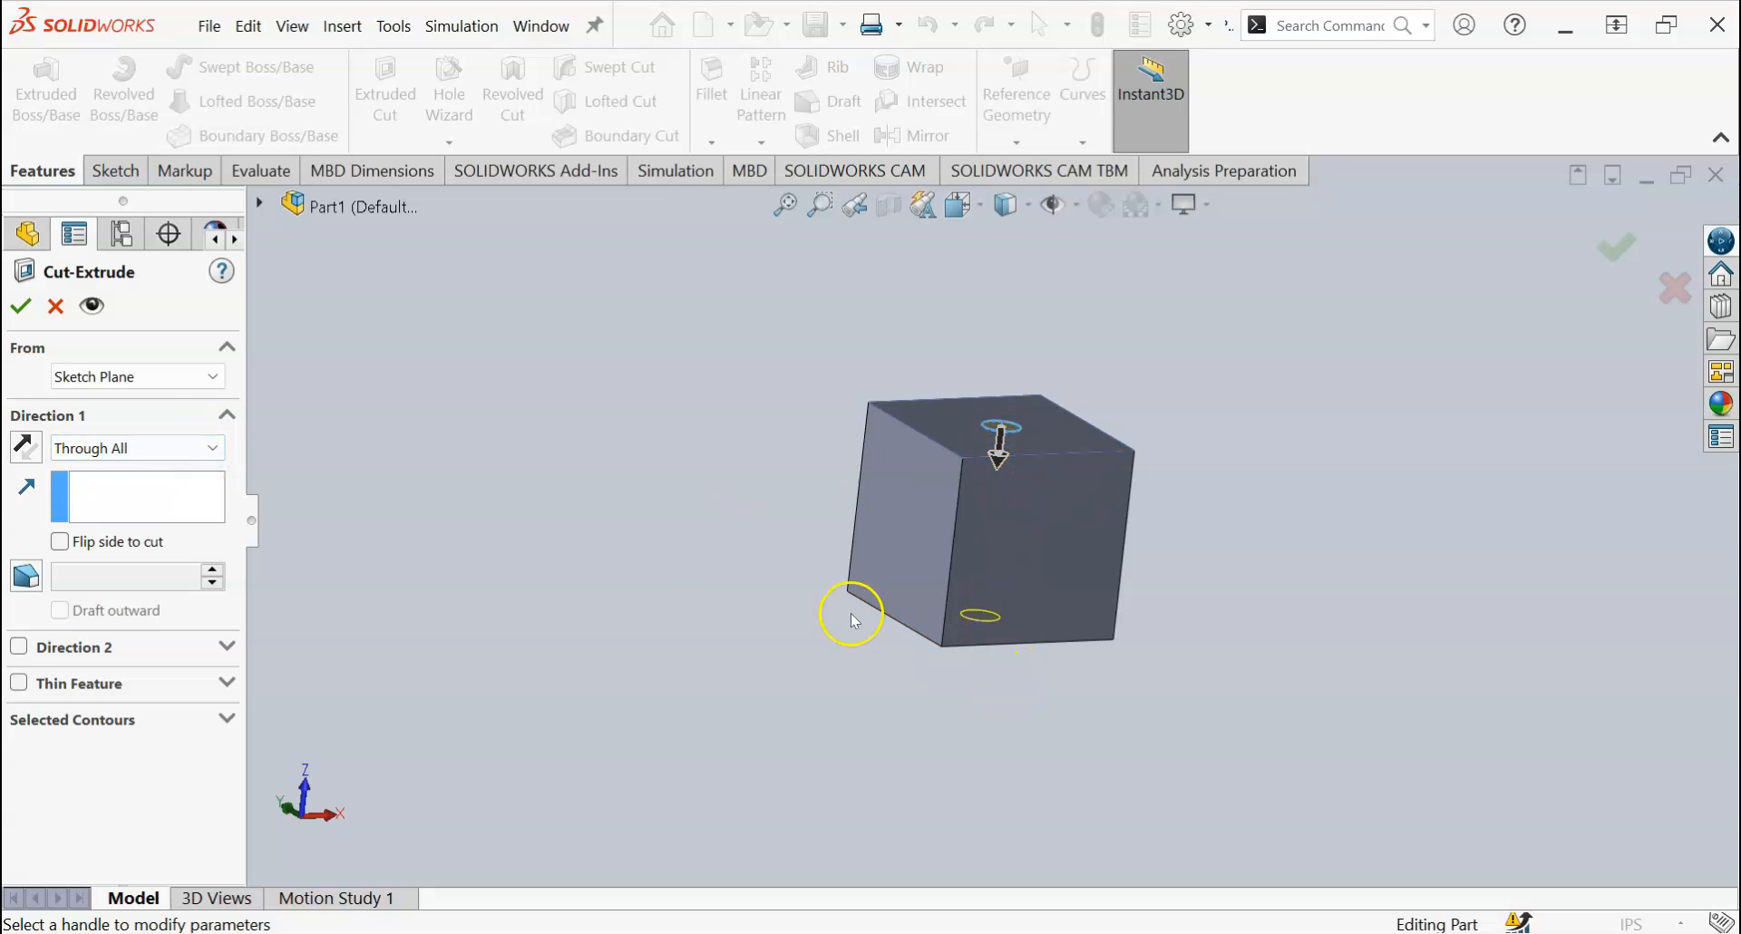
# Step: Set the cut's end condition back to Blind, keep the 0.25 in depth and accept the feature
pyautogui.click(216, 450)
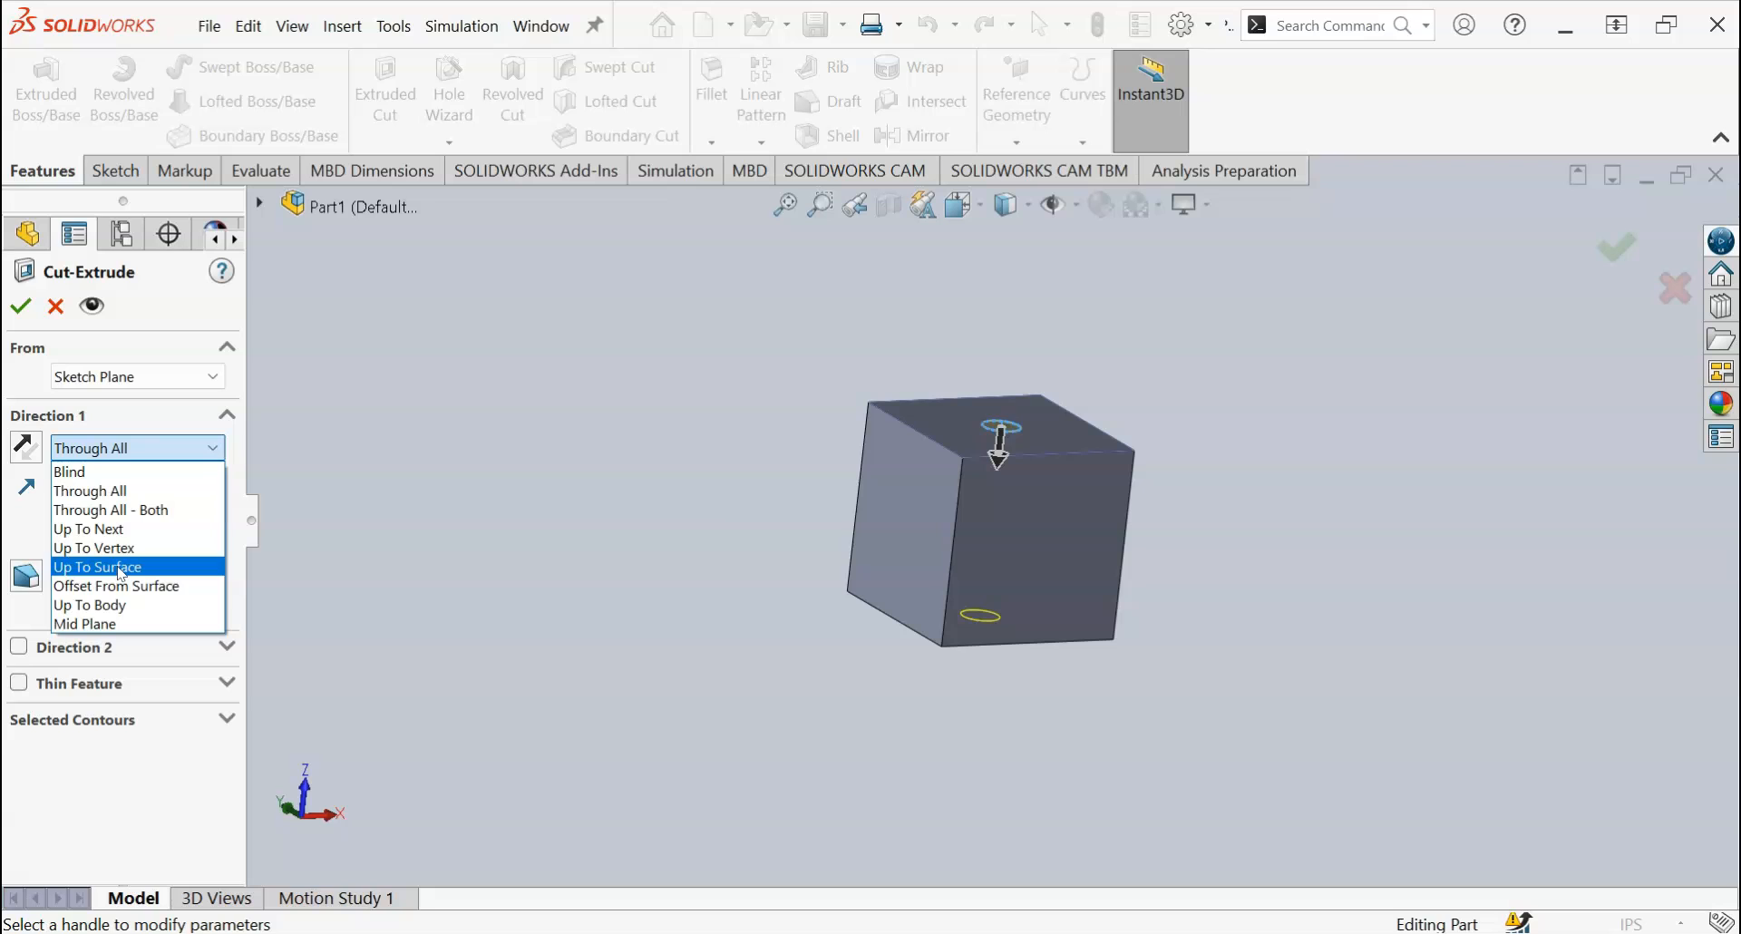
pyautogui.click(136, 472)
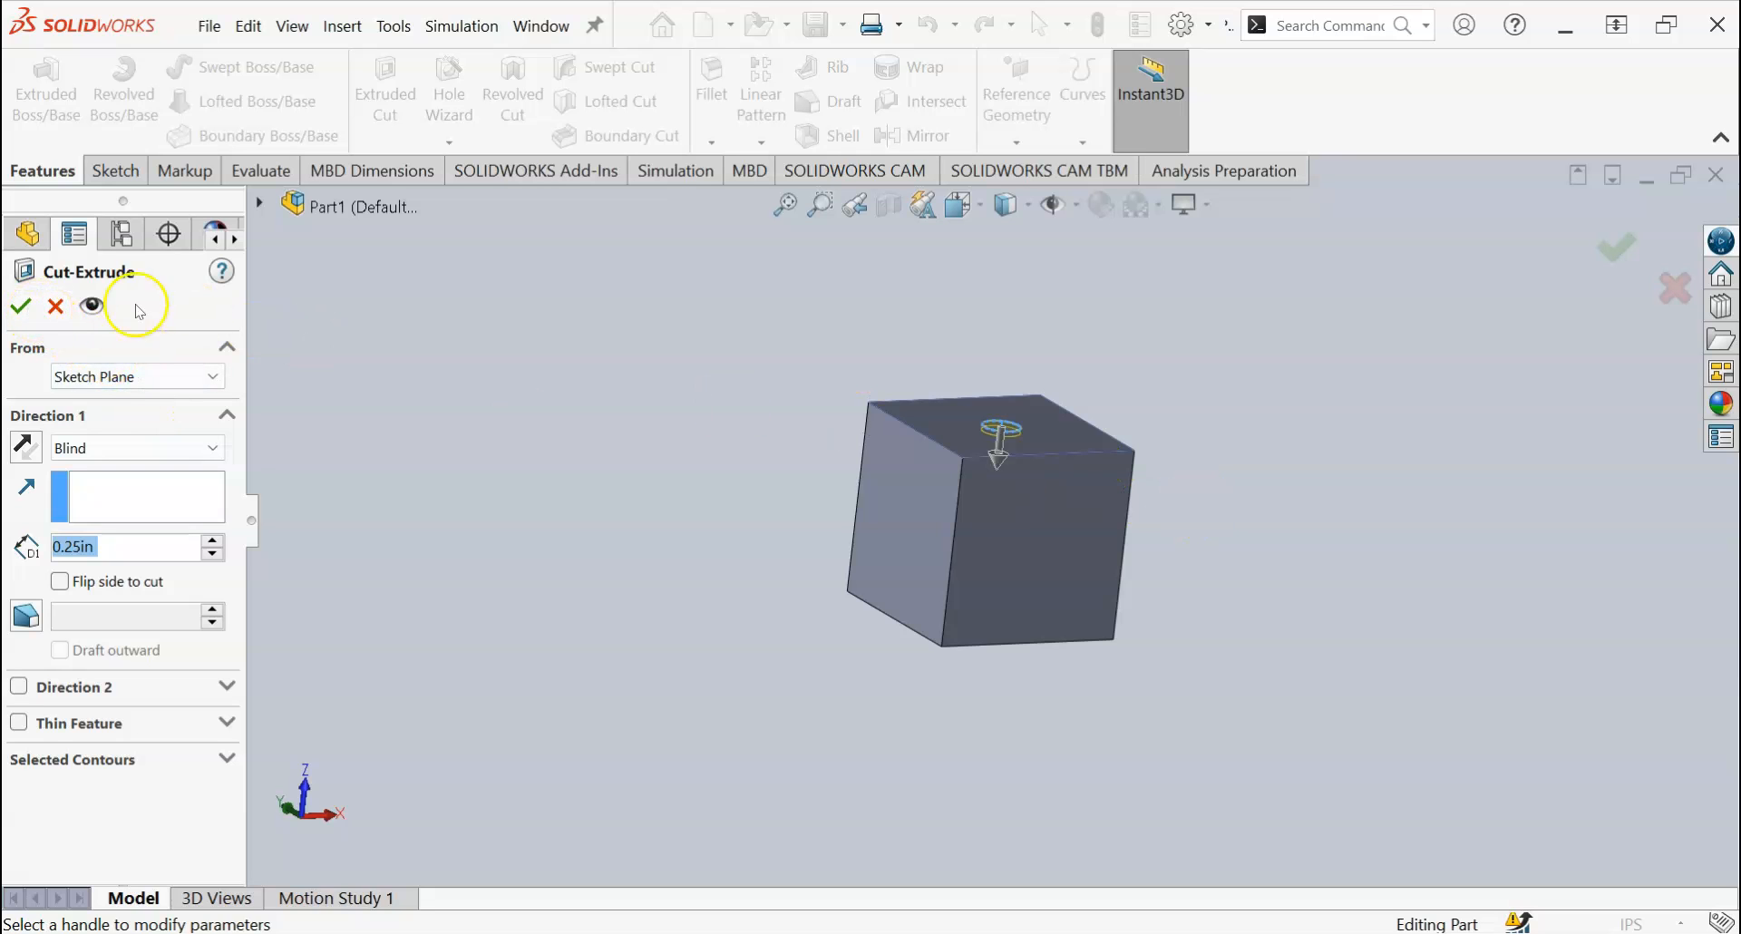
pyautogui.click(22, 306)
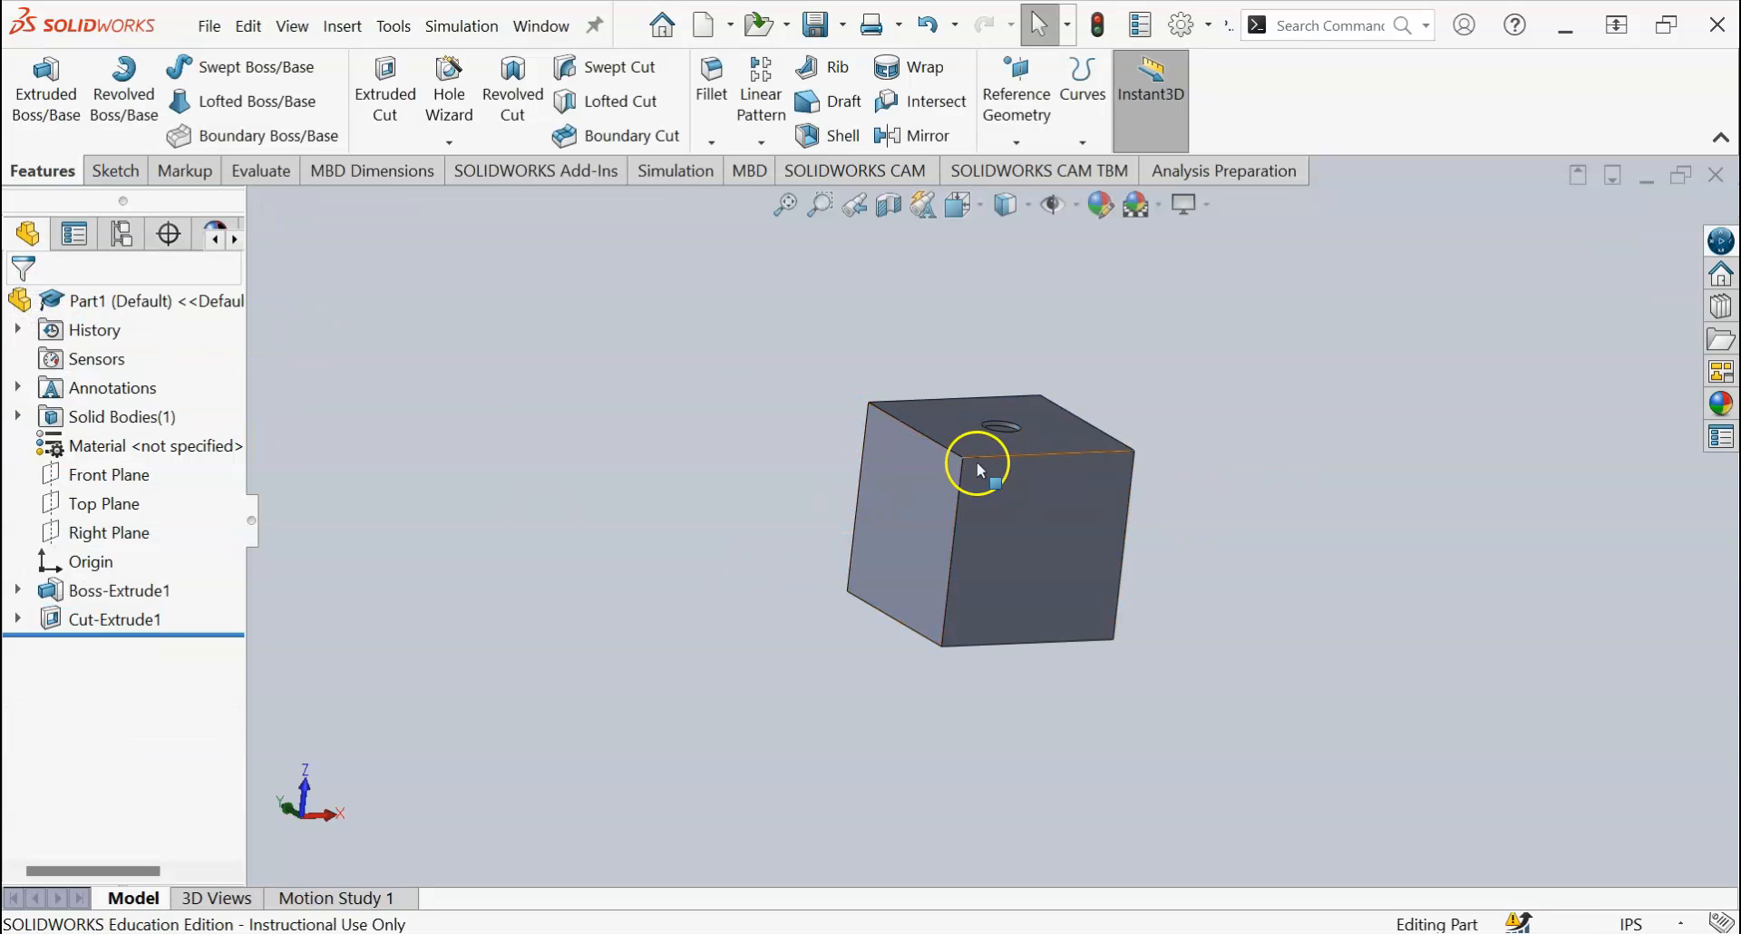
# Step: Examine the shallow circular cut in the cube's face up close and from a distance
pyautogui.scroll(-2, 997, 449)
pyautogui.moveTo(1001, 444); pyautogui.dragTo(1008, 520, button='middle')
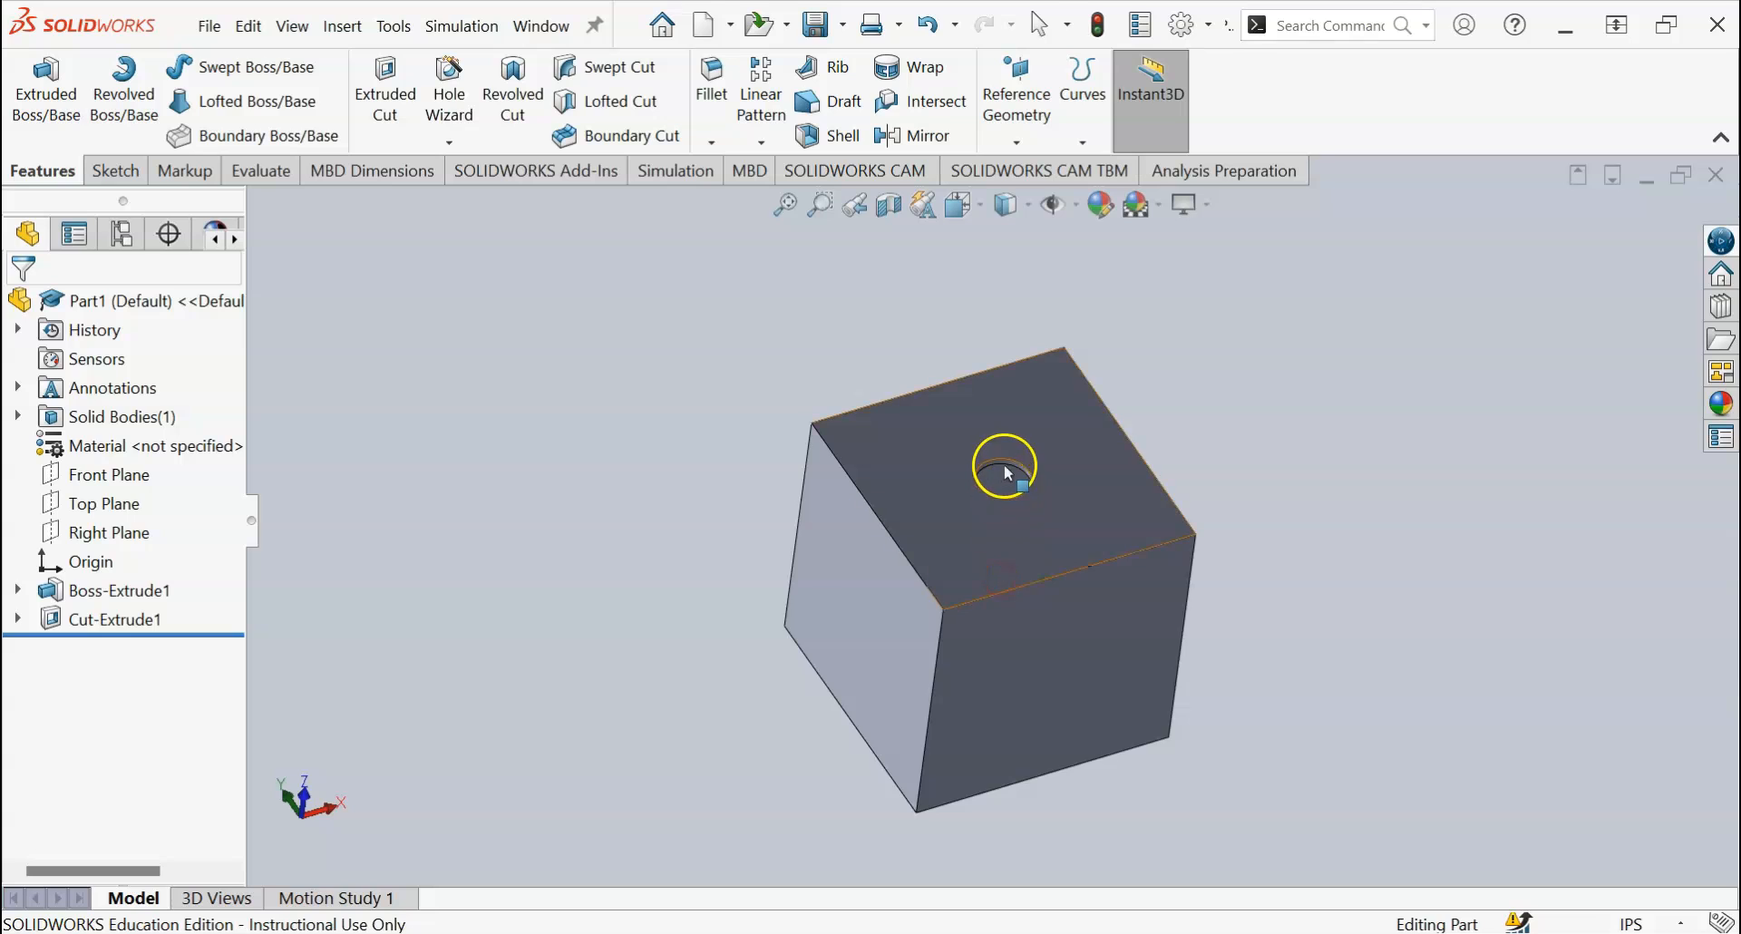
pyautogui.scroll(-2, 1006, 471)
pyautogui.scroll(-1, 1012, 506)
pyautogui.scroll(2, 1009, 515)
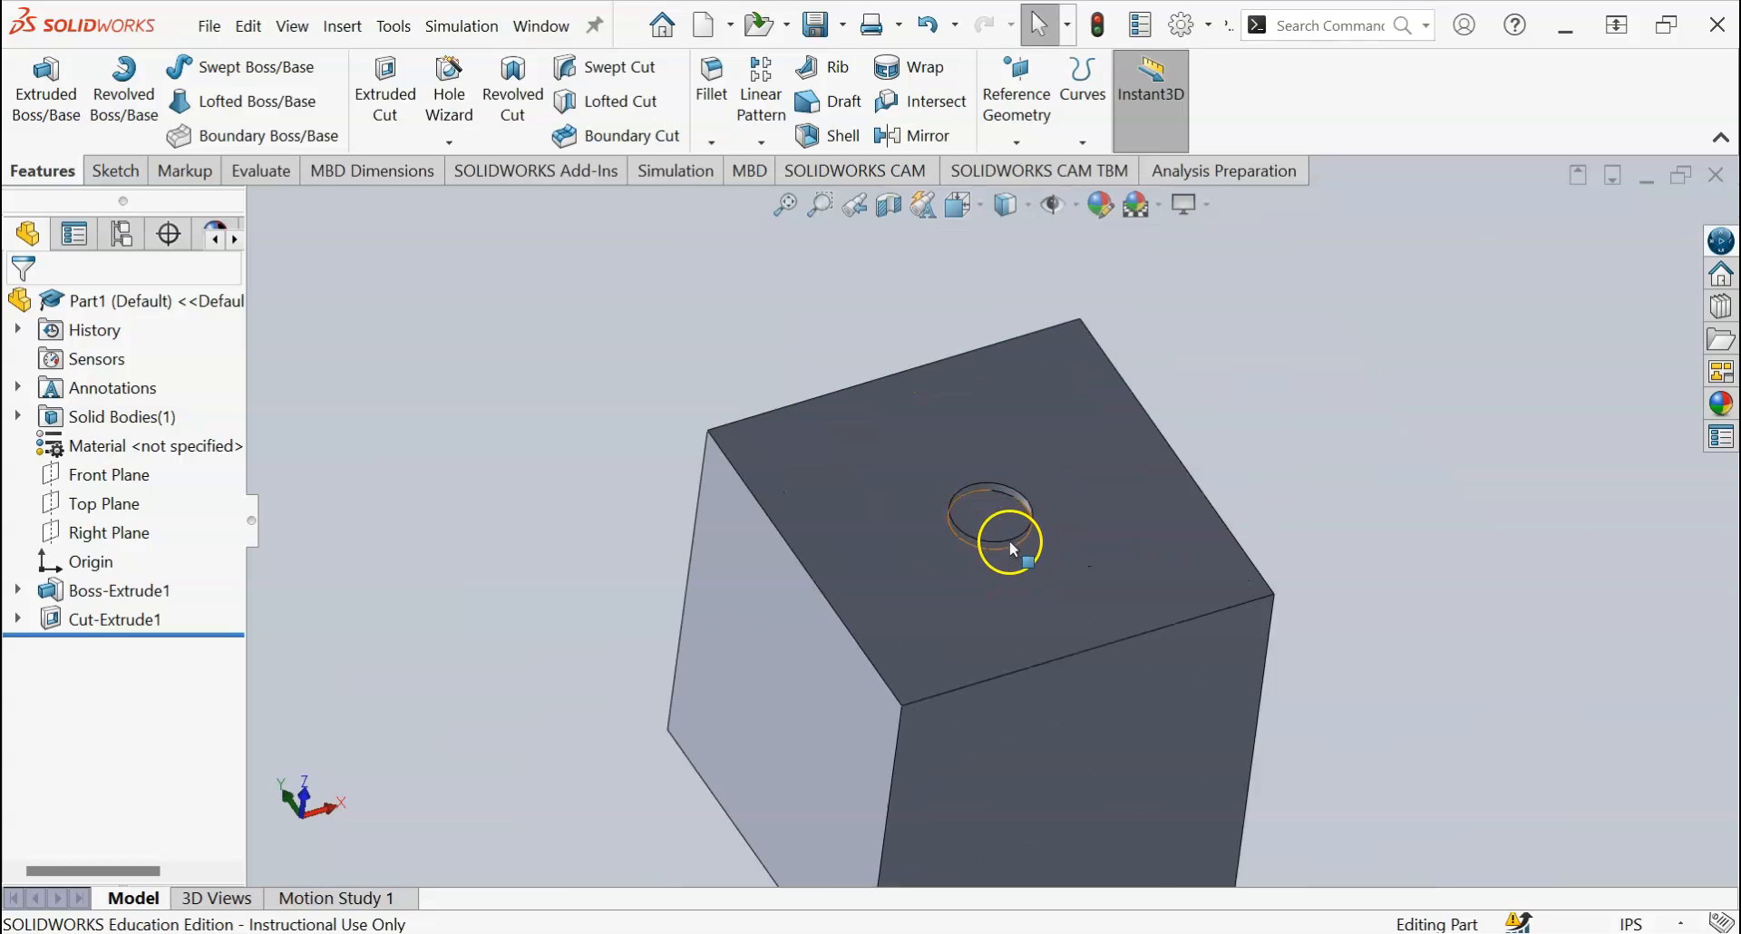
pyautogui.scroll(4, 1014, 569)
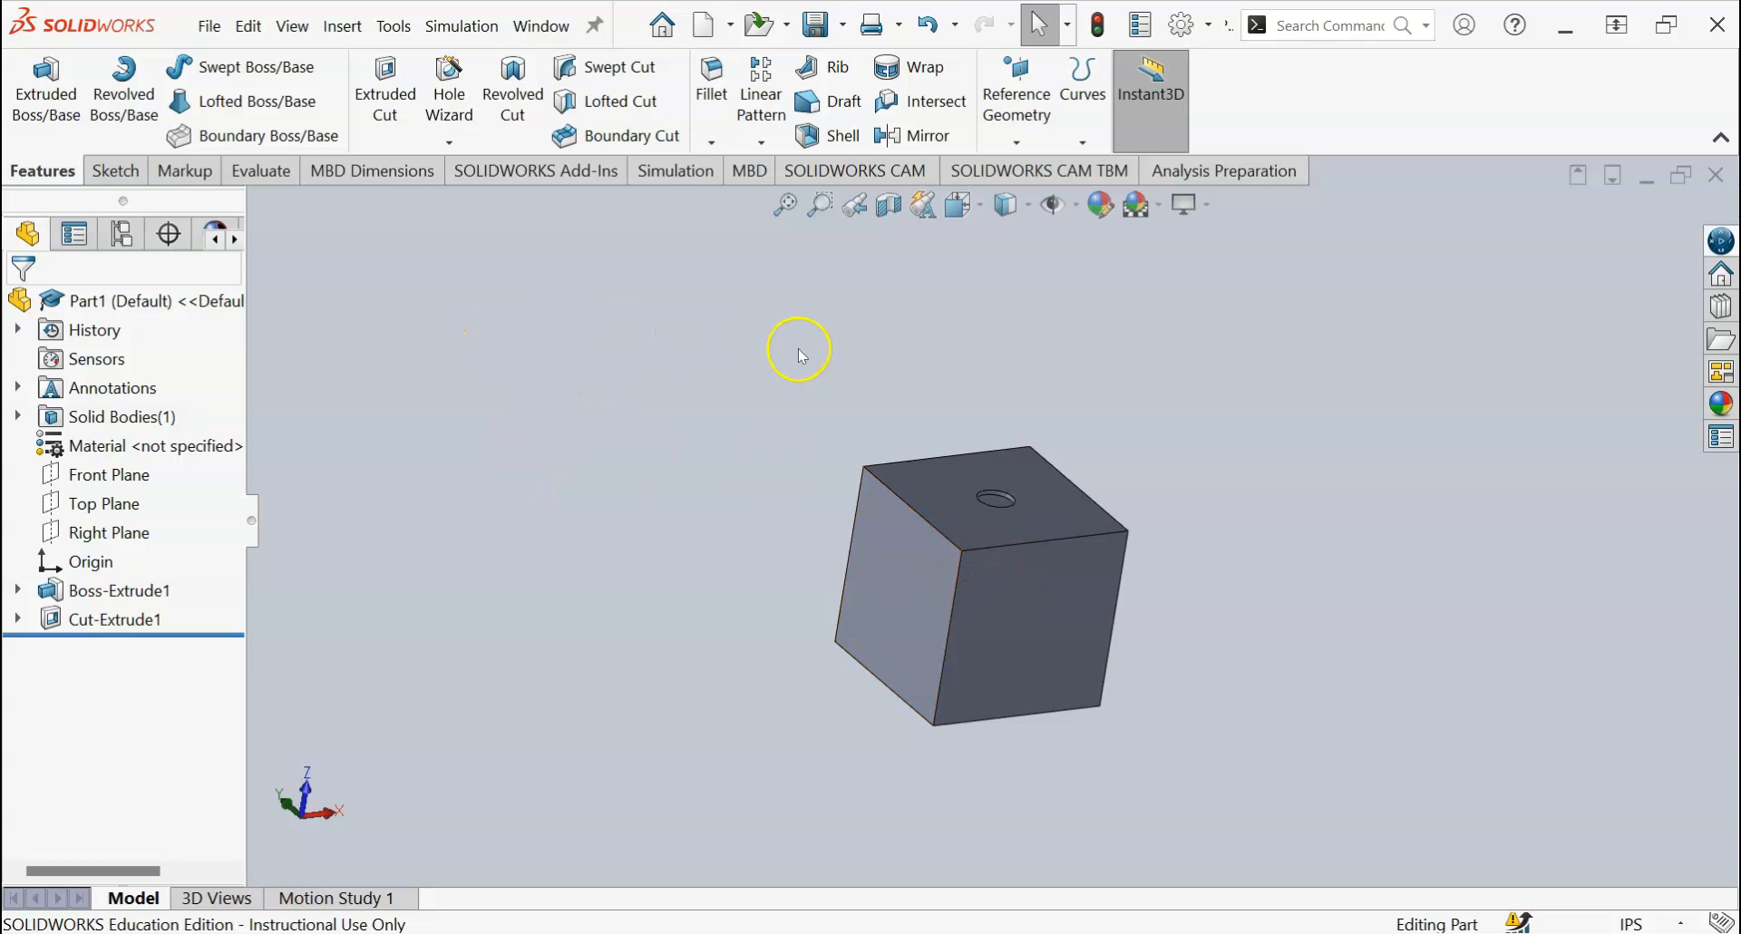
# Step: Save the part as Dice in the Solid Modeling folder
pyautogui.click(209, 25)
pyautogui.click(288, 324)
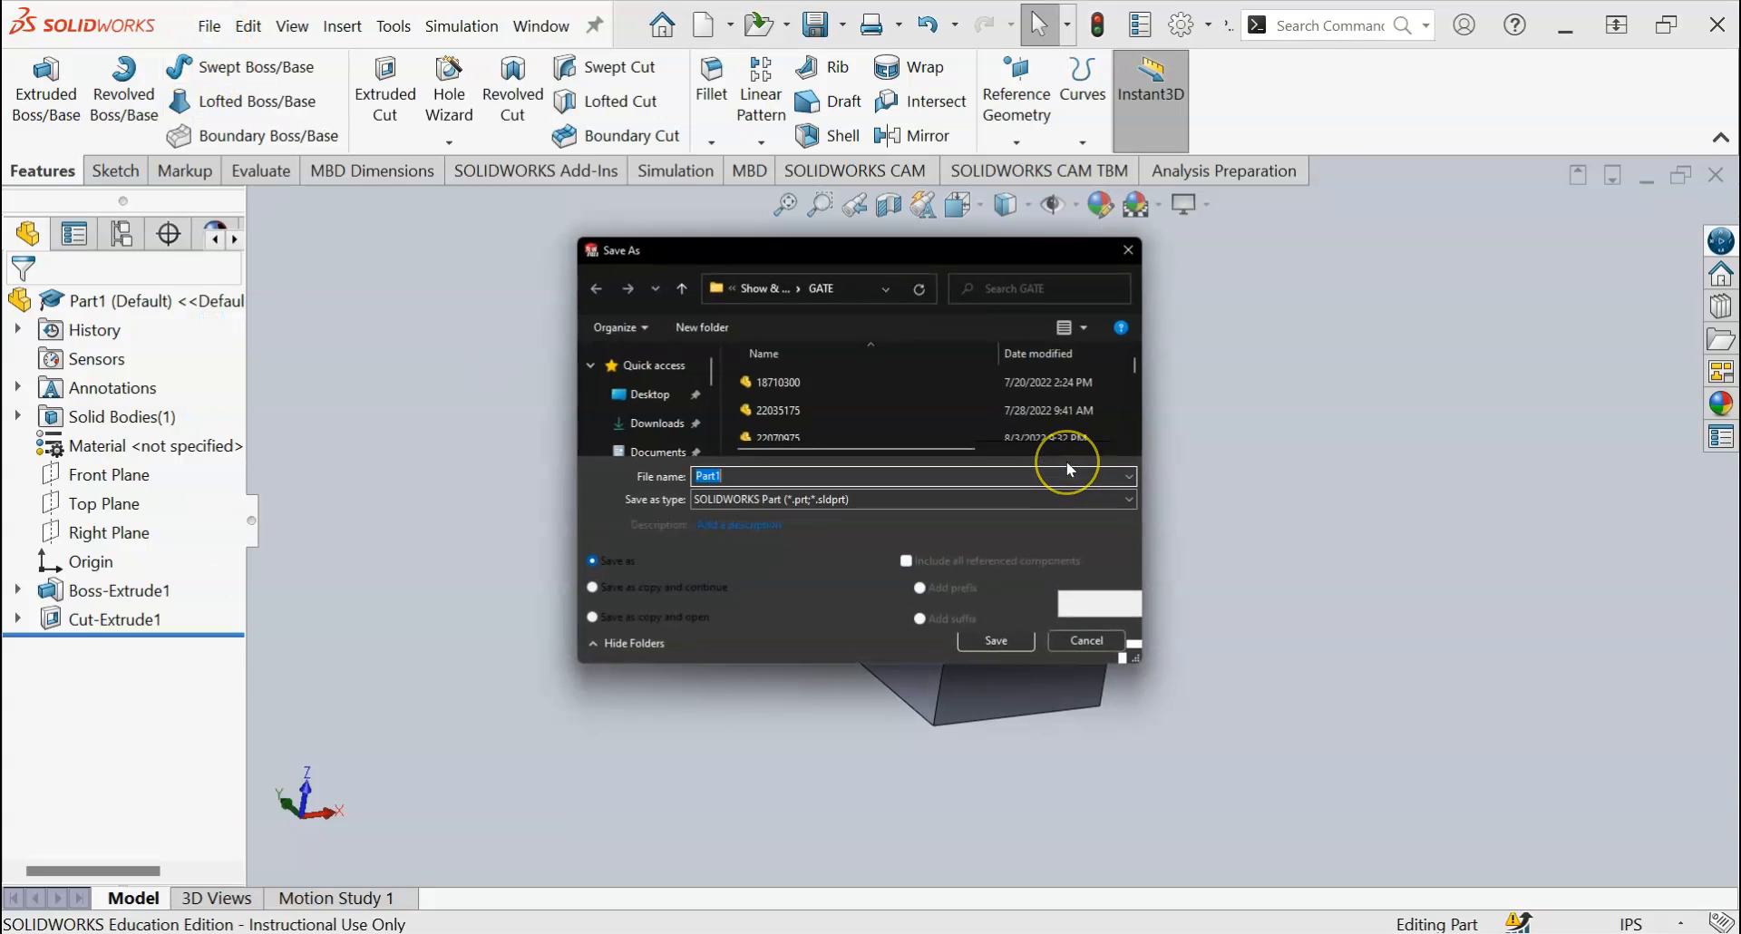
pyautogui.scroll(-2, 652, 399)
pyautogui.click(653, 399)
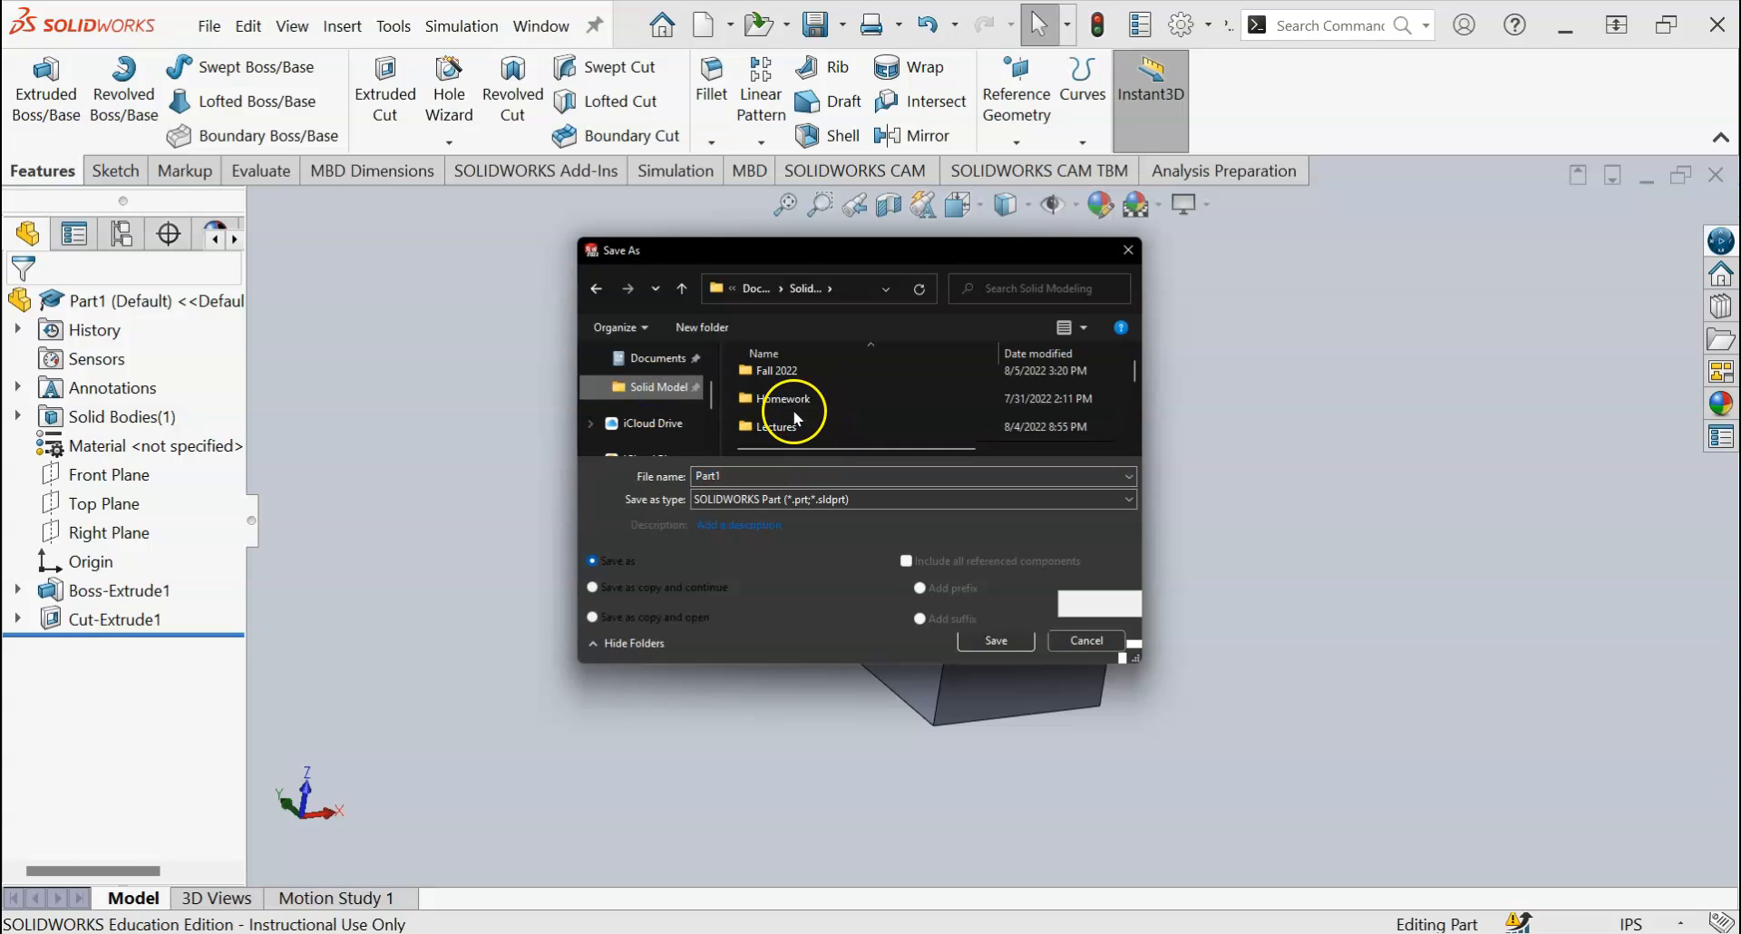
pyautogui.scroll(1, 798, 406)
pyautogui.click(768, 481)
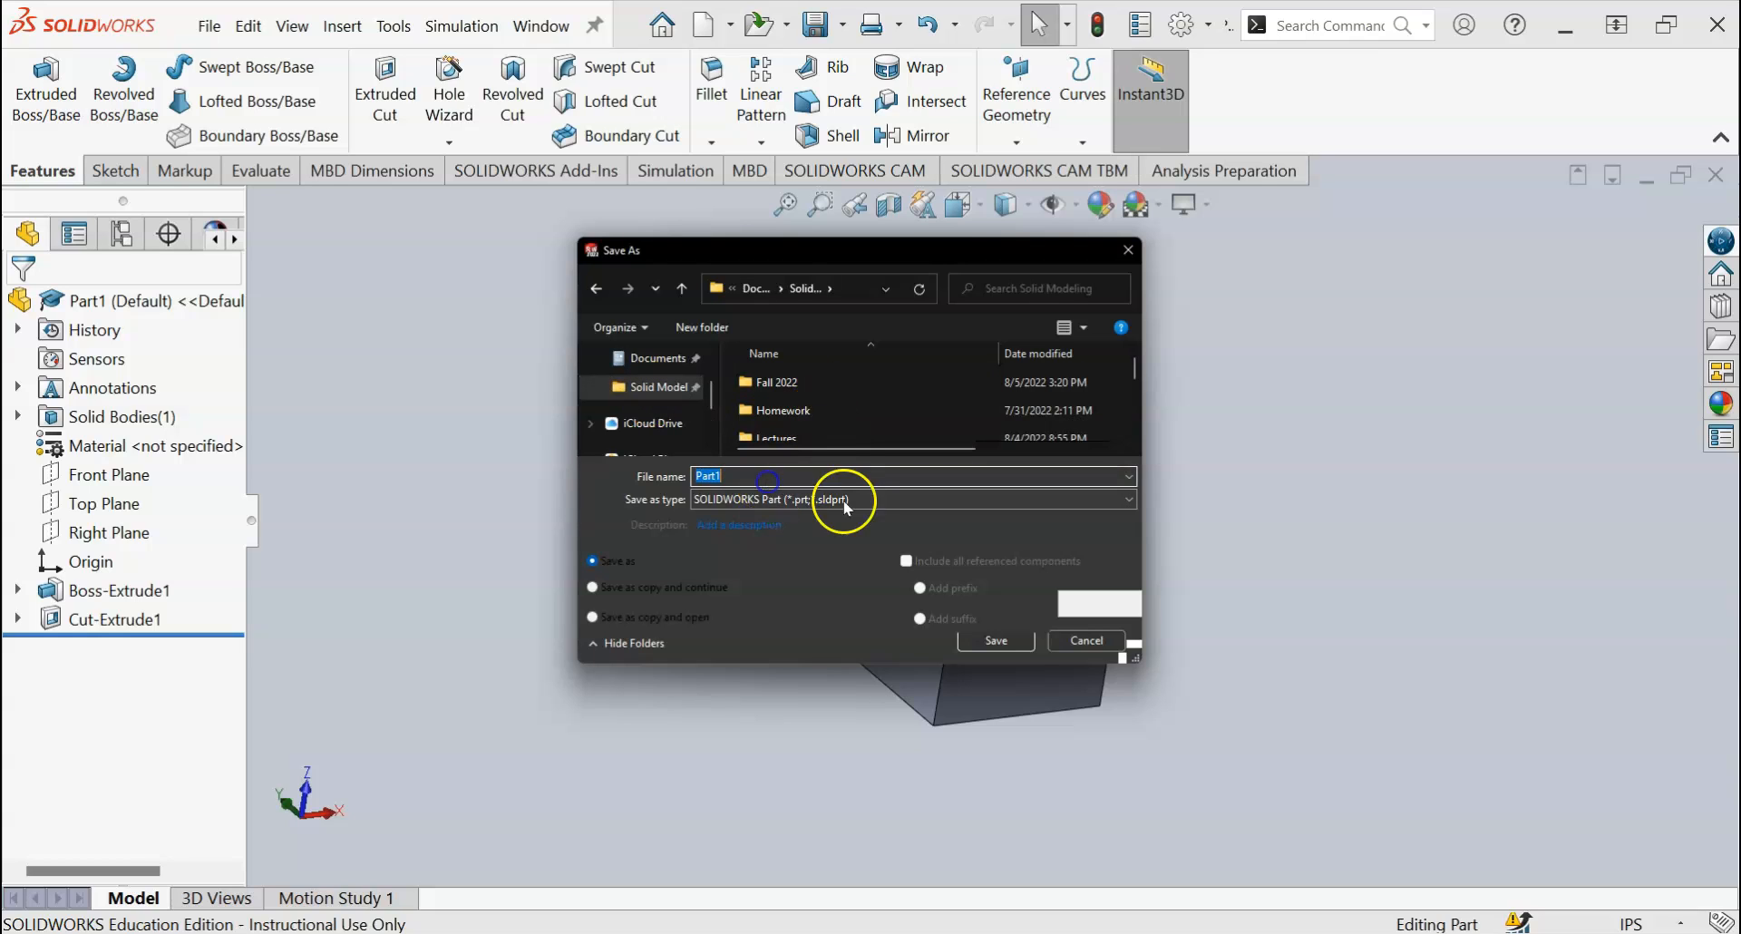
pyautogui.write('Dice')
pyautogui.press('Return')
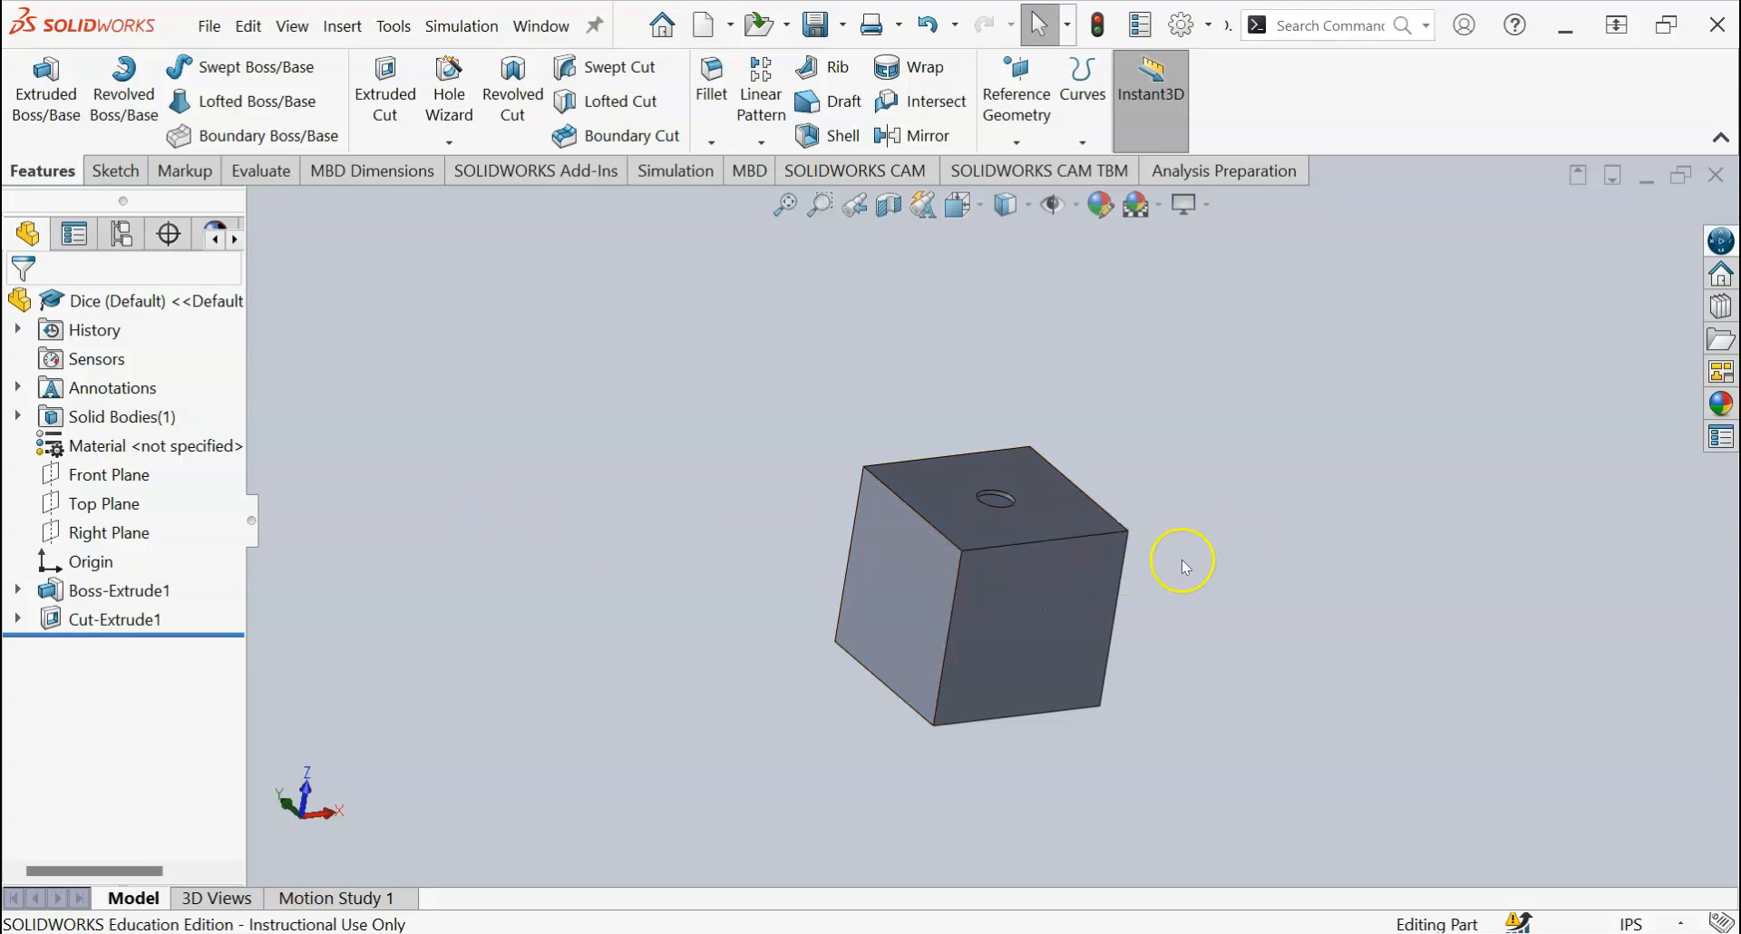
# Step: Rename the cube's extrusion feature as Base
pyautogui.click(132, 591)
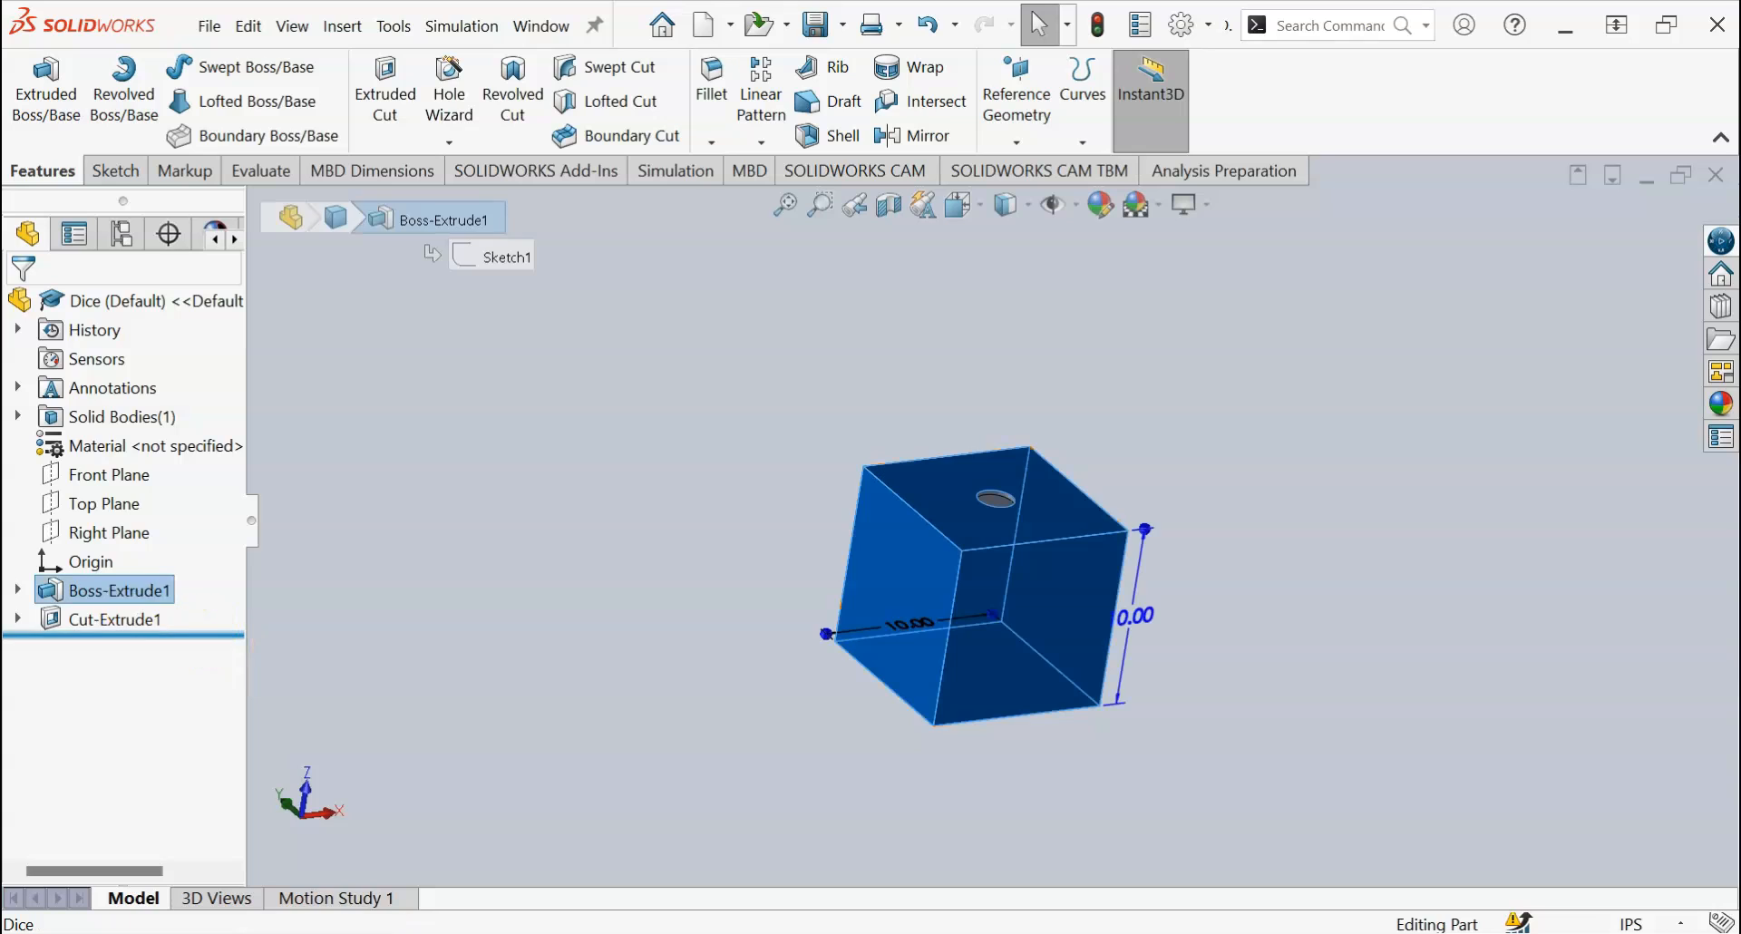
pyautogui.rightClick(135, 591)
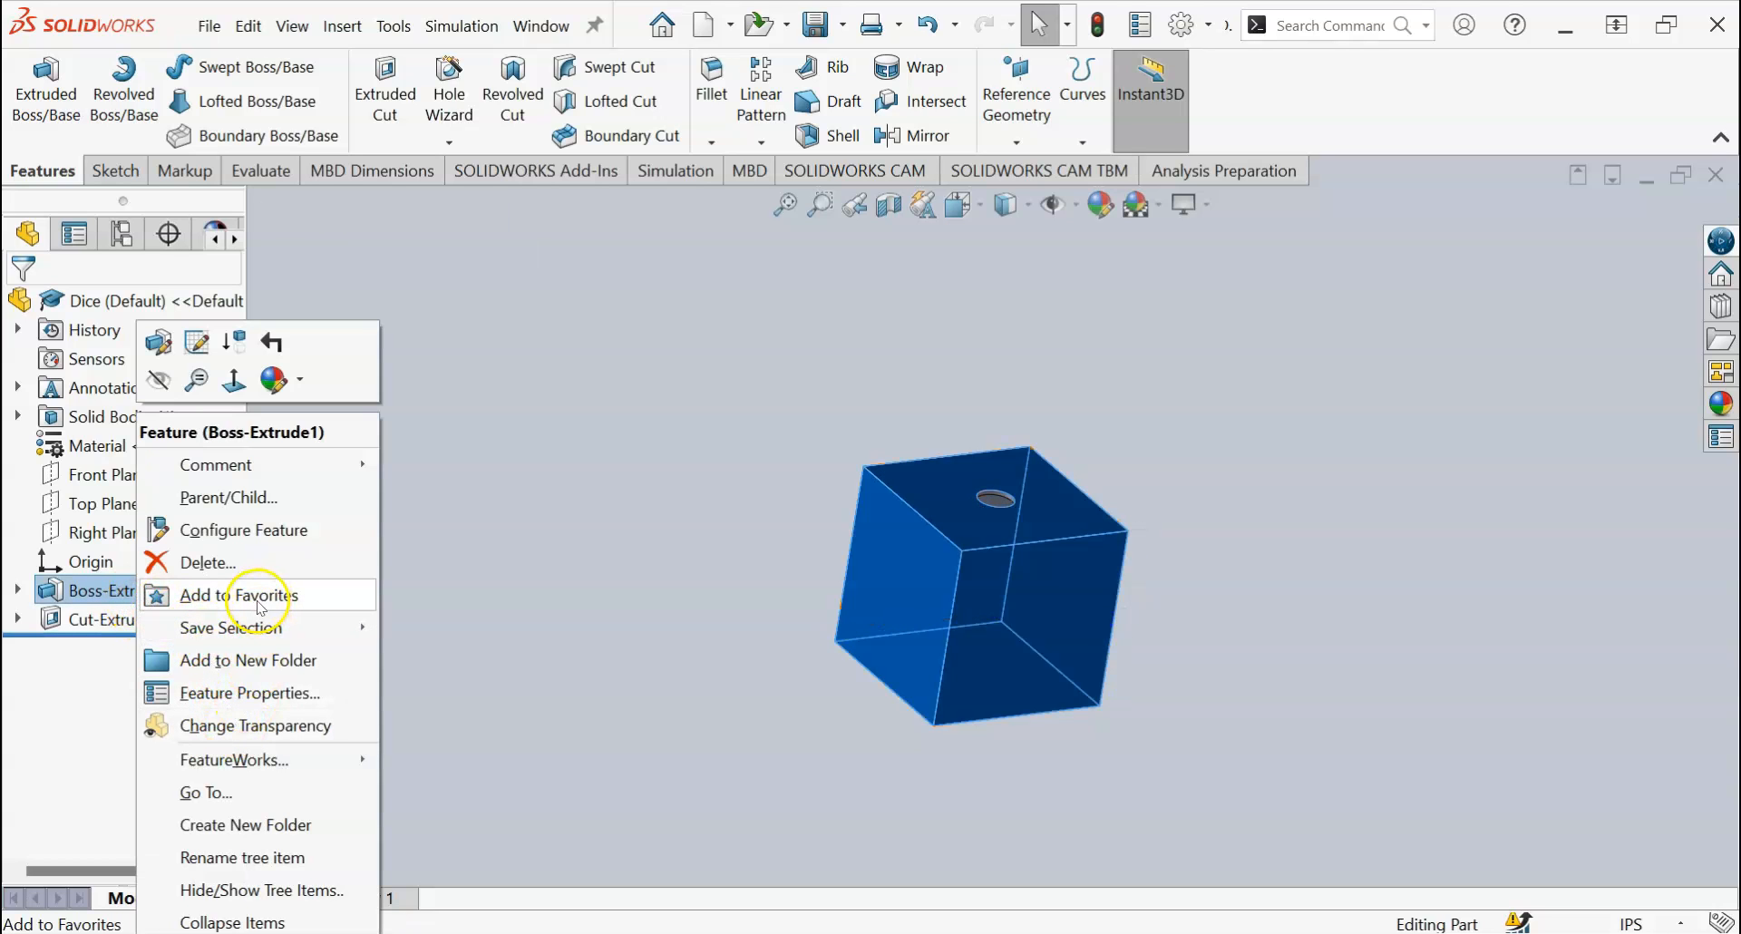
pyautogui.click(275, 860)
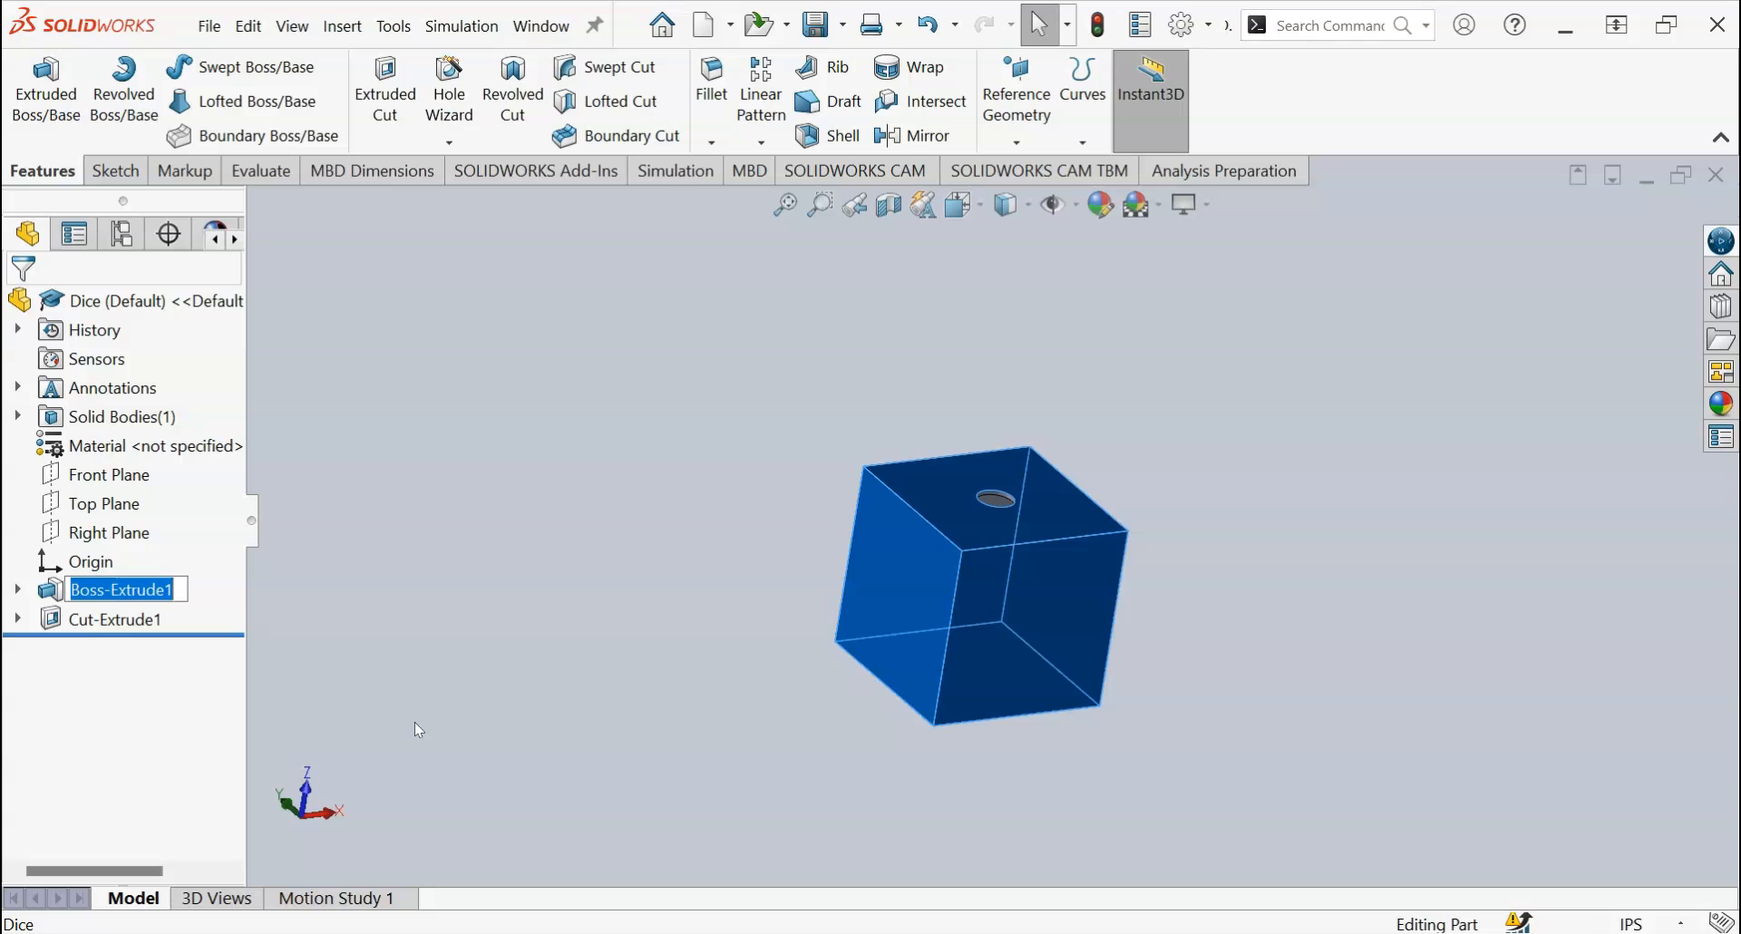
pyautogui.write('Base')
pyautogui.press('Return')
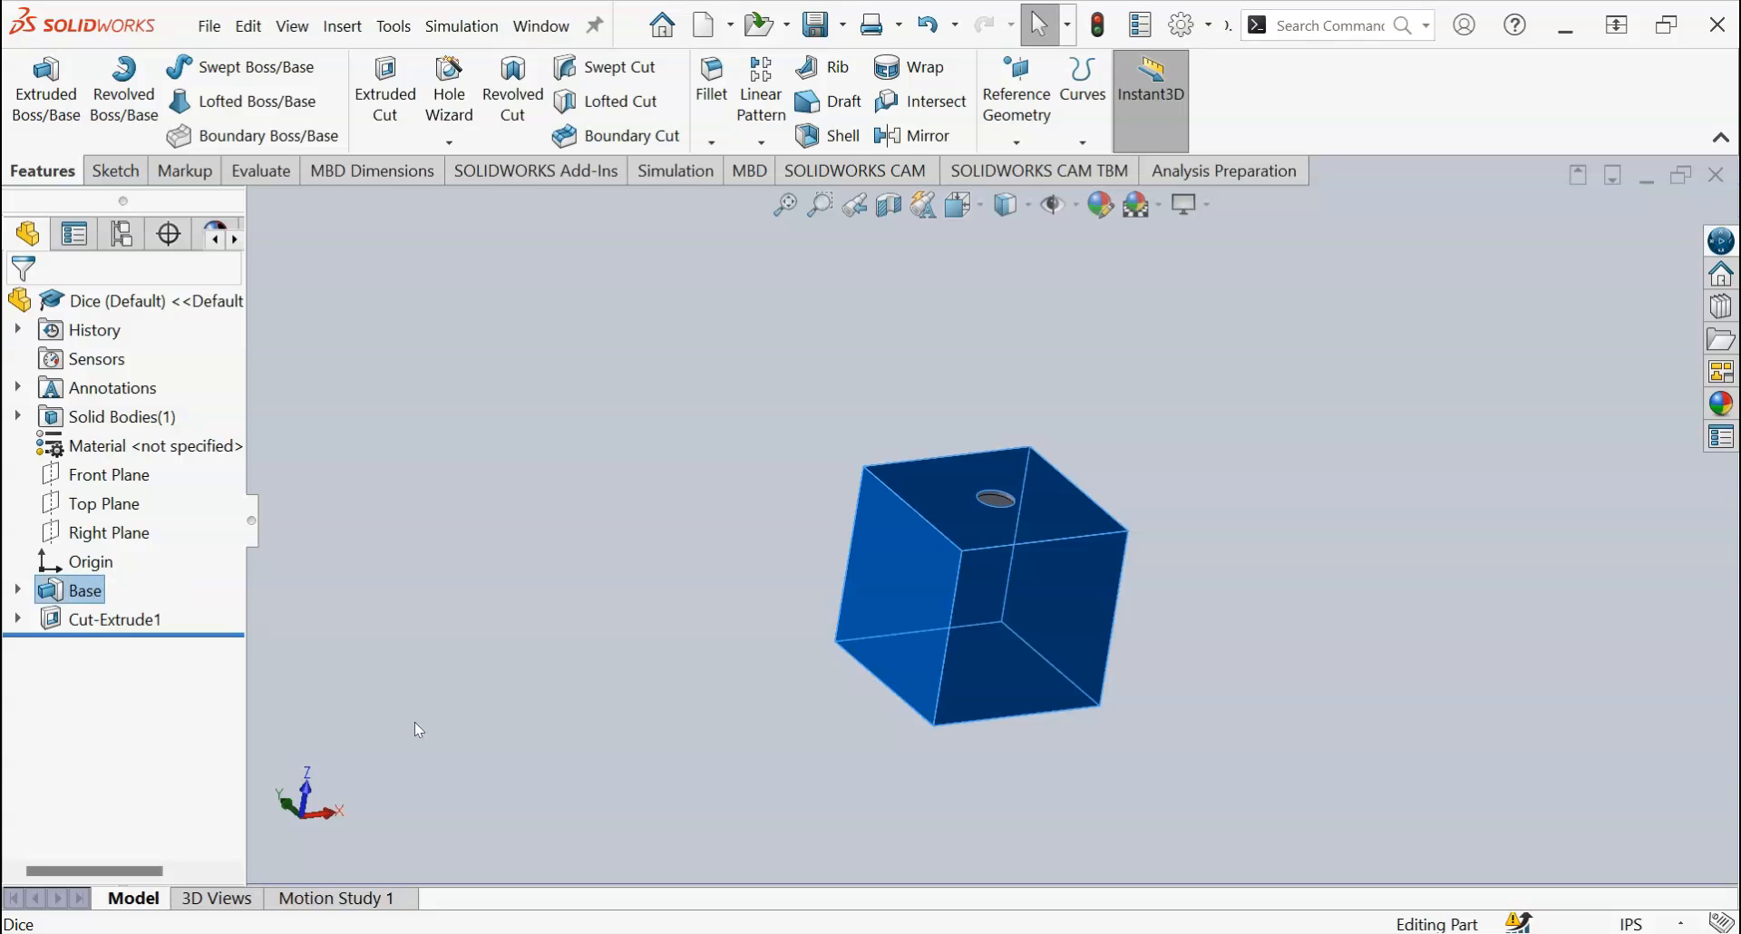
pyautogui.click(414, 501)
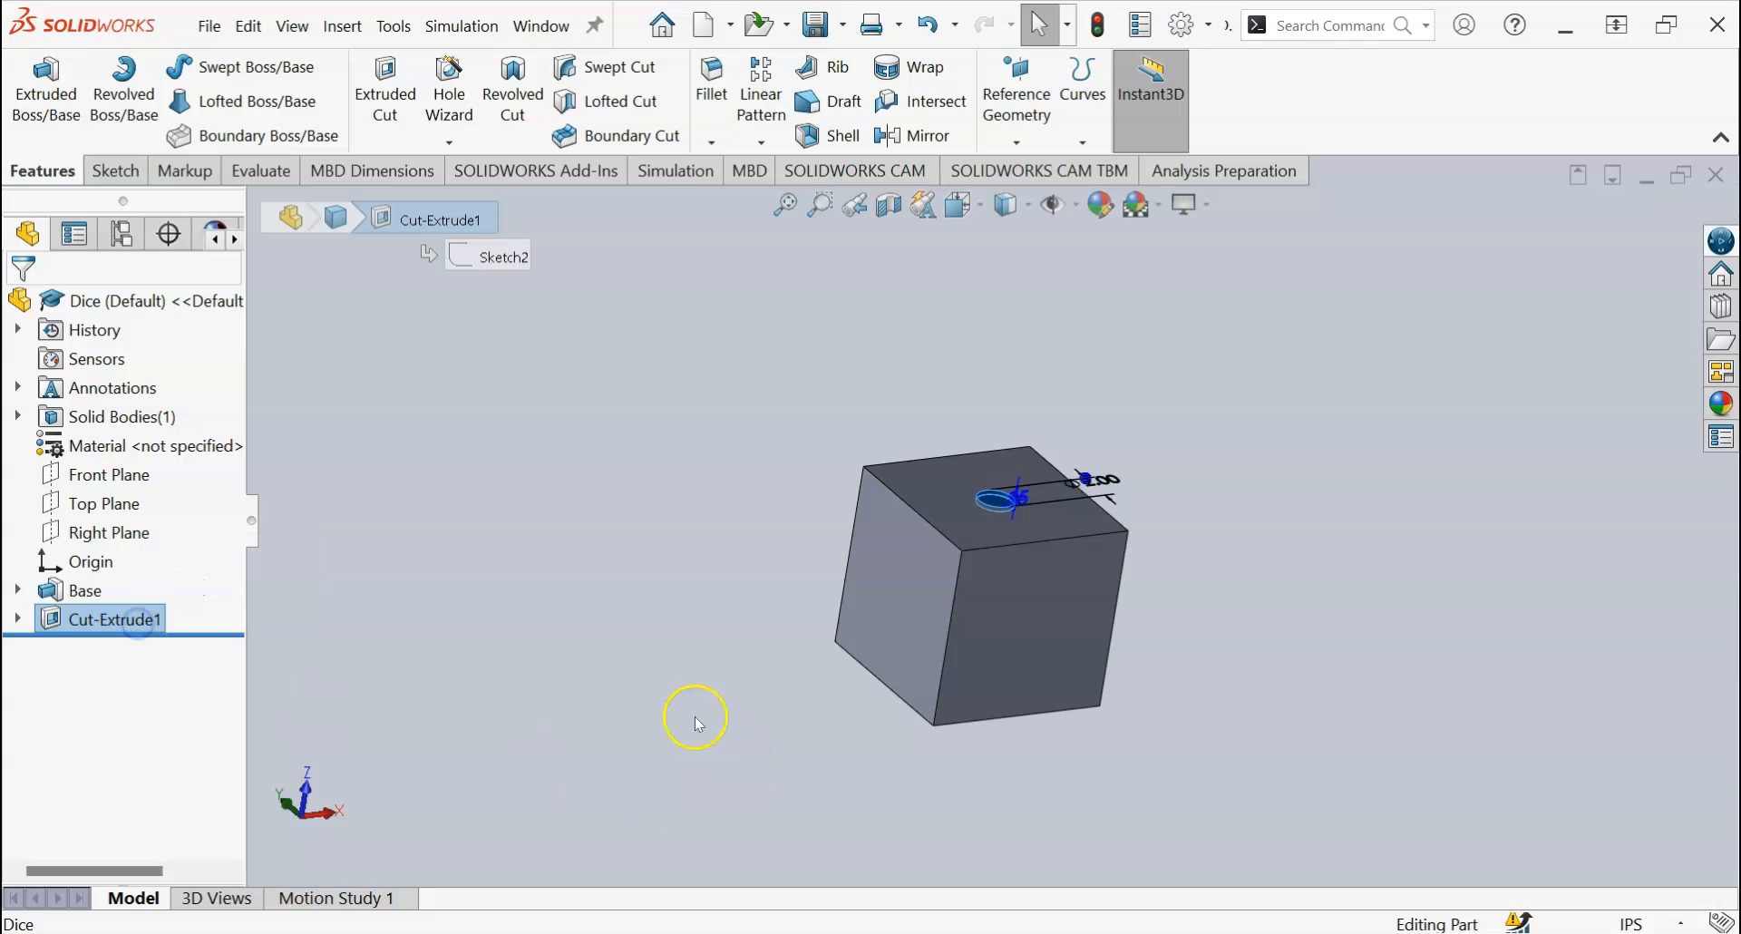
# Step: Rename the circular pip's cut feature as One
pyautogui.click(73, 620)
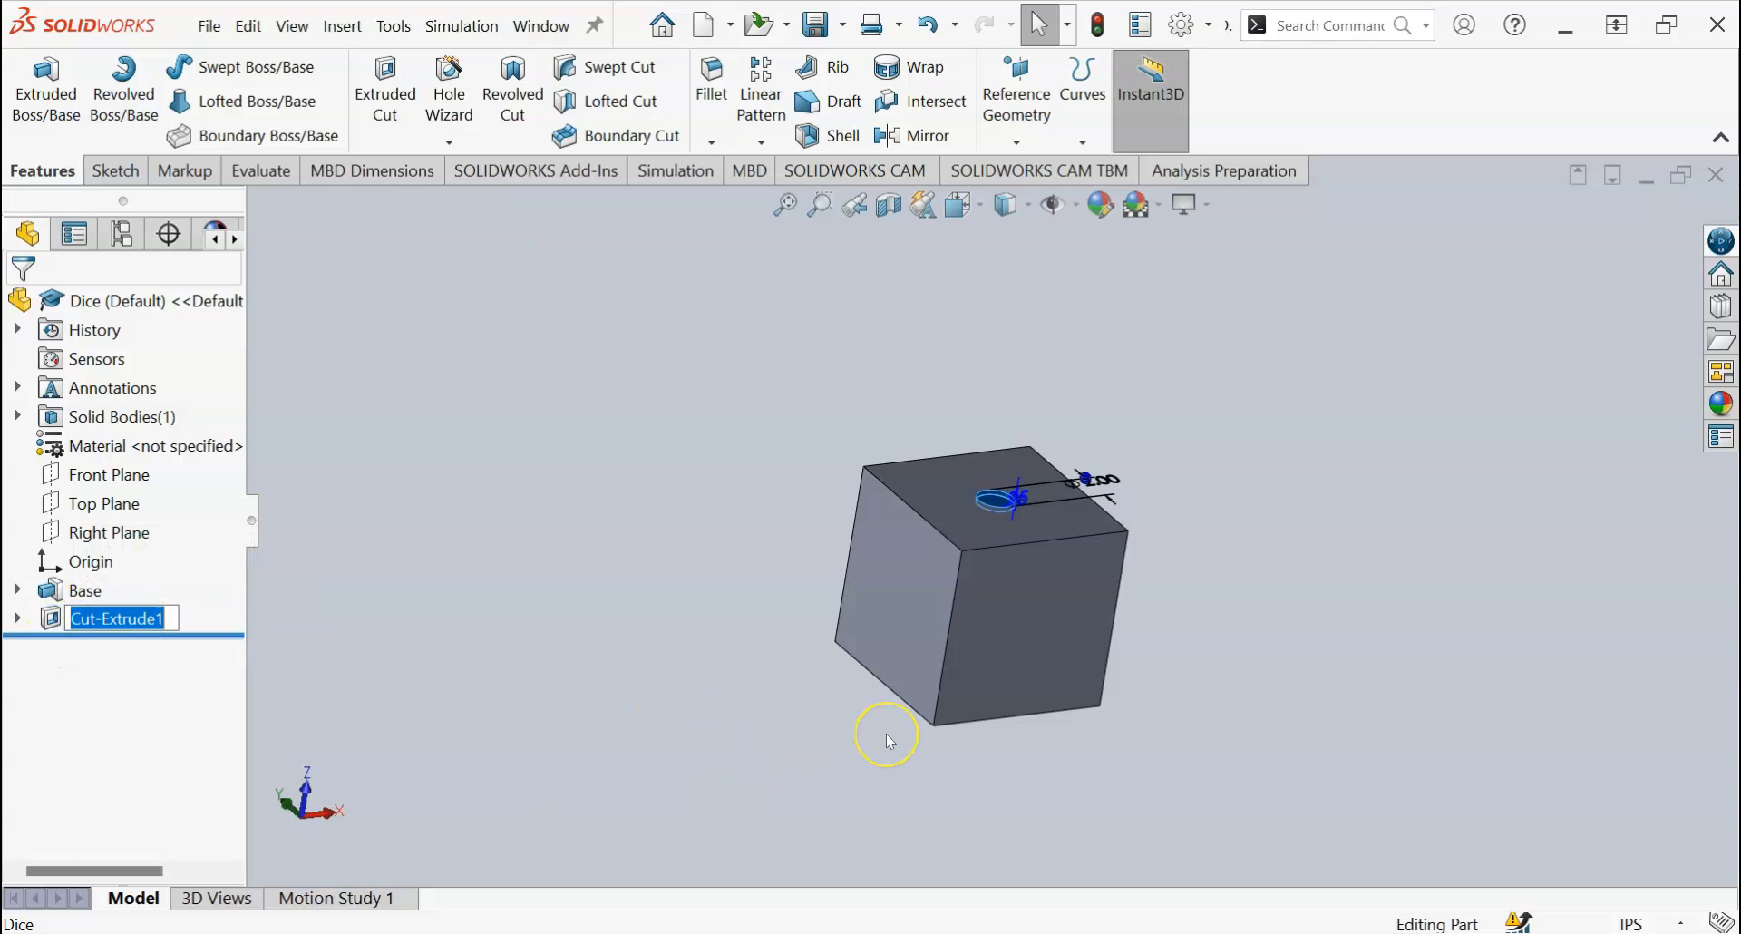
pyautogui.write('One')
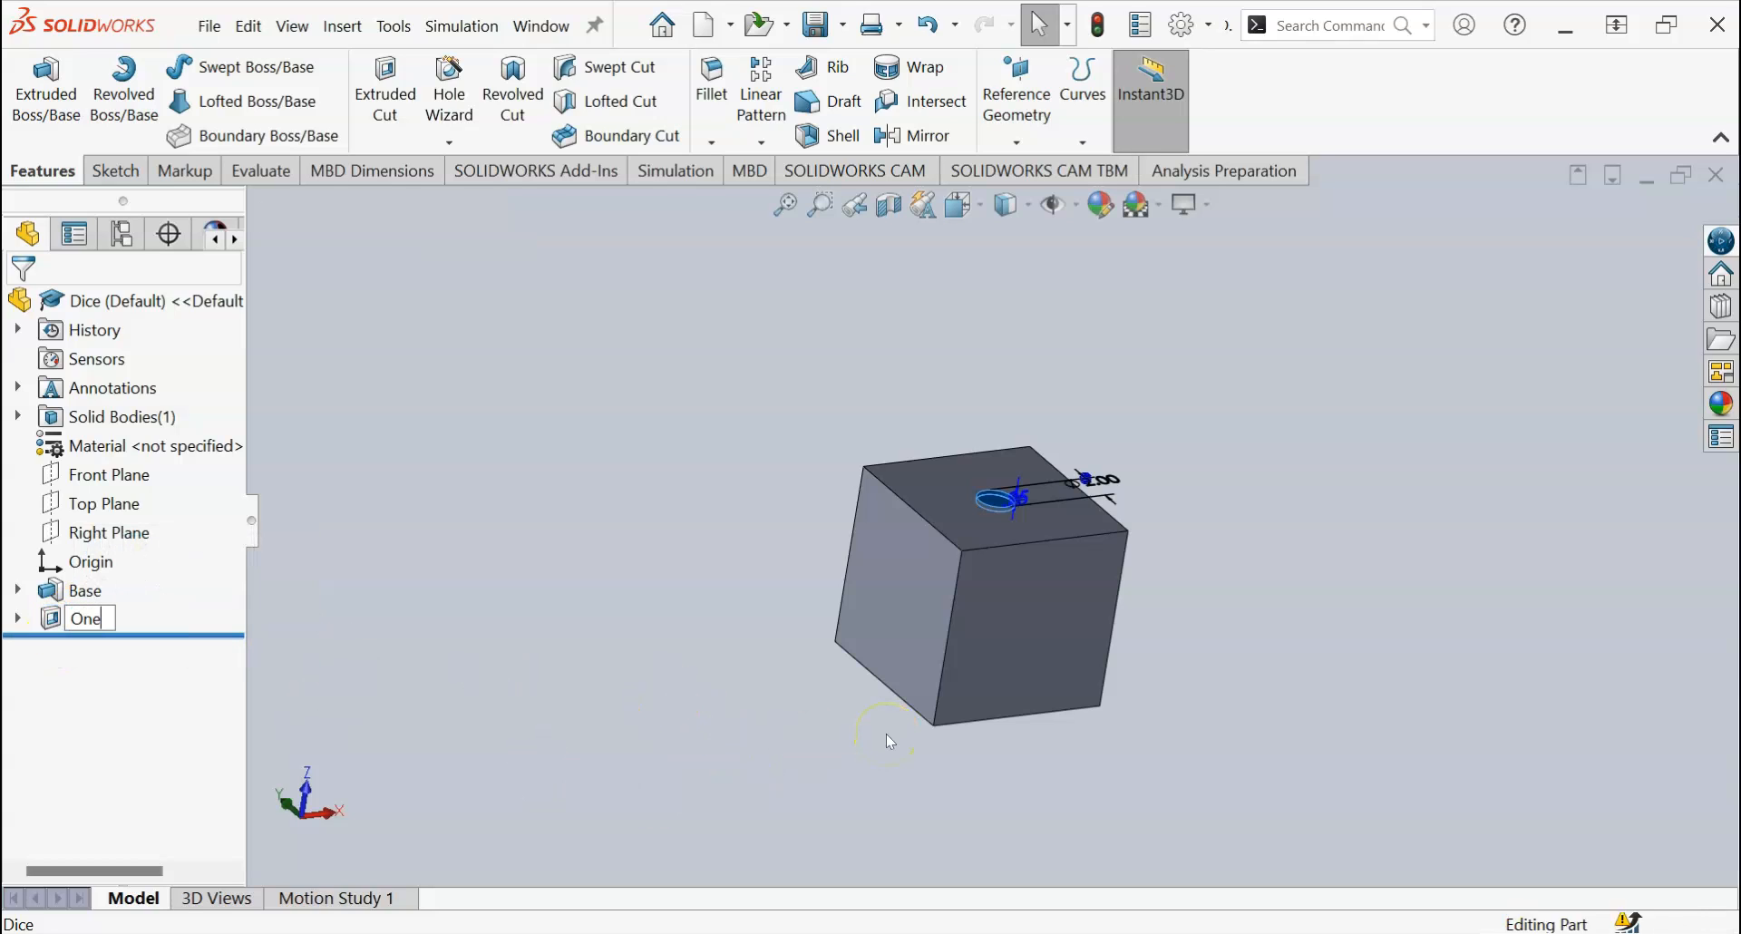
pyautogui.press('Return')
pyautogui.click(470, 509)
pyautogui.hotkey('ctrl', '1')
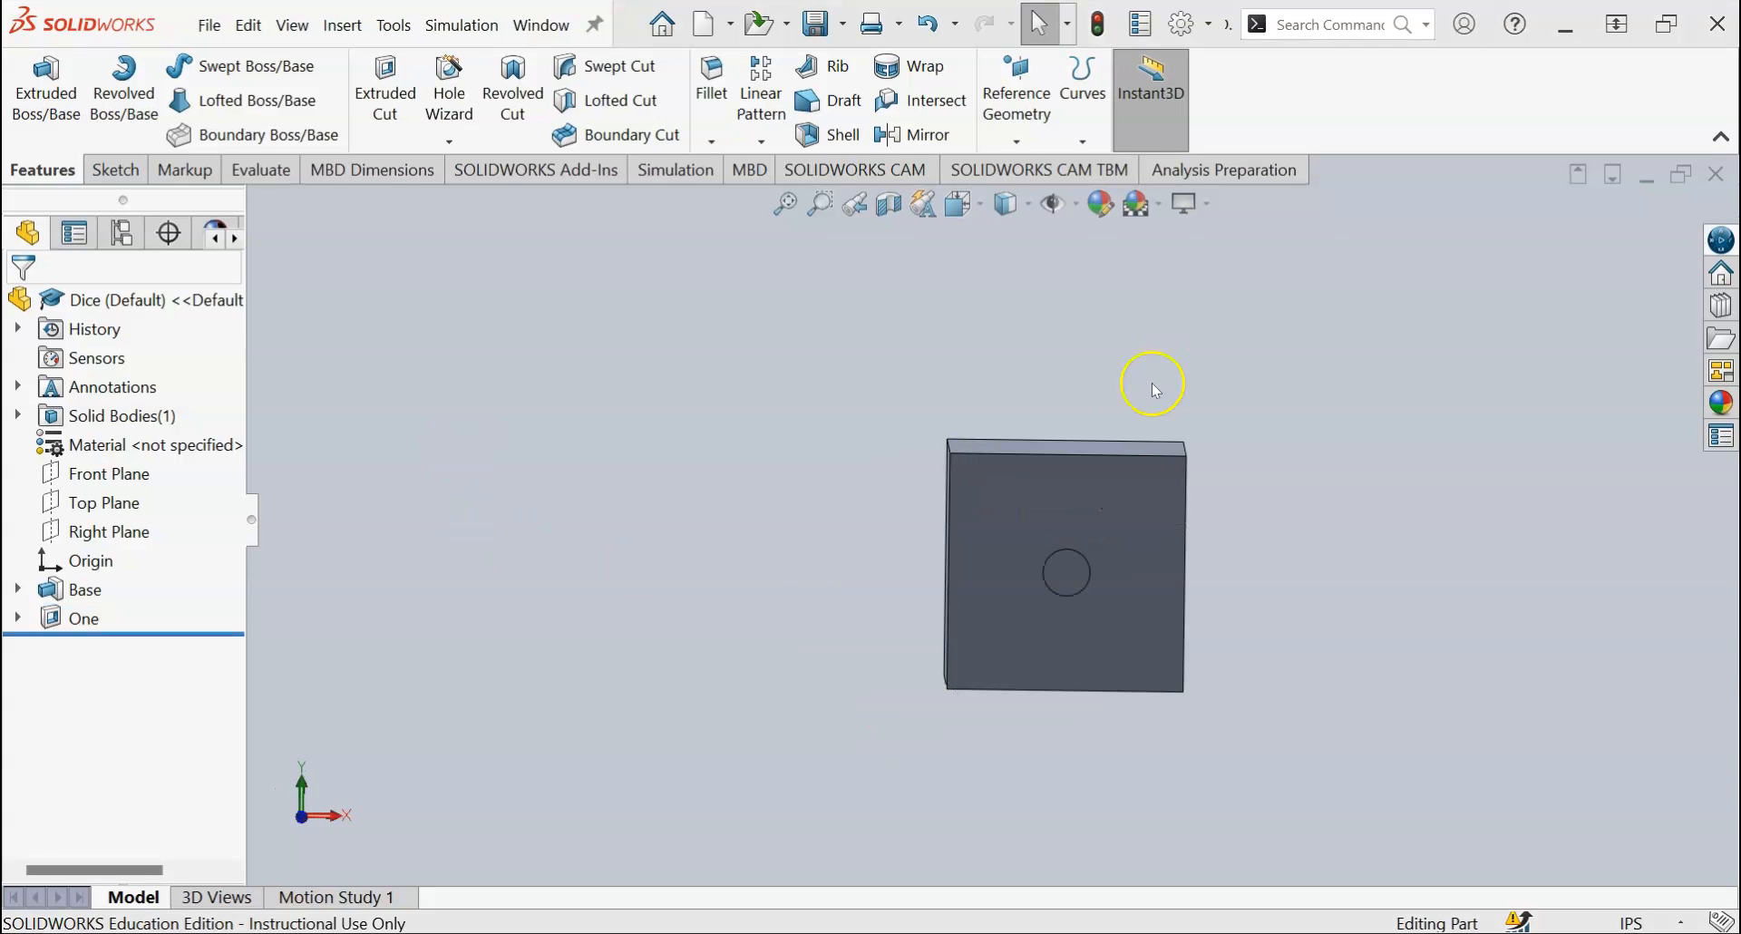
pyautogui.click(1193, 431)
pyautogui.click(1160, 403)
pyautogui.moveTo(1127, 607); pyautogui.dragTo(1012, 576, button='middle')
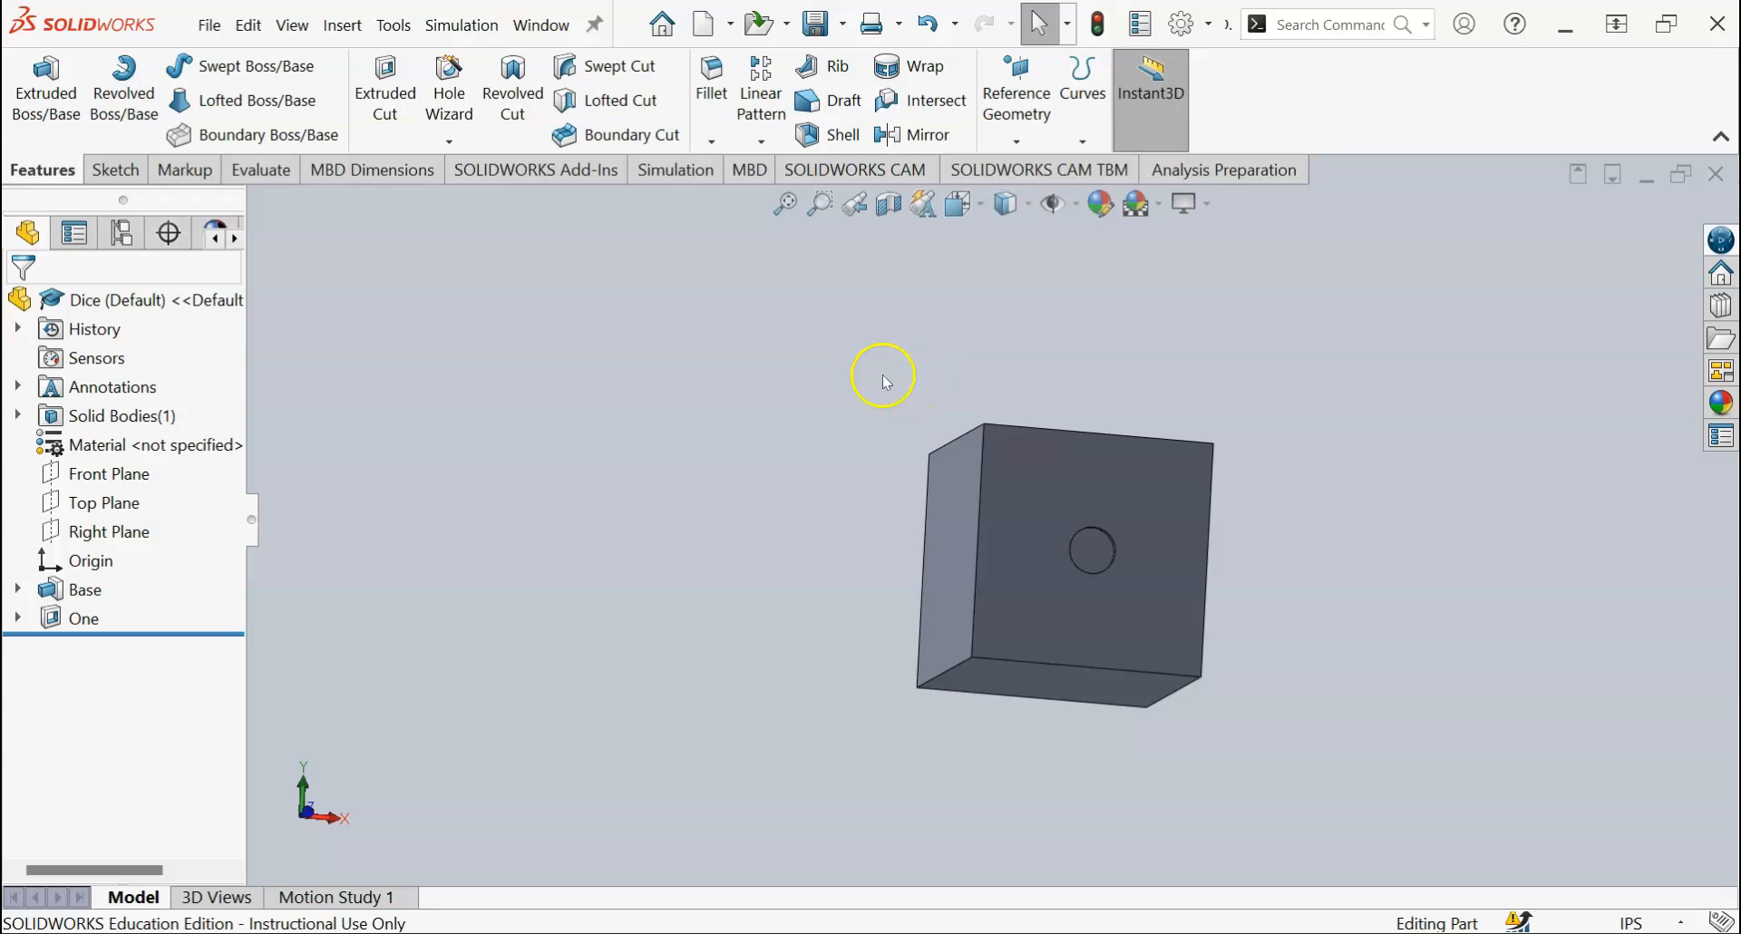
pyautogui.click(1067, 404)
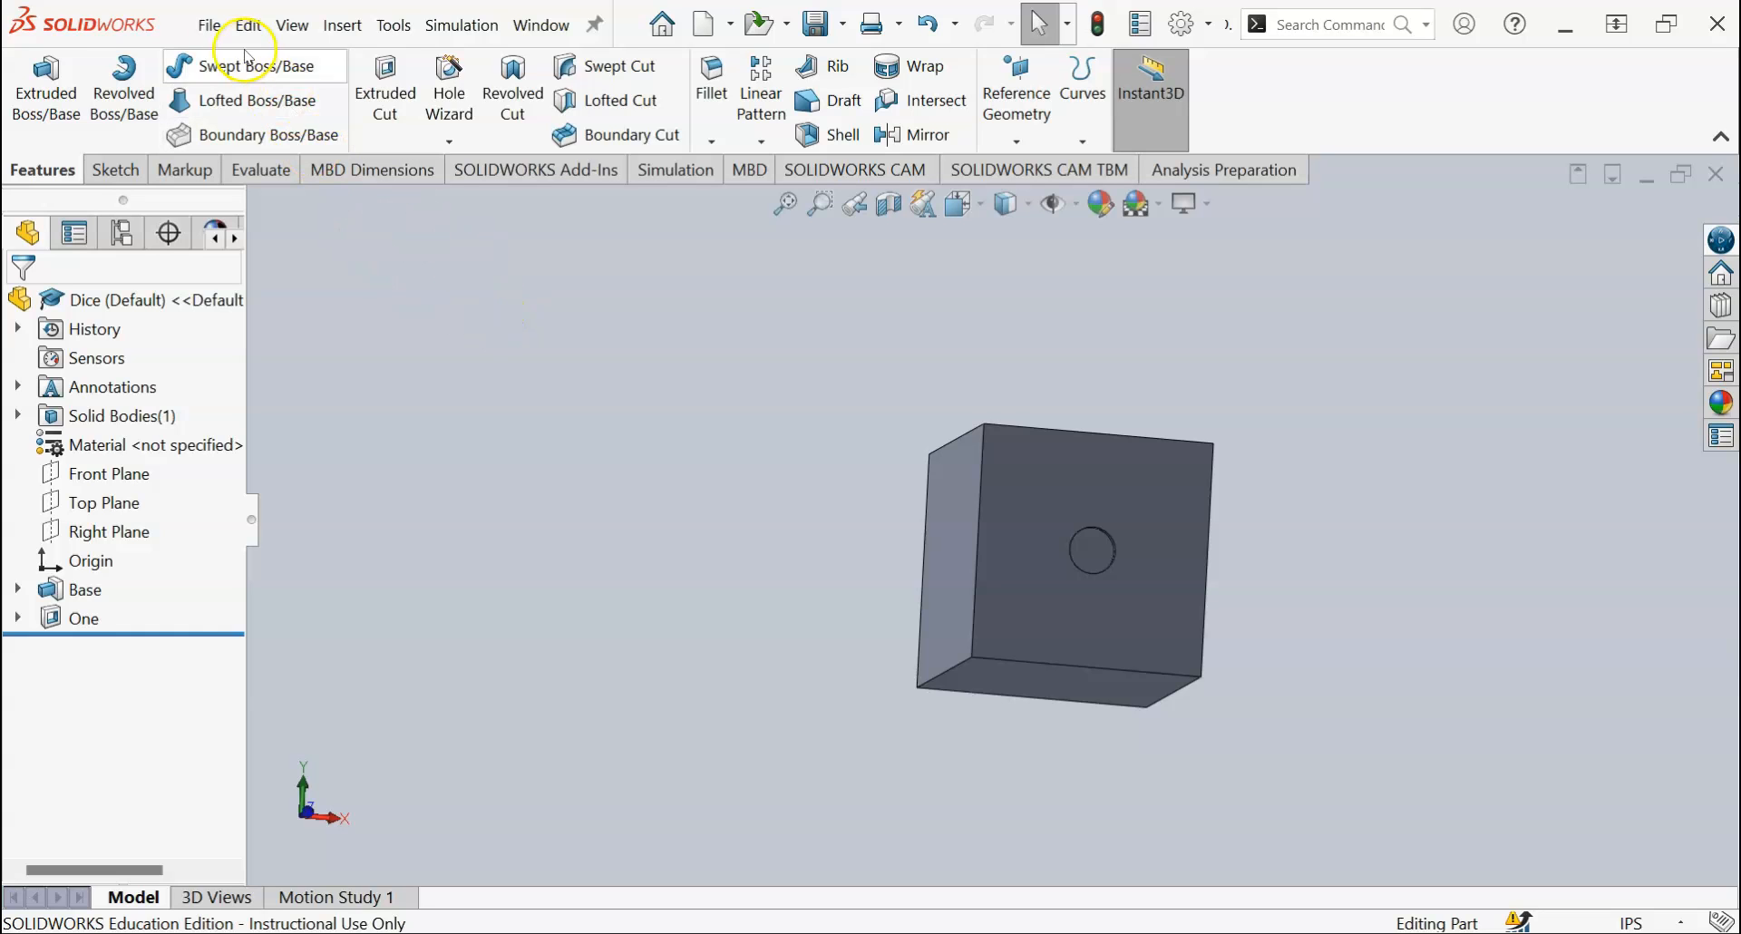
# Step: Create a new part document
pyautogui.click(214, 29)
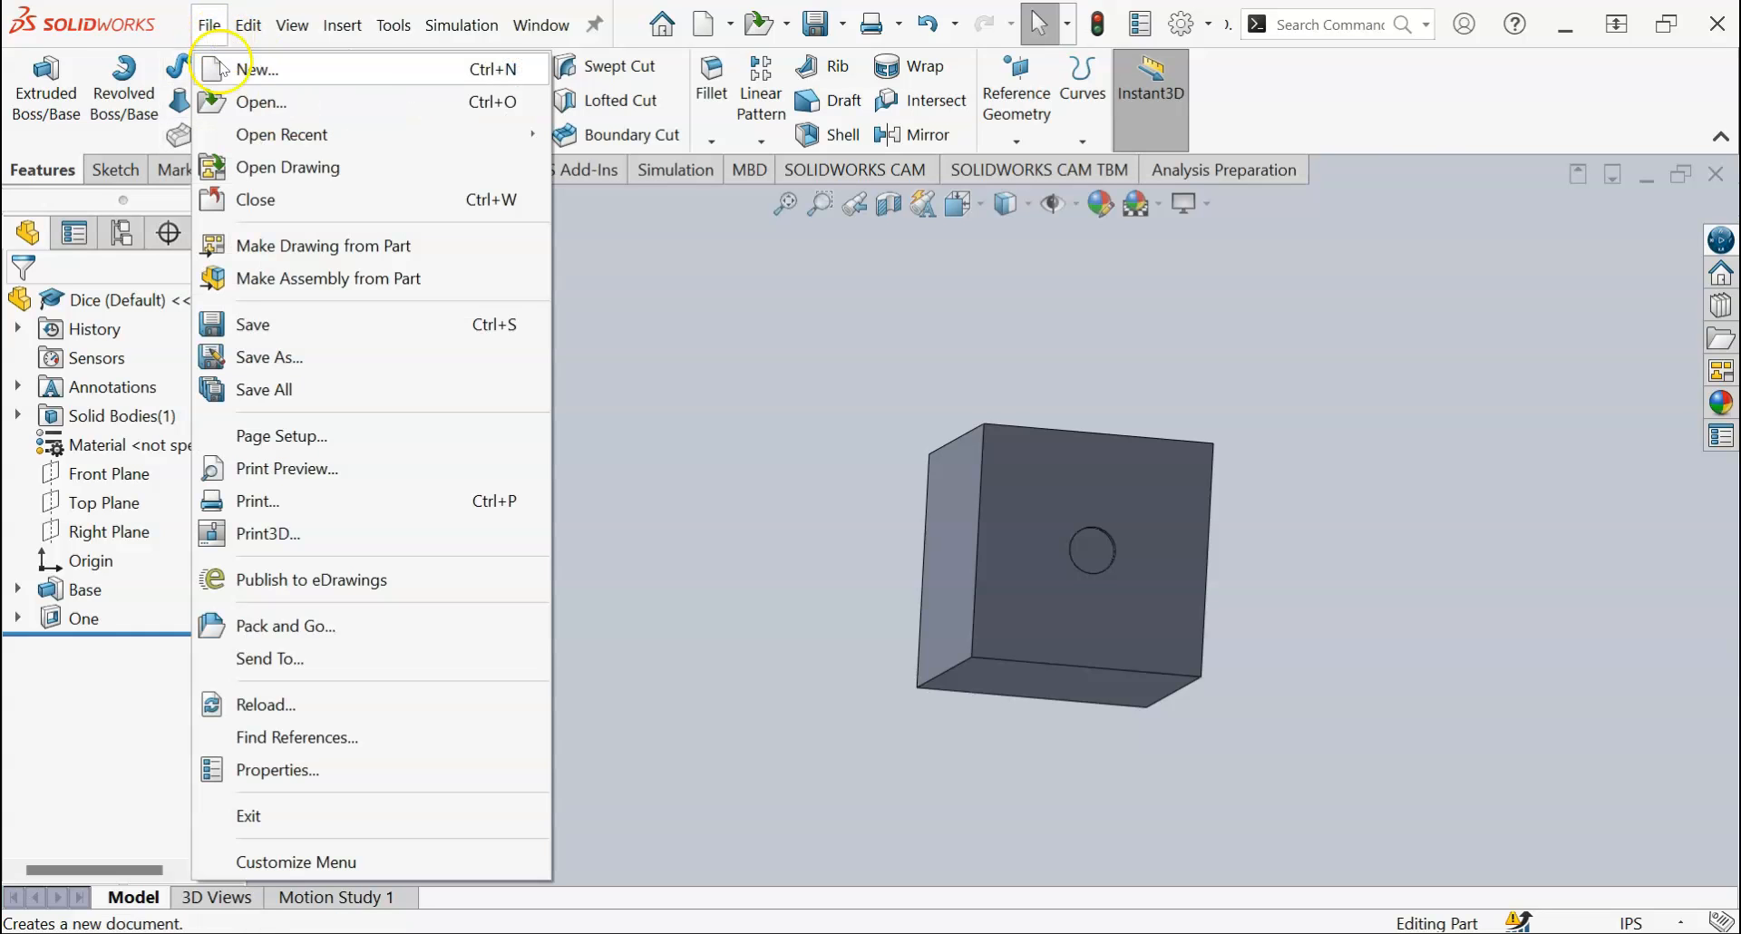
pyautogui.click(249, 69)
pyautogui.click(1107, 793)
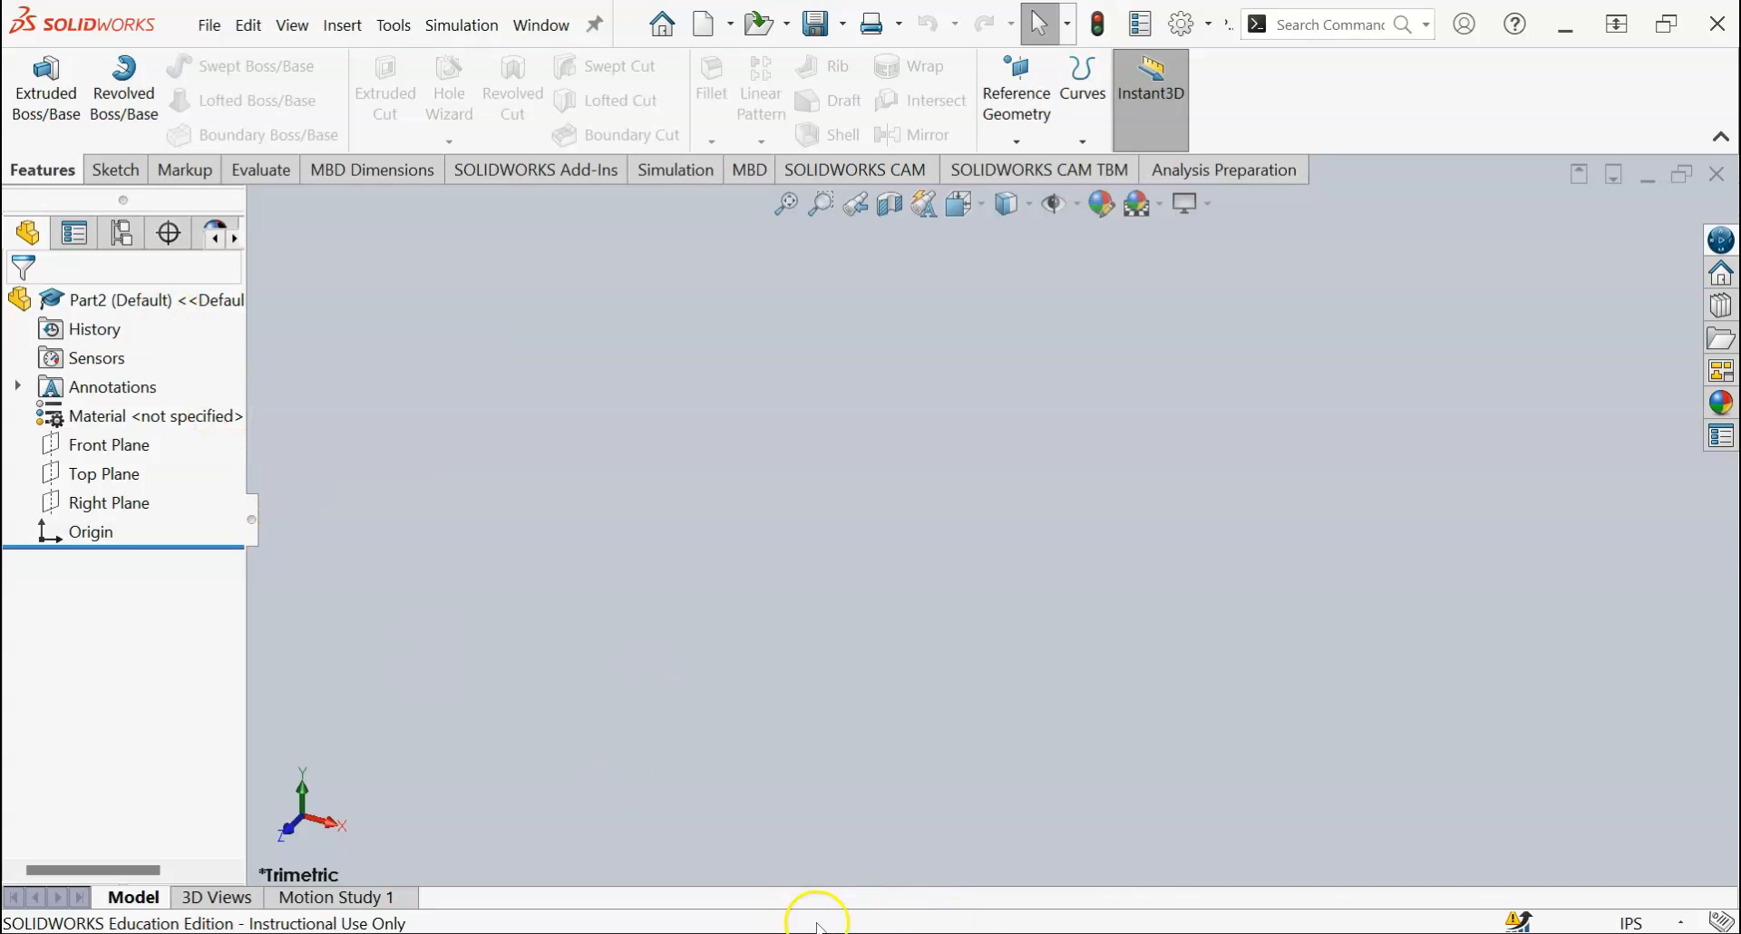
# Step: Switch to Homework 1.pdf in Acrobat Reader, study the plate drawing P1-2 and return to the new part in SOLIDWORKS
pyautogui.moveTo(816, 929)
pyautogui.click(1396, 865)
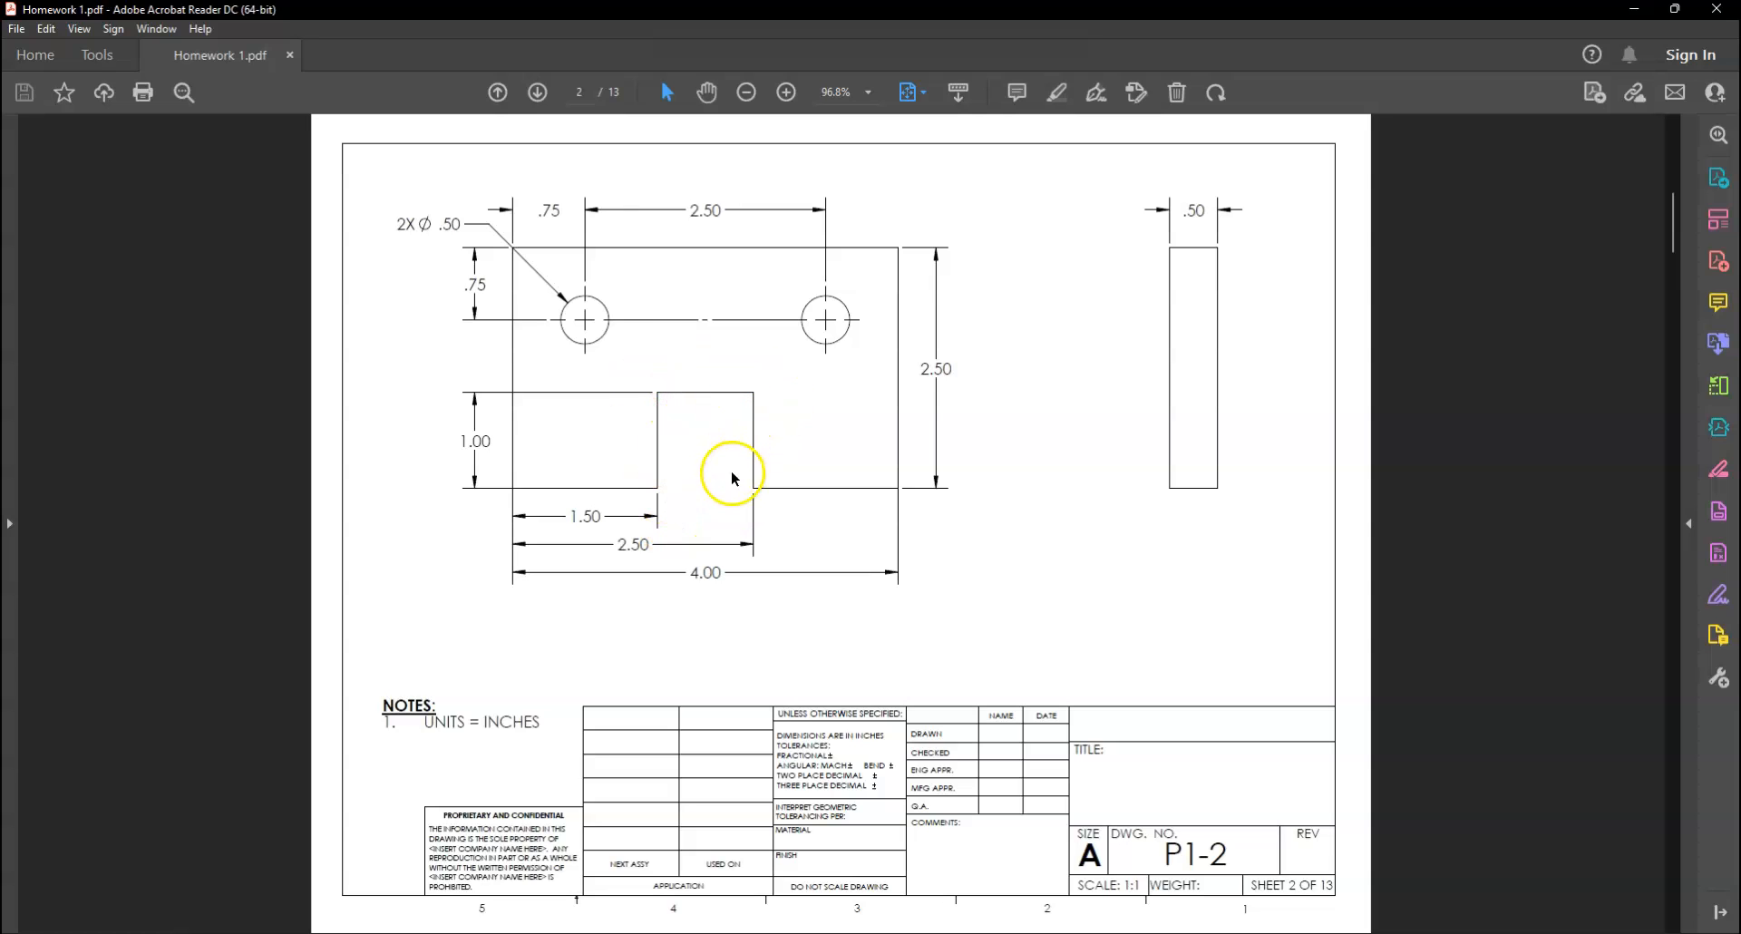
pyautogui.click(1633, 9)
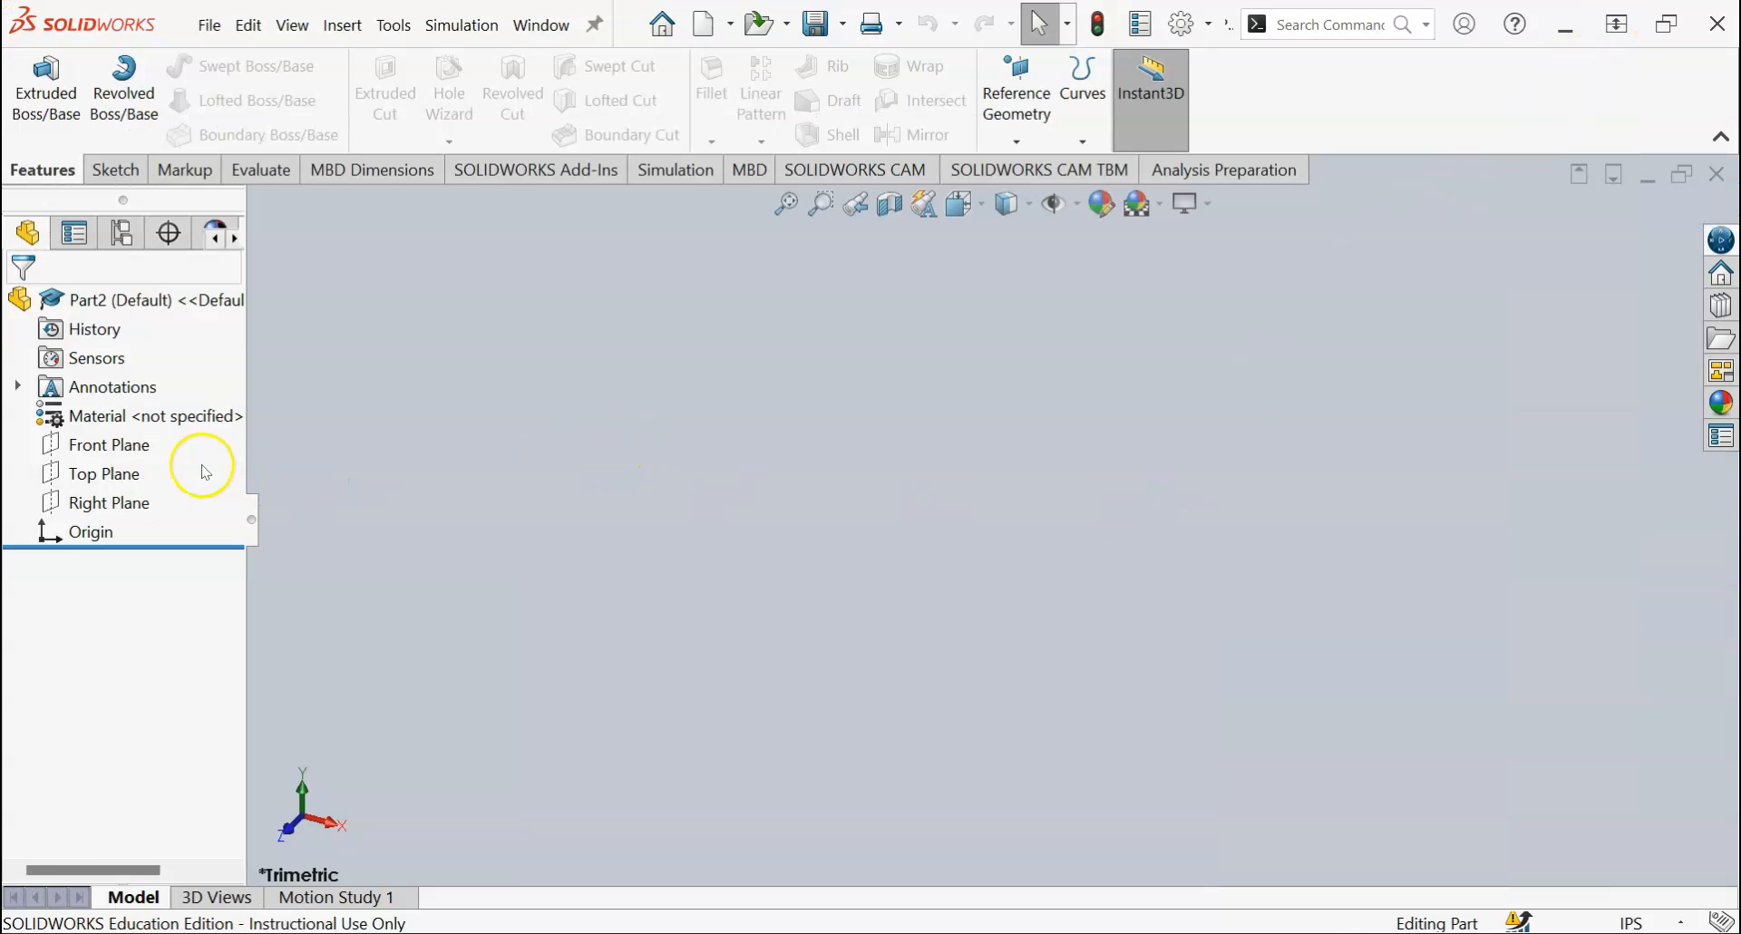
# Step: Sketch a center rectangle about 9.15 in wide on the Front Plane, centred on the origin
pyautogui.click(125, 453)
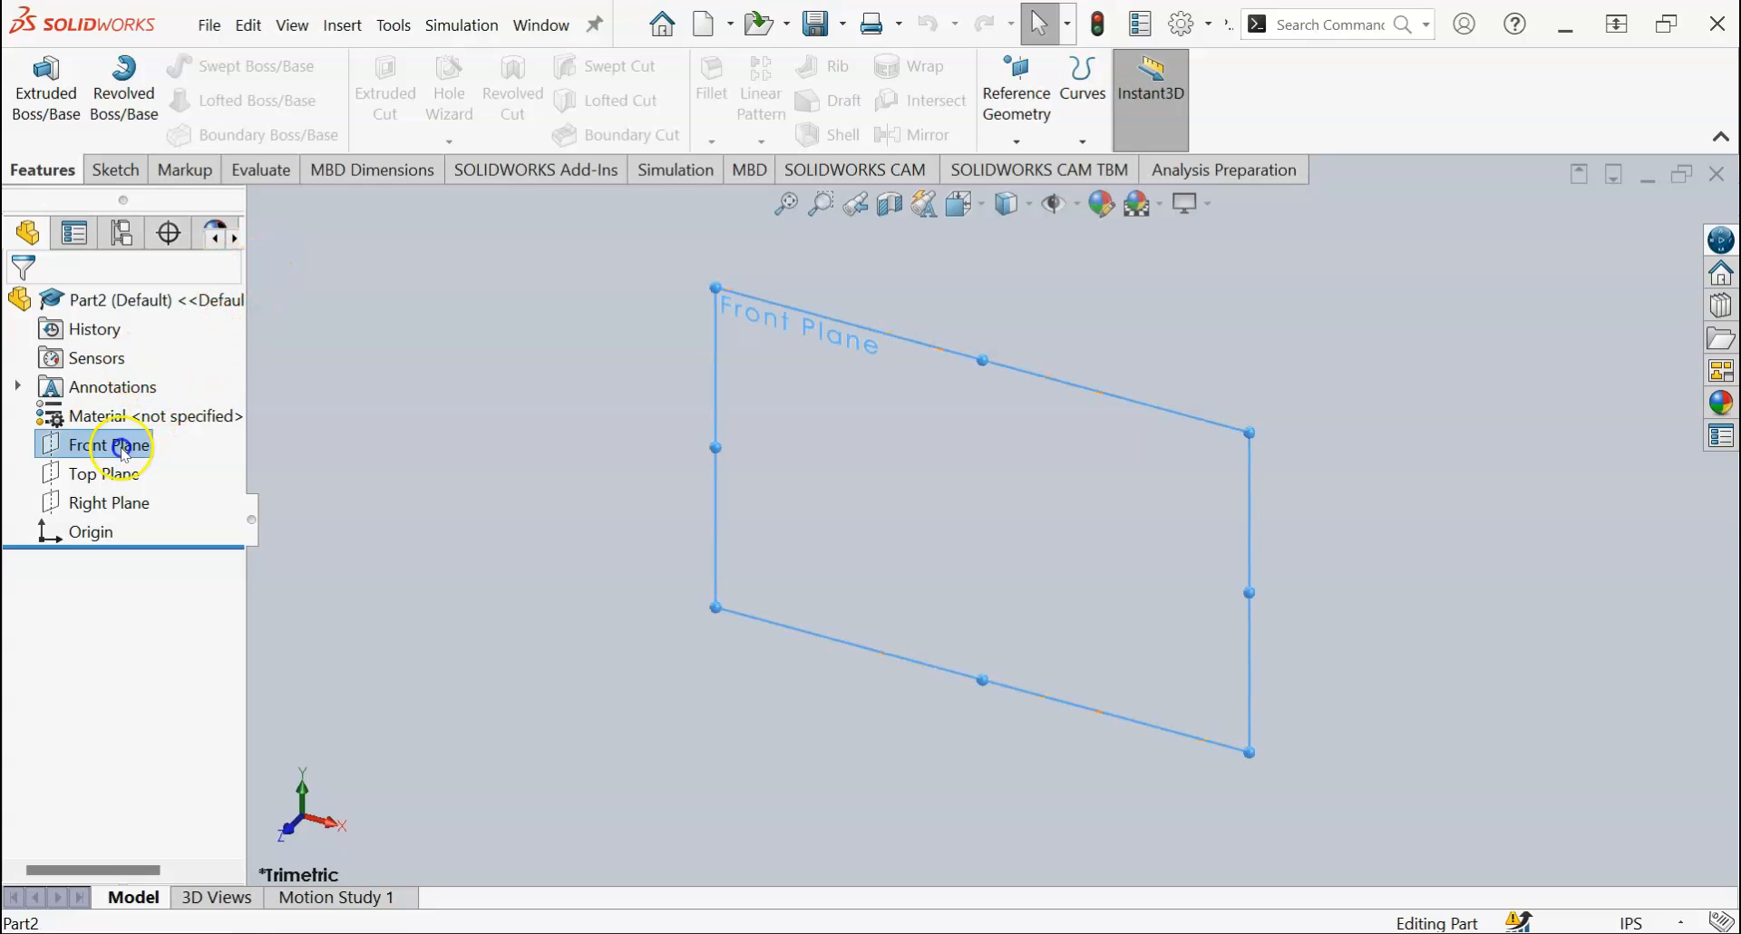
pyautogui.click(105, 168)
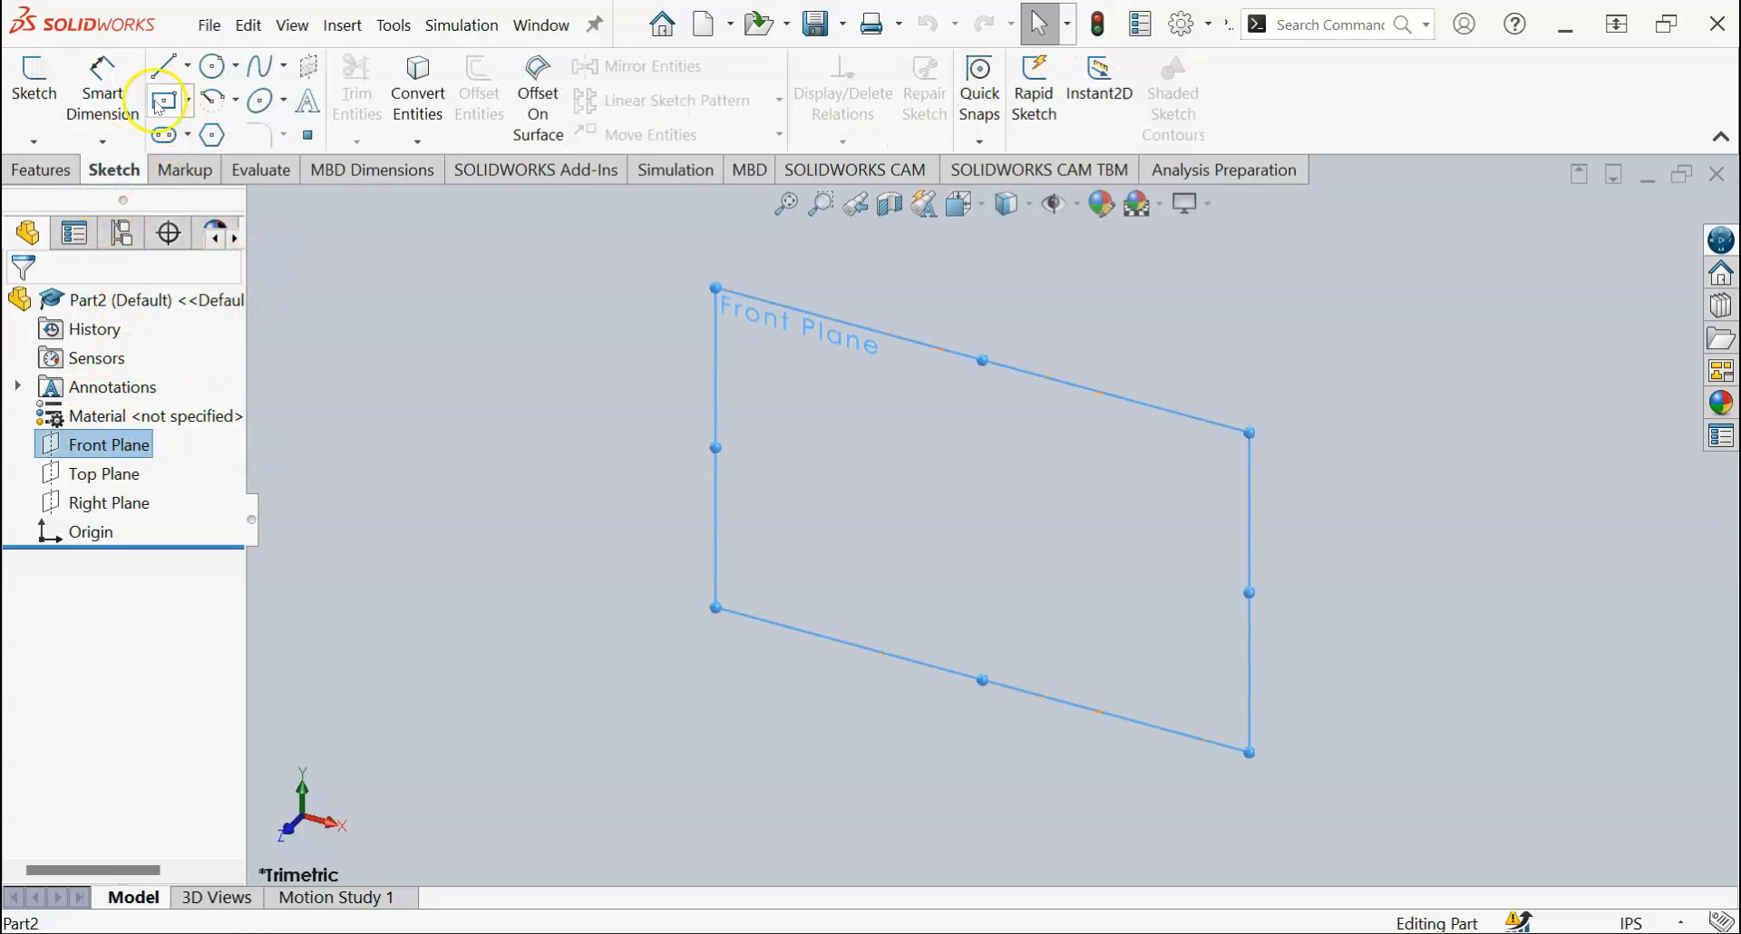
pyautogui.click(188, 101)
pyautogui.click(227, 168)
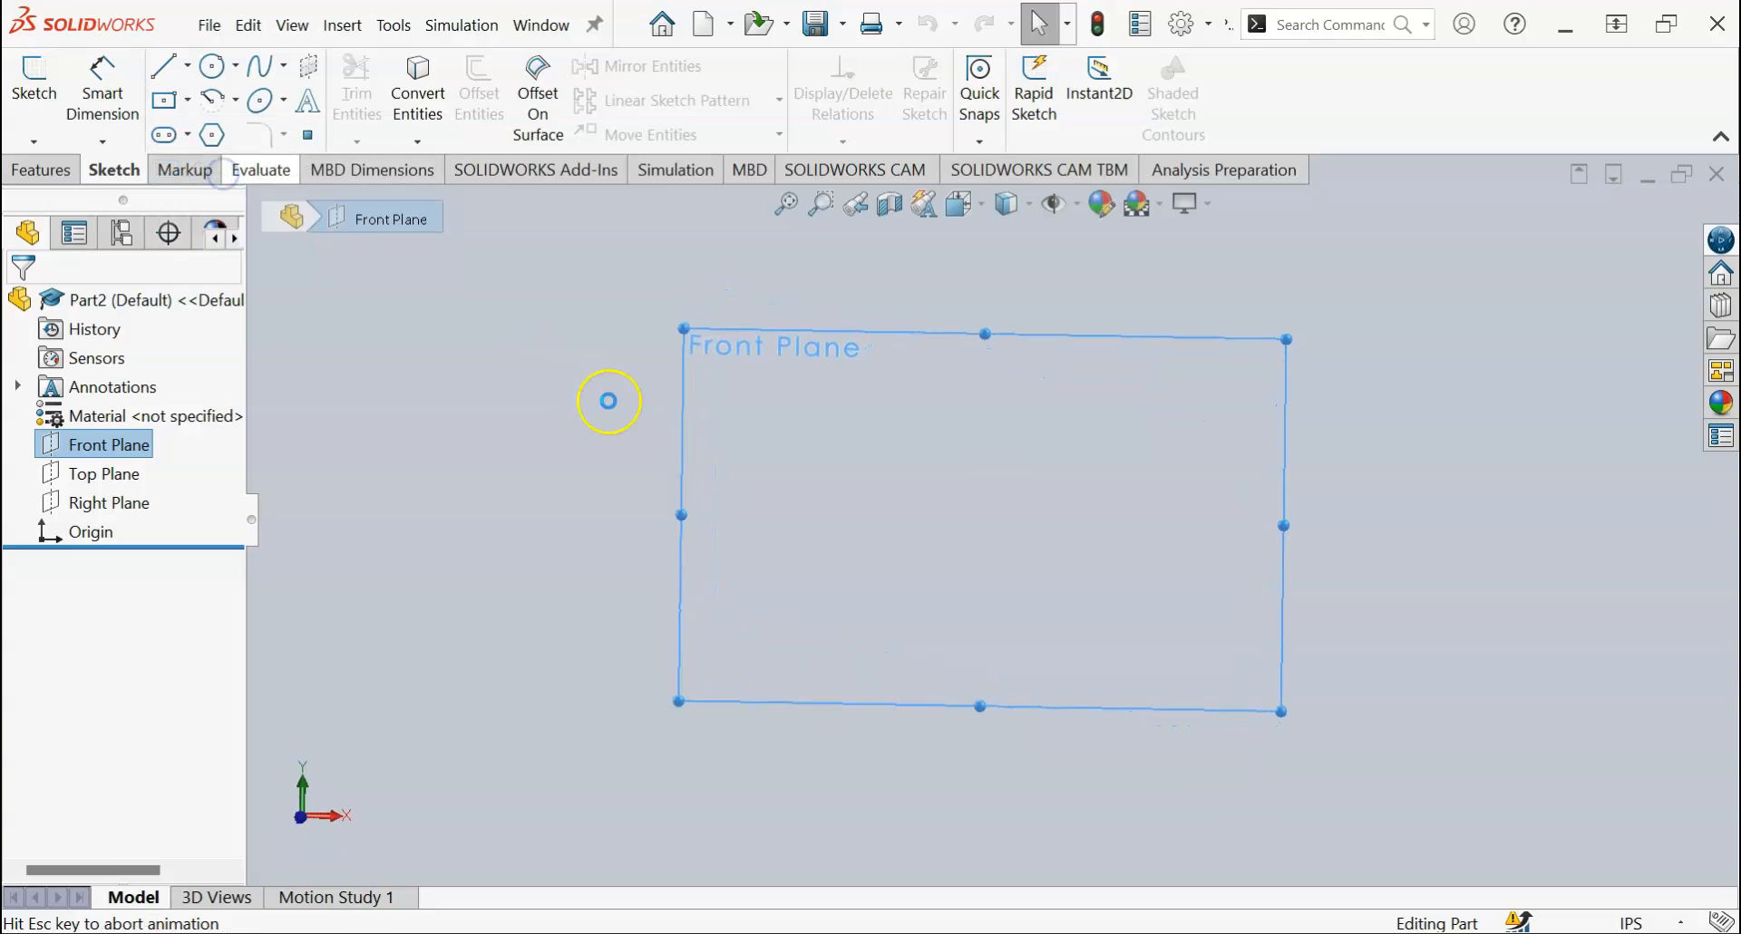
pyautogui.click(994, 519)
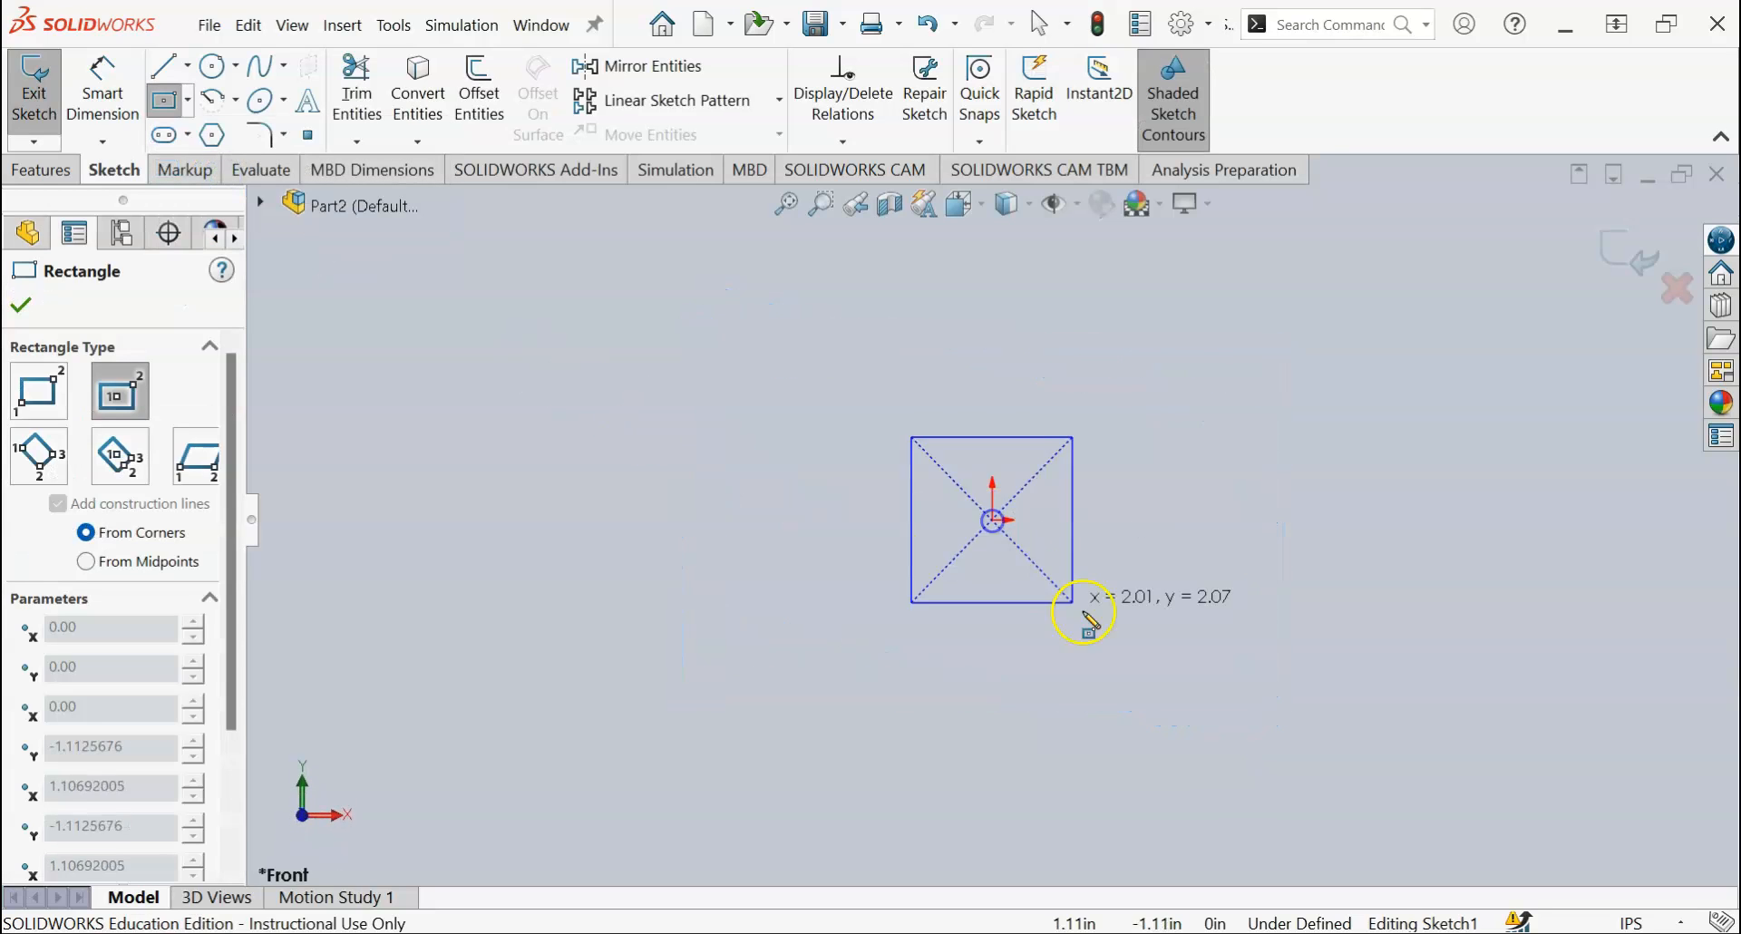
pyautogui.click(1357, 676)
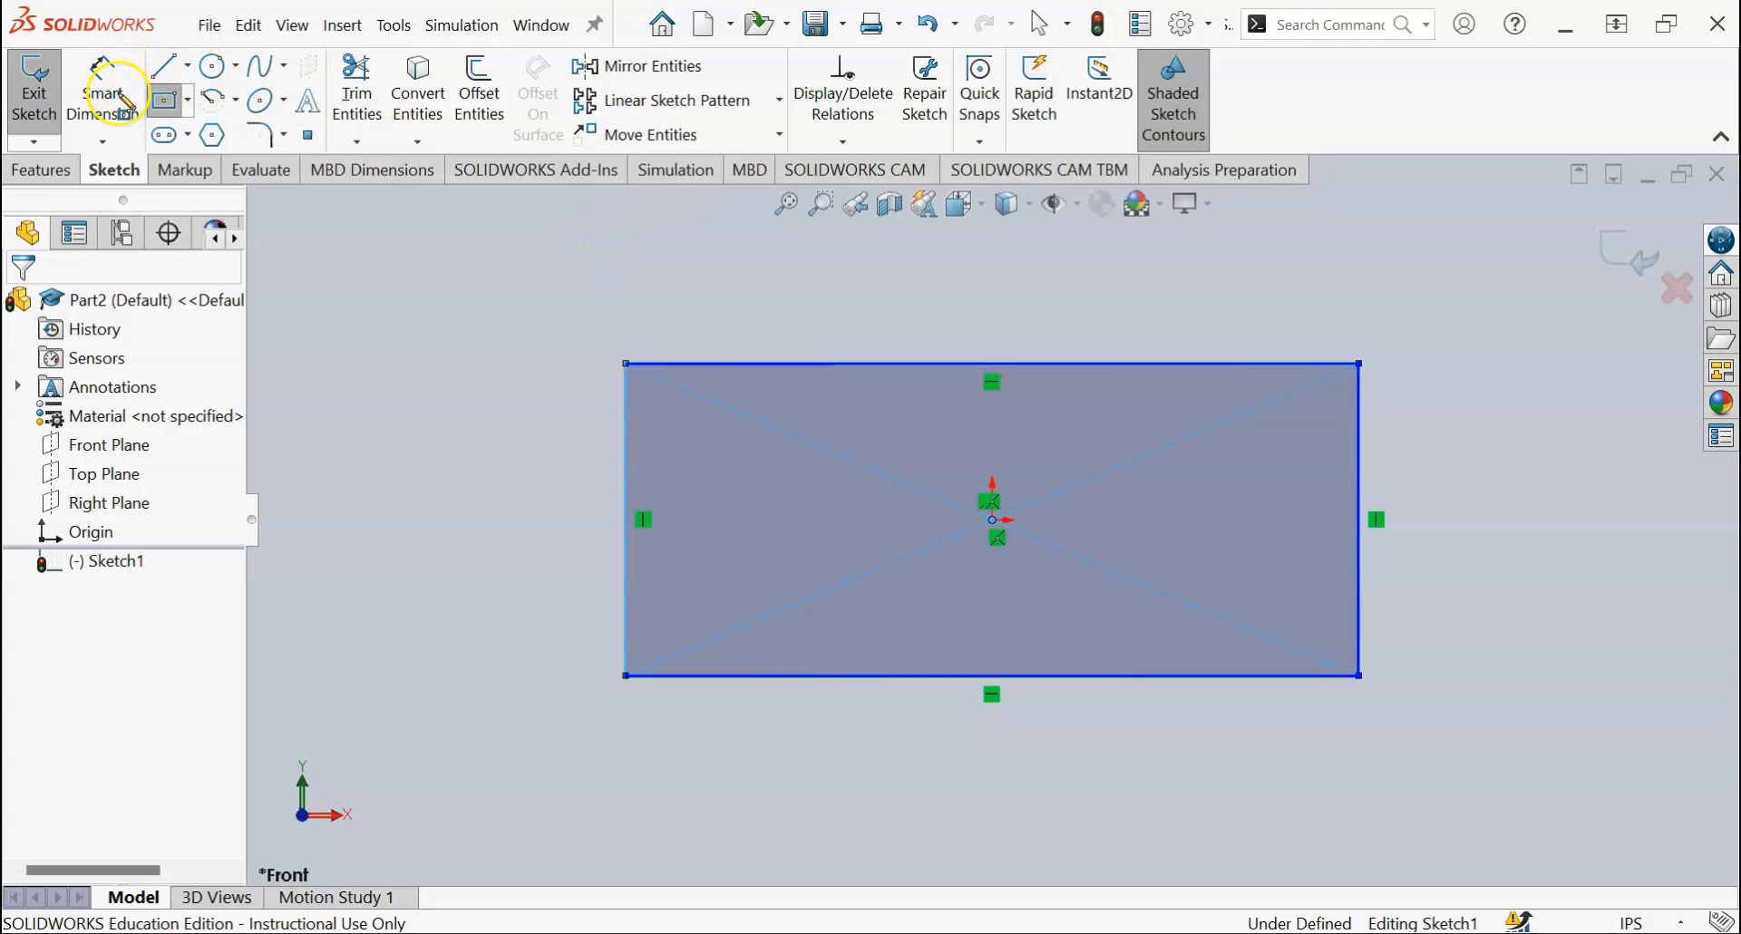
pyautogui.press('Escape')
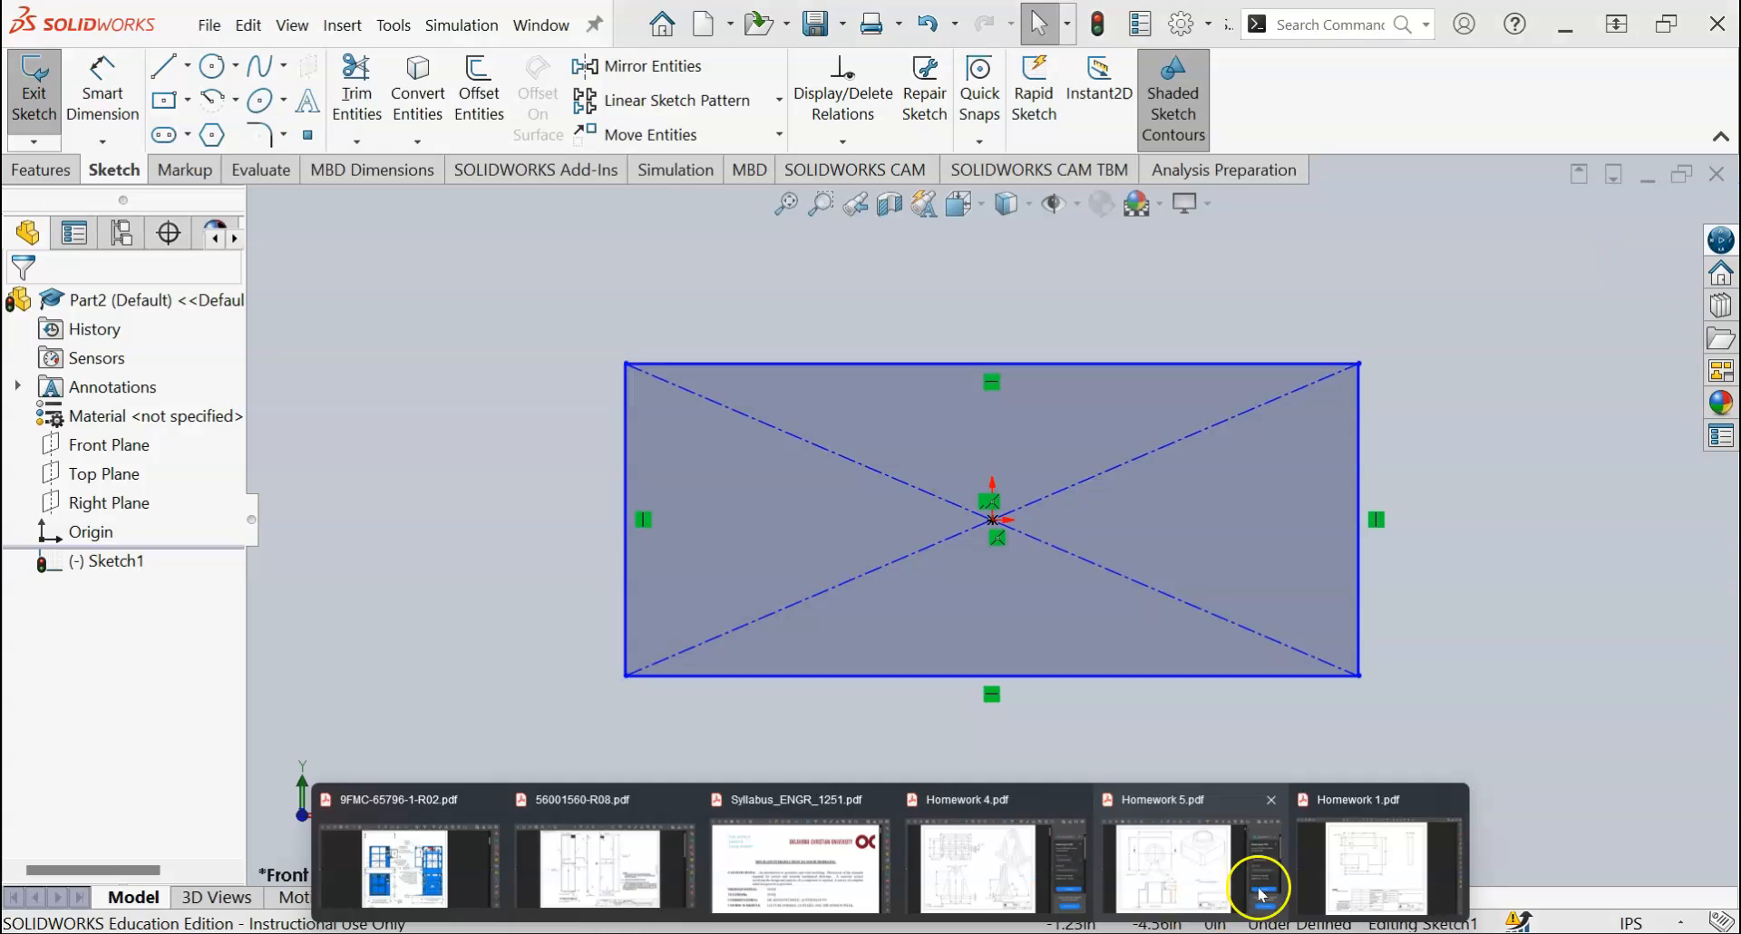
# Step: Check the overall size in Homework 1.pdf and dimension the rectangle 4 in wide and 2.5 in high
pyautogui.click(1260, 888)
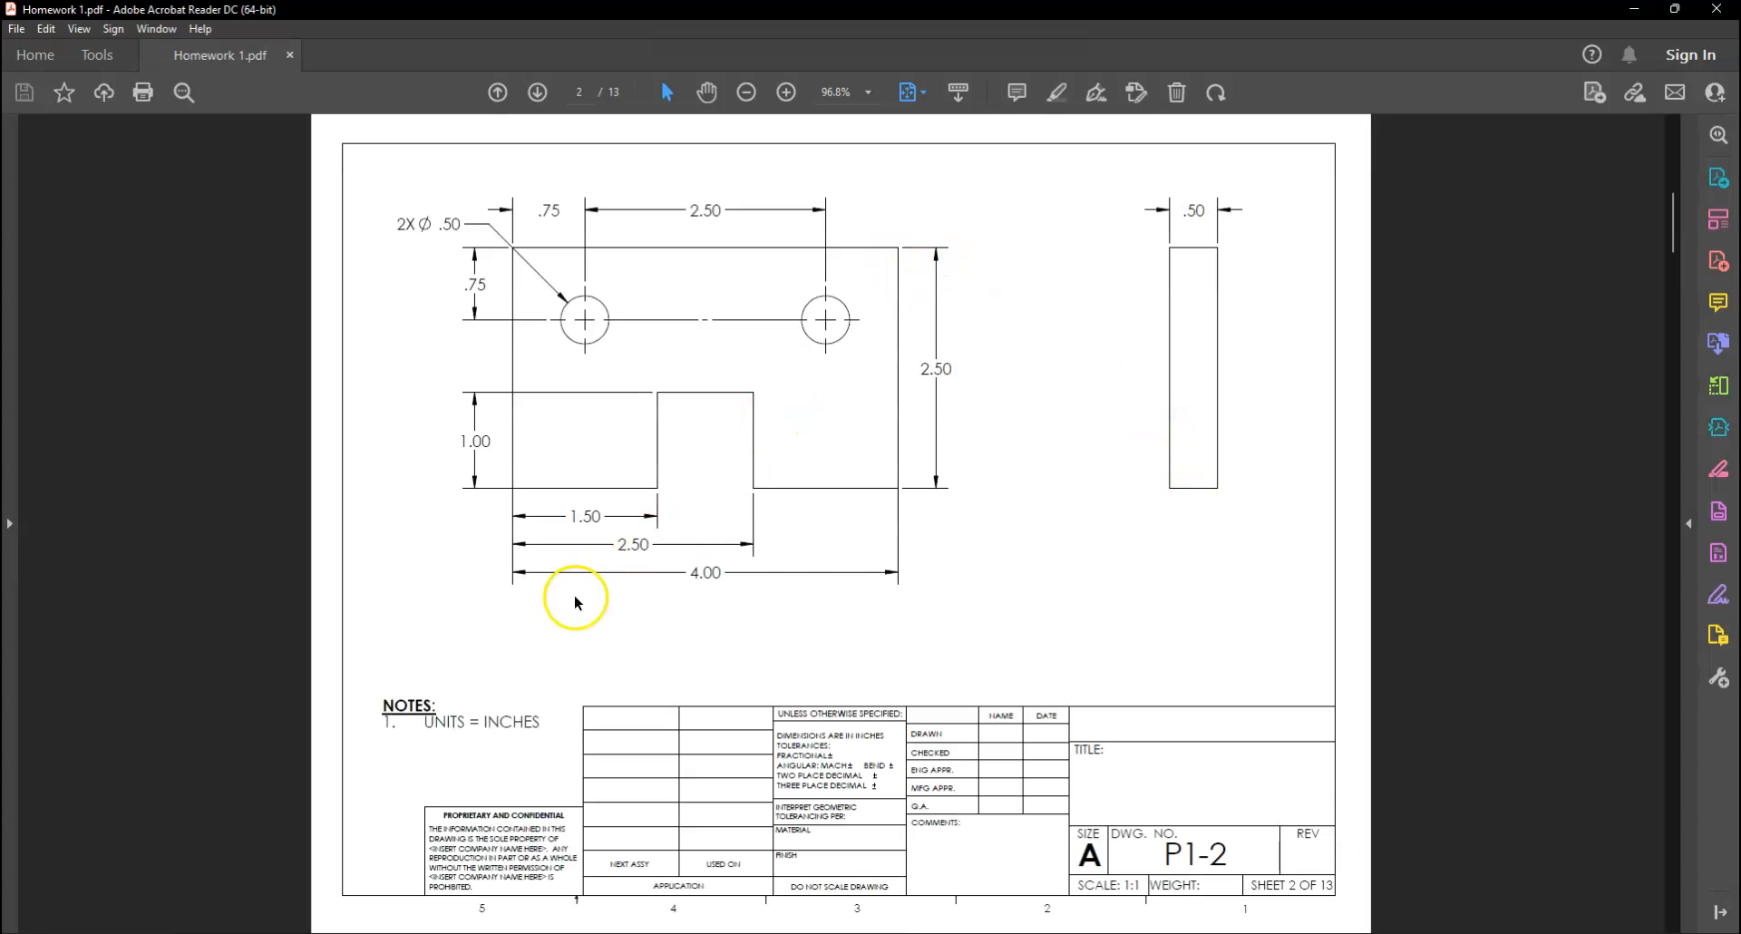
pyautogui.click(1632, 11)
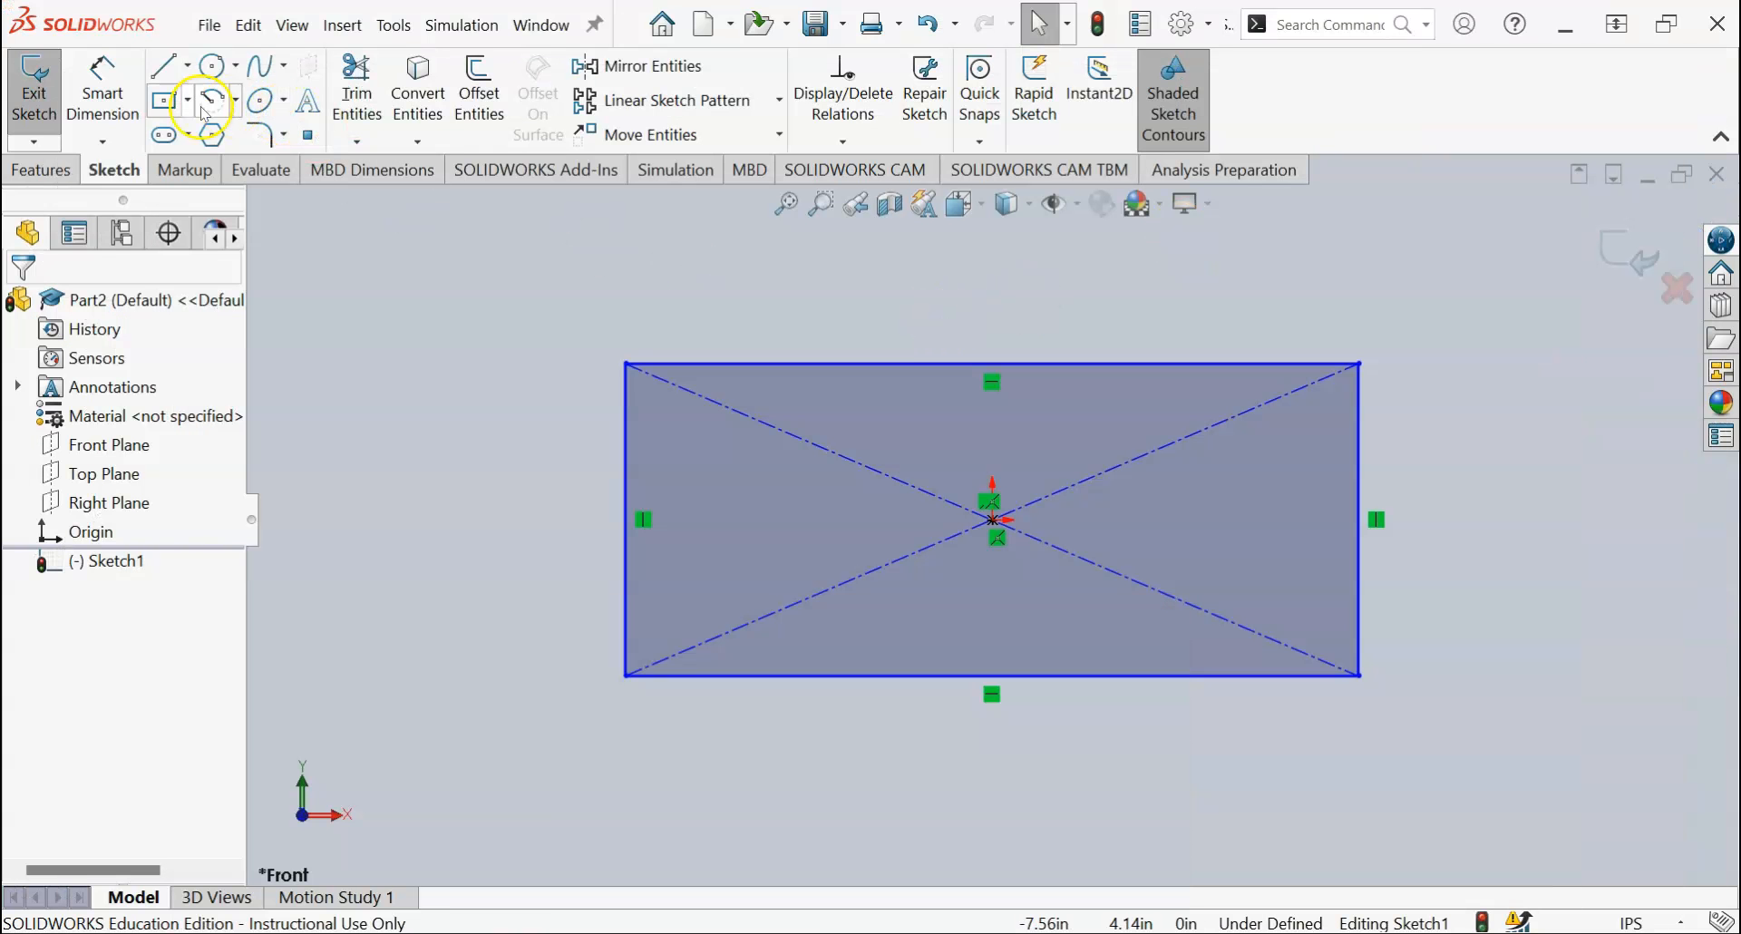
pyautogui.click(102, 86)
pyautogui.click(1084, 363)
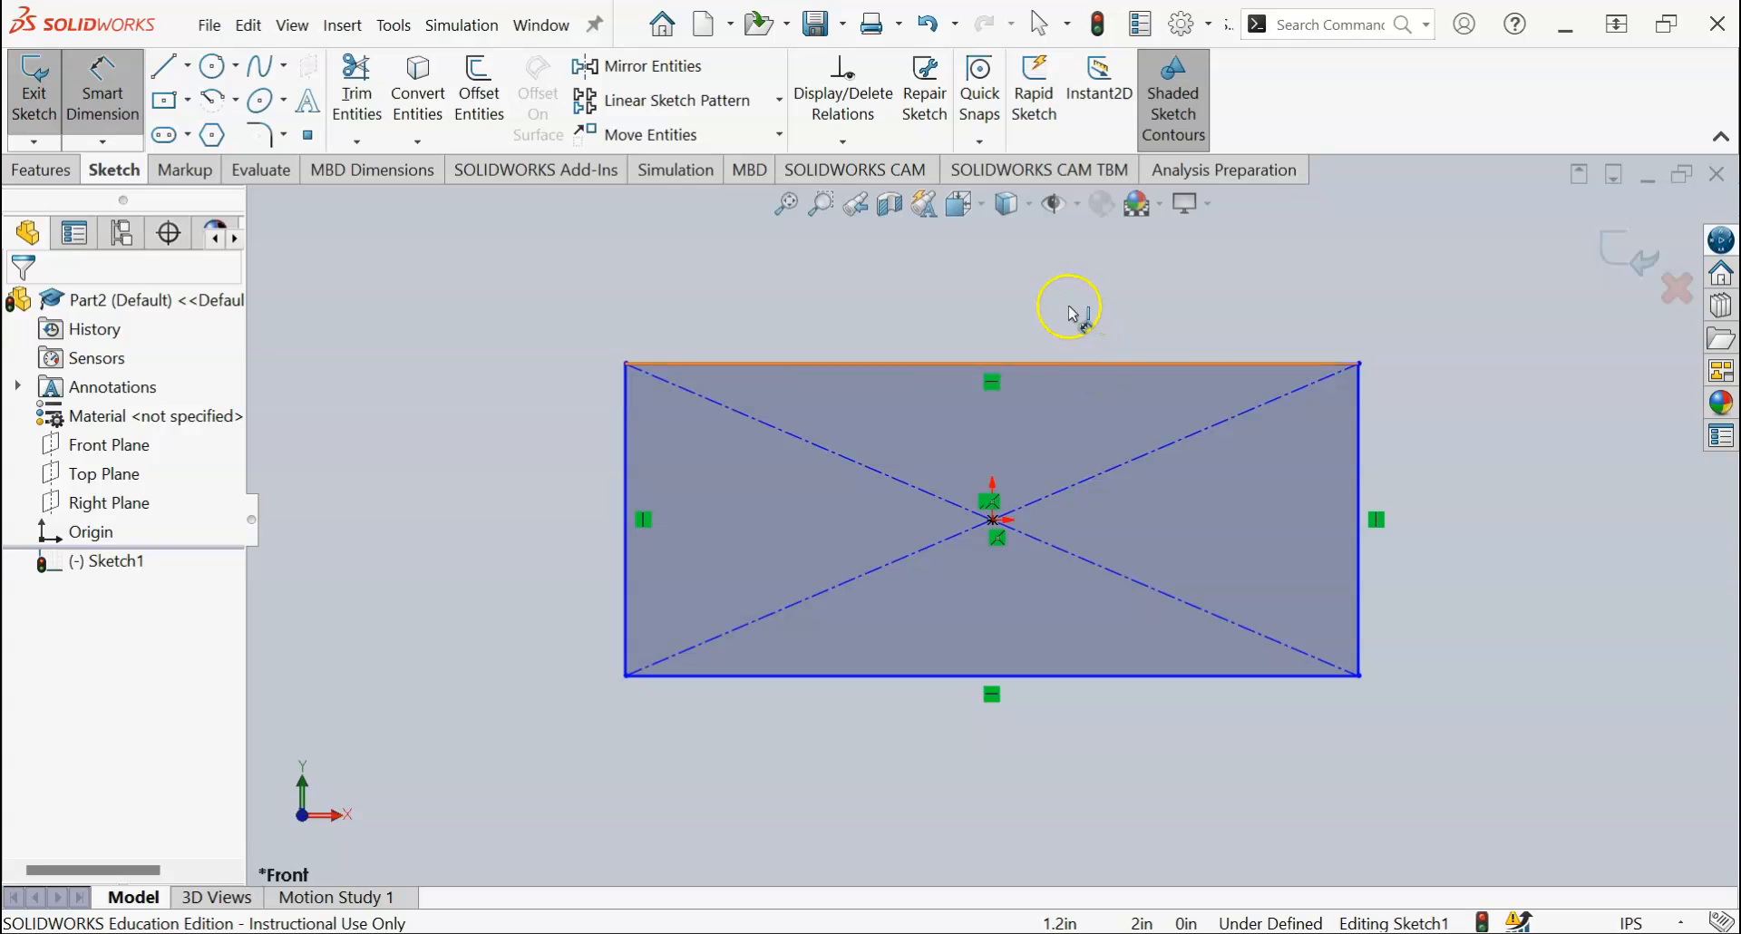
pyautogui.click(1058, 307)
pyautogui.write('4903306in')
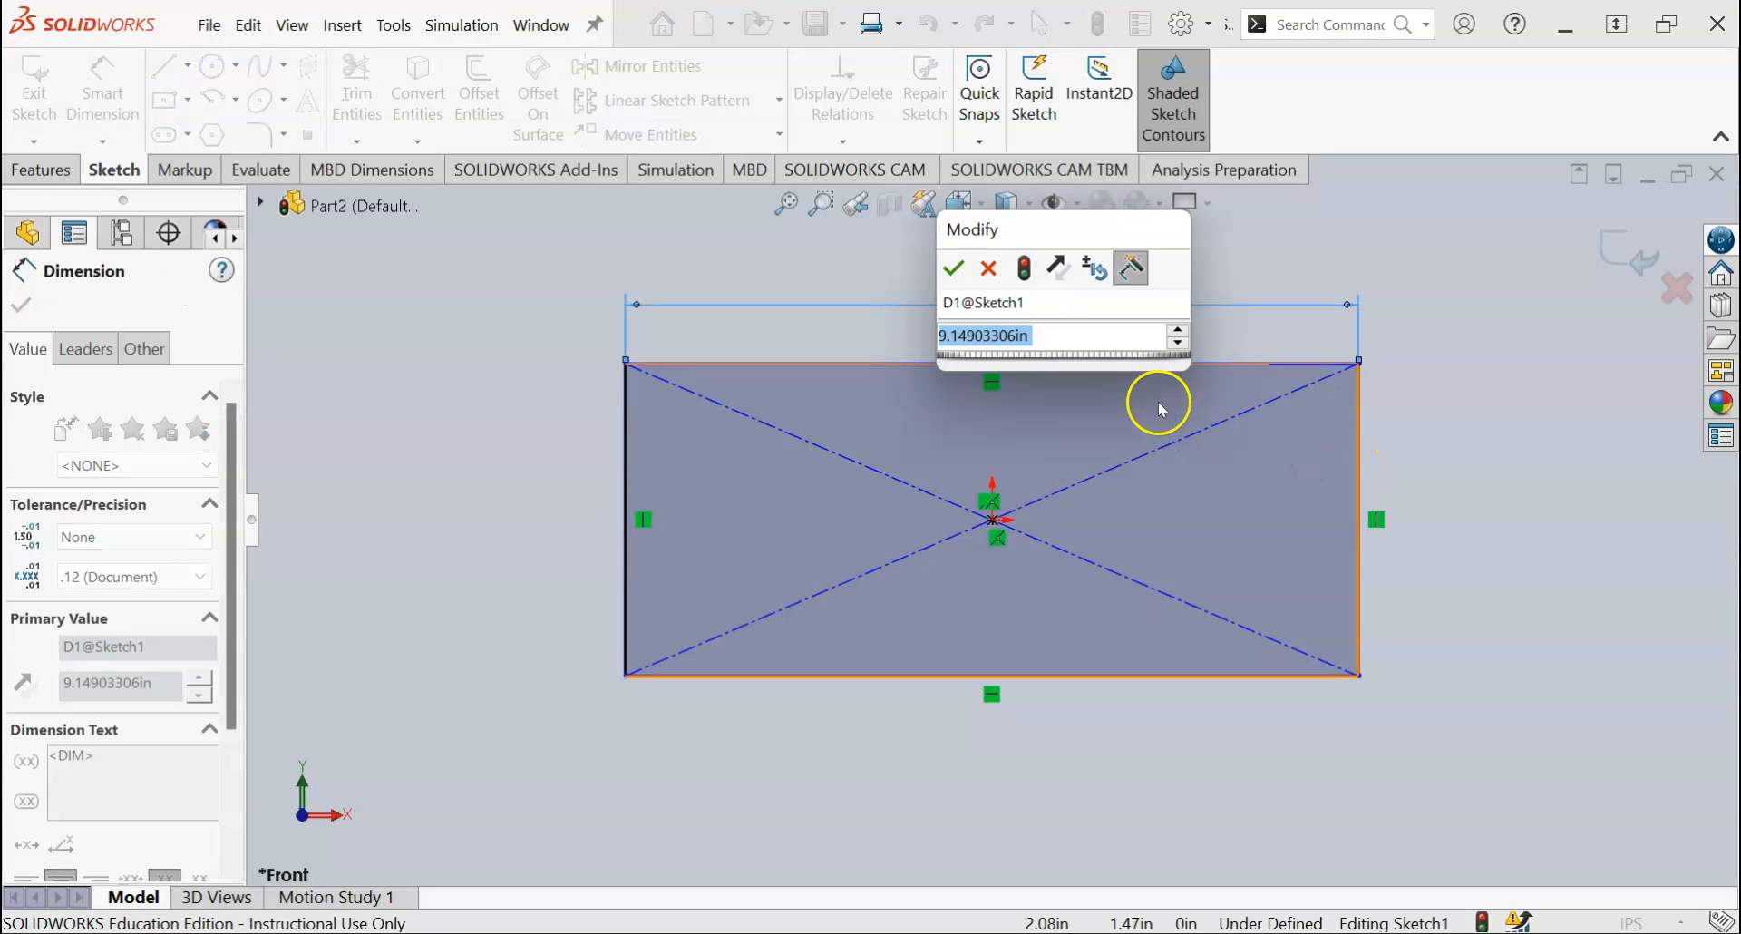
pyautogui.press('Return')
pyautogui.click(1358, 431)
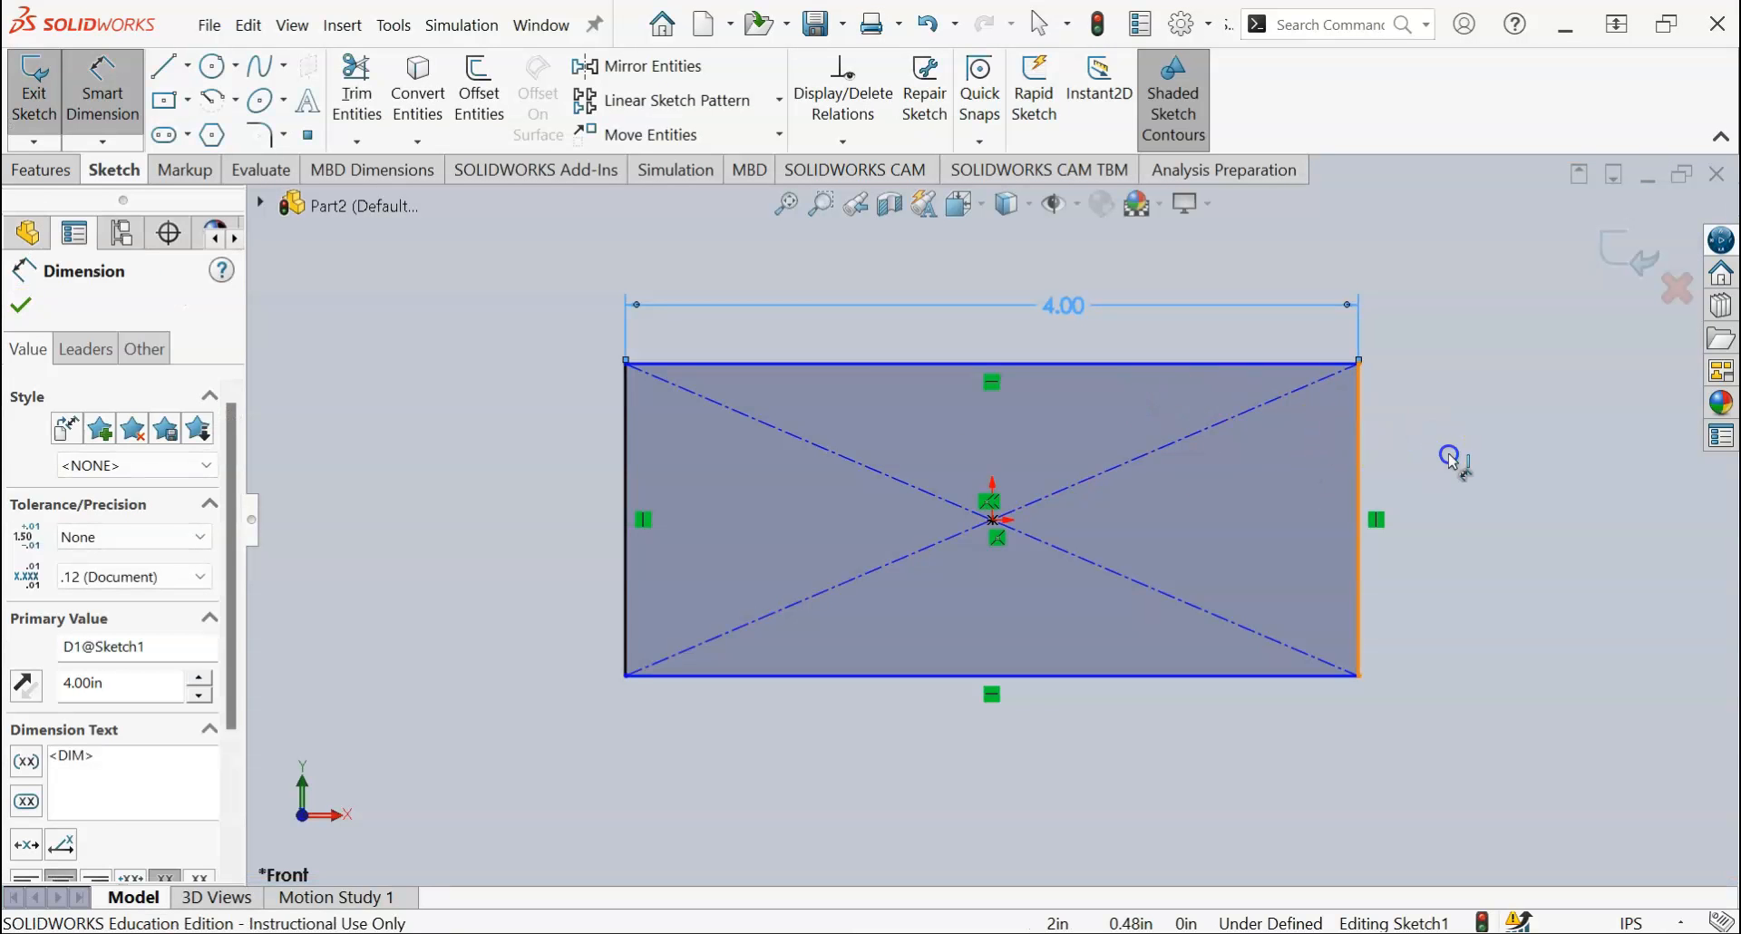
pyautogui.click(1448, 470)
pyautogui.write('2.5')
pyautogui.press('Return')
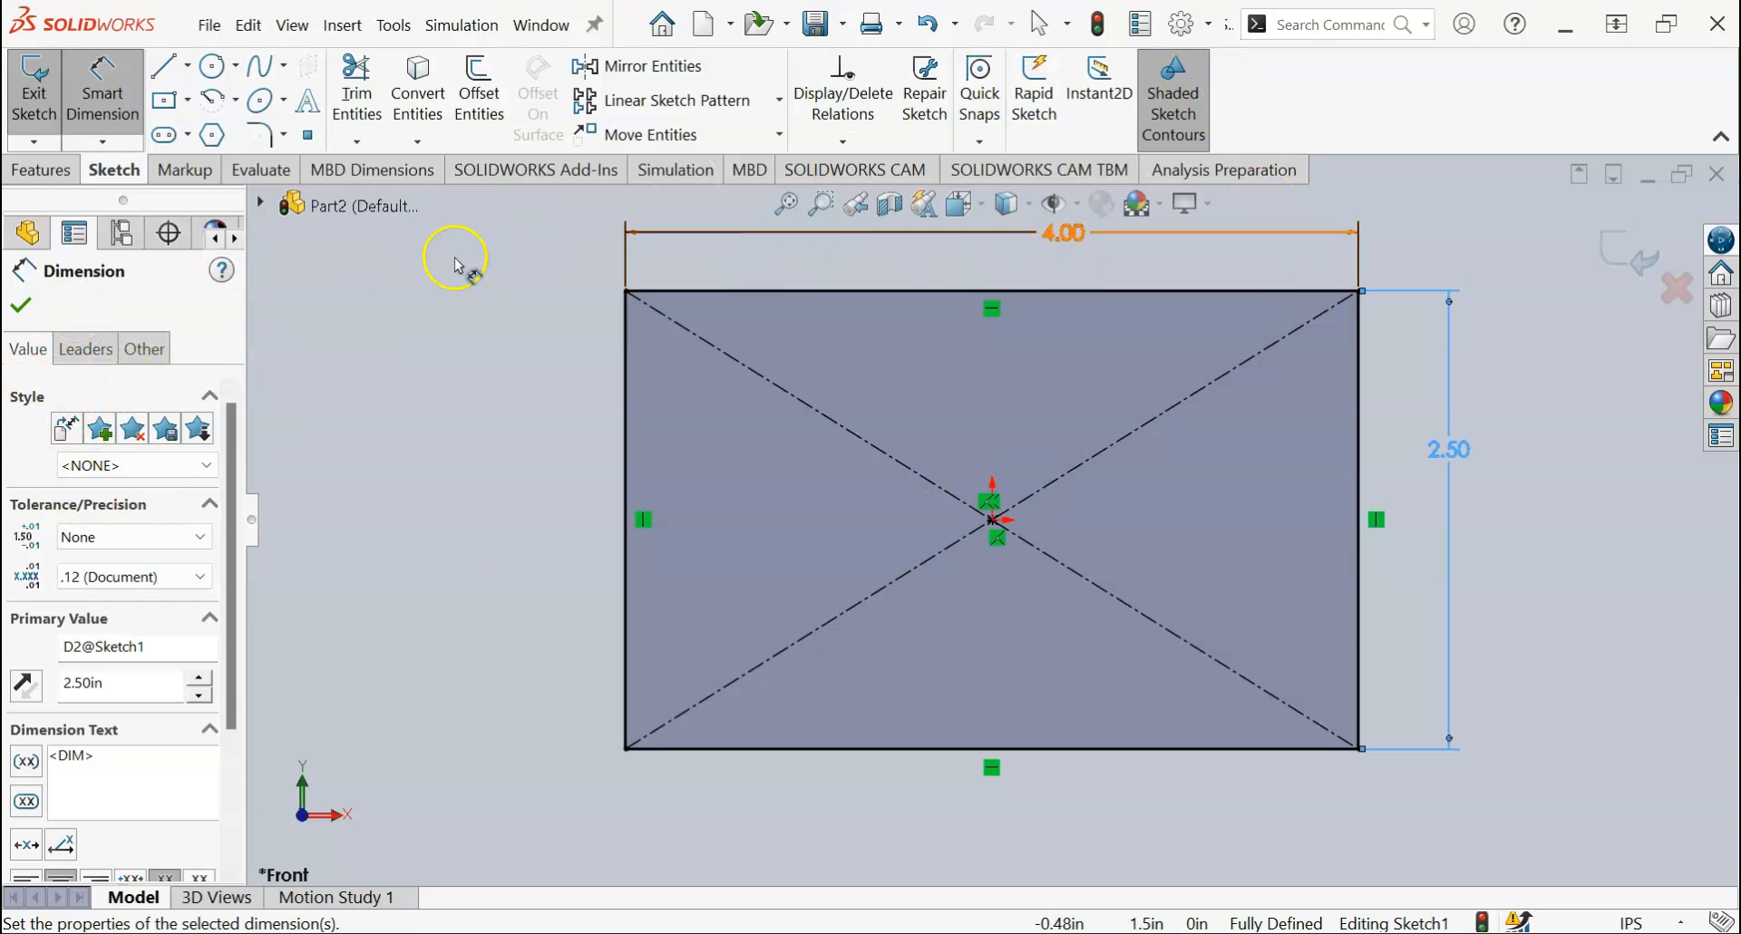
# Step: Extrude the rectangle as a Blind boss with a depth of 0.5 in
pyautogui.click(29, 173)
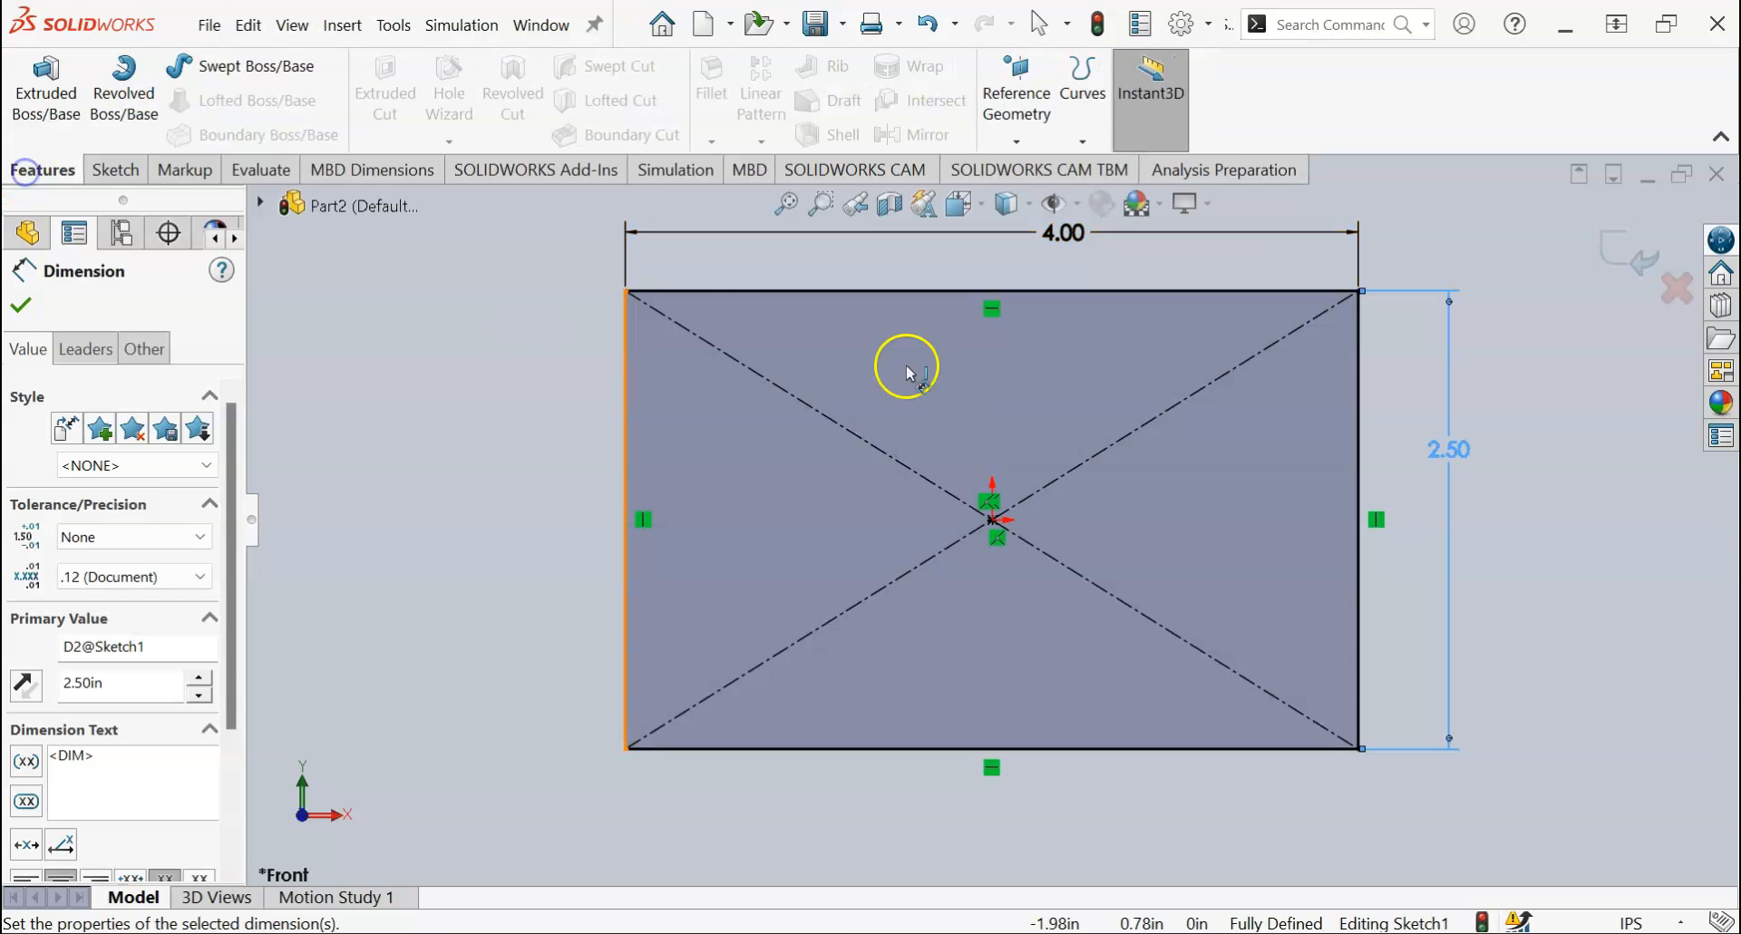
pyautogui.click(71, 98)
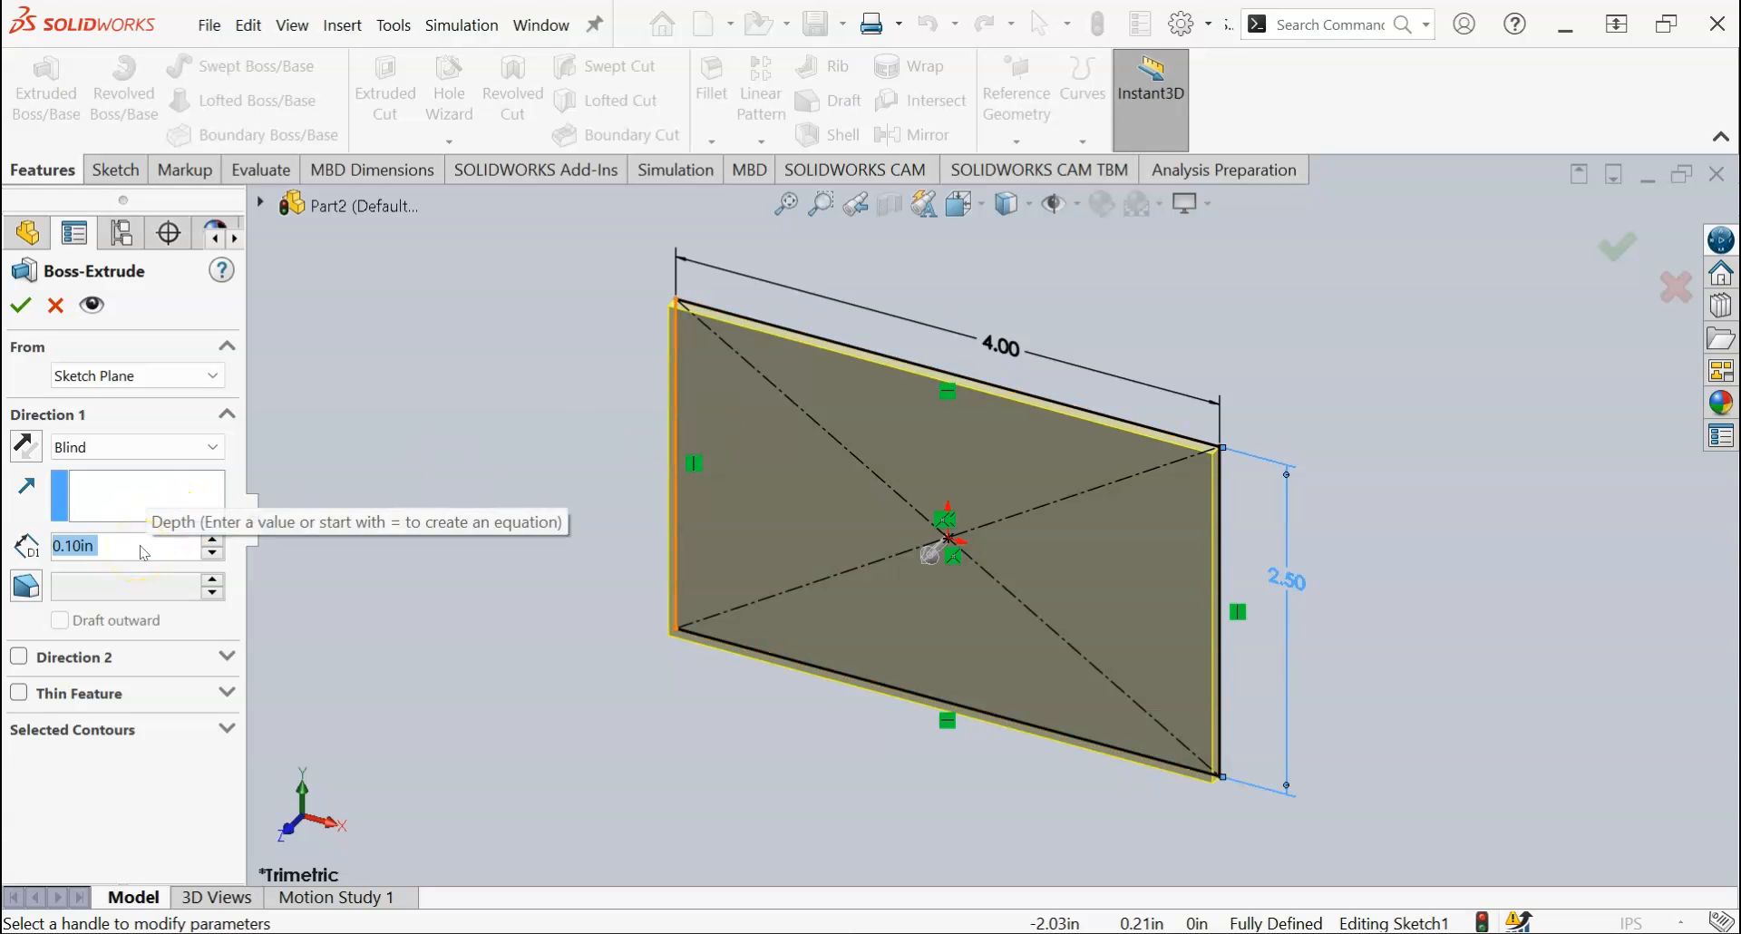
pyautogui.write('0.5')
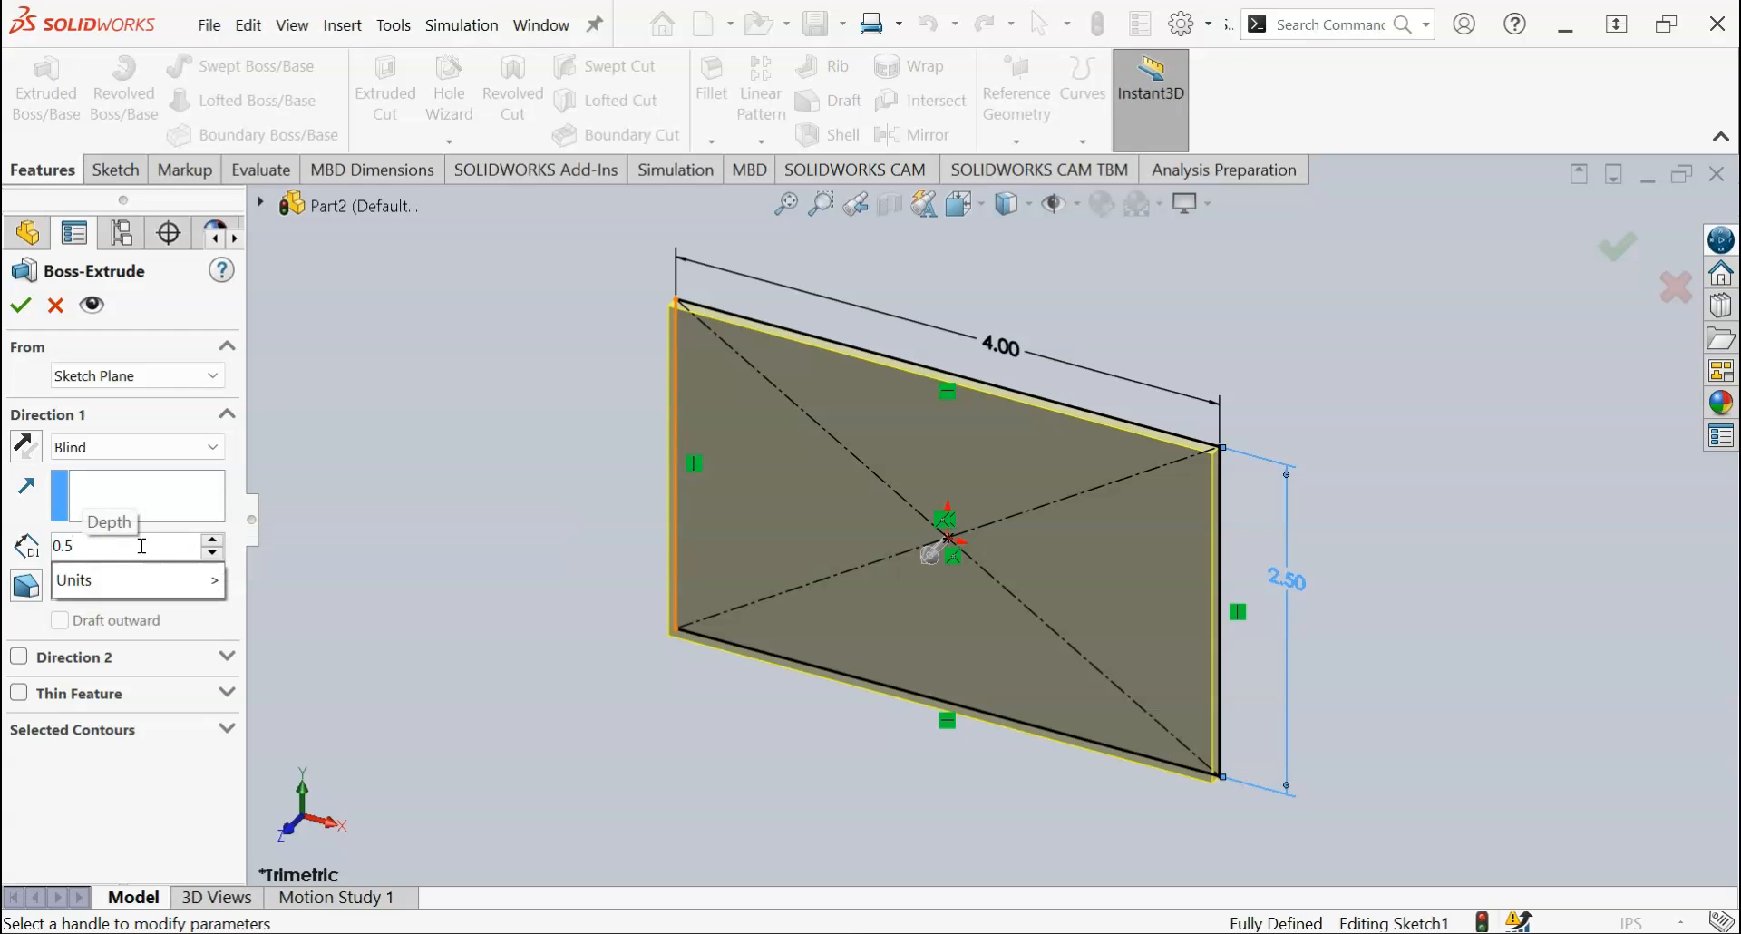
pyautogui.press('Return')
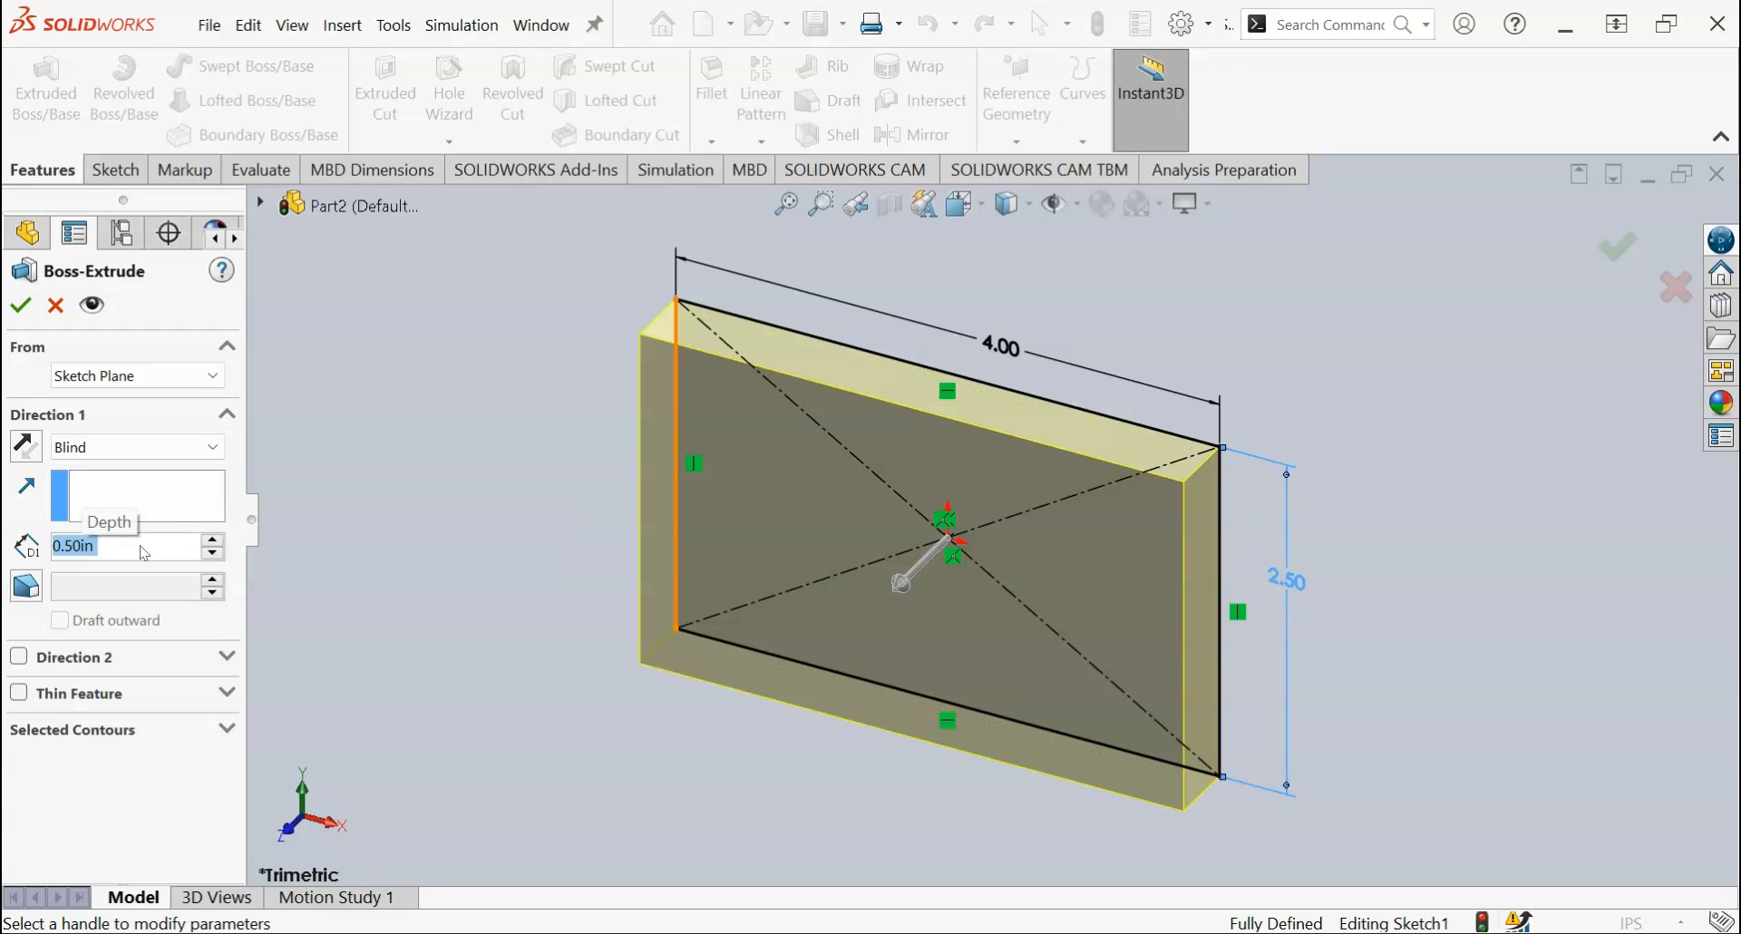
pyautogui.click(20, 305)
pyautogui.click(1352, 362)
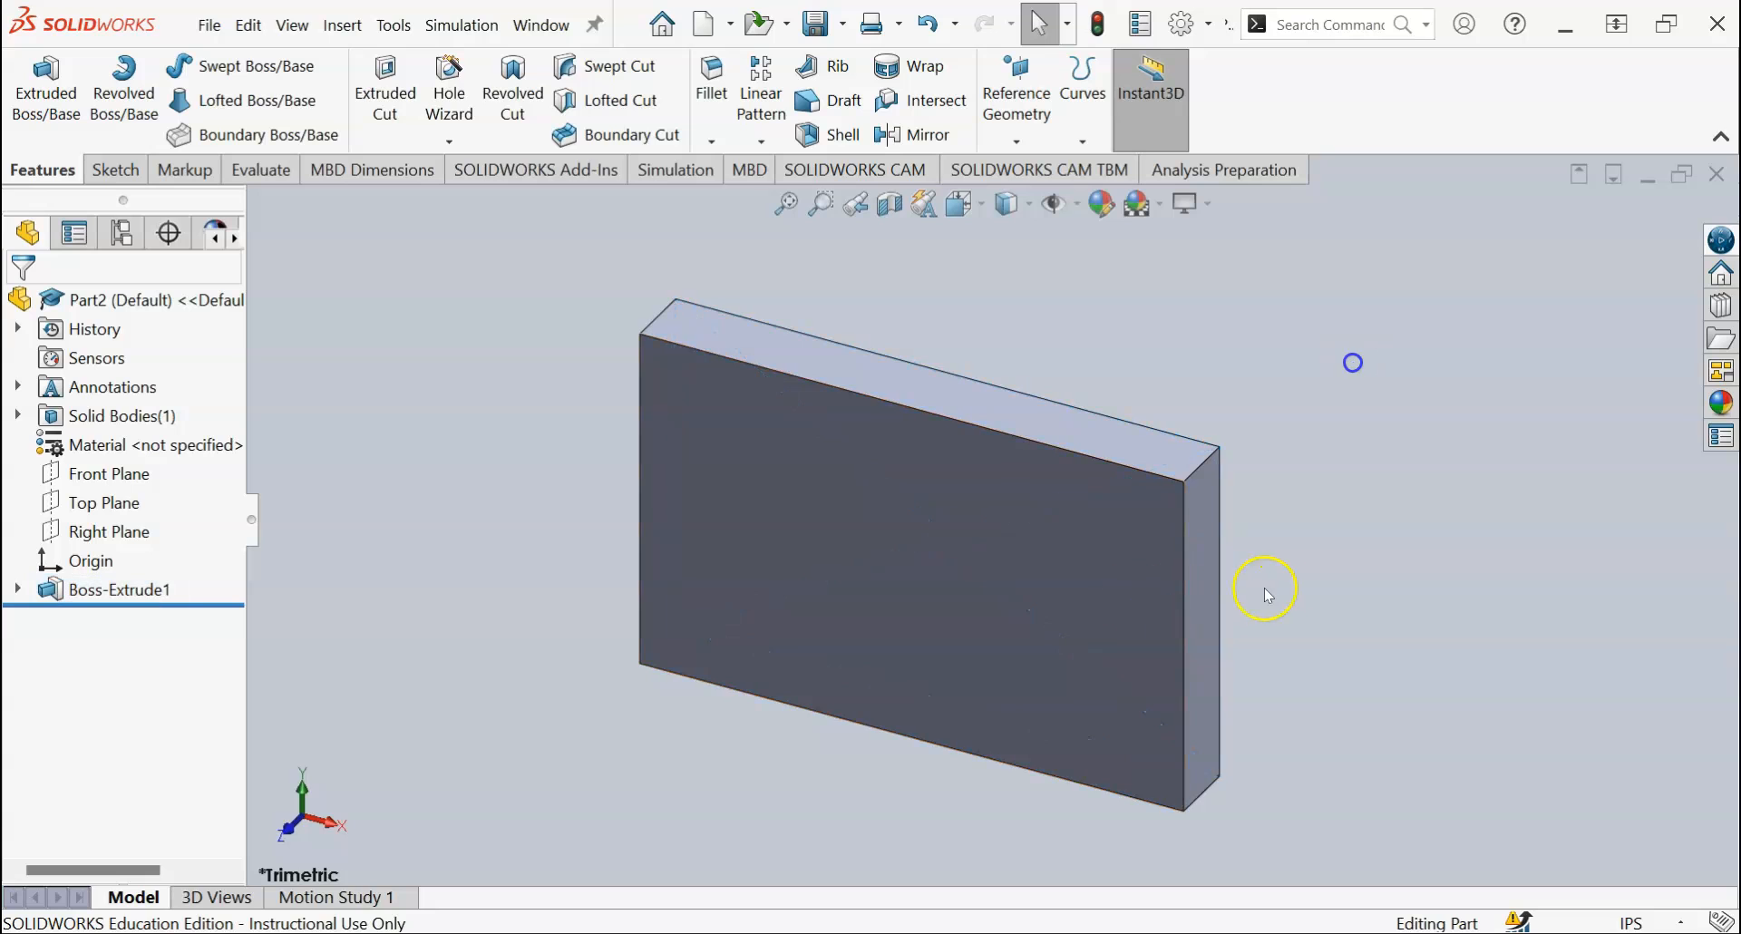
# Step: Inspect the extruded plate and consult the Homework 1.pdf drawing P1-2 for its hole and notch dimensions
pyautogui.scroll(2, 1271, 591)
pyautogui.moveTo(1274, 590); pyautogui.dragTo(1289, 446, button='middle')
pyautogui.scroll(-1, 1290, 446)
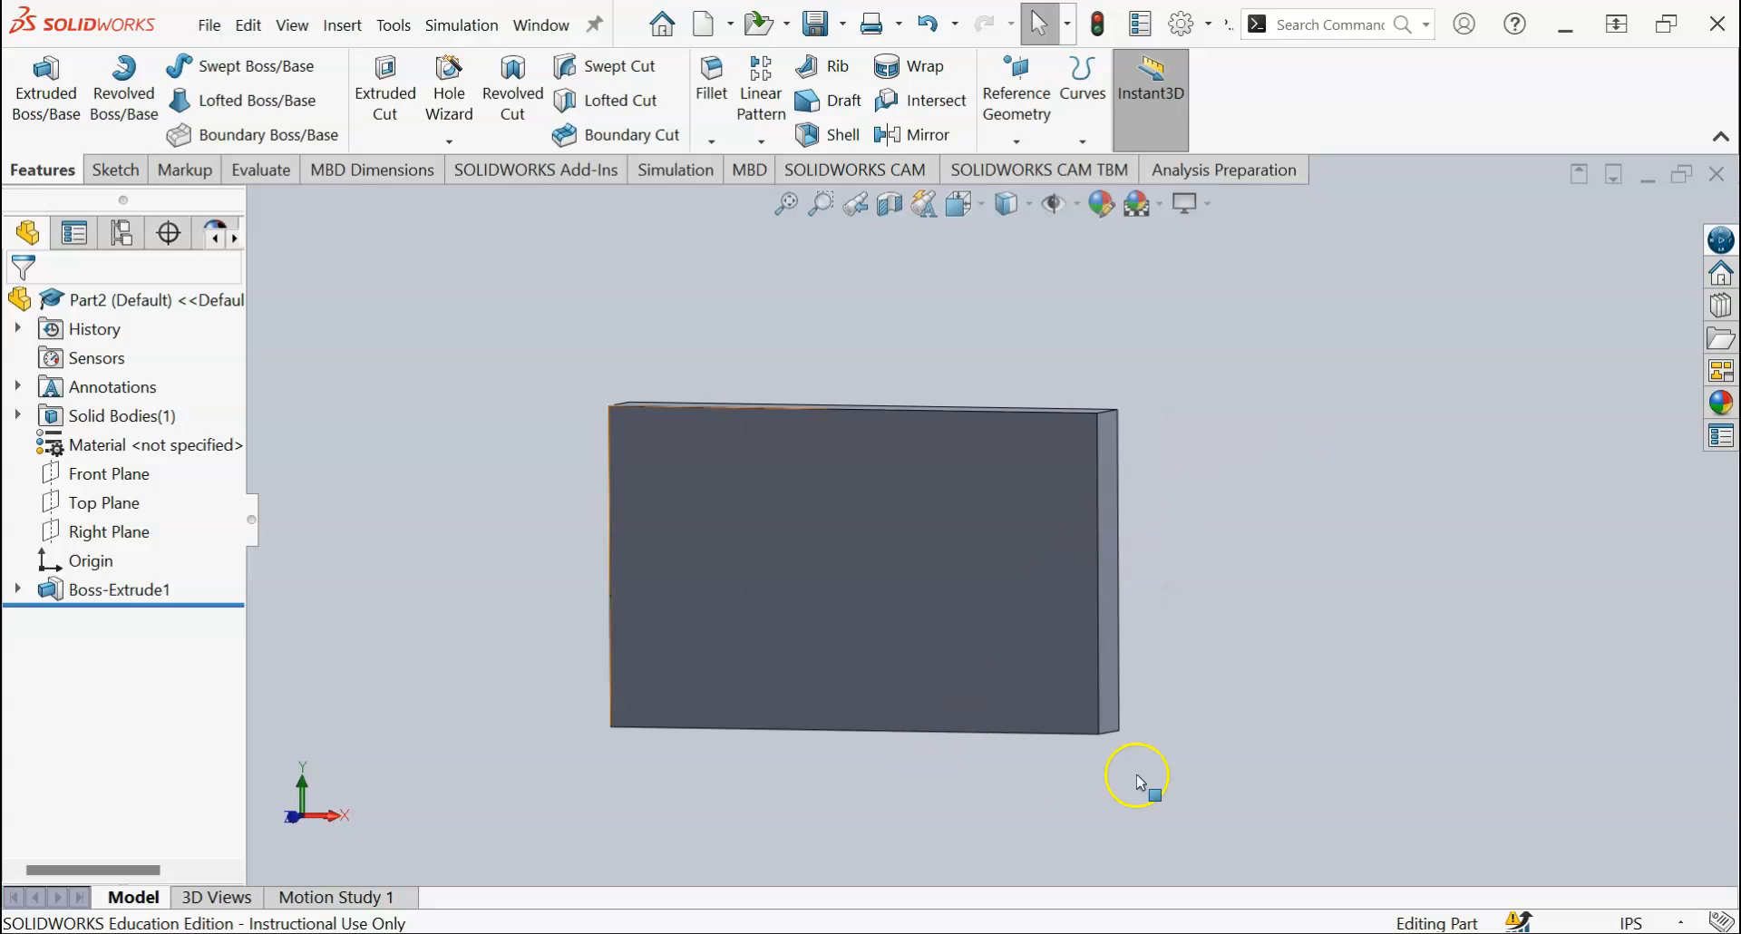
pyautogui.moveTo(1150, 545); pyautogui.dragTo(1216, 528, button='middle')
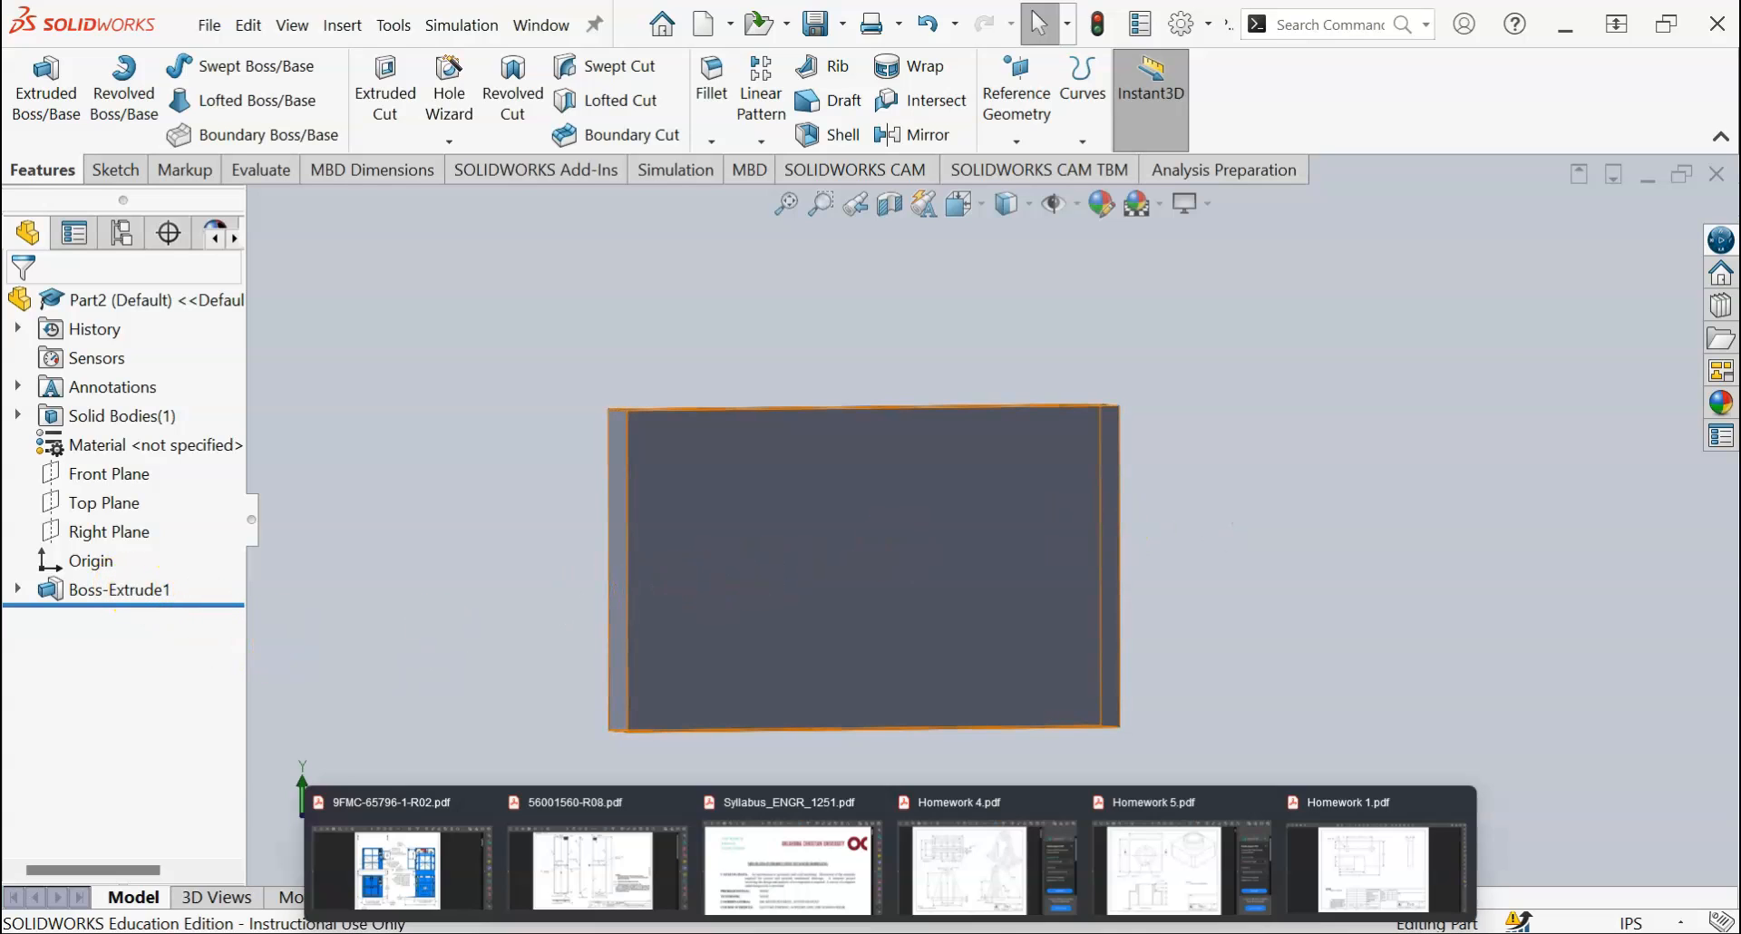
pyautogui.click(1341, 878)
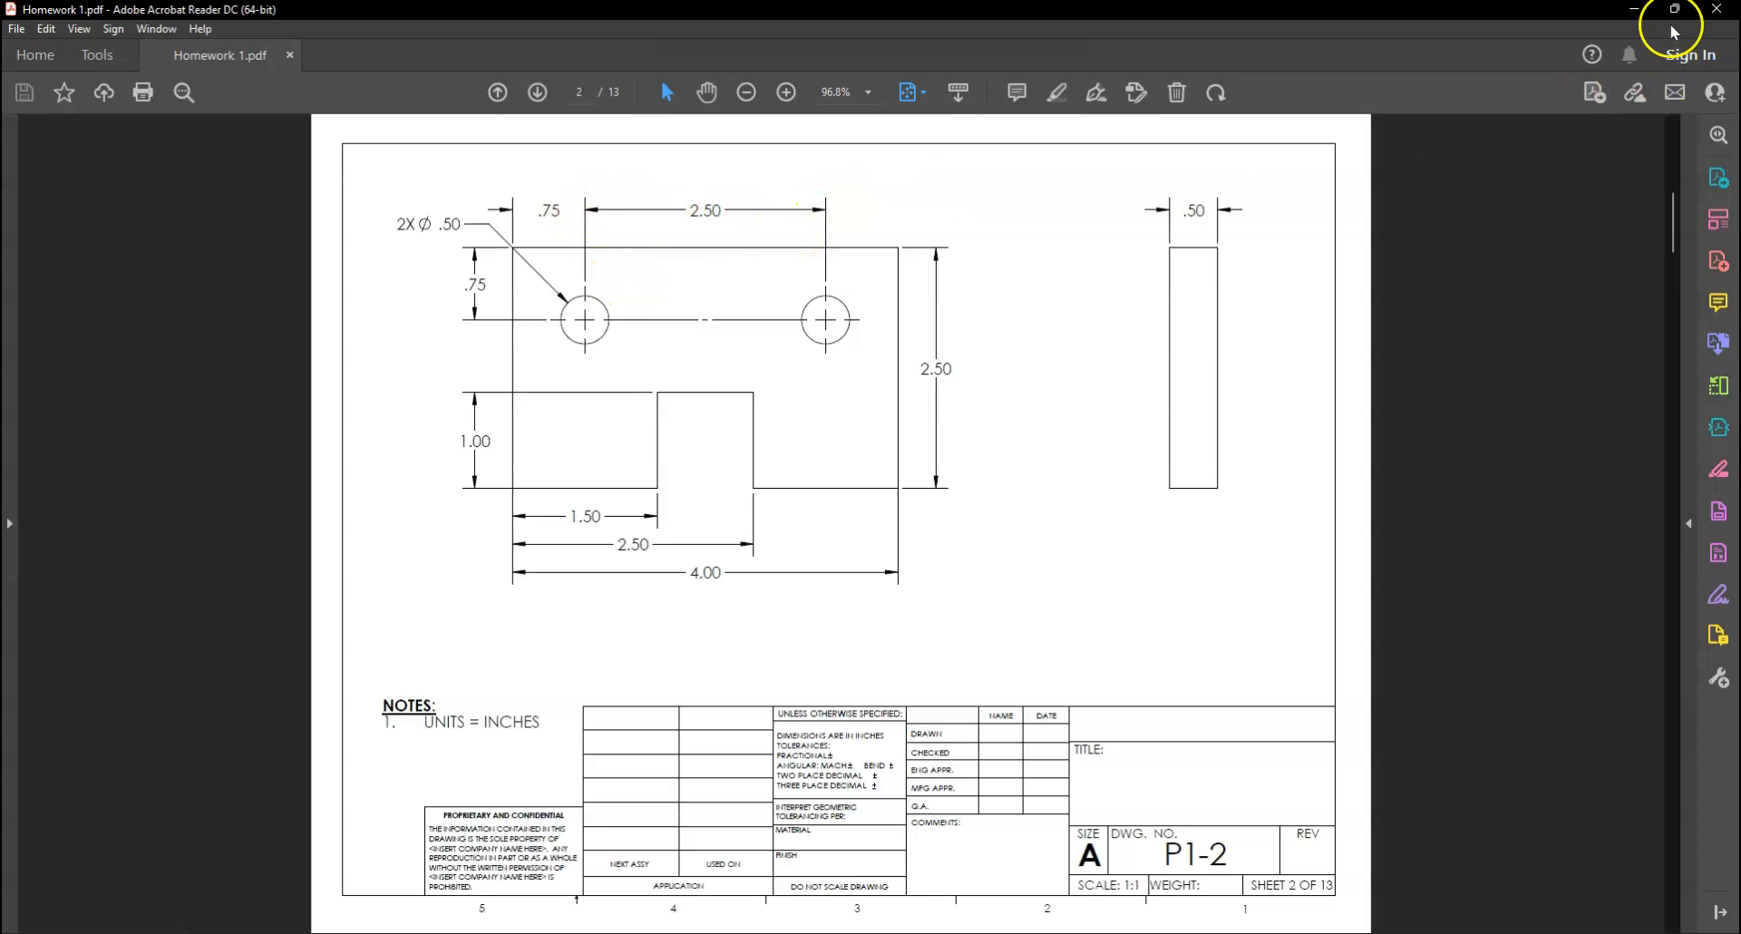
pyautogui.click(1640, 10)
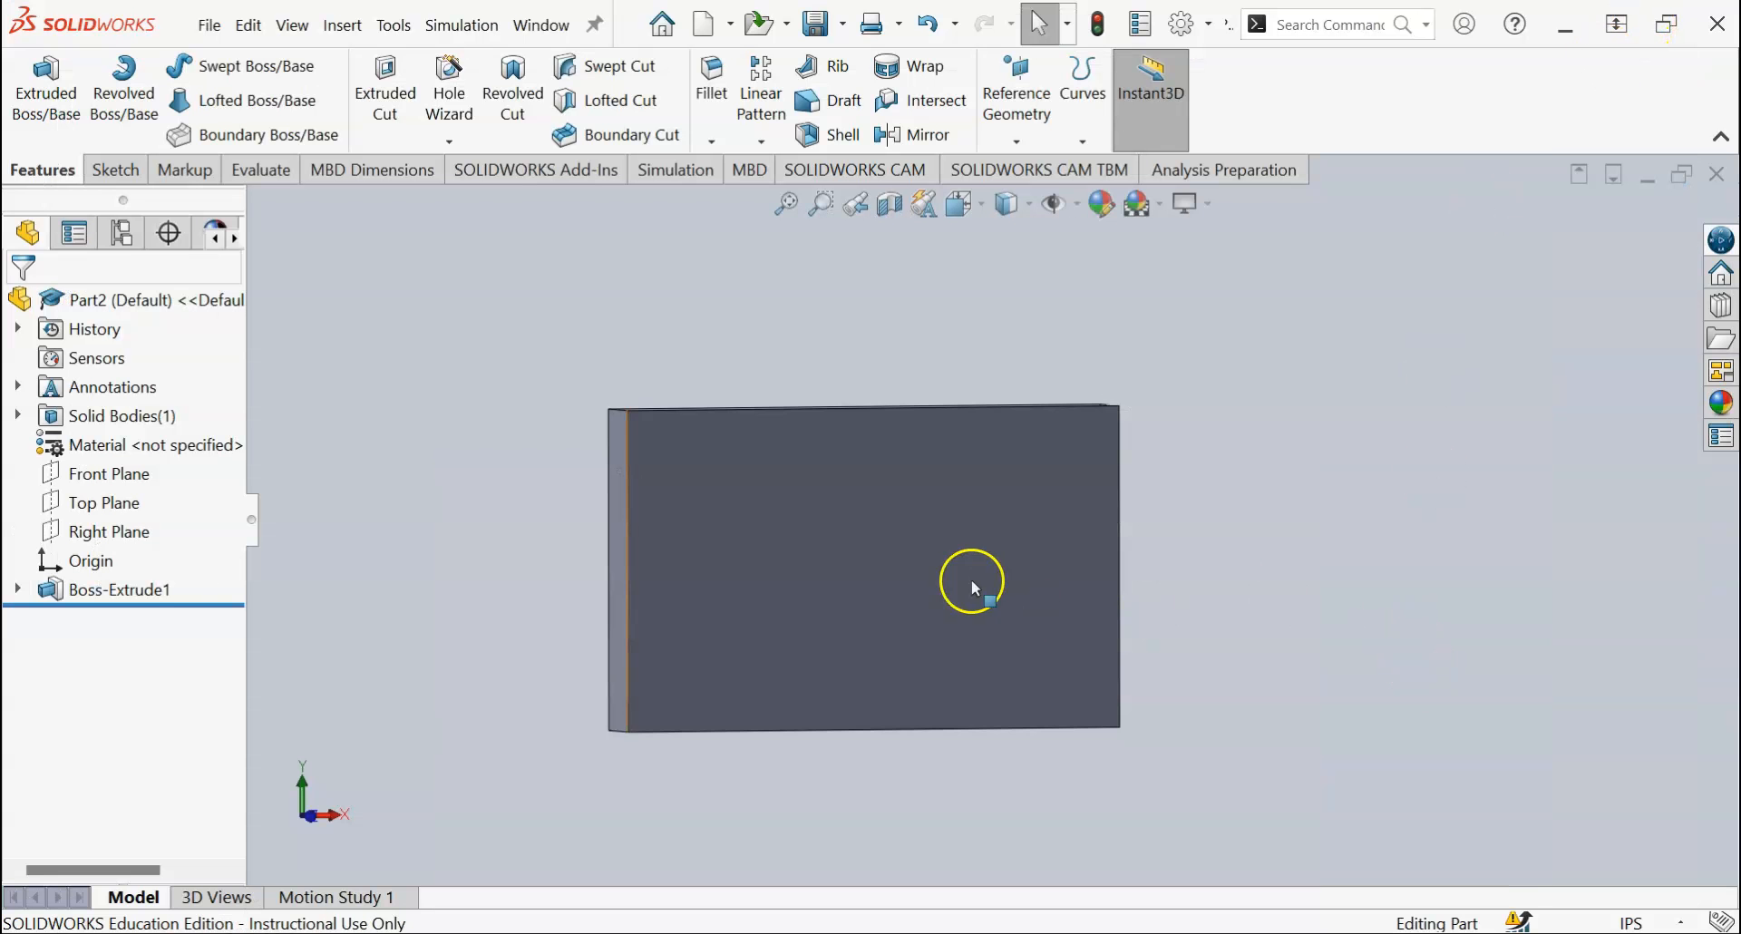
# Step: Sketch two circles on the plate's front face near its upper corners, with radii of about 0.22 in and 0.27 in
pyautogui.click(936, 586)
pyautogui.moveTo(676, 544)
pyautogui.mouseDown(button='middle')
pyautogui.moveTo(603, 526)
pyautogui.moveTo(629, 517)
pyautogui.moveTo(651, 555)
pyautogui.mouseUp(button='middle')
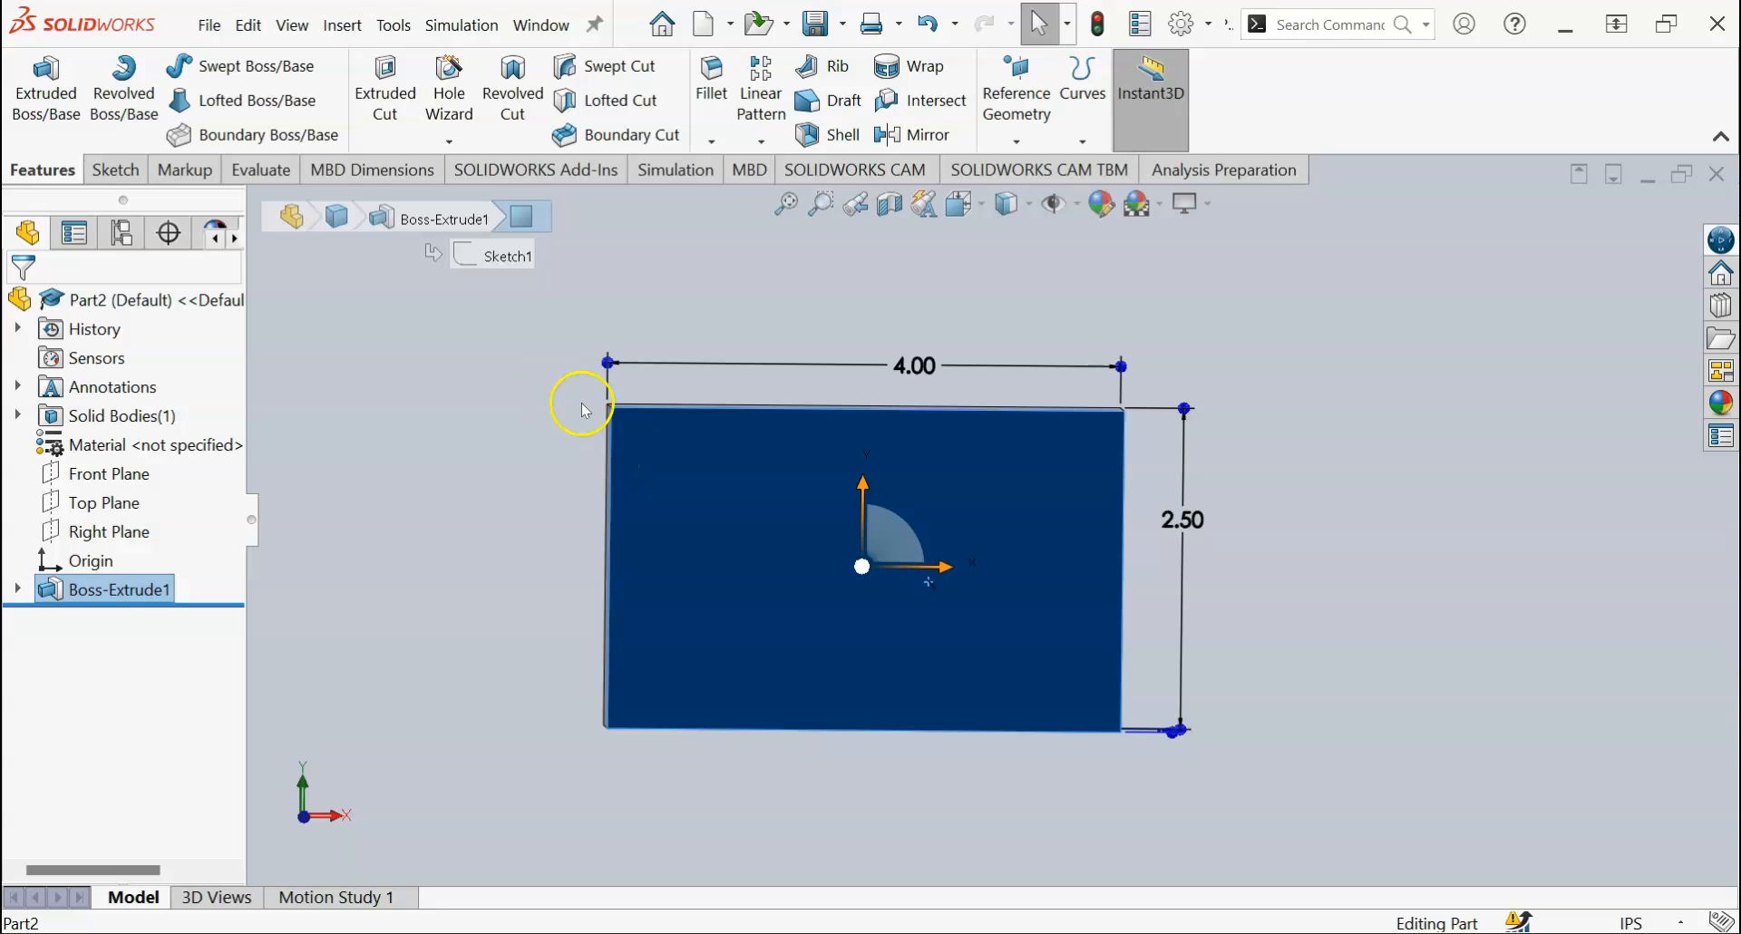
pyautogui.click(115, 169)
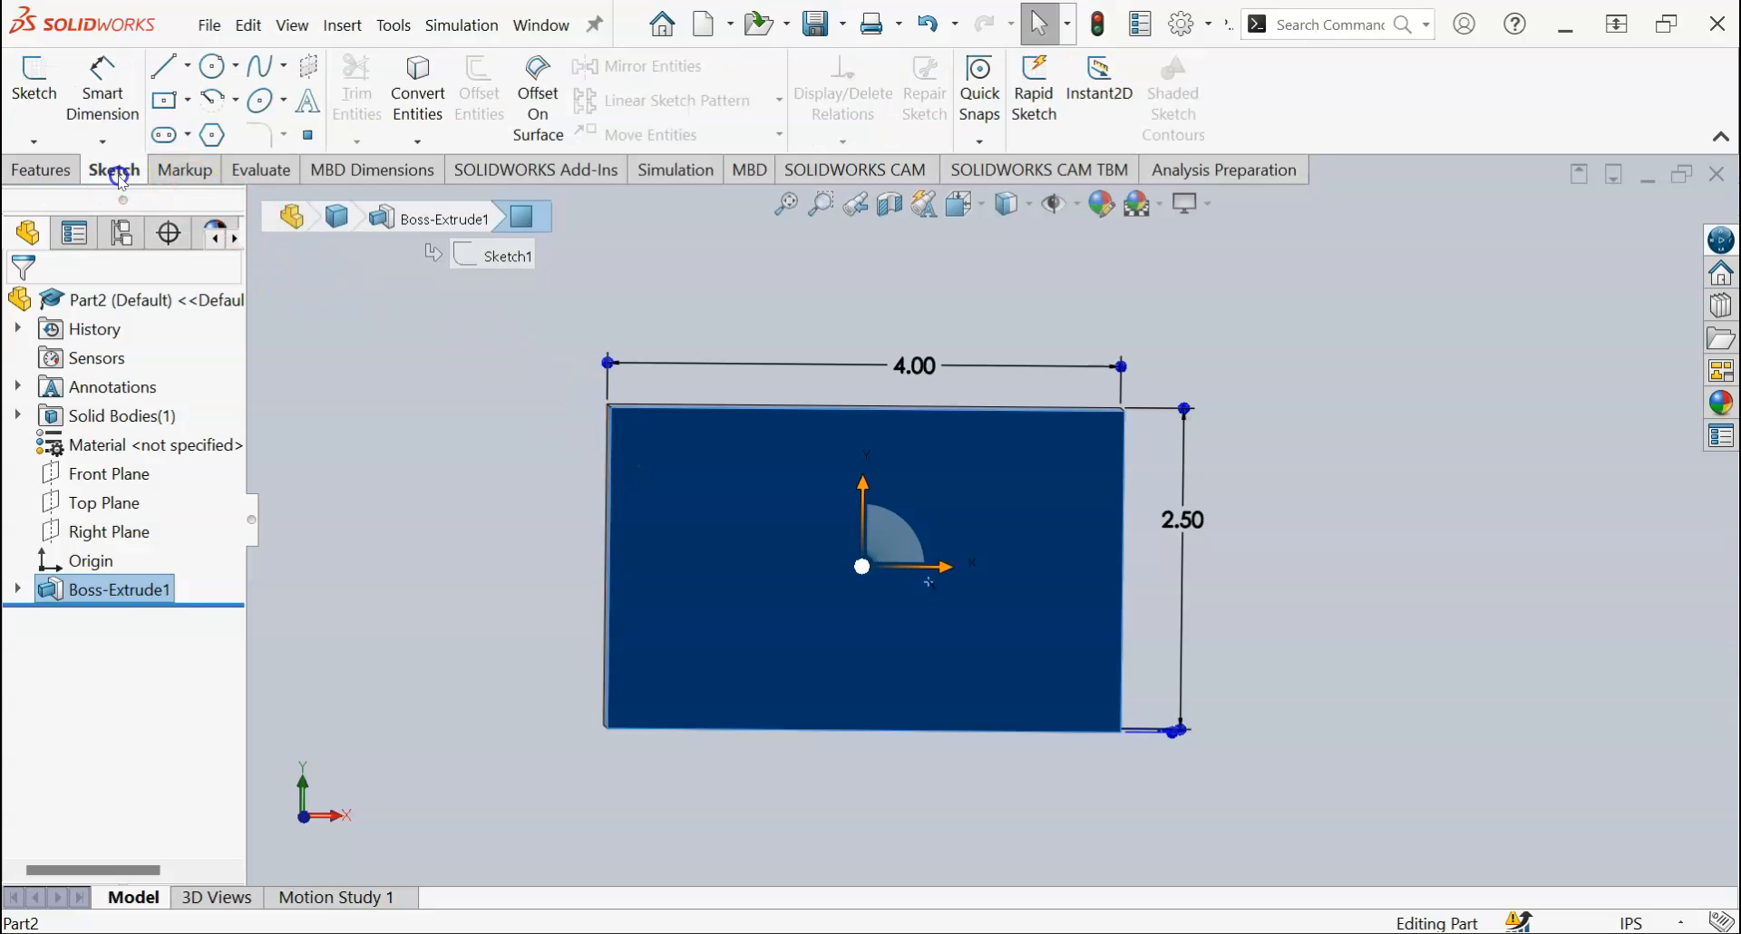
pyautogui.click(216, 76)
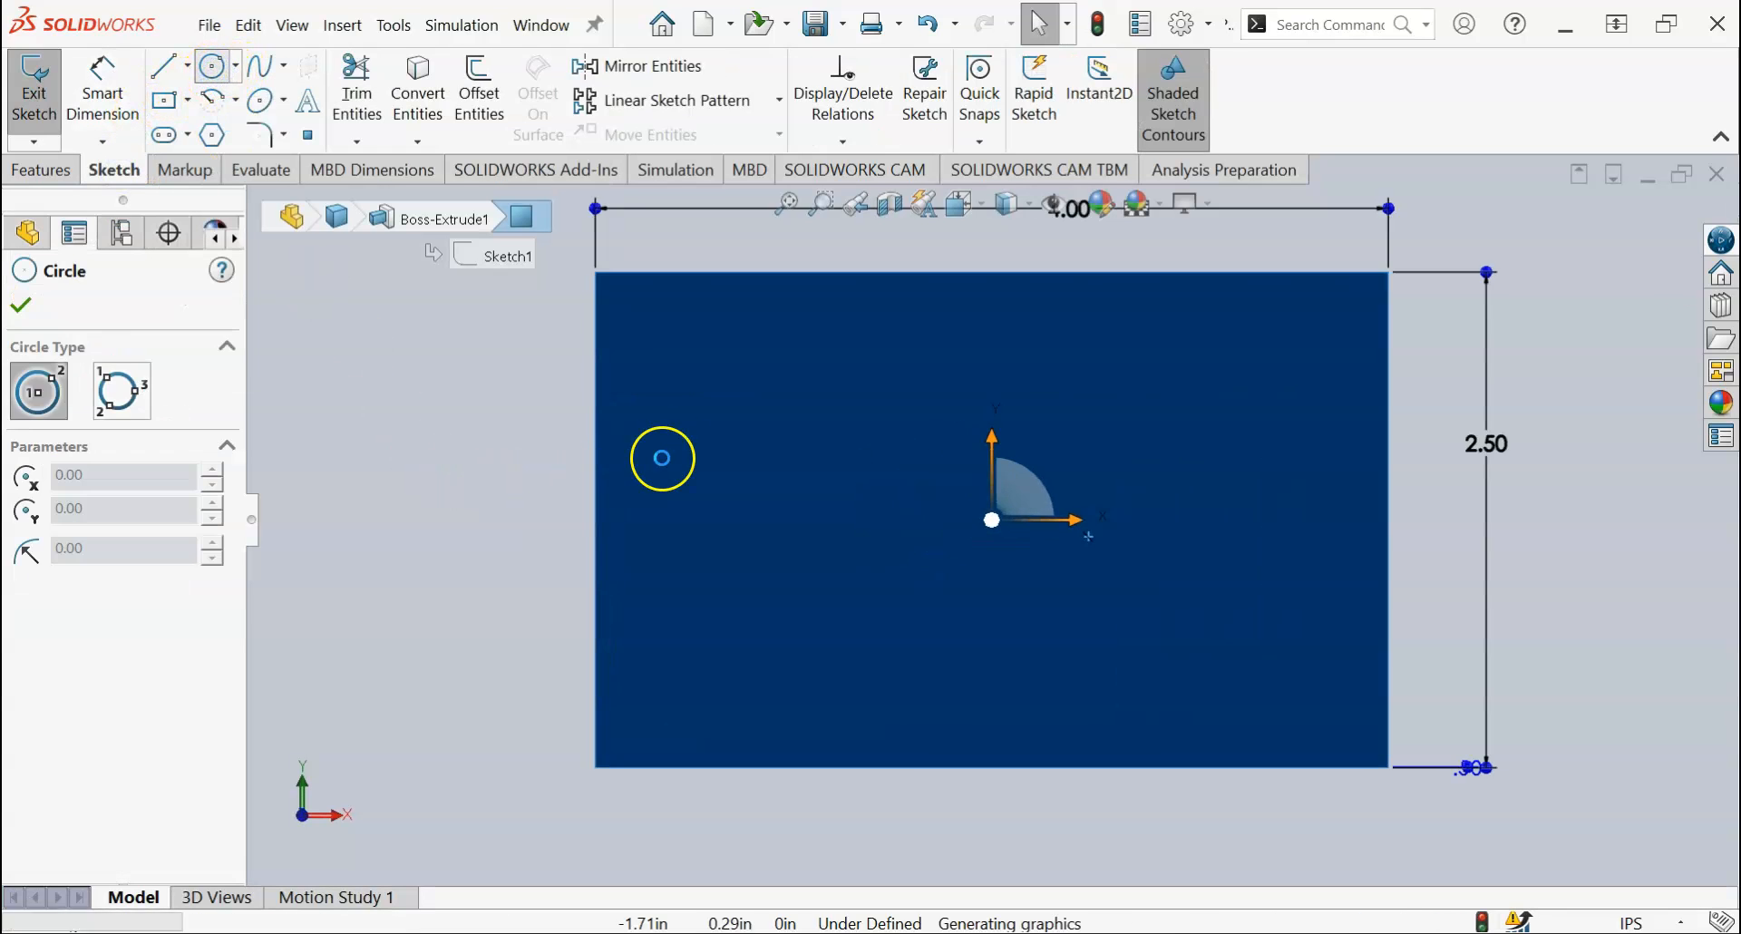
pyautogui.moveTo(719, 379); pyautogui.dragTo(753, 409)
pyautogui.click(1232, 380)
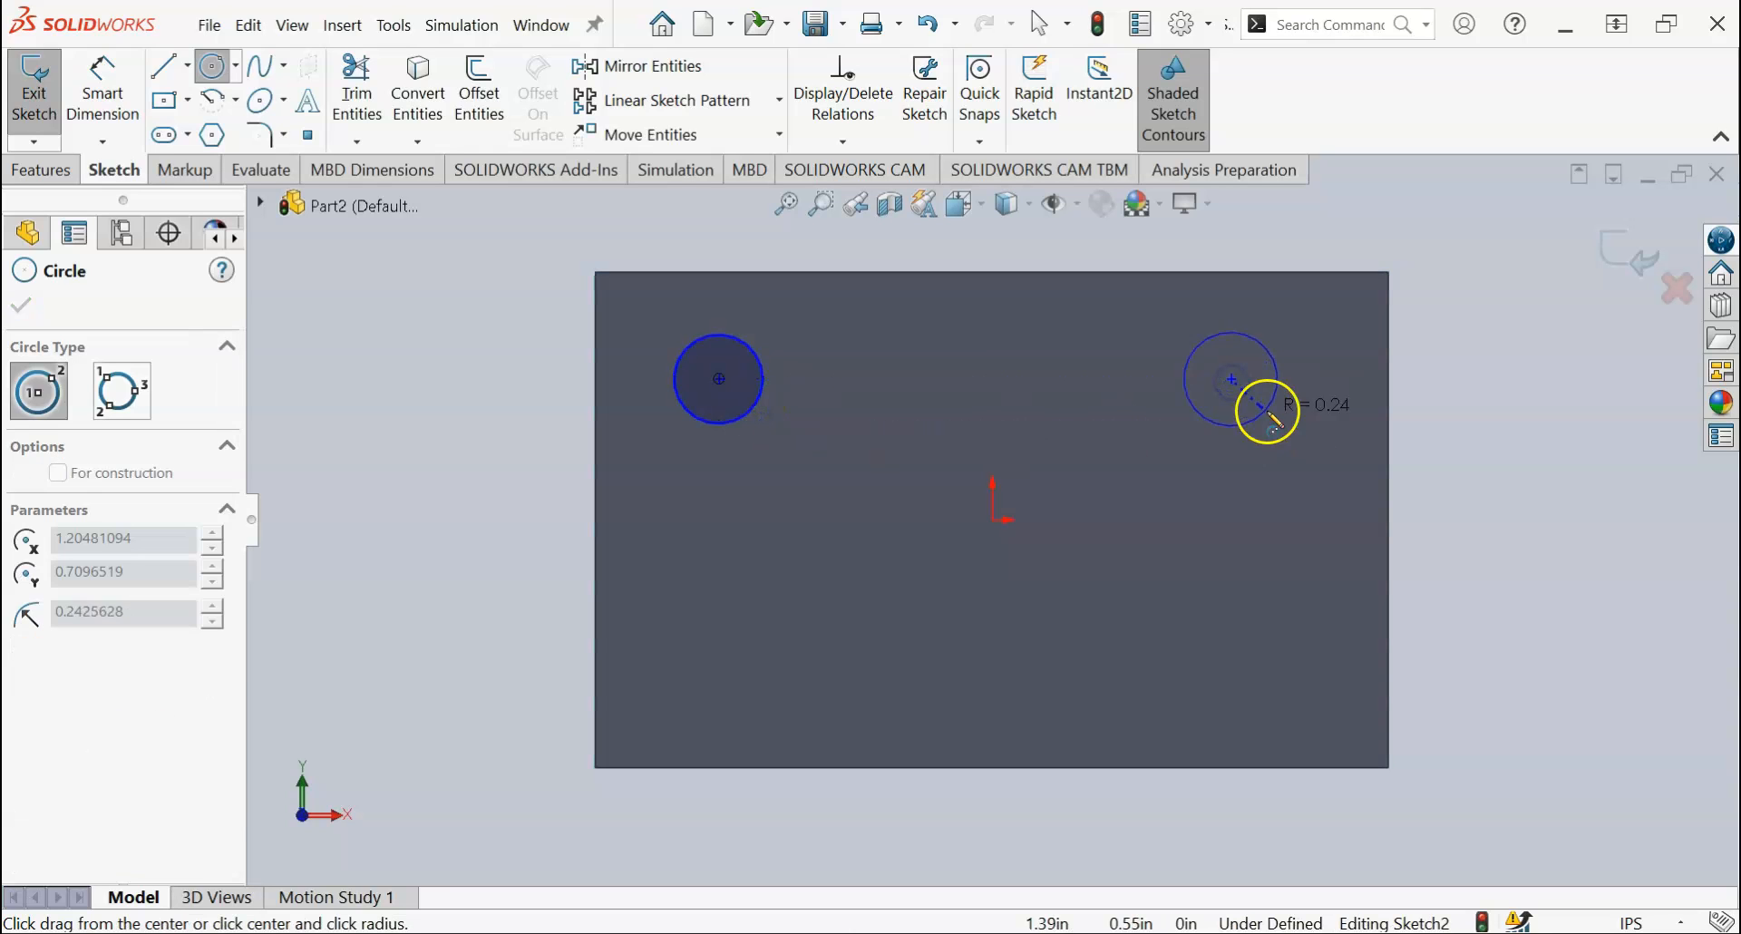
pyautogui.click(1270, 415)
pyautogui.press('Escape')
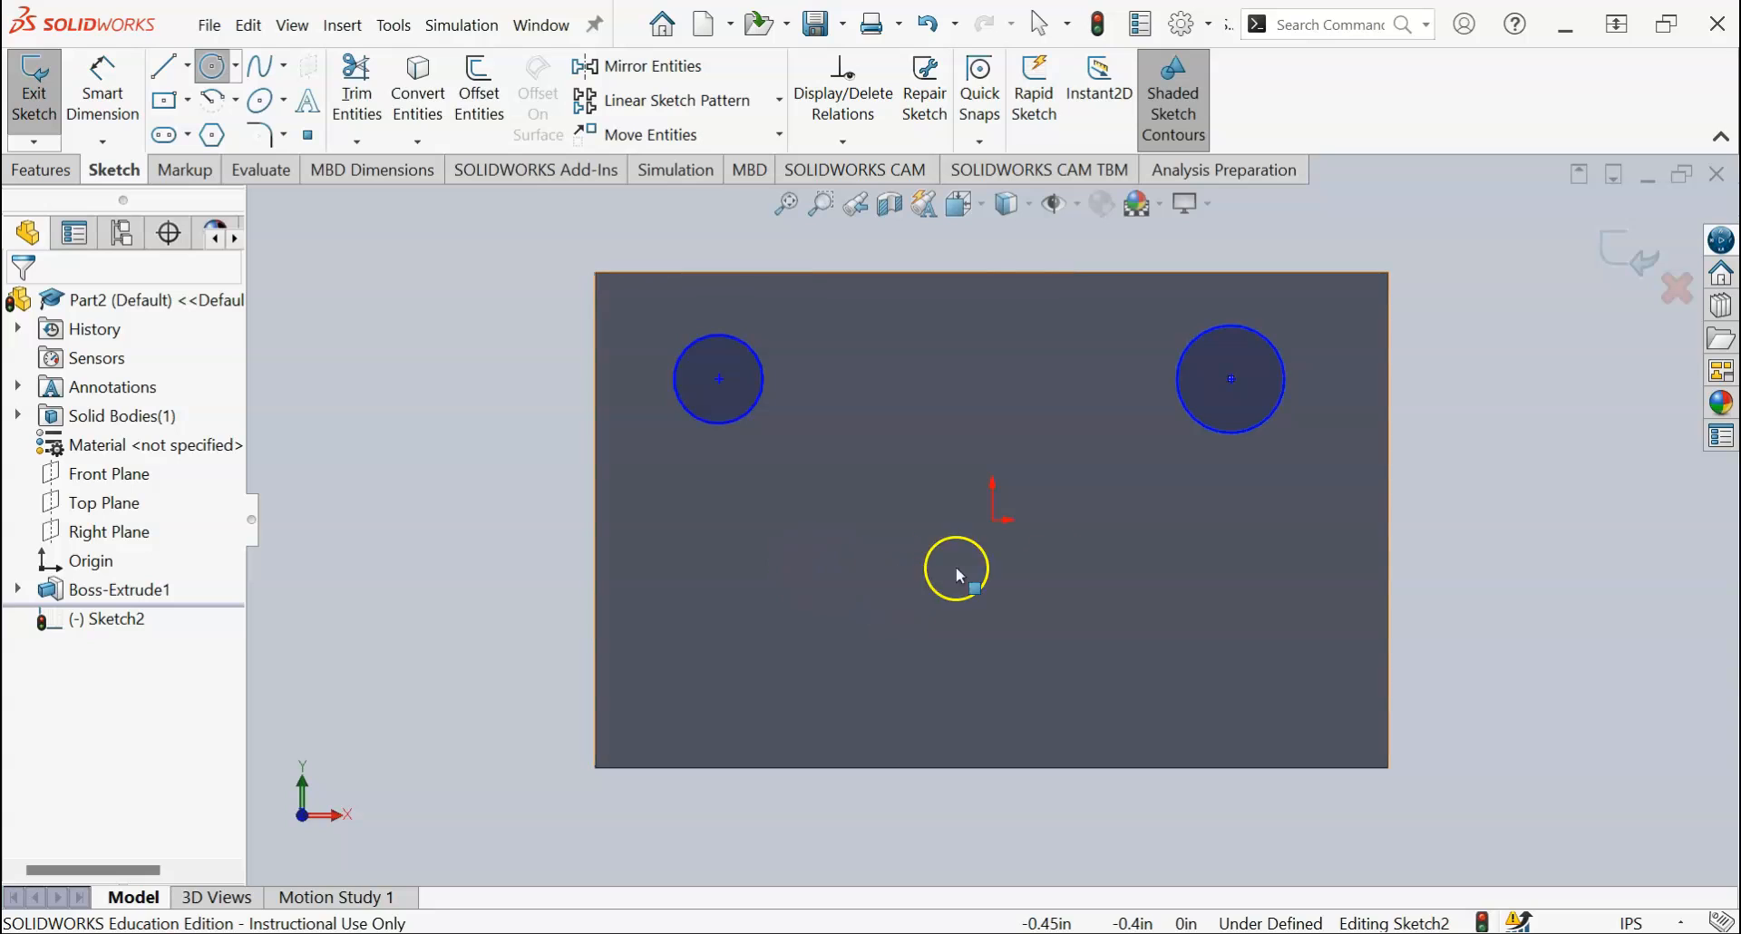
pyautogui.press('Escape')
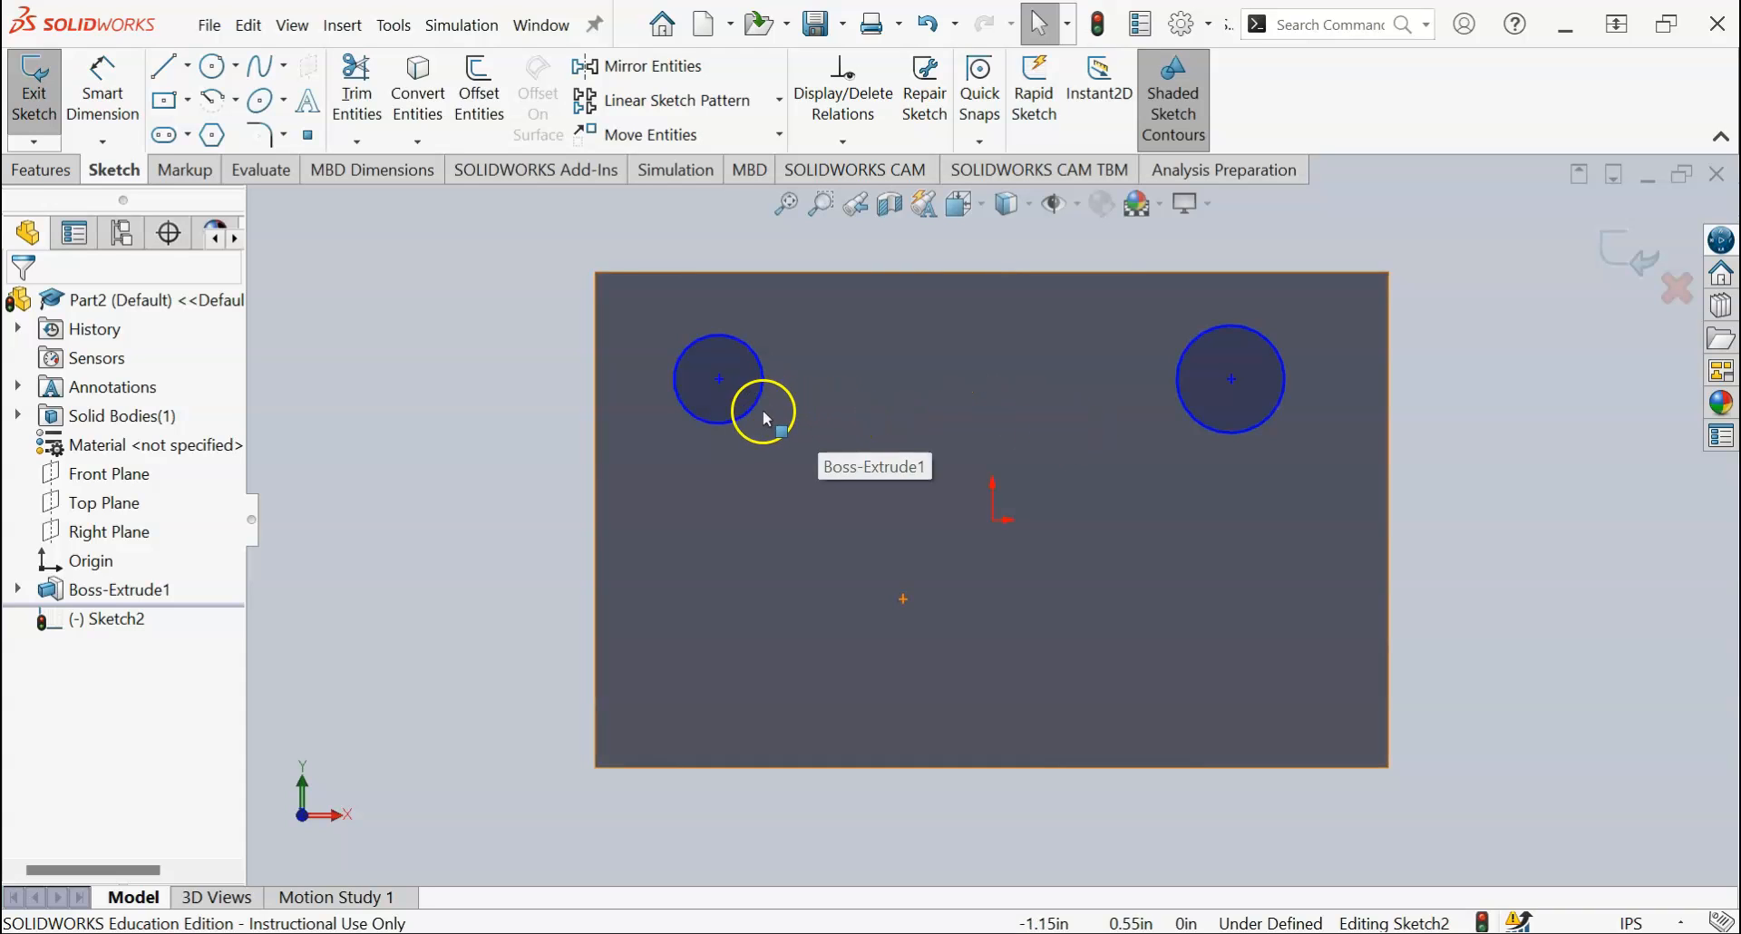
# Step: Shift both circle centres slightly and add an Equal relation between the two circles
pyautogui.moveTo(719, 381)
pyautogui.mouseDown()
pyautogui.moveTo(731, 396)
pyautogui.moveTo(736, 379)
pyautogui.mouseUp()
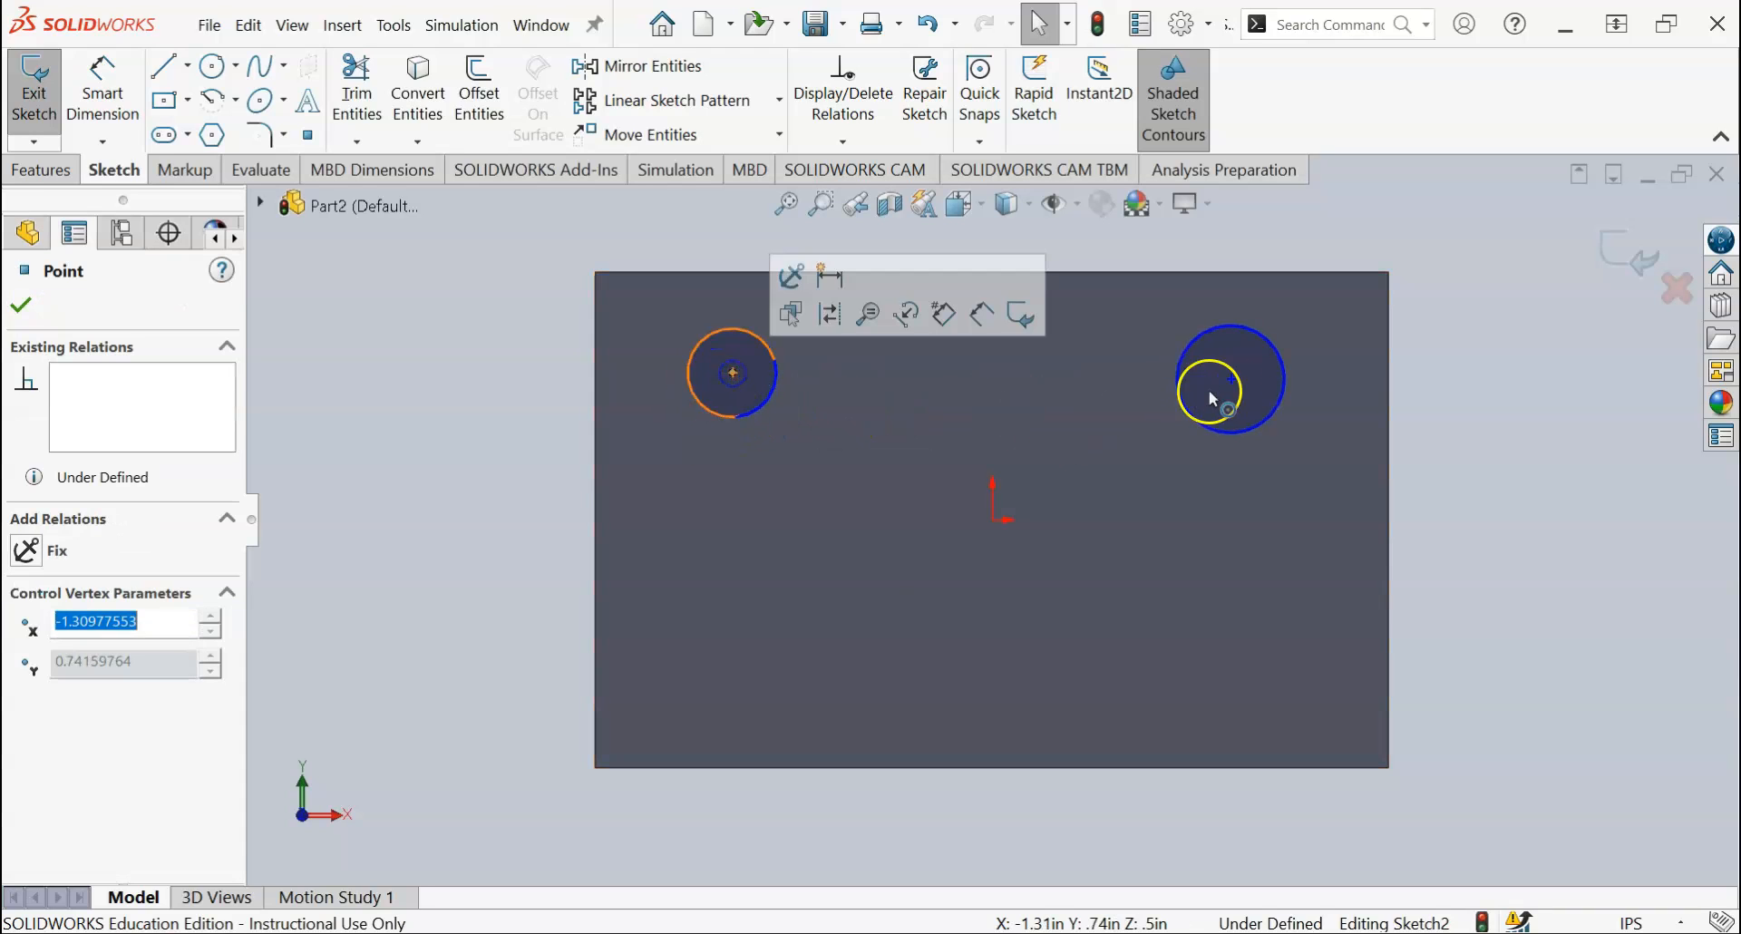
pyautogui.moveTo(1230, 380); pyautogui.dragTo(1247, 410)
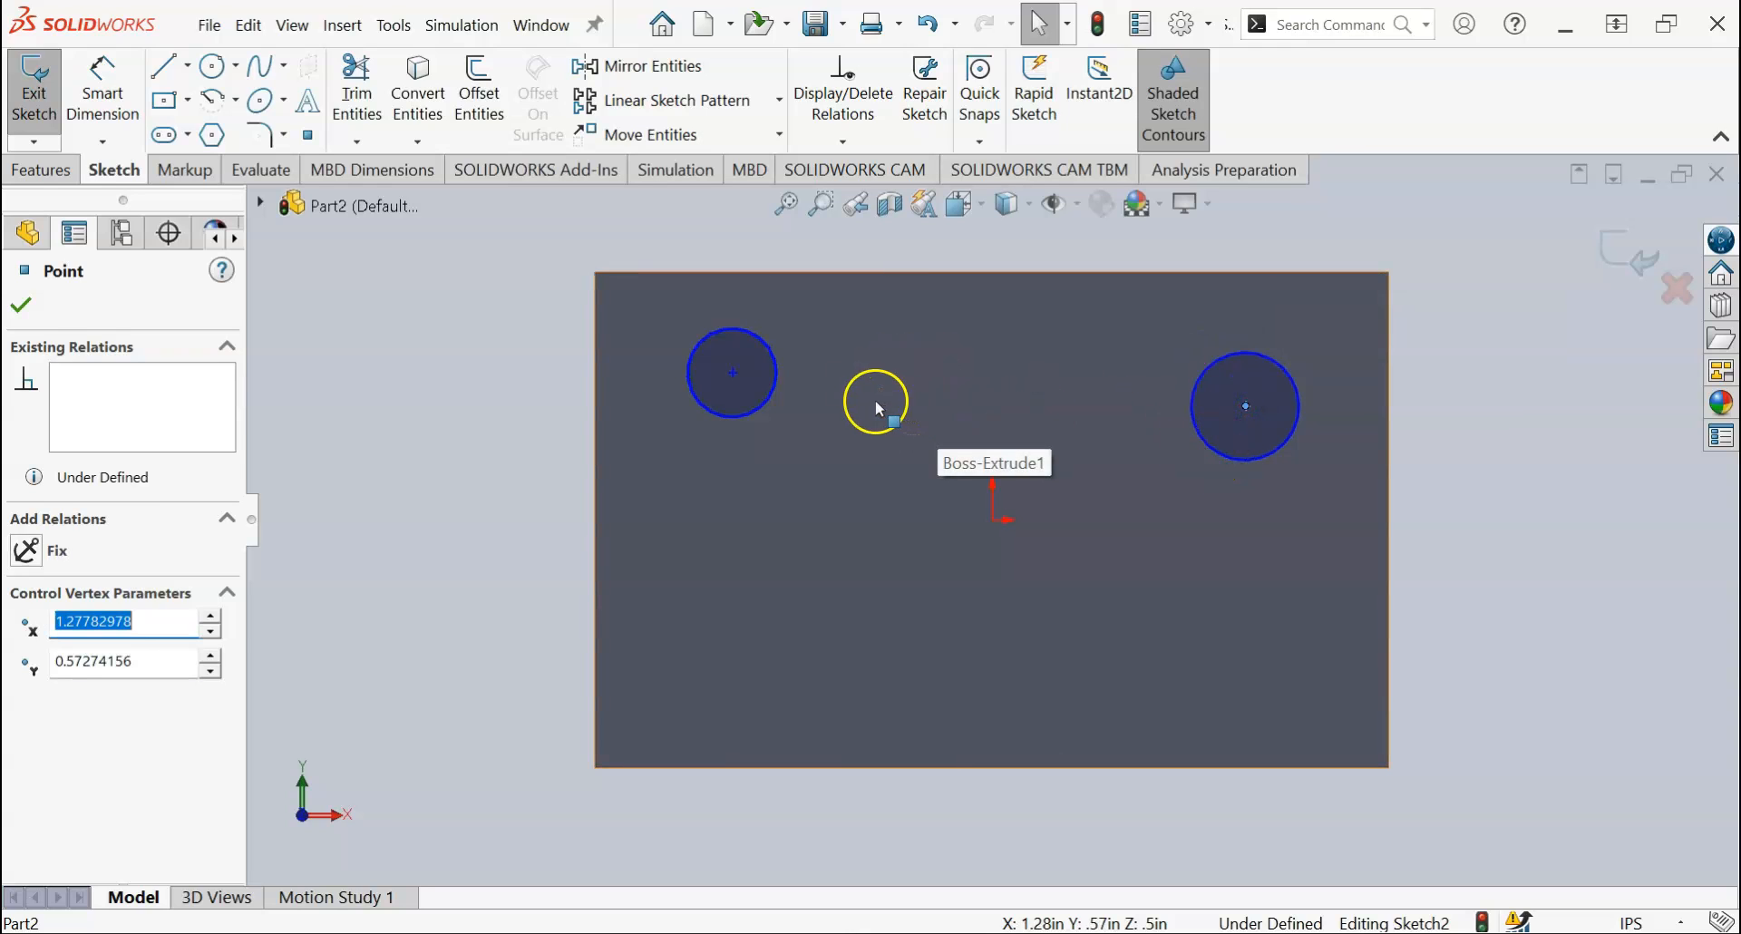
pyautogui.click(861, 354)
pyautogui.click(768, 407)
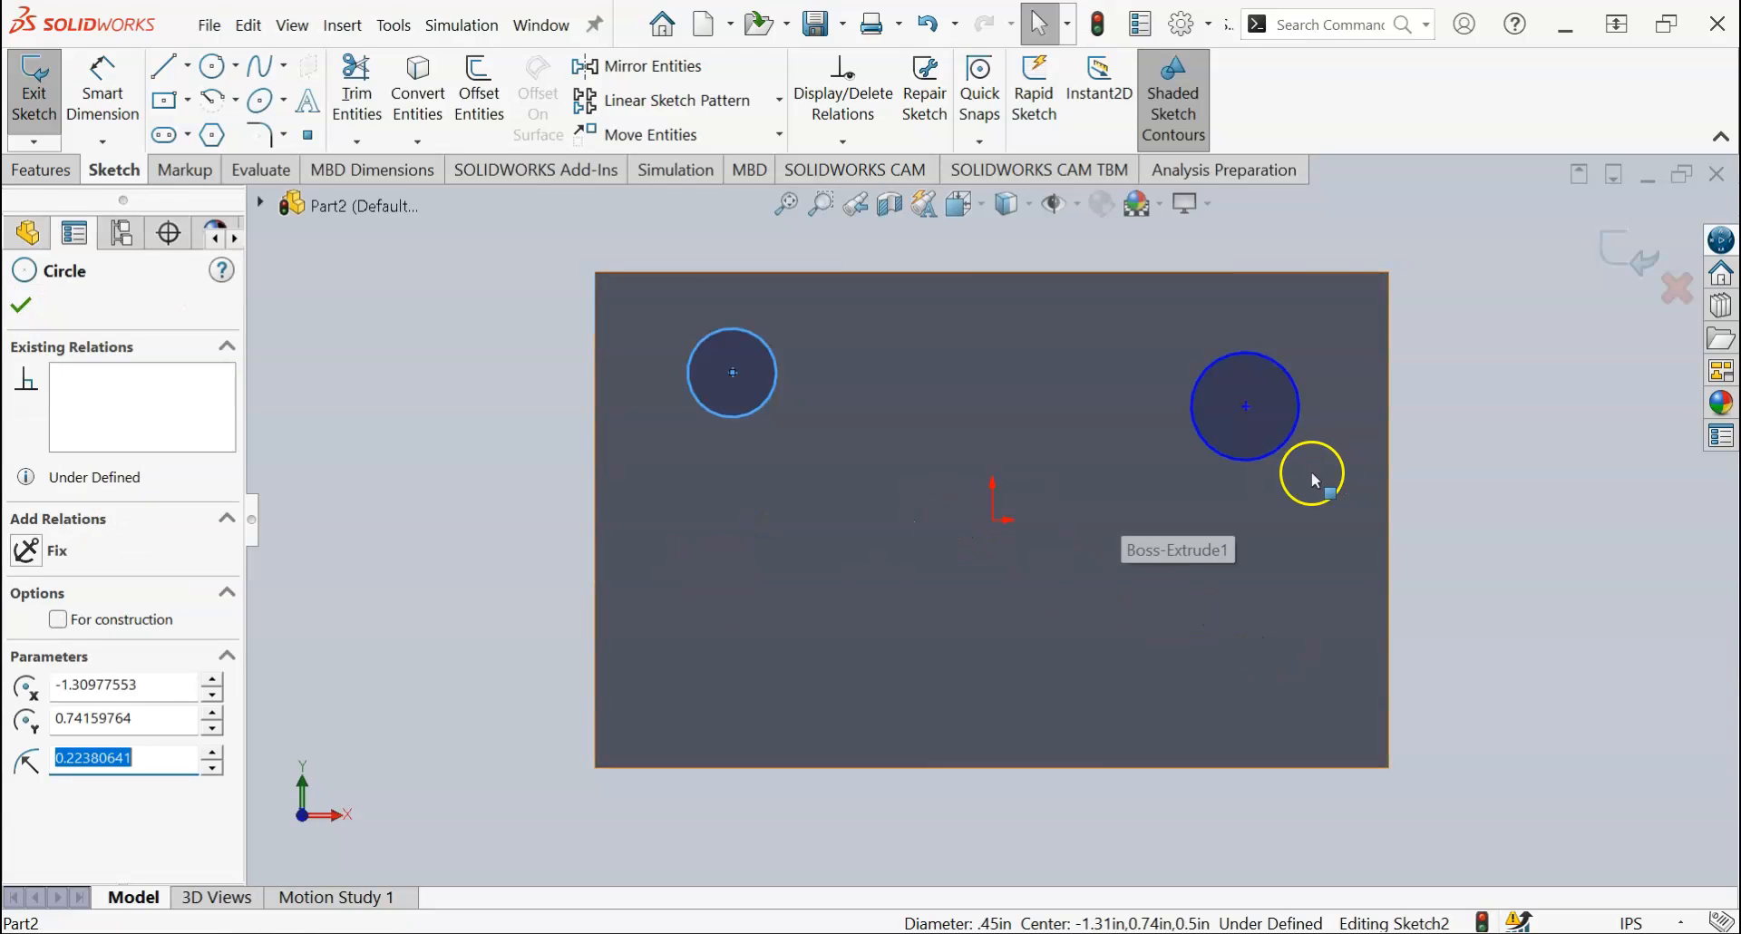
pyautogui.click(1274, 448)
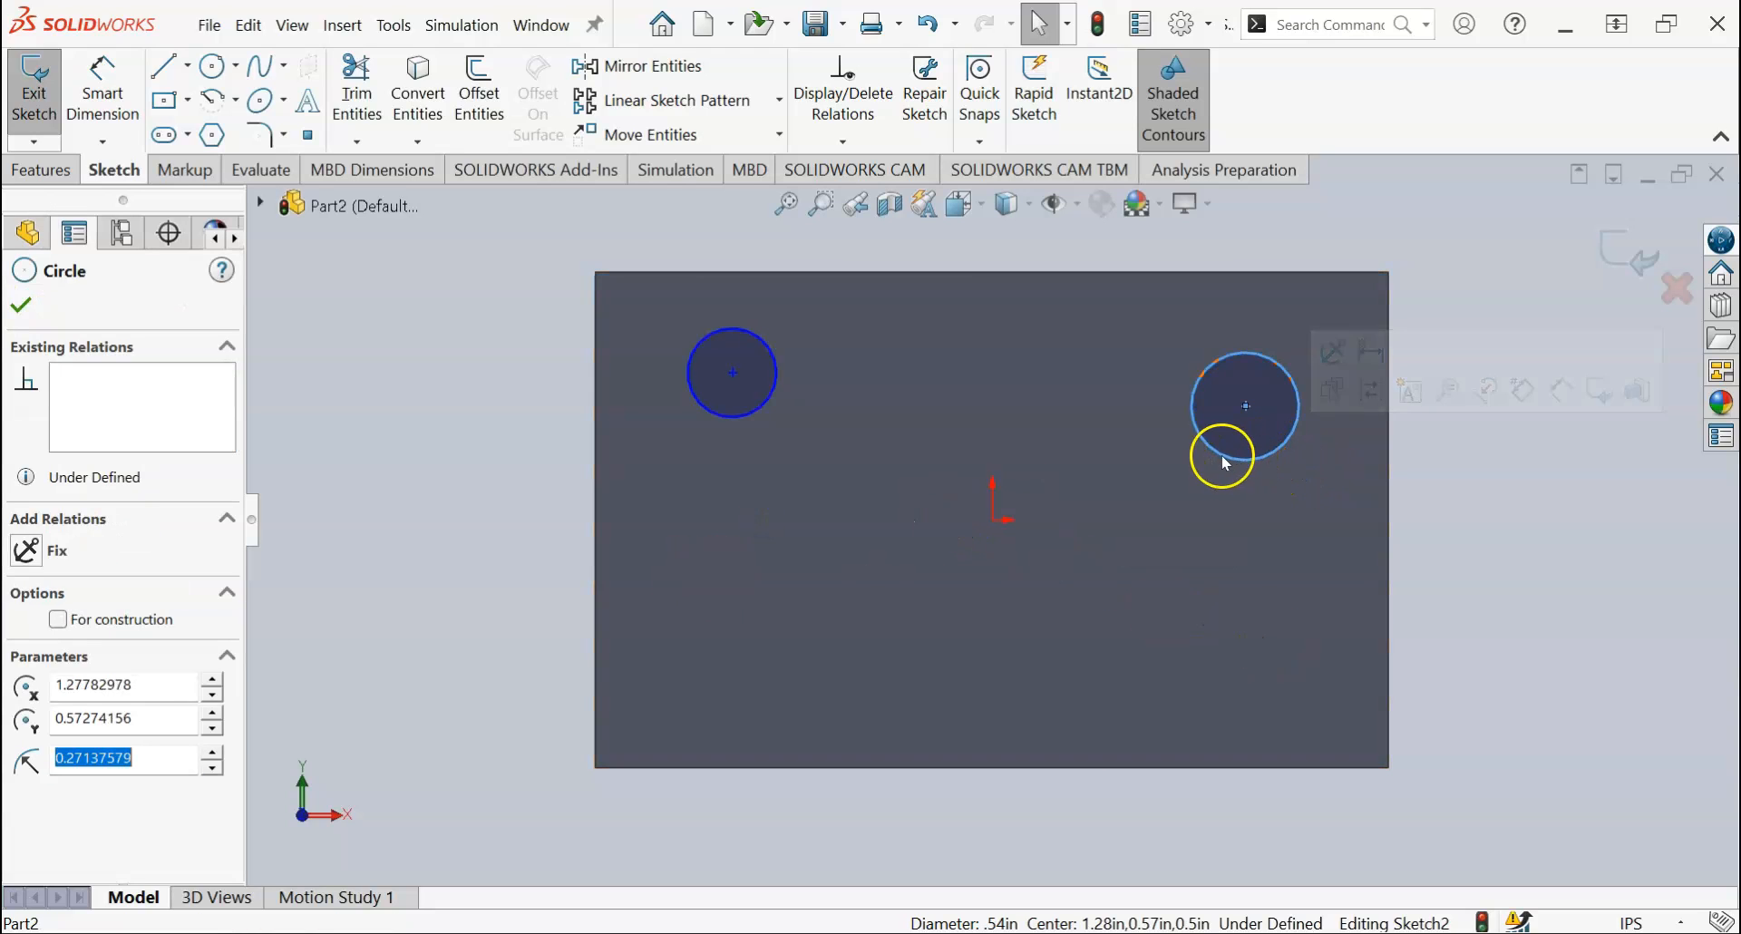
pyautogui.keyDown('ctrl'); pyautogui.click(775, 396); pyautogui.keyUp('ctrl')
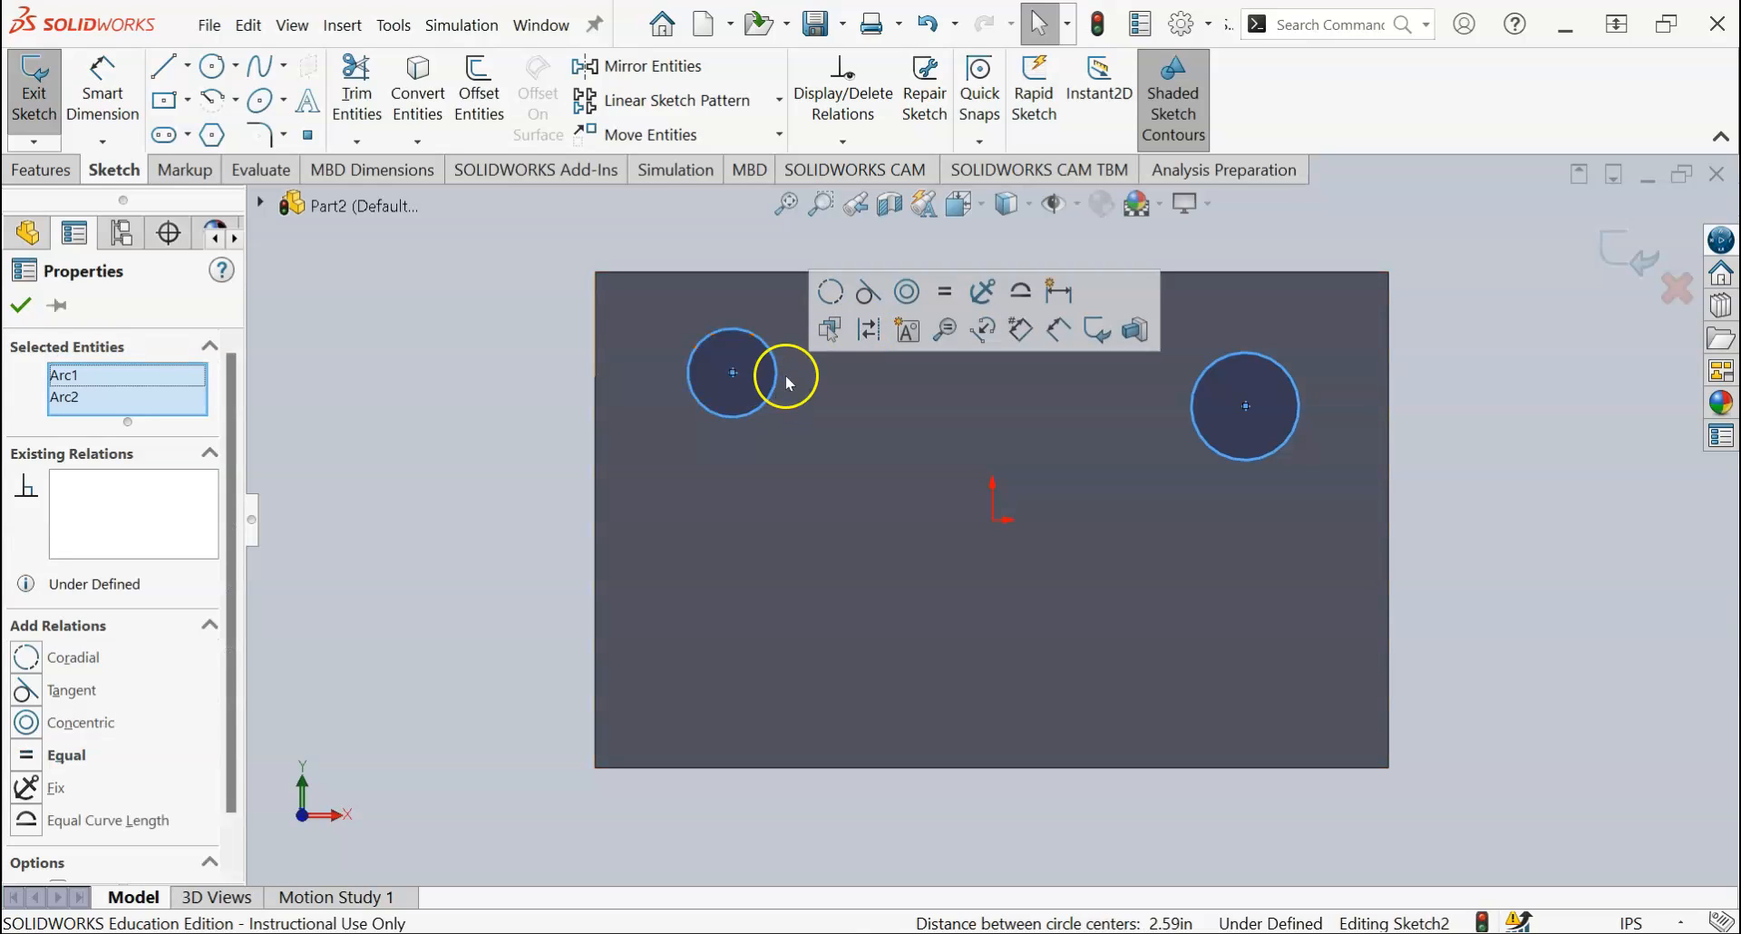
pyautogui.click(946, 292)
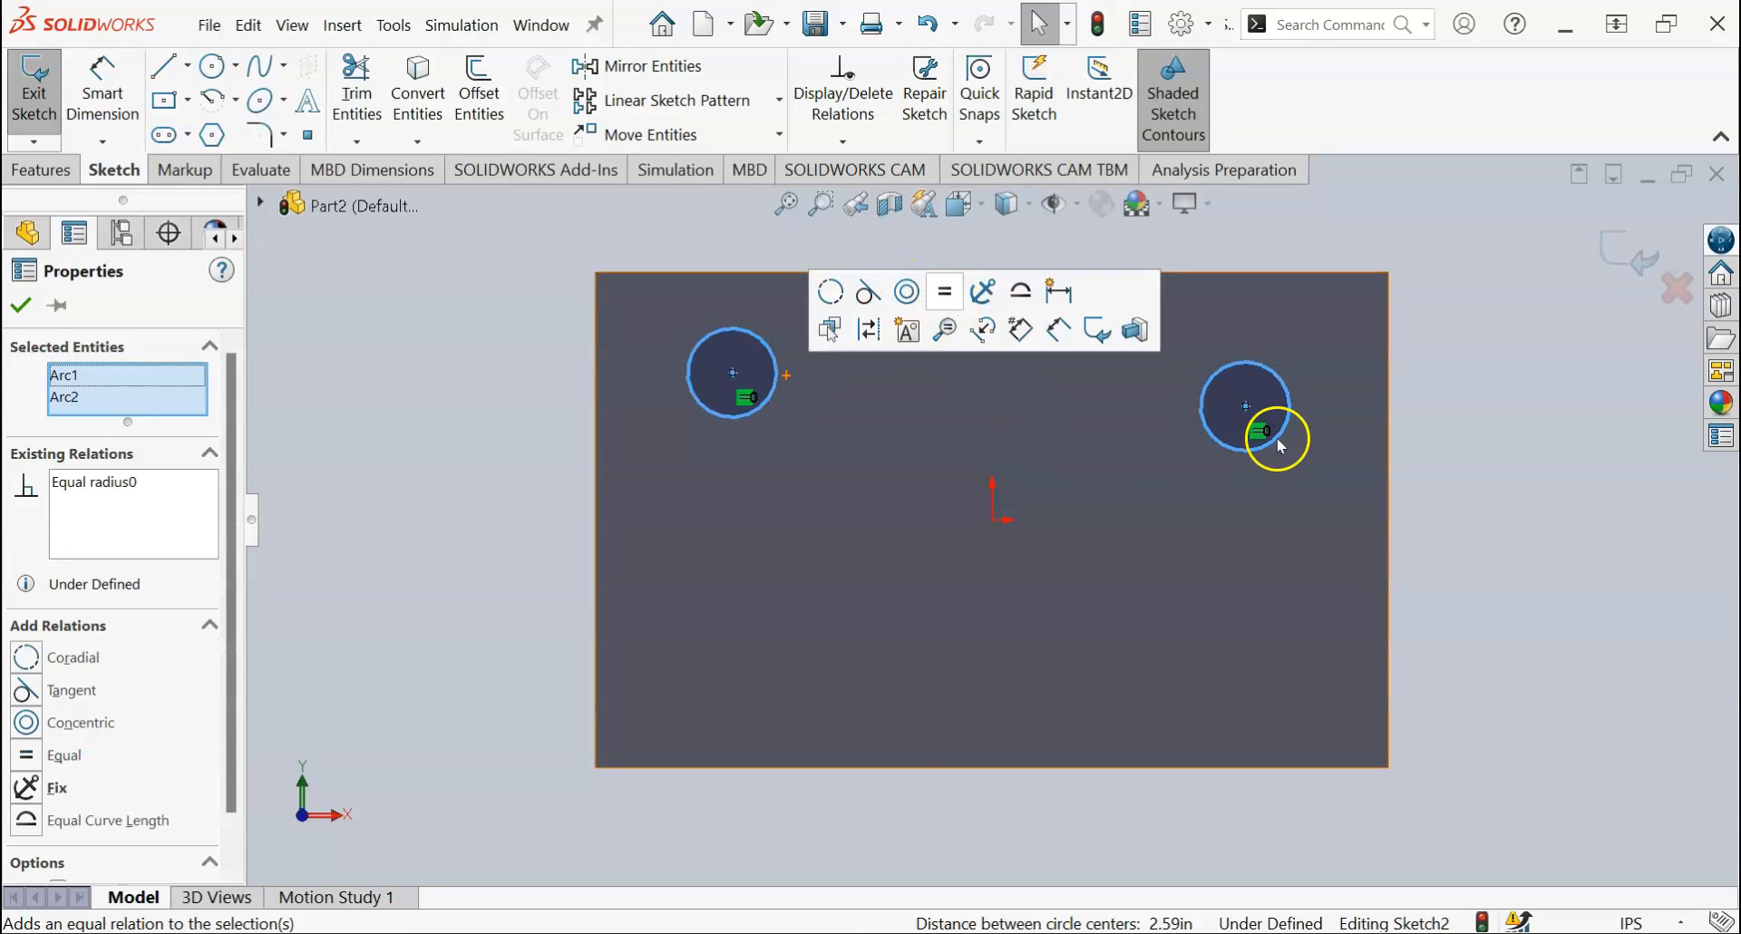
pyautogui.click(1316, 447)
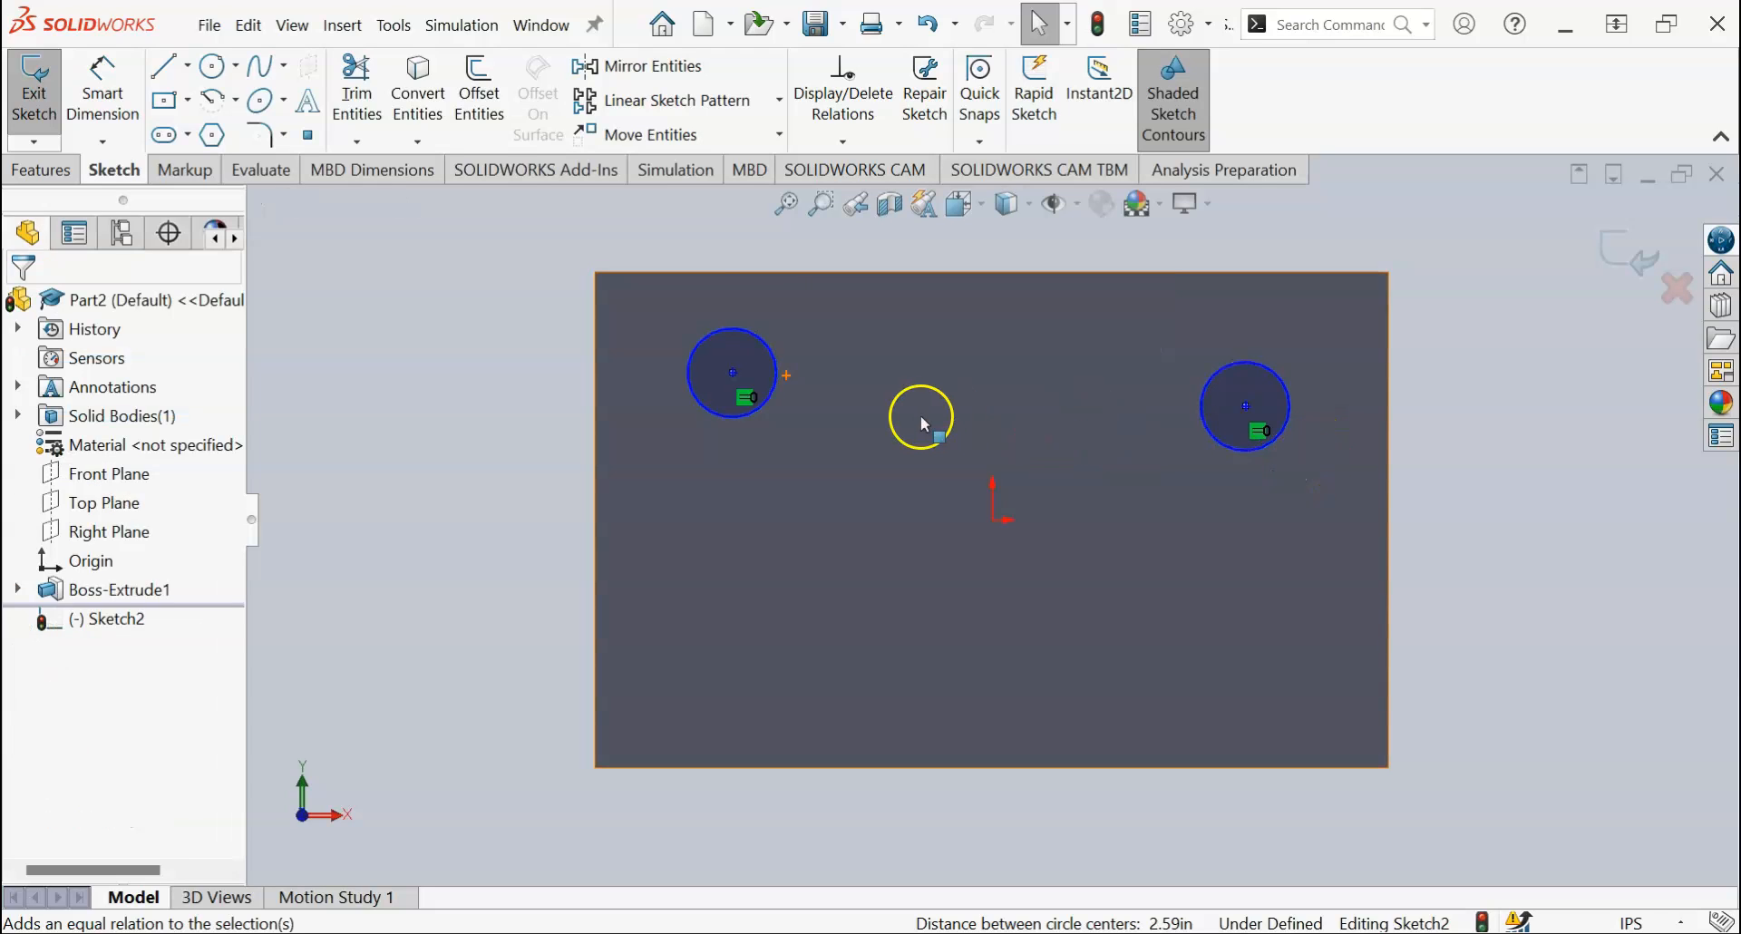
# Step: Add a Horizontal relation between the centre points of the two circles
pyautogui.click(734, 374)
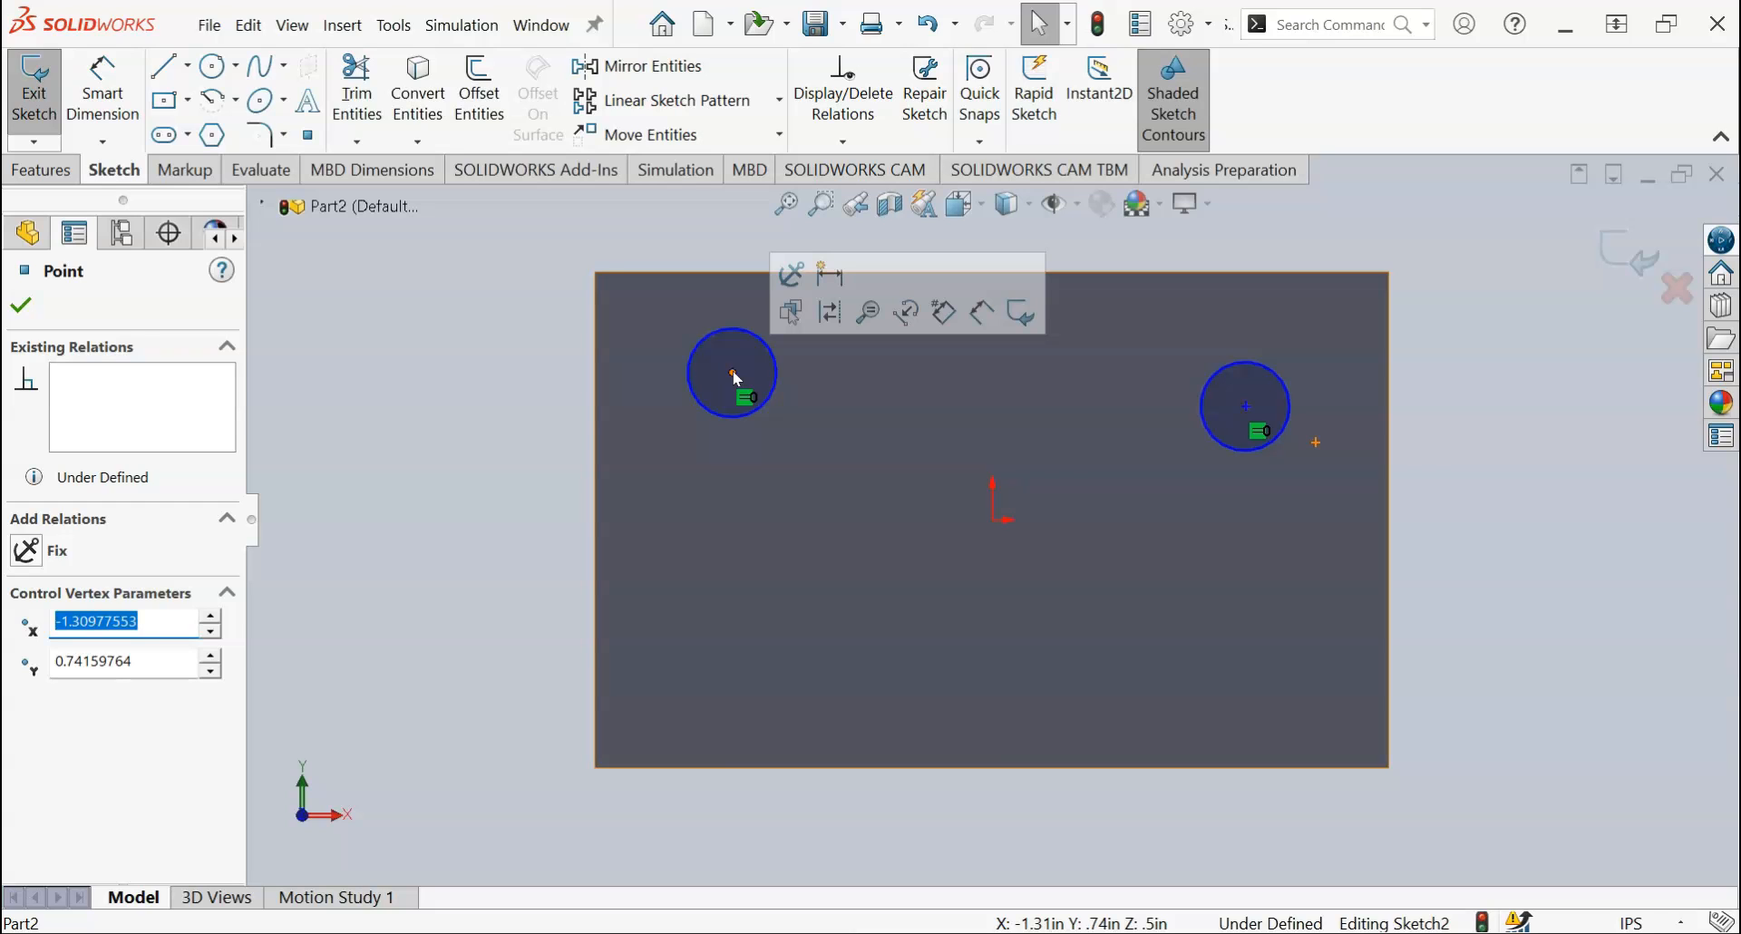
pyautogui.keyDown('ctrl'); pyautogui.click(1246, 405); pyautogui.keyUp('ctrl')
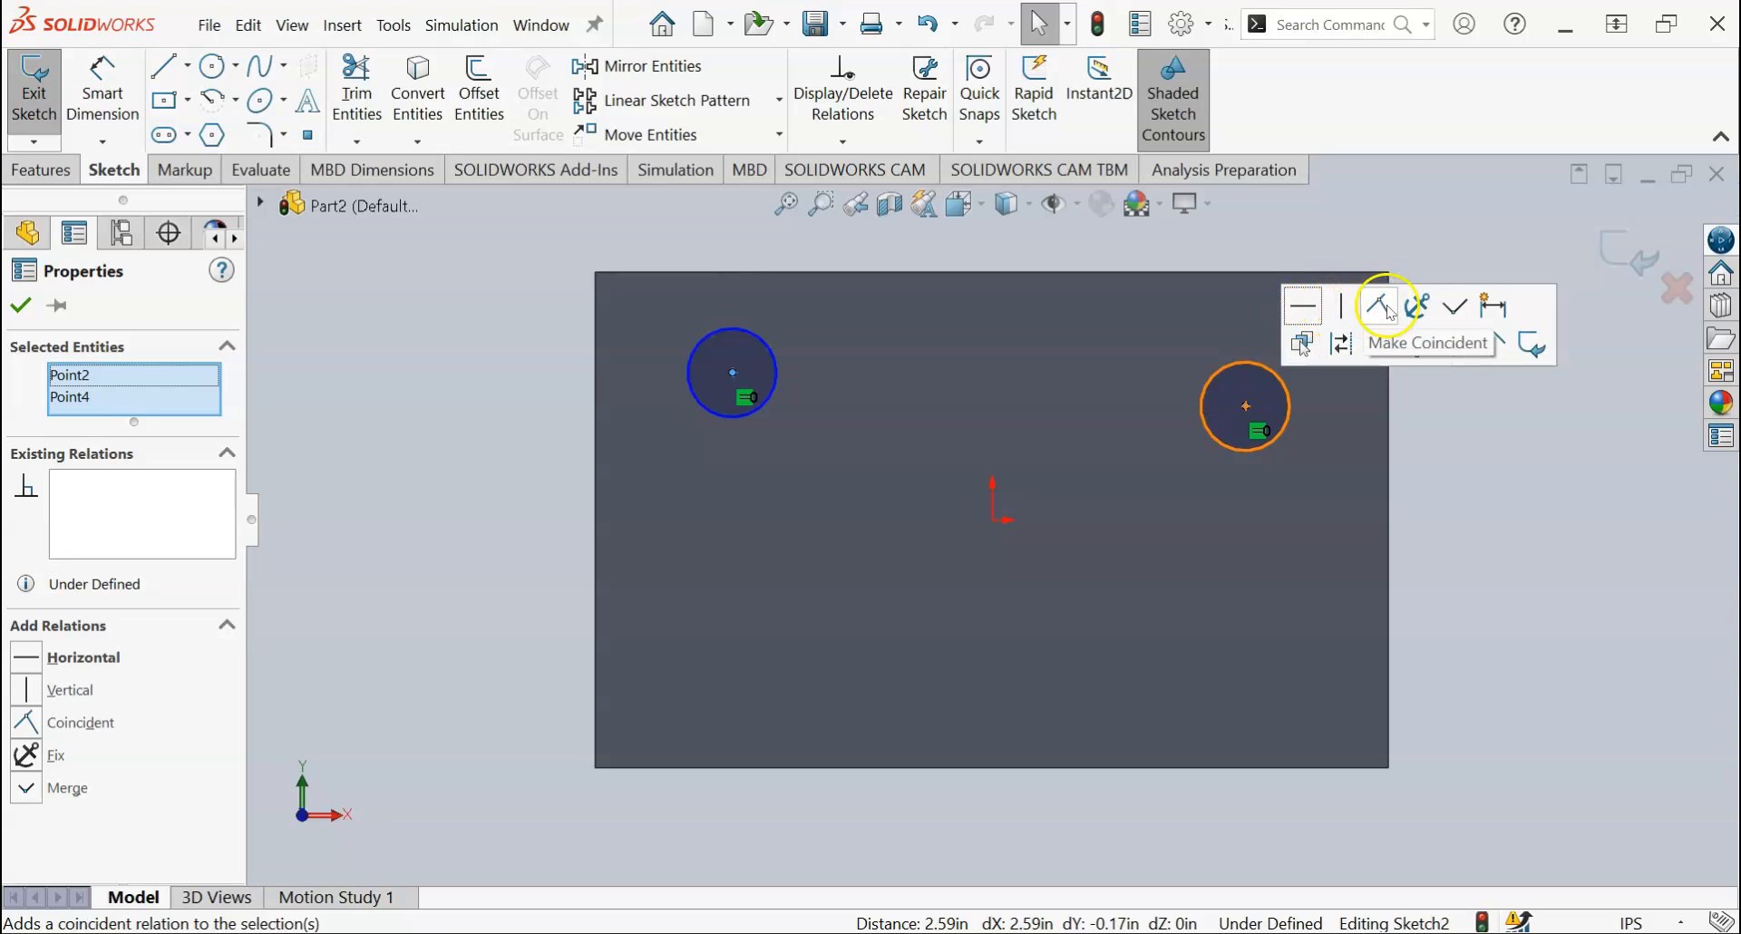
pyautogui.click(1312, 311)
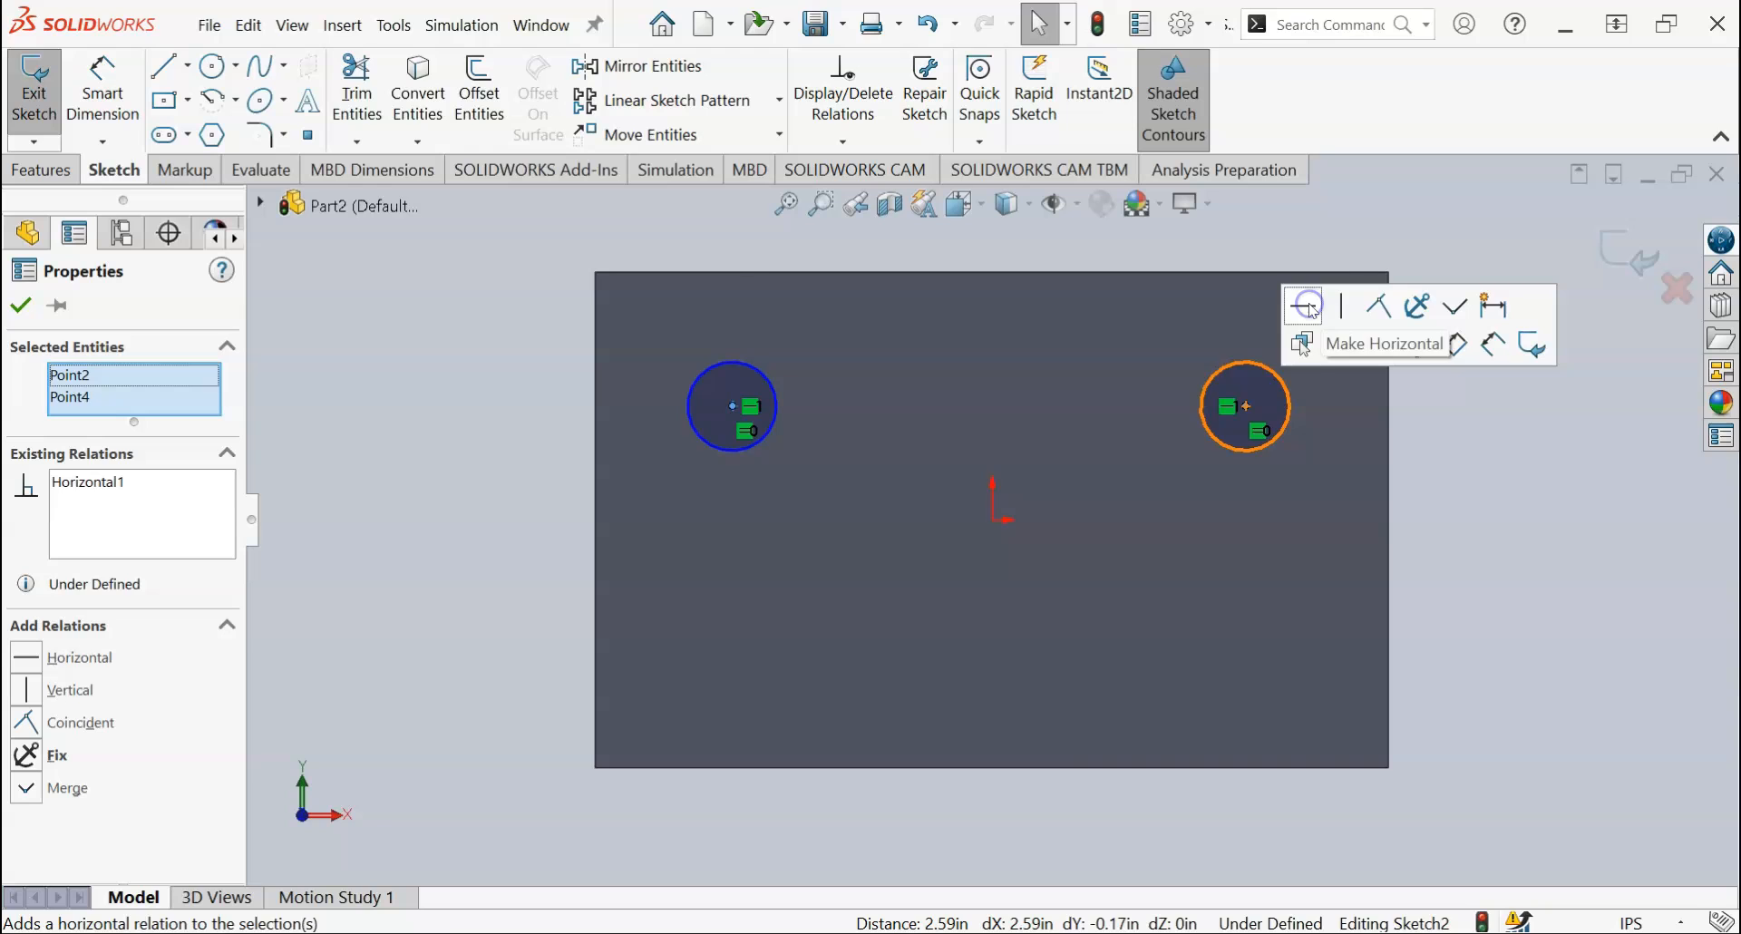
pyautogui.click(1293, 517)
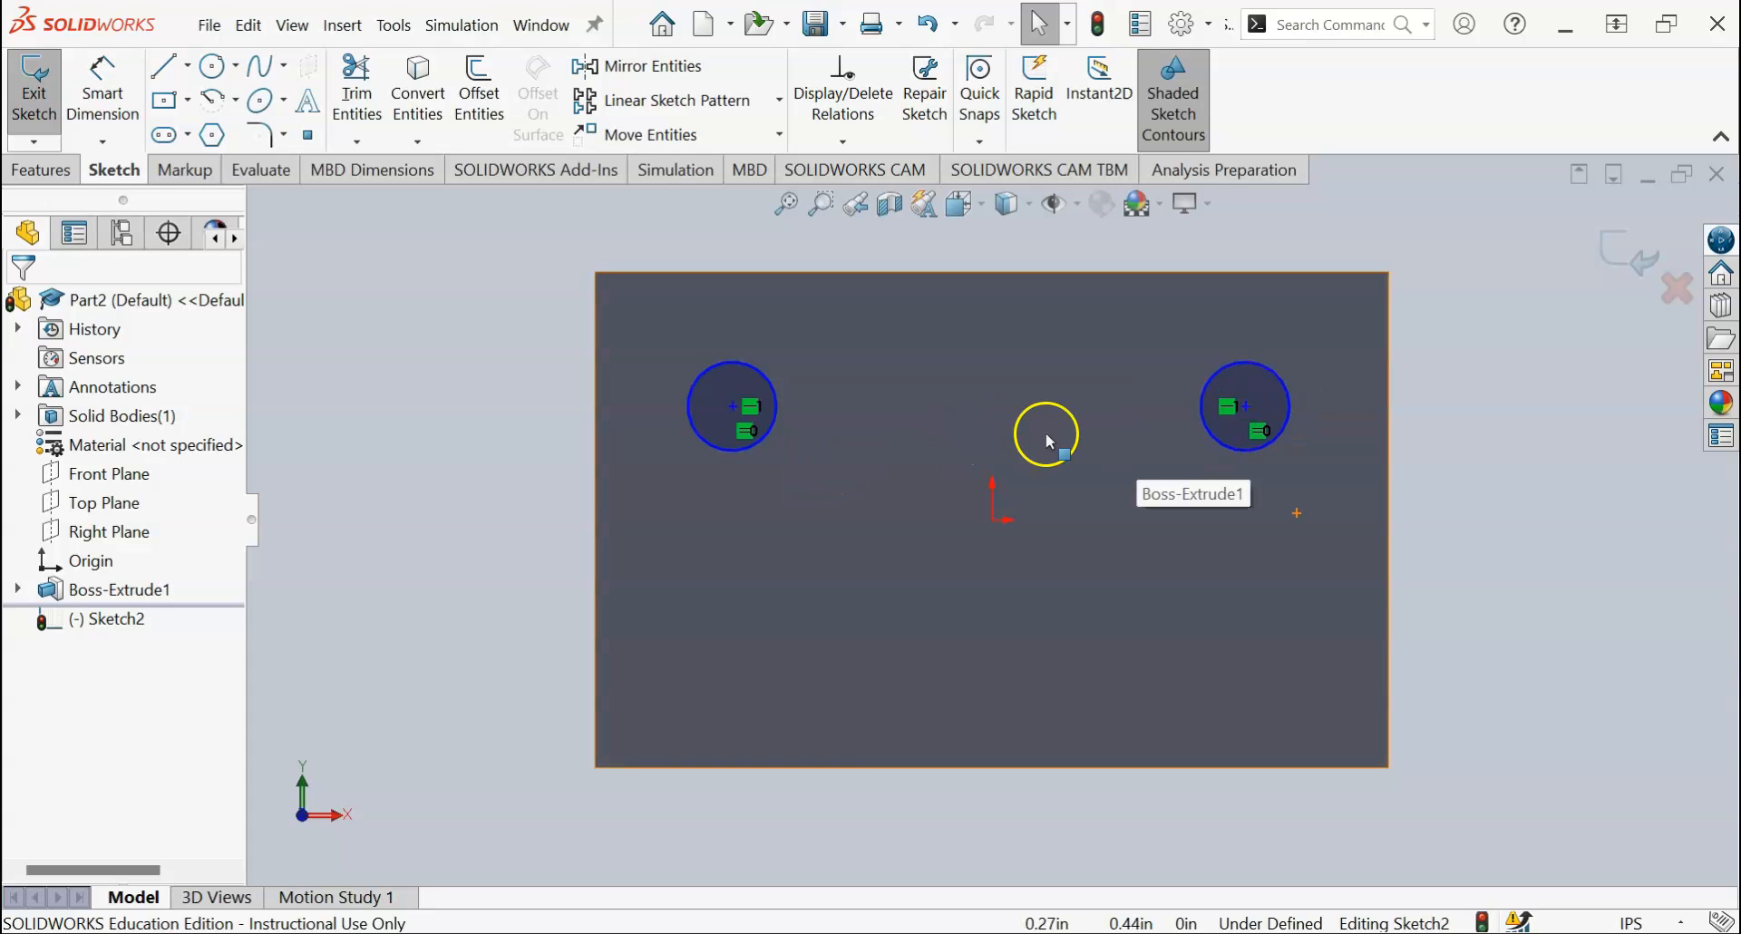
# Step: Dimension the left circle's centre 0.75 in below the plate's top edge
pyautogui.click(121, 88)
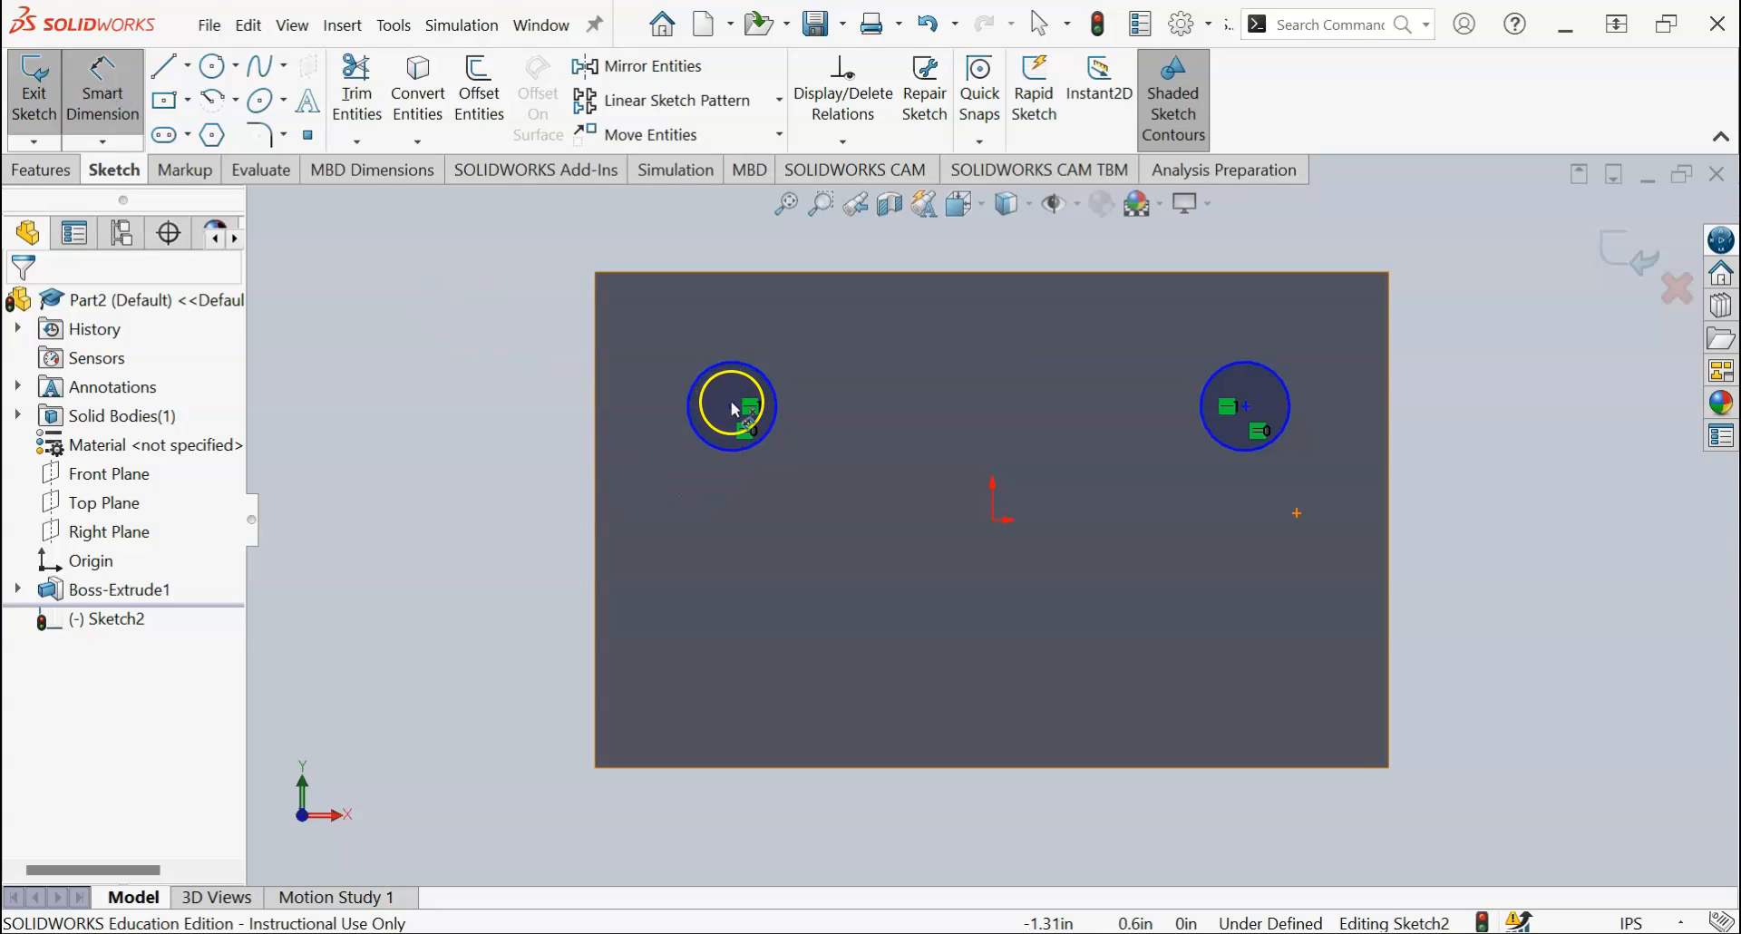
pyautogui.click(733, 408)
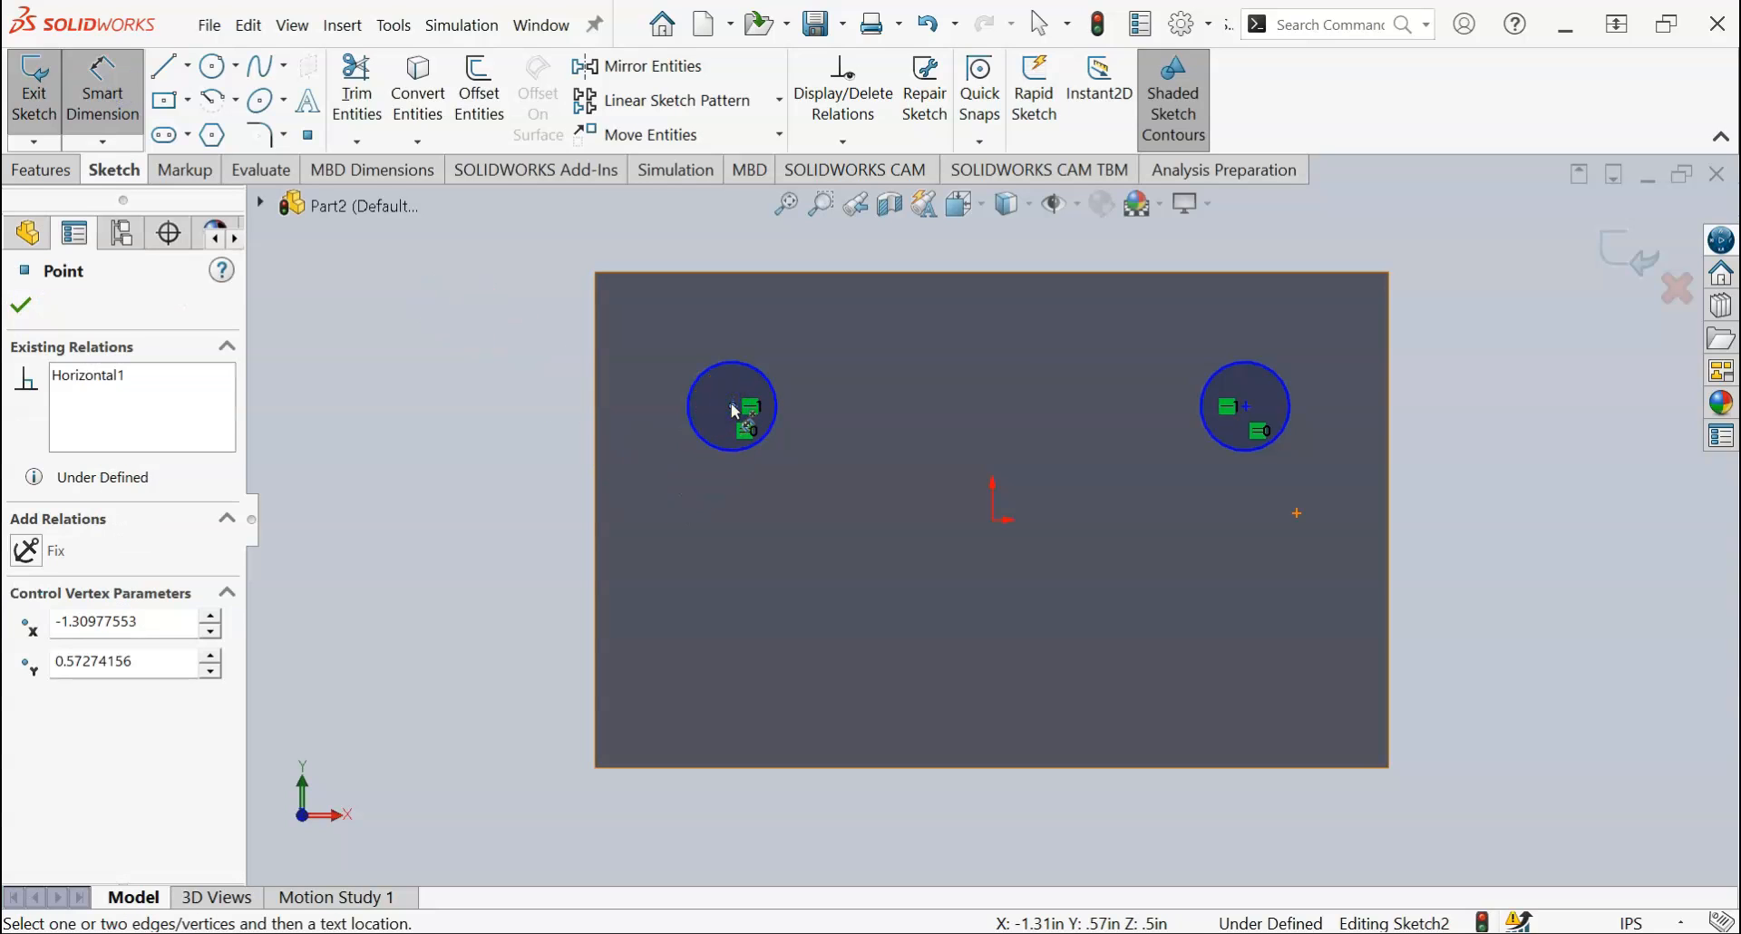
pyautogui.click(746, 323)
pyautogui.click(759, 273)
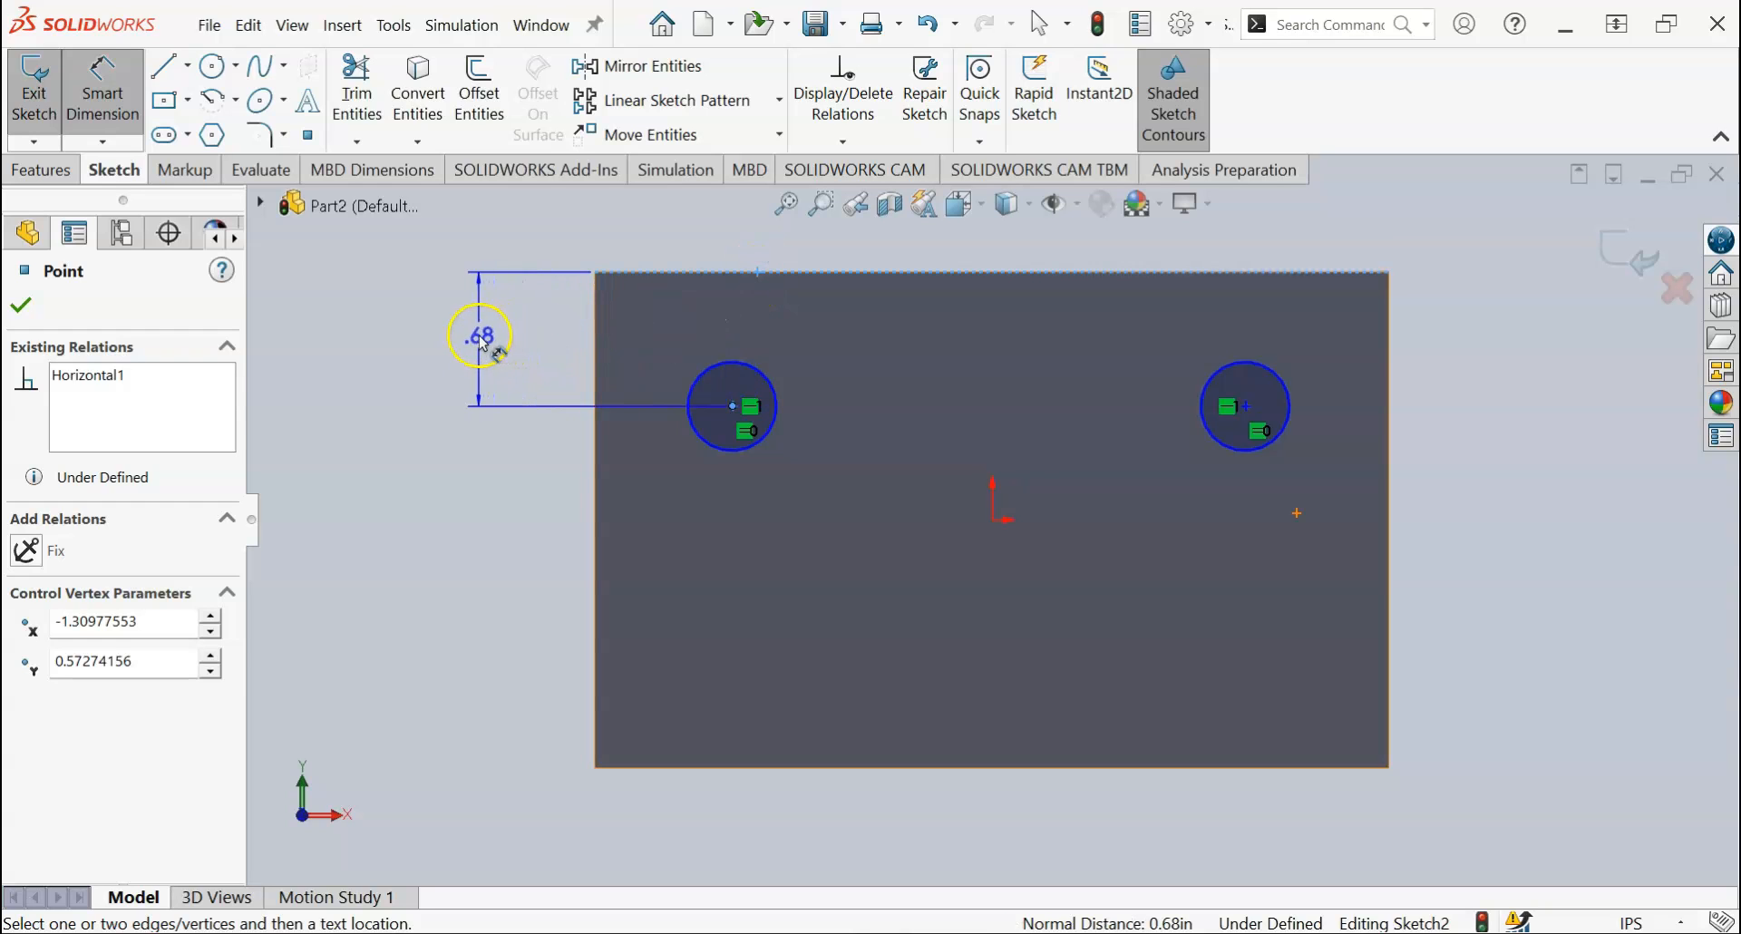
pyautogui.click(445, 338)
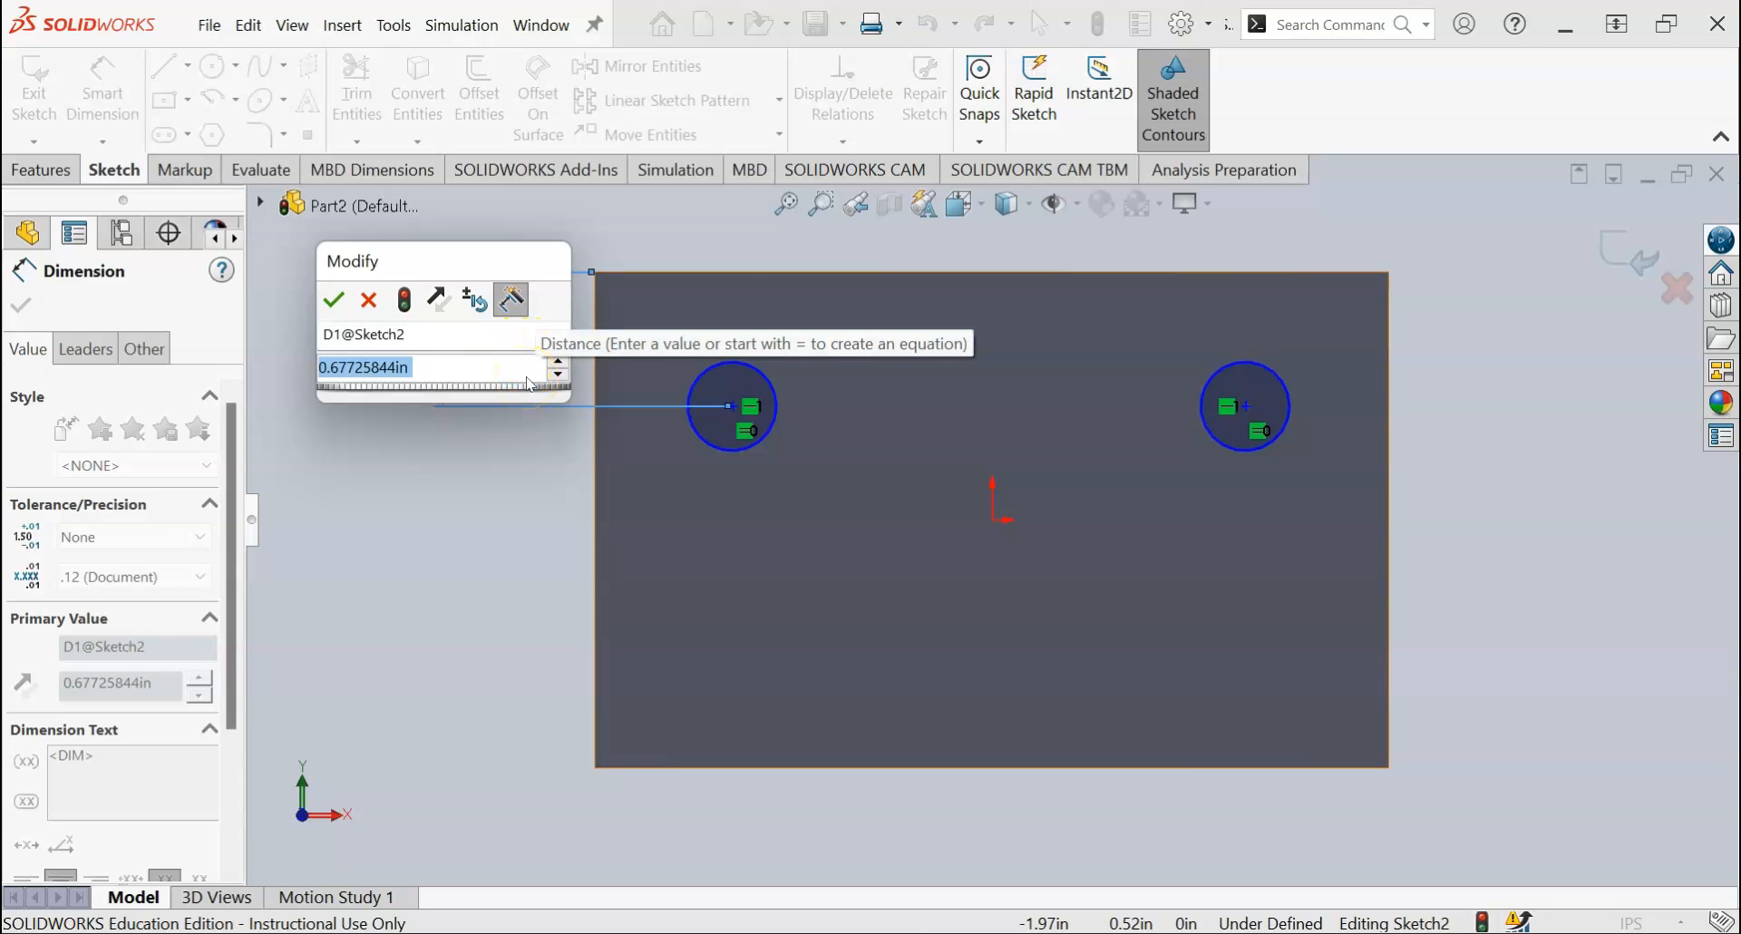
pyautogui.write('0.')
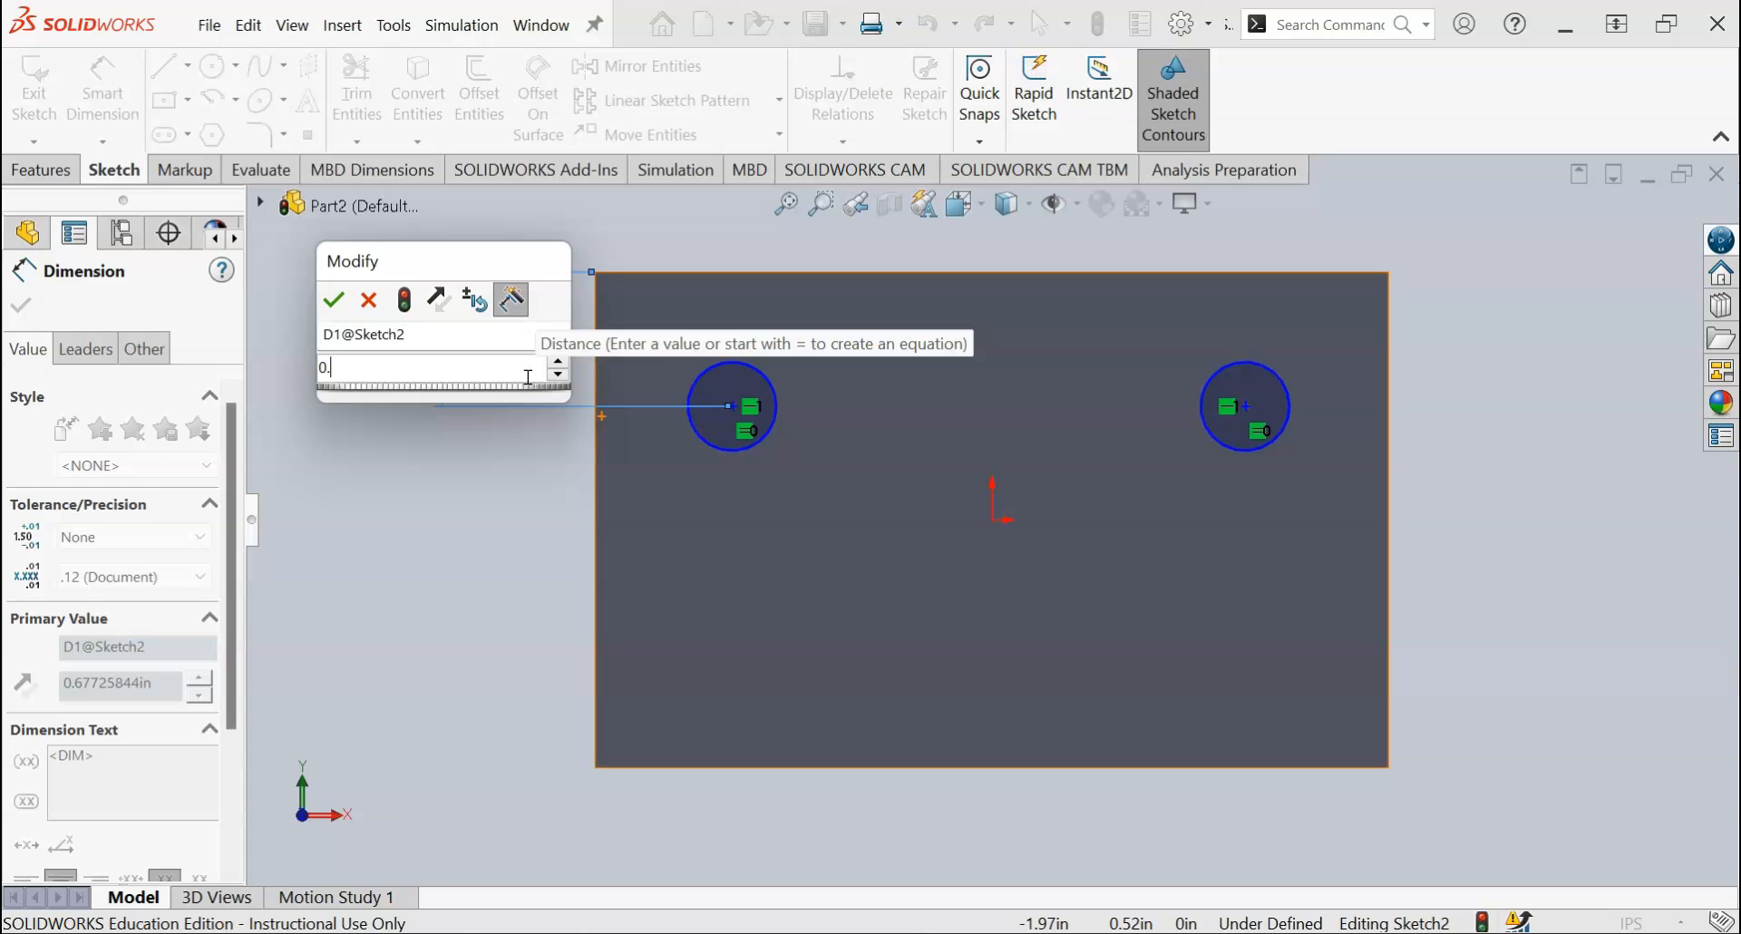
pyautogui.write('75')
pyautogui.press('Return')
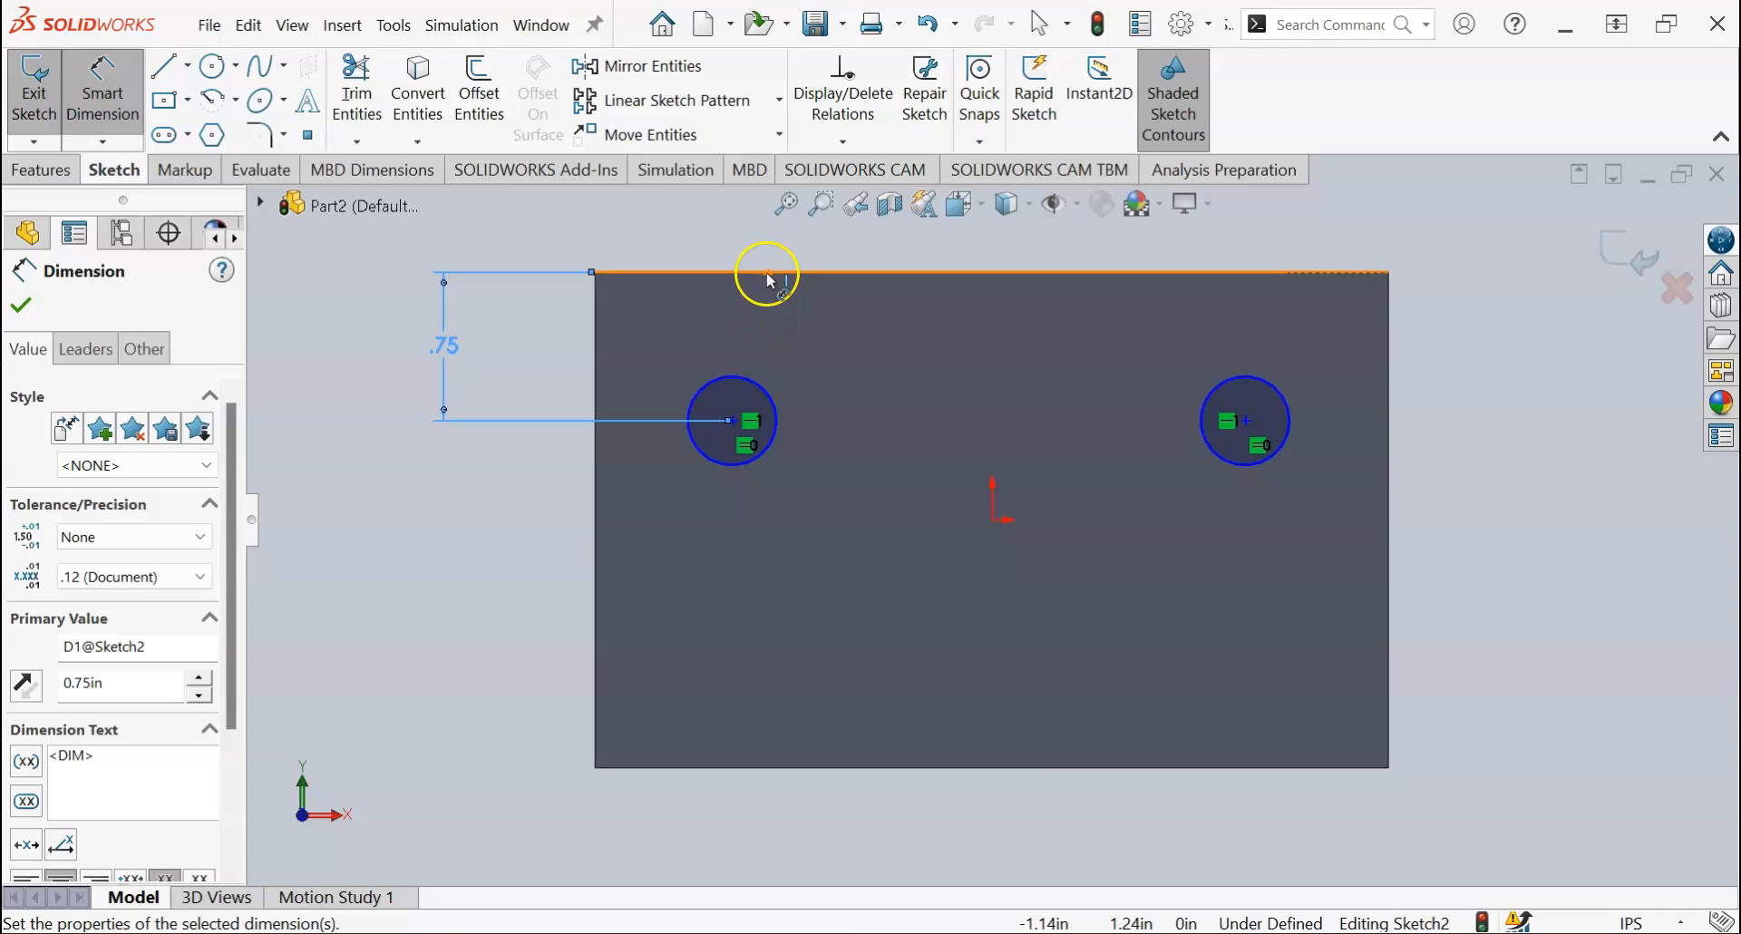
pyautogui.press('Escape')
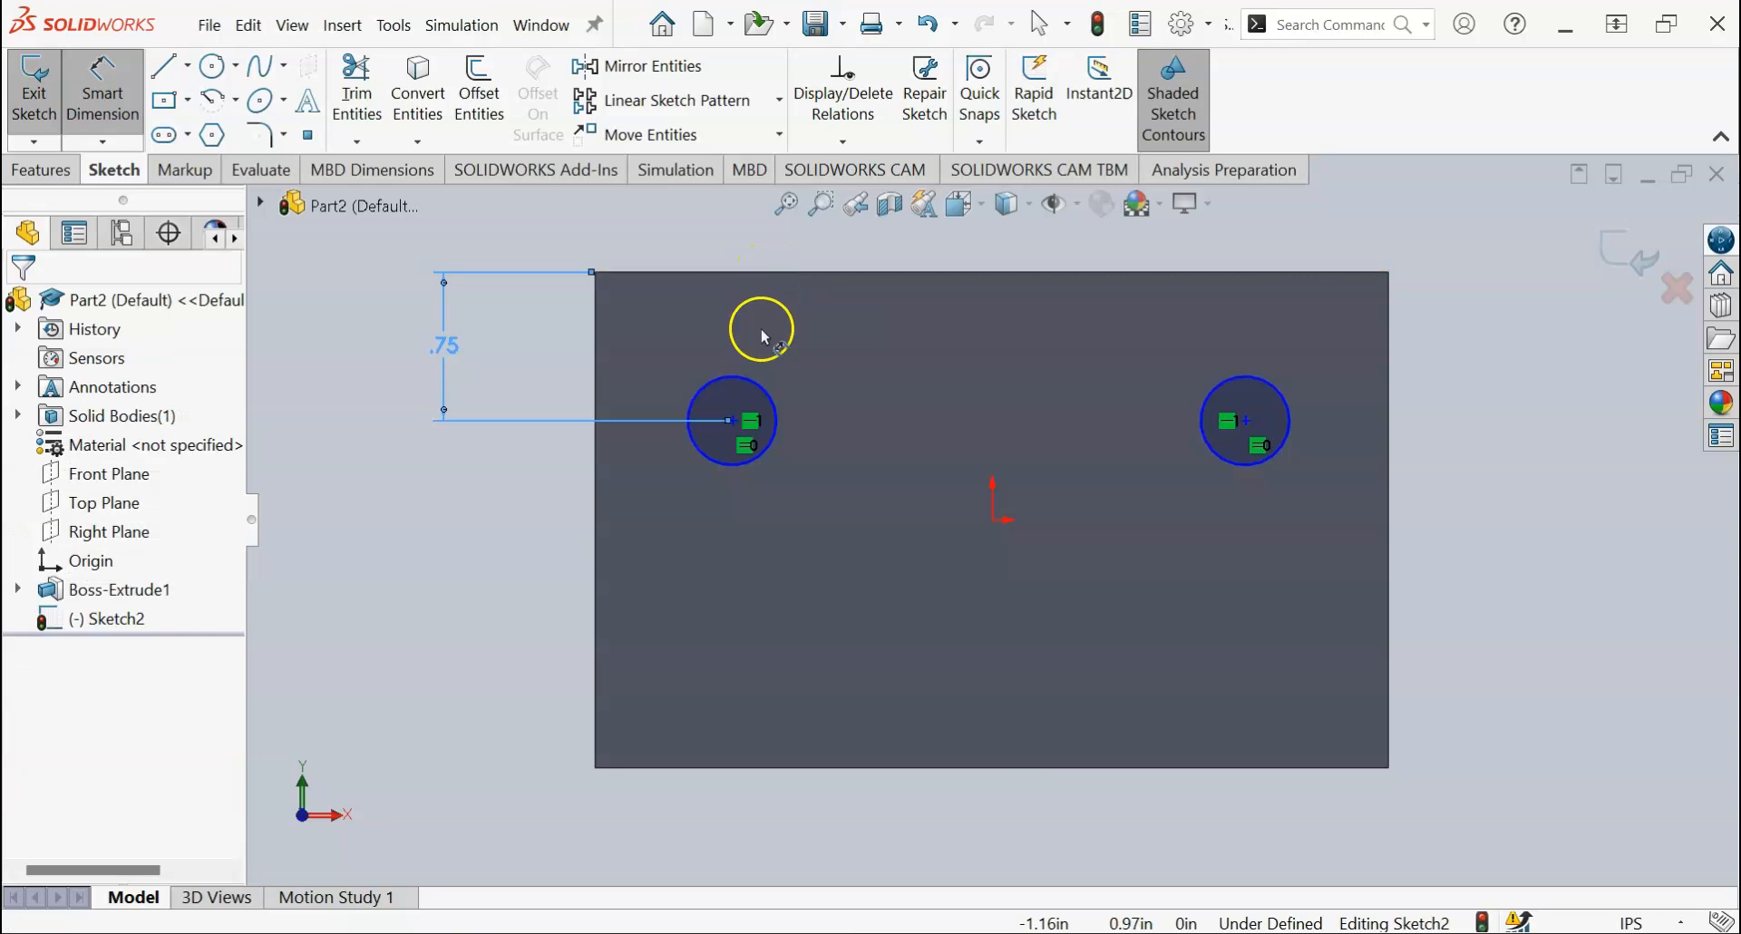
pyautogui.press('Escape')
# Step: Move the two circles toward each other, with centres at about X -1.00 in and 1.14 in
pyautogui.click(733, 419)
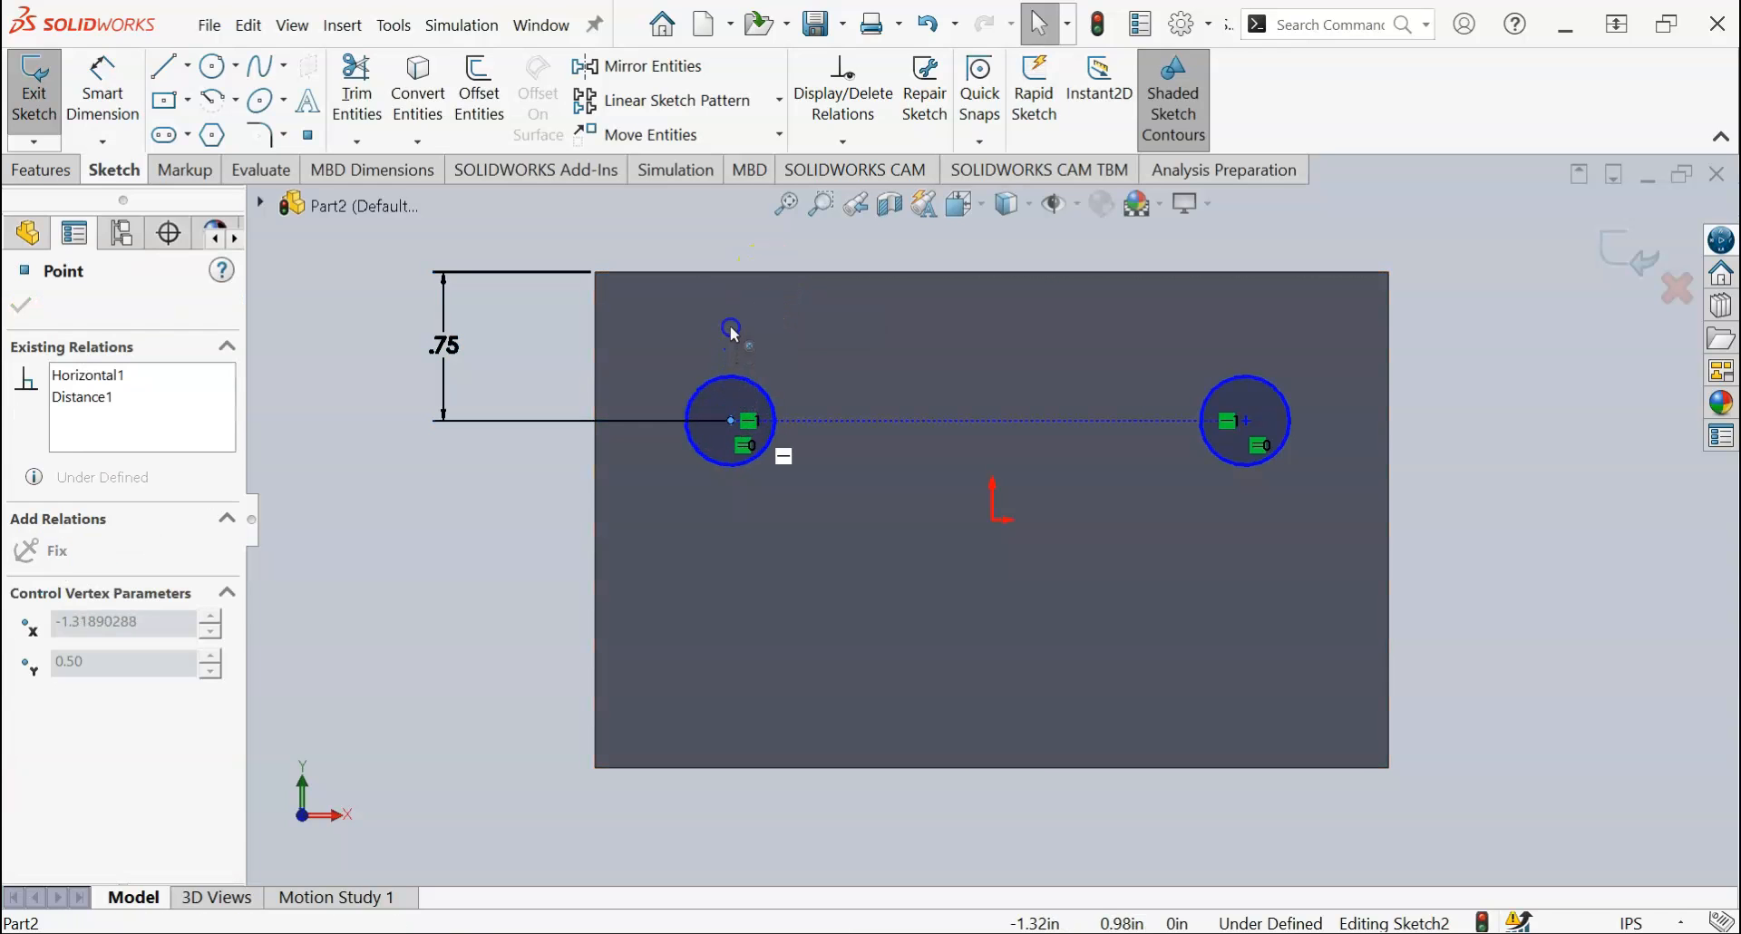
pyautogui.moveTo(731, 420); pyautogui.dragTo(793, 423)
pyautogui.moveTo(1245, 421); pyautogui.dragTo(1218, 432)
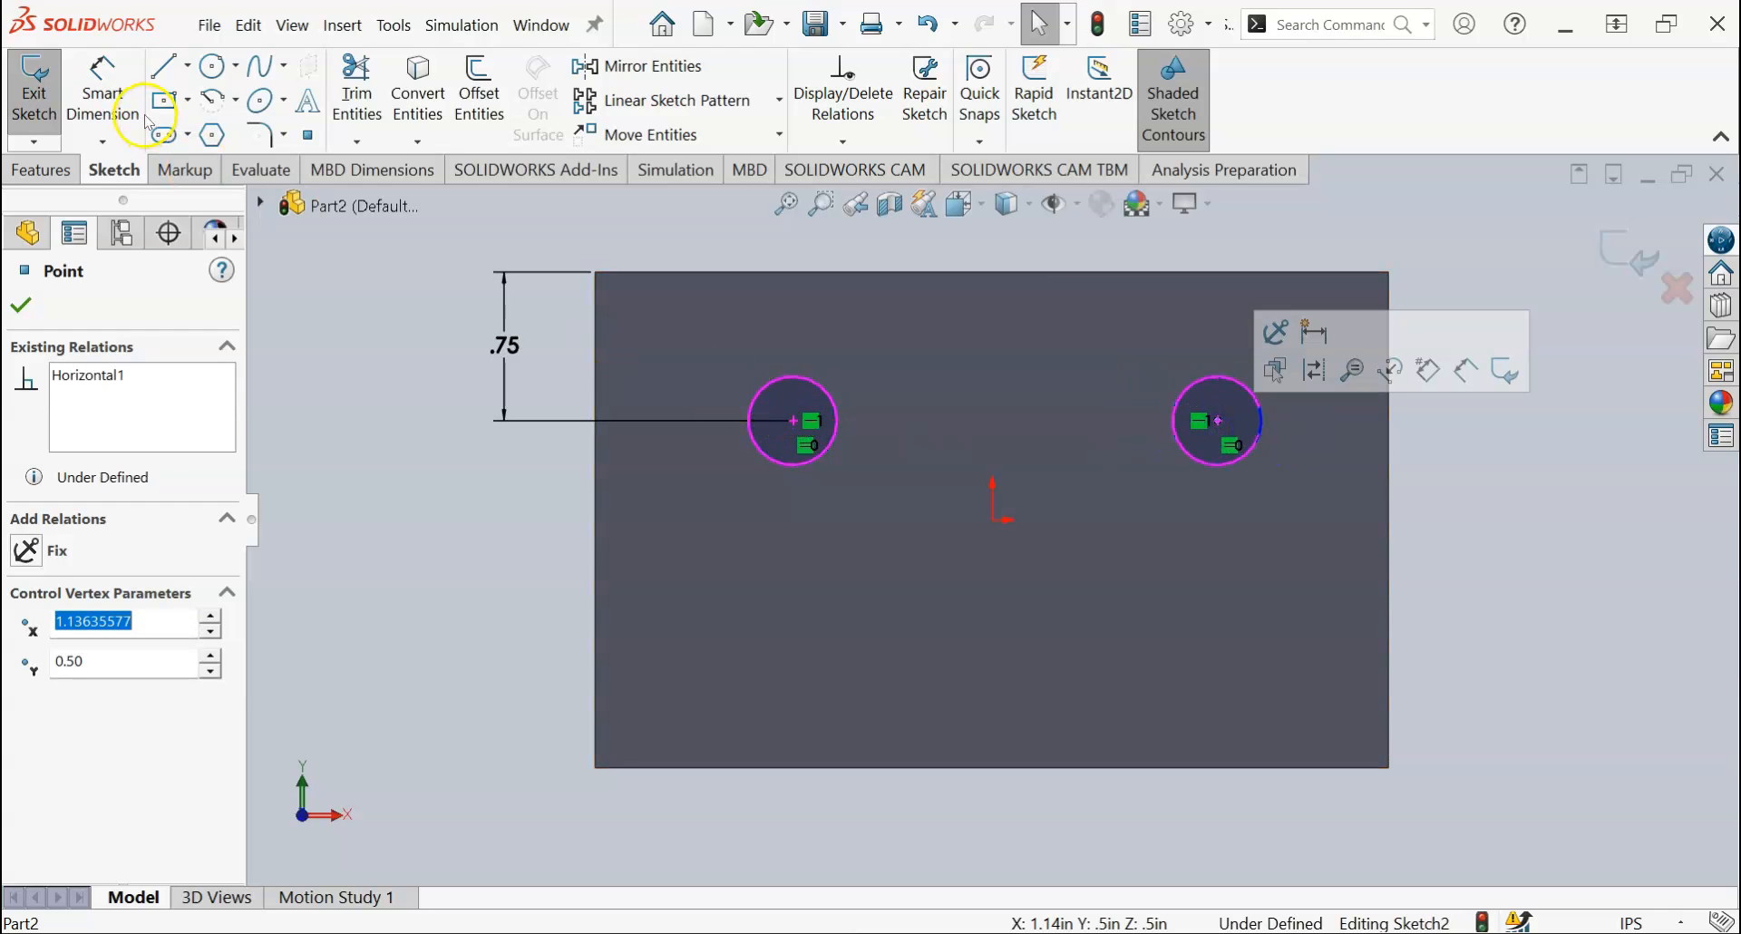
# Step: Dimension the left circle's centre 0.75 in from the plate's left edge
pyautogui.click(131, 92)
pyautogui.click(803, 417)
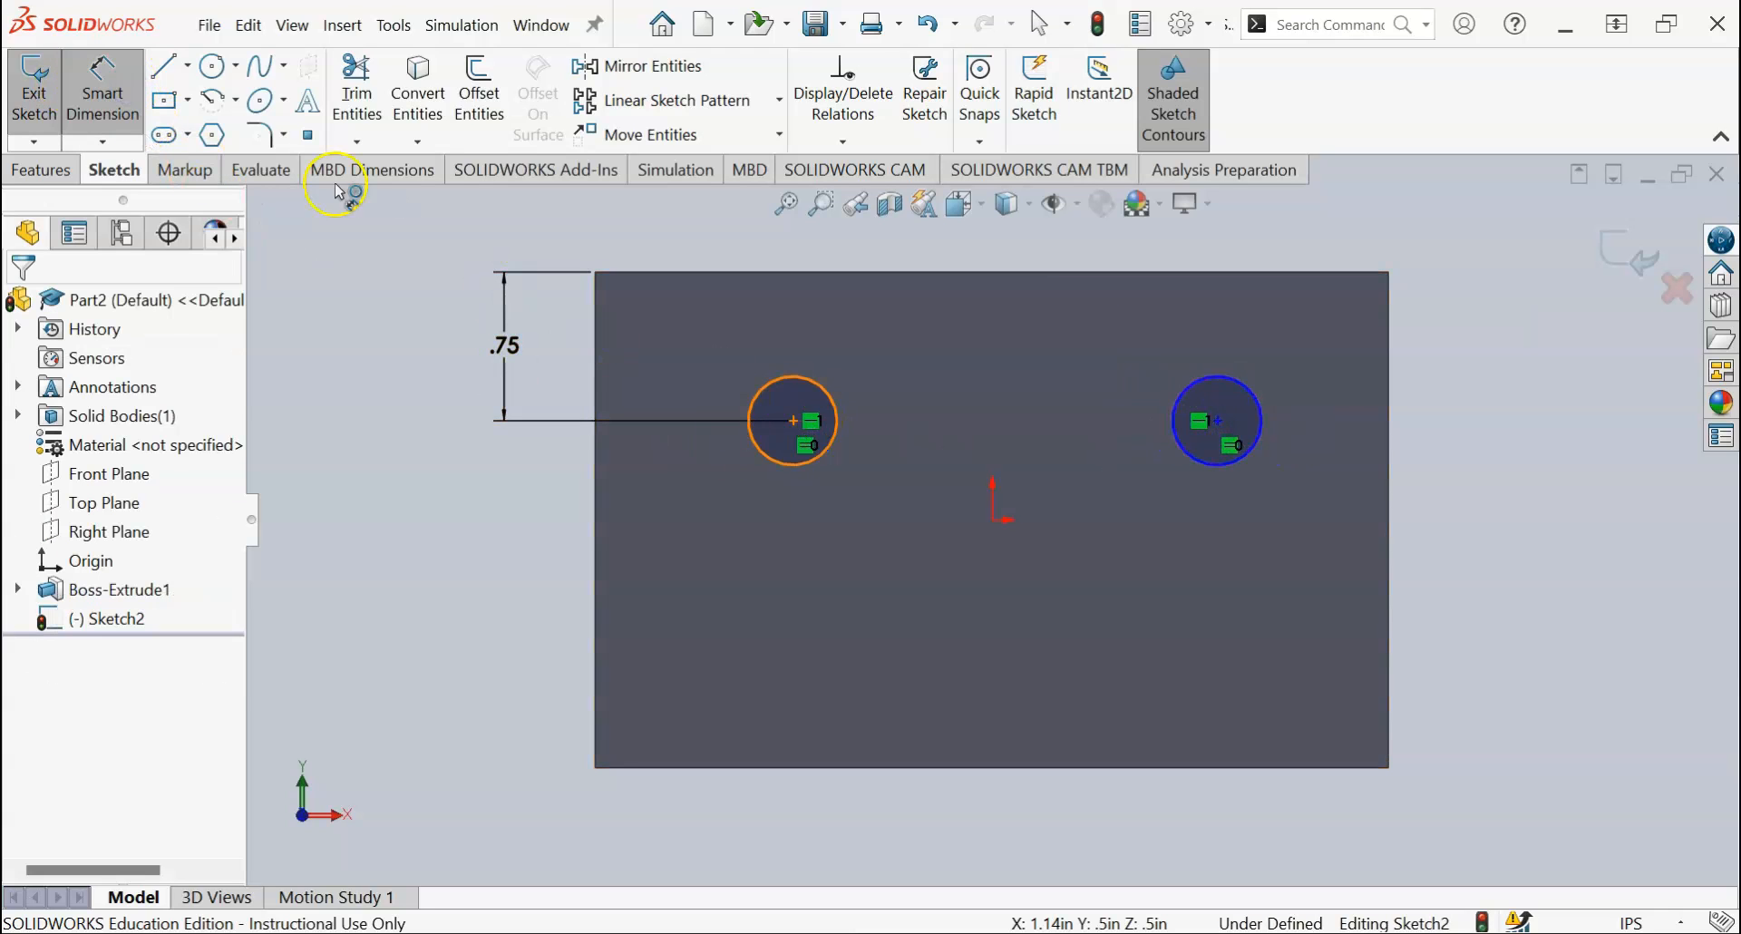
pyautogui.click(466, 357)
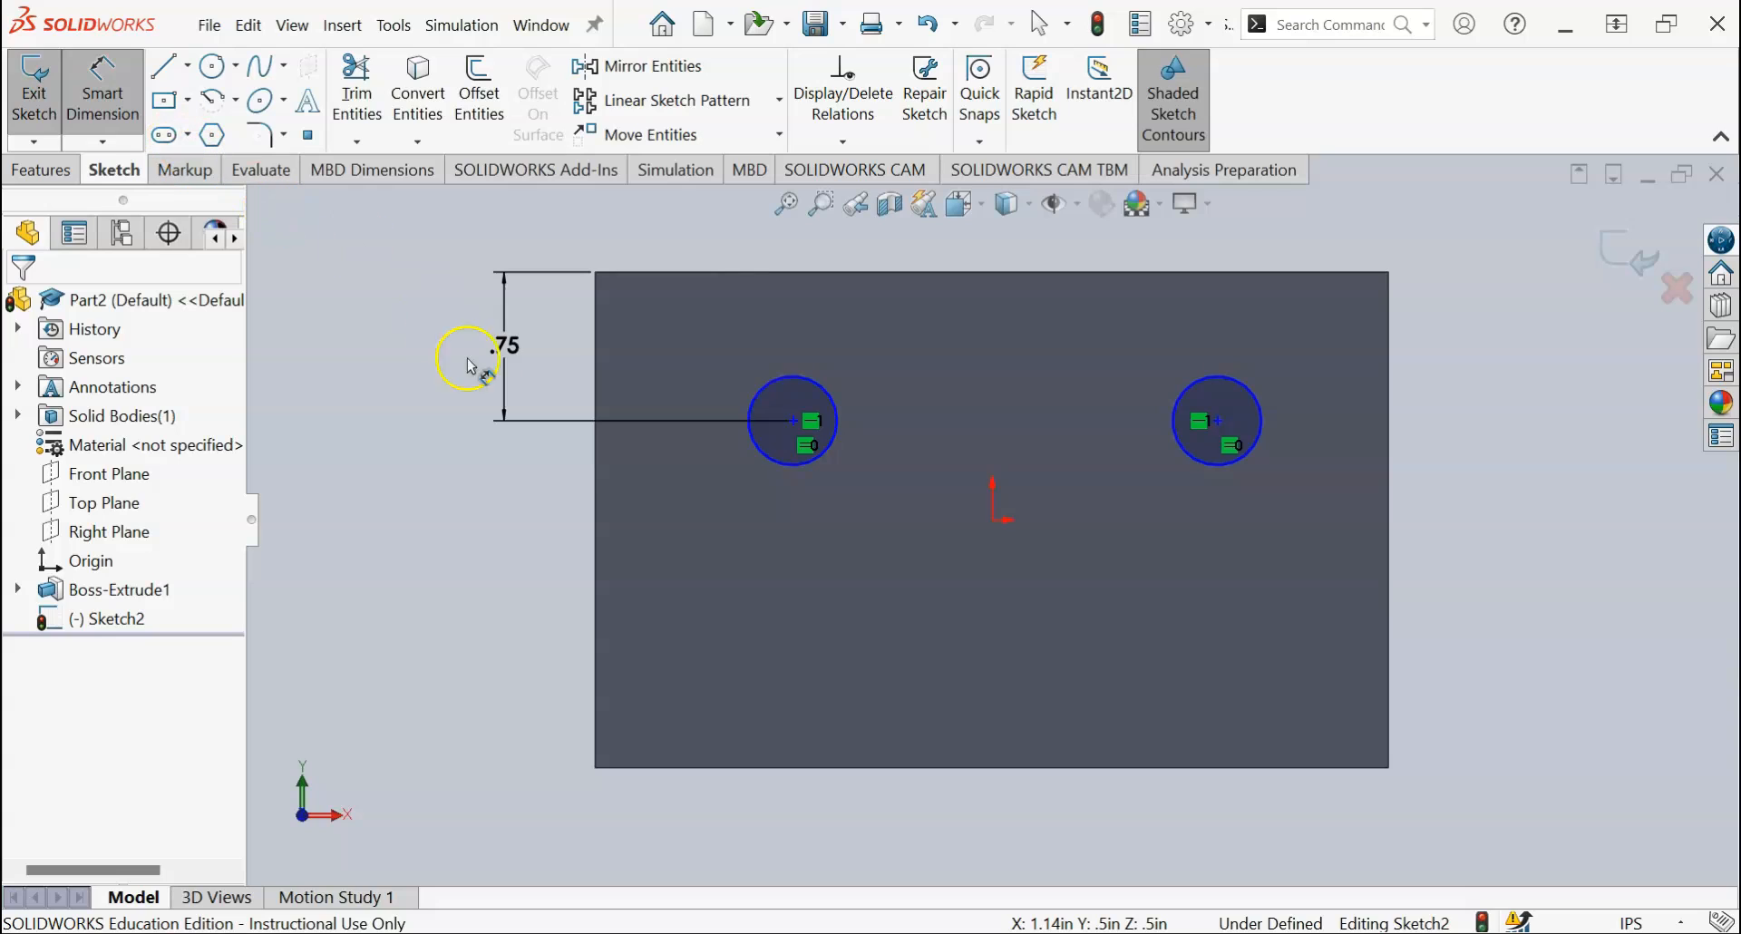
pyautogui.click(597, 474)
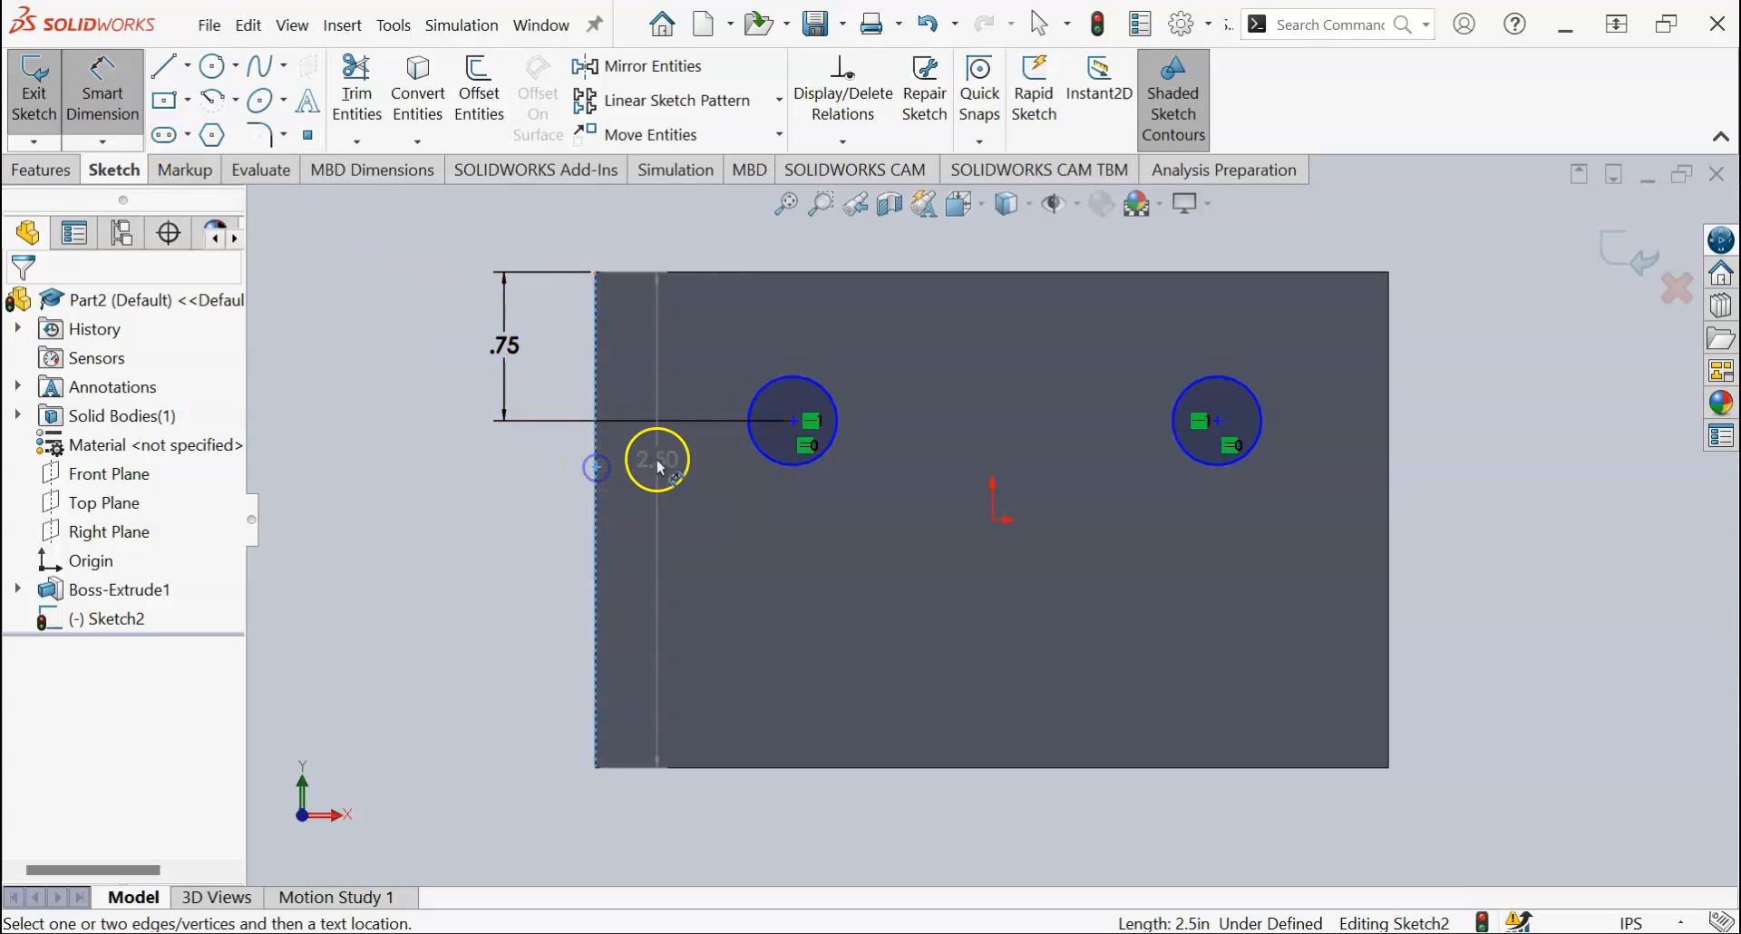
pyautogui.click(794, 421)
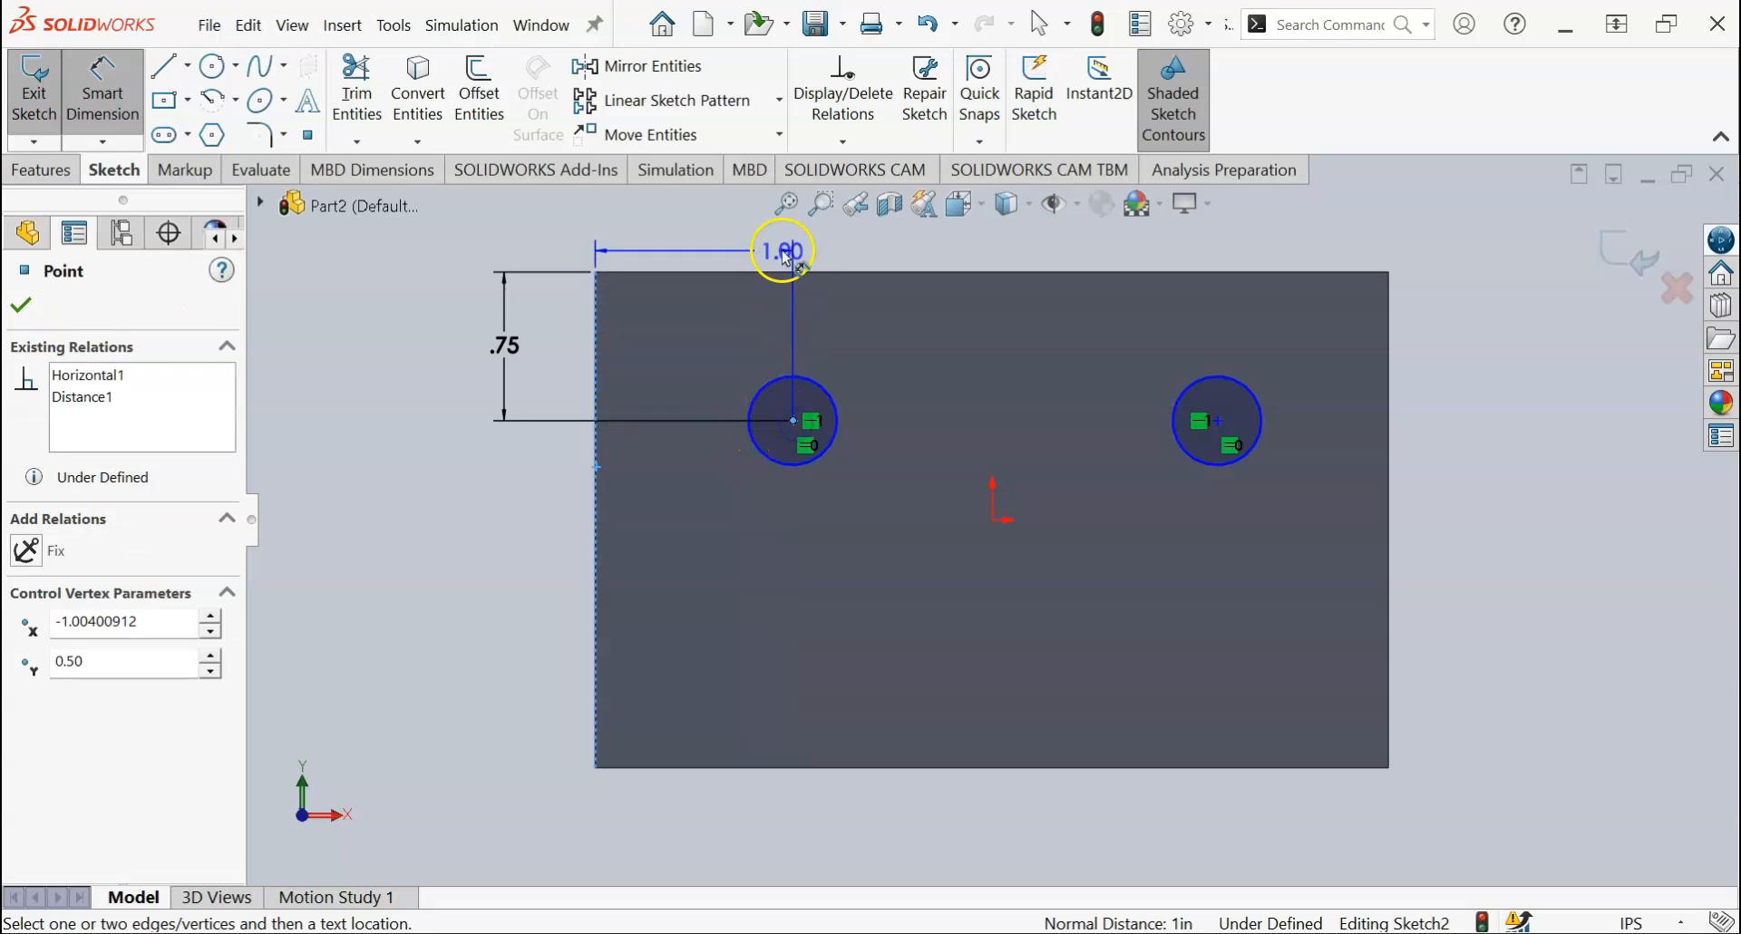
pyautogui.click(707, 238)
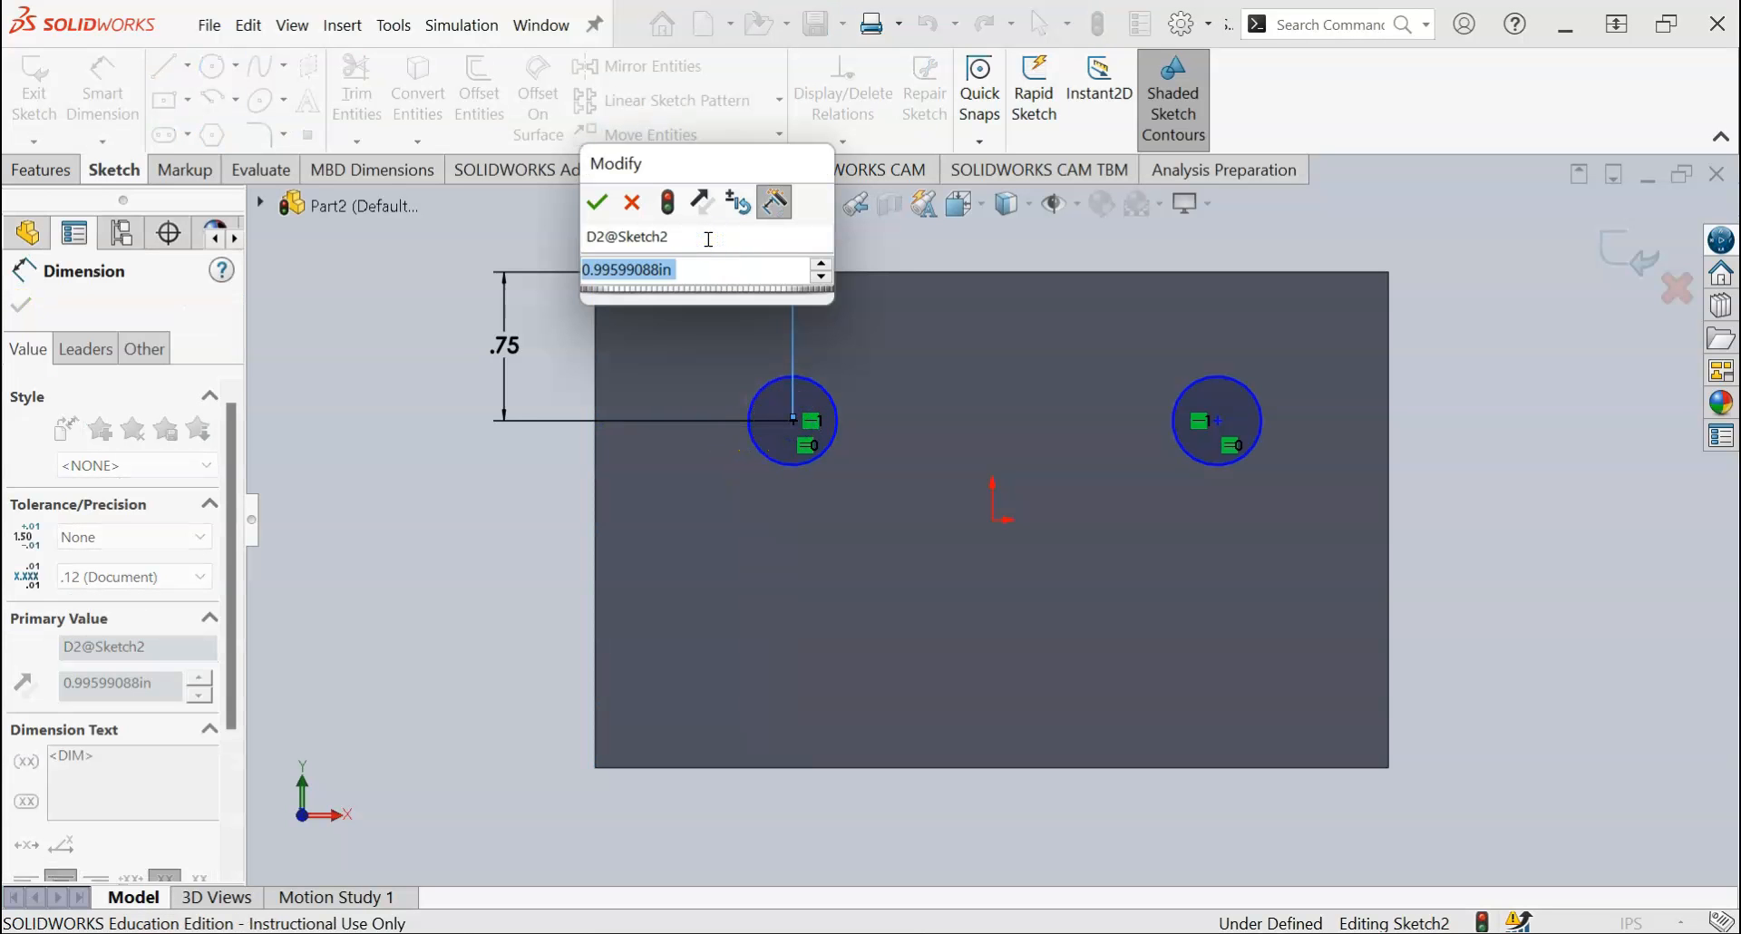
pyautogui.write('0.75')
pyautogui.press('Return')
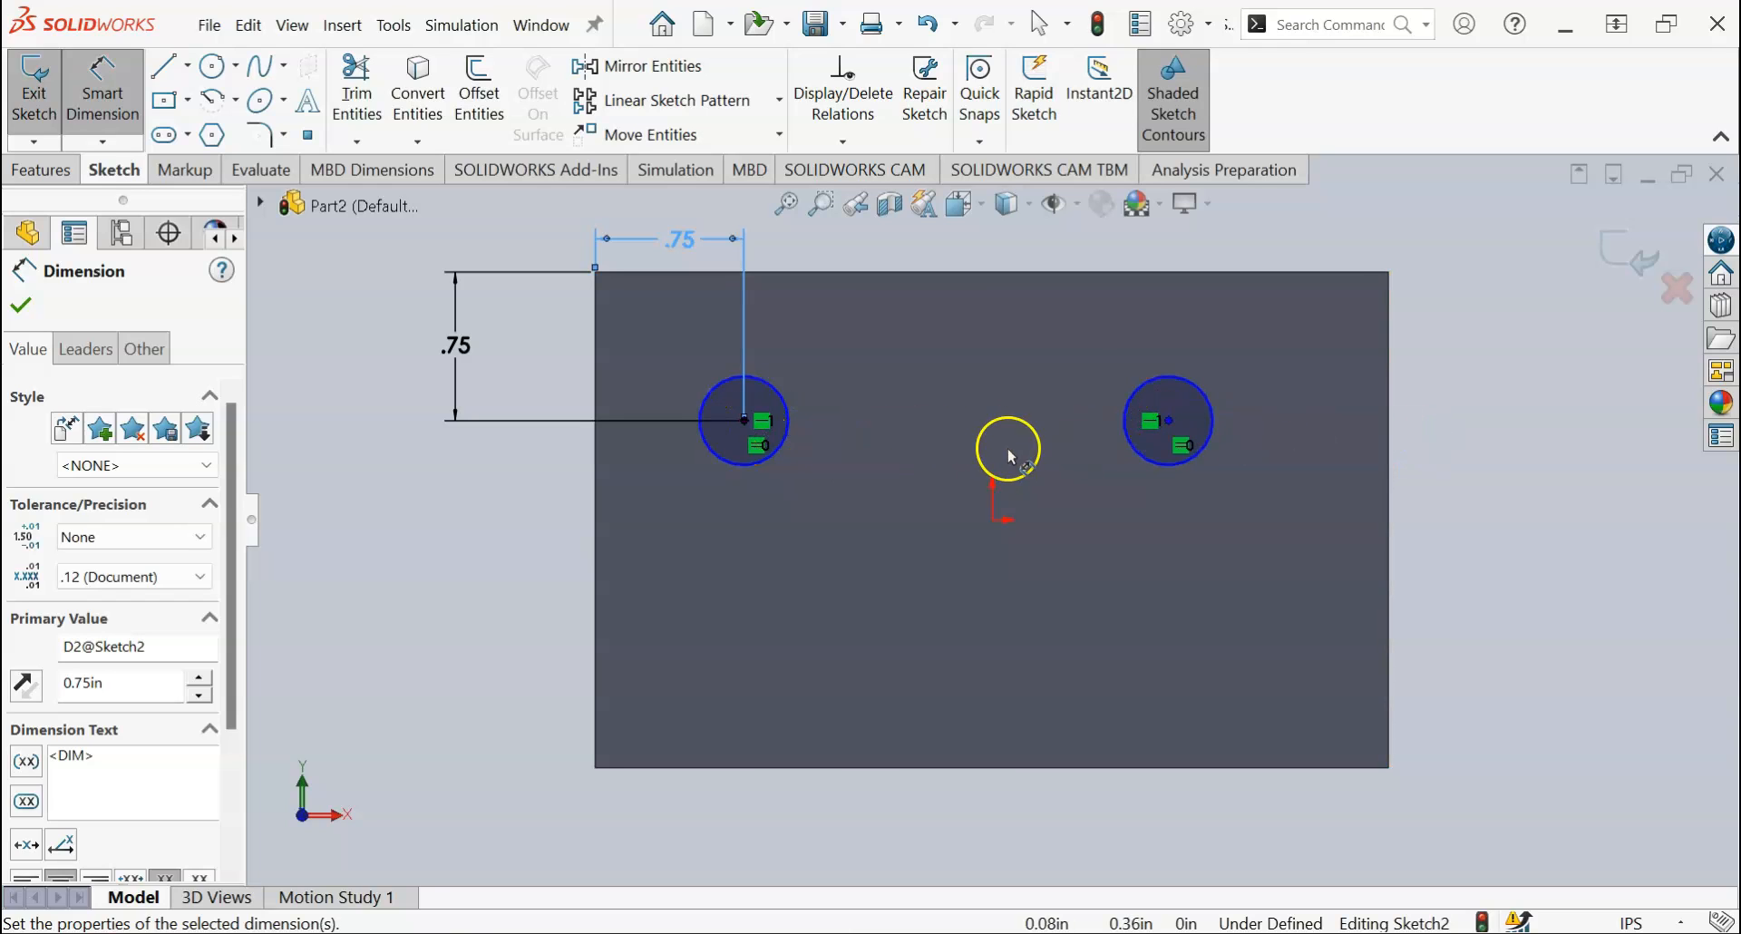
# Step: Consult drawing P1-2 in Homework 1.pdf for the hole spacing and diameter, and return to the SOLIDWORKS sketch
pyautogui.moveTo(1009, 932)
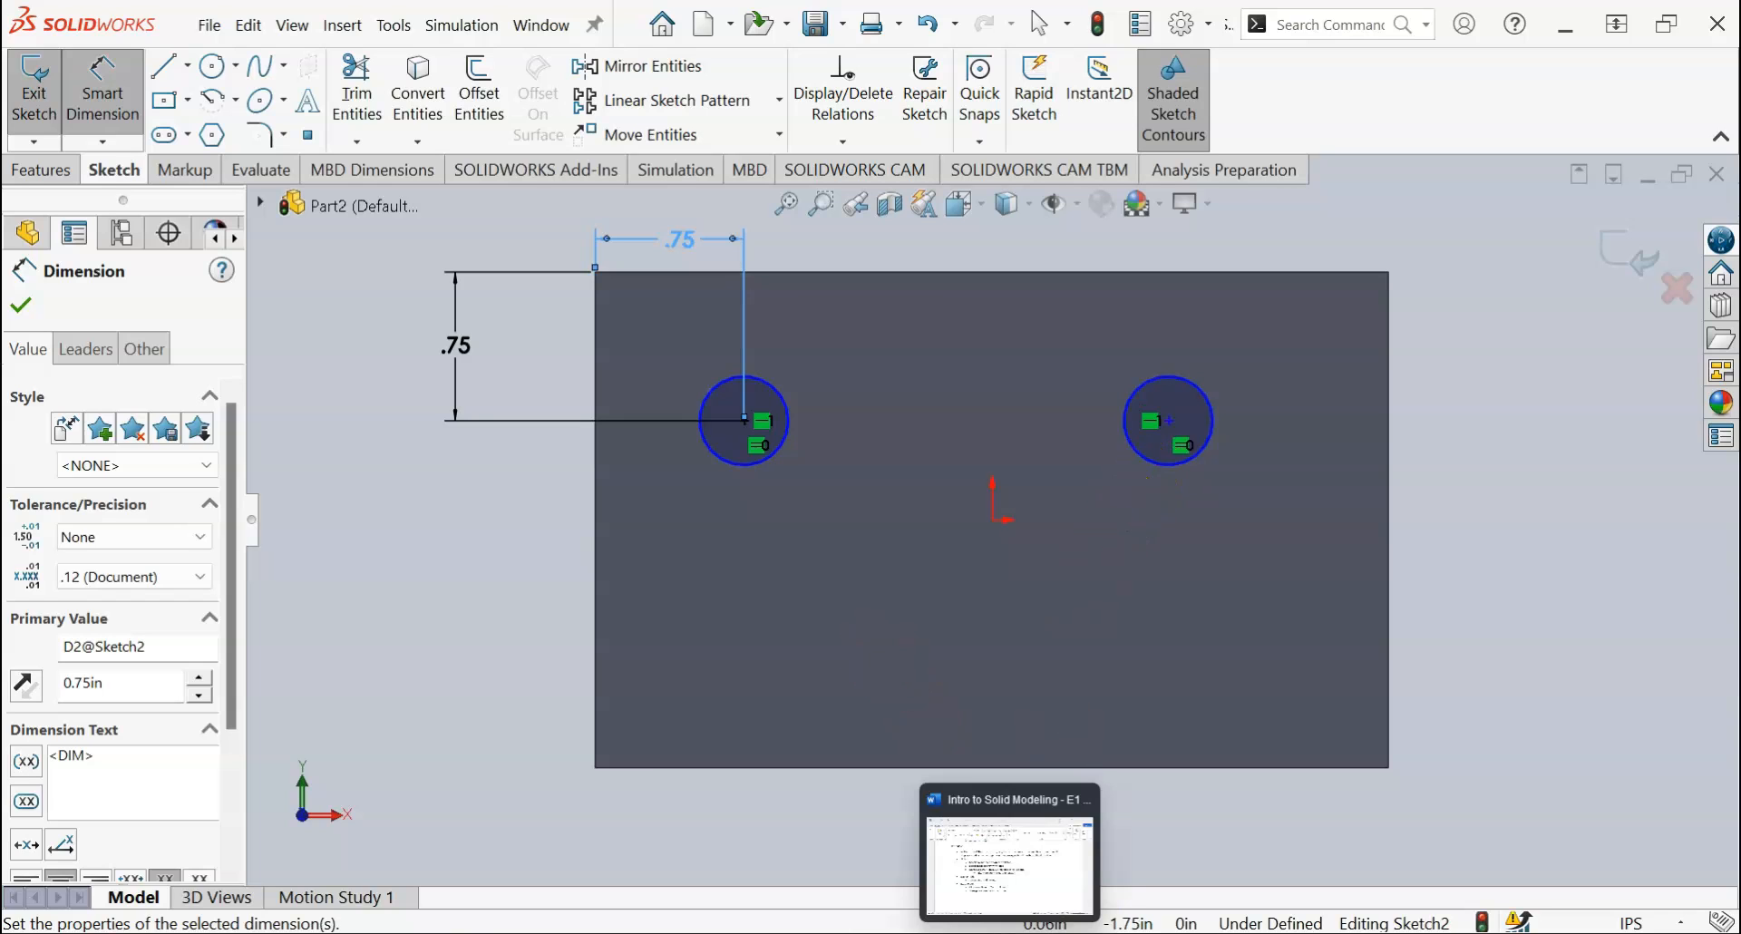
pyautogui.click(1342, 893)
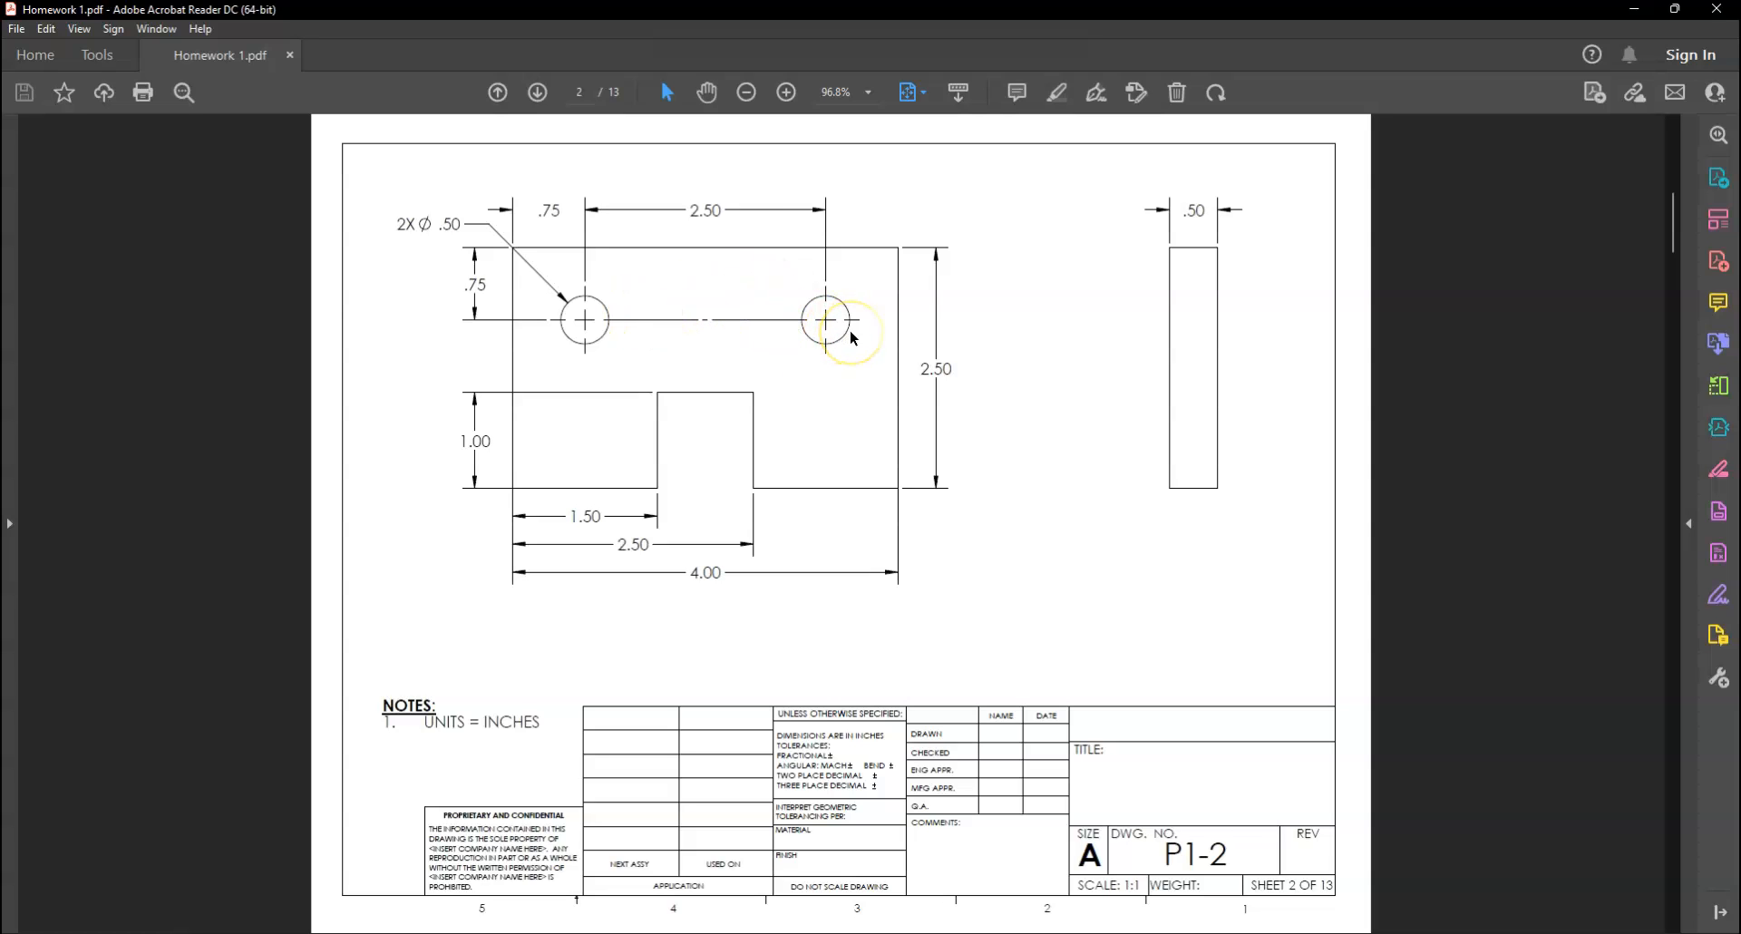
pyautogui.click(1639, 10)
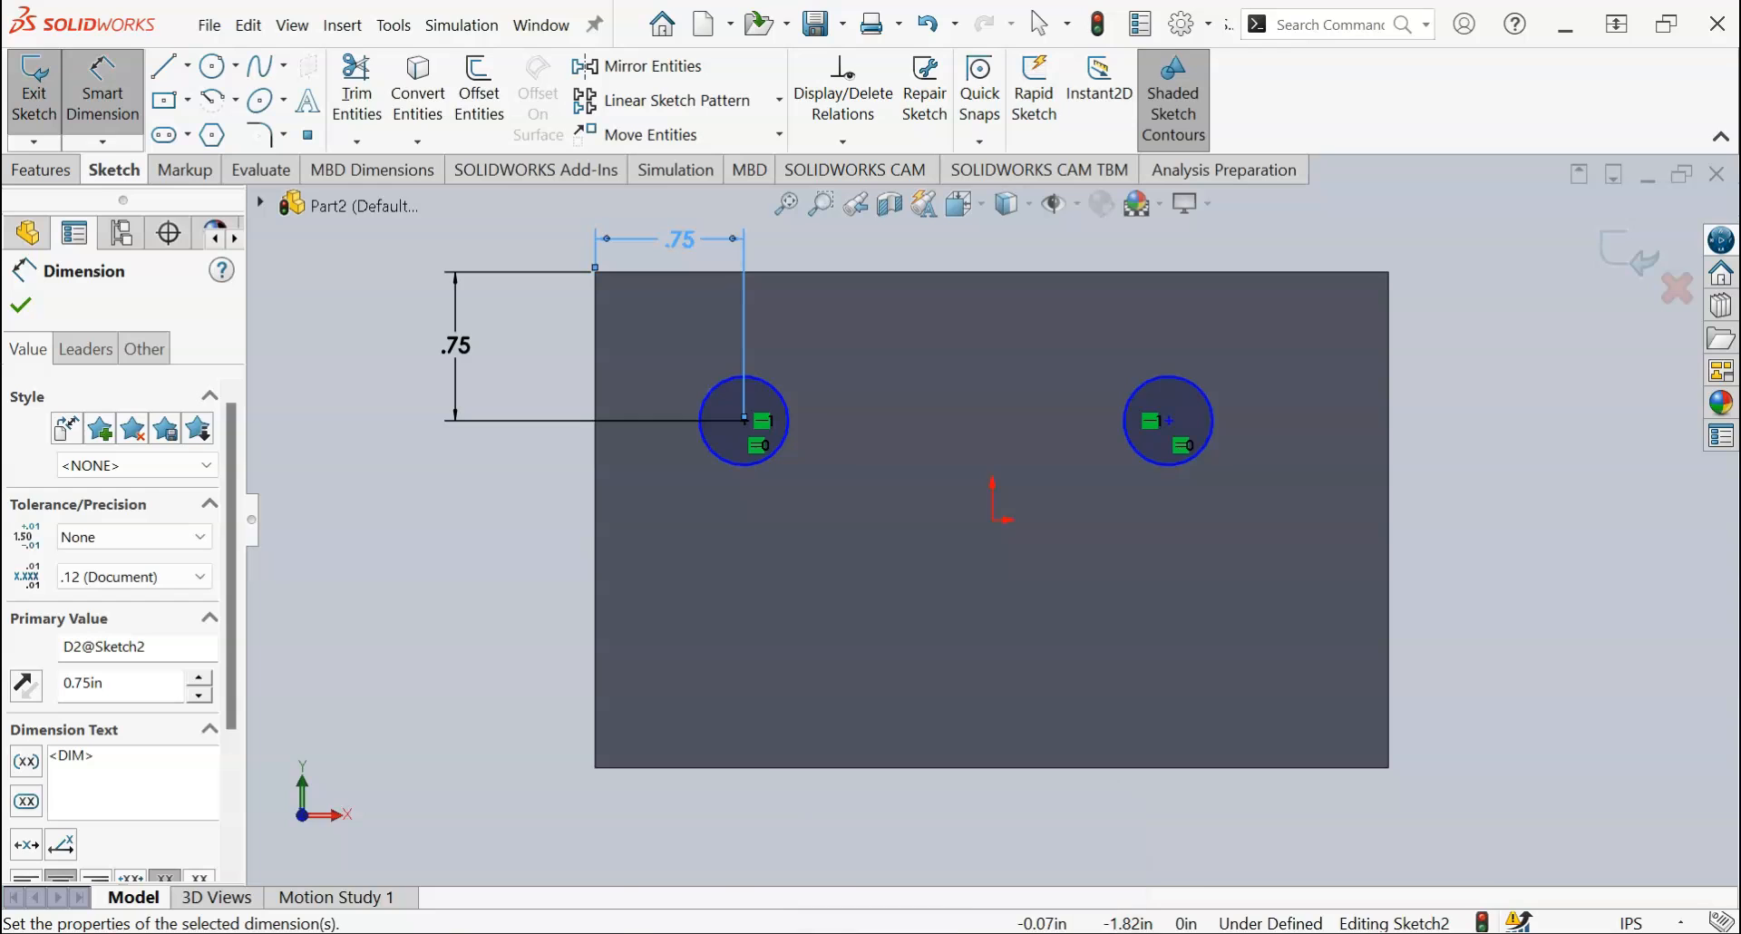
# Step: Dimension the horizontal distance between the two circles' centres as 2.5 in
pyautogui.click(1325, 858)
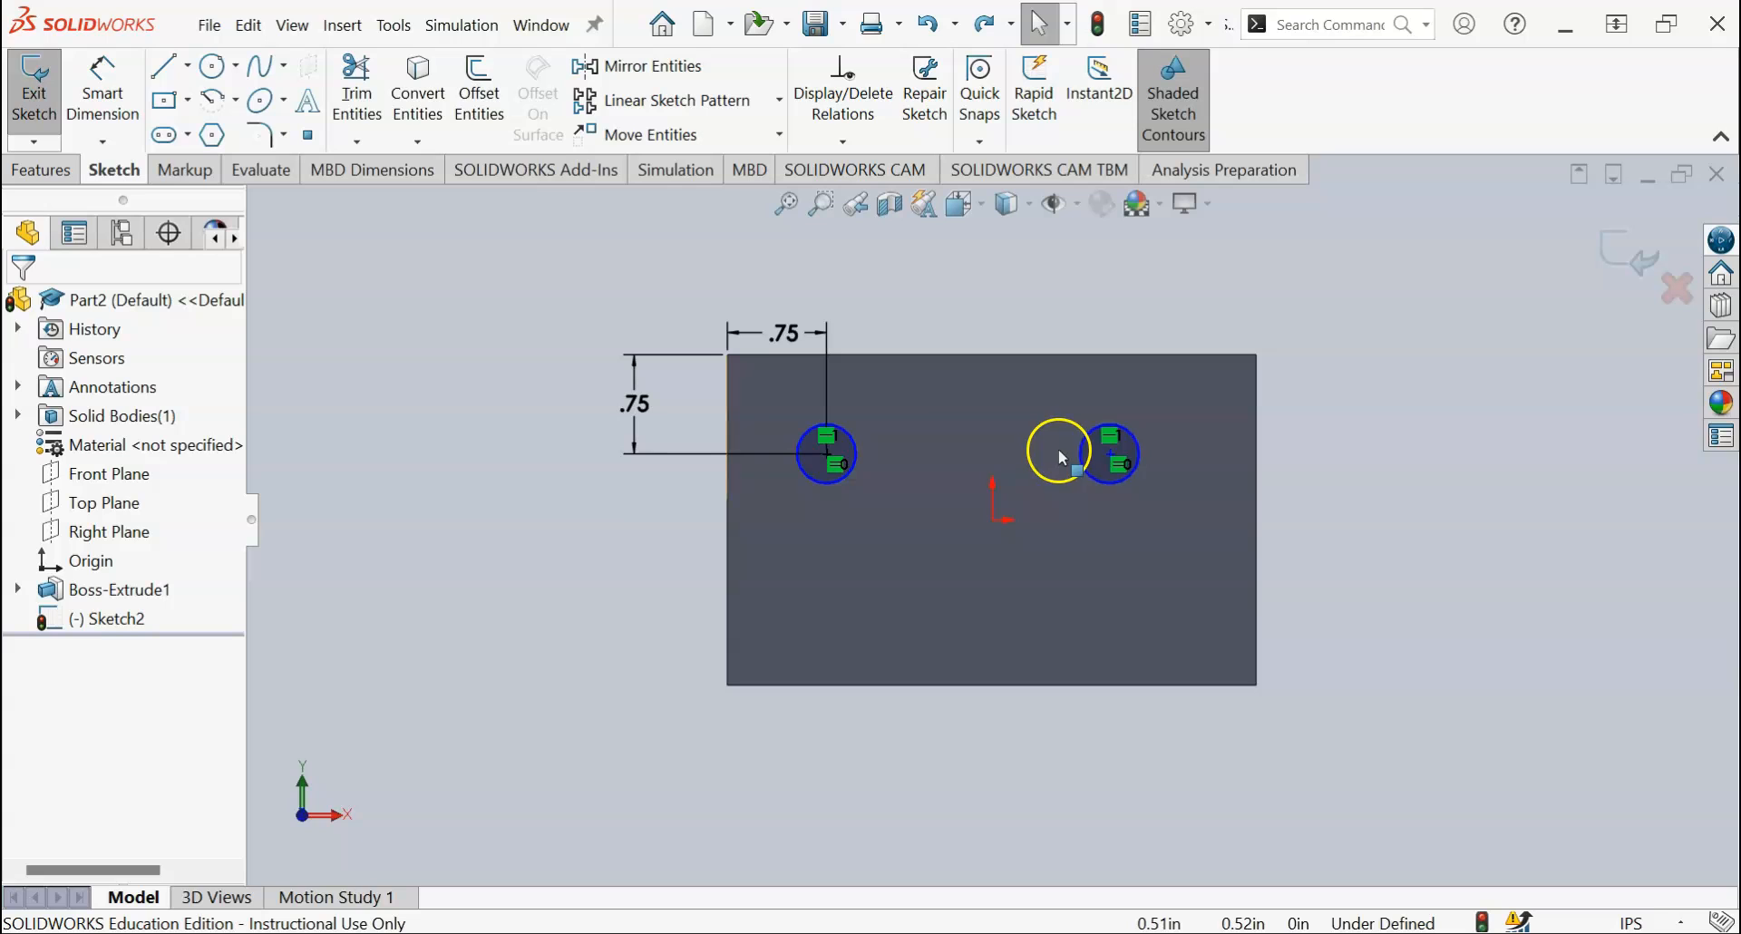
pyautogui.scroll(-2, 843, 444)
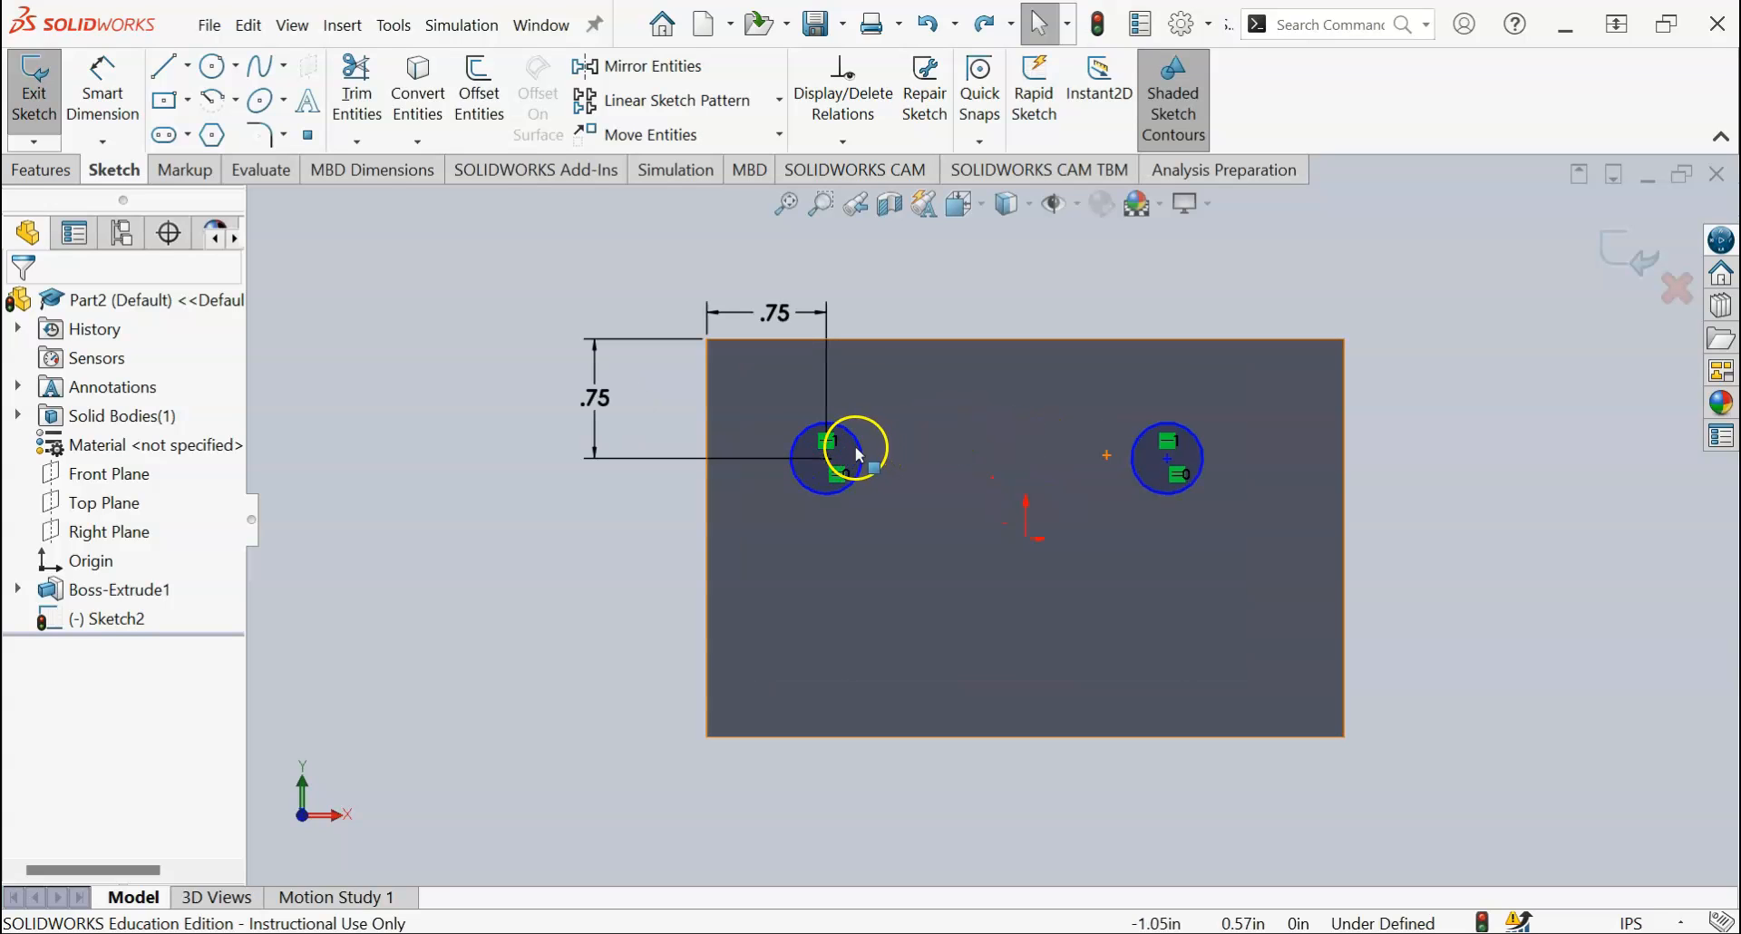
pyautogui.click(118, 95)
pyautogui.scroll(-1, 854, 439)
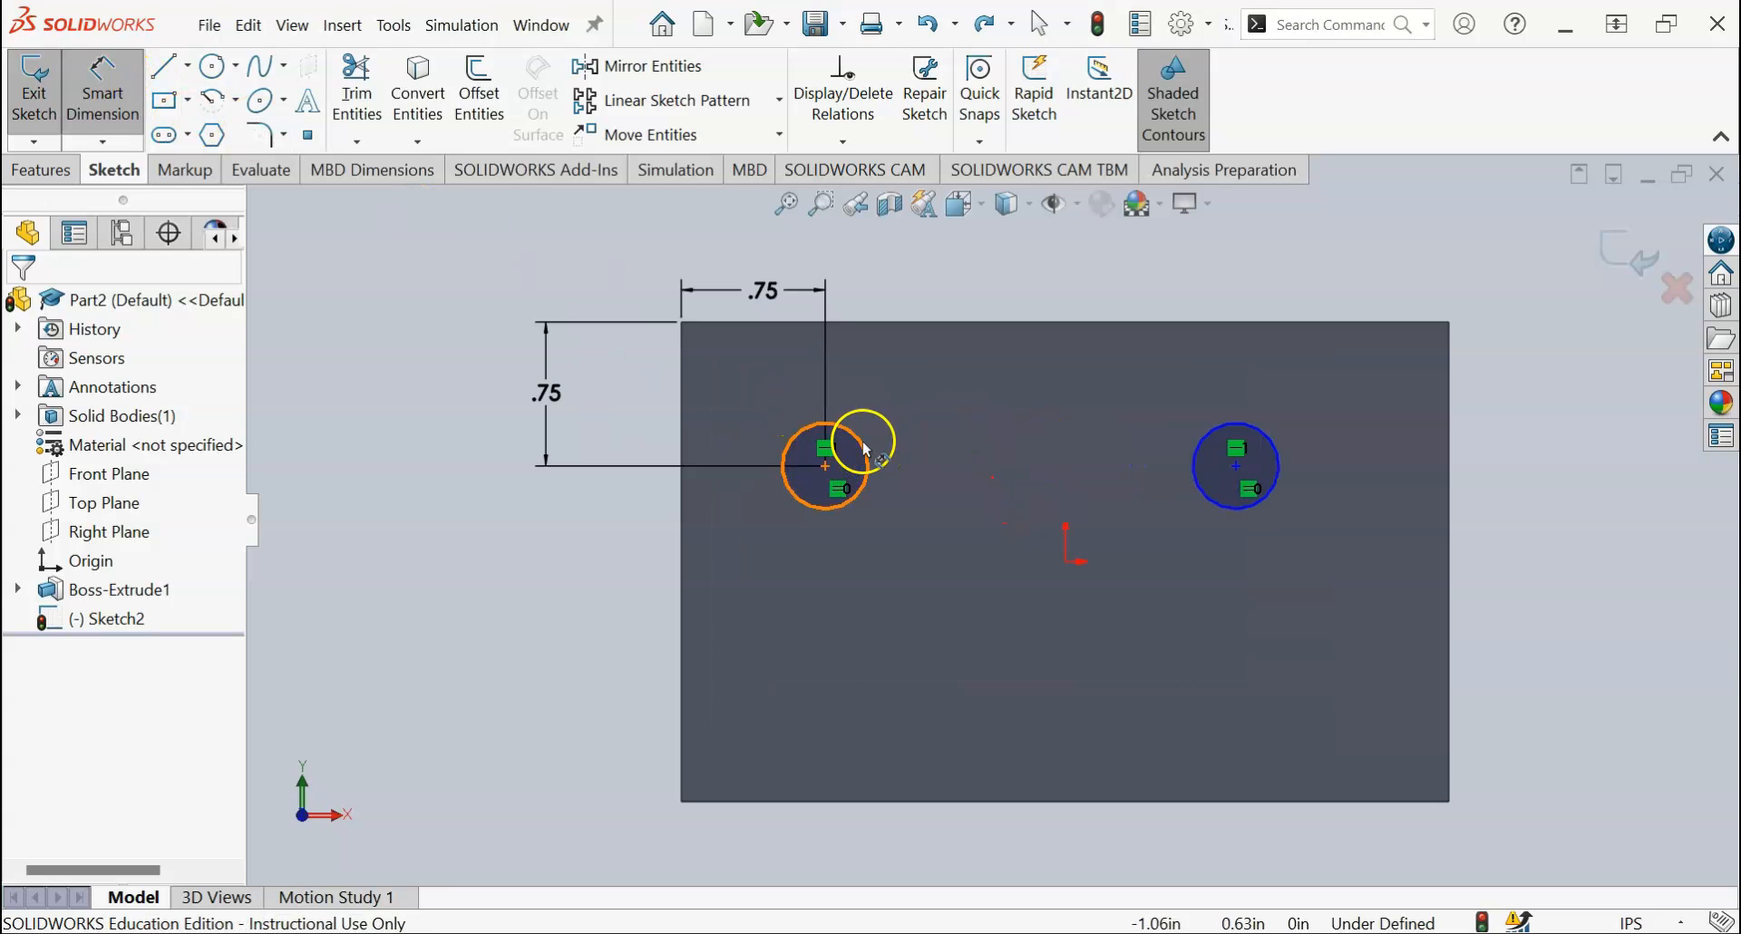
pyautogui.click(825, 465)
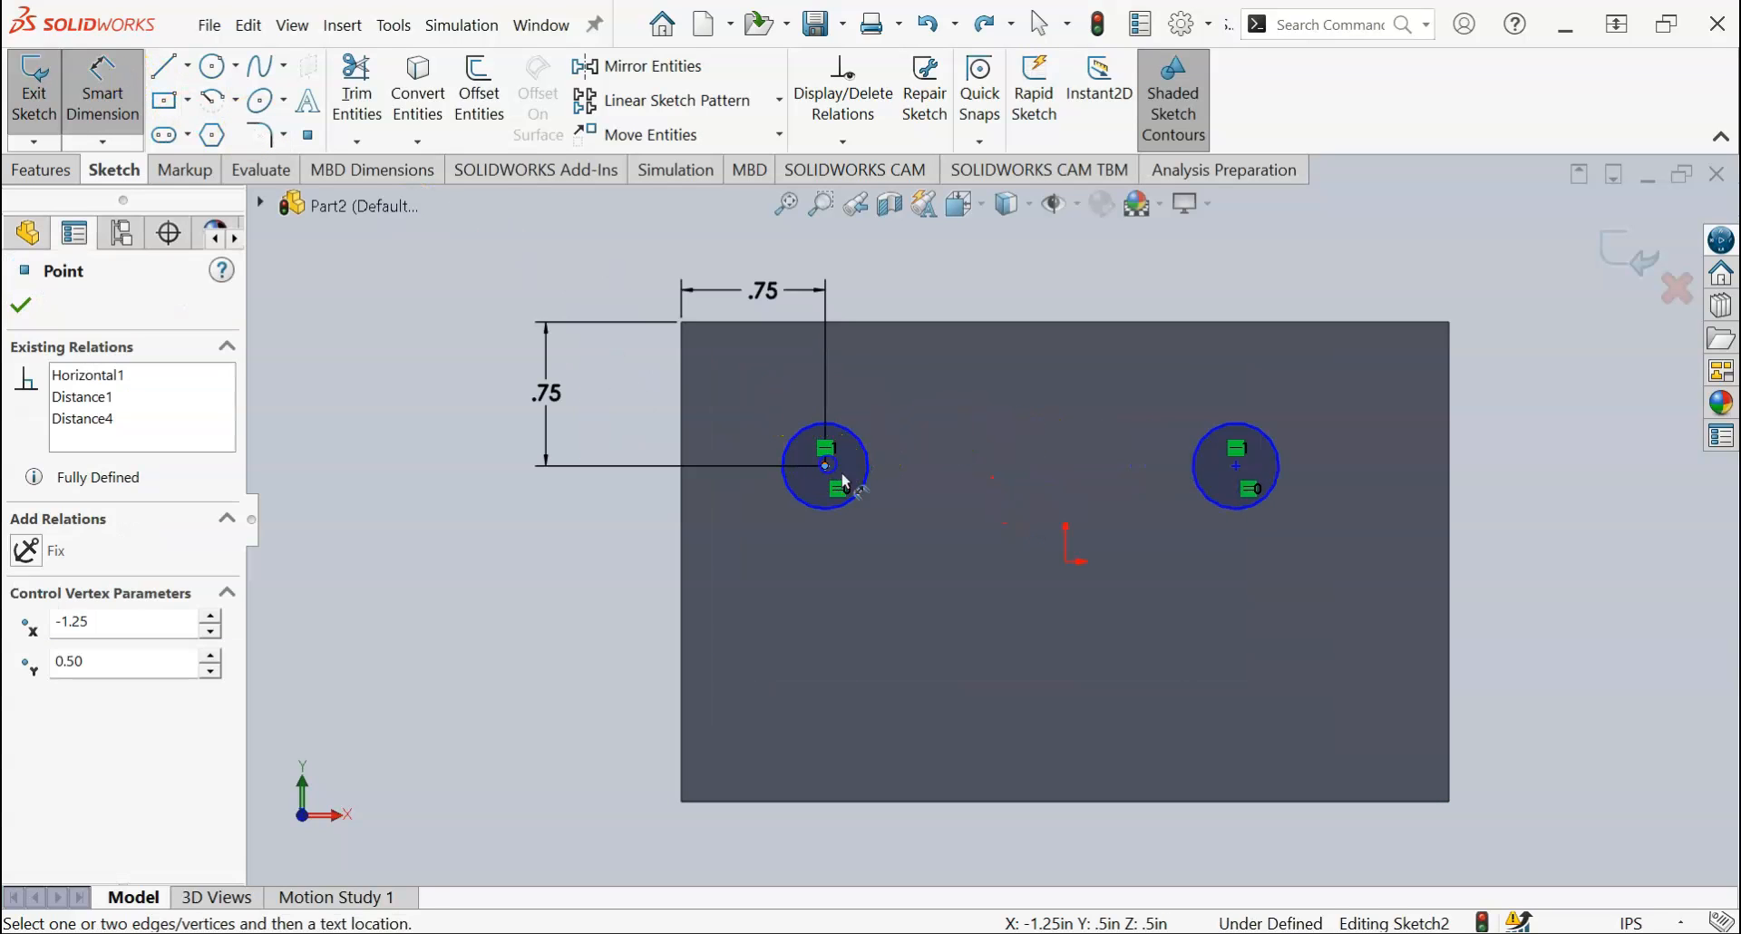
pyautogui.click(1234, 466)
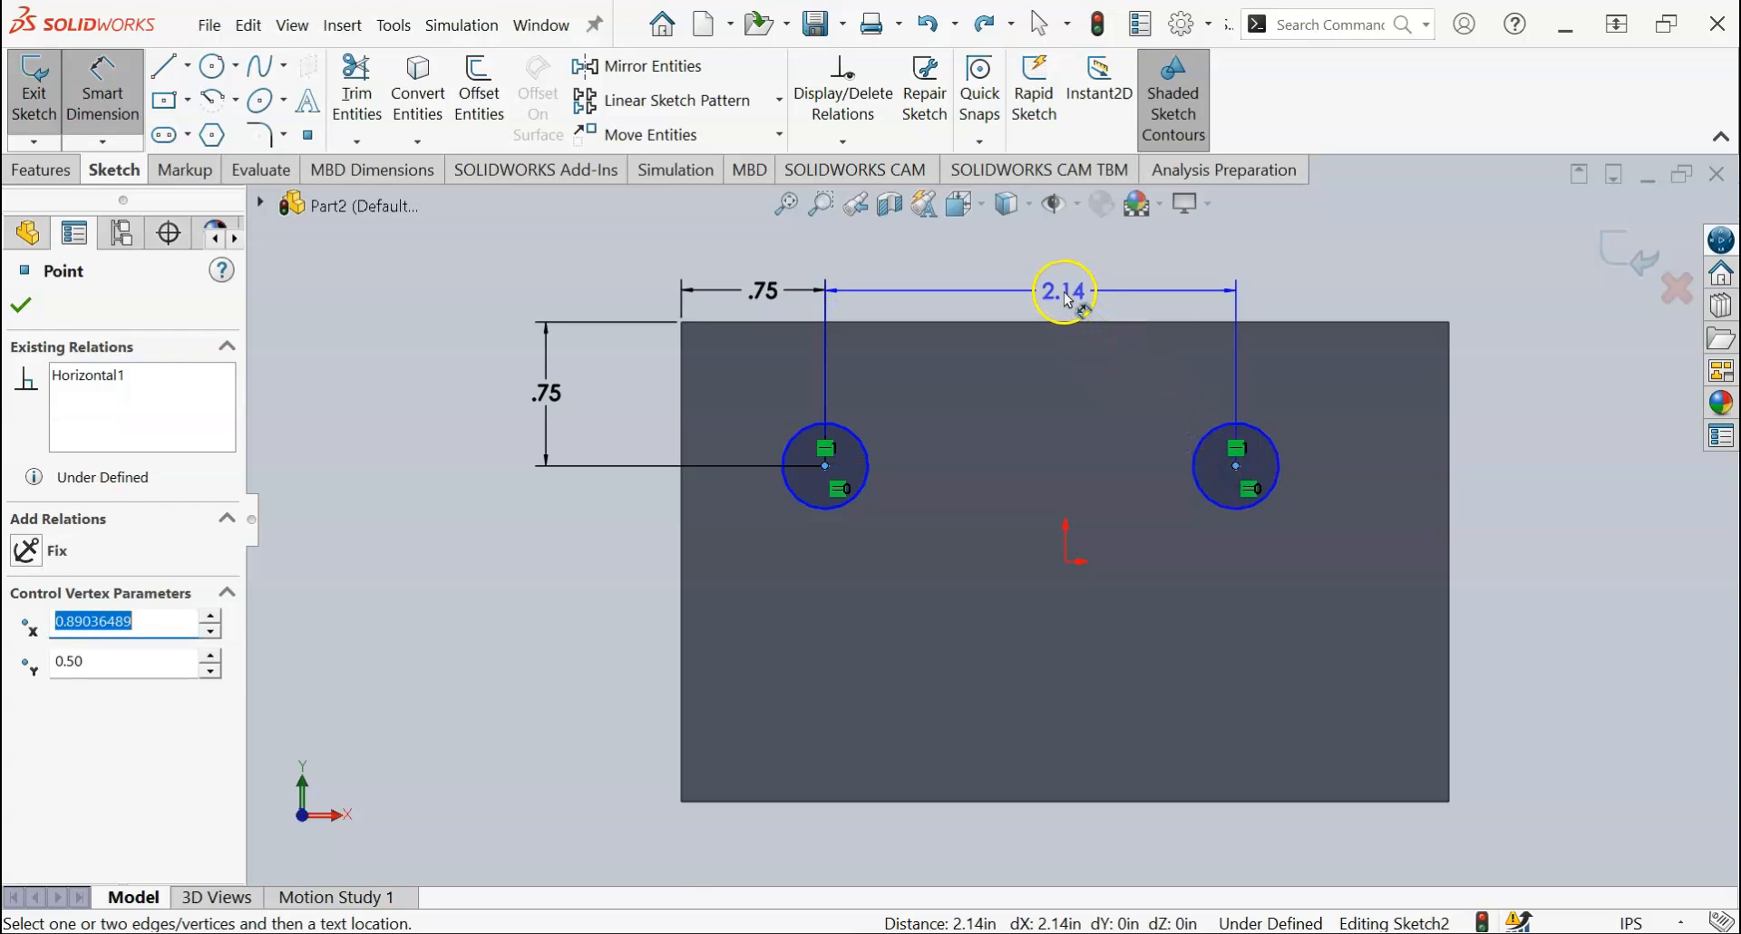
pyautogui.click(1068, 302)
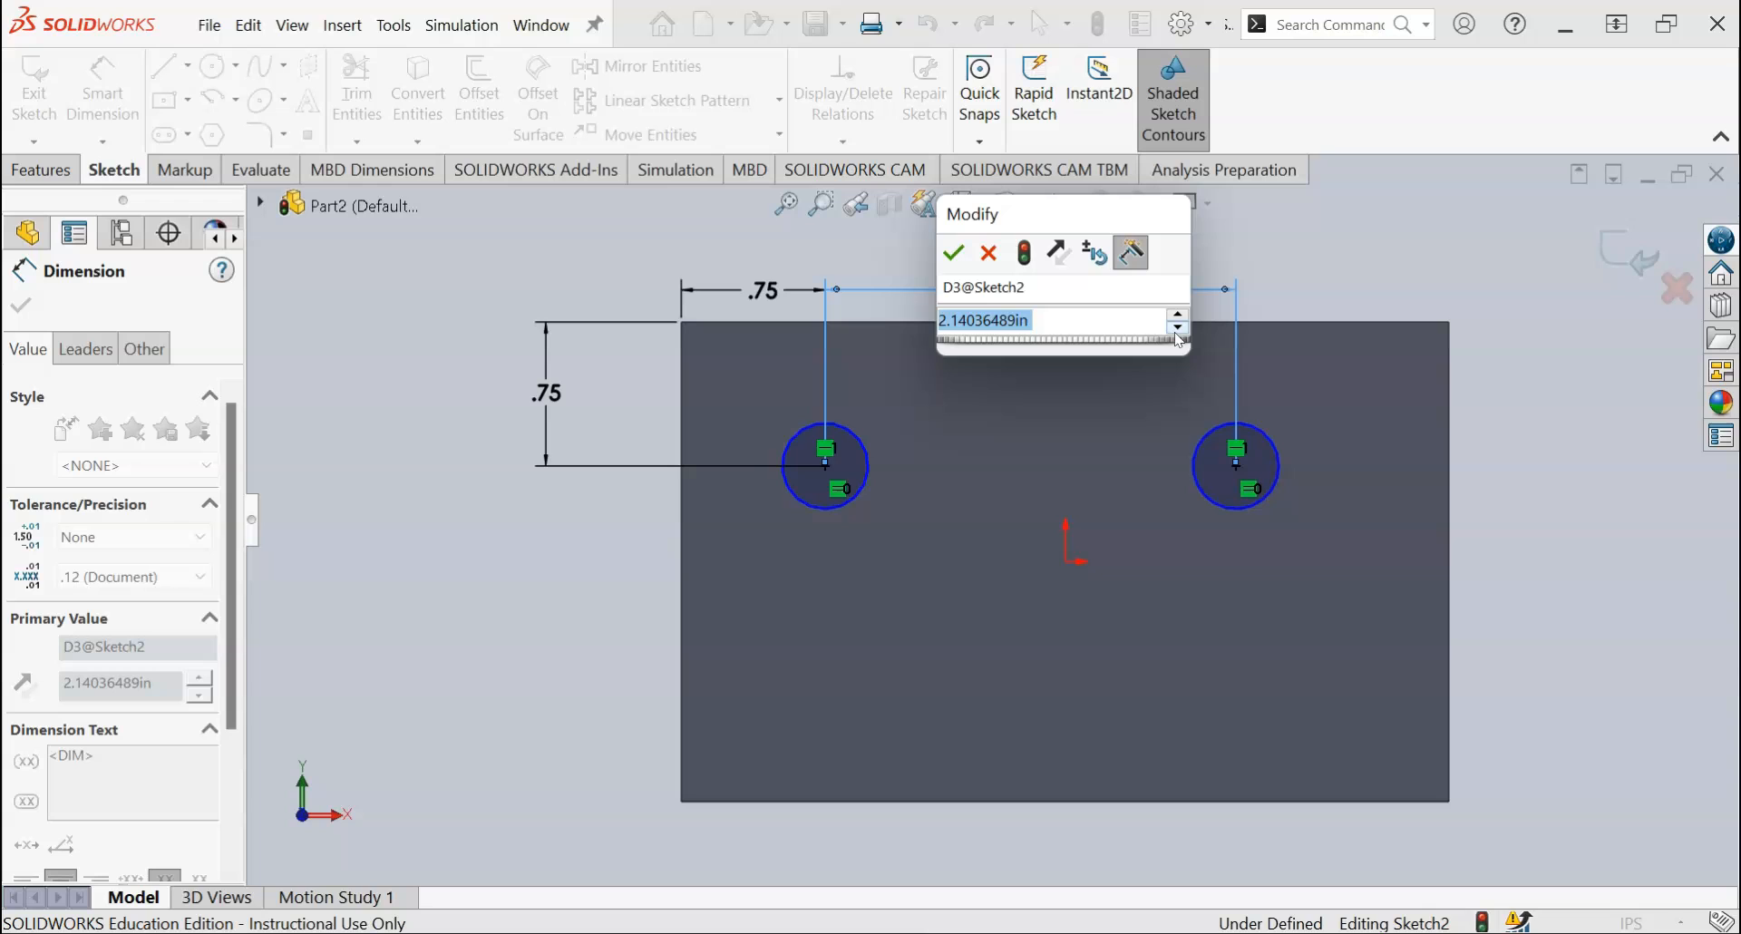
pyautogui.write('2.5')
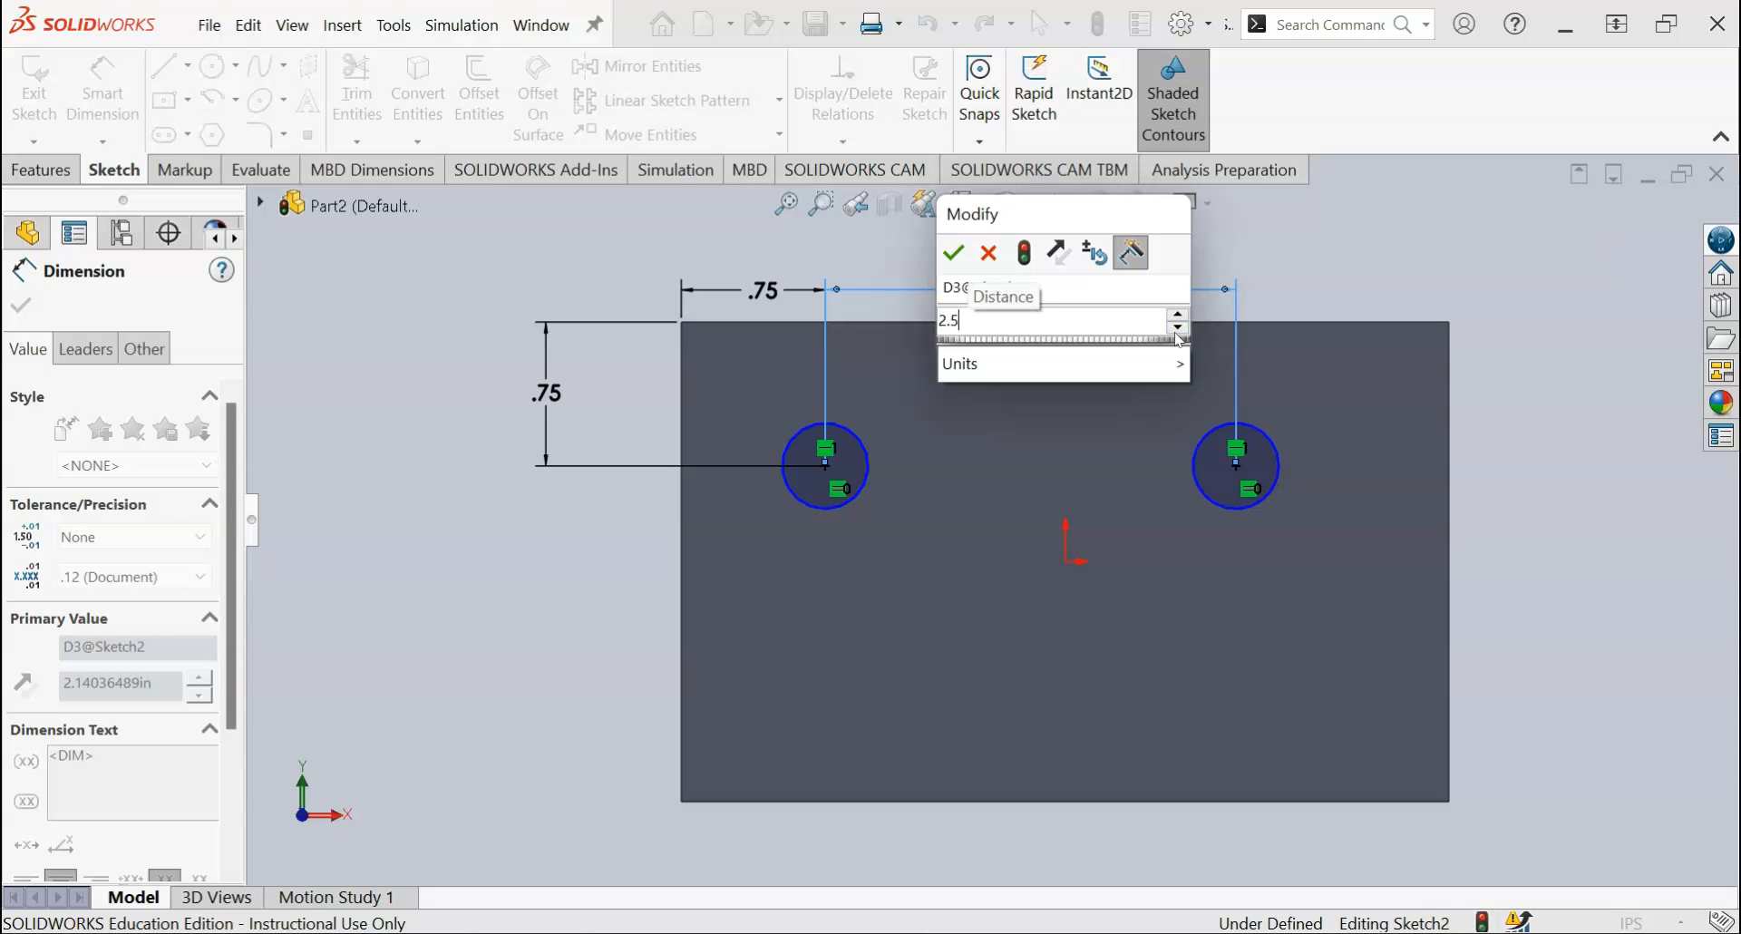
pyautogui.press('Return')
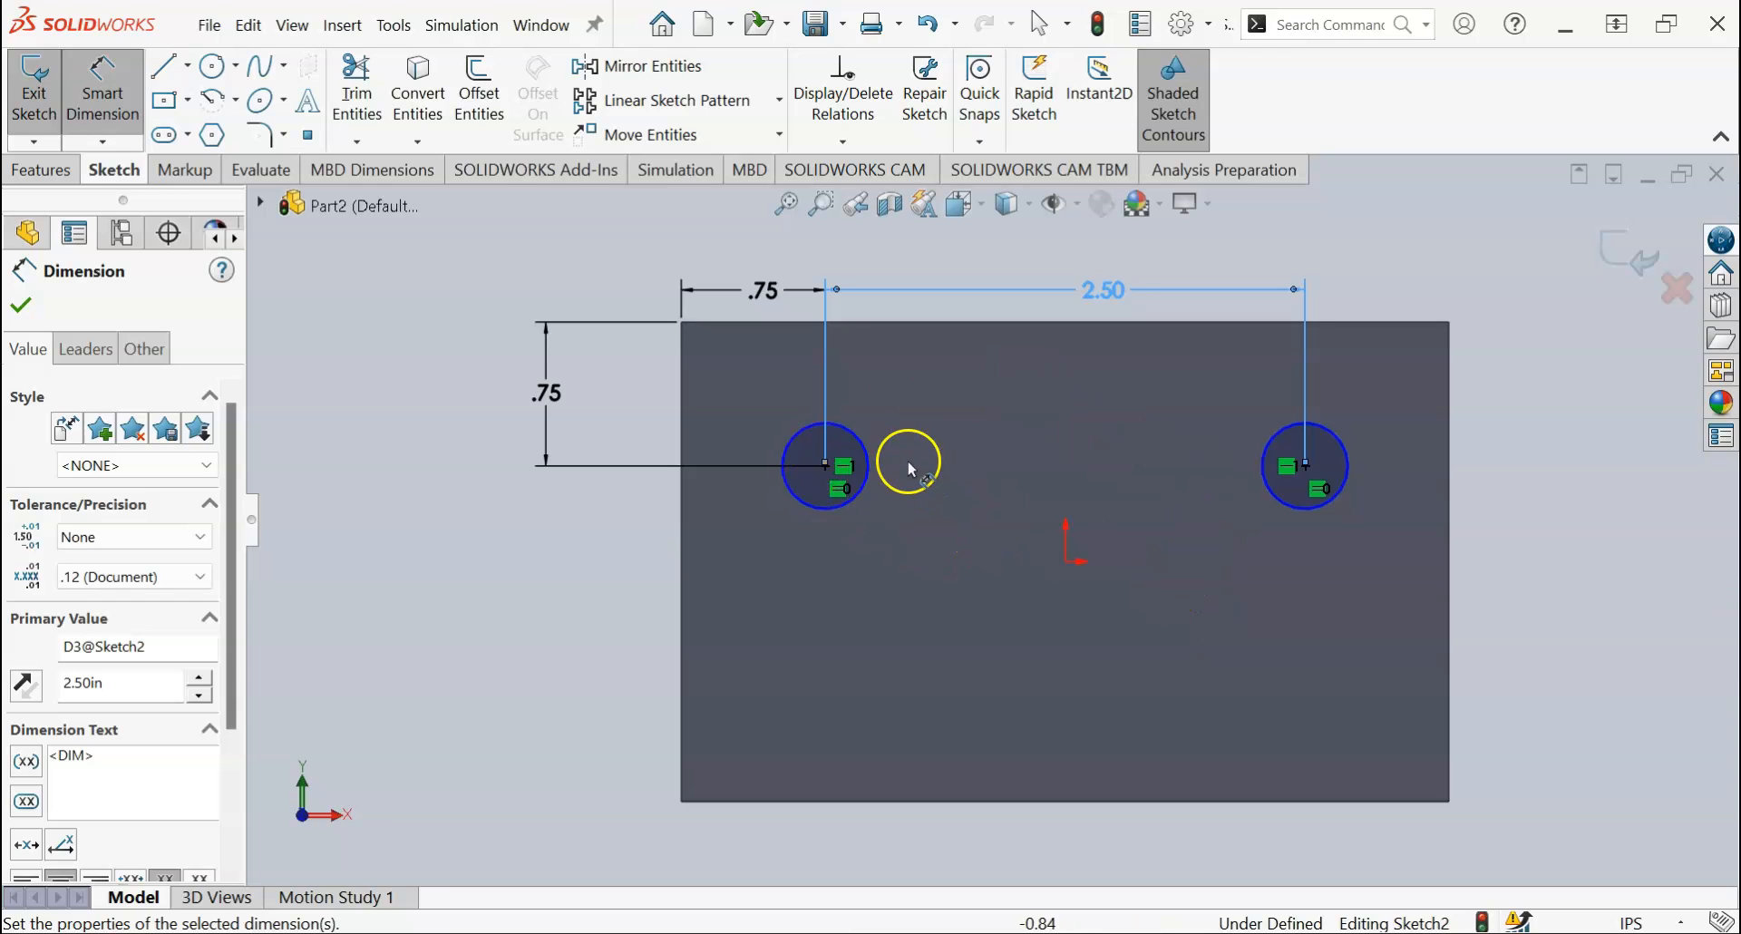
# Step: Dimension the left circle's diameter as 0.75 in
pyautogui.click(866, 448)
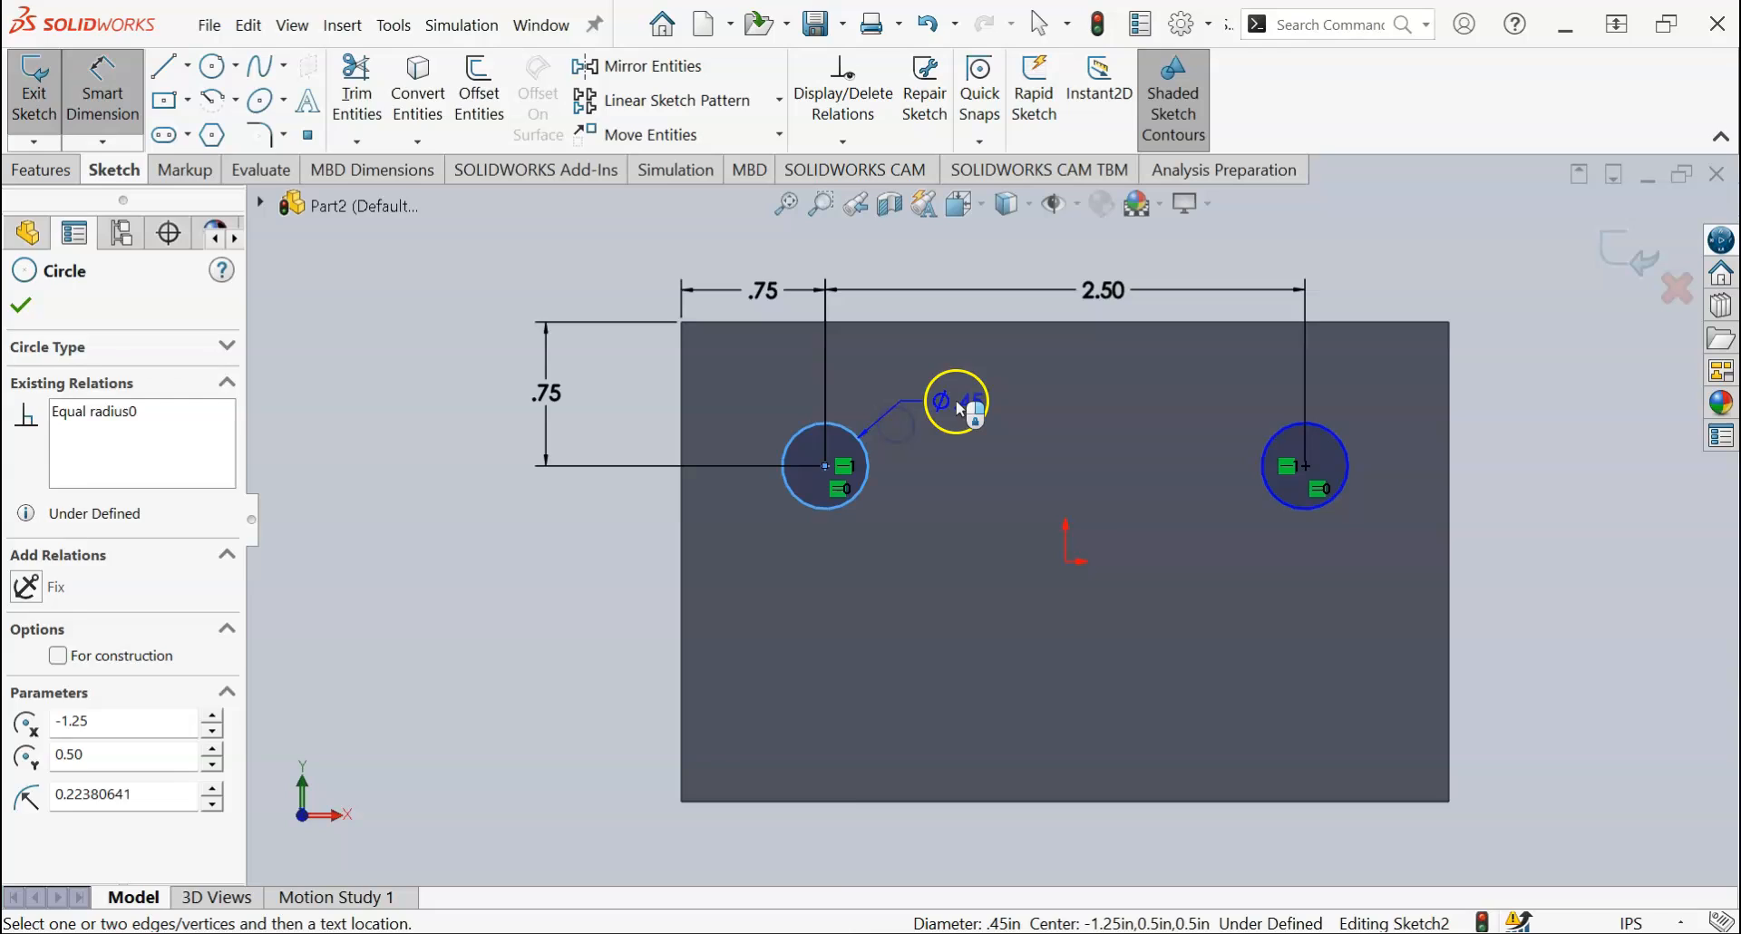
pyautogui.click(955, 402)
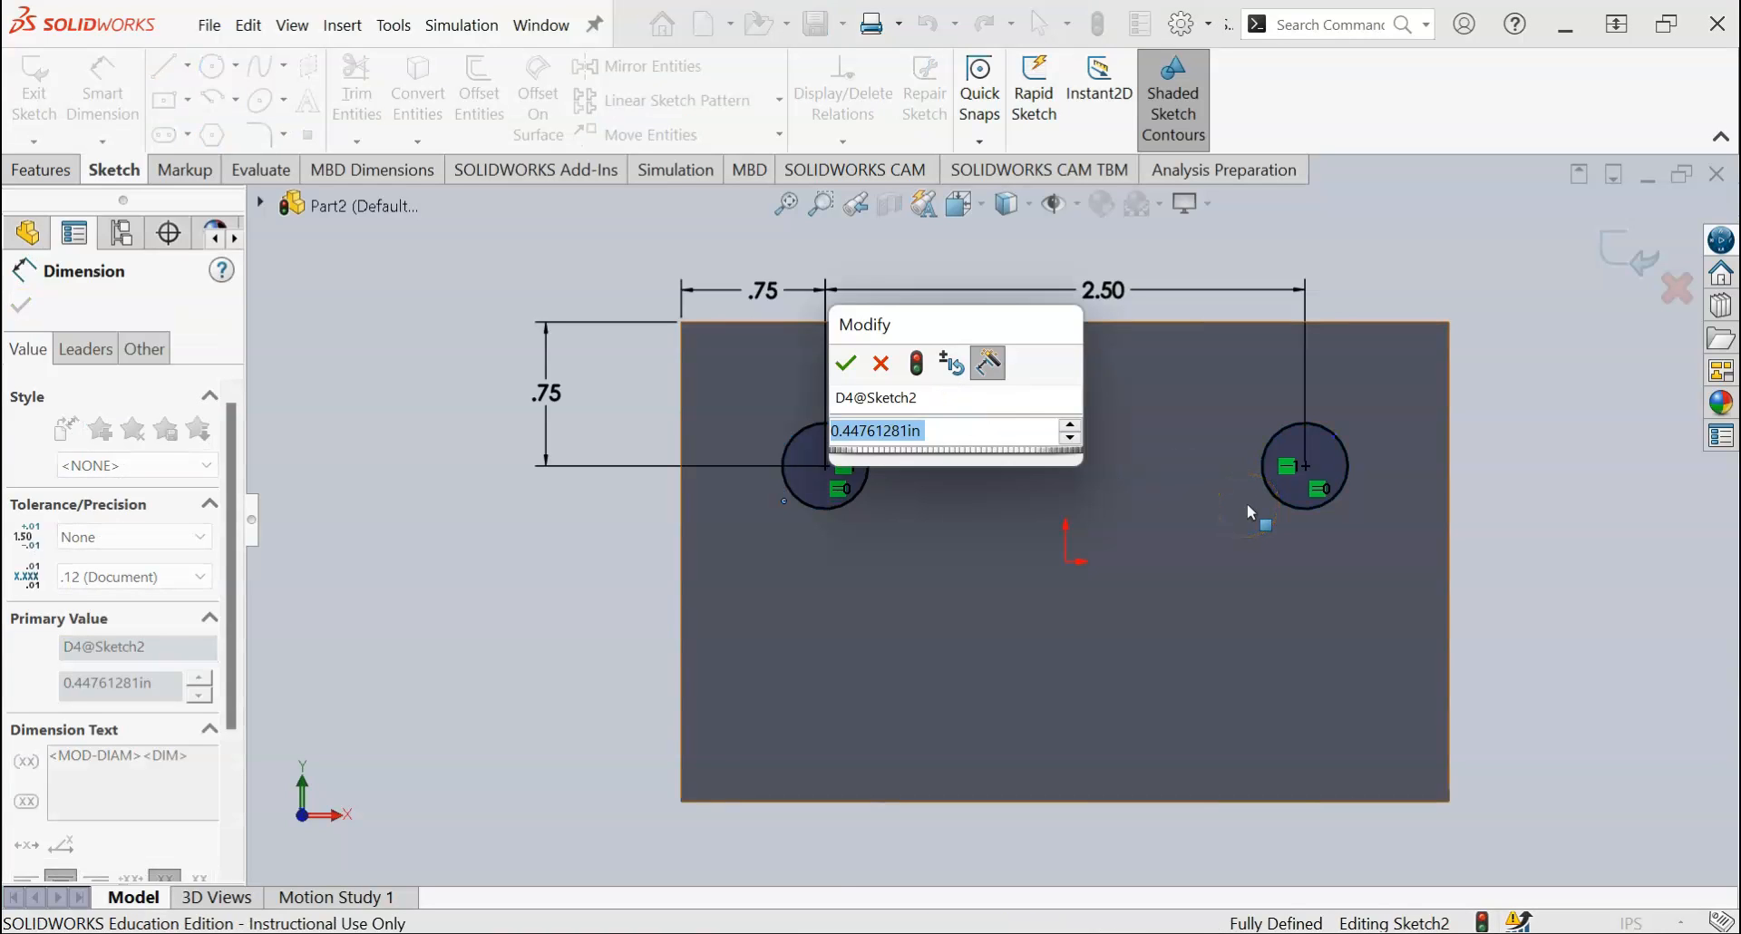
pyautogui.write('0.75')
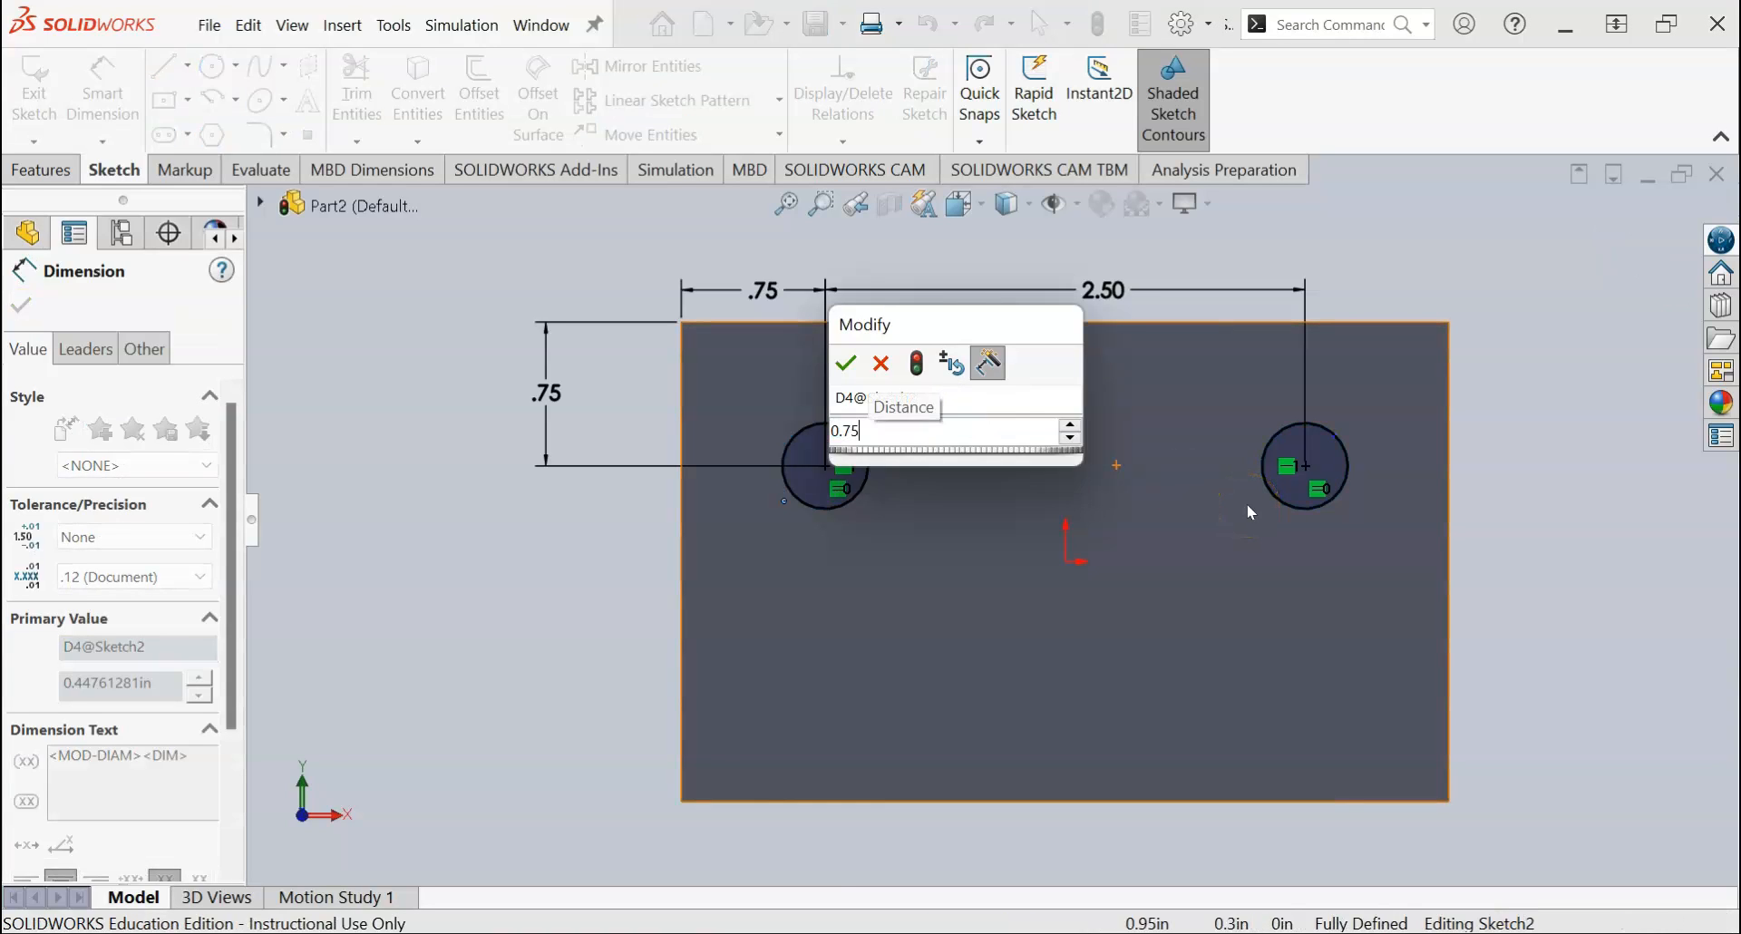
pyautogui.press('Return')
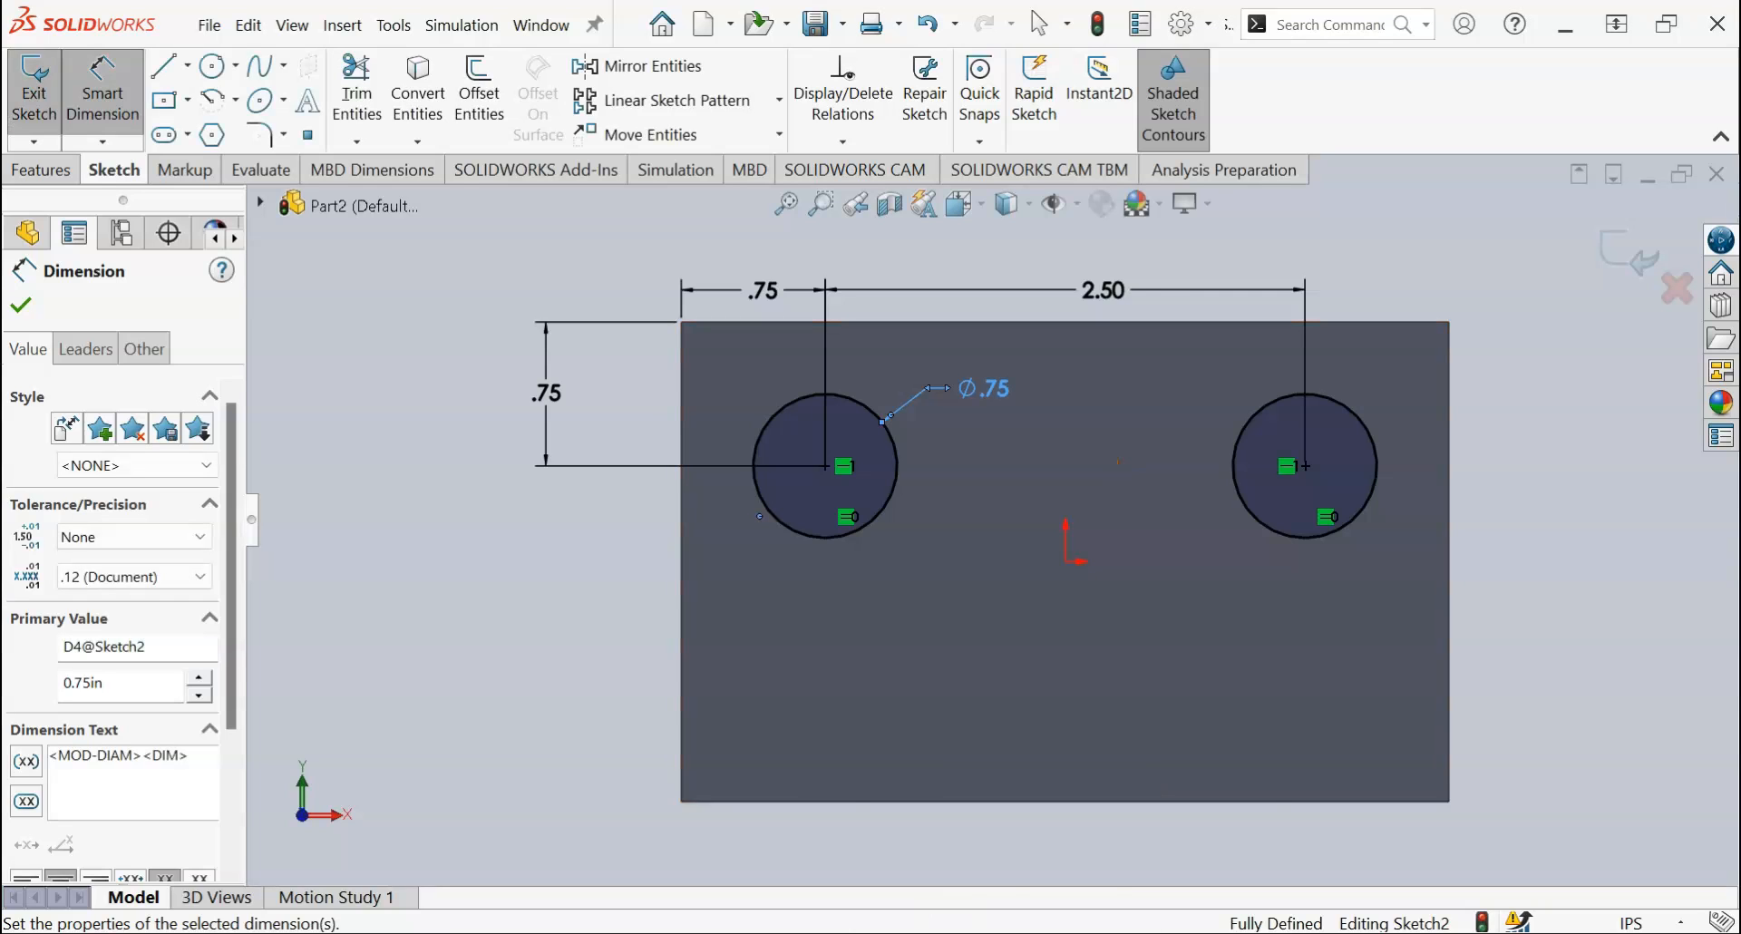
# Step: Check the hole diameter on drawing P1-2 in Homework 1.pdf and set the left circle's diameter dimension to 0.5 in
pyautogui.moveTo(1084, 899)
pyautogui.click(1360, 883)
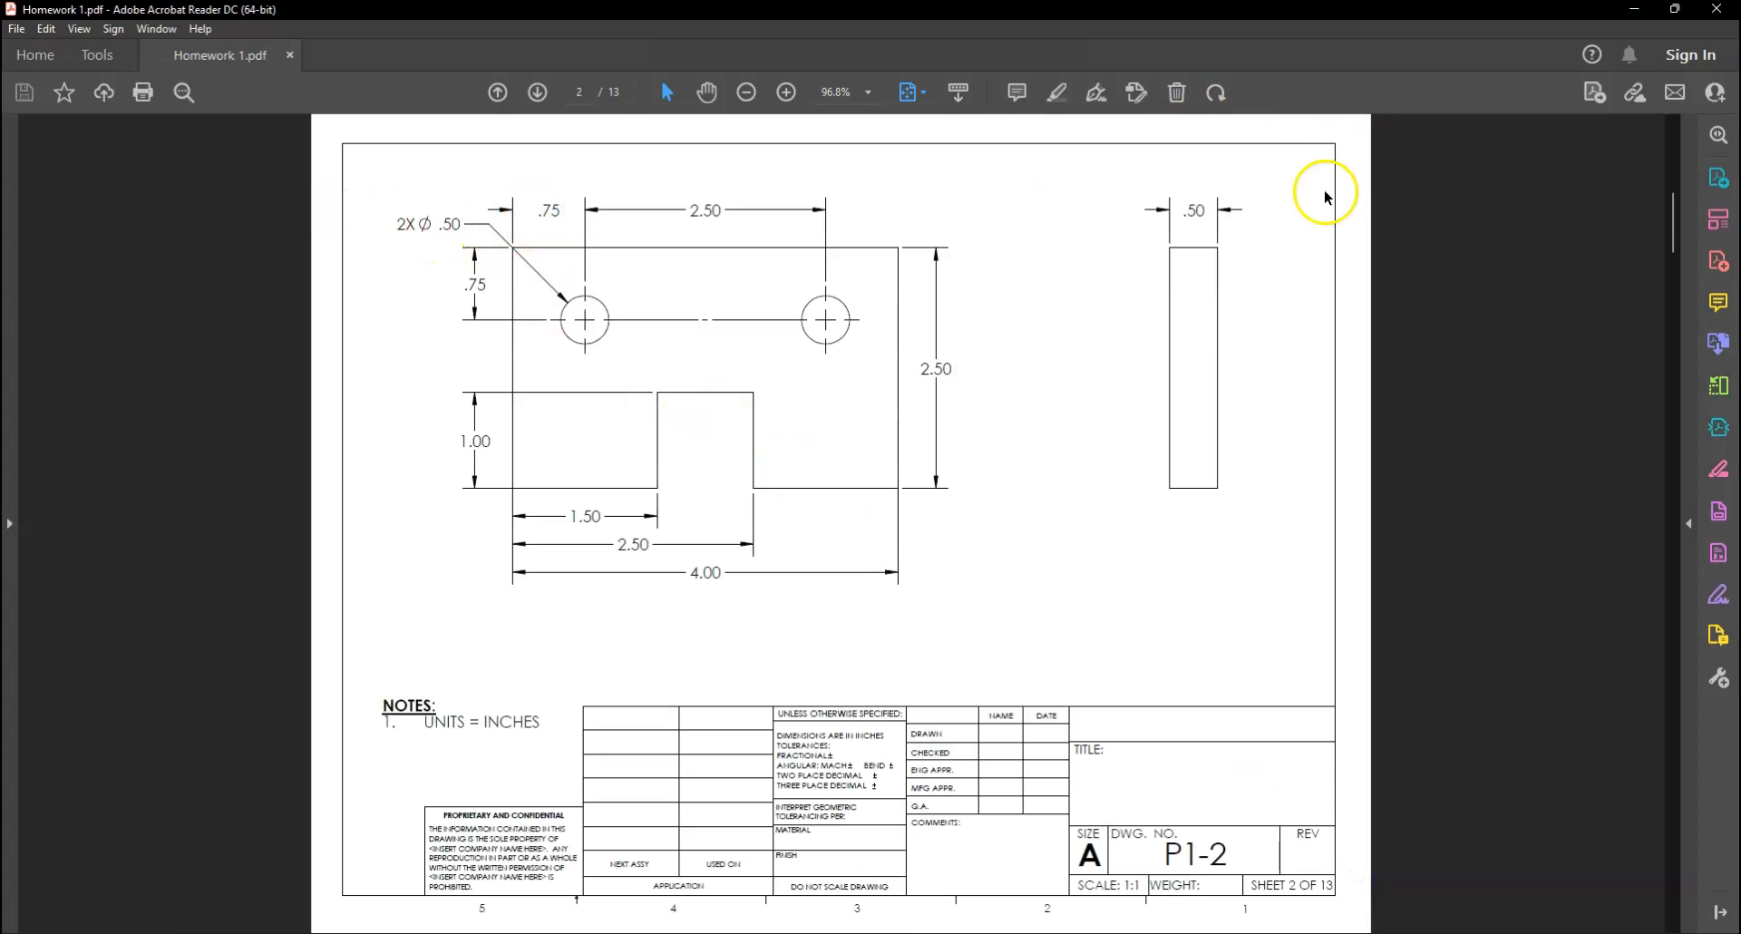
pyautogui.click(1632, 9)
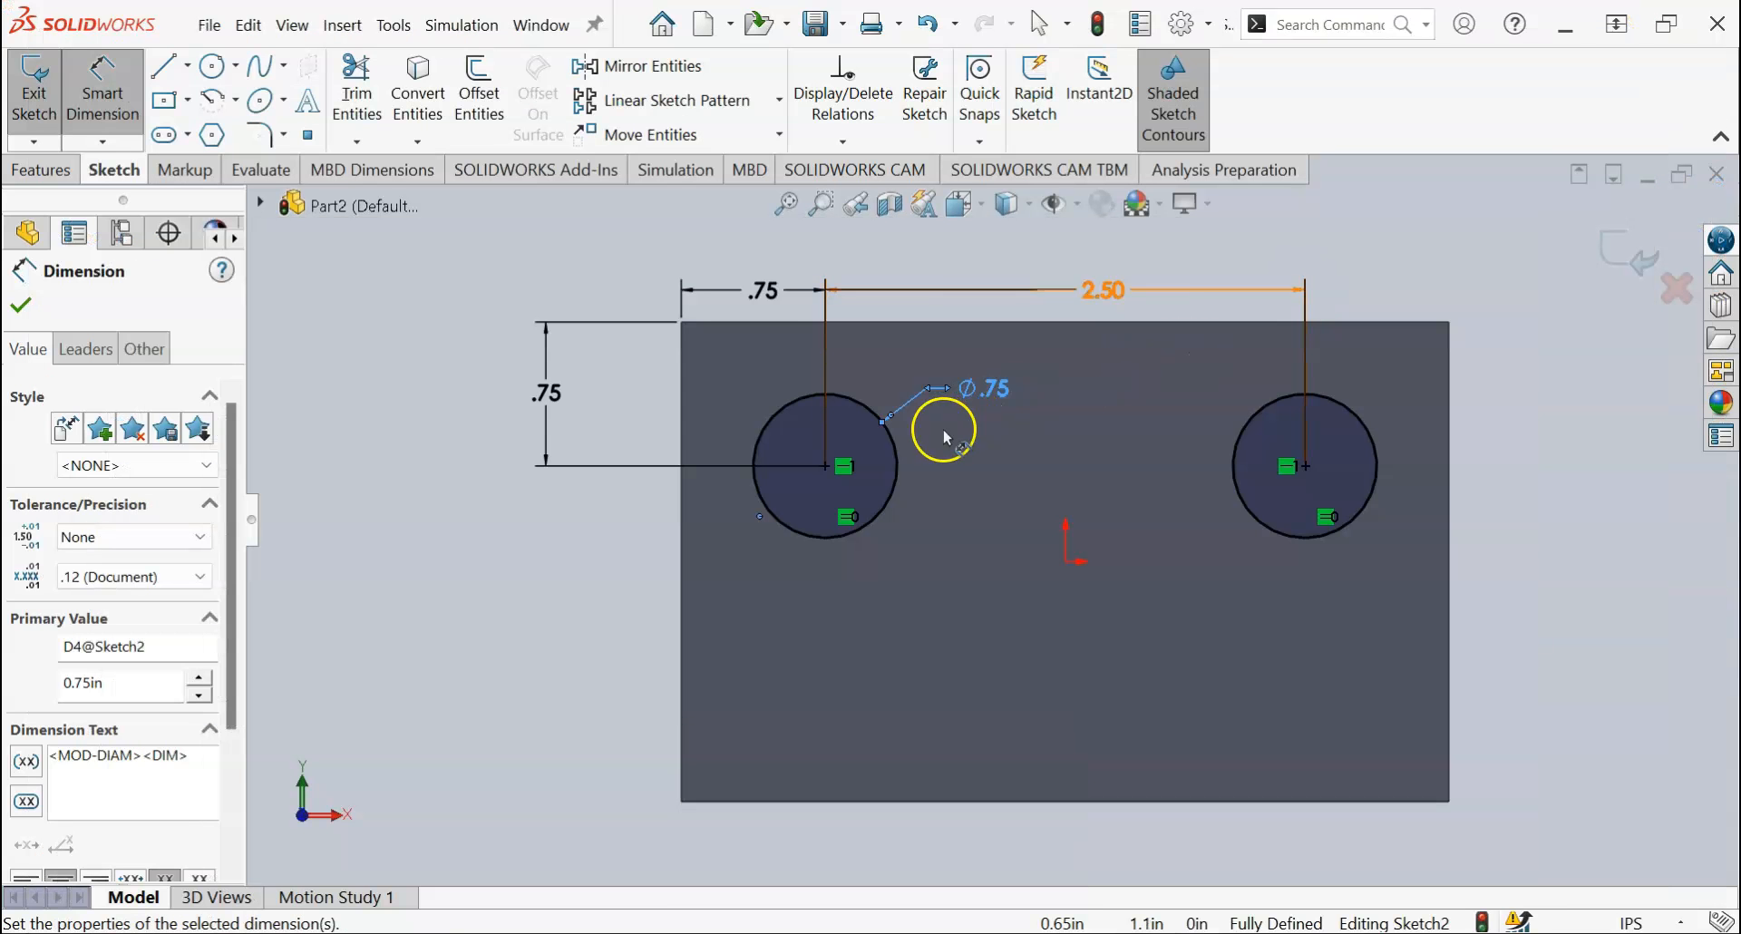
pyautogui.doubleClick(983, 388)
pyautogui.write('.5')
pyautogui.press('Return')
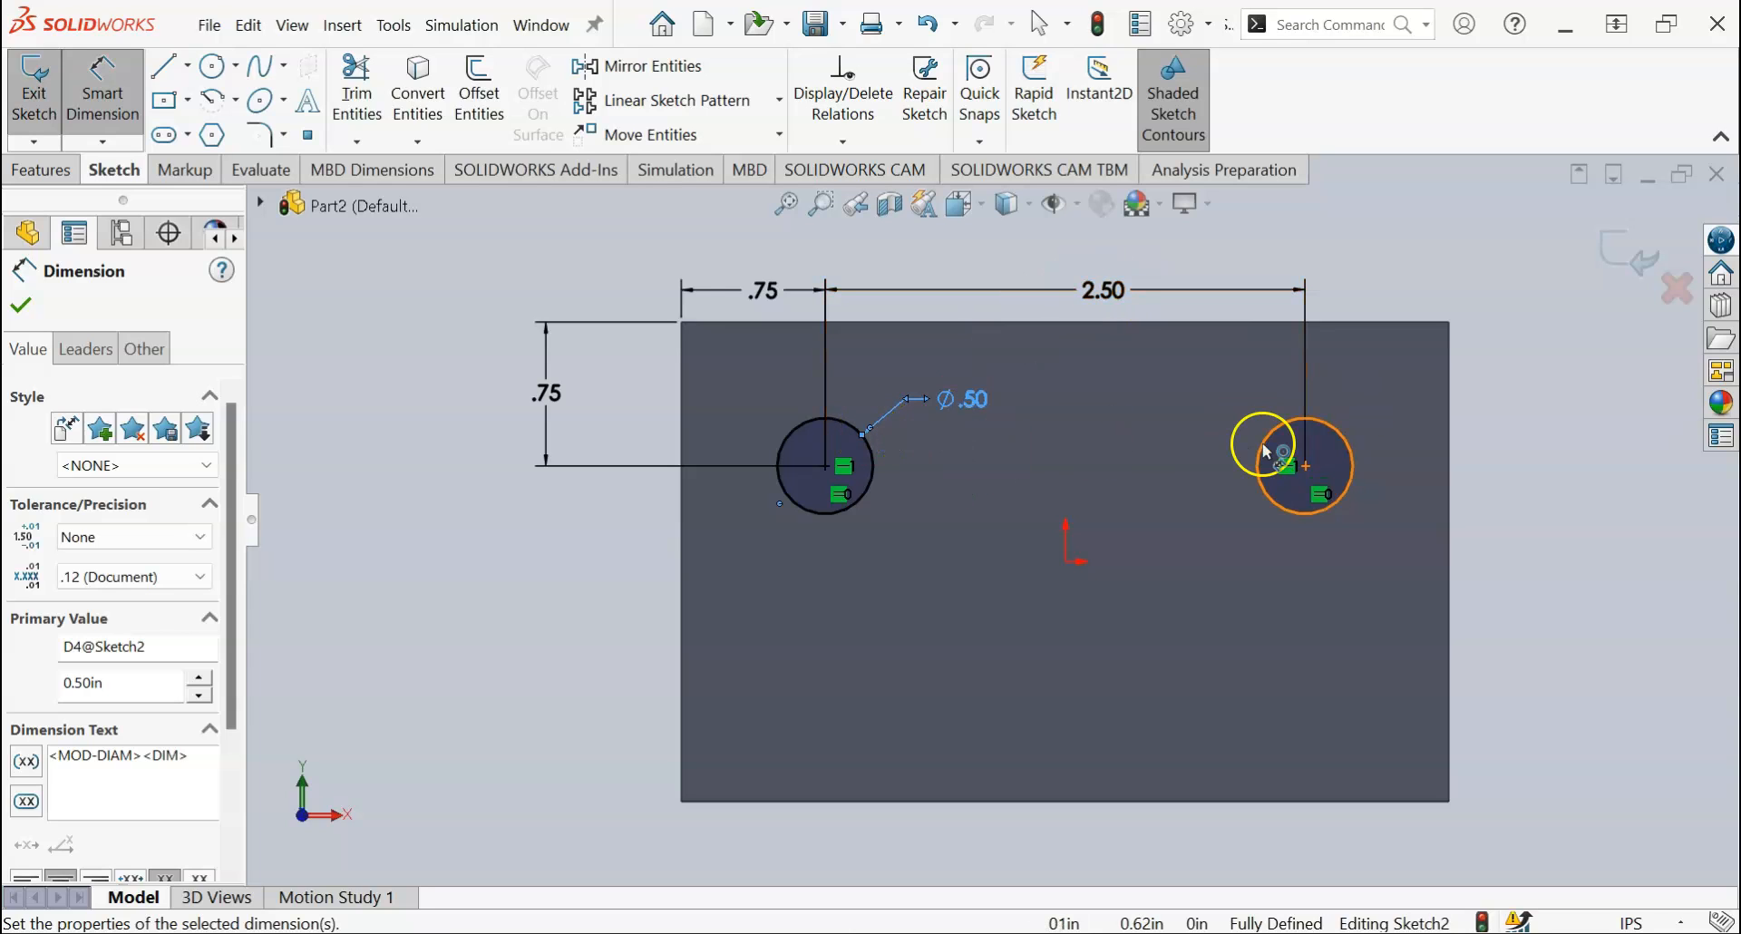
# Step: Cut both circles through the plate with an Extruded Cut using the Through All end condition, consulting drawing P1-2 for the depth
pyautogui.click(69, 173)
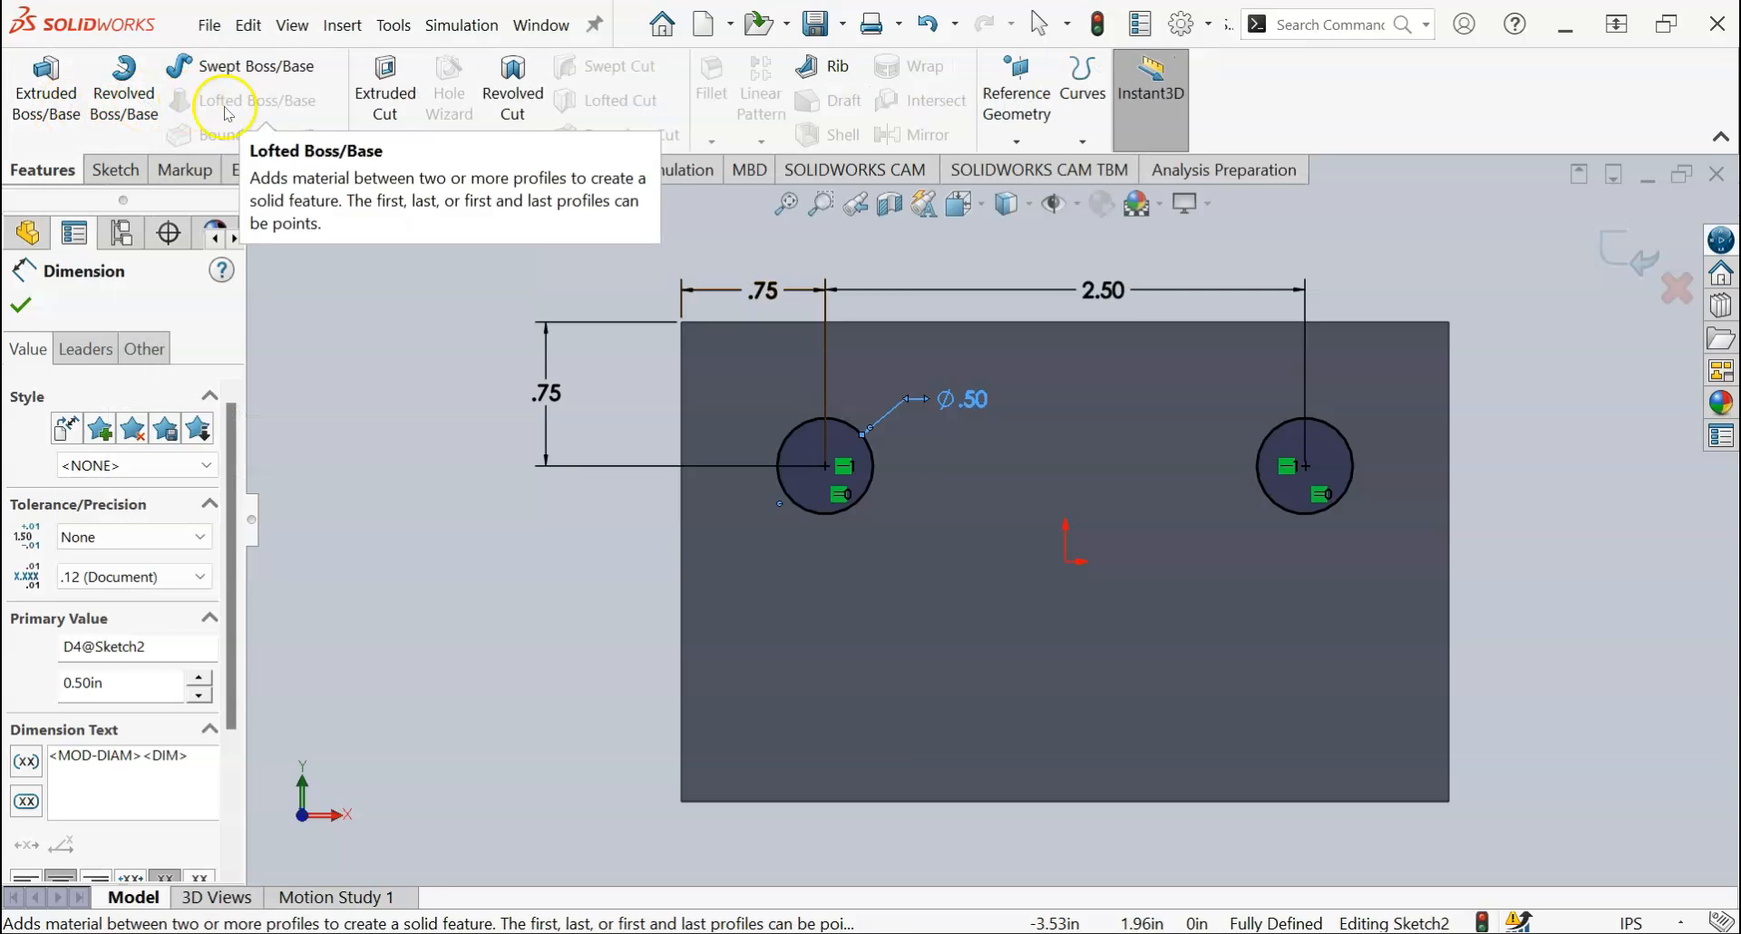
pyautogui.click(370, 121)
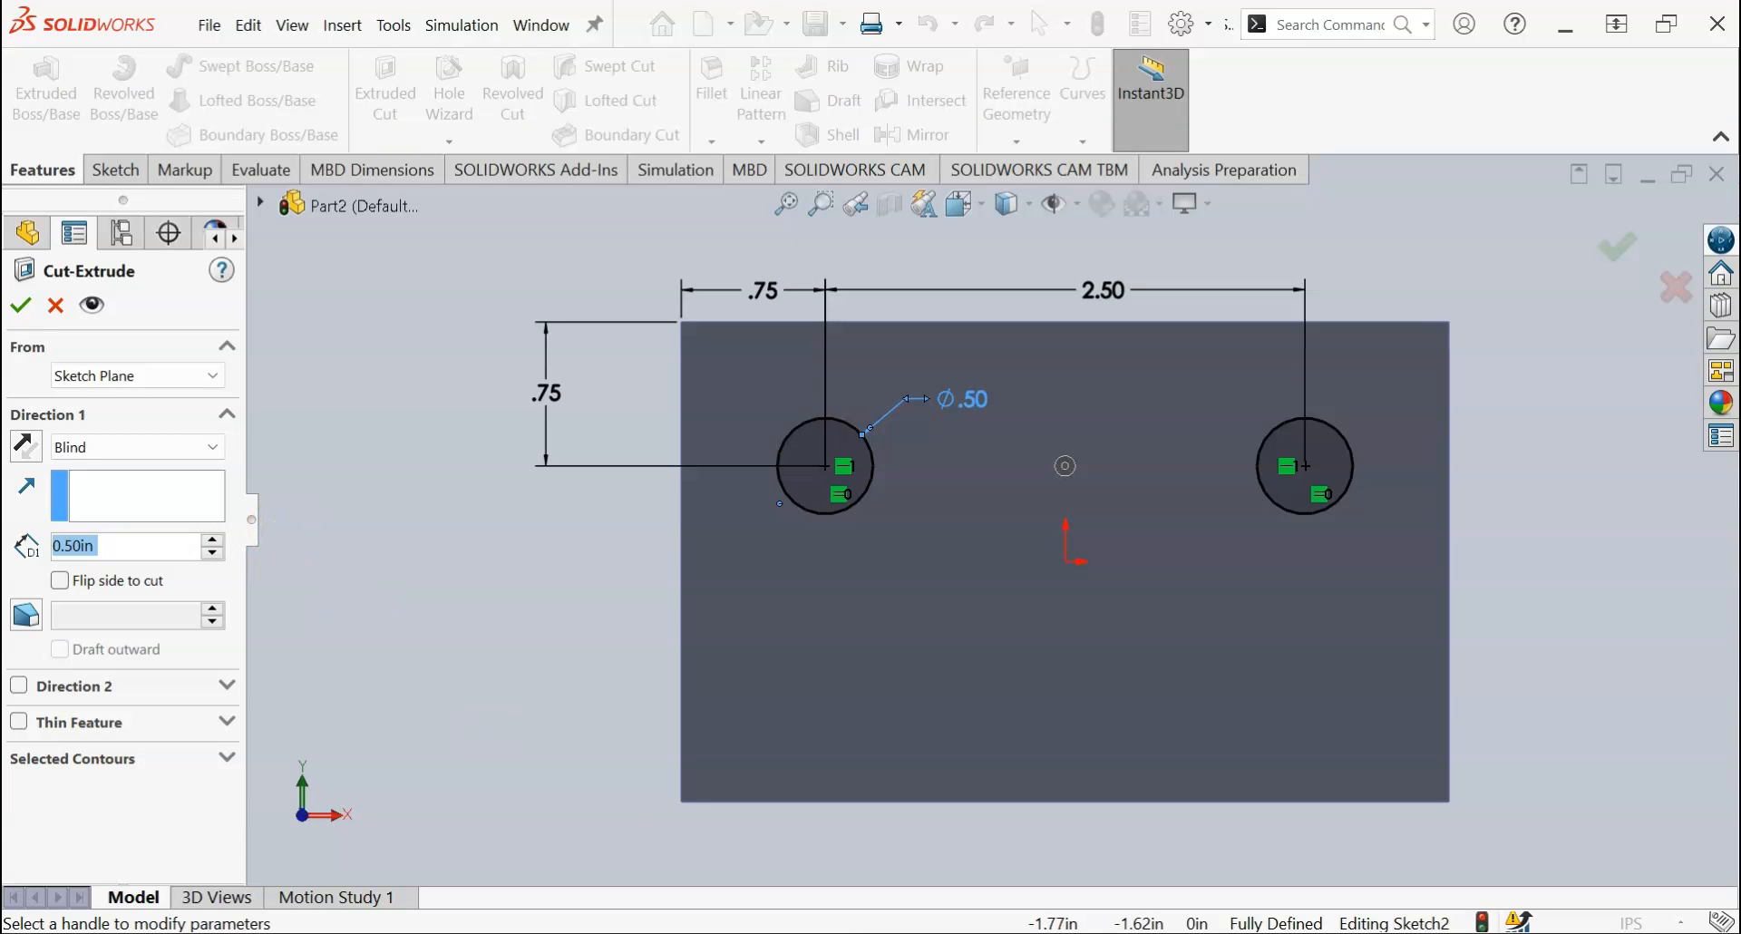
pyautogui.click(889, 933)
pyautogui.click(1338, 866)
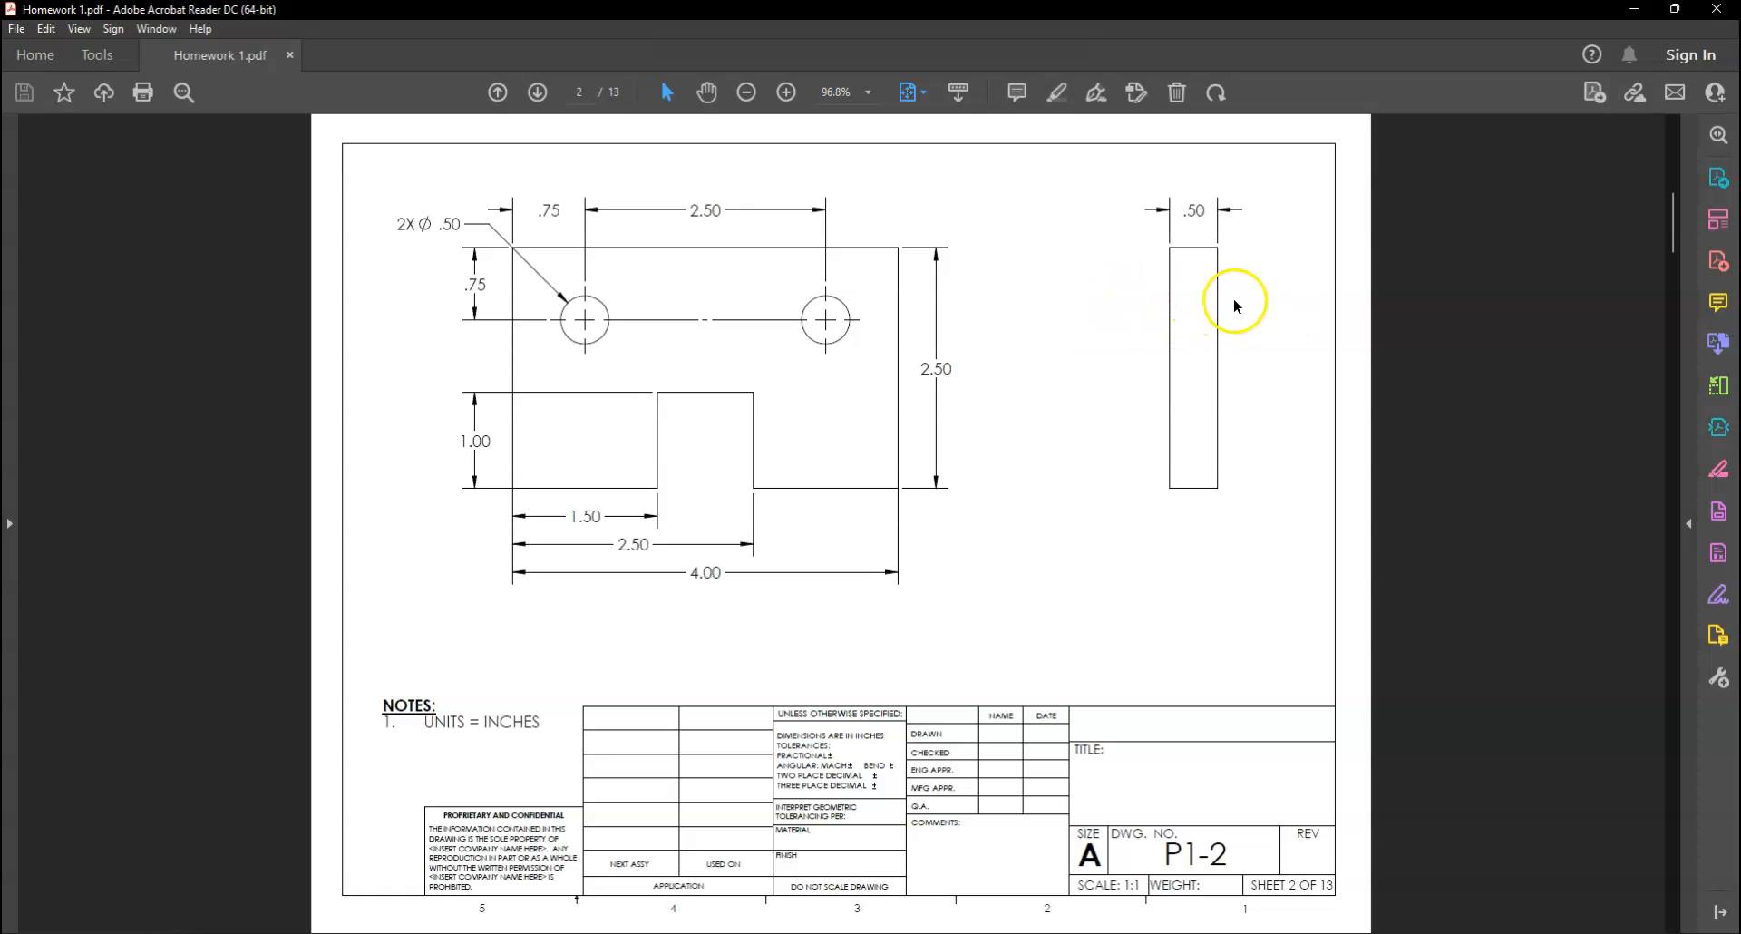
pyautogui.click(1634, 9)
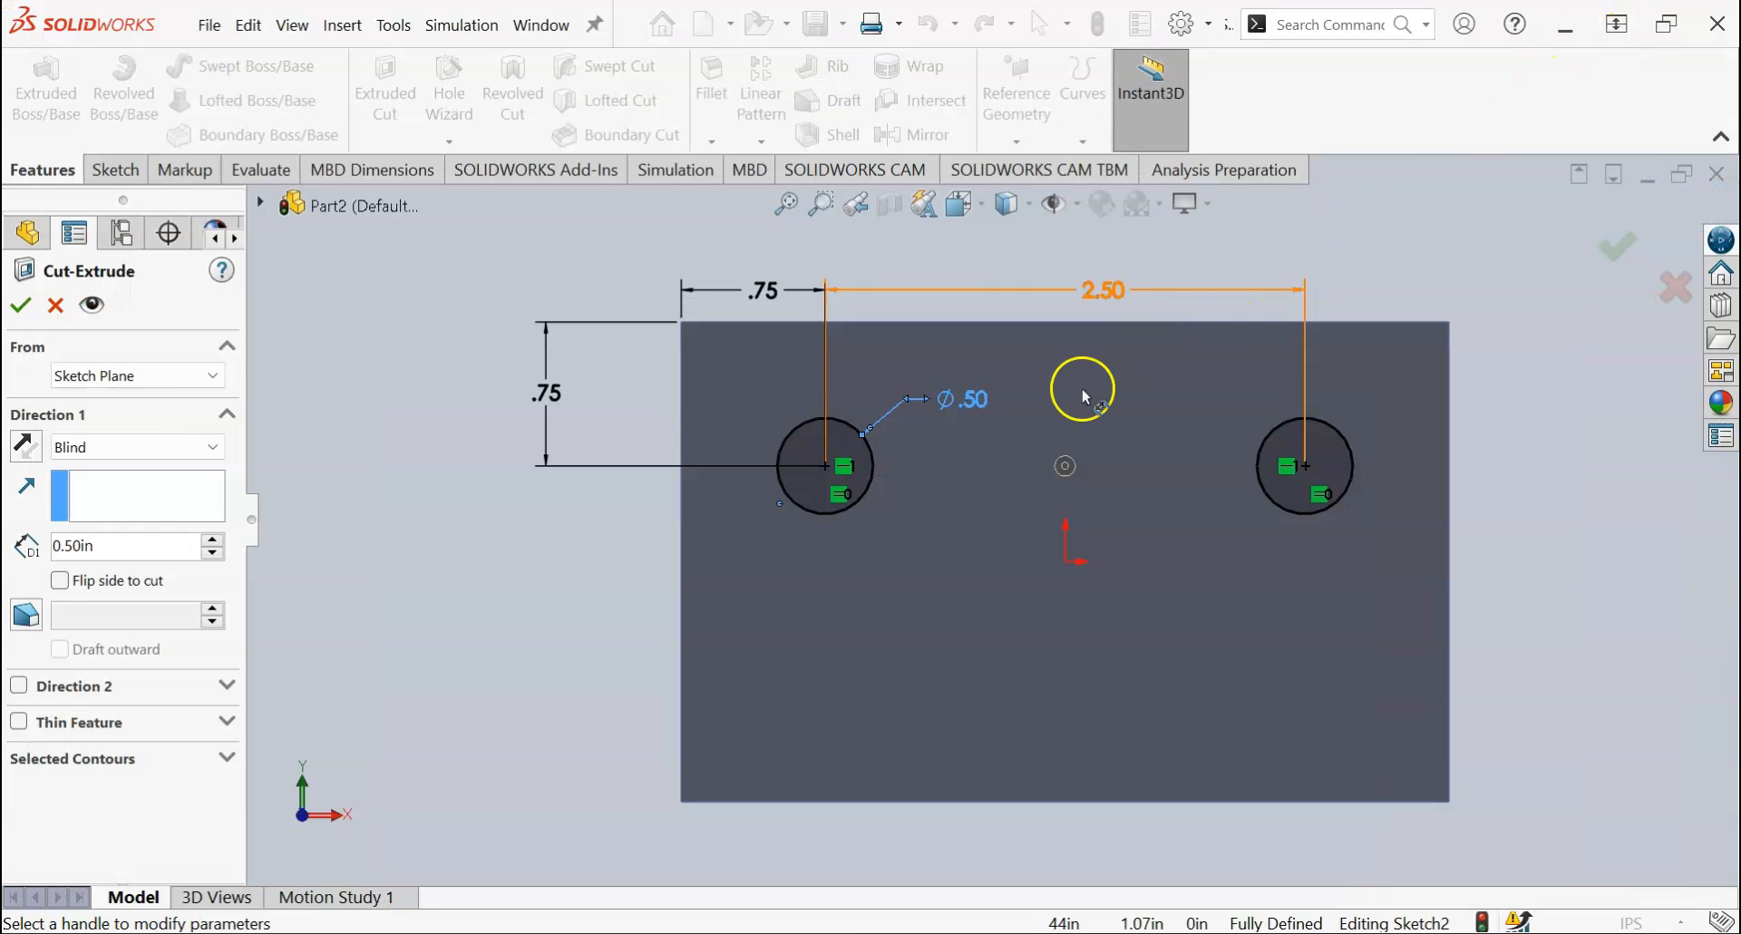
pyautogui.click(217, 446)
pyautogui.click(221, 444)
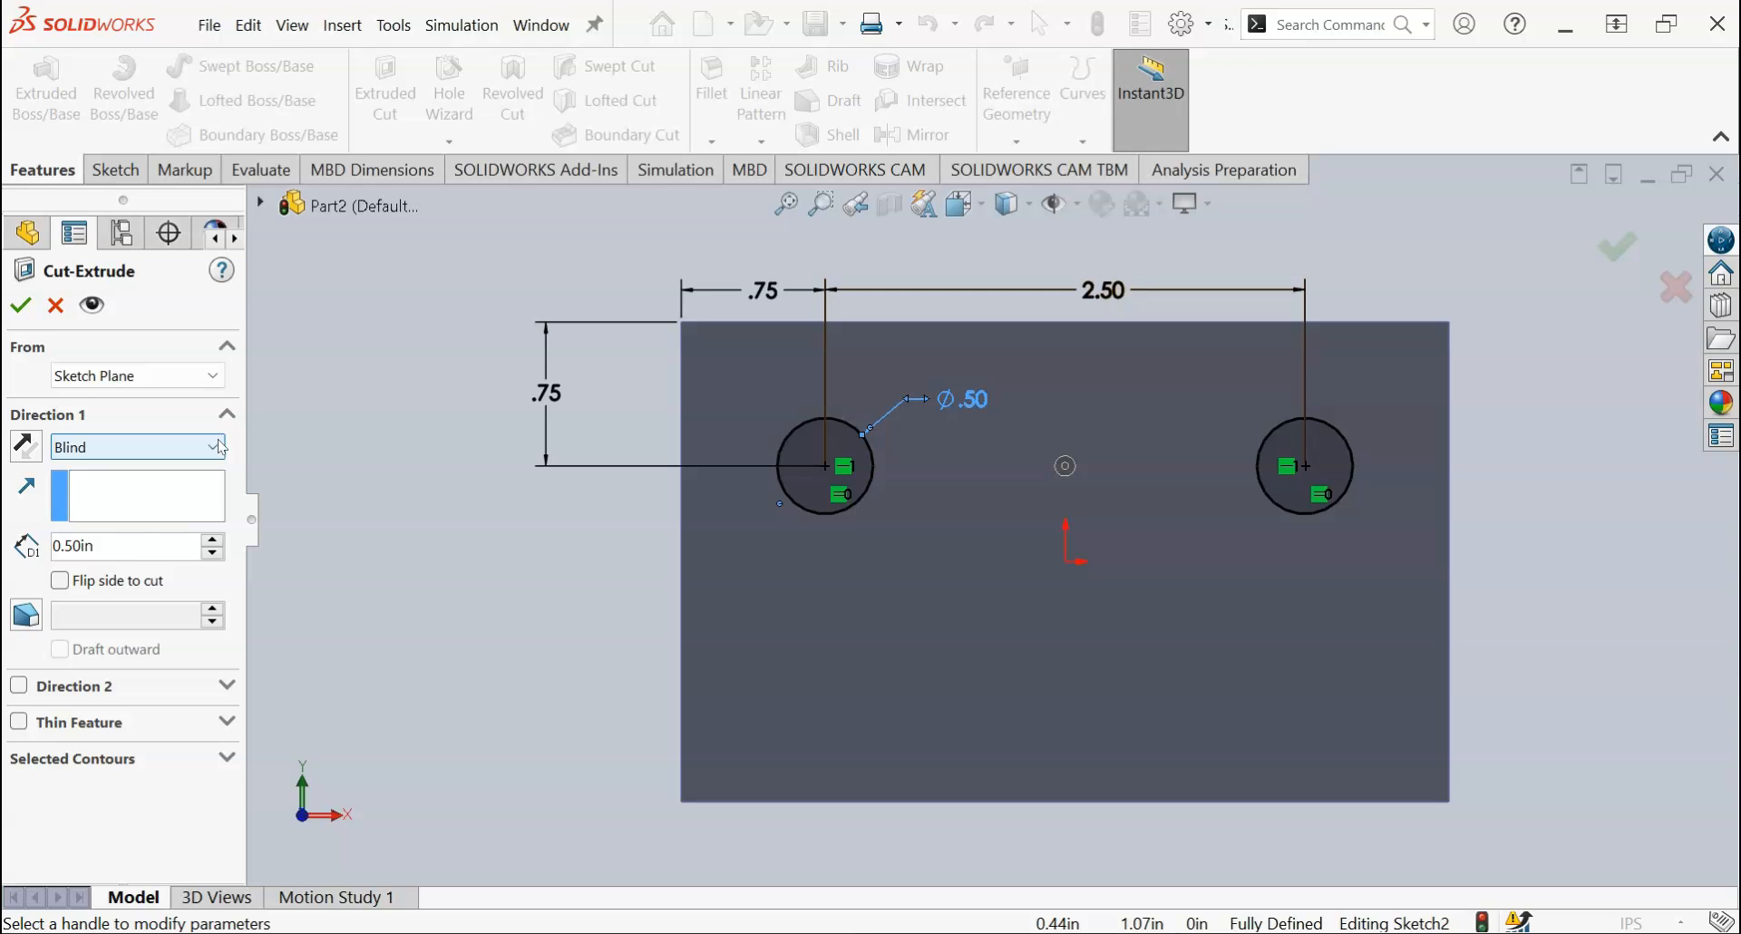
pyautogui.click(220, 446)
pyautogui.click(163, 486)
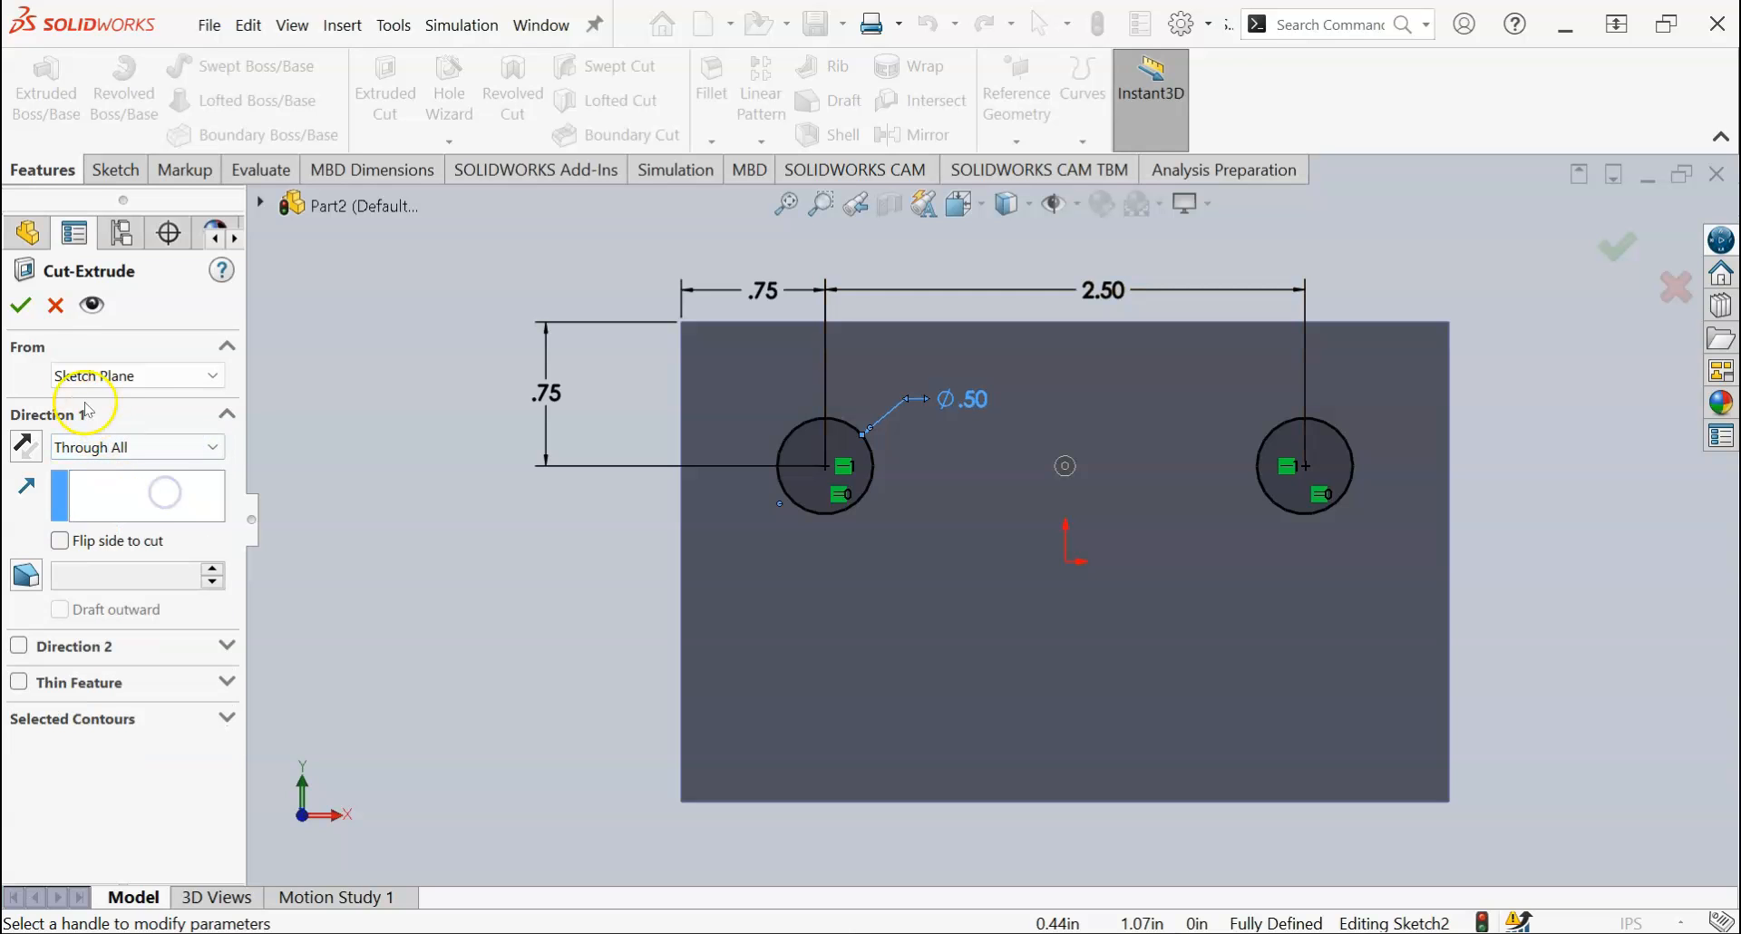
pyautogui.click(25, 308)
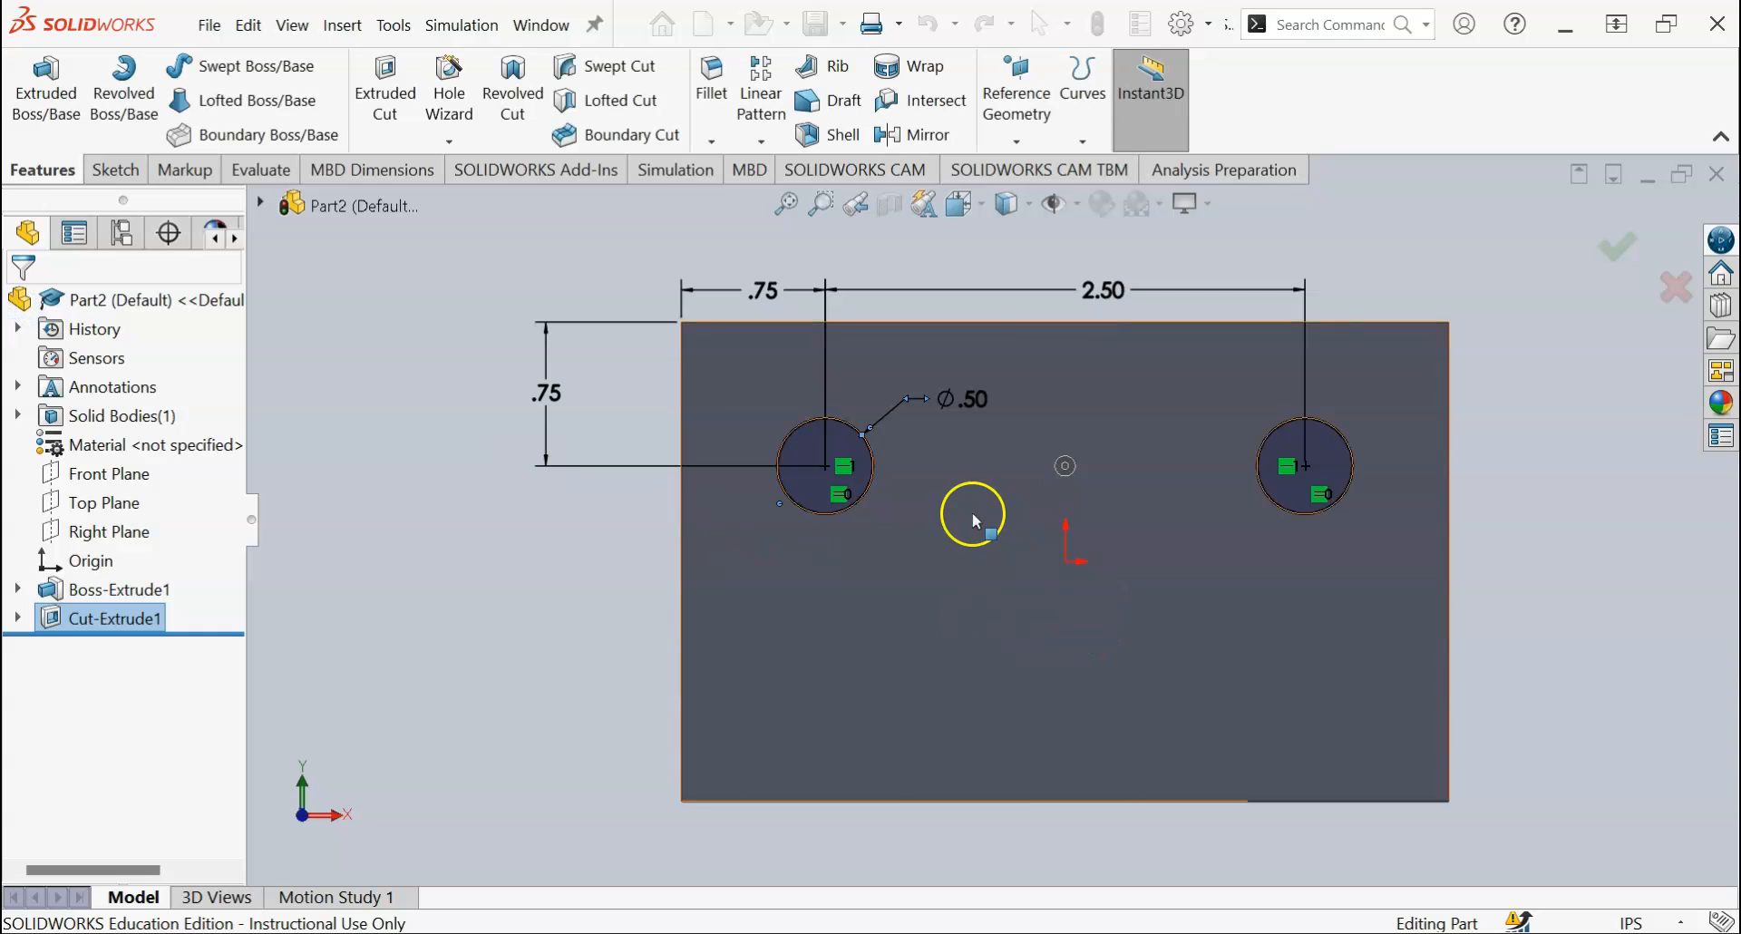
# Step: Check the notch on drawing P1-2, and sketch a corner rectangle on the plate's front face, starting on the bottom edge at about X -0.40 in
pyautogui.moveTo(1024, 521)
pyautogui.mouseDown(button='middle')
pyautogui.moveTo(1002, 535)
pyautogui.moveTo(1053, 526)
pyautogui.moveTo(1047, 723)
pyautogui.mouseUp(button='middle')
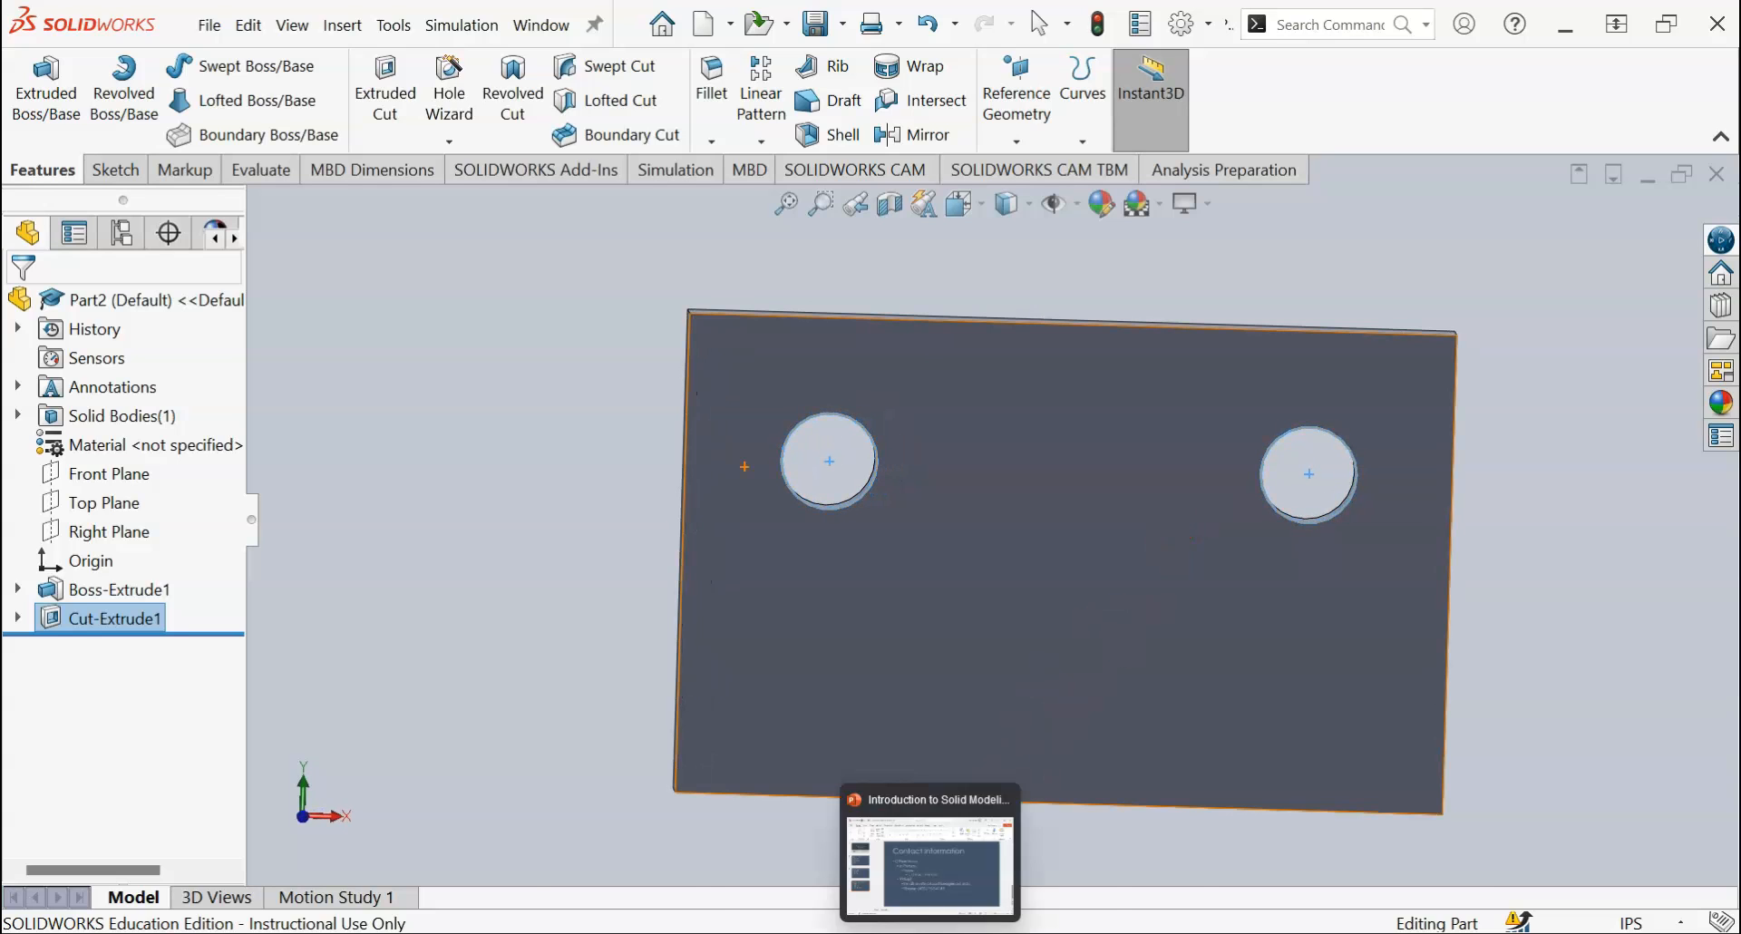
pyautogui.moveTo(894, 932)
pyautogui.click(1378, 872)
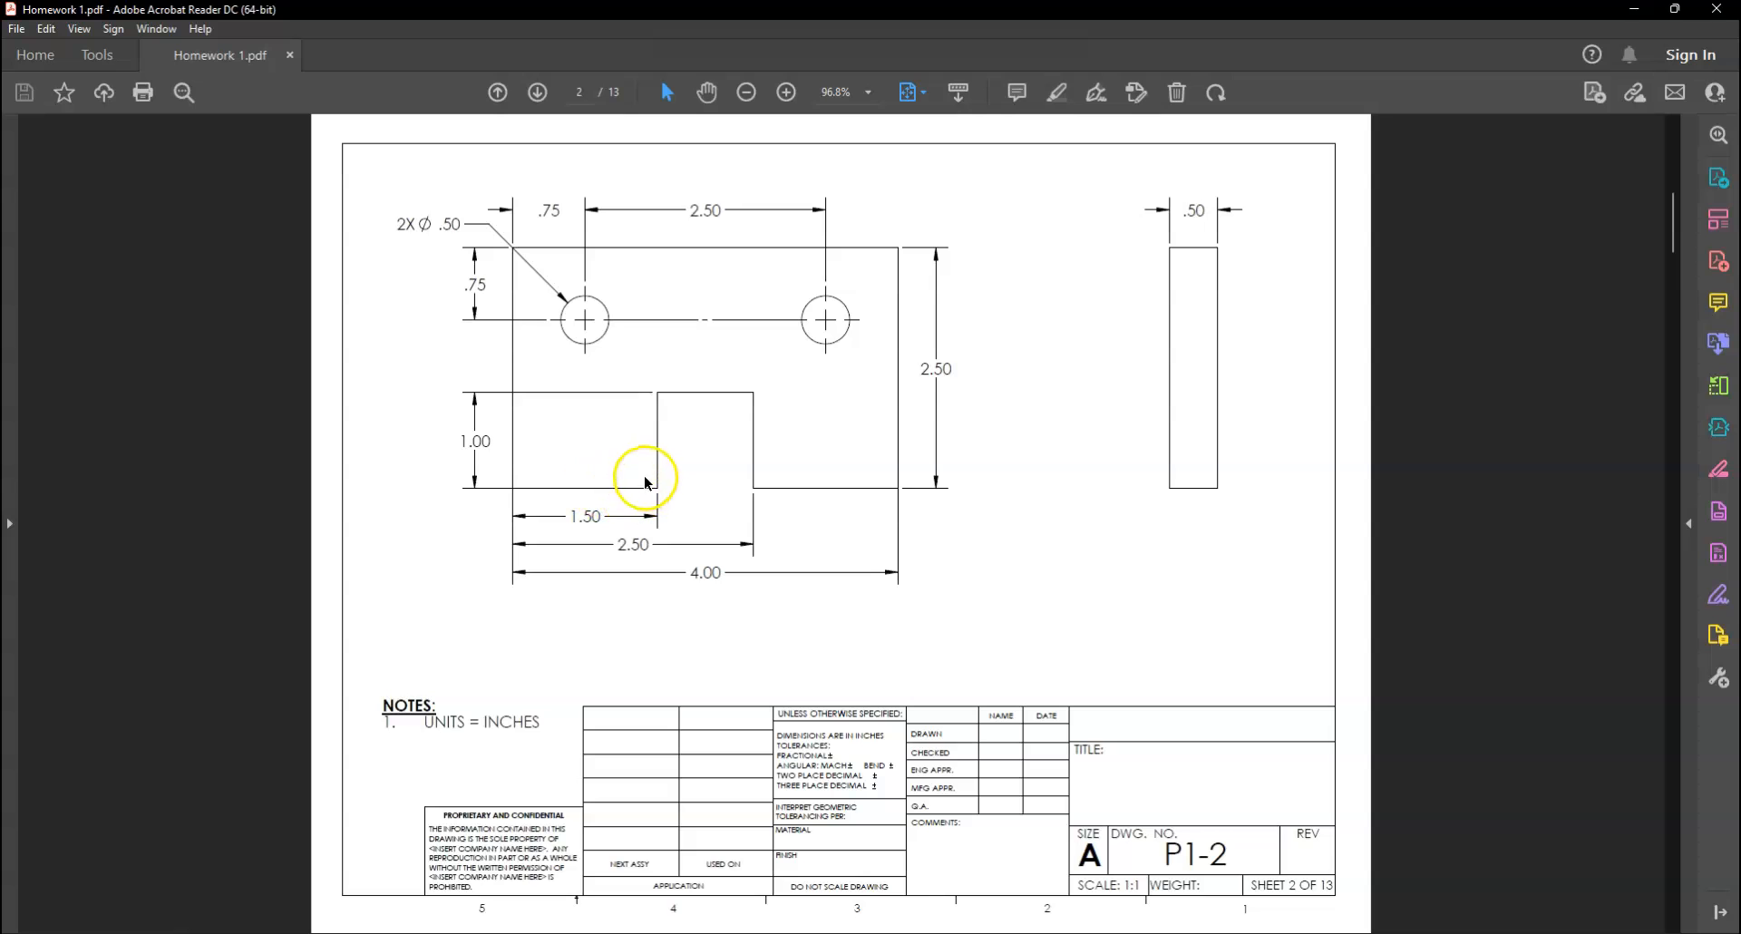
pyautogui.click(1635, 11)
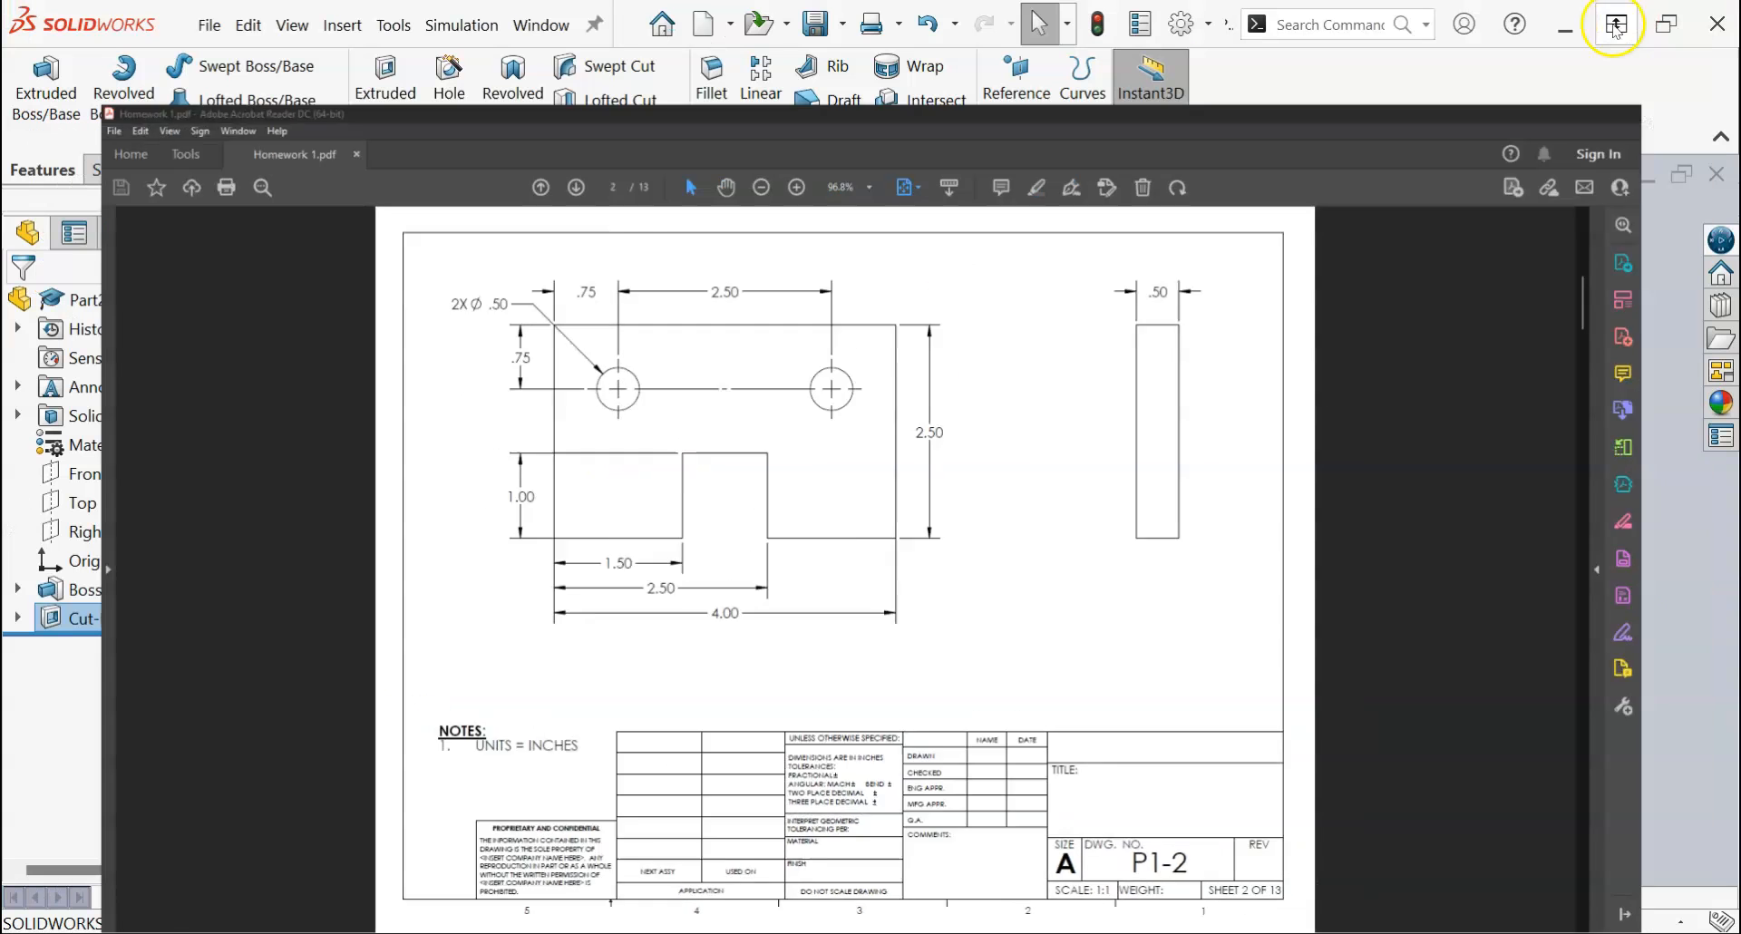
pyautogui.click(1066, 676)
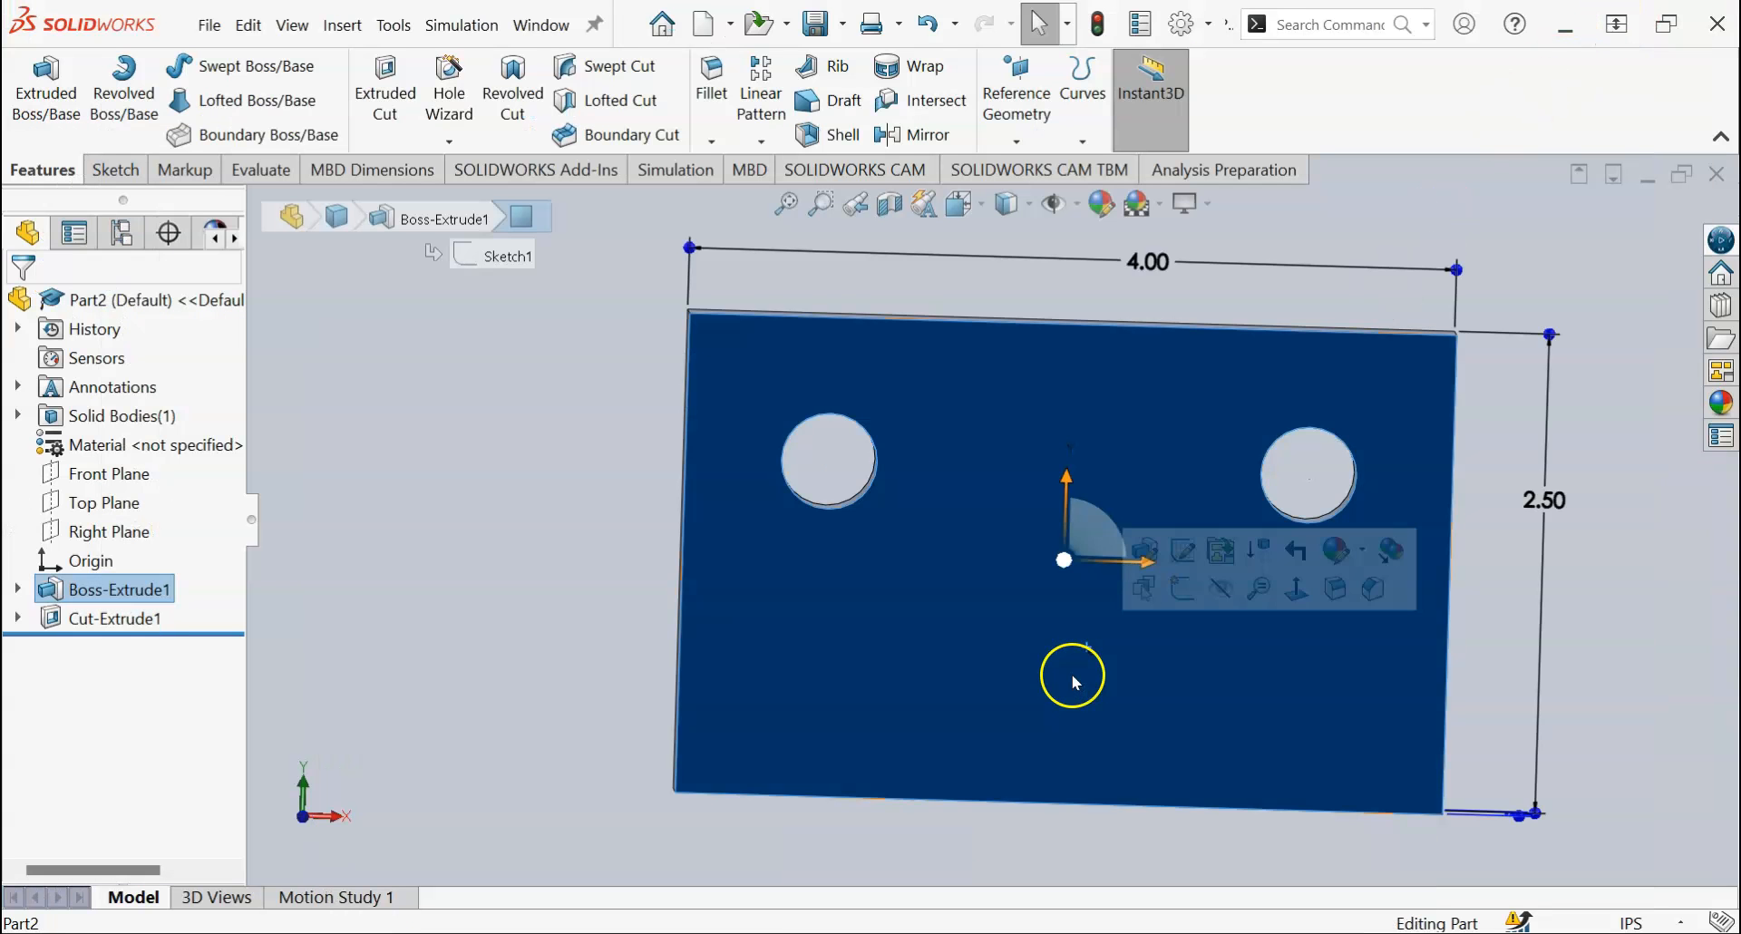
pyautogui.click(114, 170)
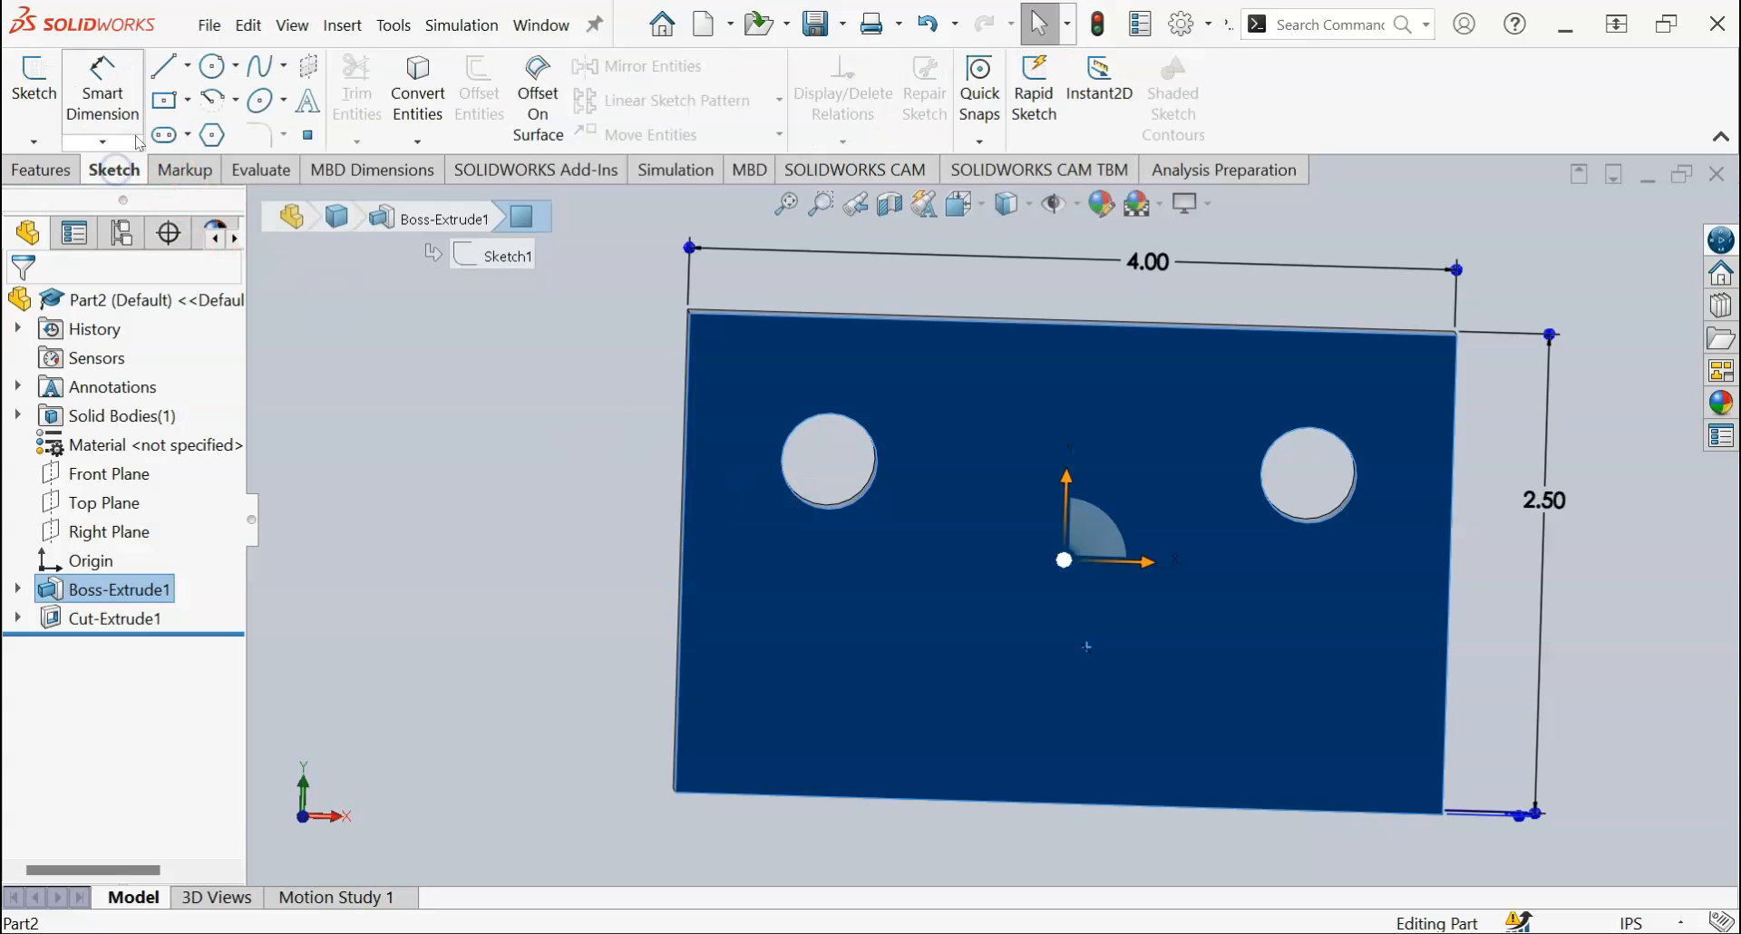
pyautogui.click(188, 101)
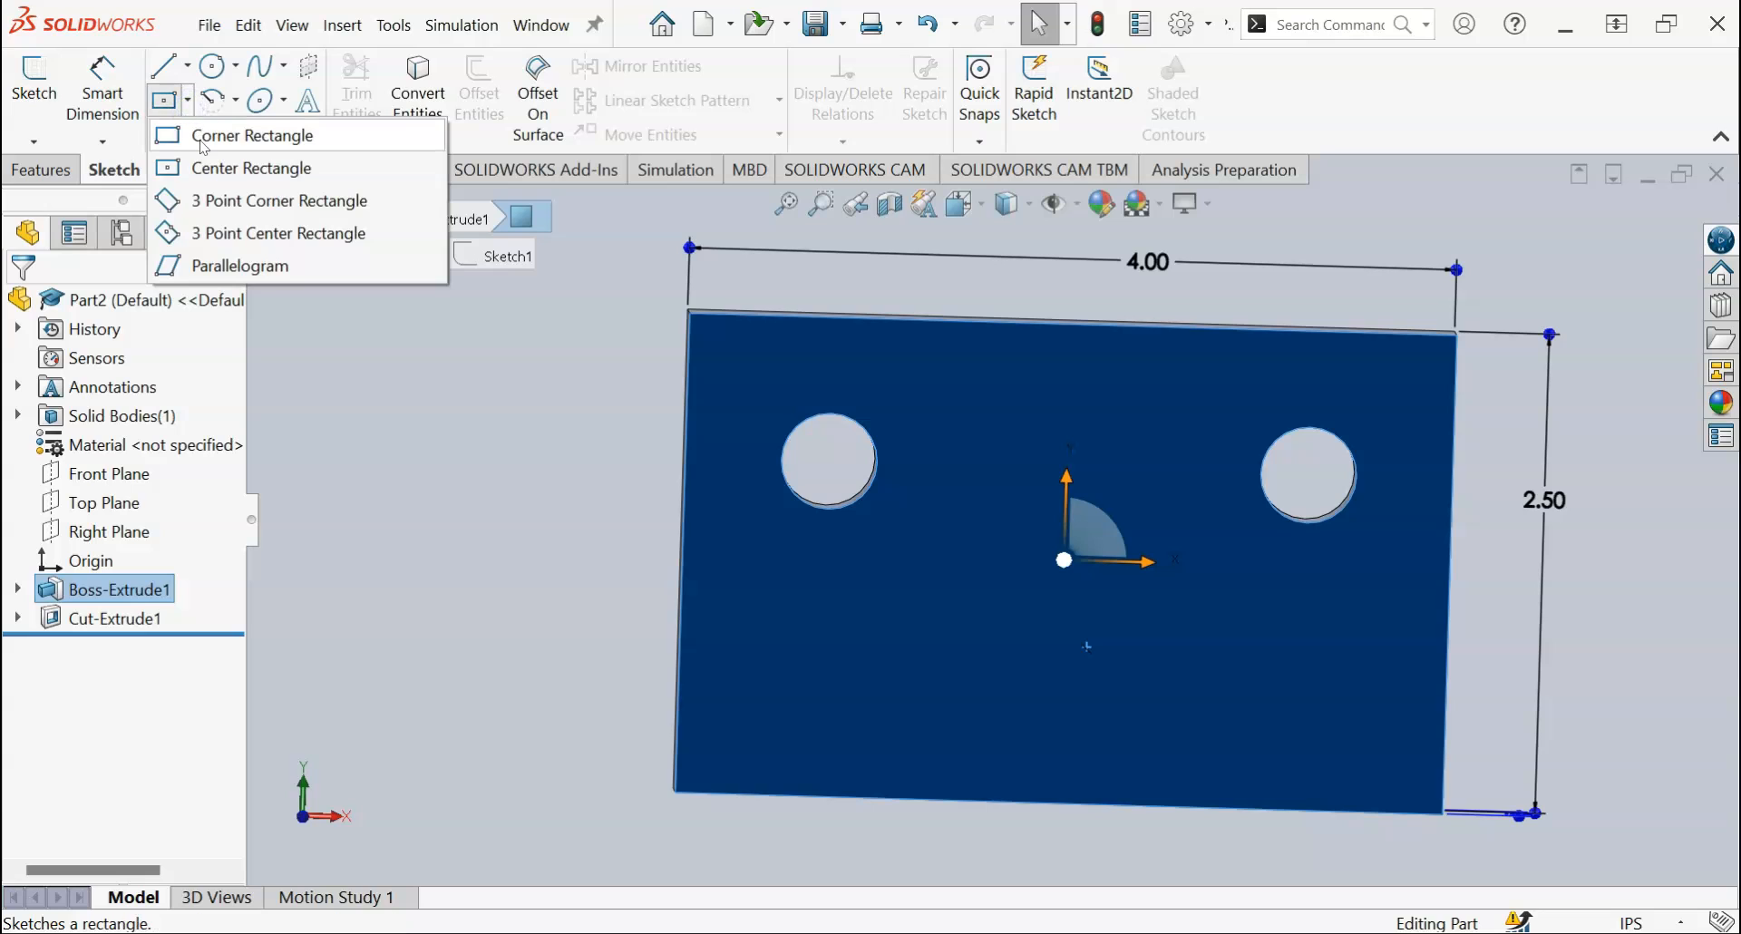
pyautogui.click(204, 138)
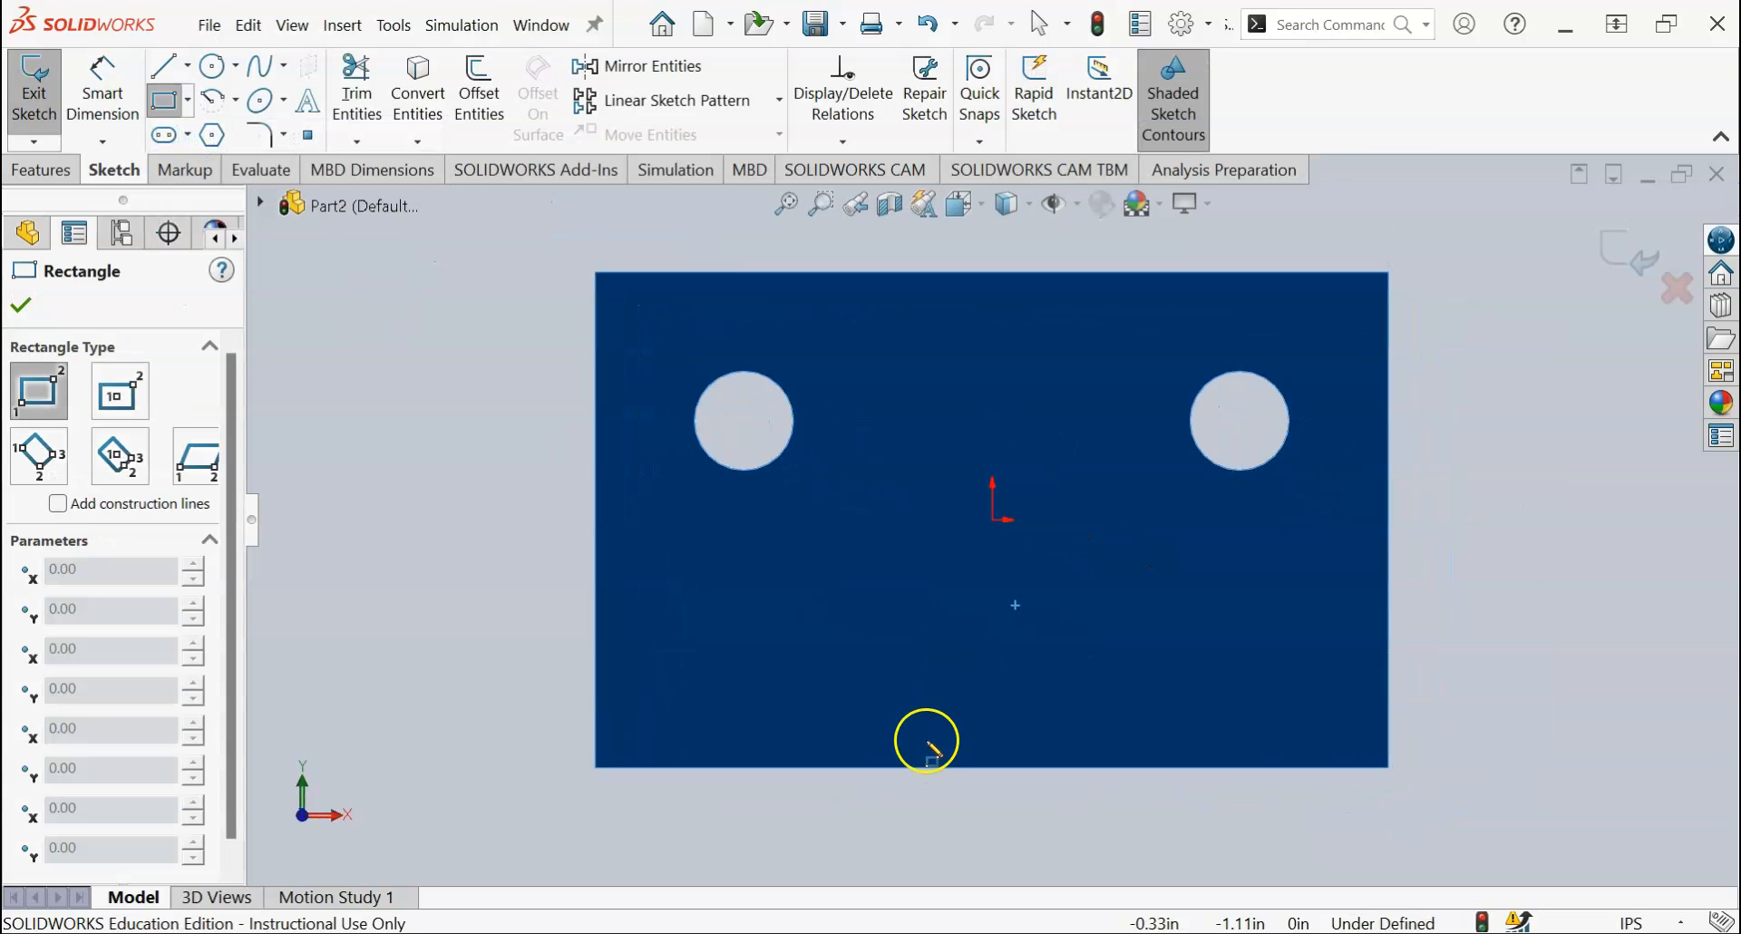
pyautogui.click(913, 767)
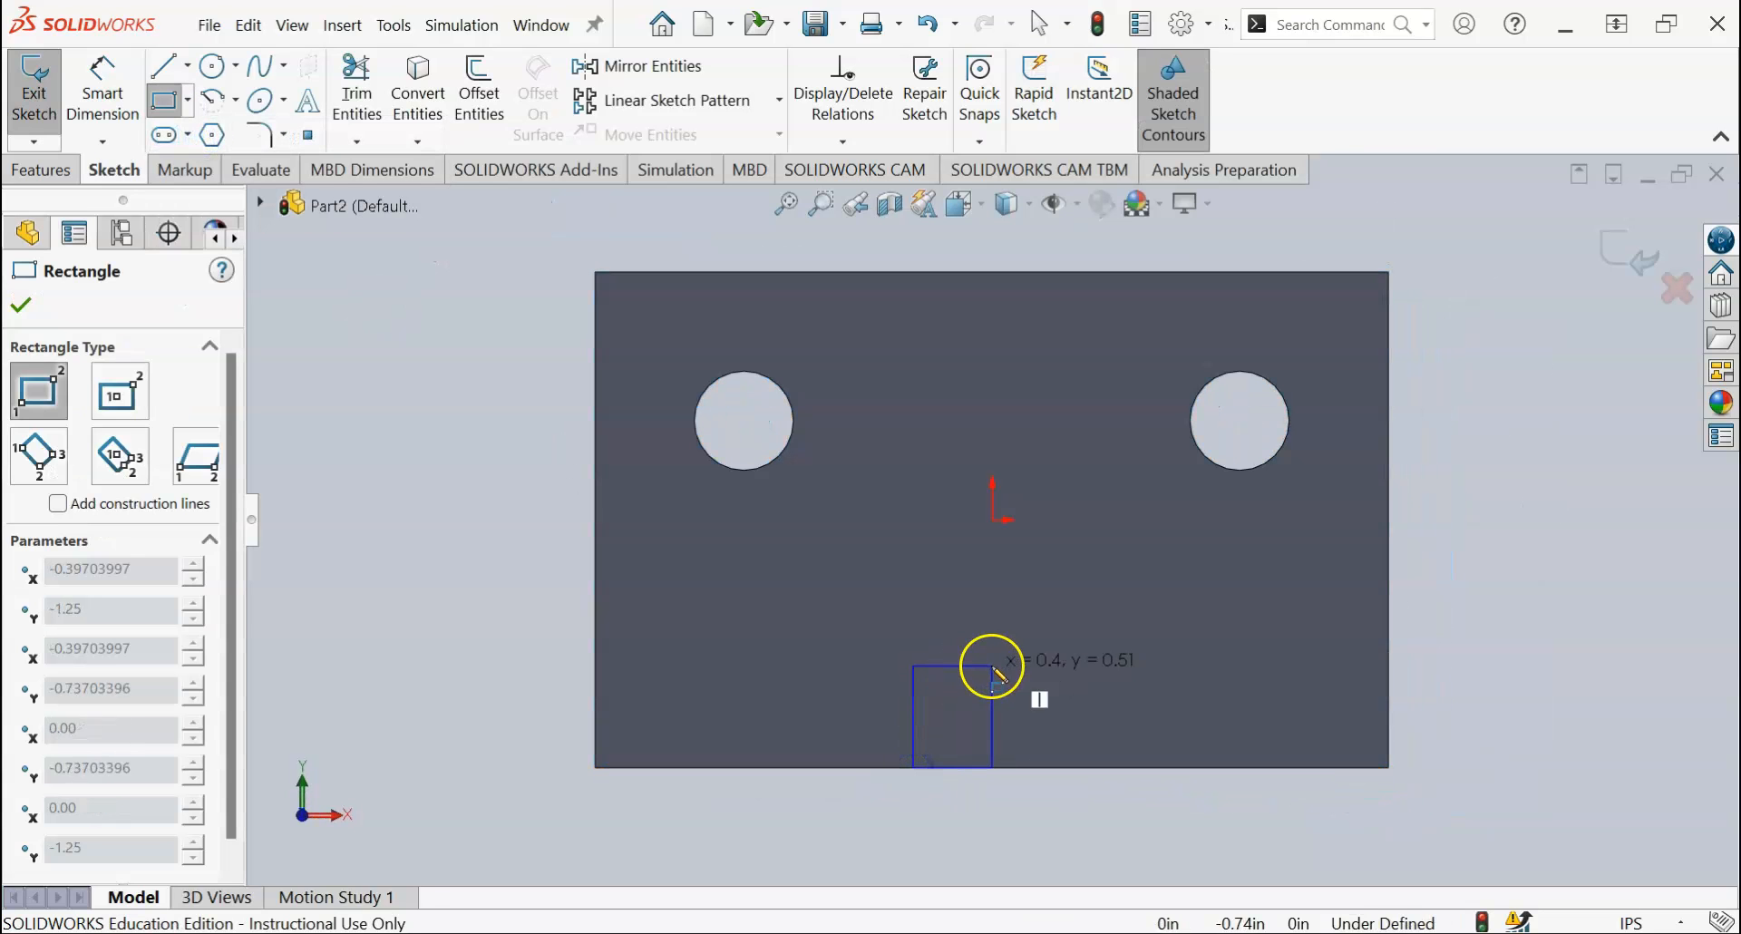
pyautogui.click(1071, 655)
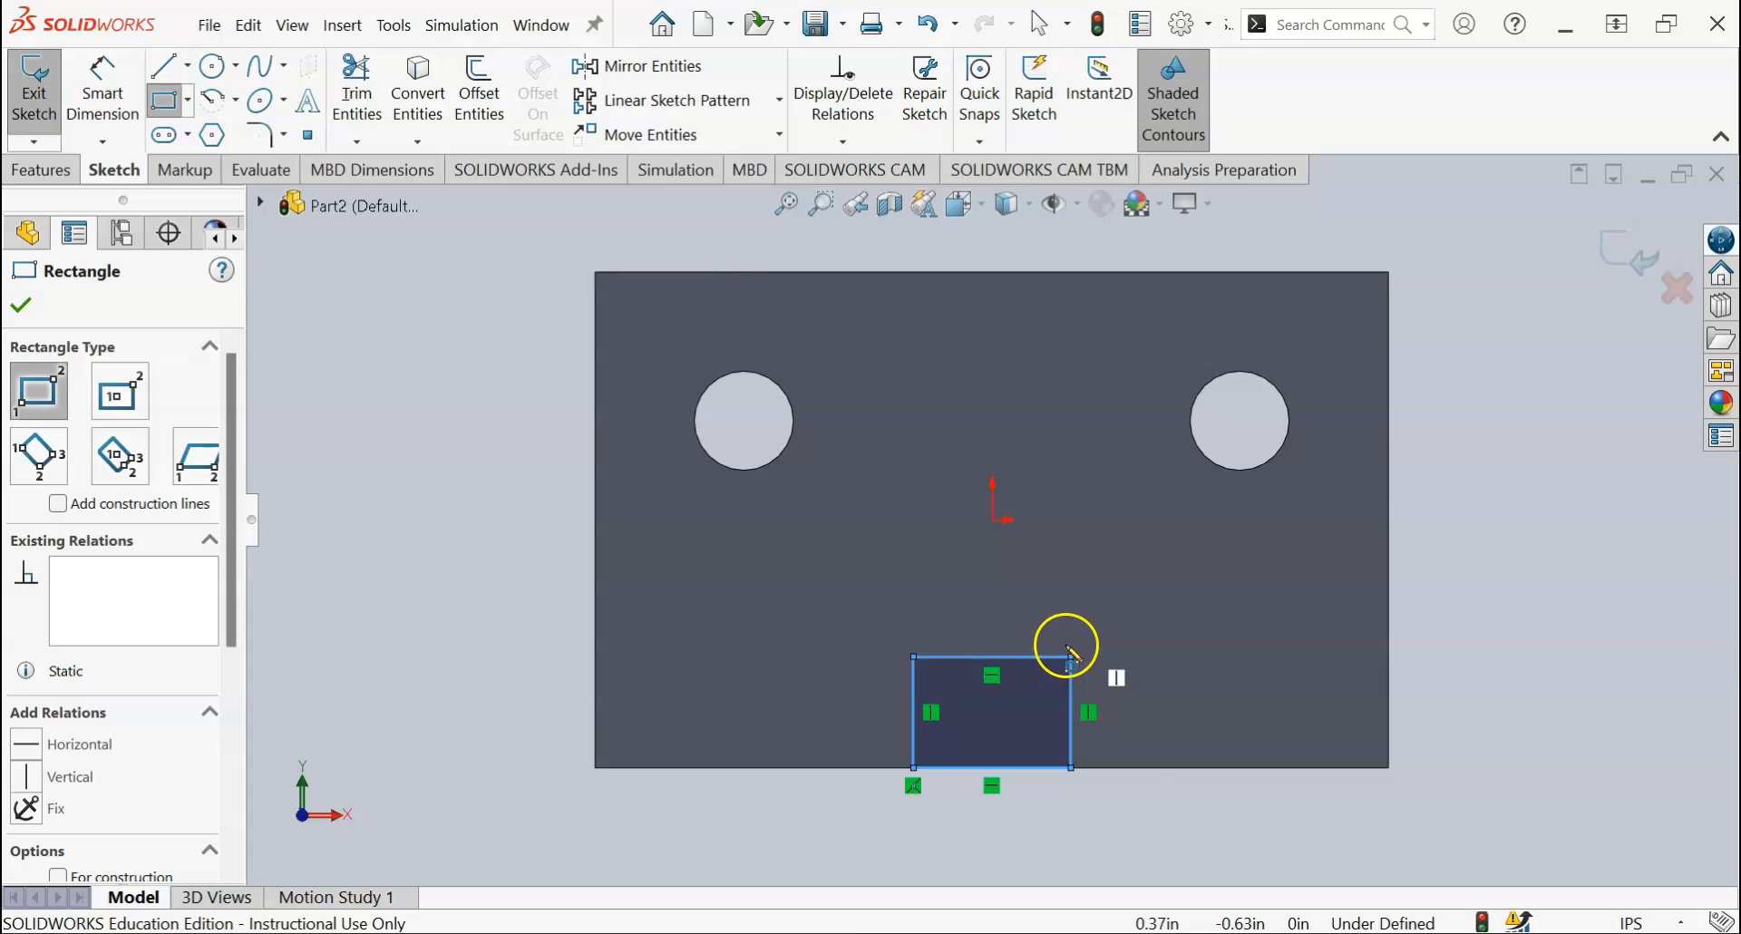
pyautogui.press('Escape')
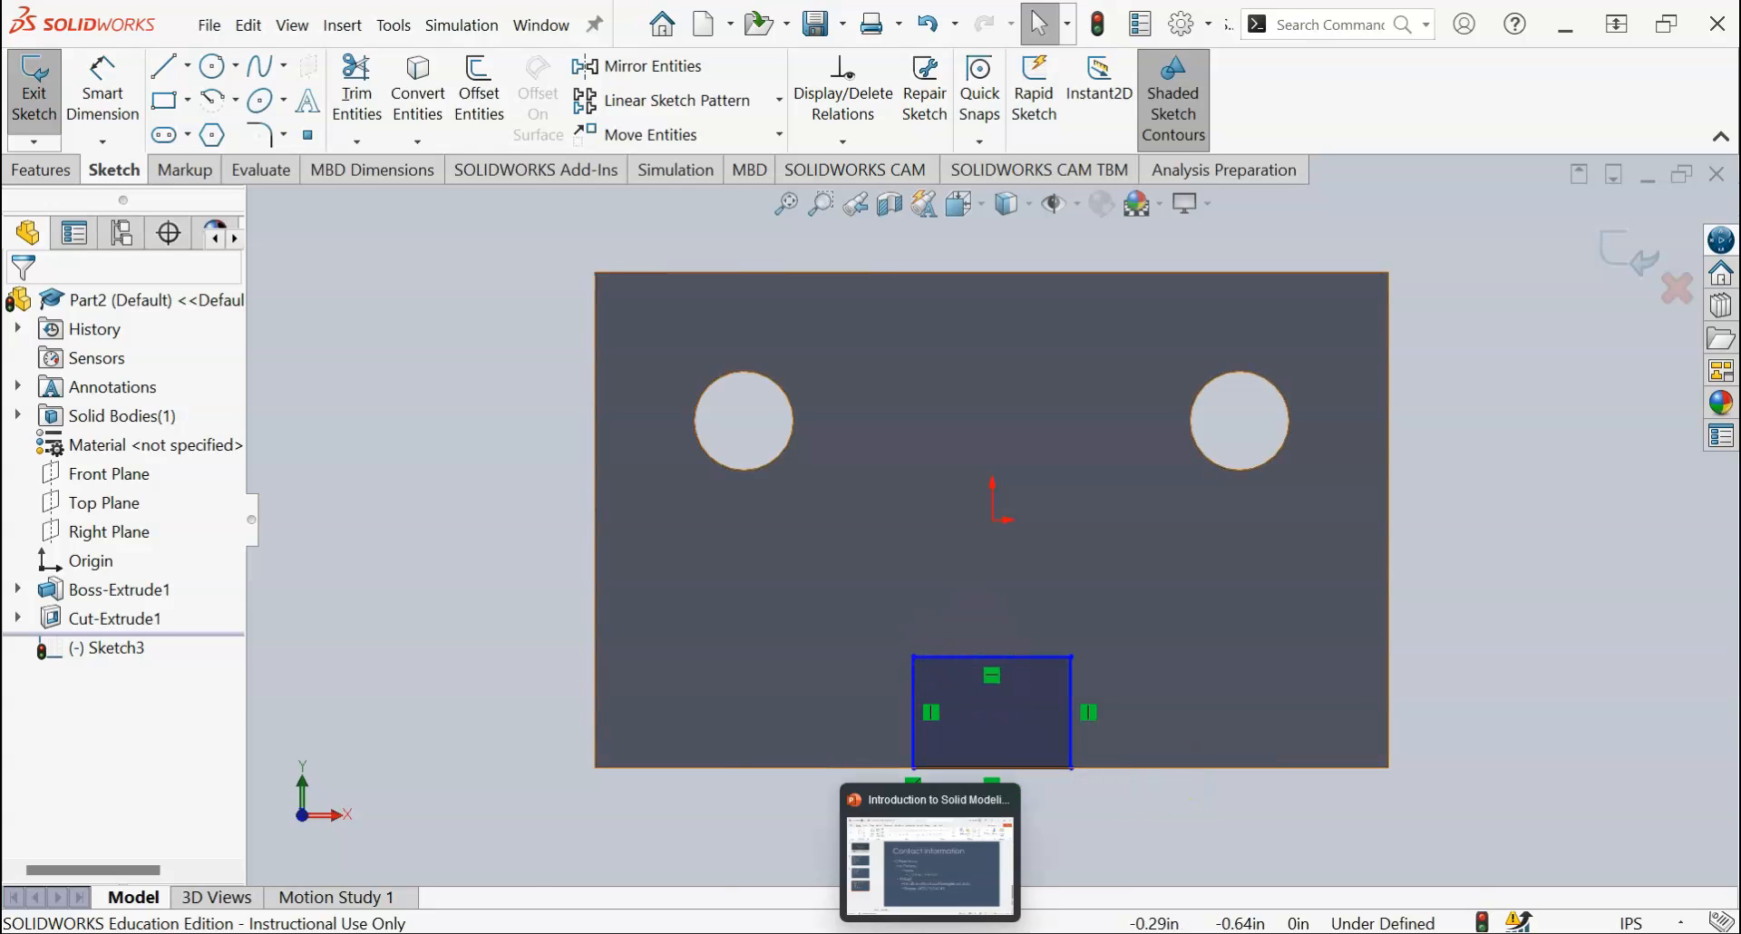
# Step: Check the notch height on drawing P1-2 in Homework 1.pdf, and dimension the rectangle's top line 1 in above the plate's bottom edge
pyautogui.moveTo(891, 933)
pyautogui.click(1356, 877)
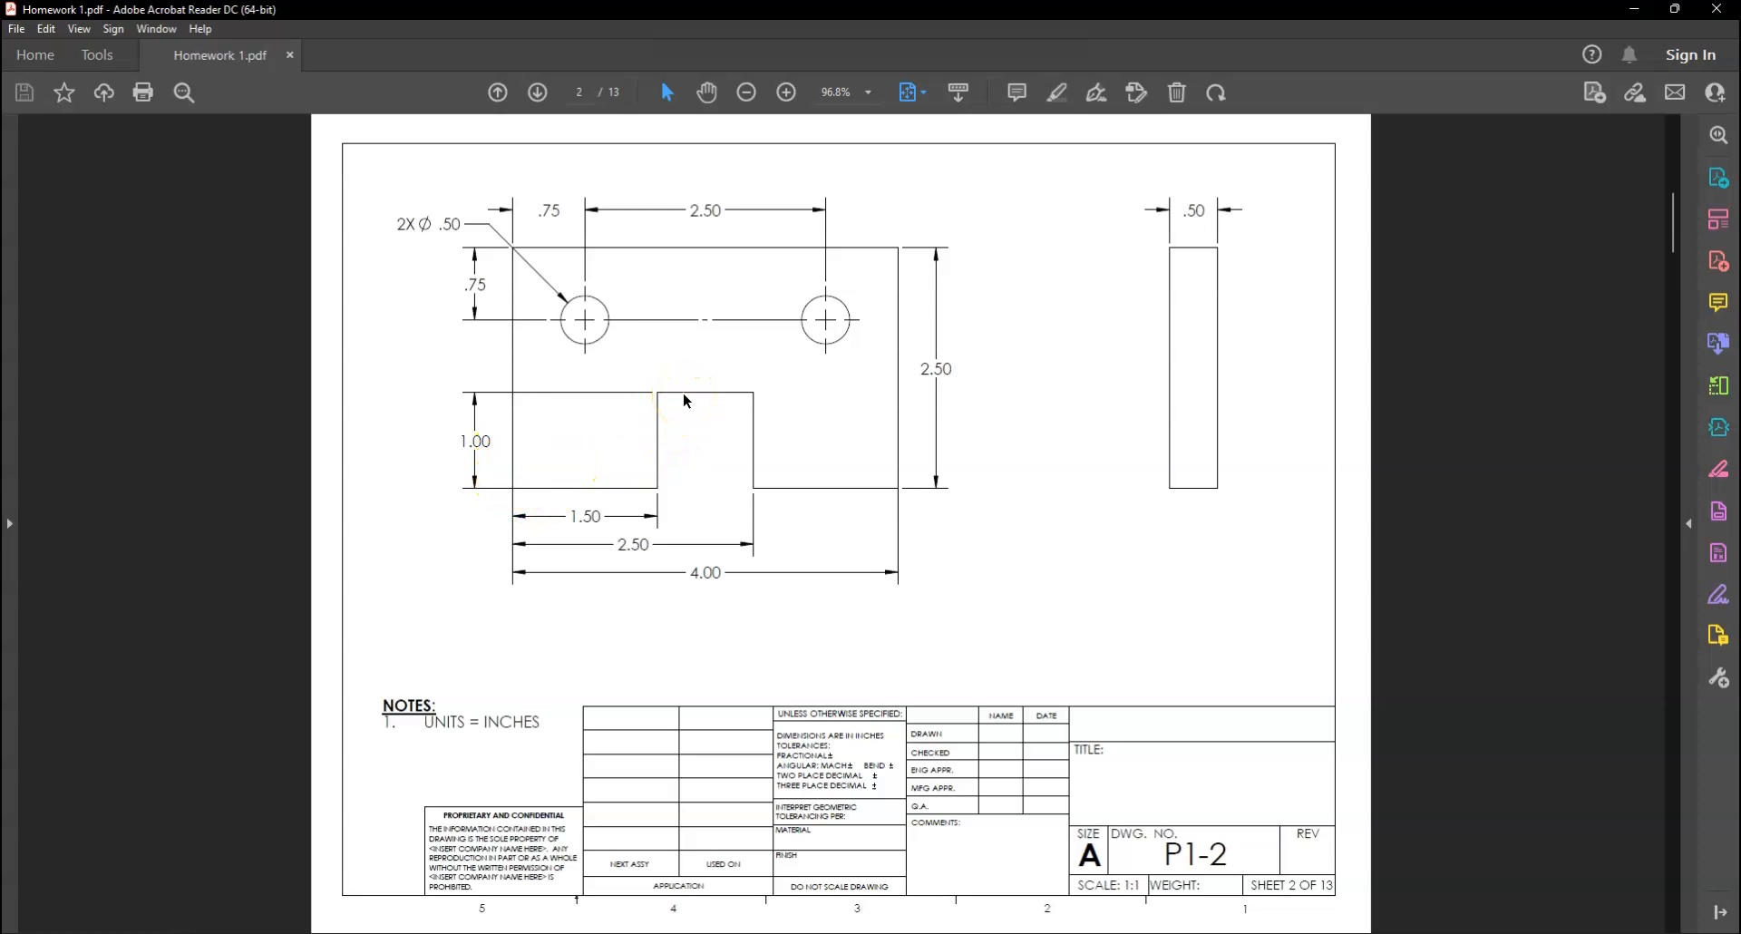
pyautogui.click(1637, 9)
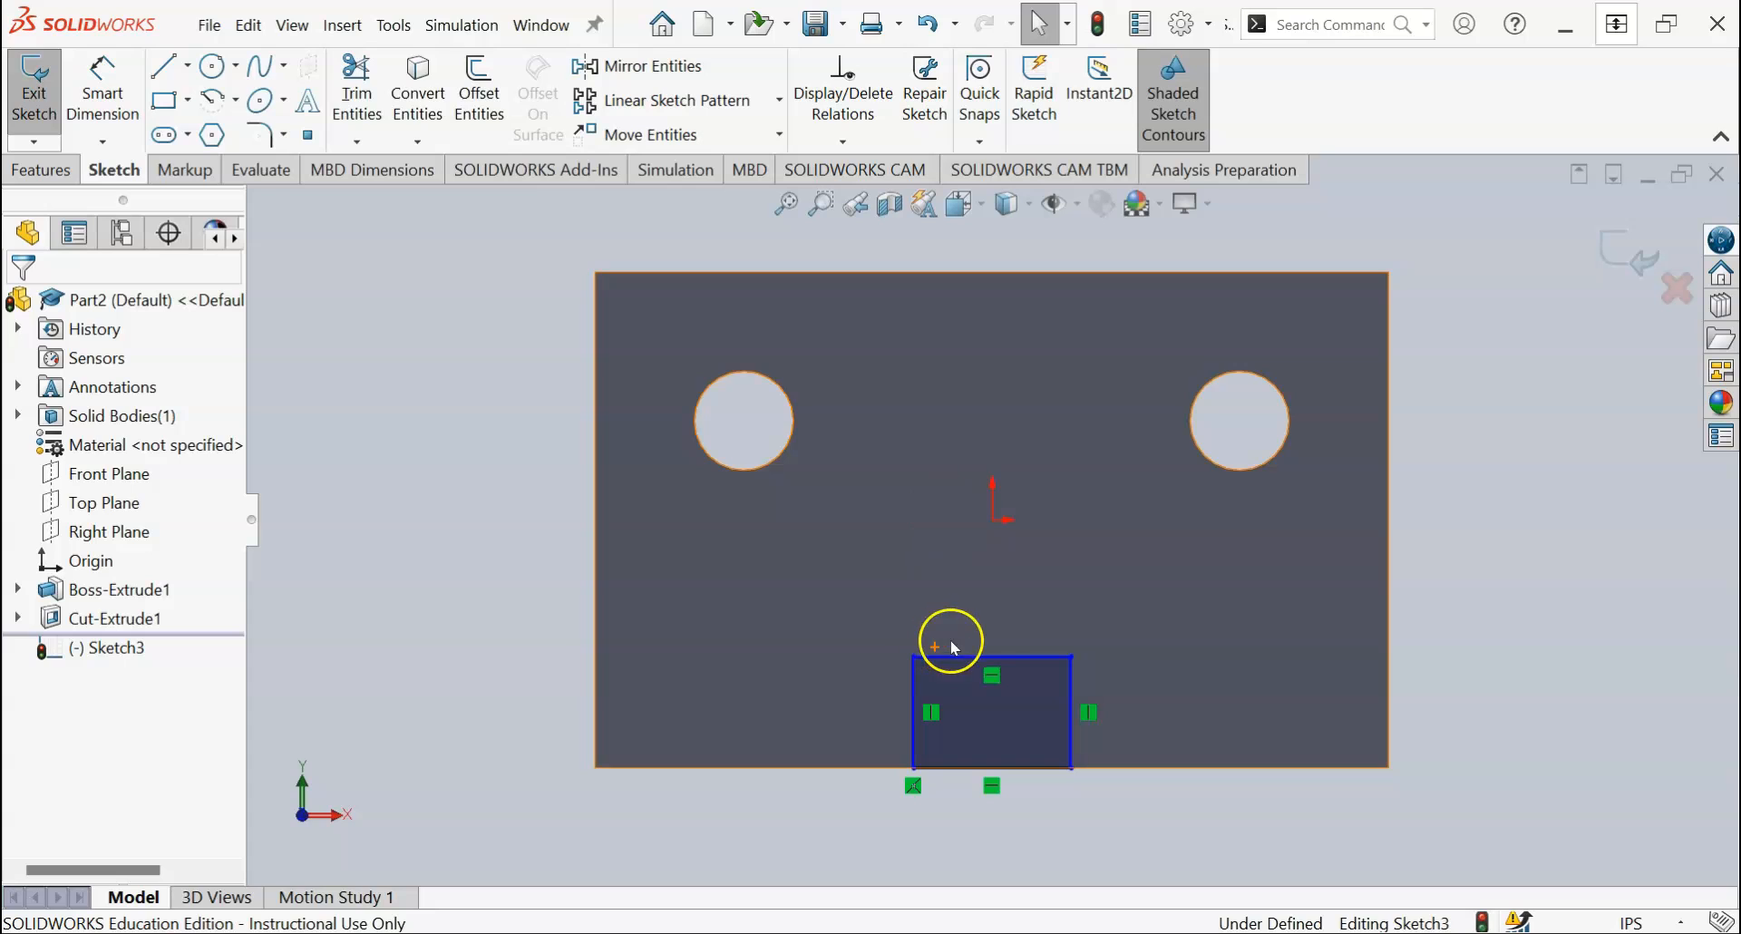
pyautogui.click(113, 88)
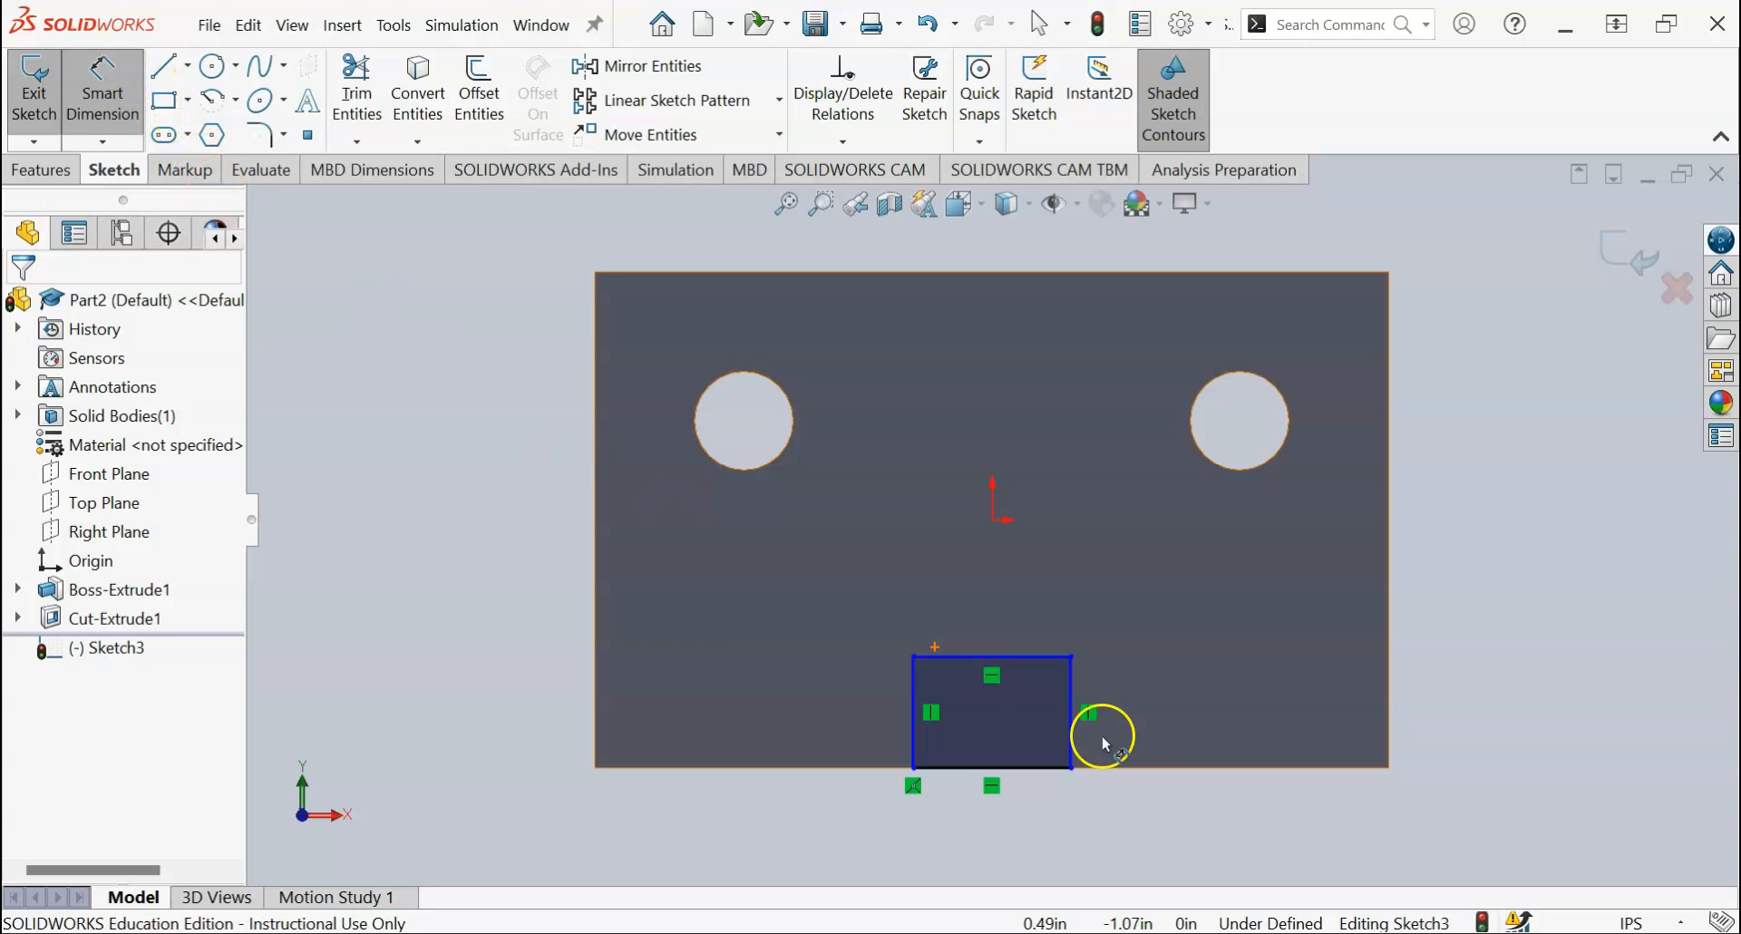
pyautogui.click(1137, 767)
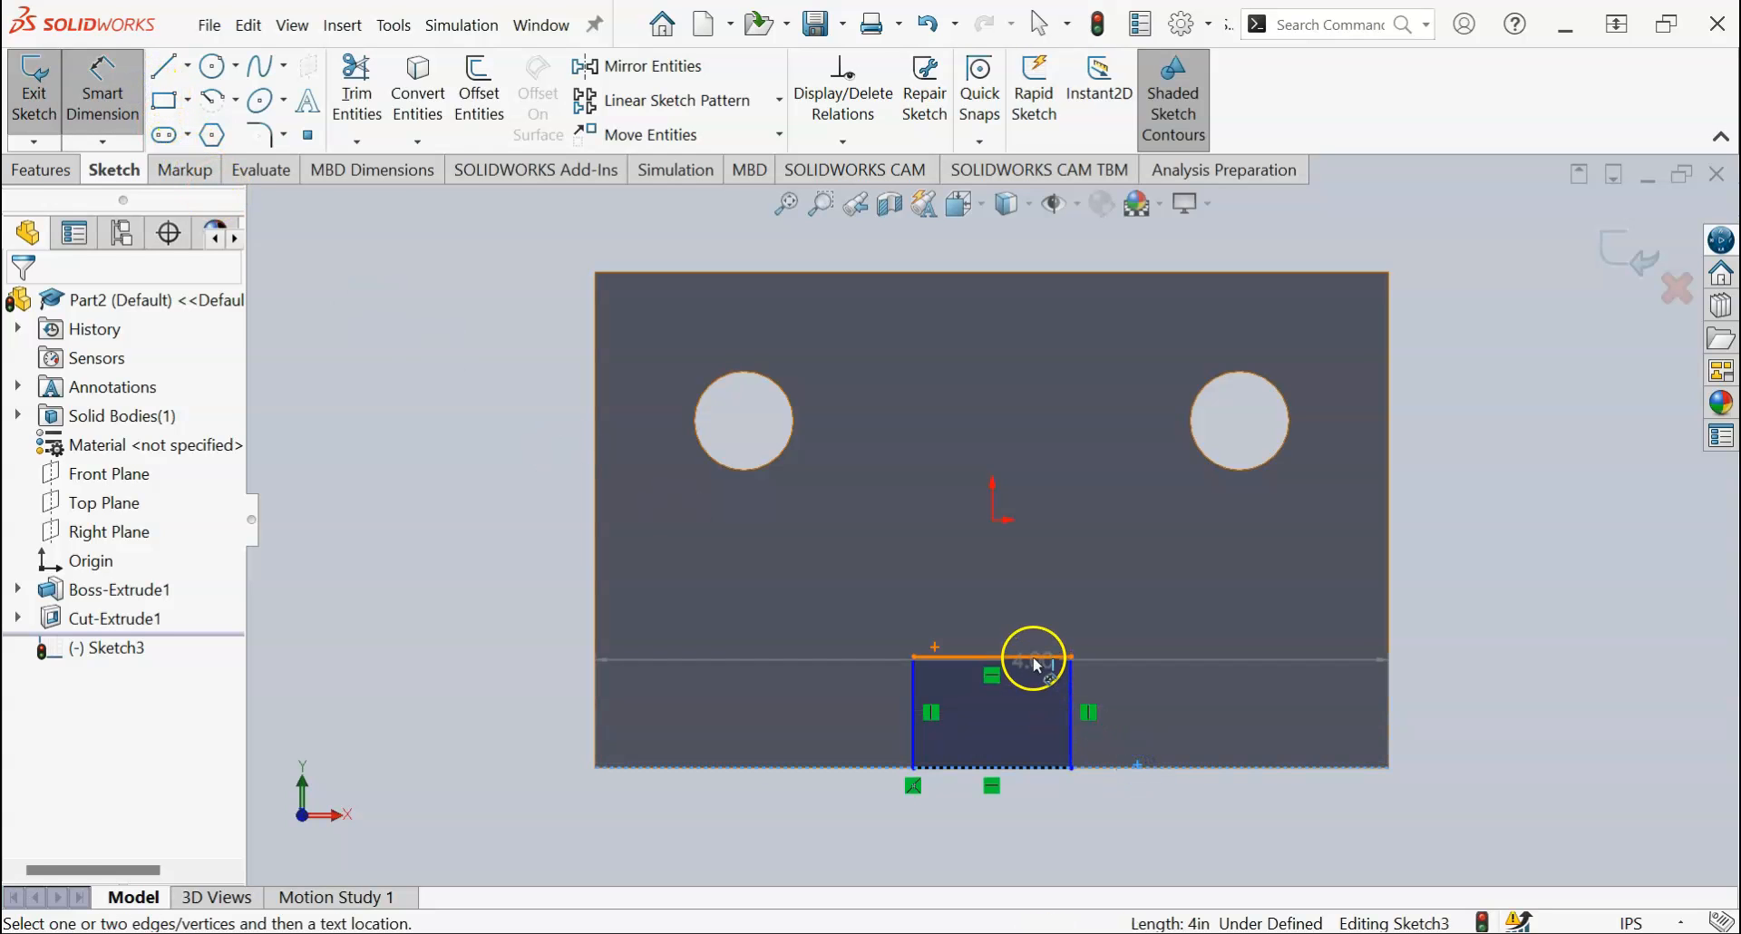
pyautogui.click(1033, 657)
pyautogui.click(1466, 704)
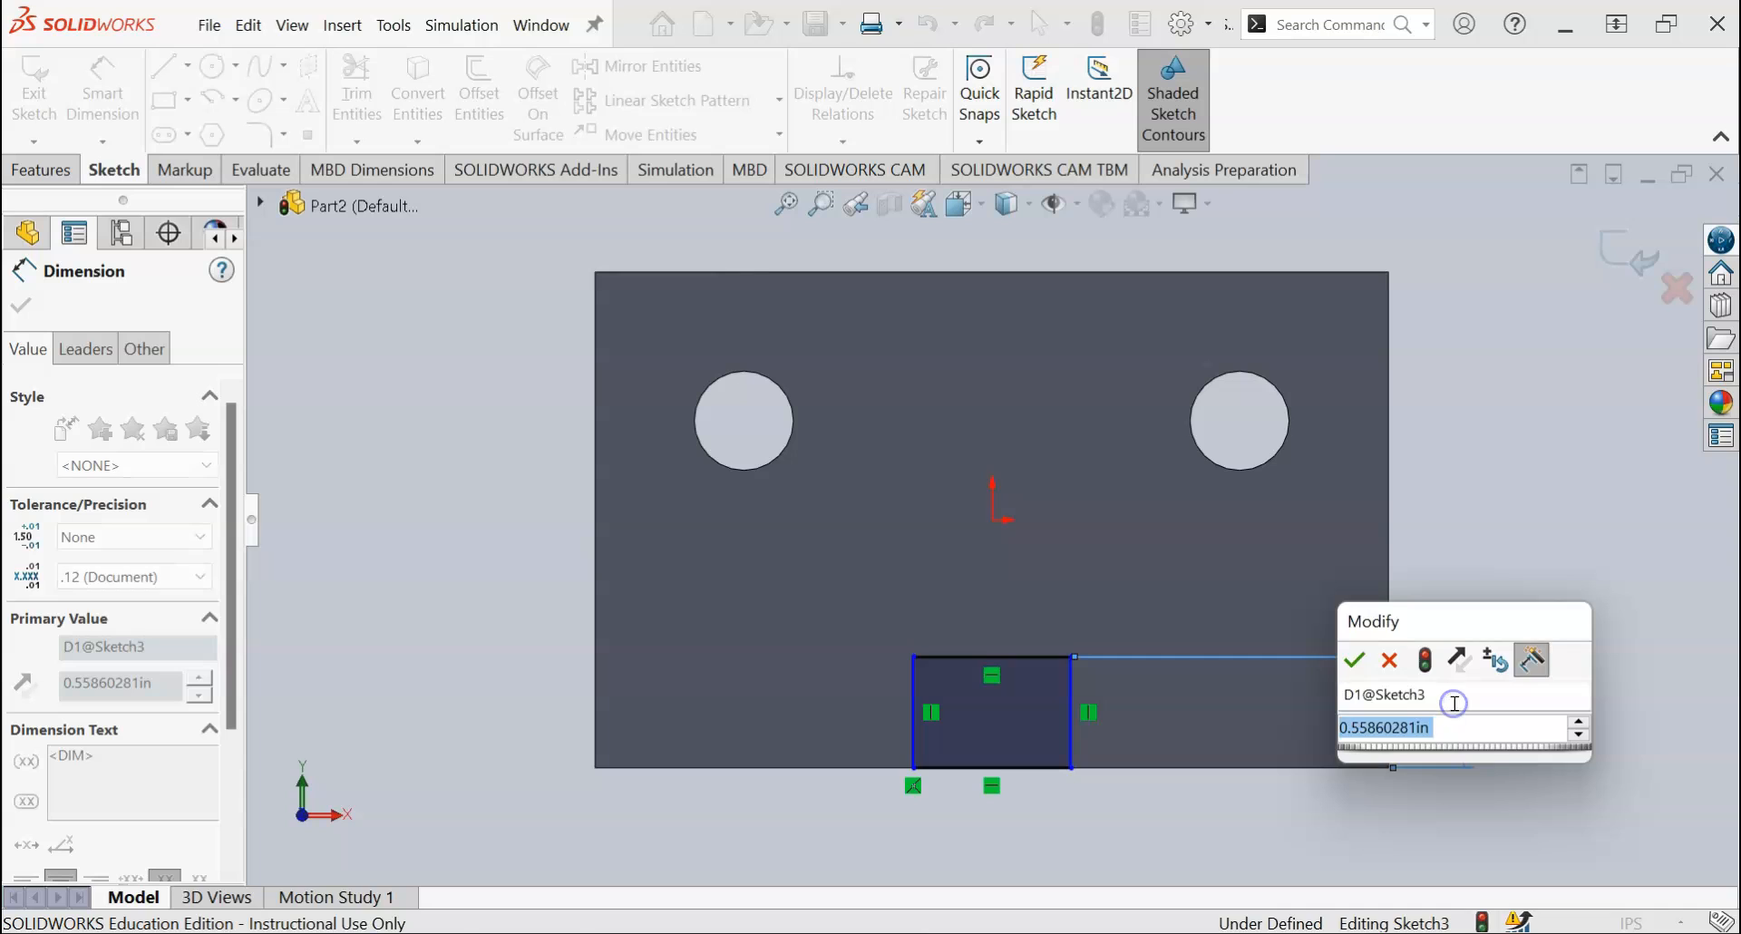
pyautogui.write('1')
pyautogui.press('Return')
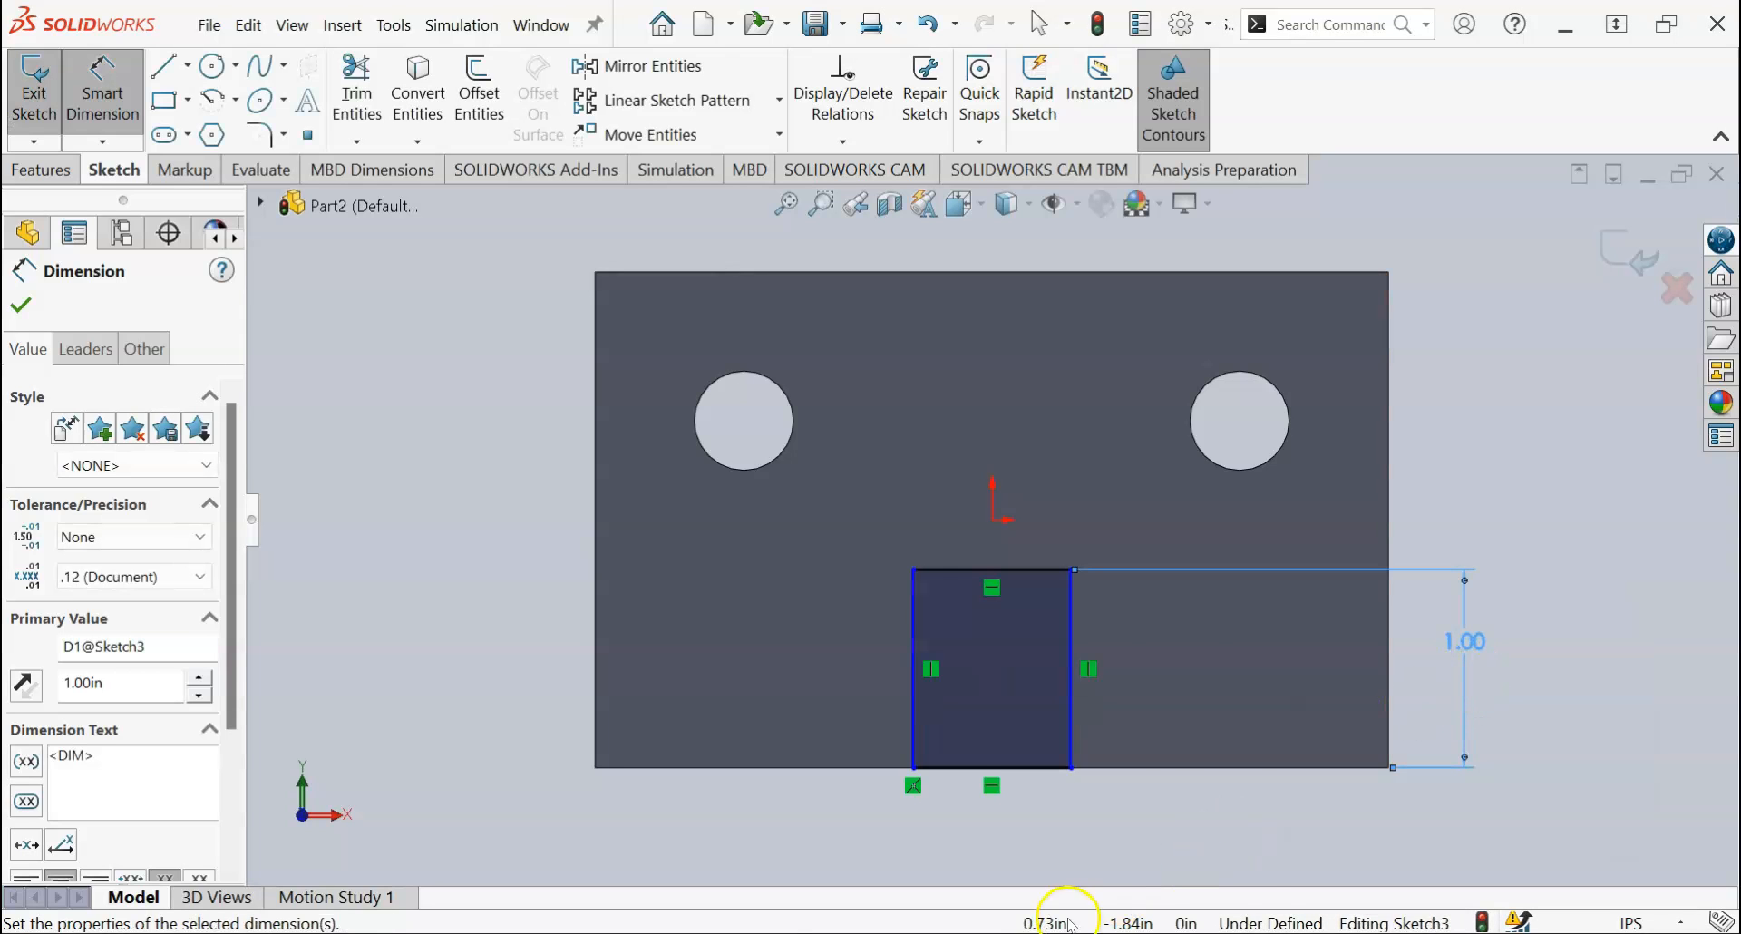
# Step: Dimension the notch rectangle's left side 1.5 in from the plate's left edge, consulting drawing P1-2
pyautogui.moveTo(890, 933)
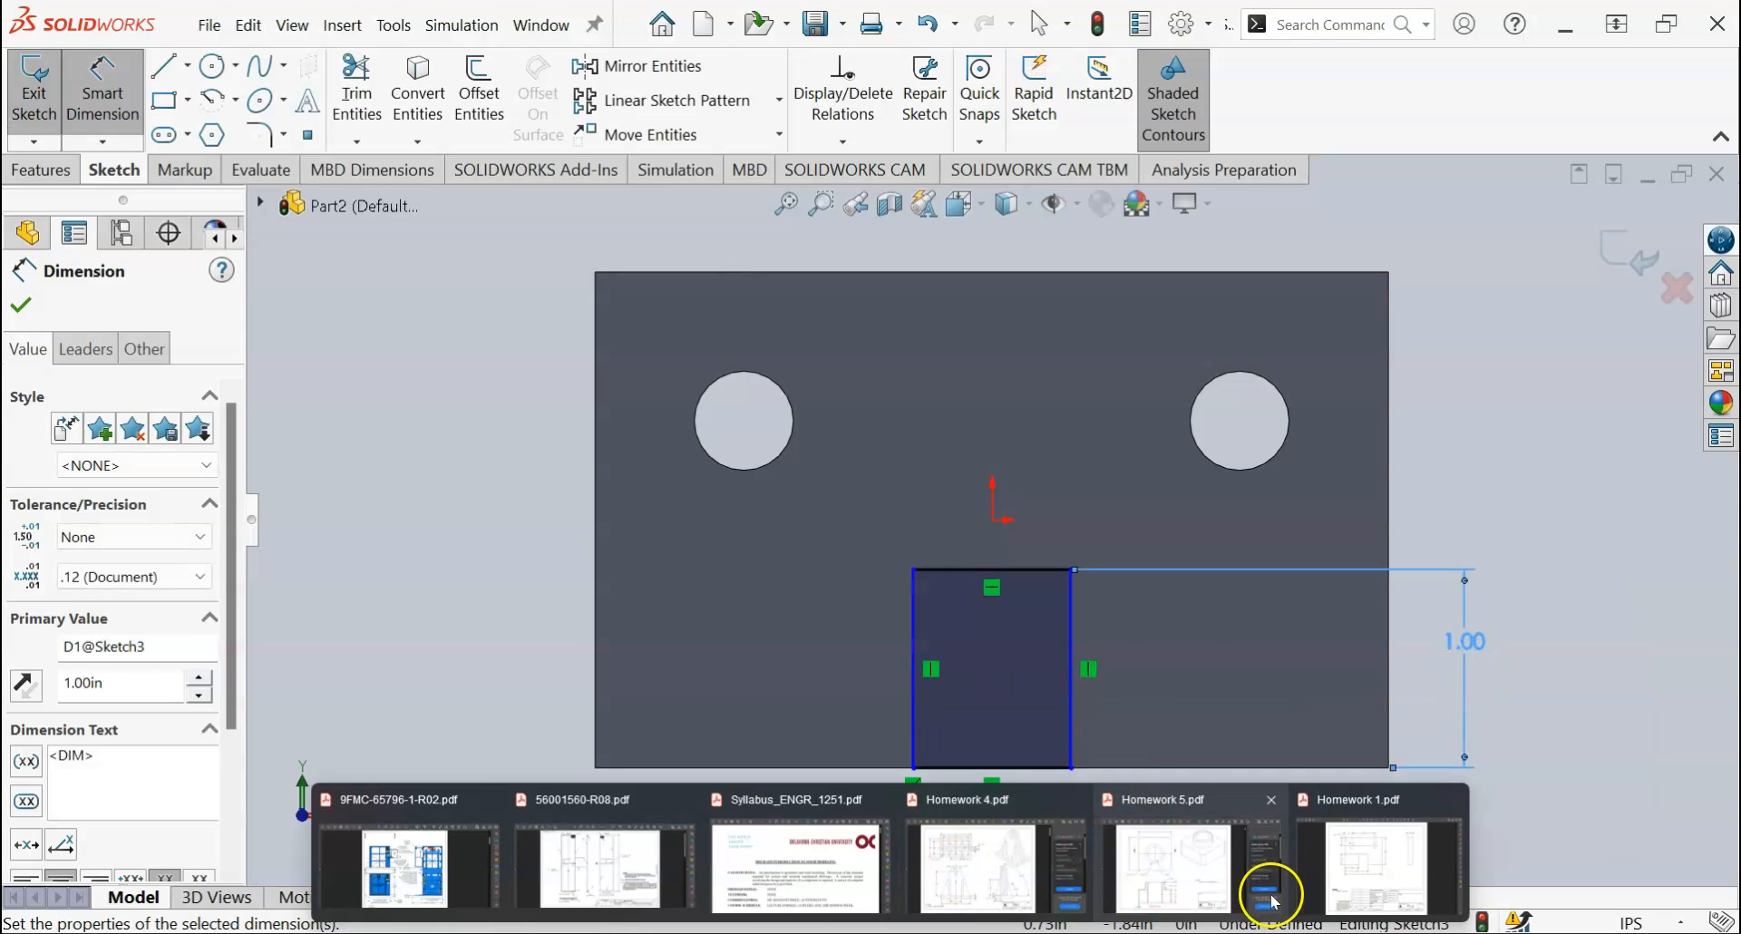
pyautogui.moveTo(1333, 887)
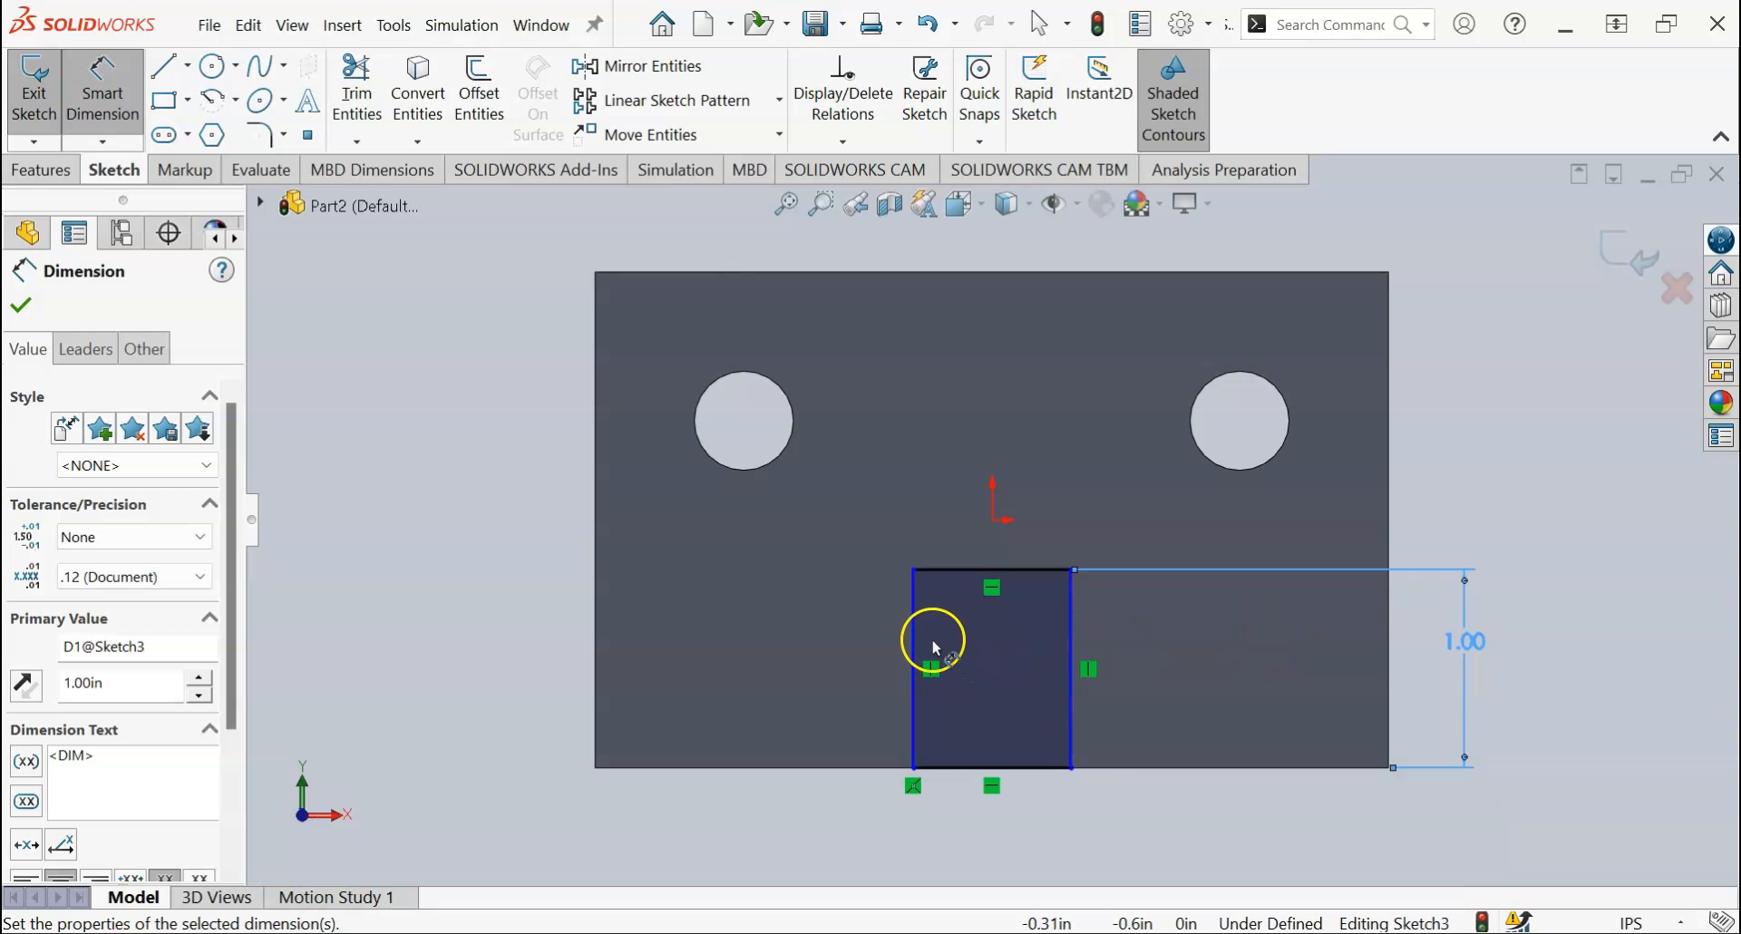
pyautogui.click(914, 626)
pyautogui.click(595, 615)
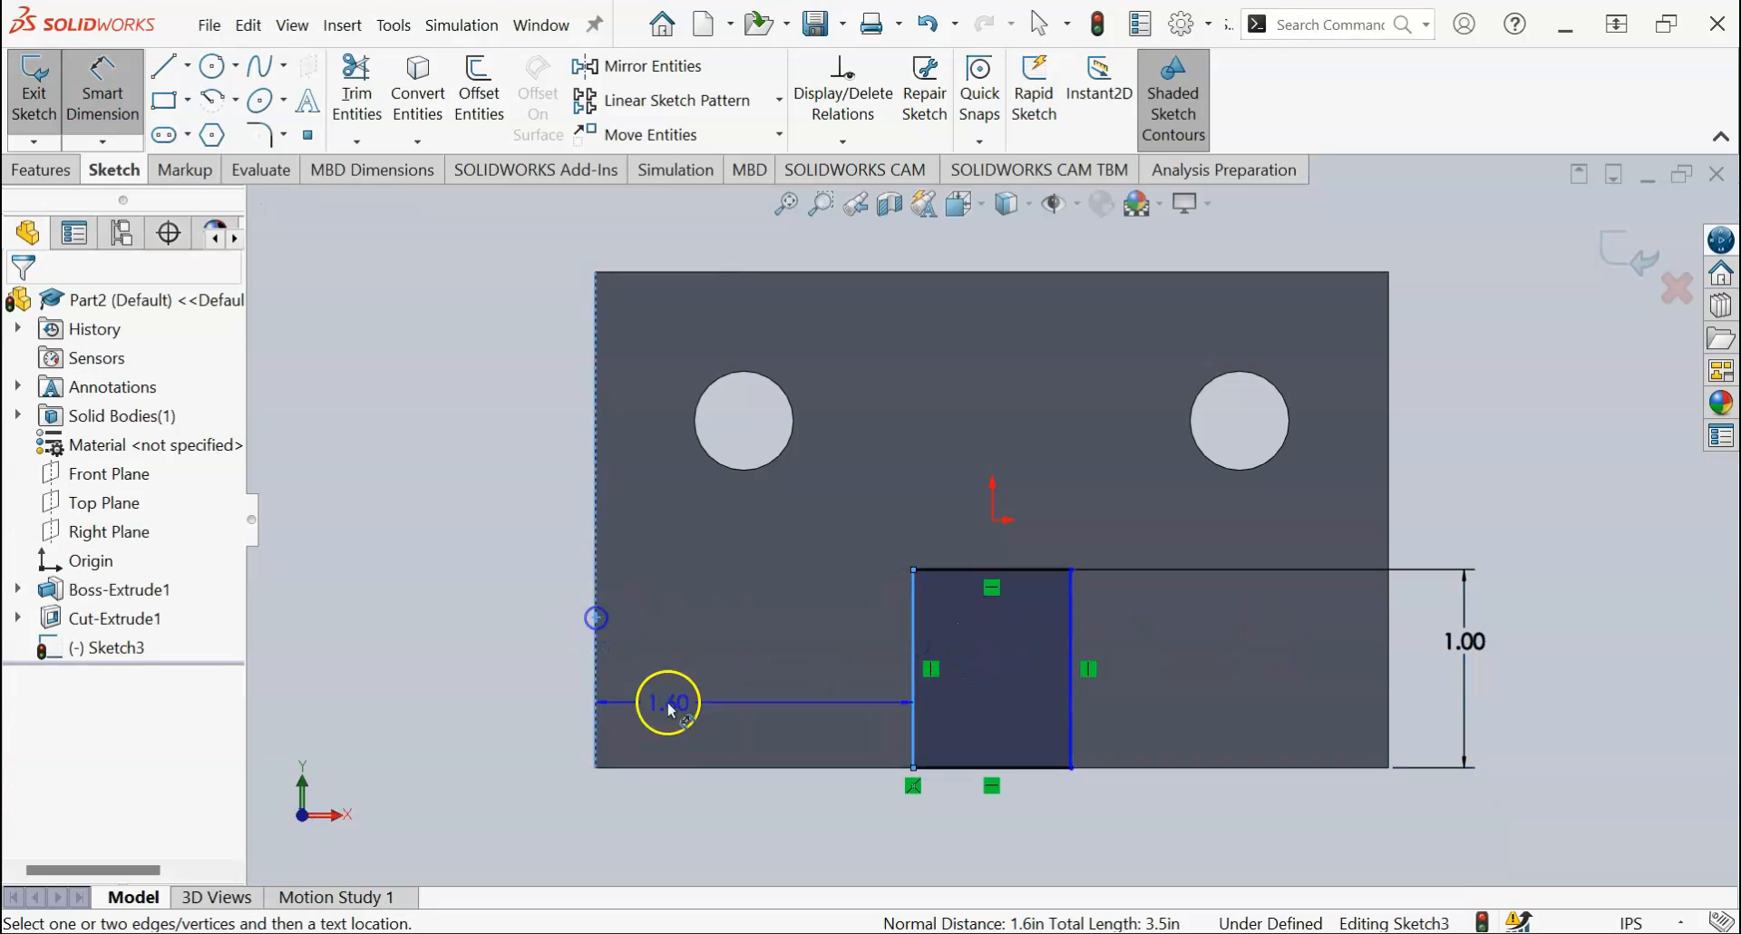
pyautogui.click(752, 804)
pyautogui.write('1.5')
pyautogui.press('Return')
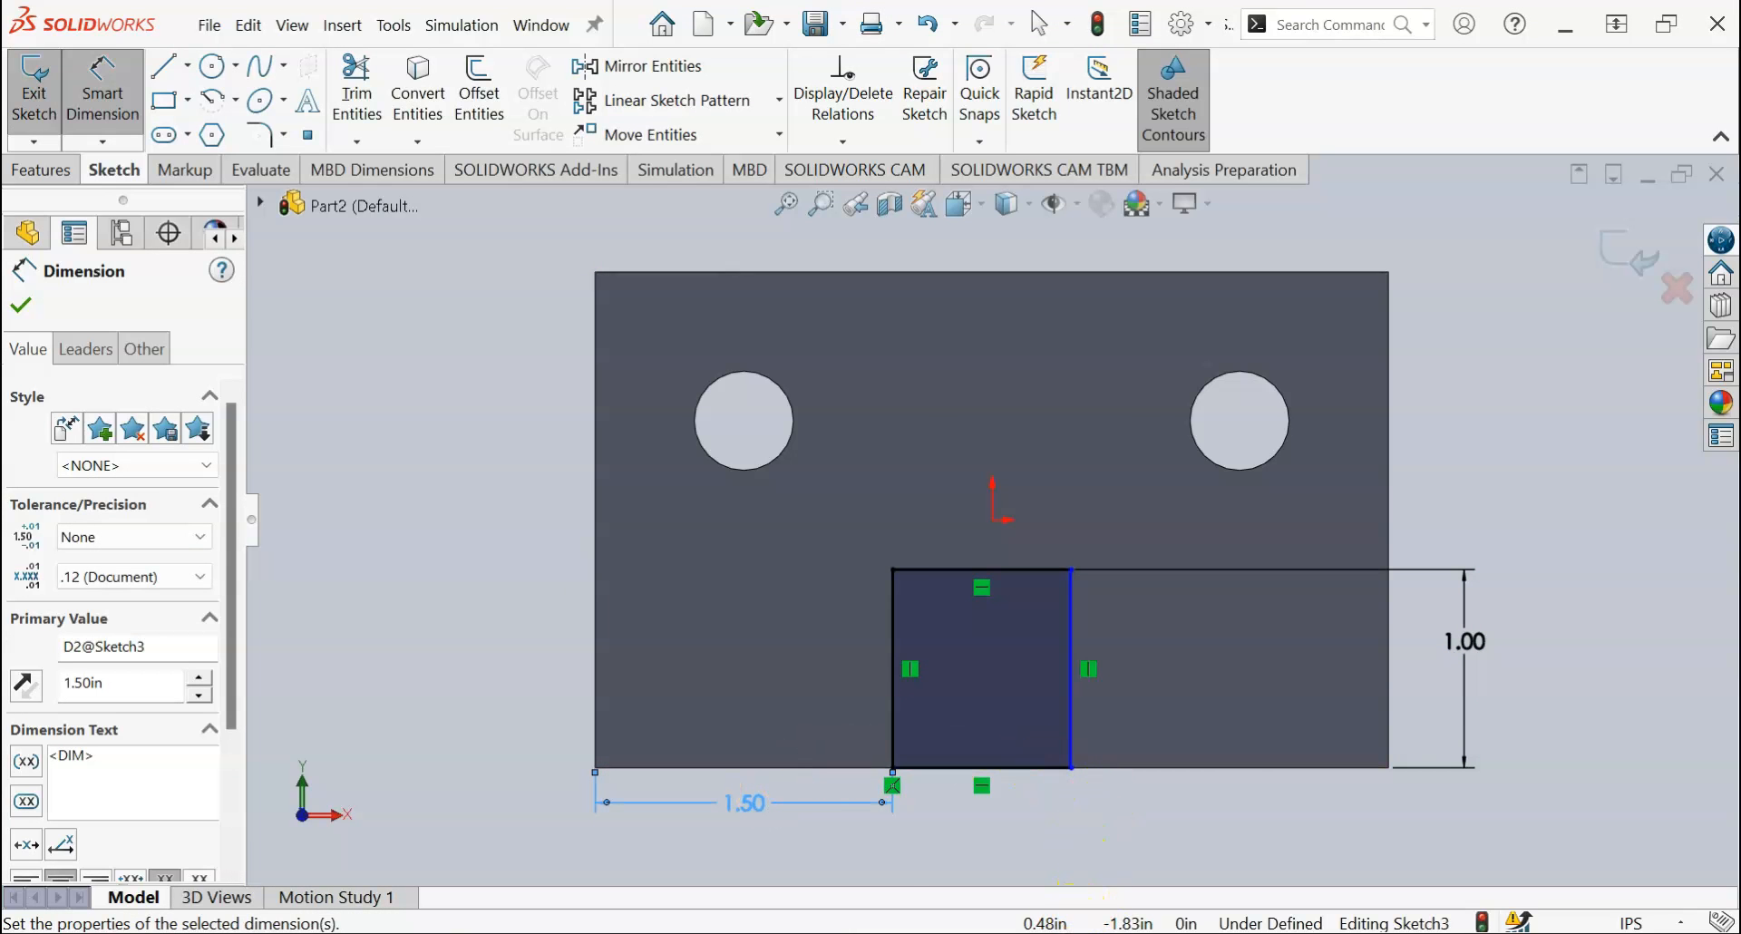
# Step: Check drawing P1-2 in Homework 1.pdf for the location of the notch's right side
pyautogui.moveTo(1088, 933)
pyautogui.moveTo(891, 933)
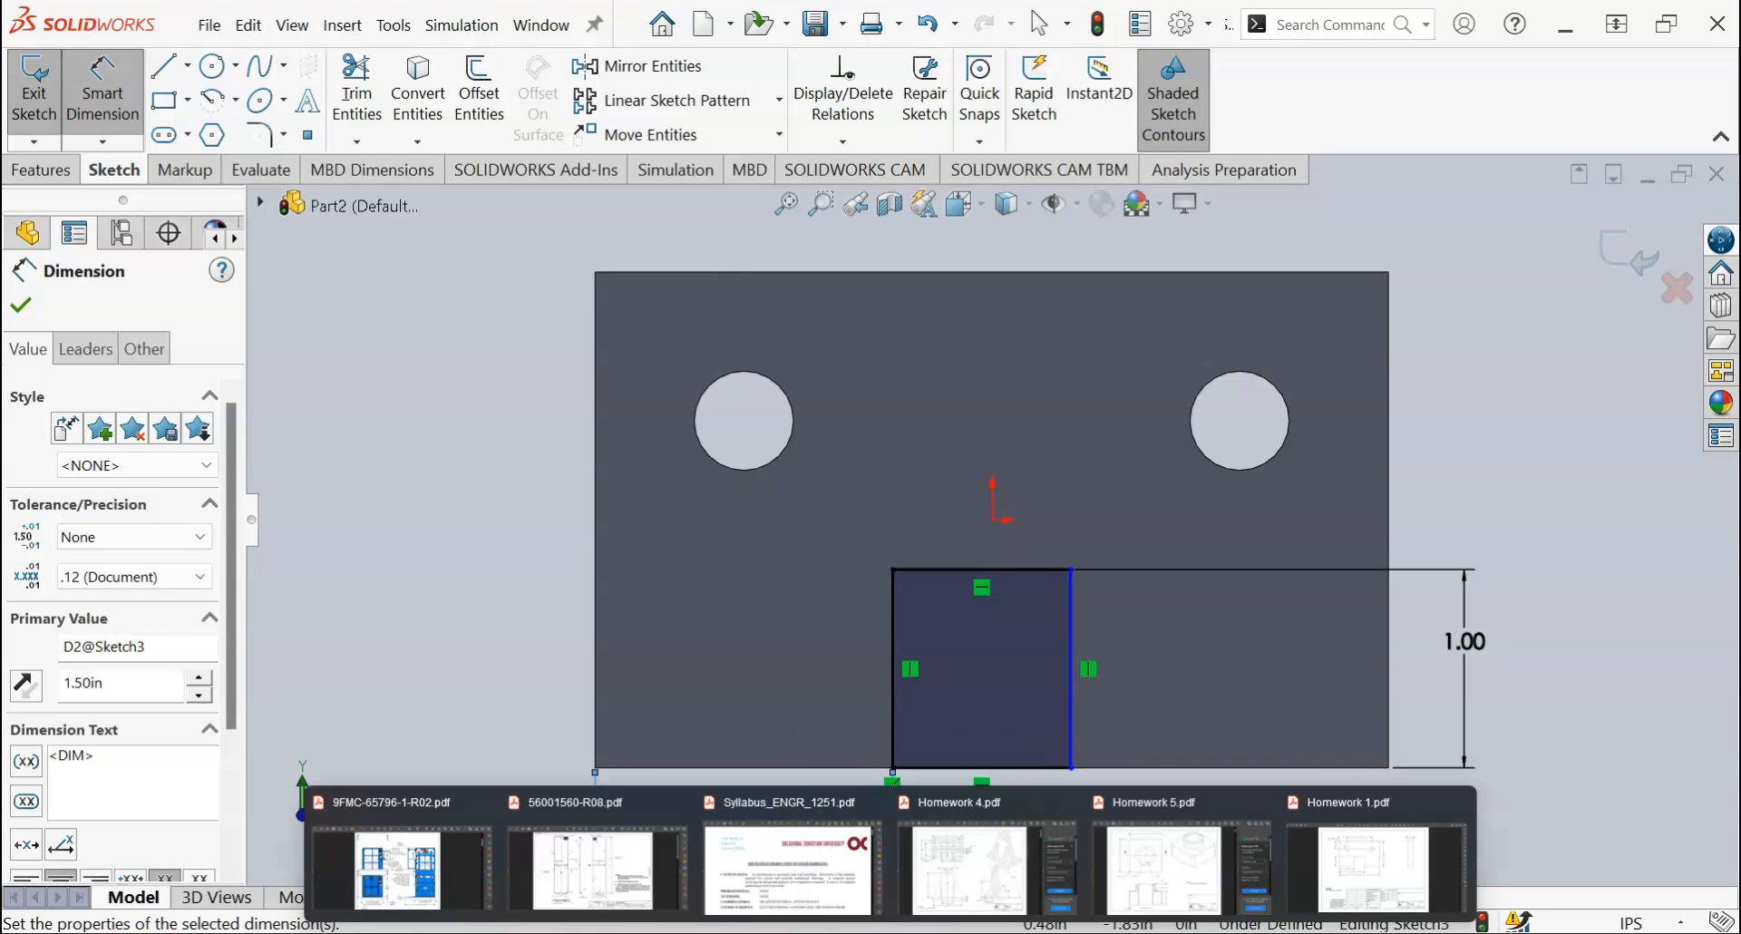
pyautogui.click(1341, 875)
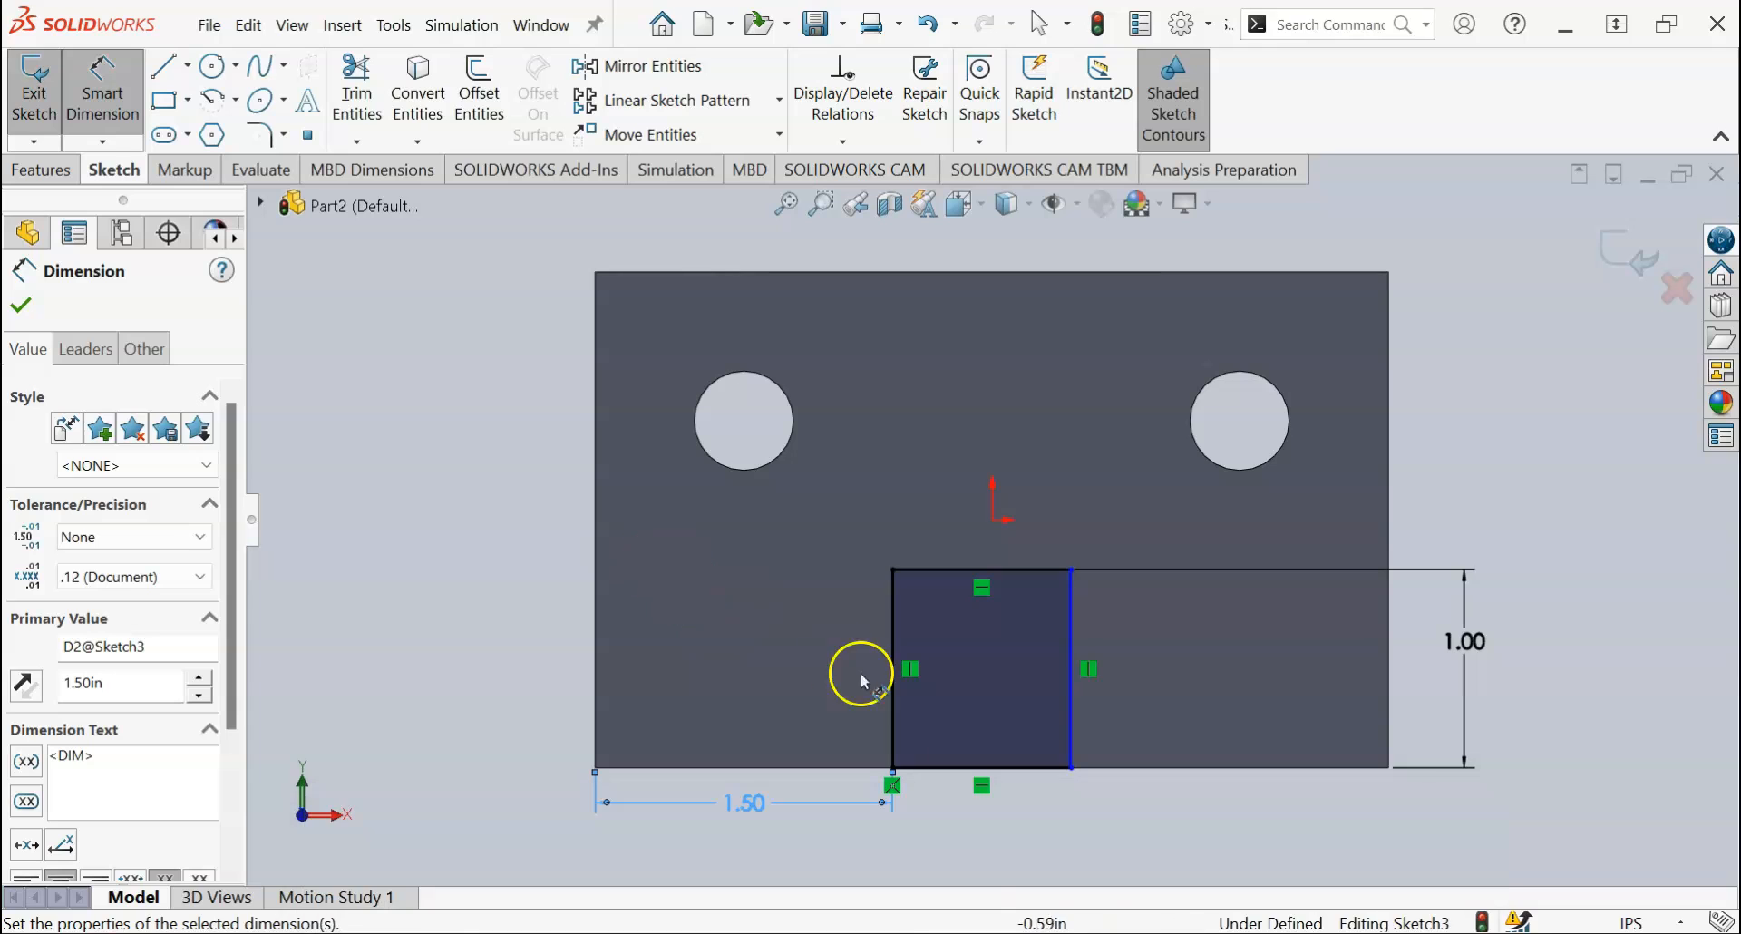
pyautogui.moveTo(891, 931)
pyautogui.click(1314, 884)
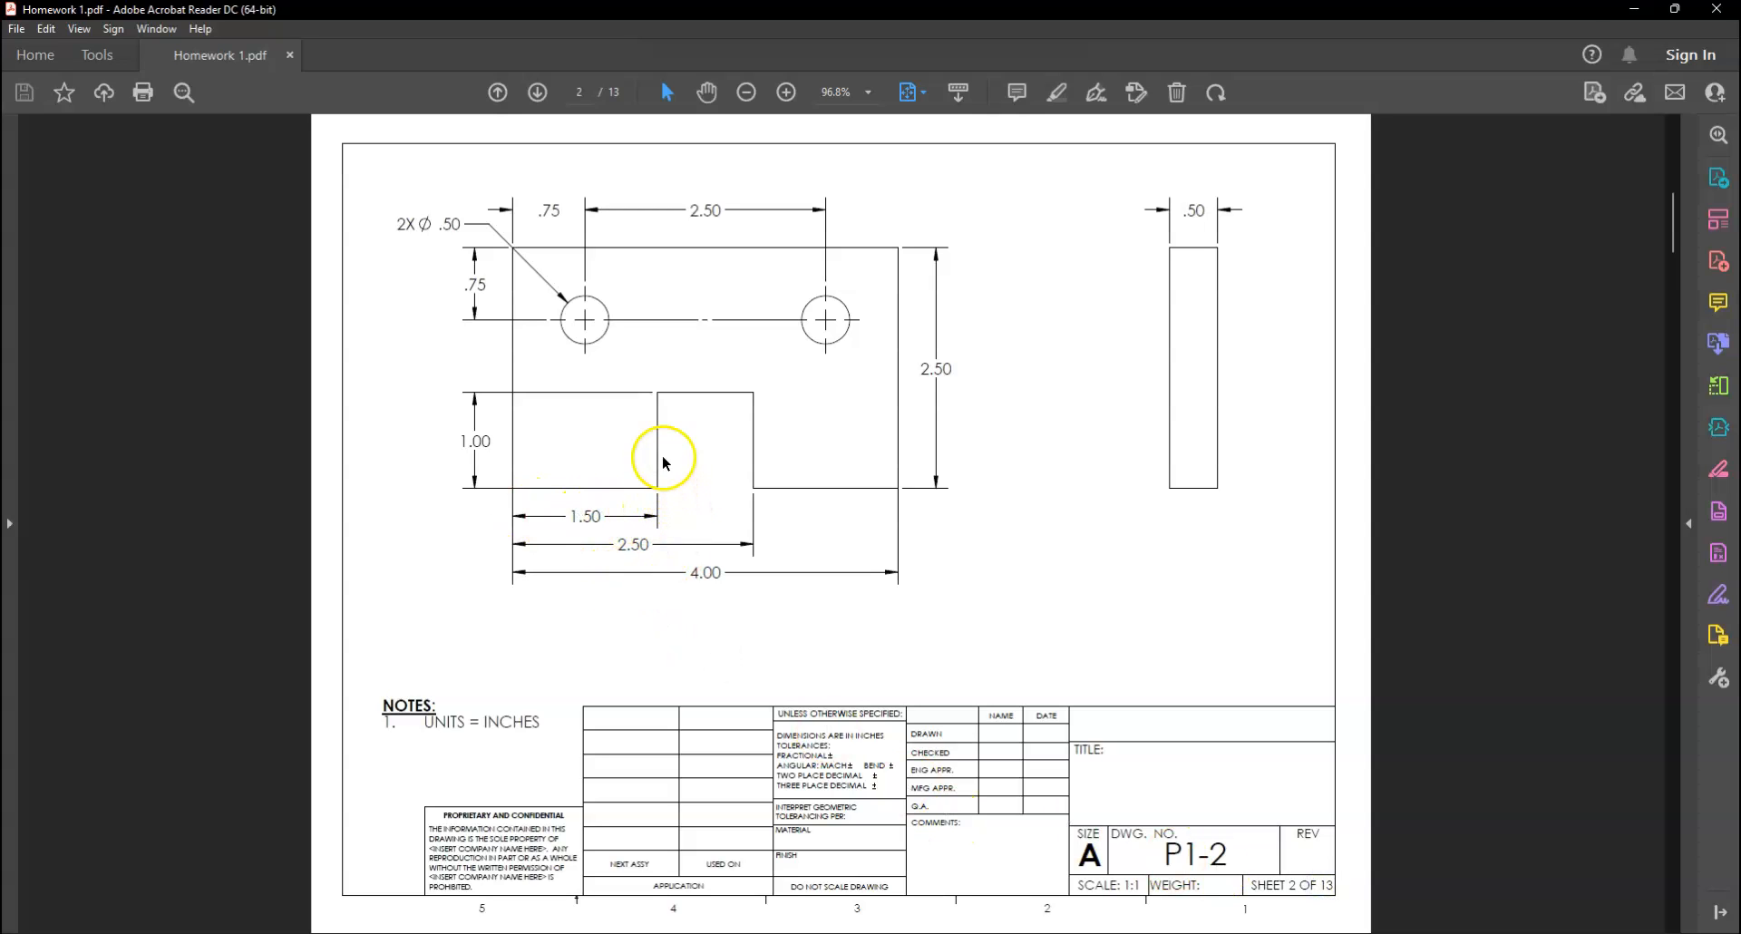
pyautogui.click(1636, 11)
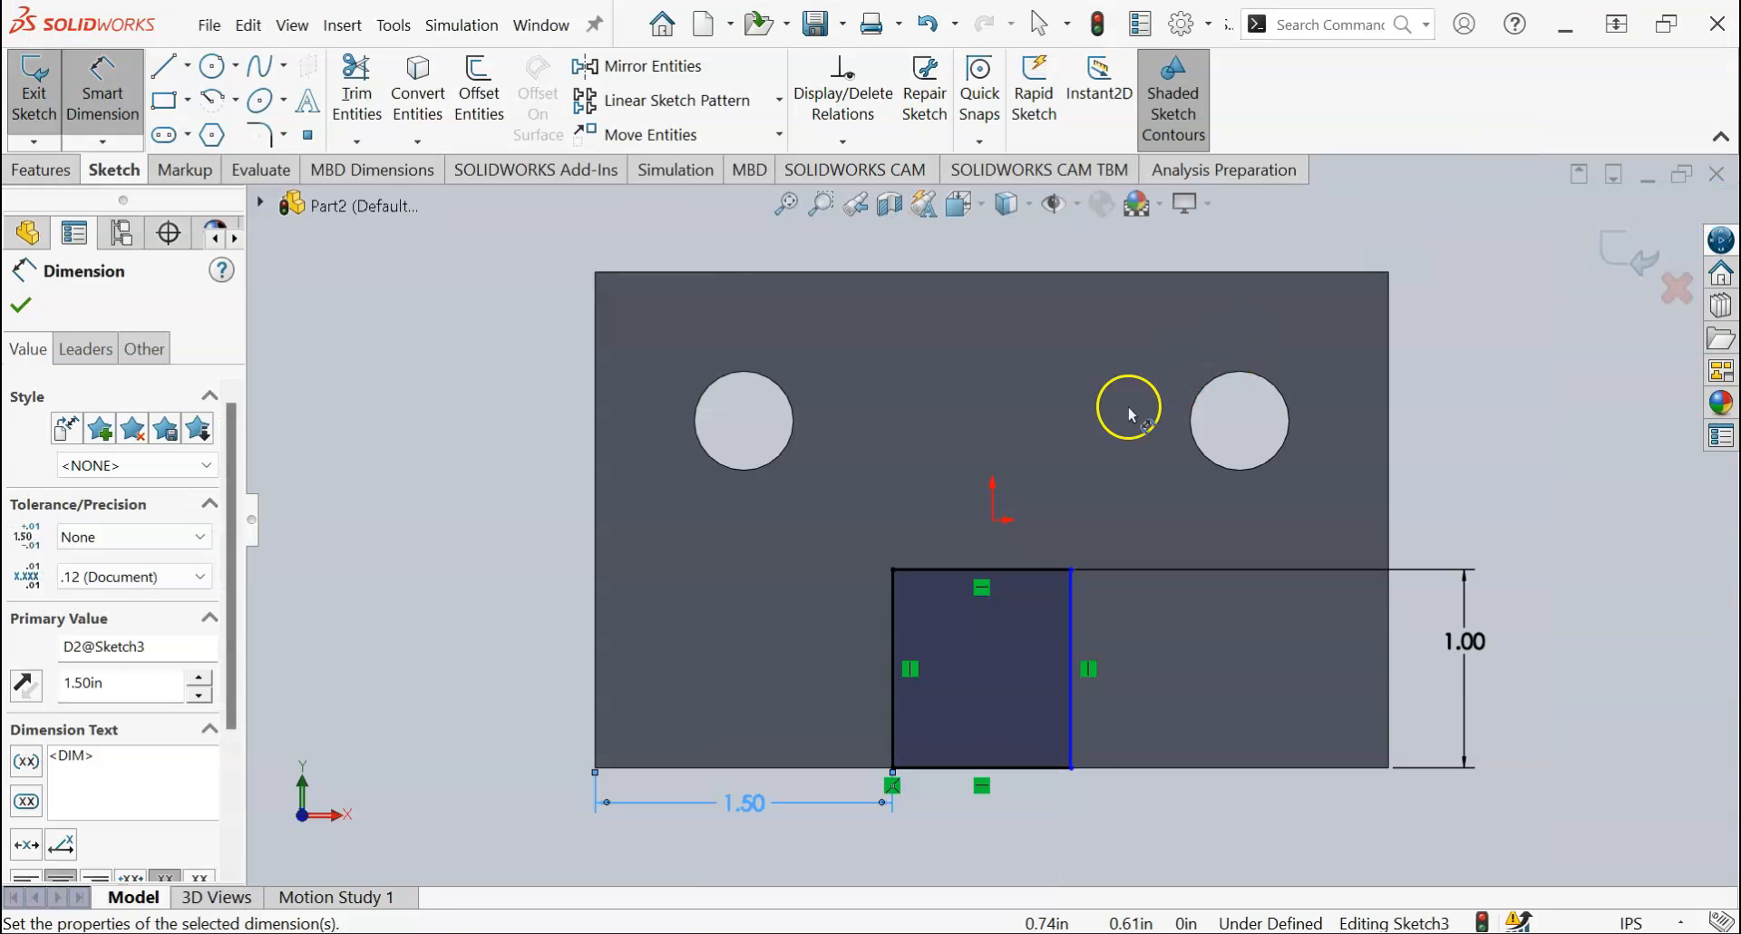
pyautogui.click(1039, 573)
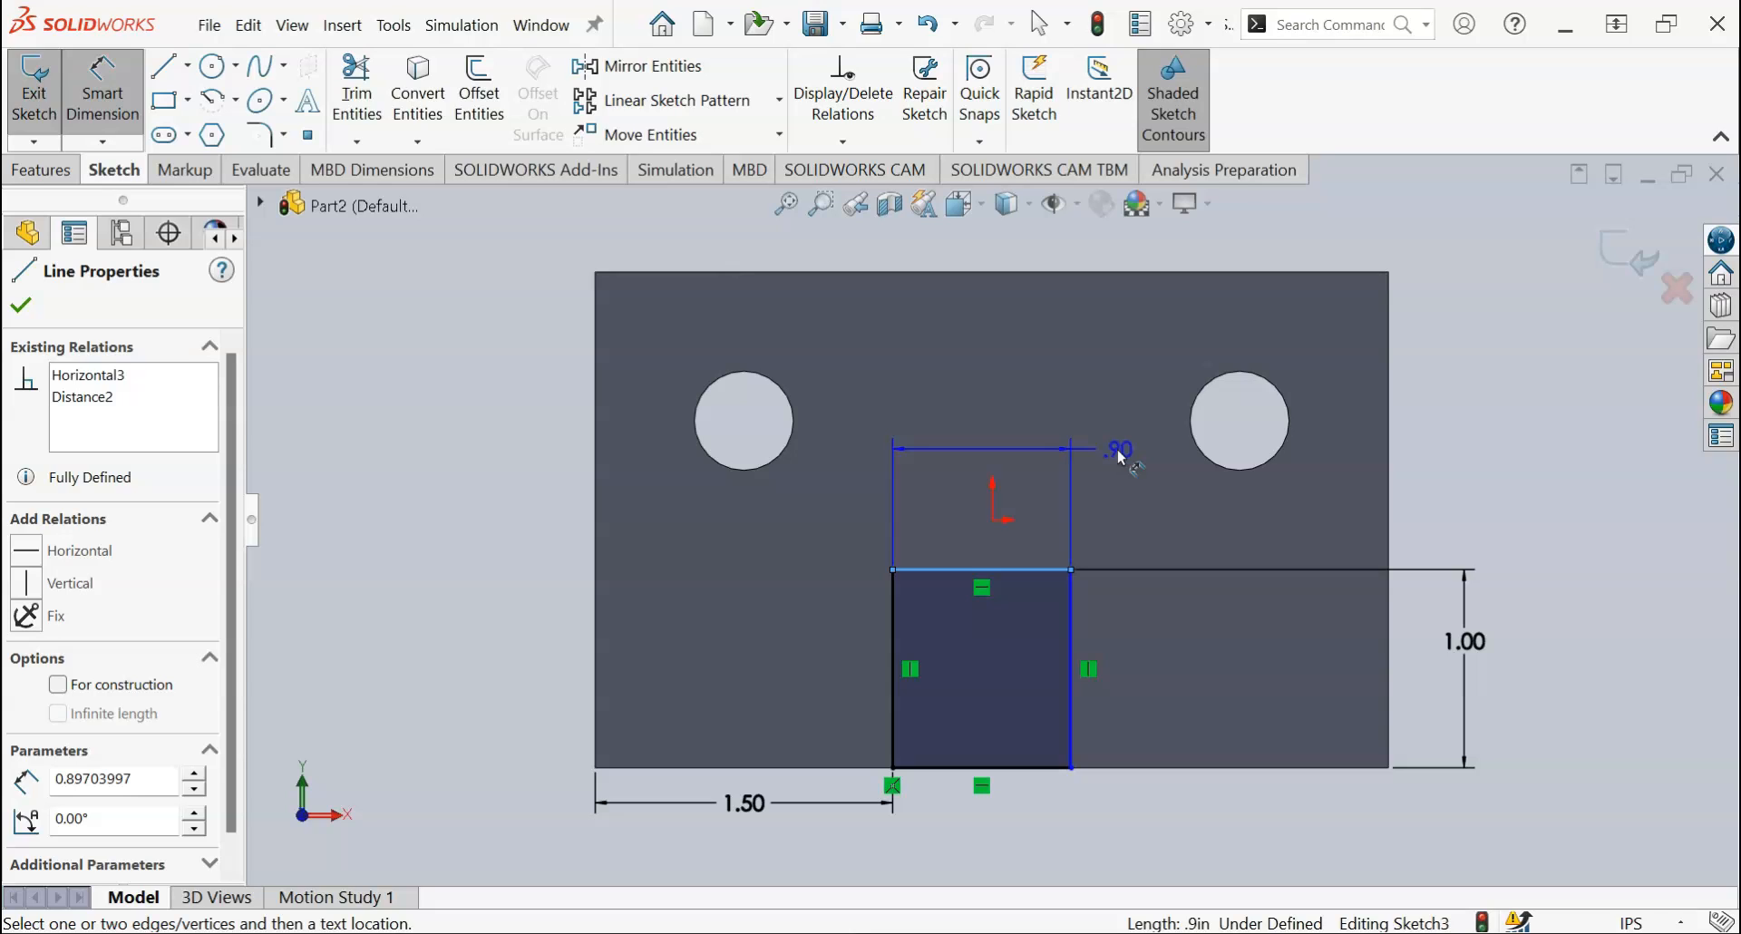
pyautogui.click(1070, 453)
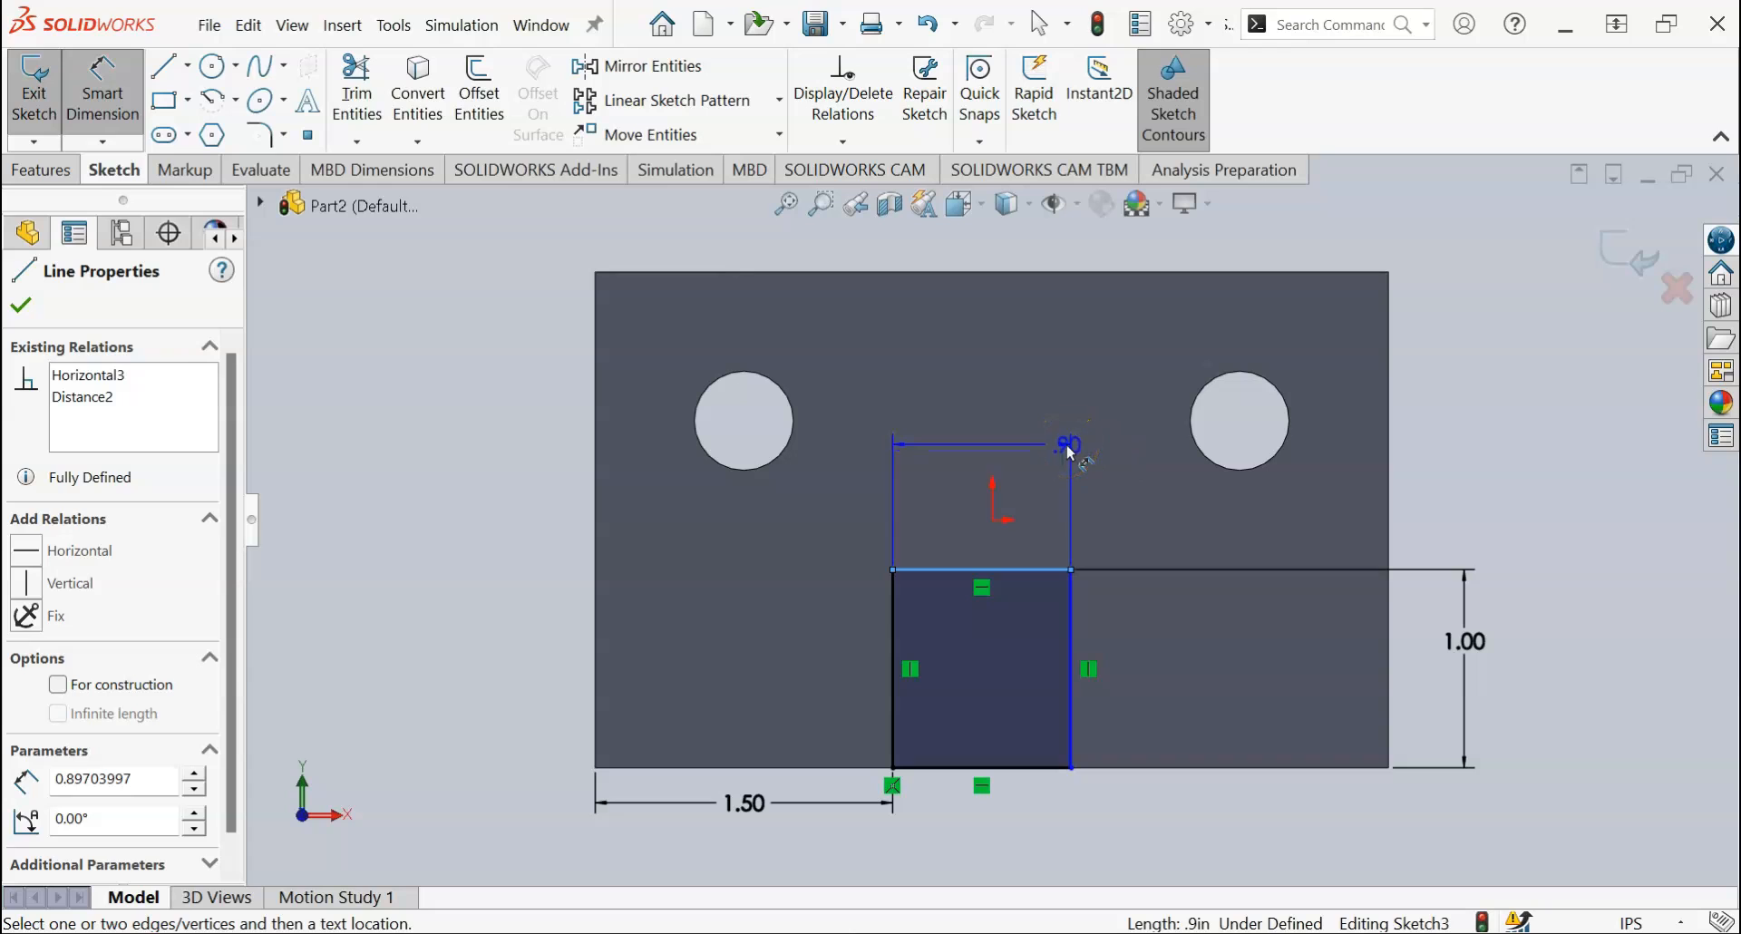
pyautogui.press('Escape')
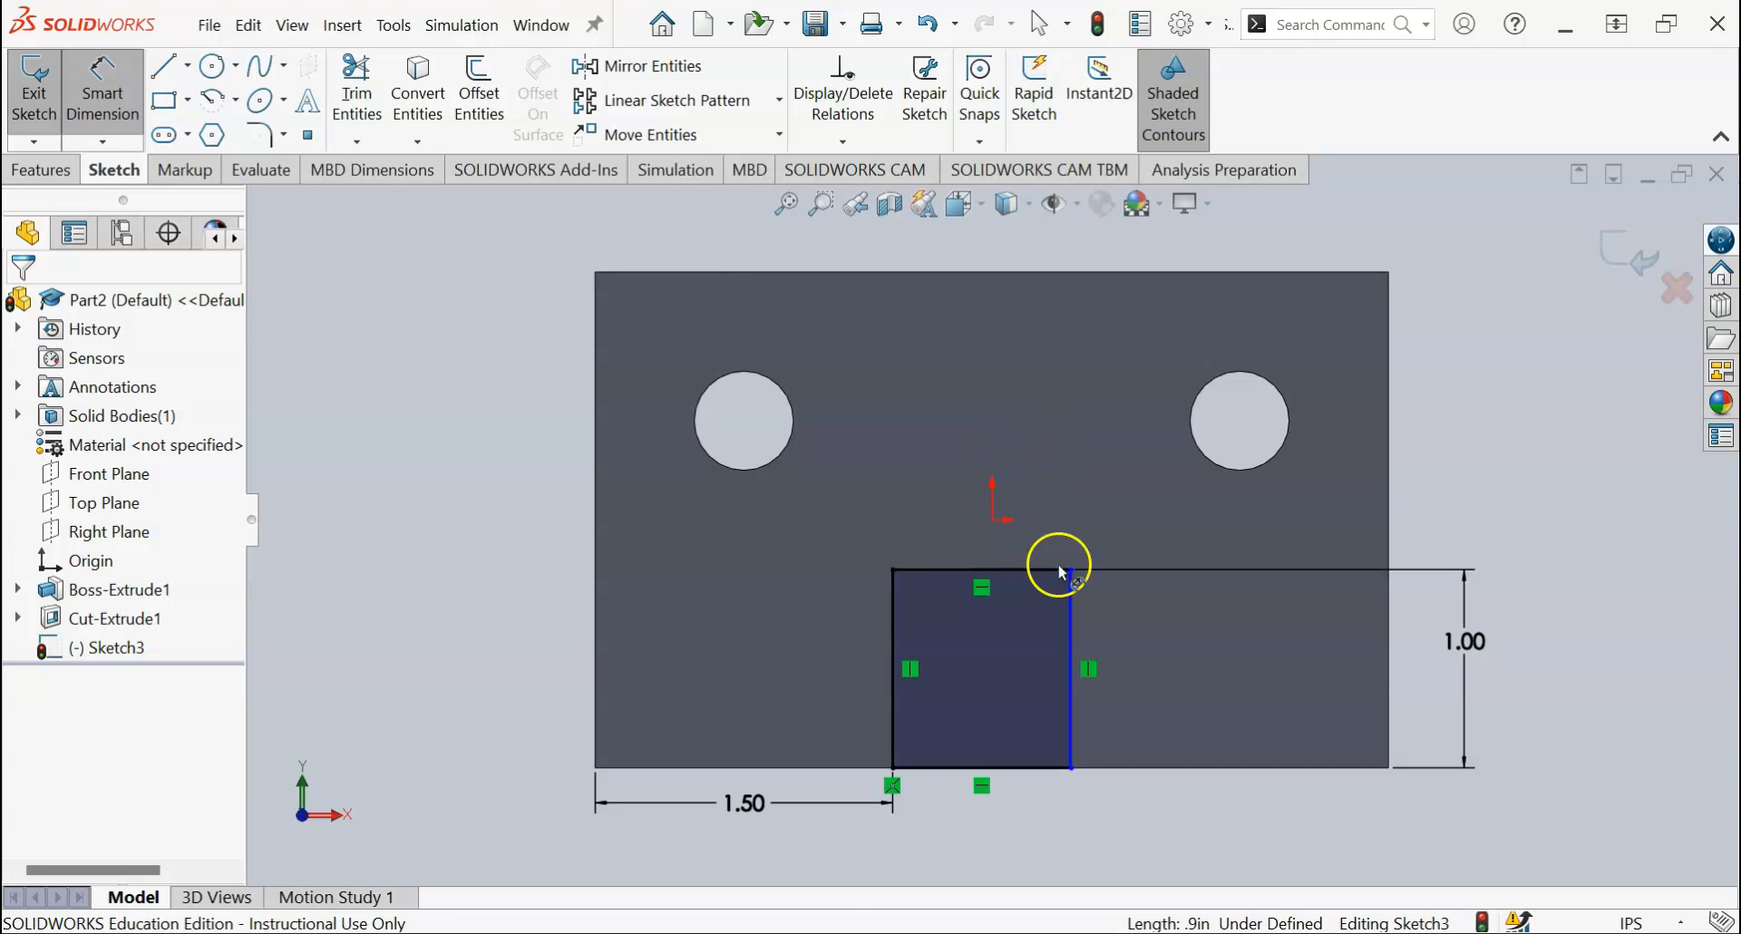
# Step: Dimension the notch rectangle's right side 2.5 in from the plate's left edge
pyautogui.click(1071, 739)
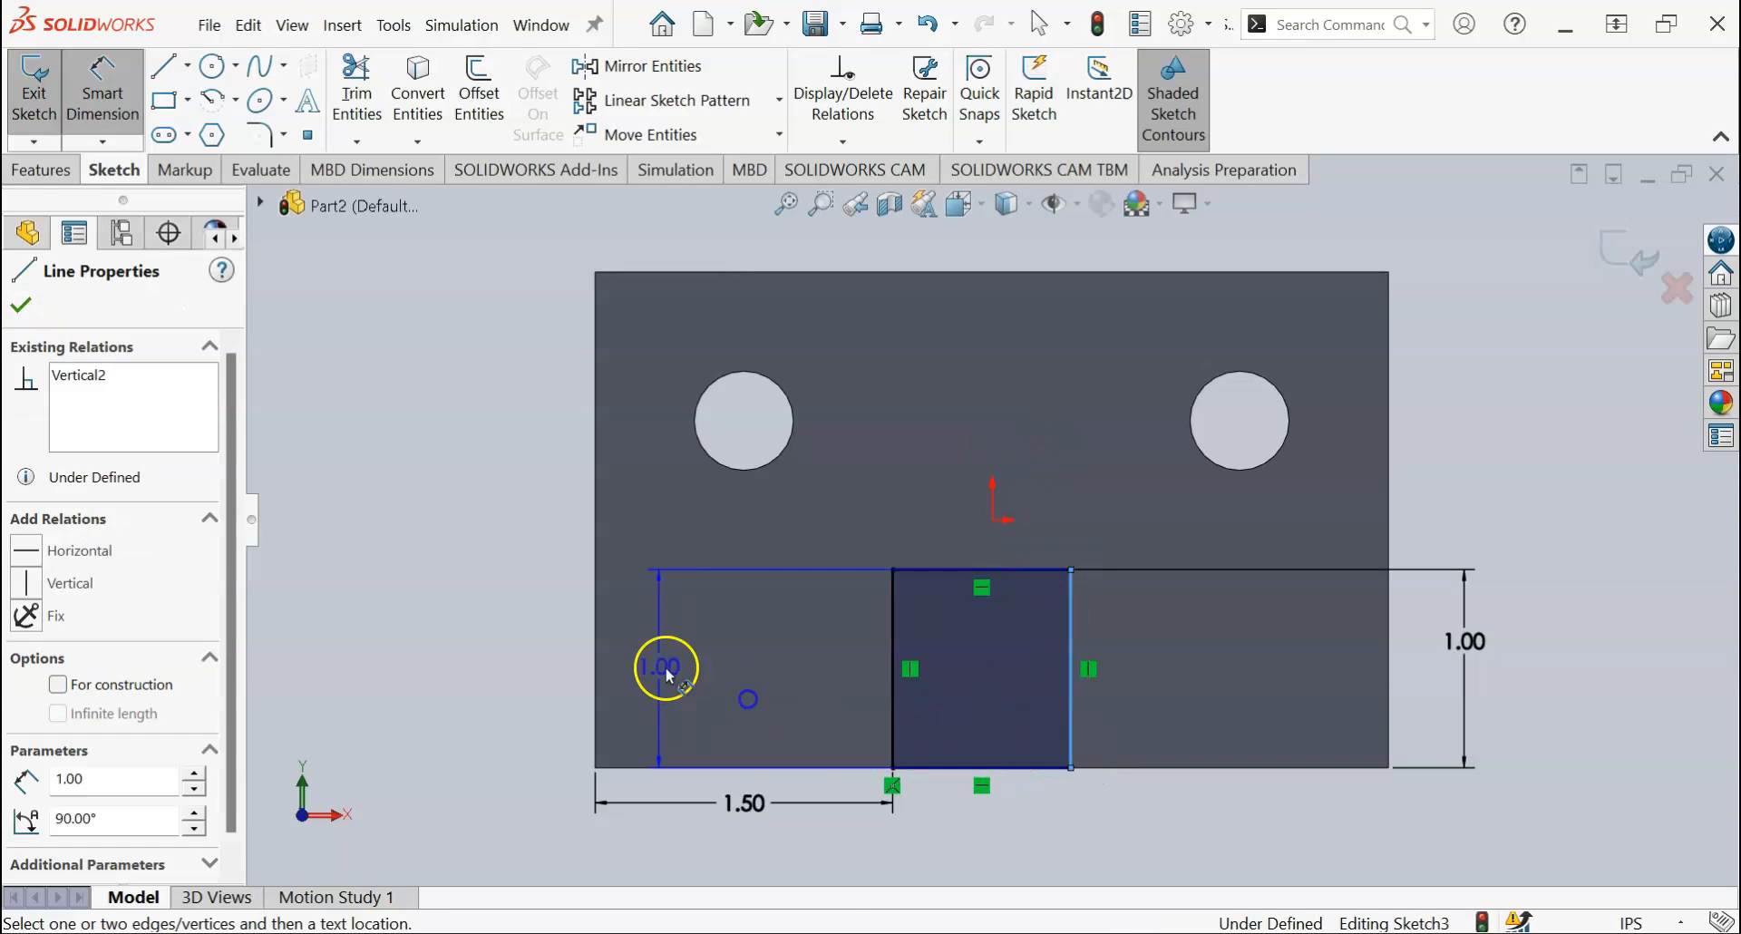
pyautogui.click(597, 652)
pyautogui.scroll(1, 813, 680)
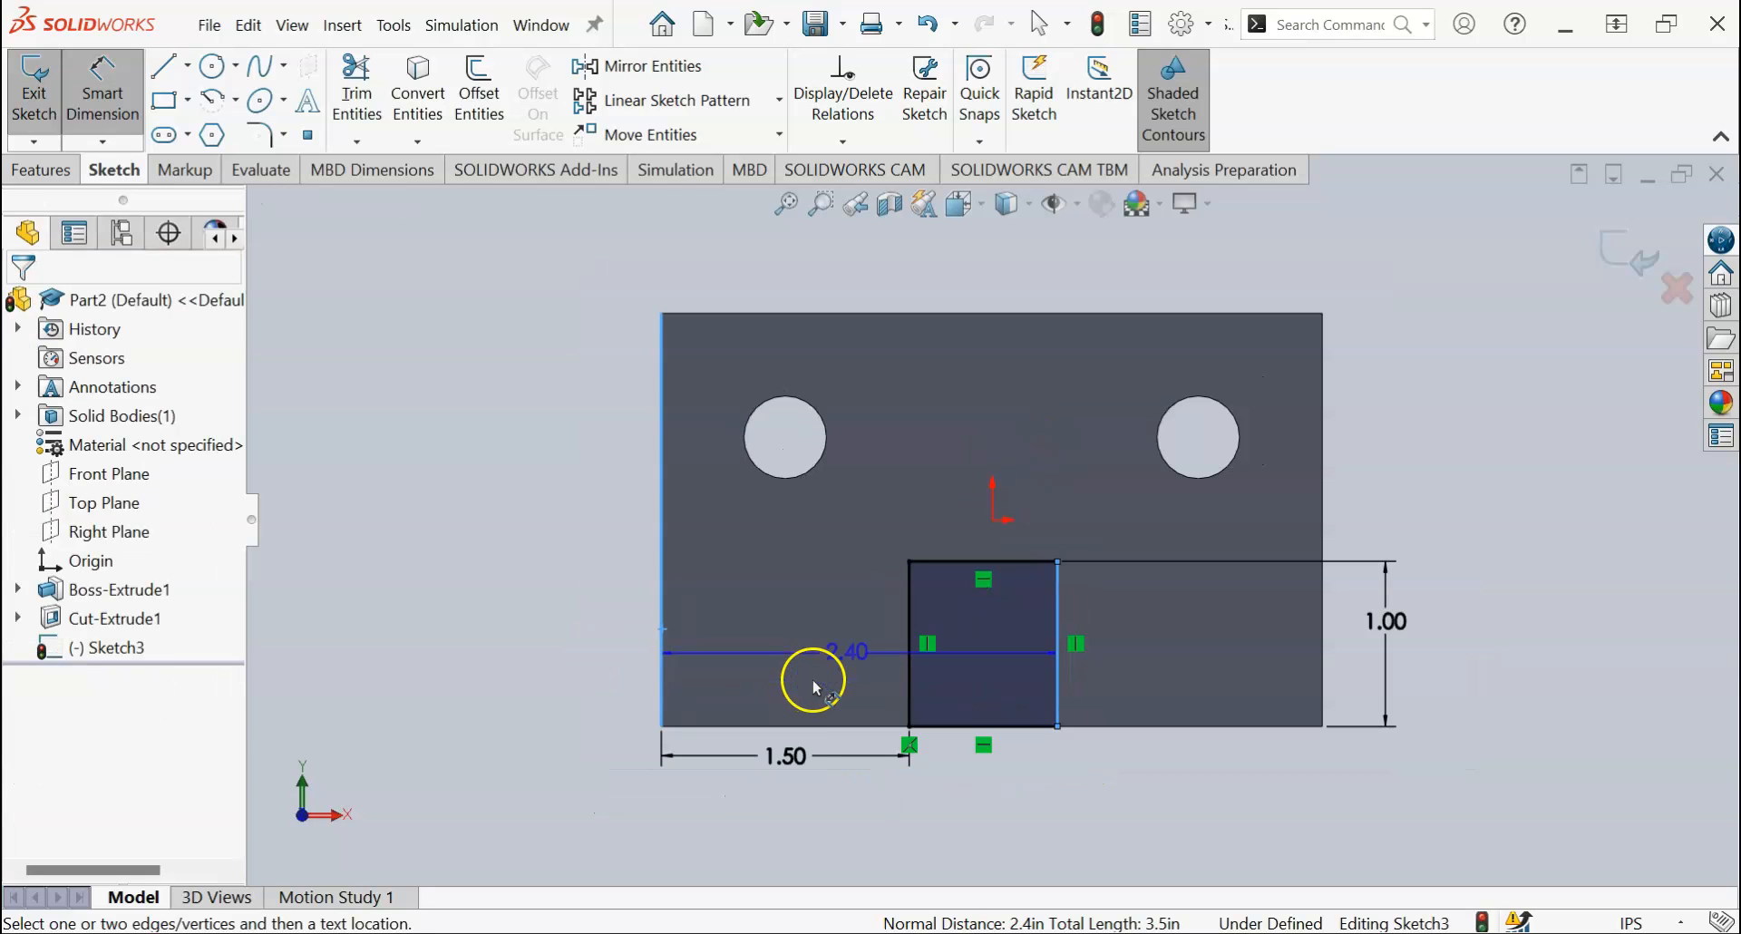
pyautogui.click(864, 801)
pyautogui.write('2.5')
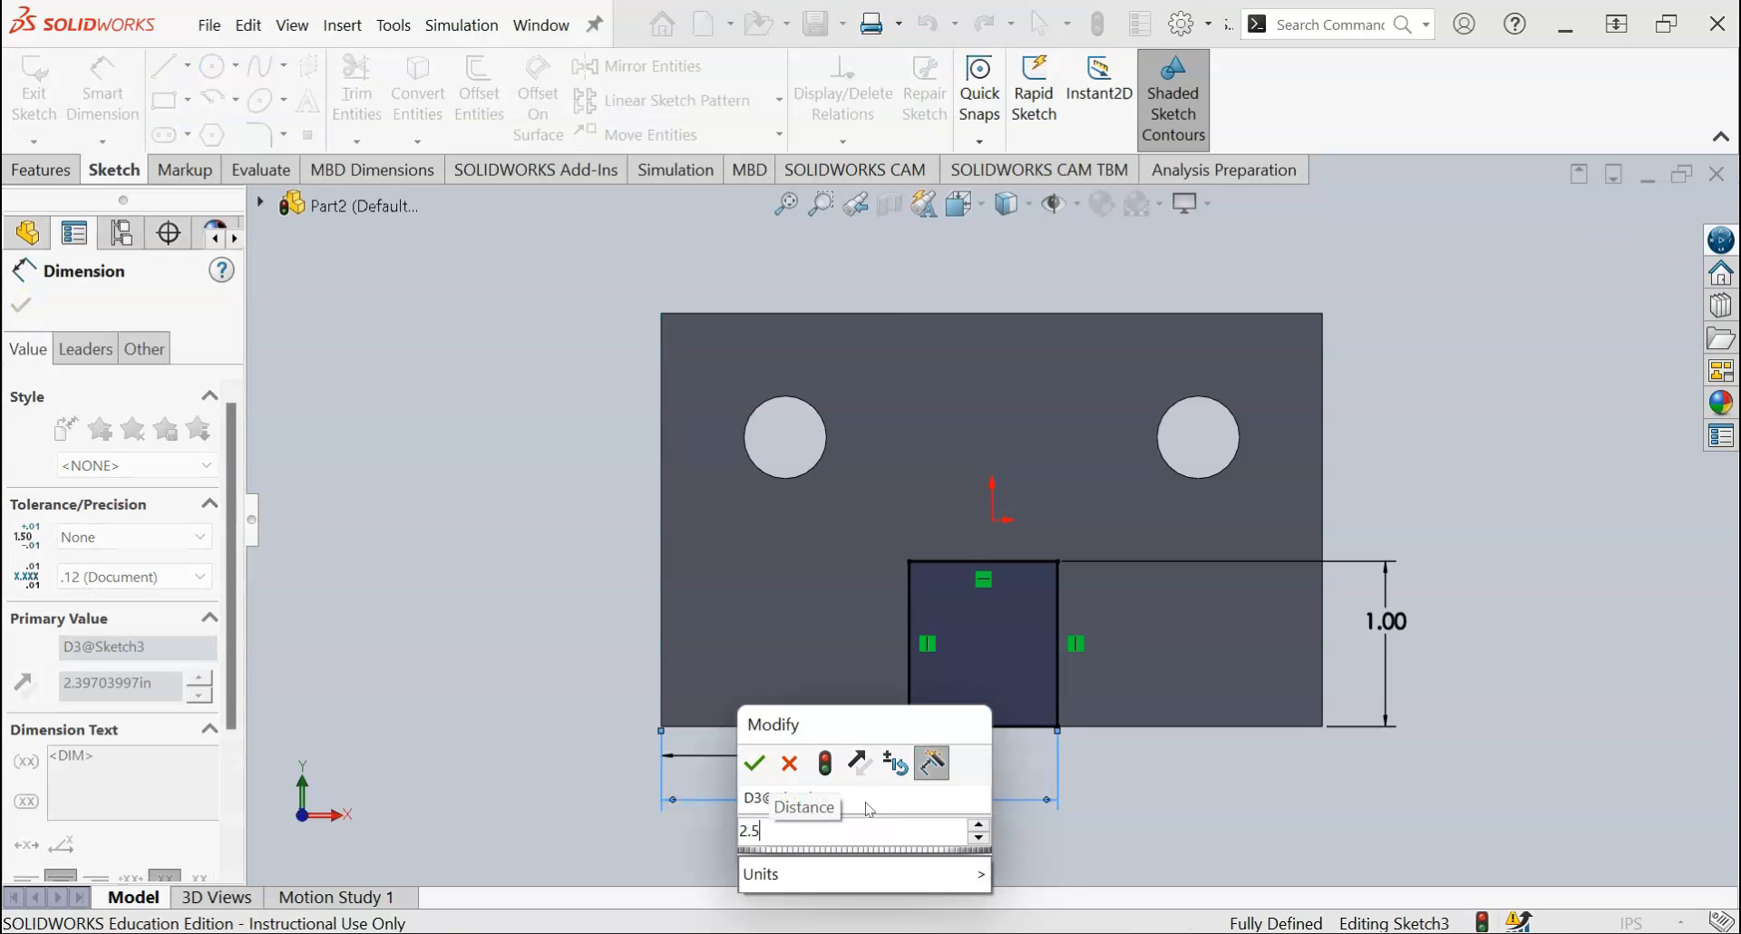
pyautogui.press('Return')
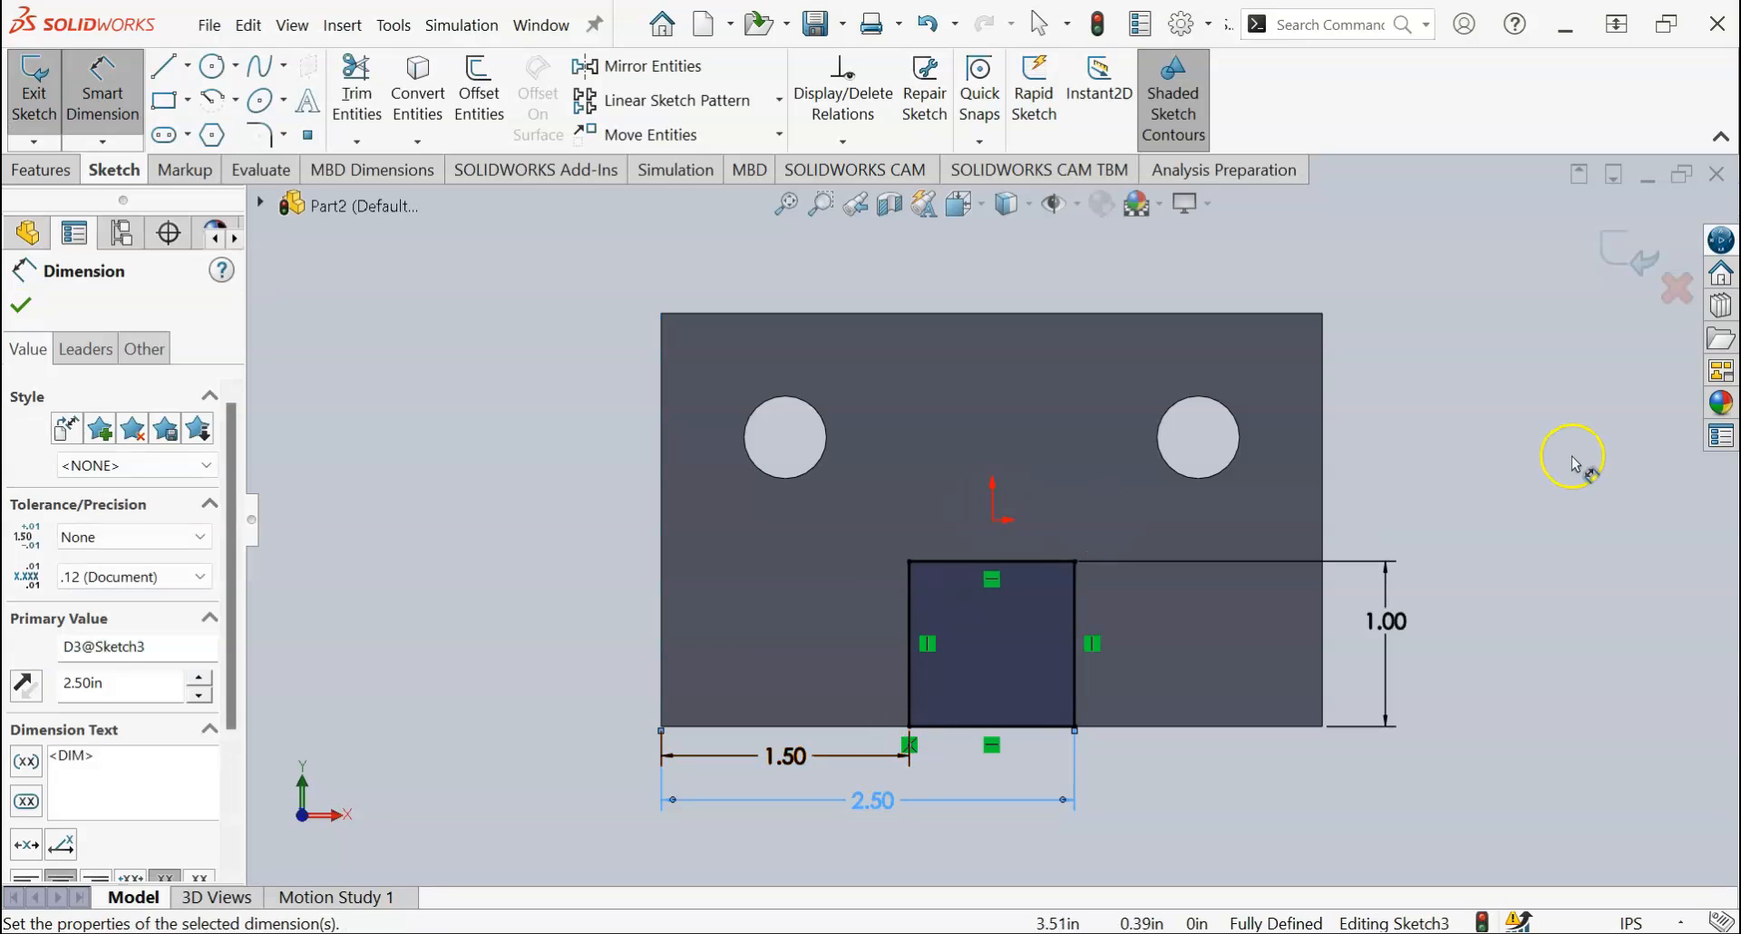
# Step: Exit the sketch and cut the notch rectangle through the plate with an Extruded Cut using the Through All end condition
pyautogui.click(1627, 254)
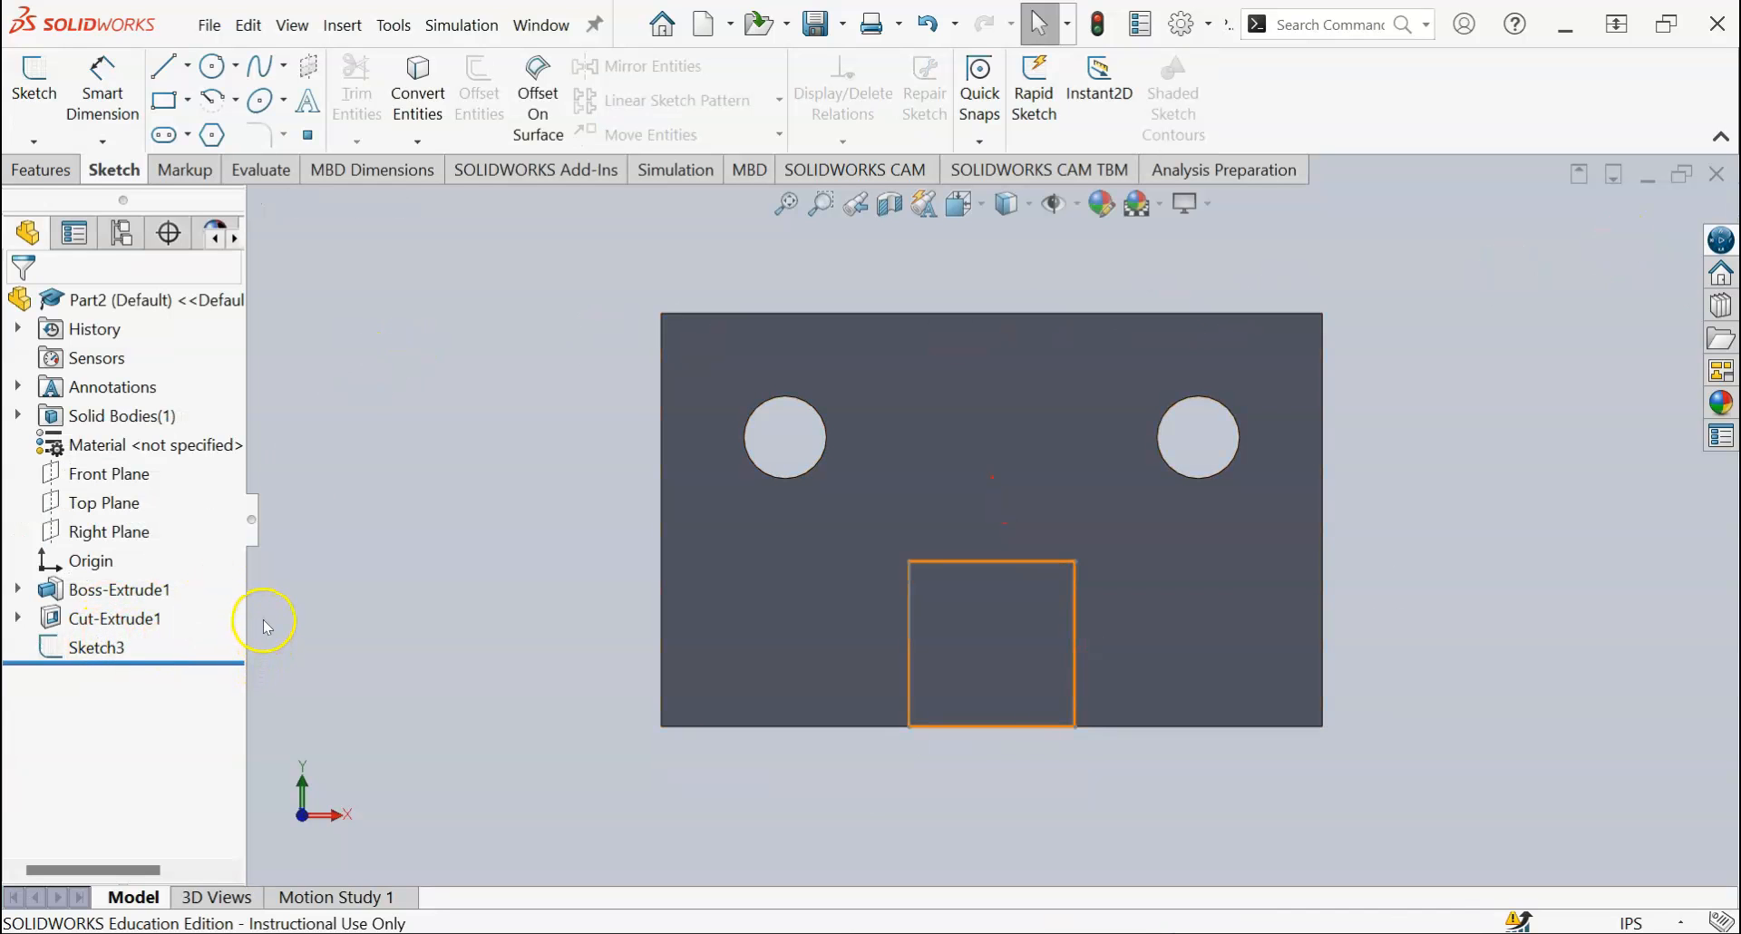
pyautogui.click(127, 646)
pyautogui.click(45, 170)
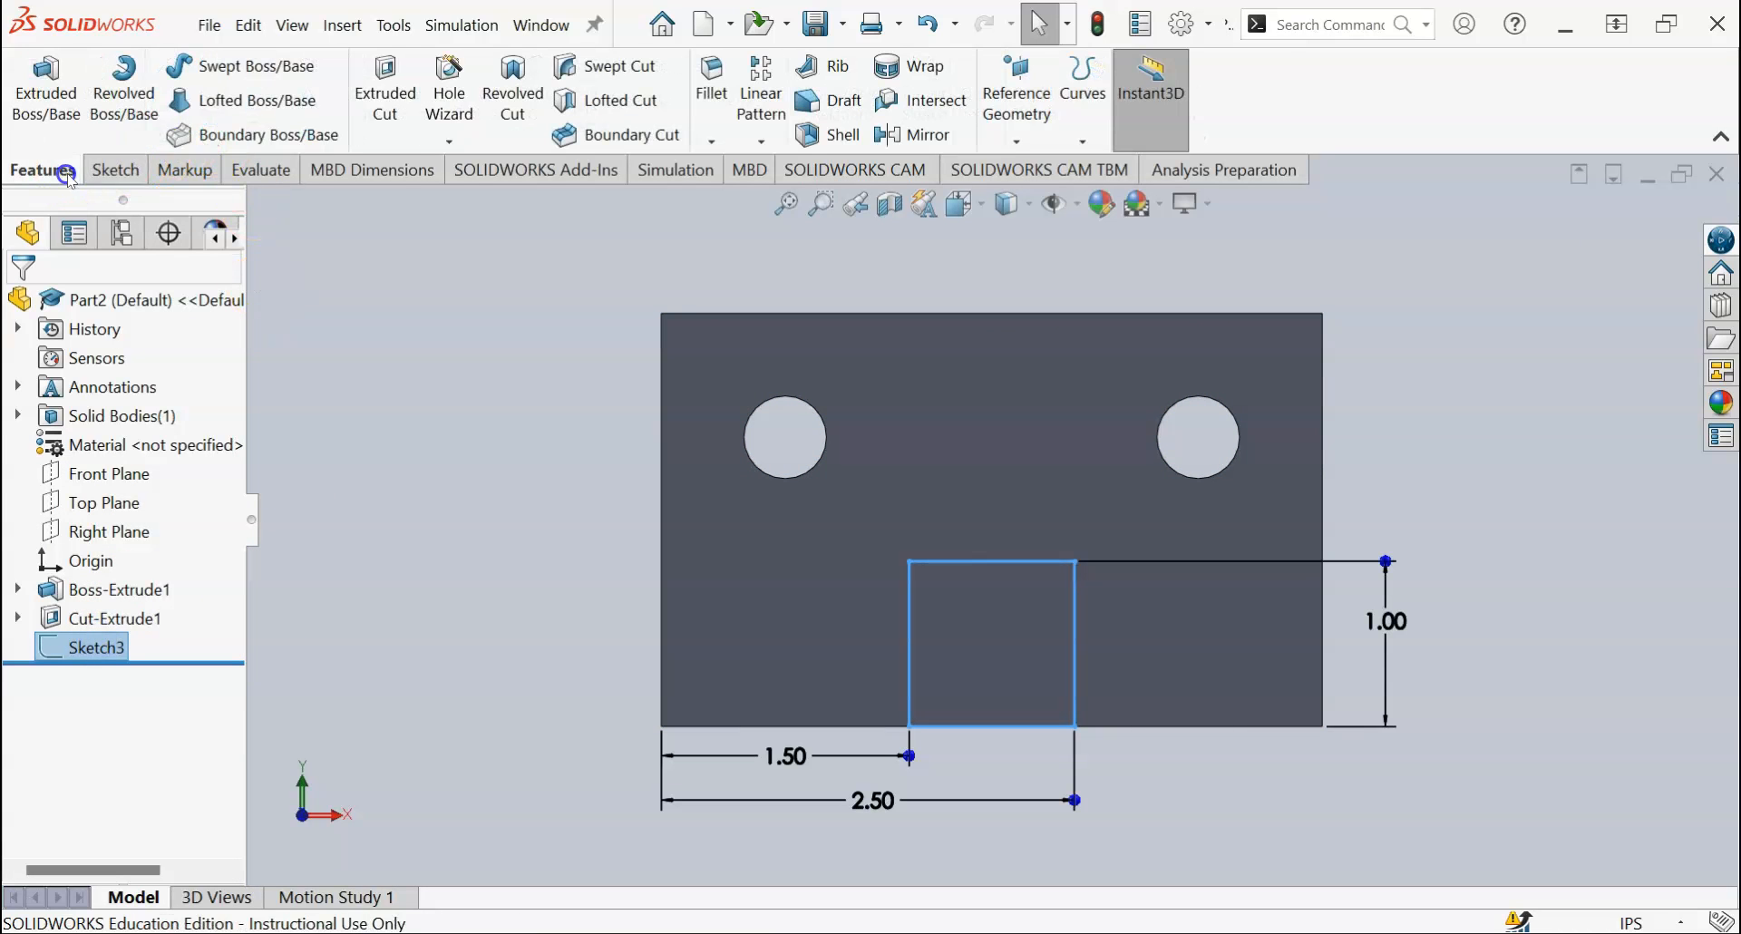
pyautogui.click(385, 95)
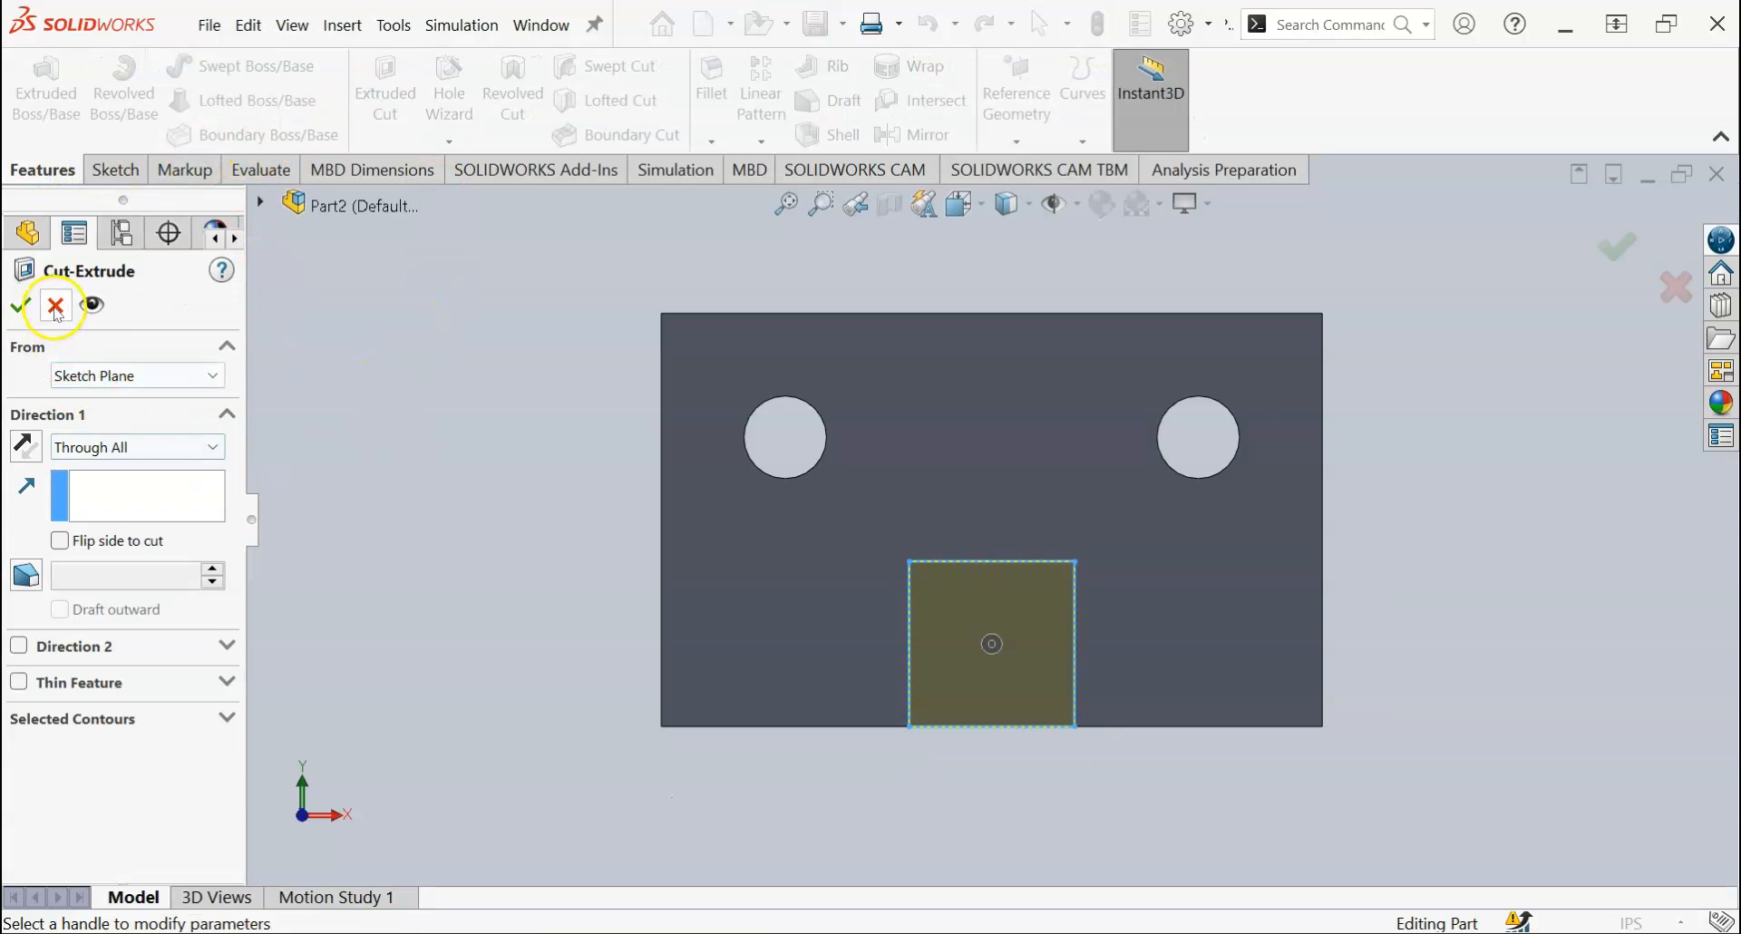
pyautogui.click(20, 304)
pyautogui.moveTo(787, 591); pyautogui.dragTo(572, 567, button='middle')
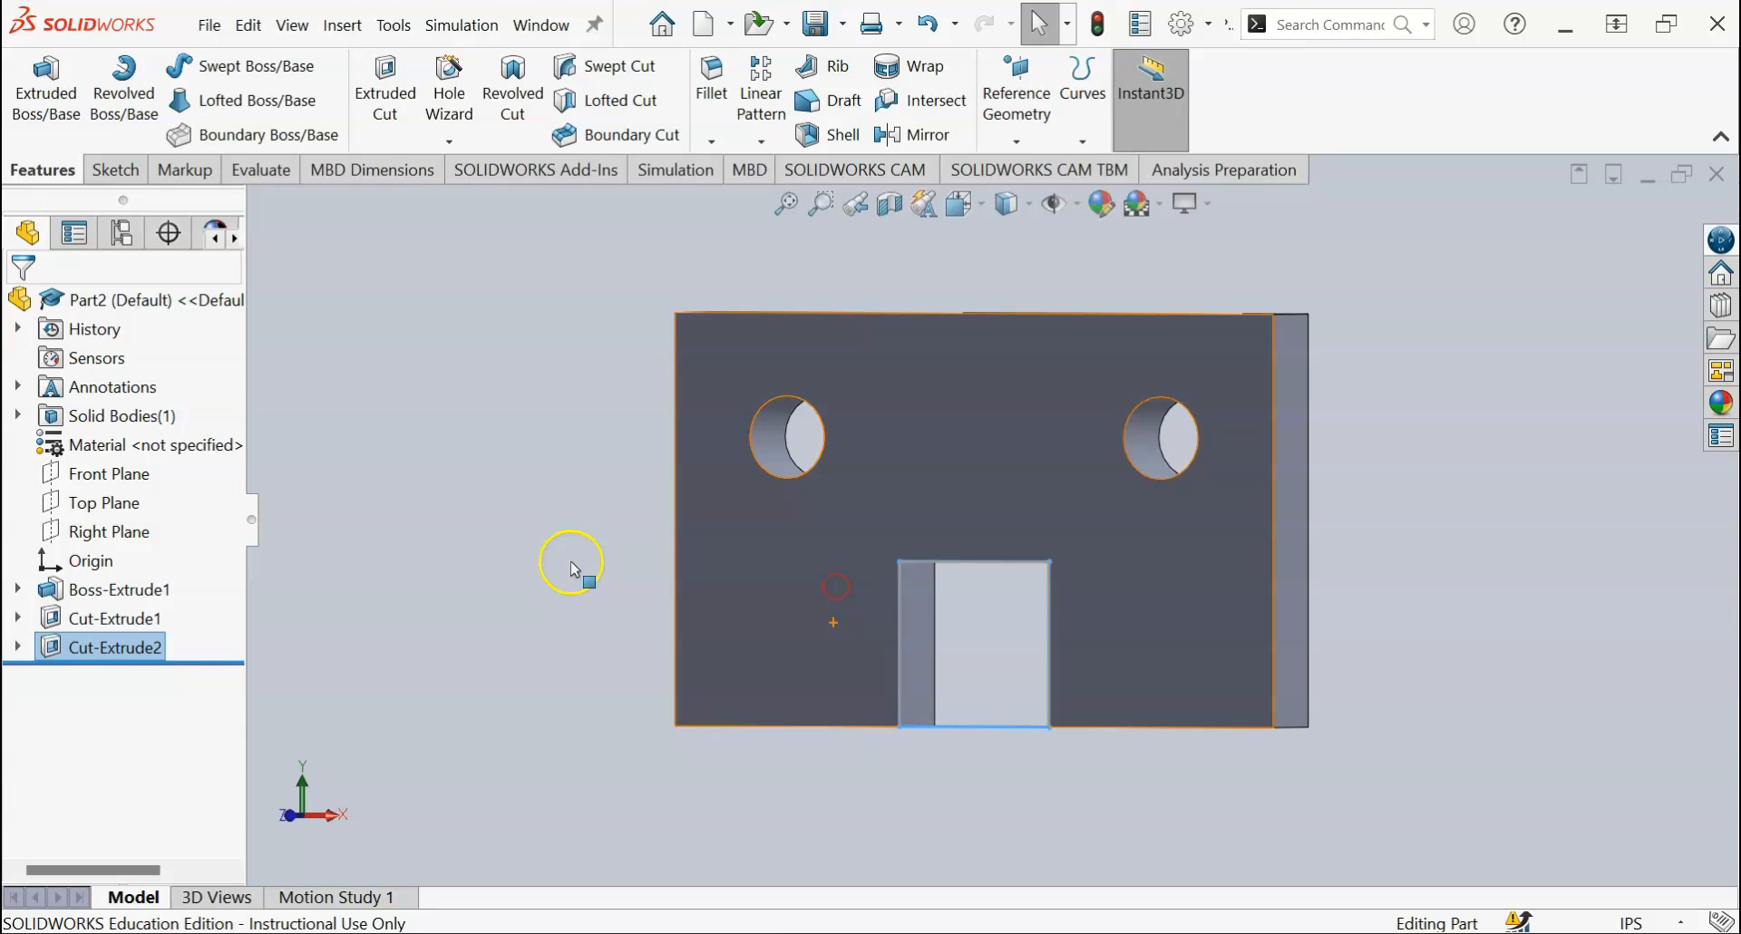
pyautogui.click(574, 569)
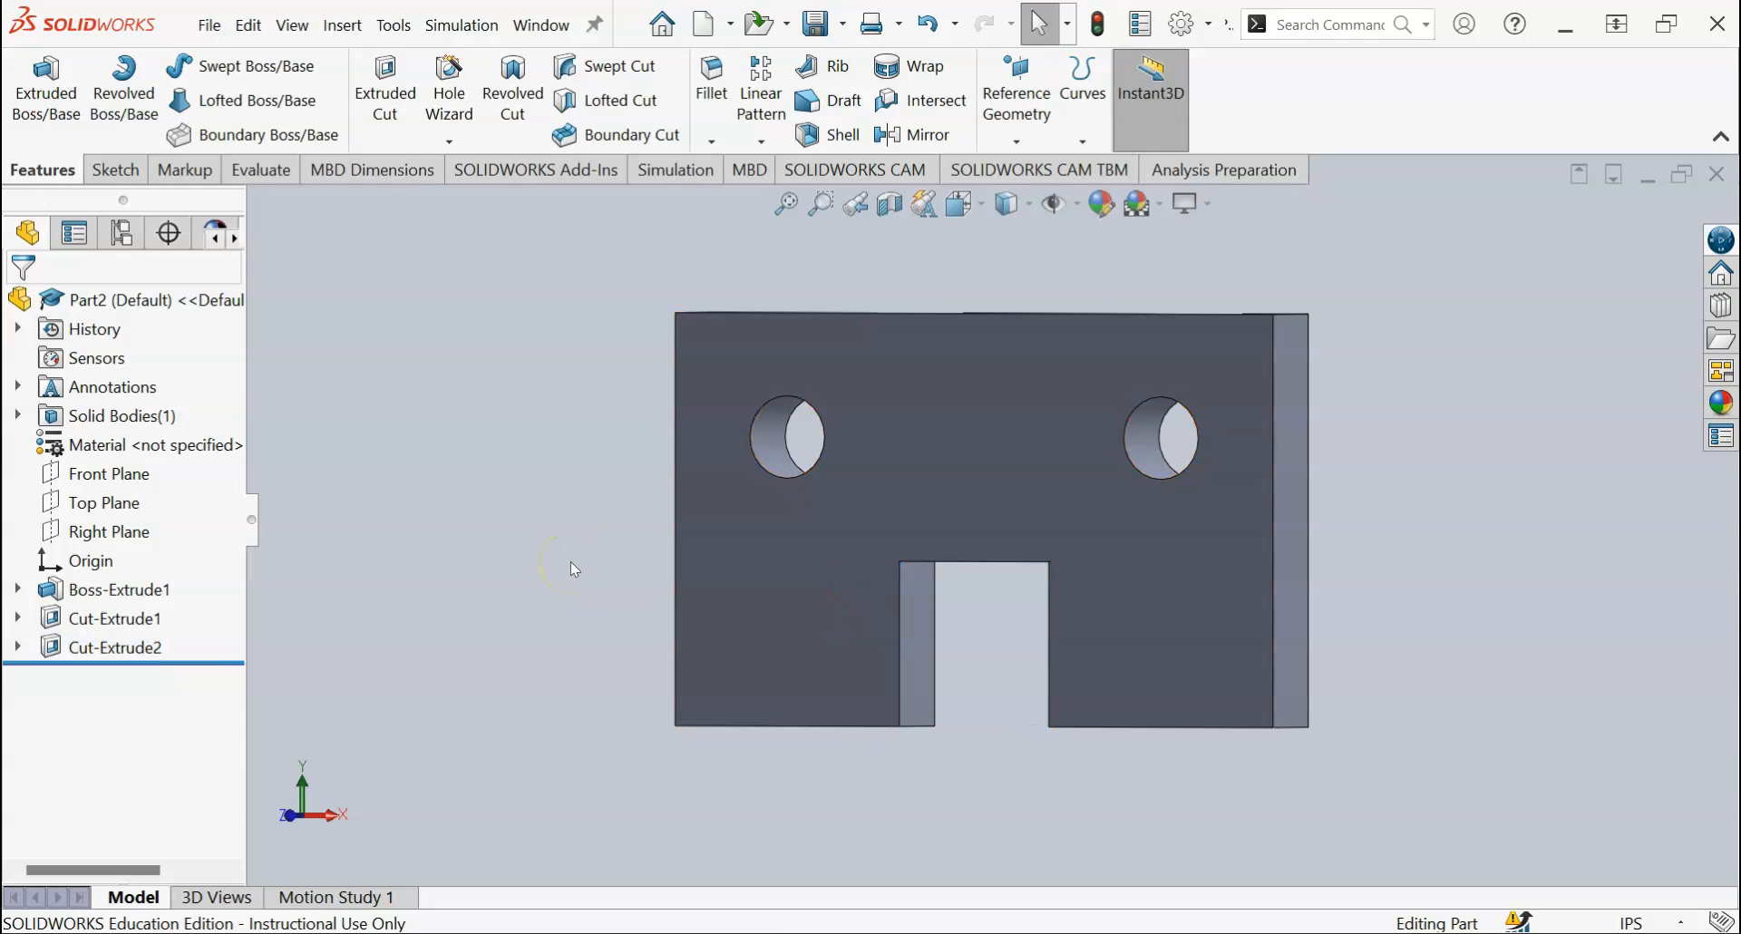
# Step: Compare the notched plate with drawing P1-2, and set the horizontal width dimension in the base extrusion's sketch to 6 in
pyautogui.moveTo(1057, 535); pyautogui.dragTo(1009, 594, button='middle')
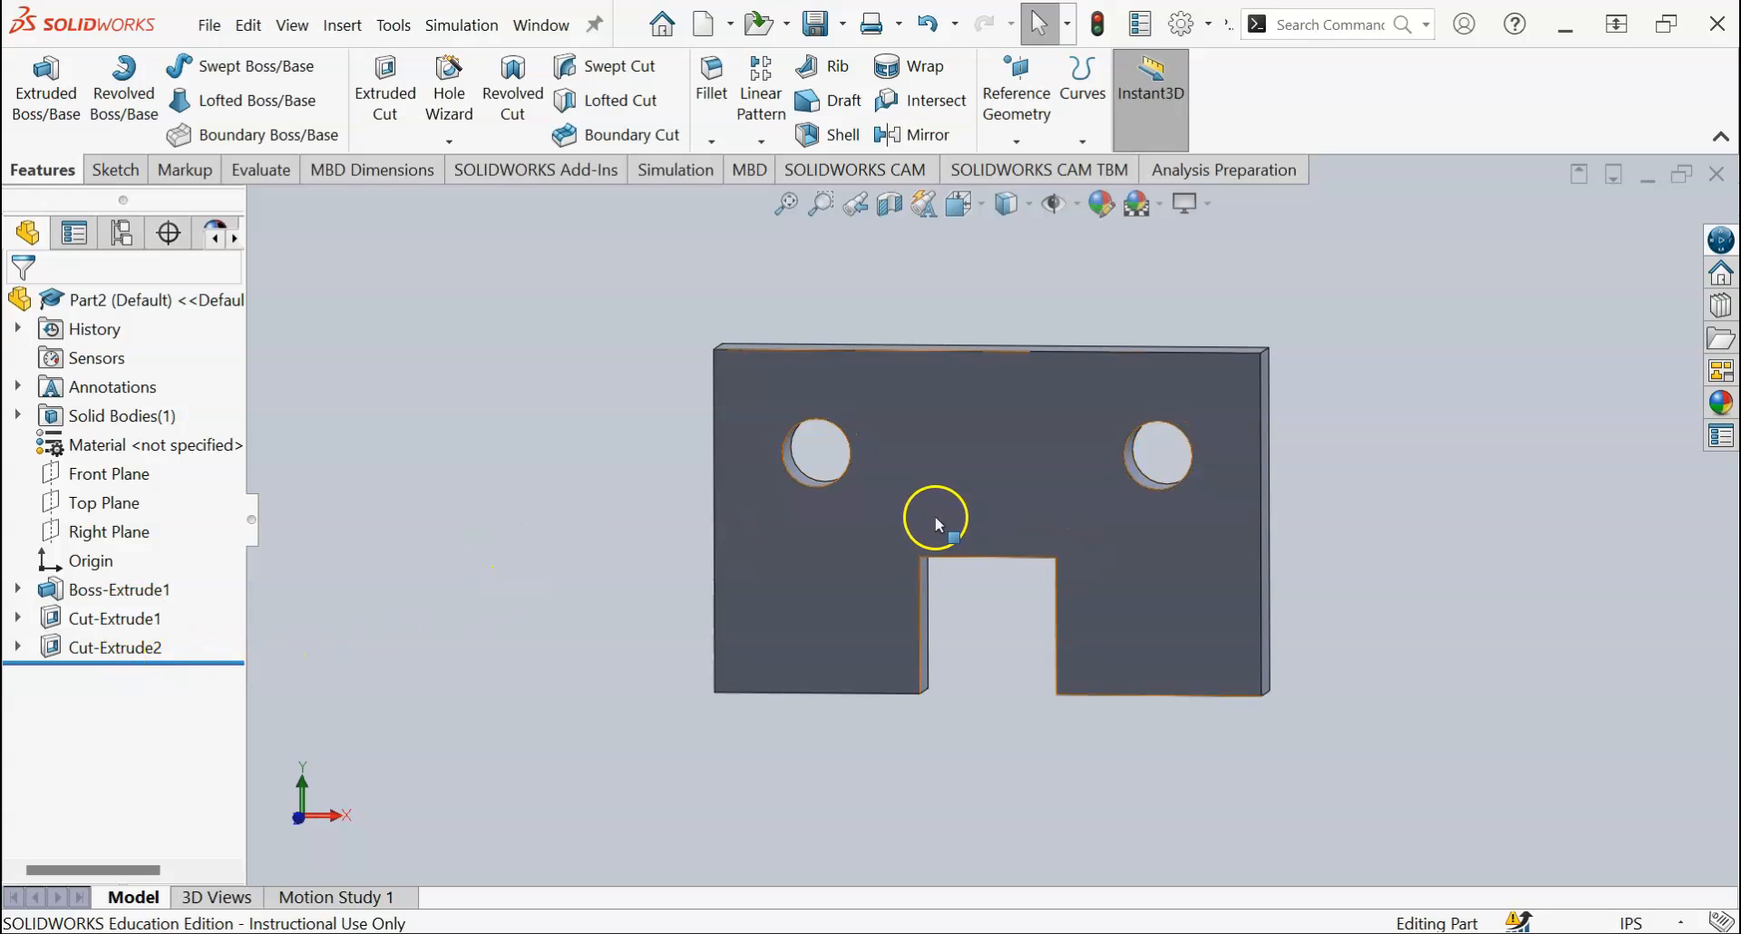
pyautogui.moveTo(970, 932)
pyautogui.moveTo(890, 932)
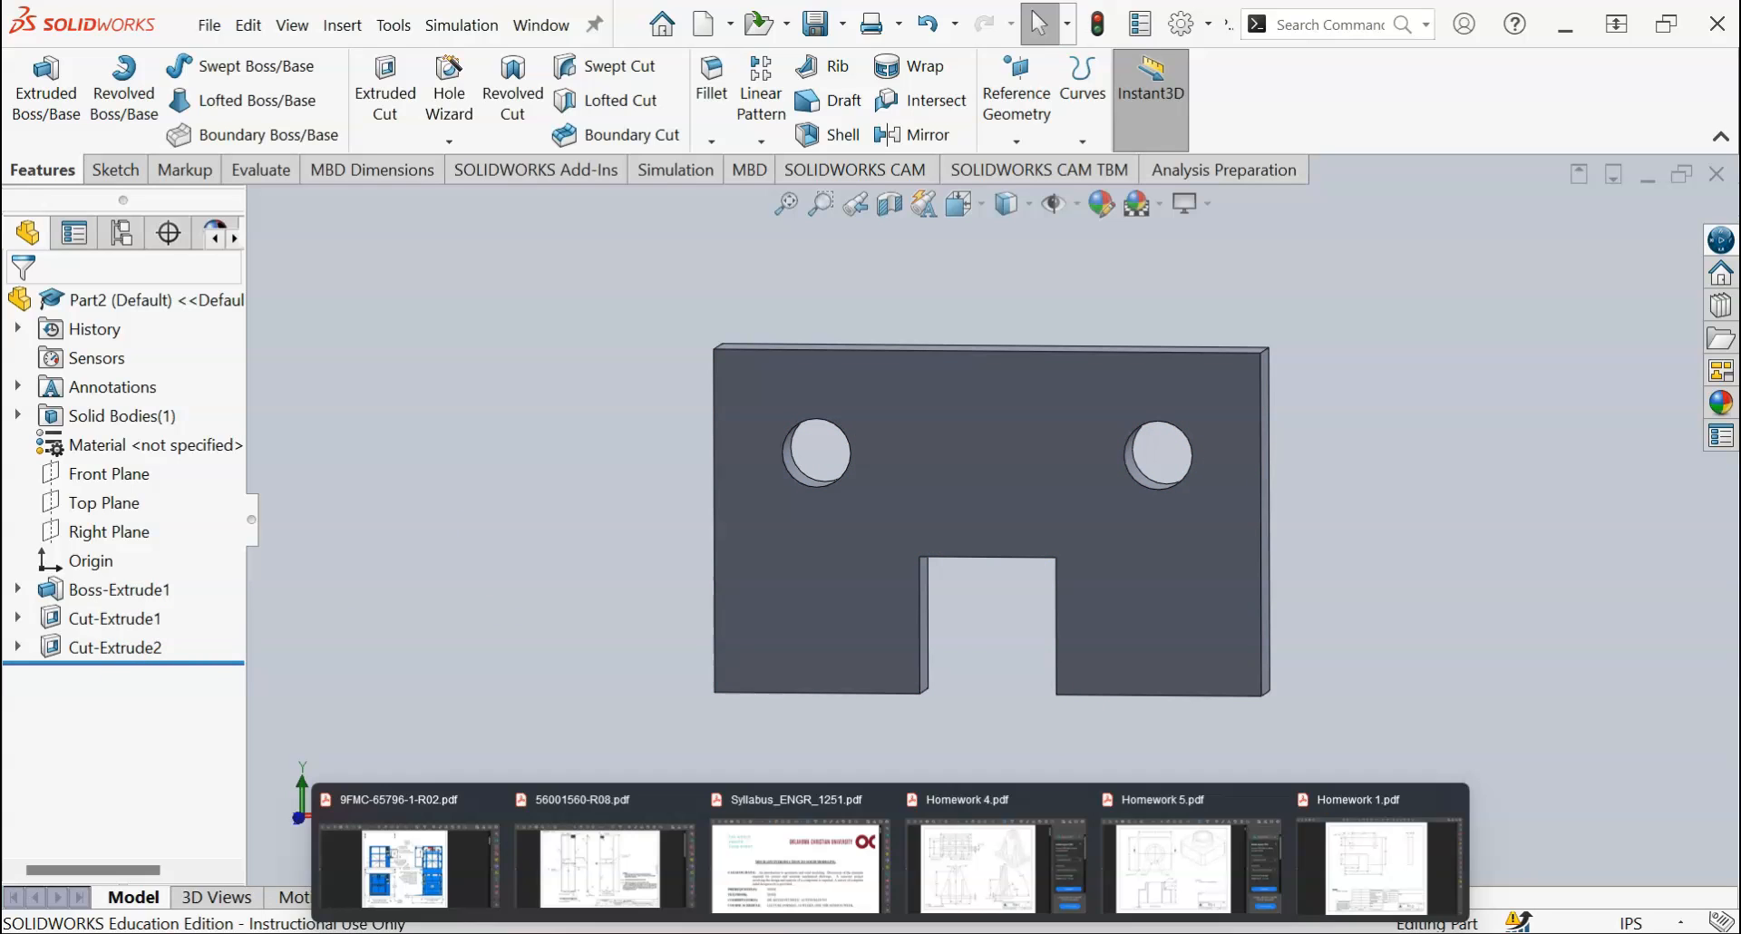
pyautogui.click(1357, 891)
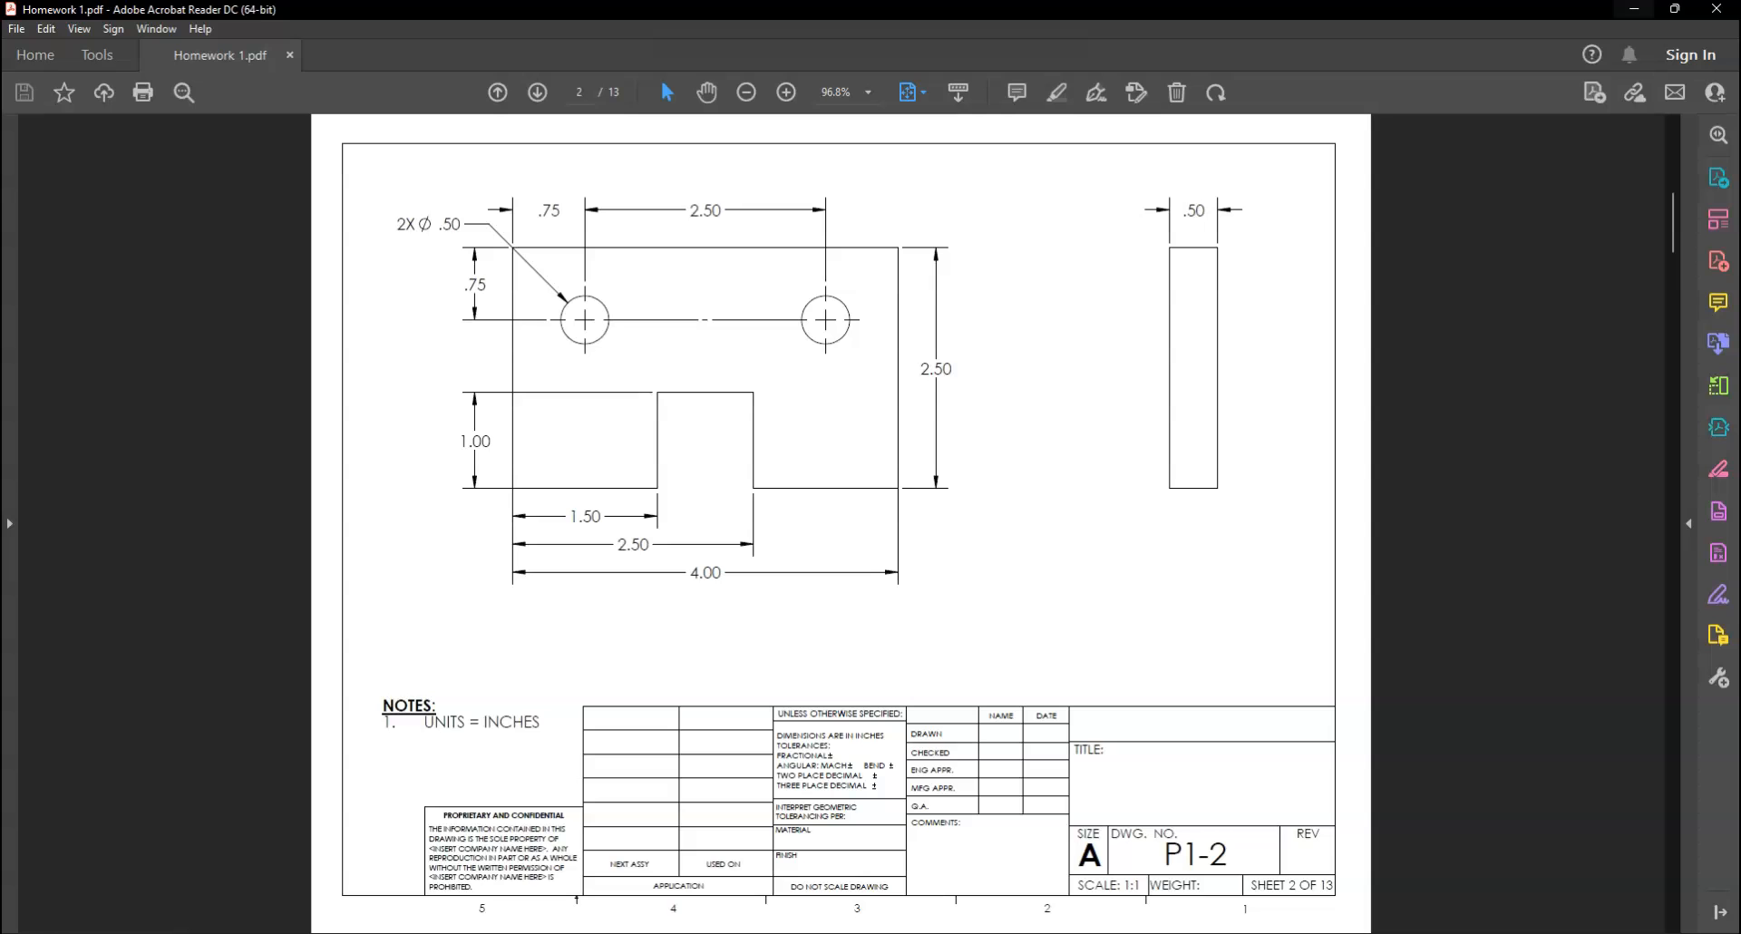
pyautogui.click(1634, 9)
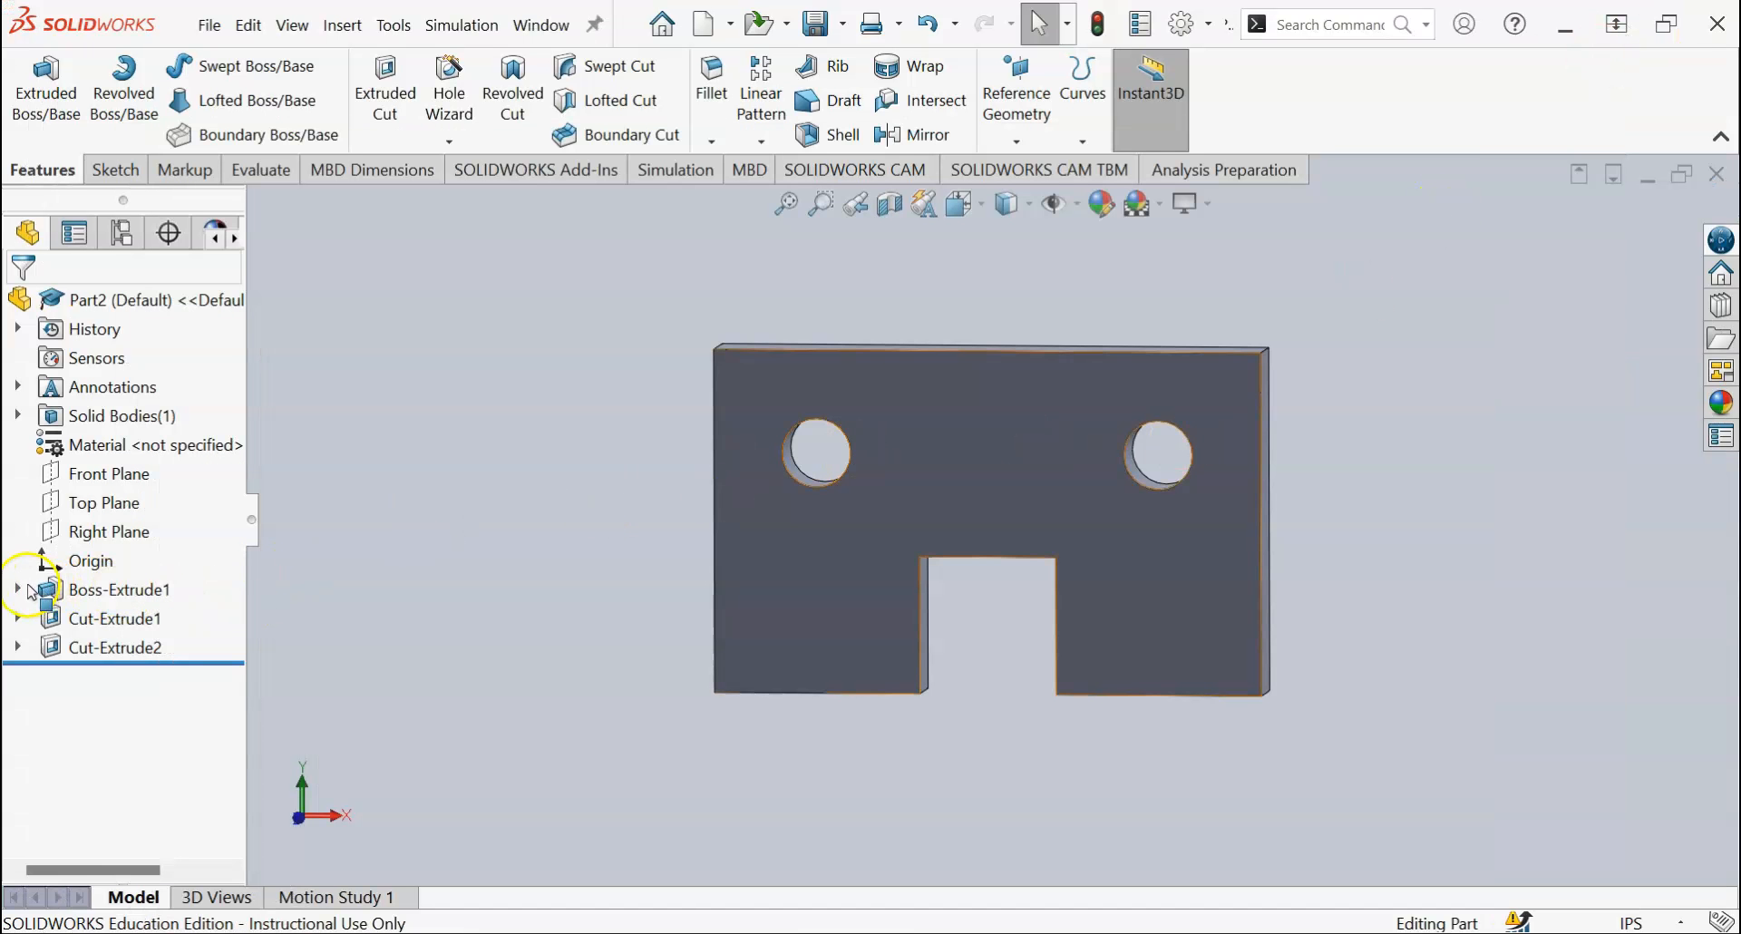
pyautogui.click(29, 590)
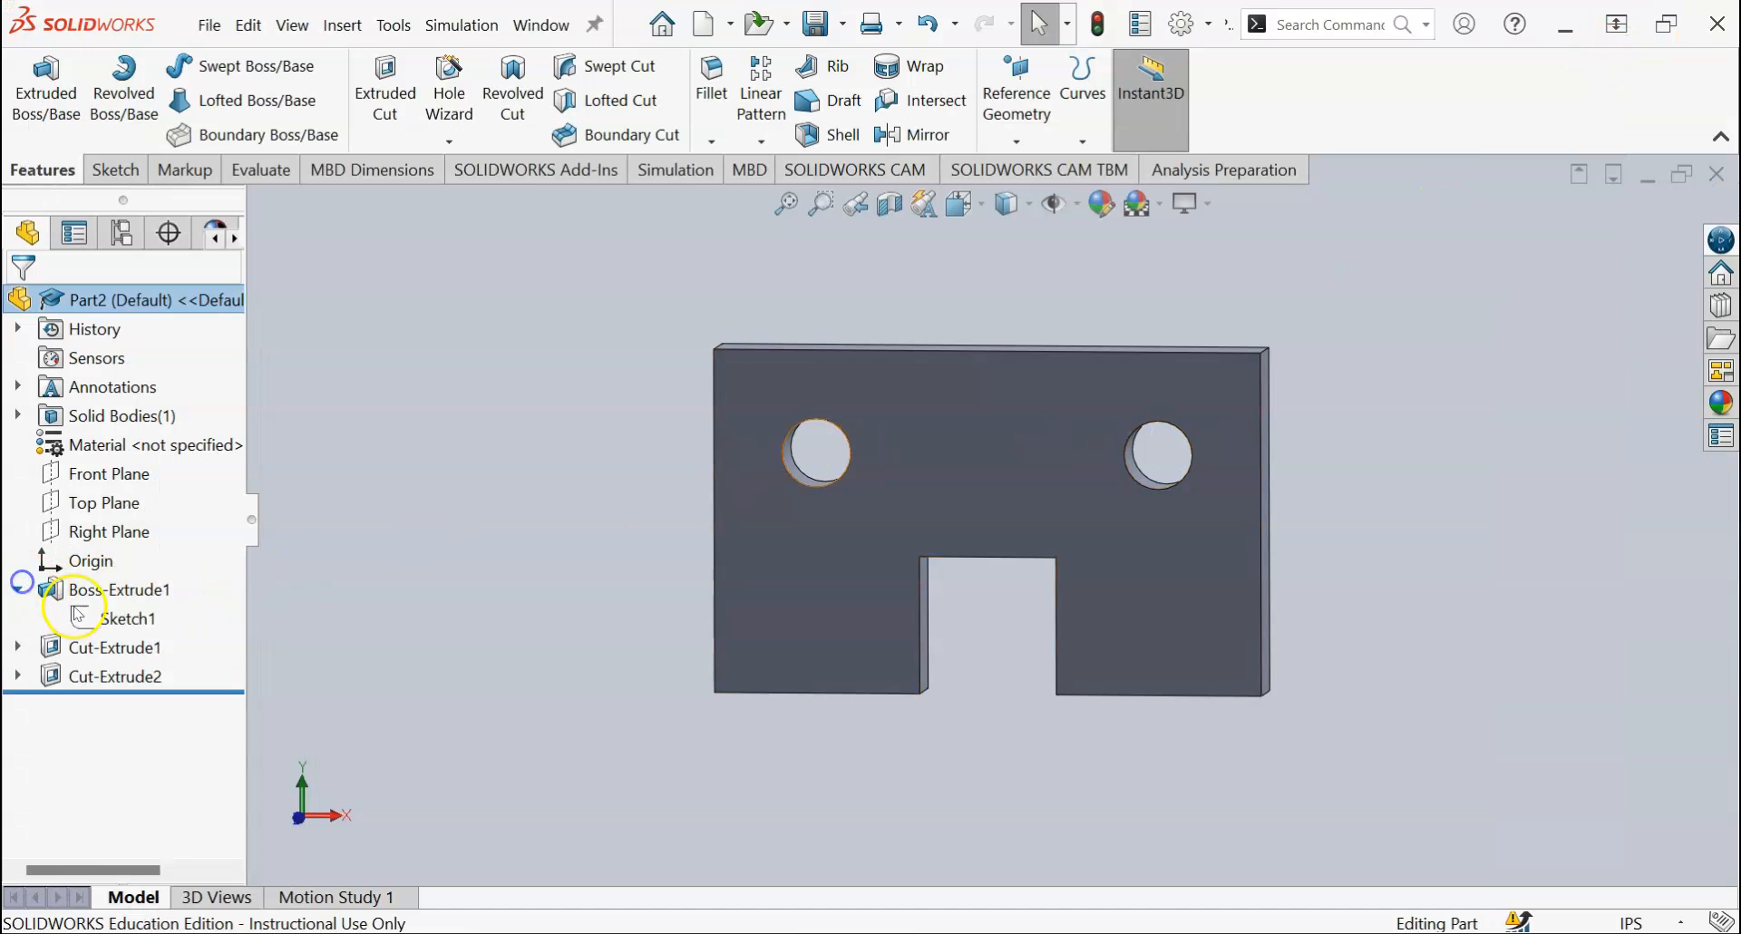
pyautogui.click(142, 619)
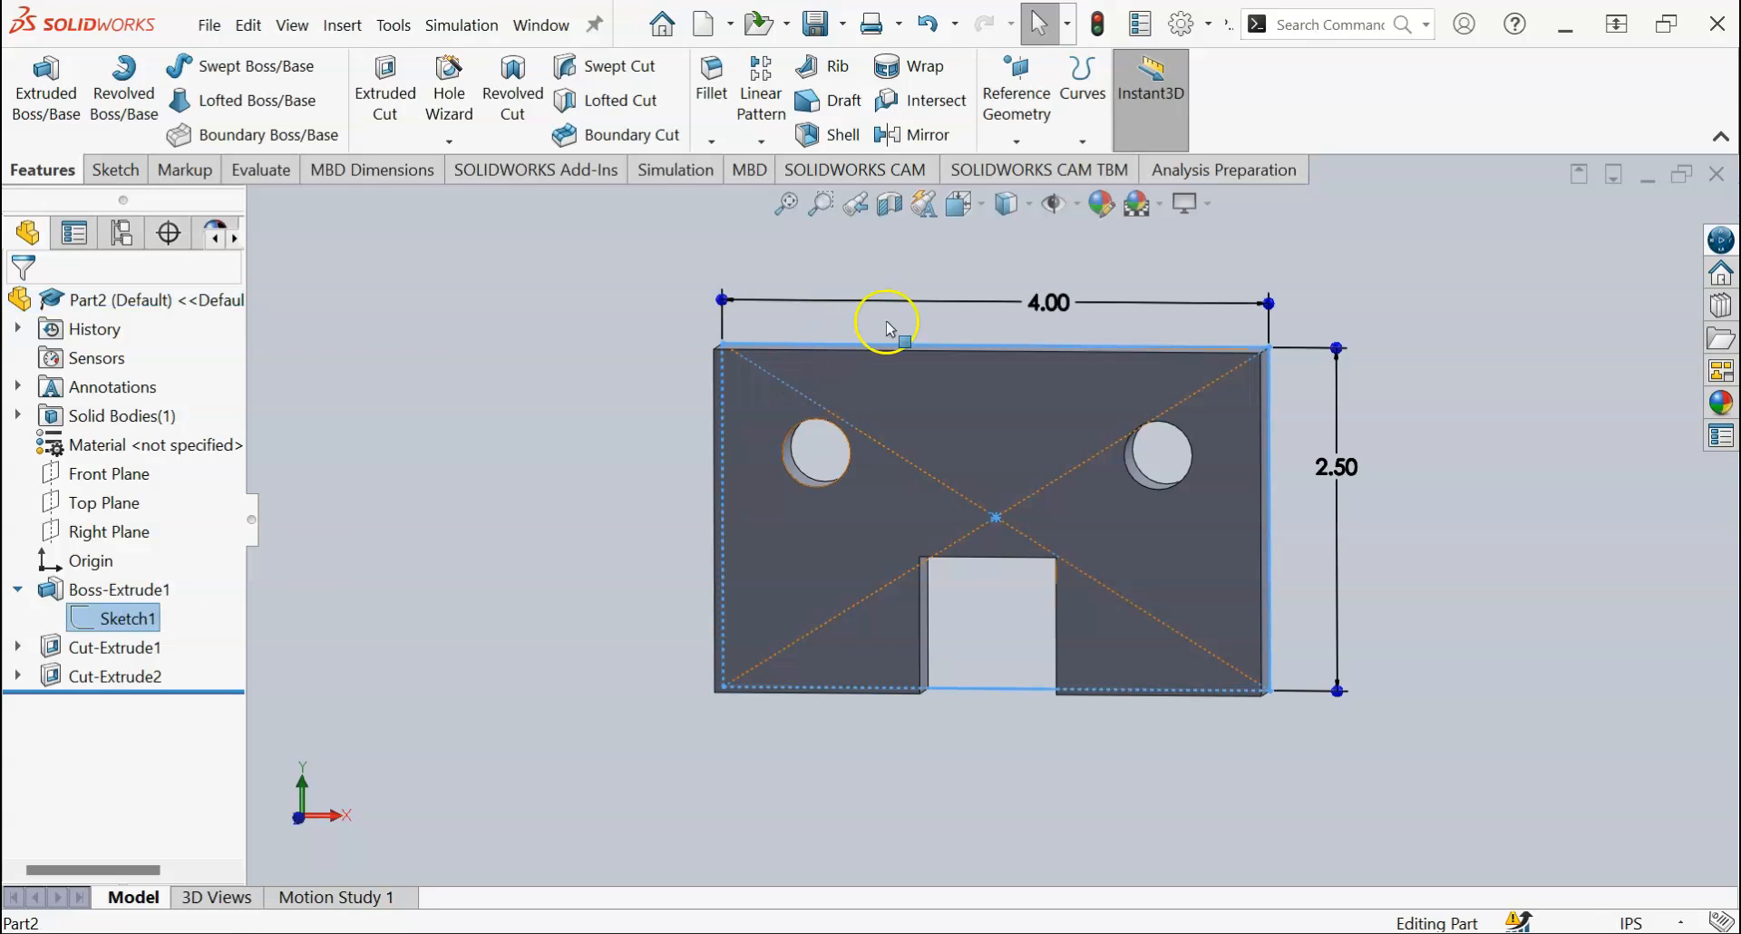
pyautogui.doubleClick(1051, 304)
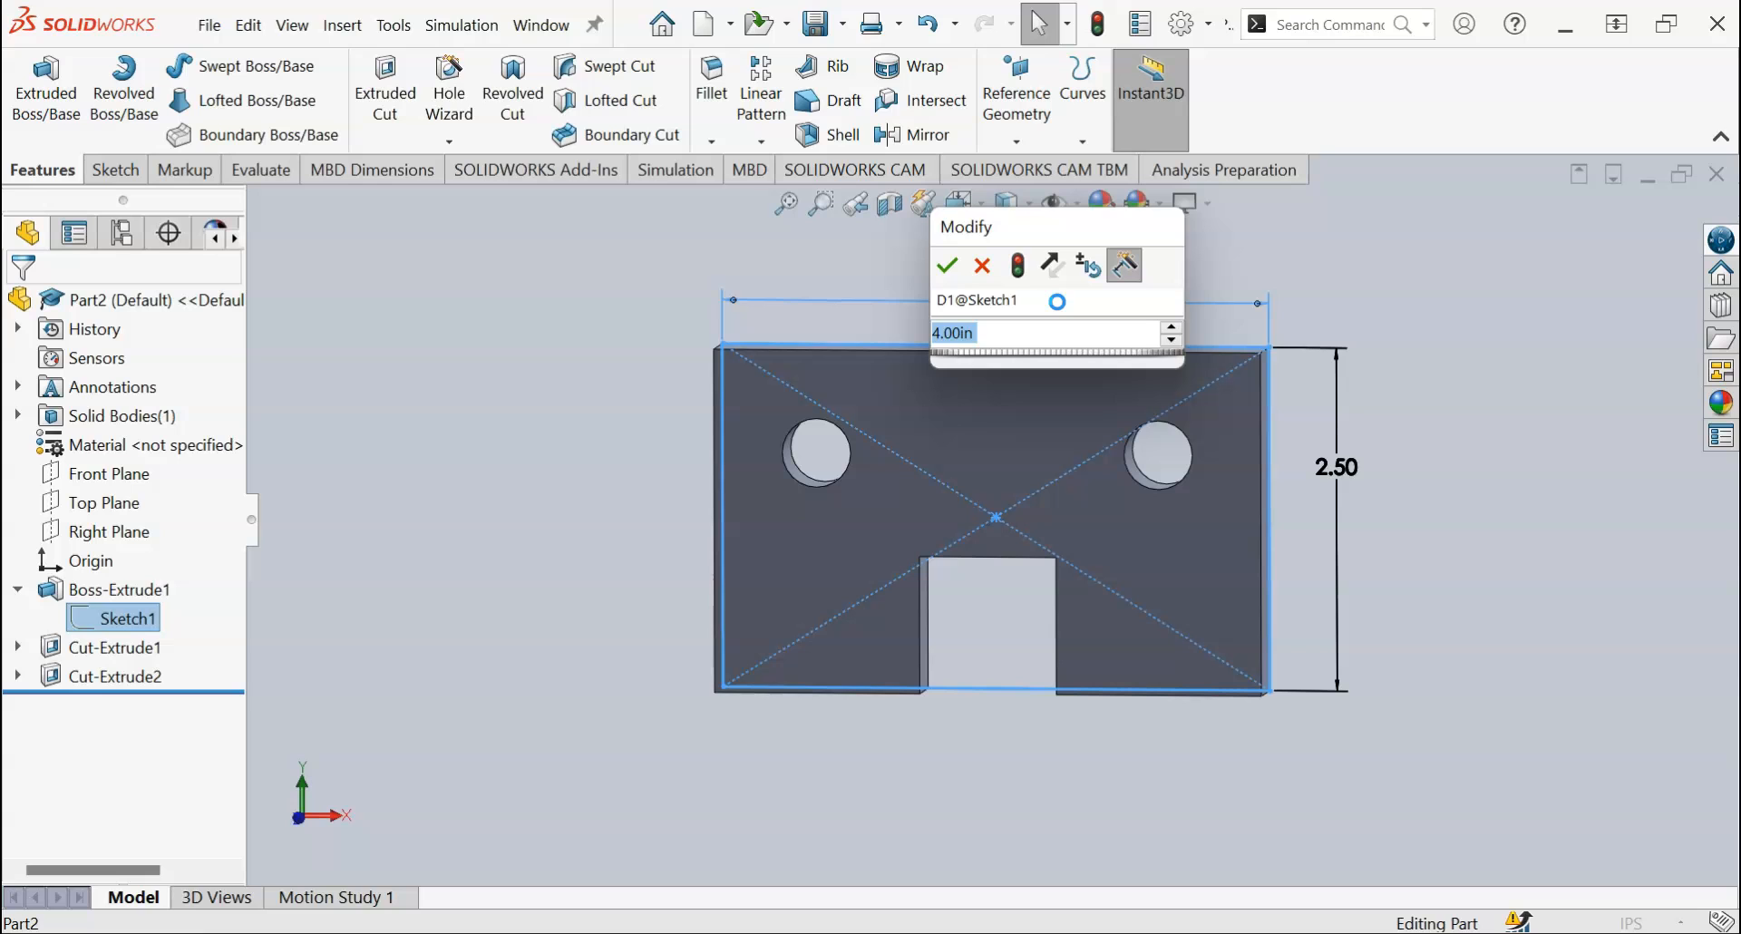
pyautogui.write('6')
pyautogui.press('Return')
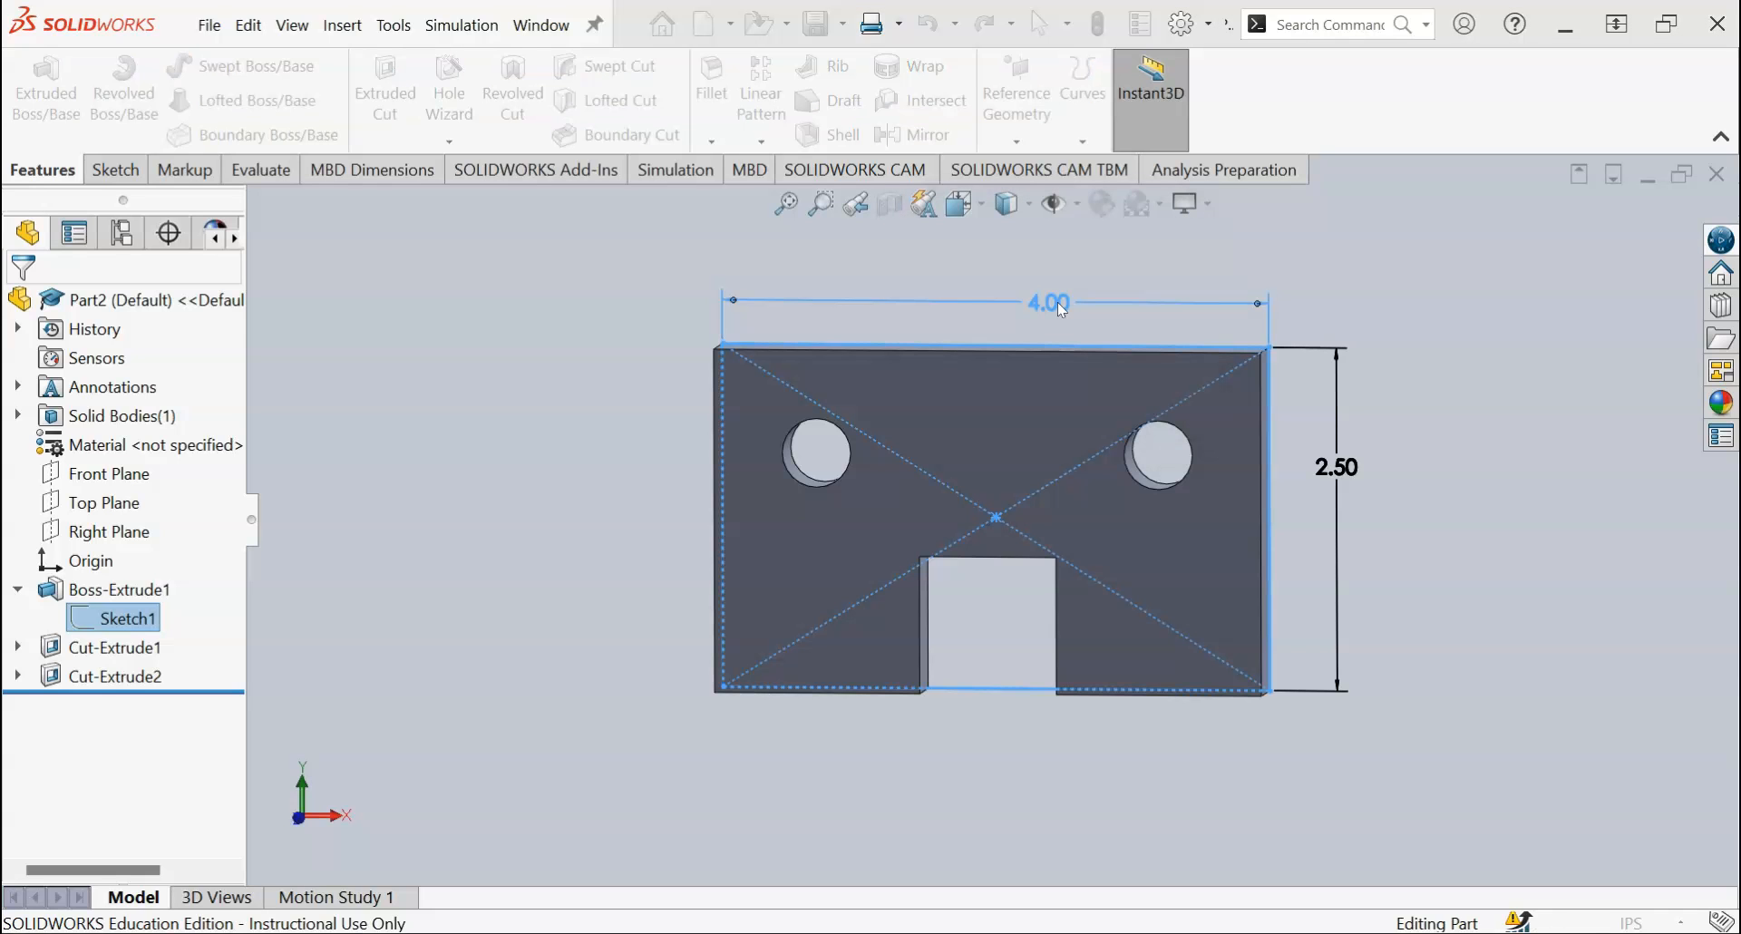
pyautogui.click(1467, 428)
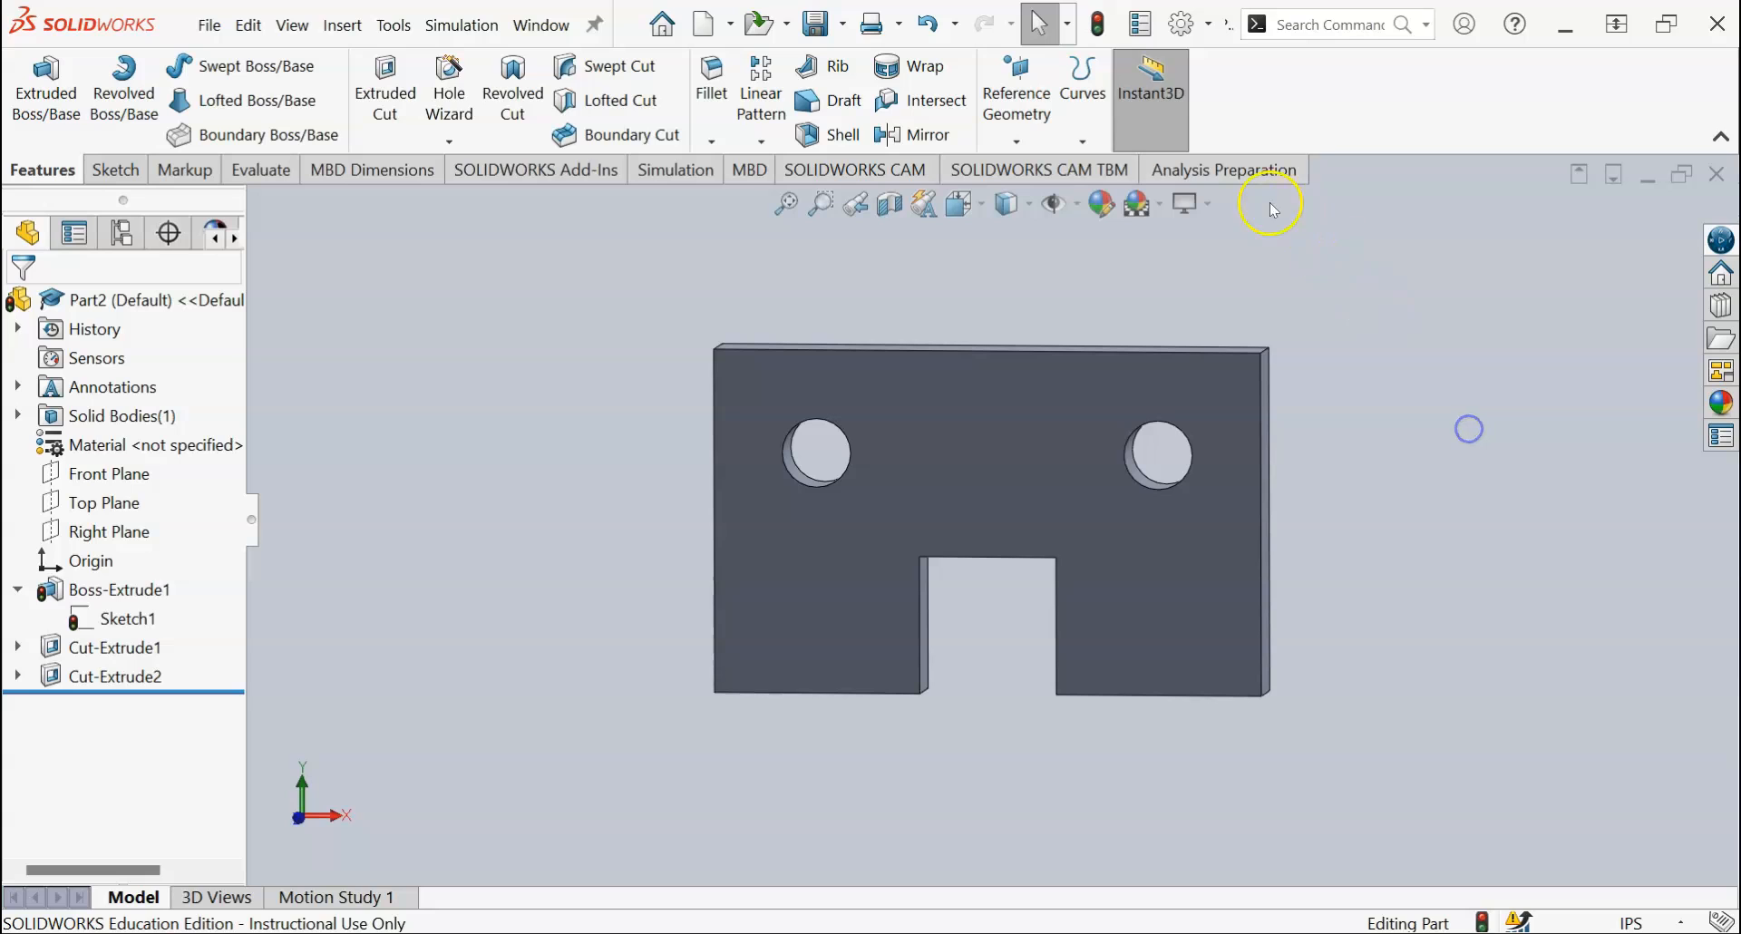
# Step: Rebuild the part to apply the edited width dimension and inspect the resized plate's holes and notch
pyautogui.click(1097, 24)
pyautogui.moveTo(1081, 453); pyautogui.dragTo(648, 416, button='middle')
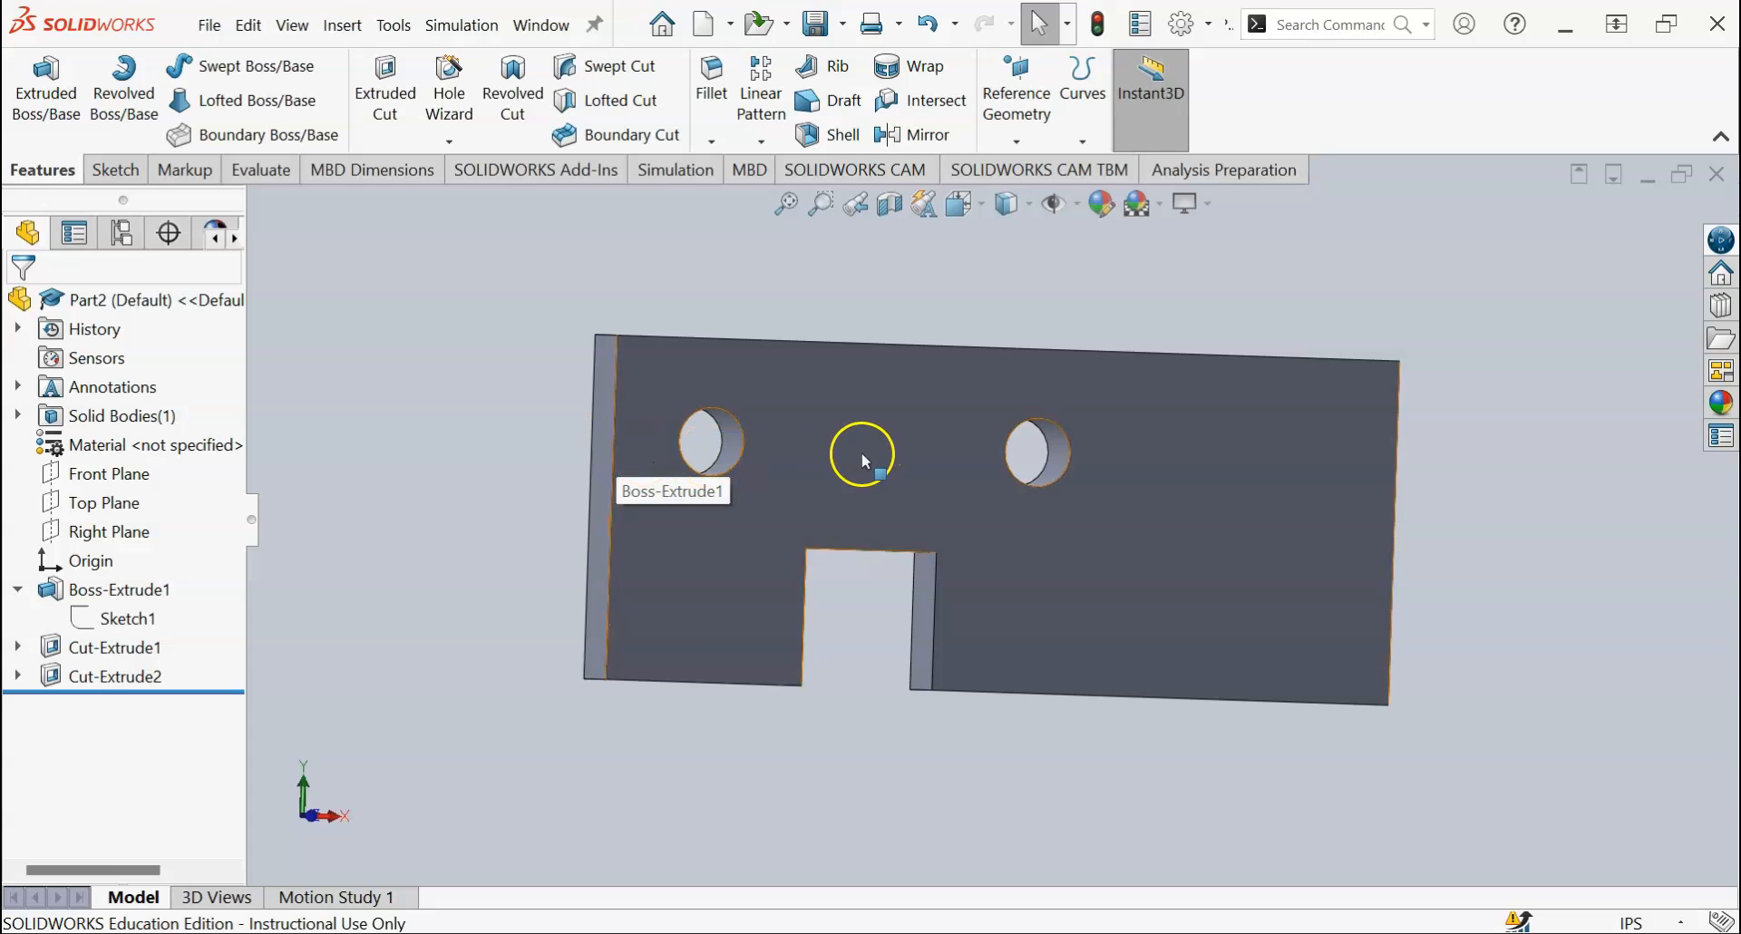
# Step: Set the horizontal width dimension in the base extrusion's sketch to 4 in and rebuild the part
pyautogui.click(128, 619)
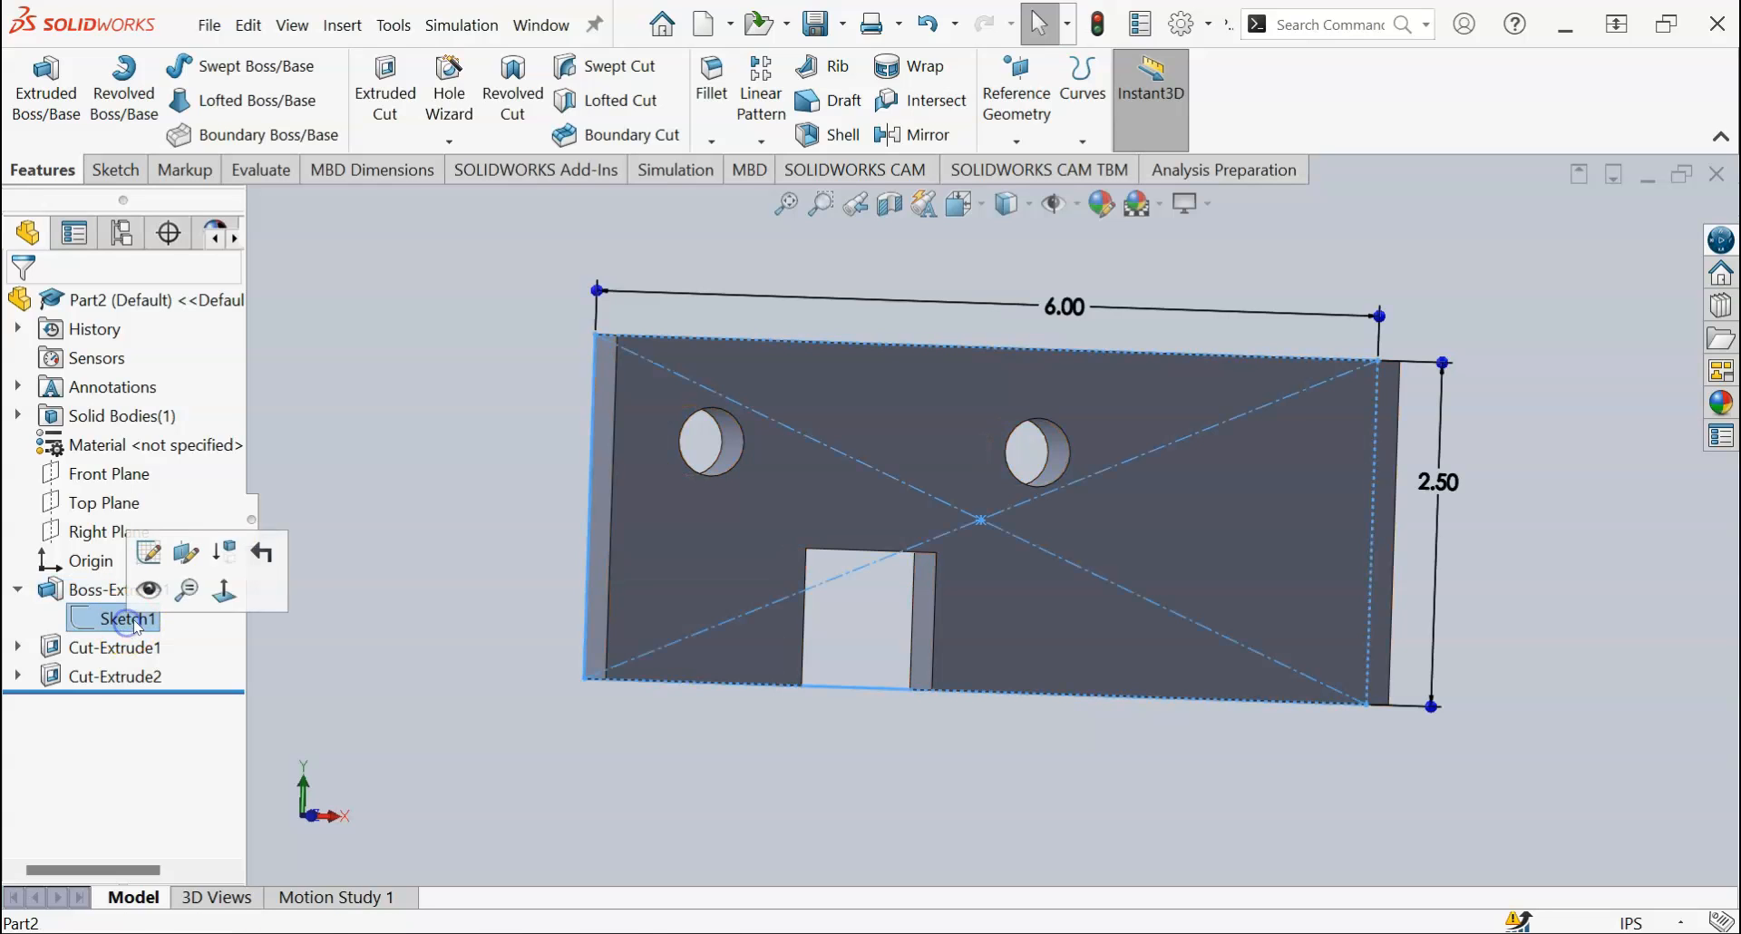
pyautogui.doubleClick(1067, 308)
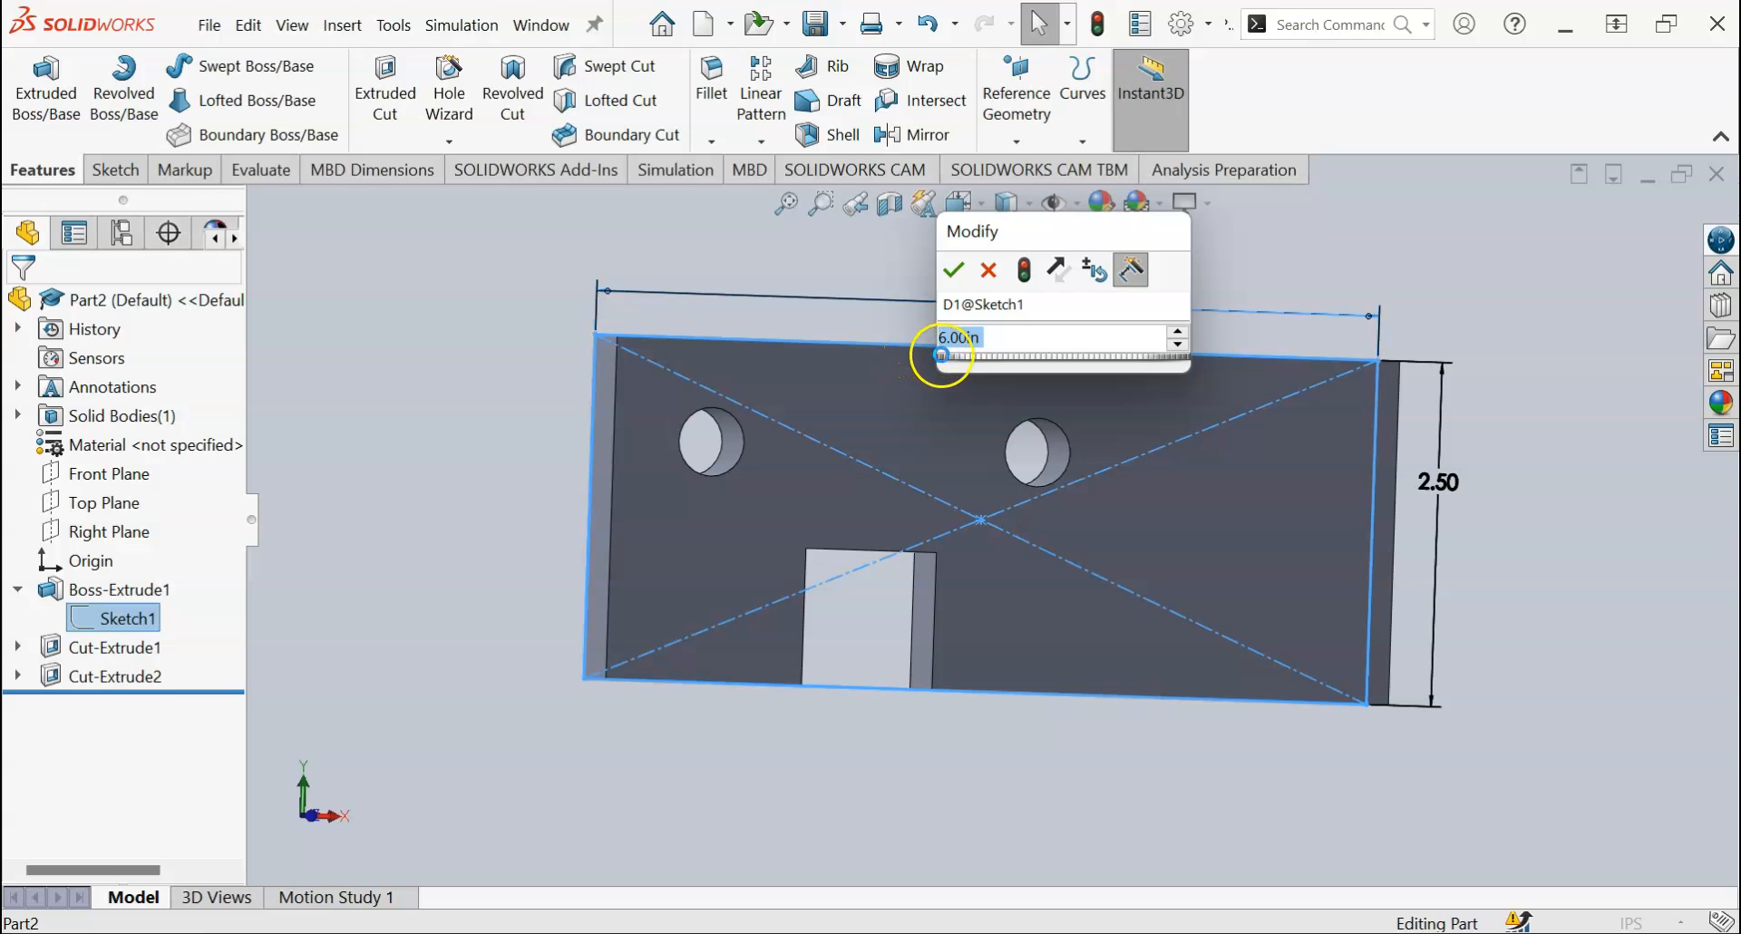
pyautogui.press('Return')
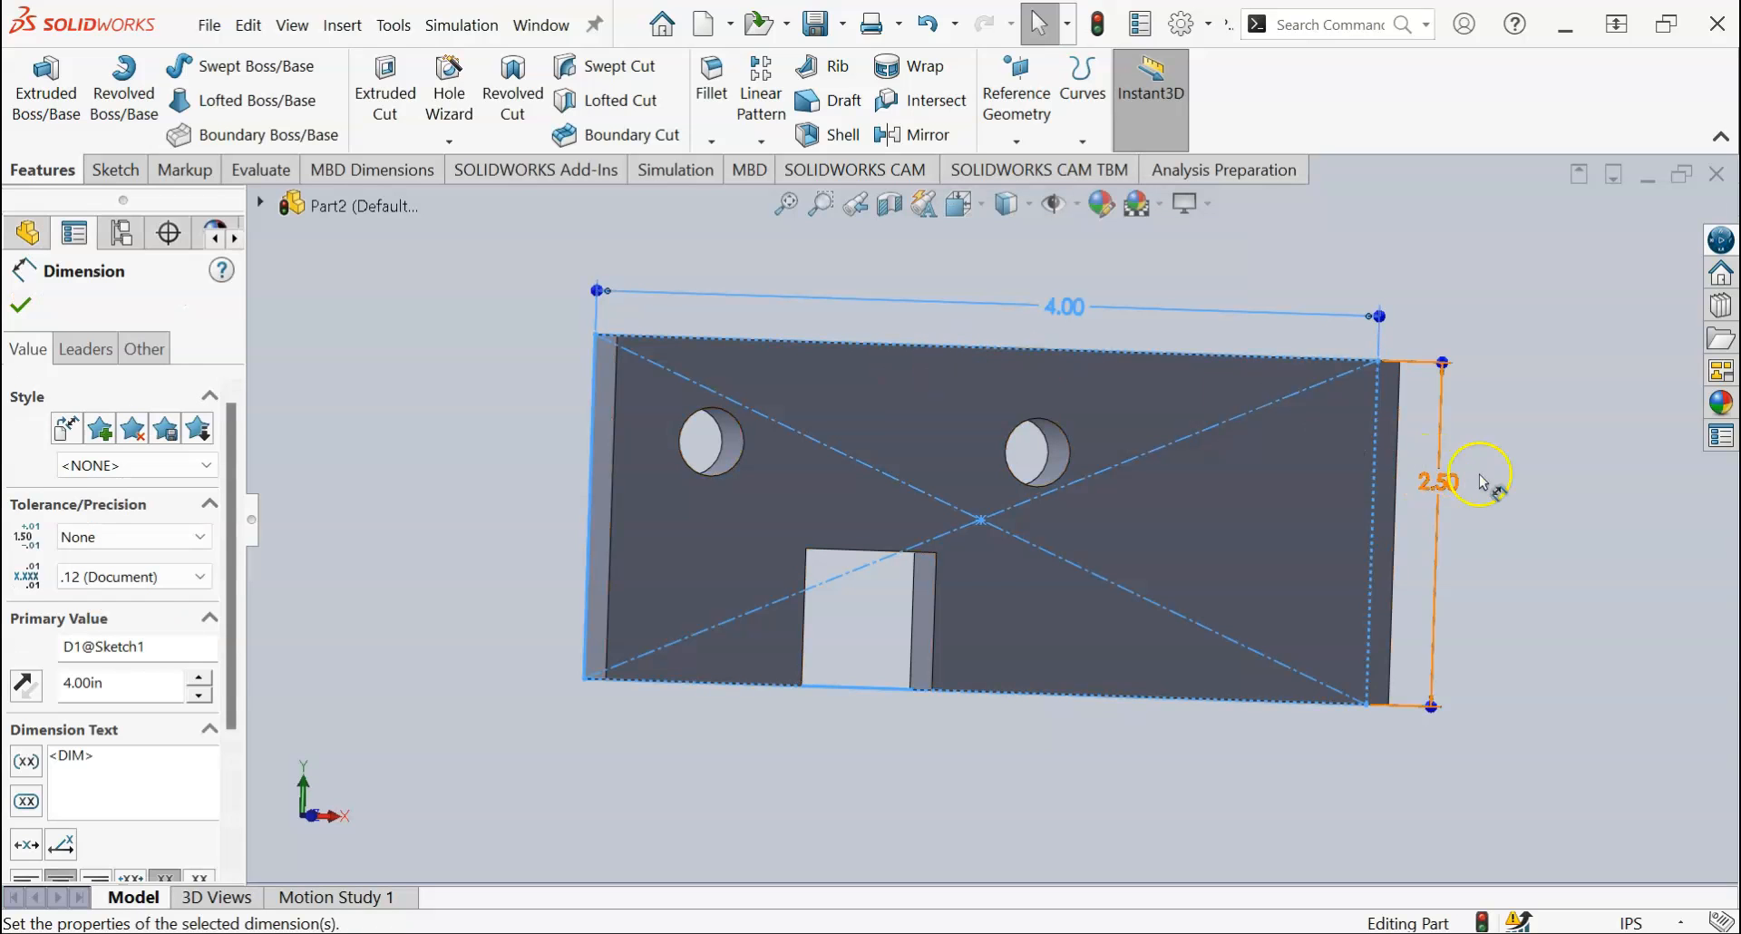
pyautogui.click(1544, 466)
pyautogui.moveTo(1004, 506); pyautogui.dragTo(1005, 518, button='middle')
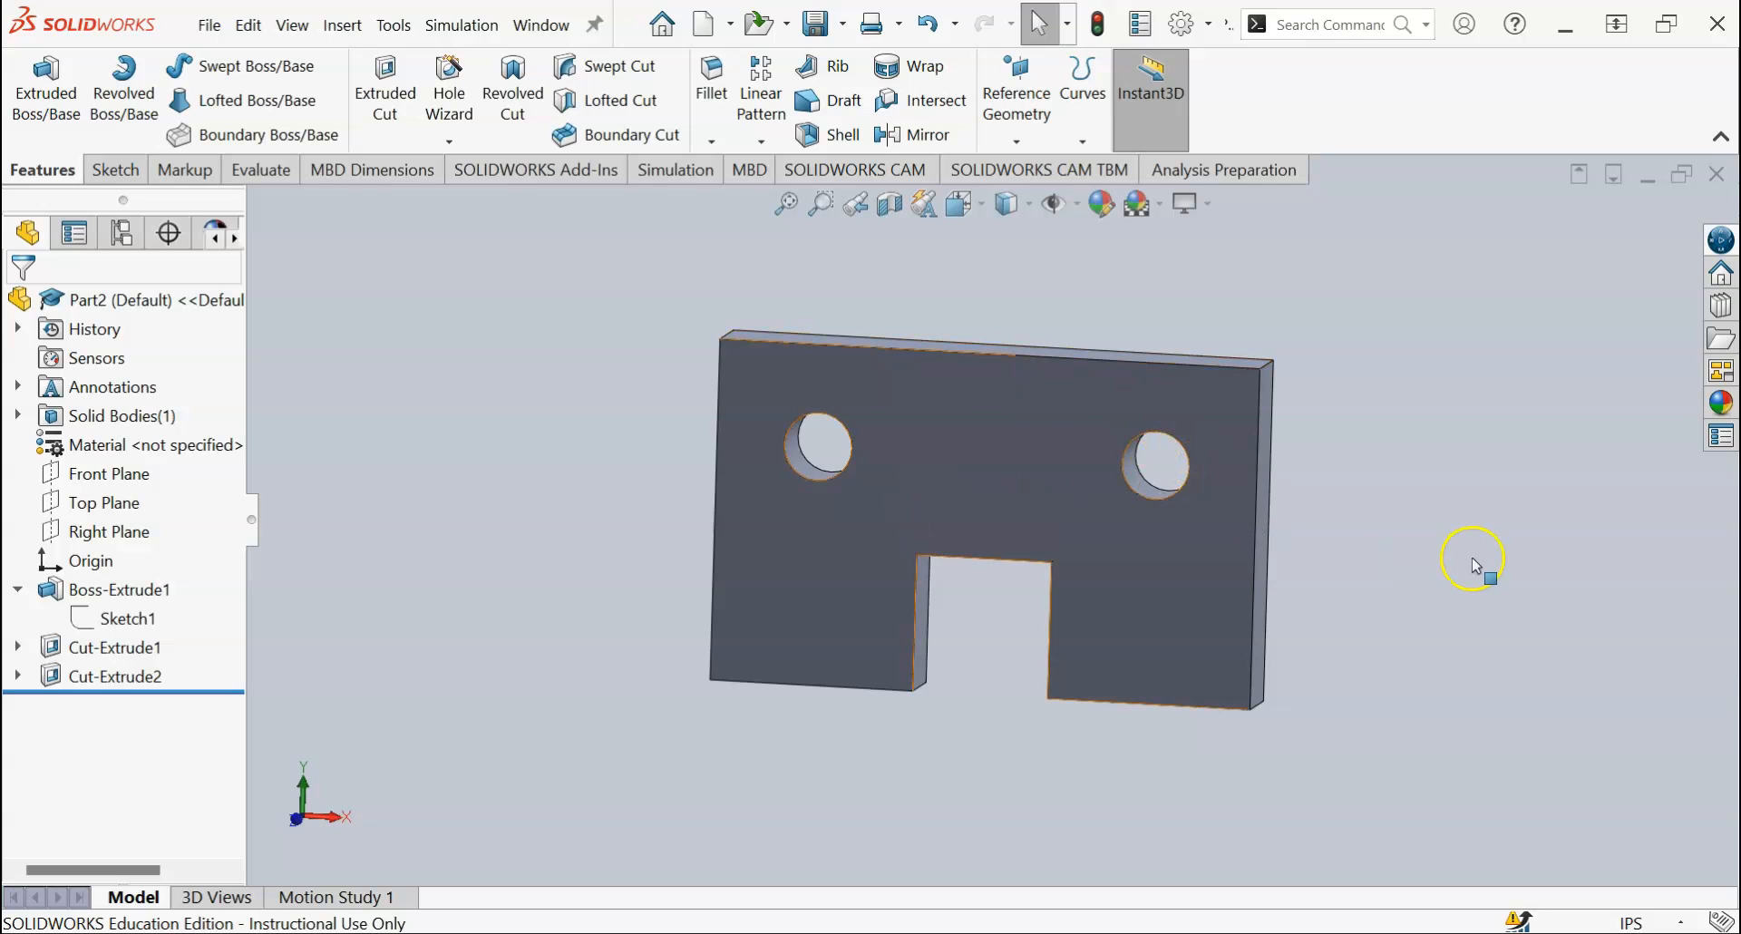
# Step: Inspect the rebuilt plate, compare it with drawing P1-2 in Homework 1.pdf, and return to SOLIDWORKS
pyautogui.moveTo(1254, 543); pyautogui.dragTo(1274, 635, button='middle')
pyautogui.scroll(-1, 685, 441)
pyautogui.click(685, 442)
pyautogui.click(906, 698)
pyautogui.moveTo(933, 931)
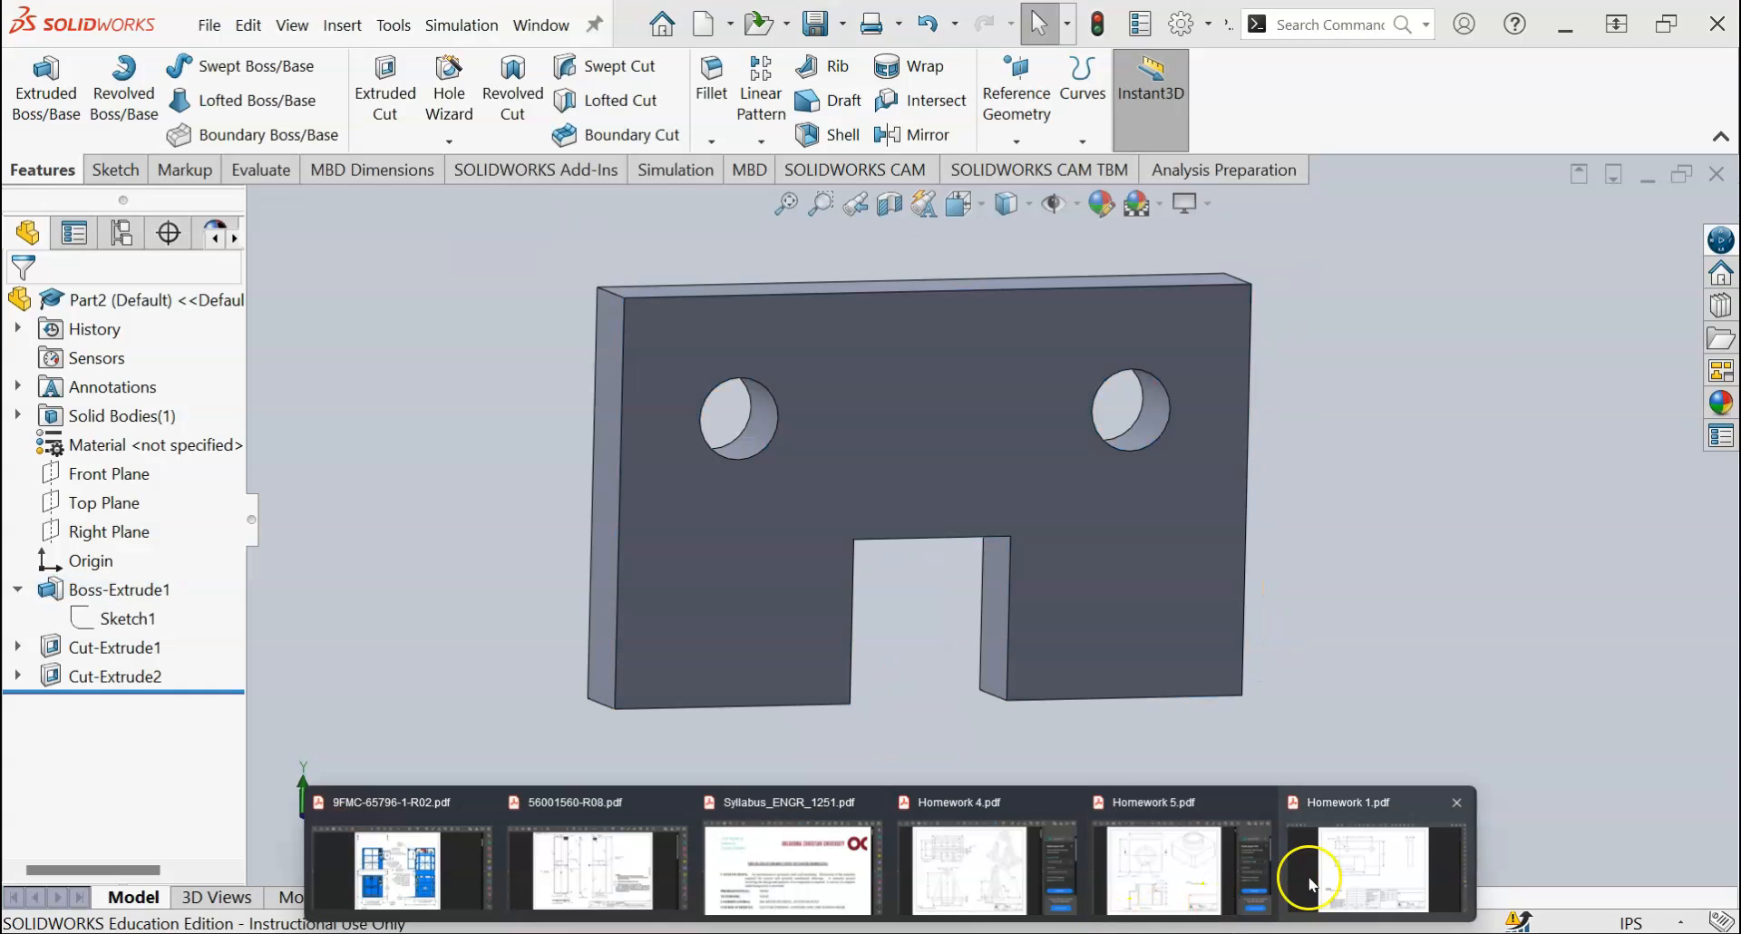
pyautogui.click(1309, 884)
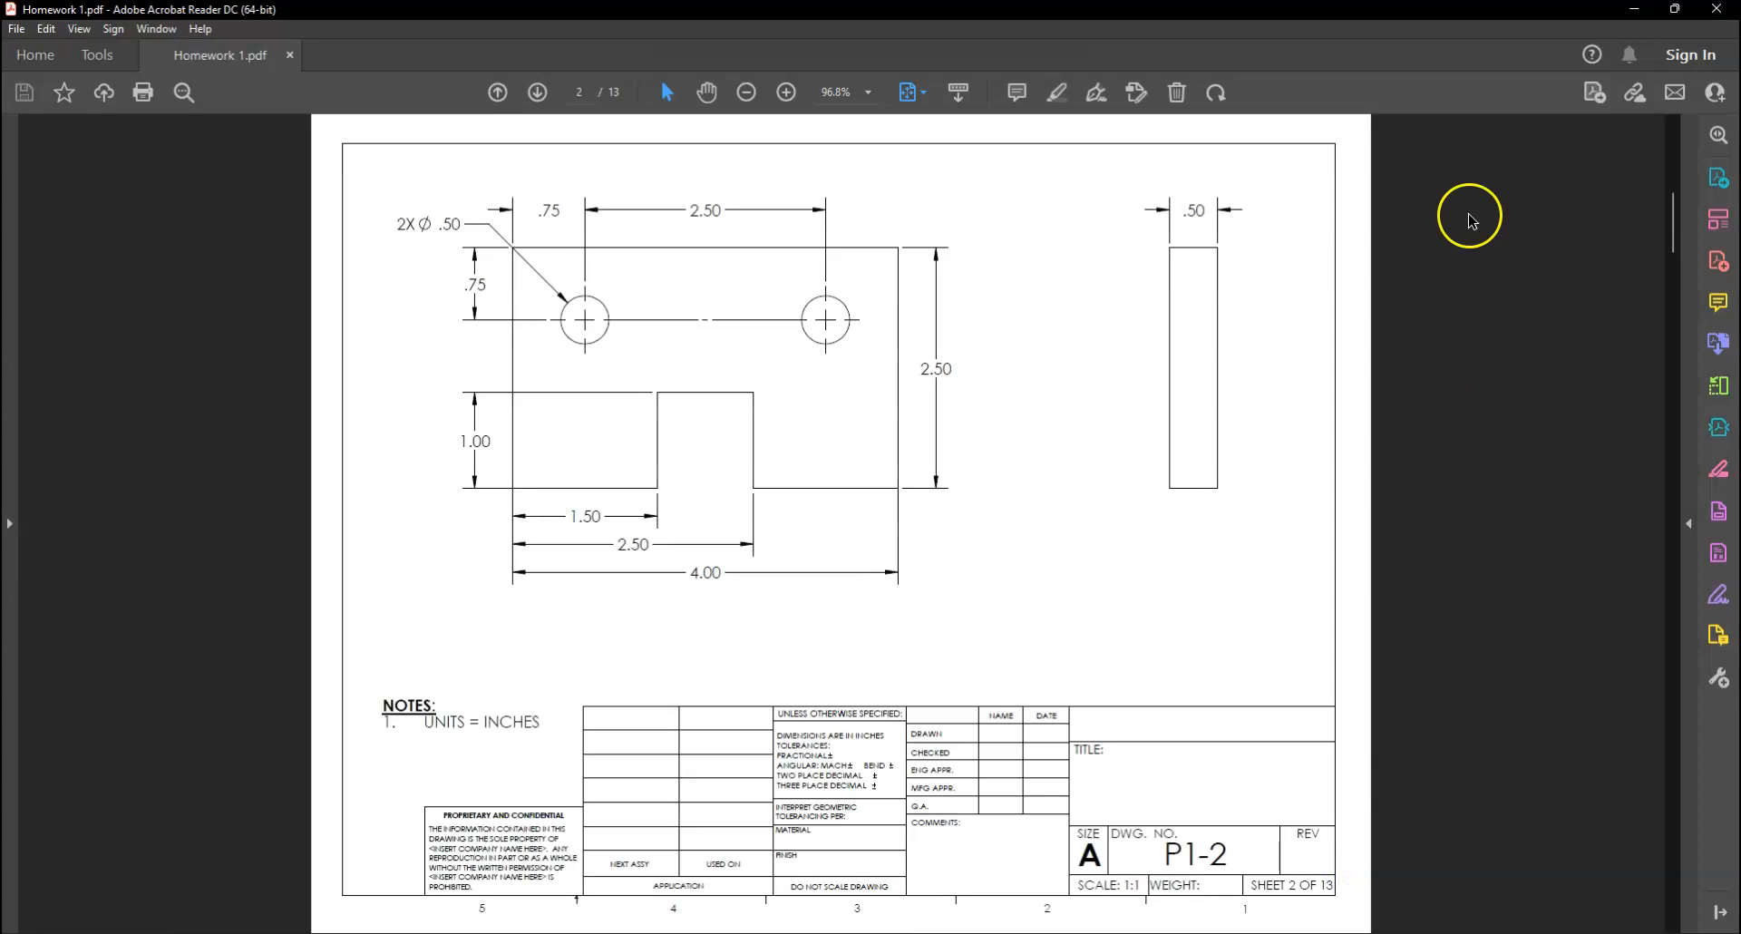
pyautogui.click(1634, 9)
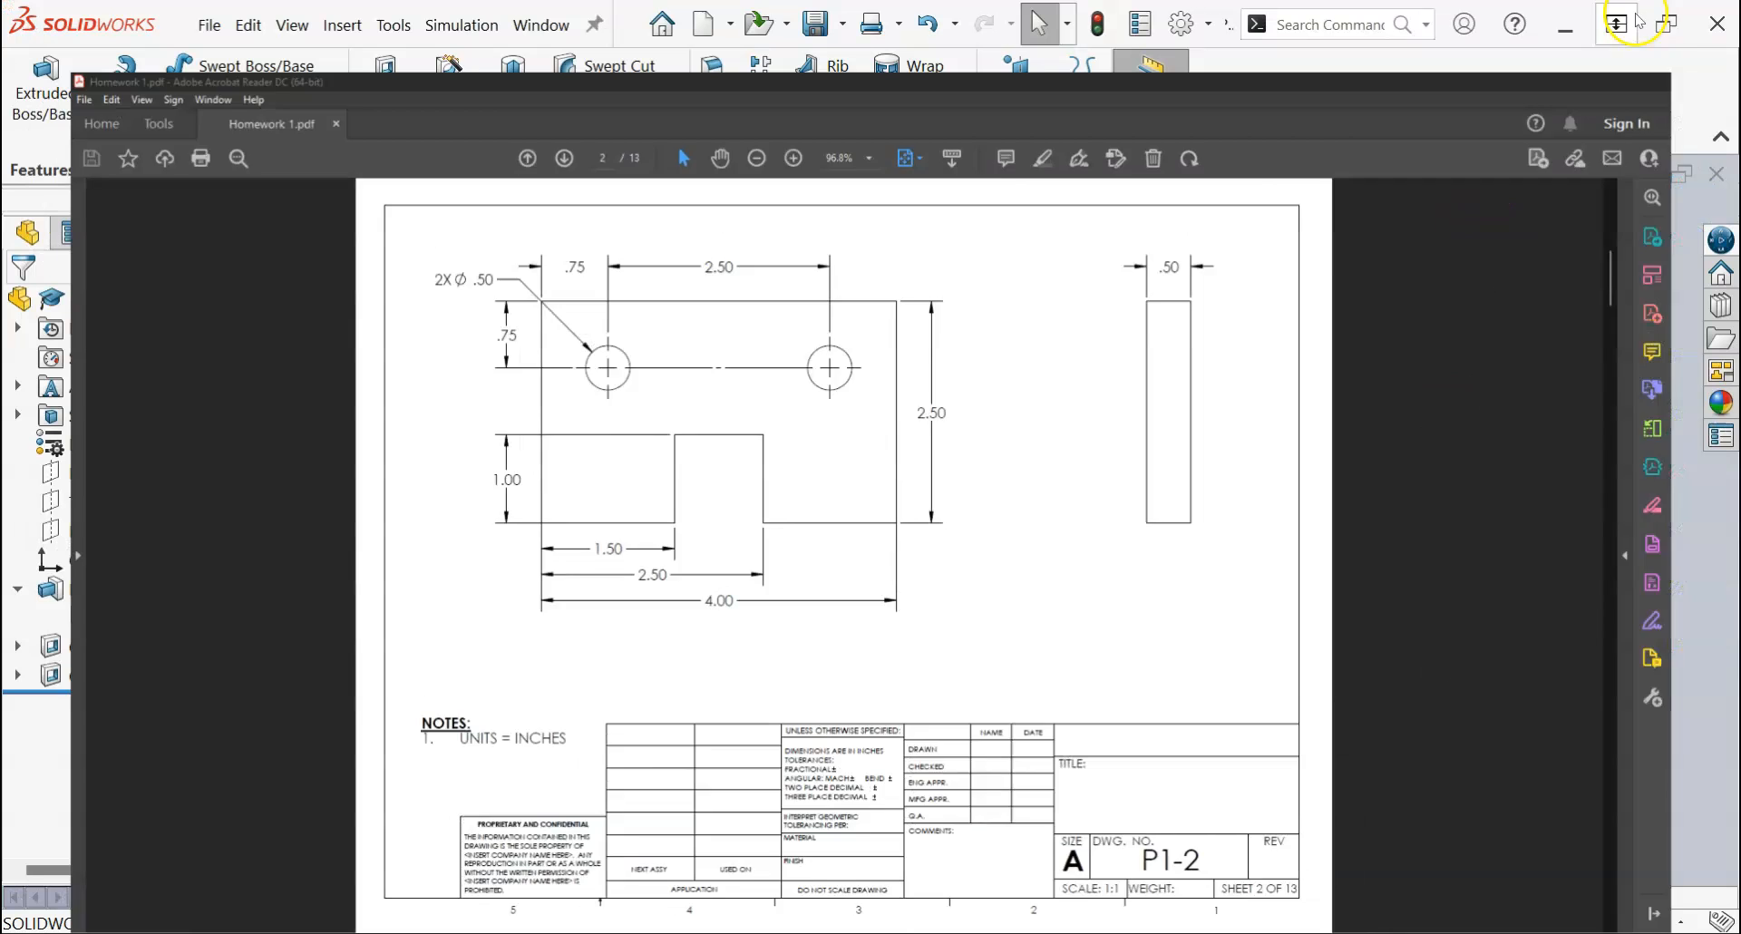